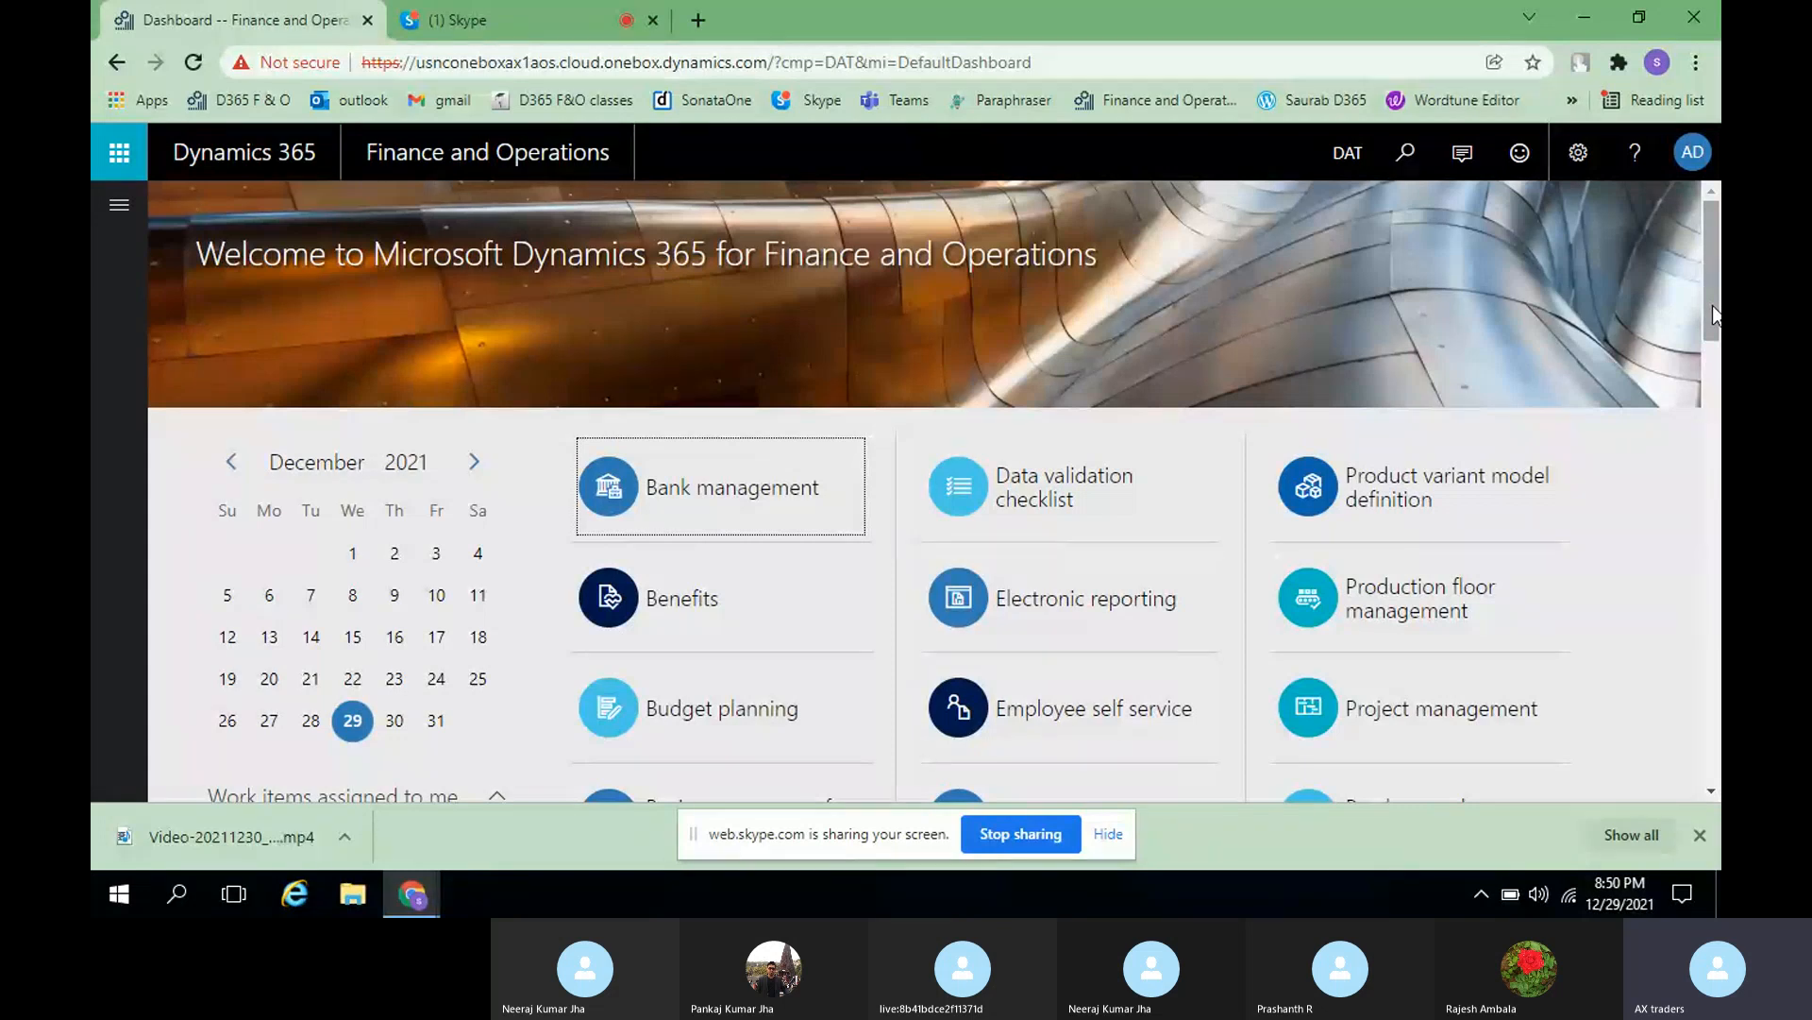
- Display the list of modules in the navigation pane and close the pane again
left_click(1712, 263)
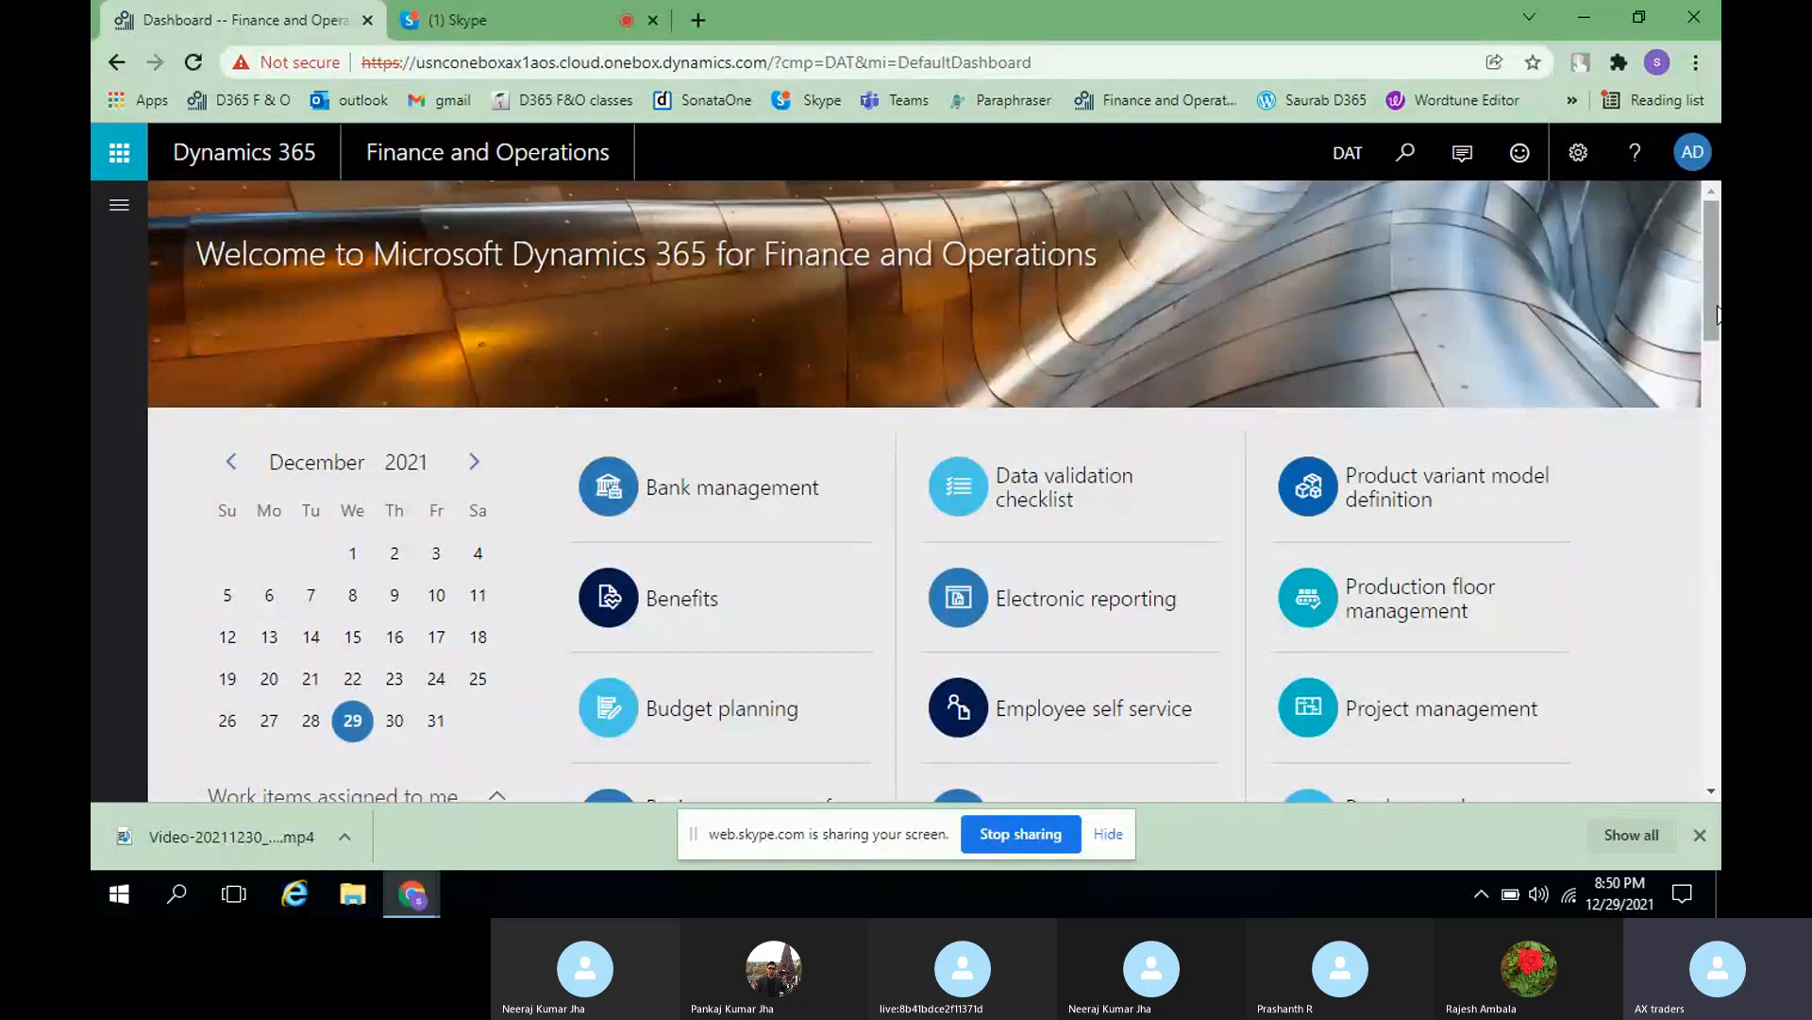
left_click(116, 209)
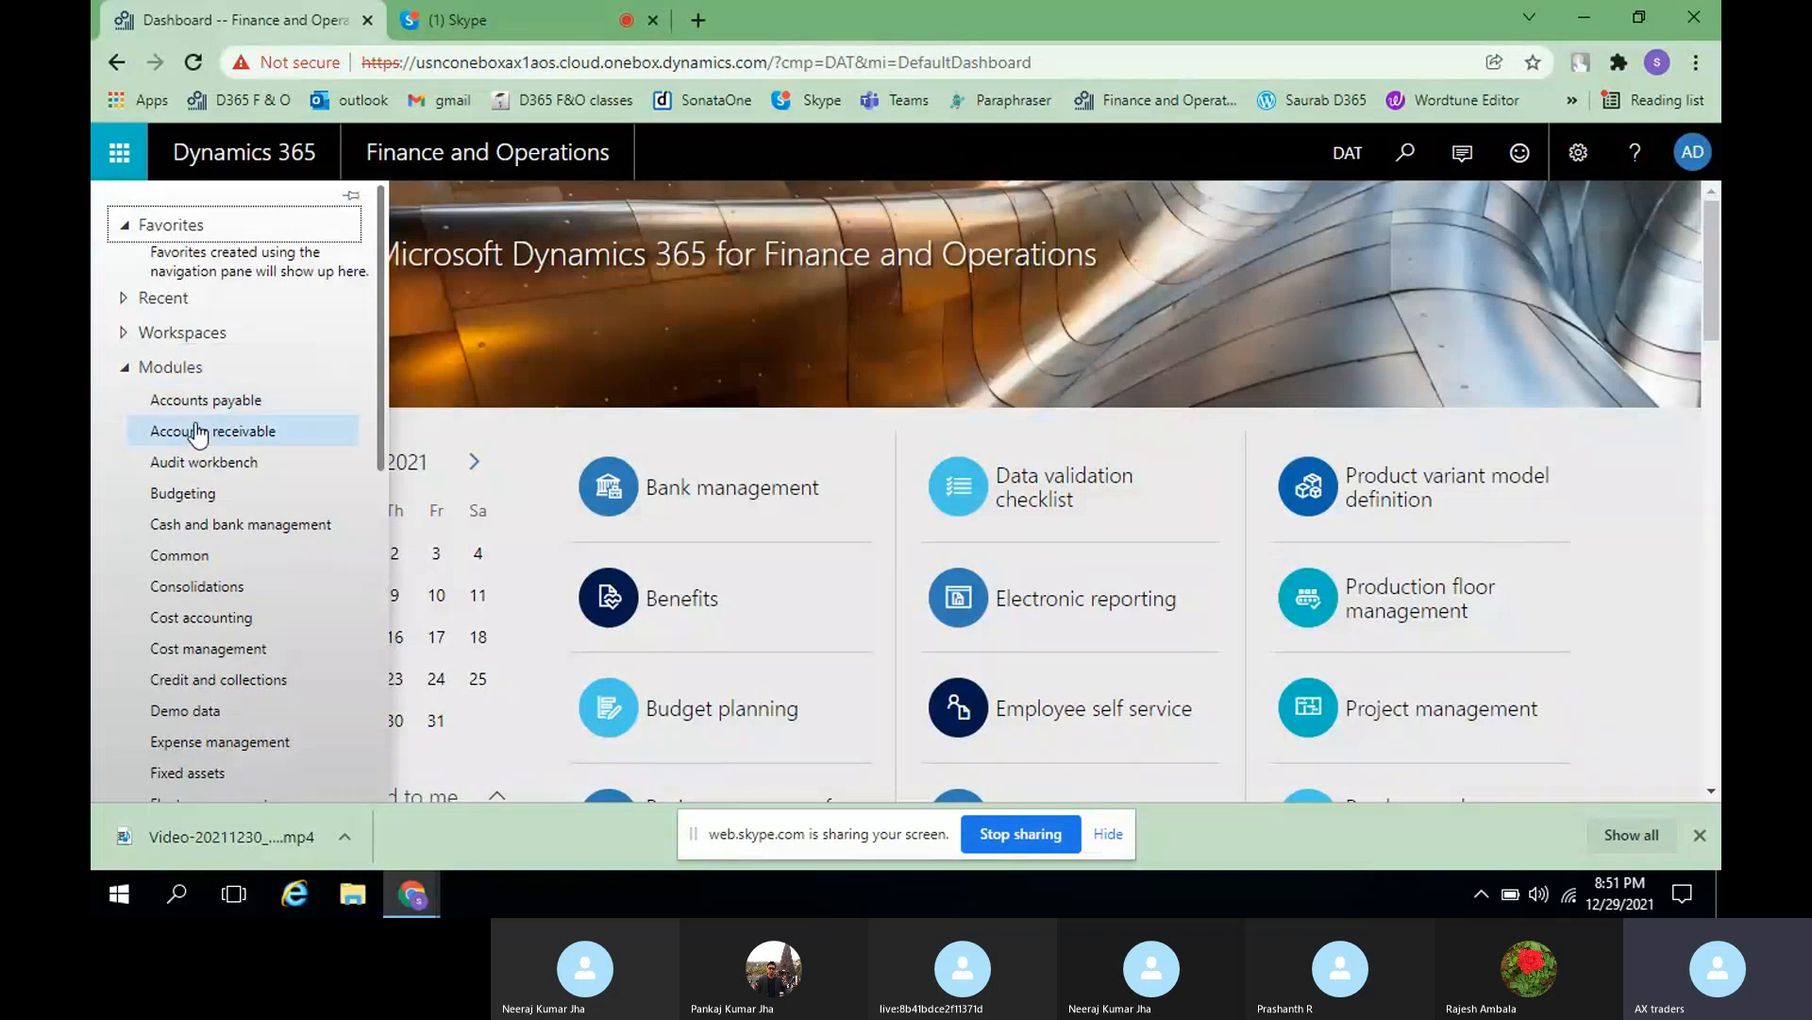
left_click(1663, 496)
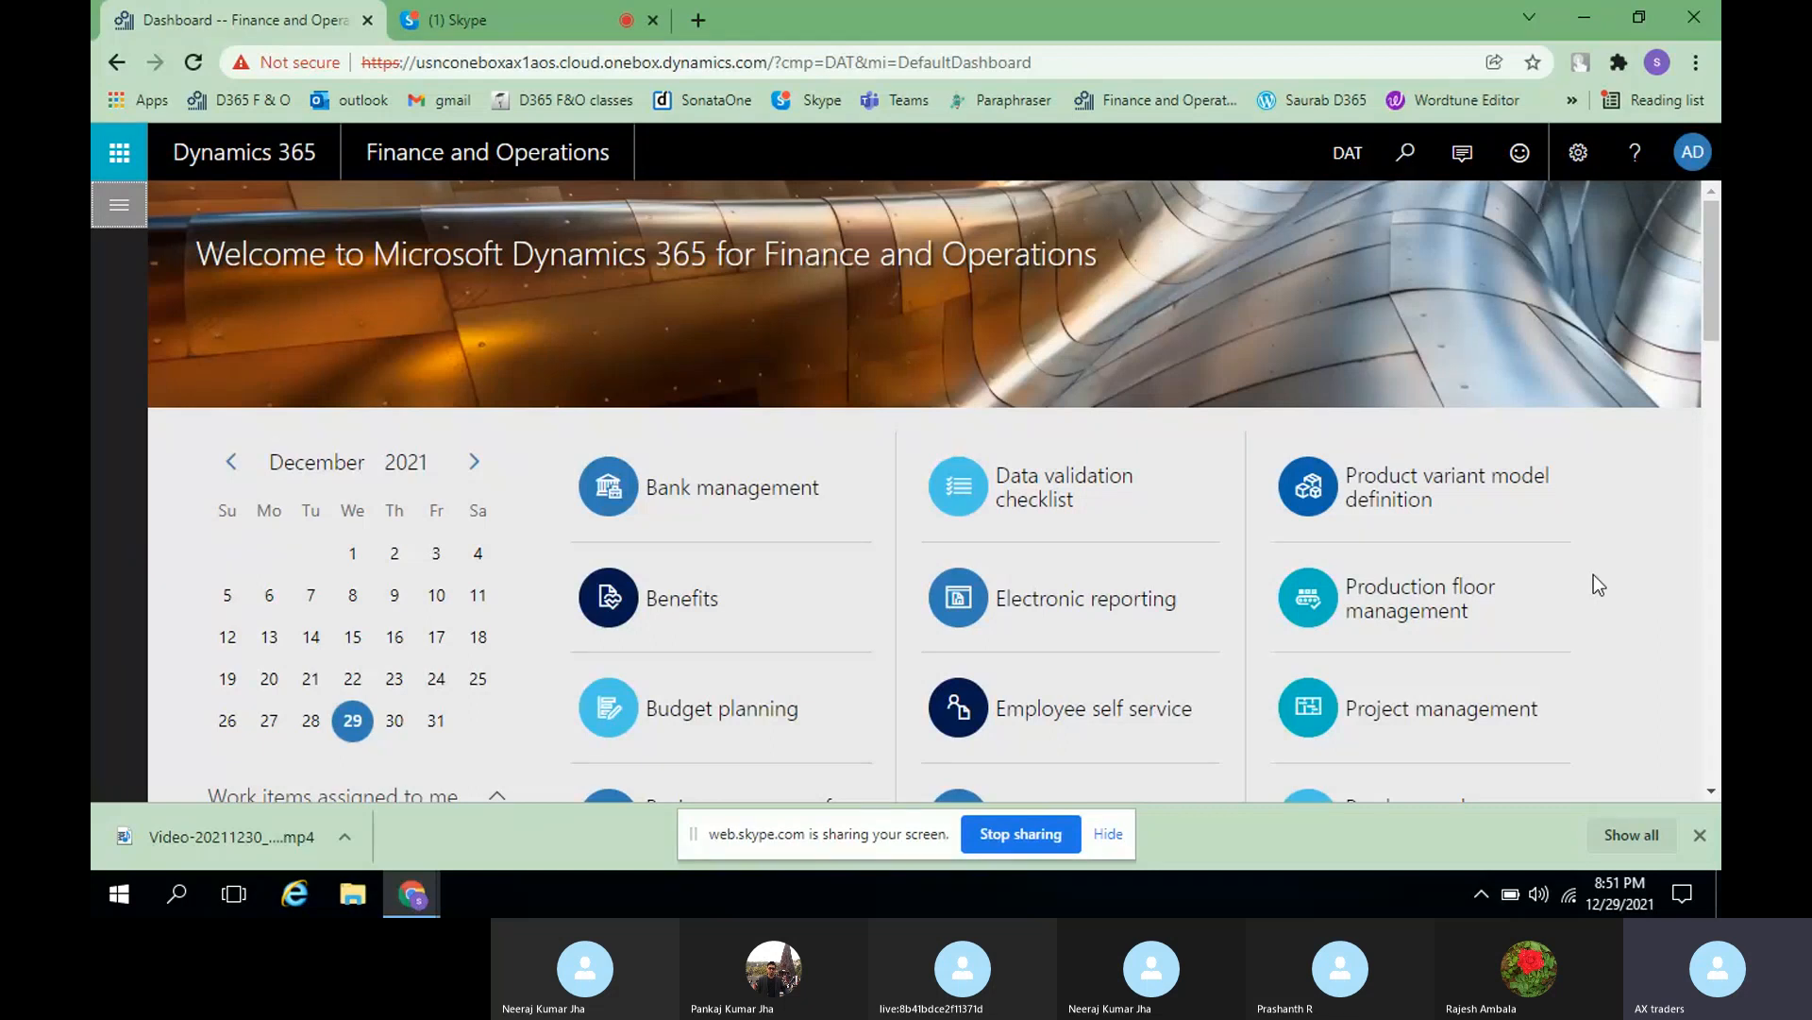
- Examine the dashboard's calendar, assigned work items and first rows of workspace tiles
scroll(1607, 593, "down", 3)
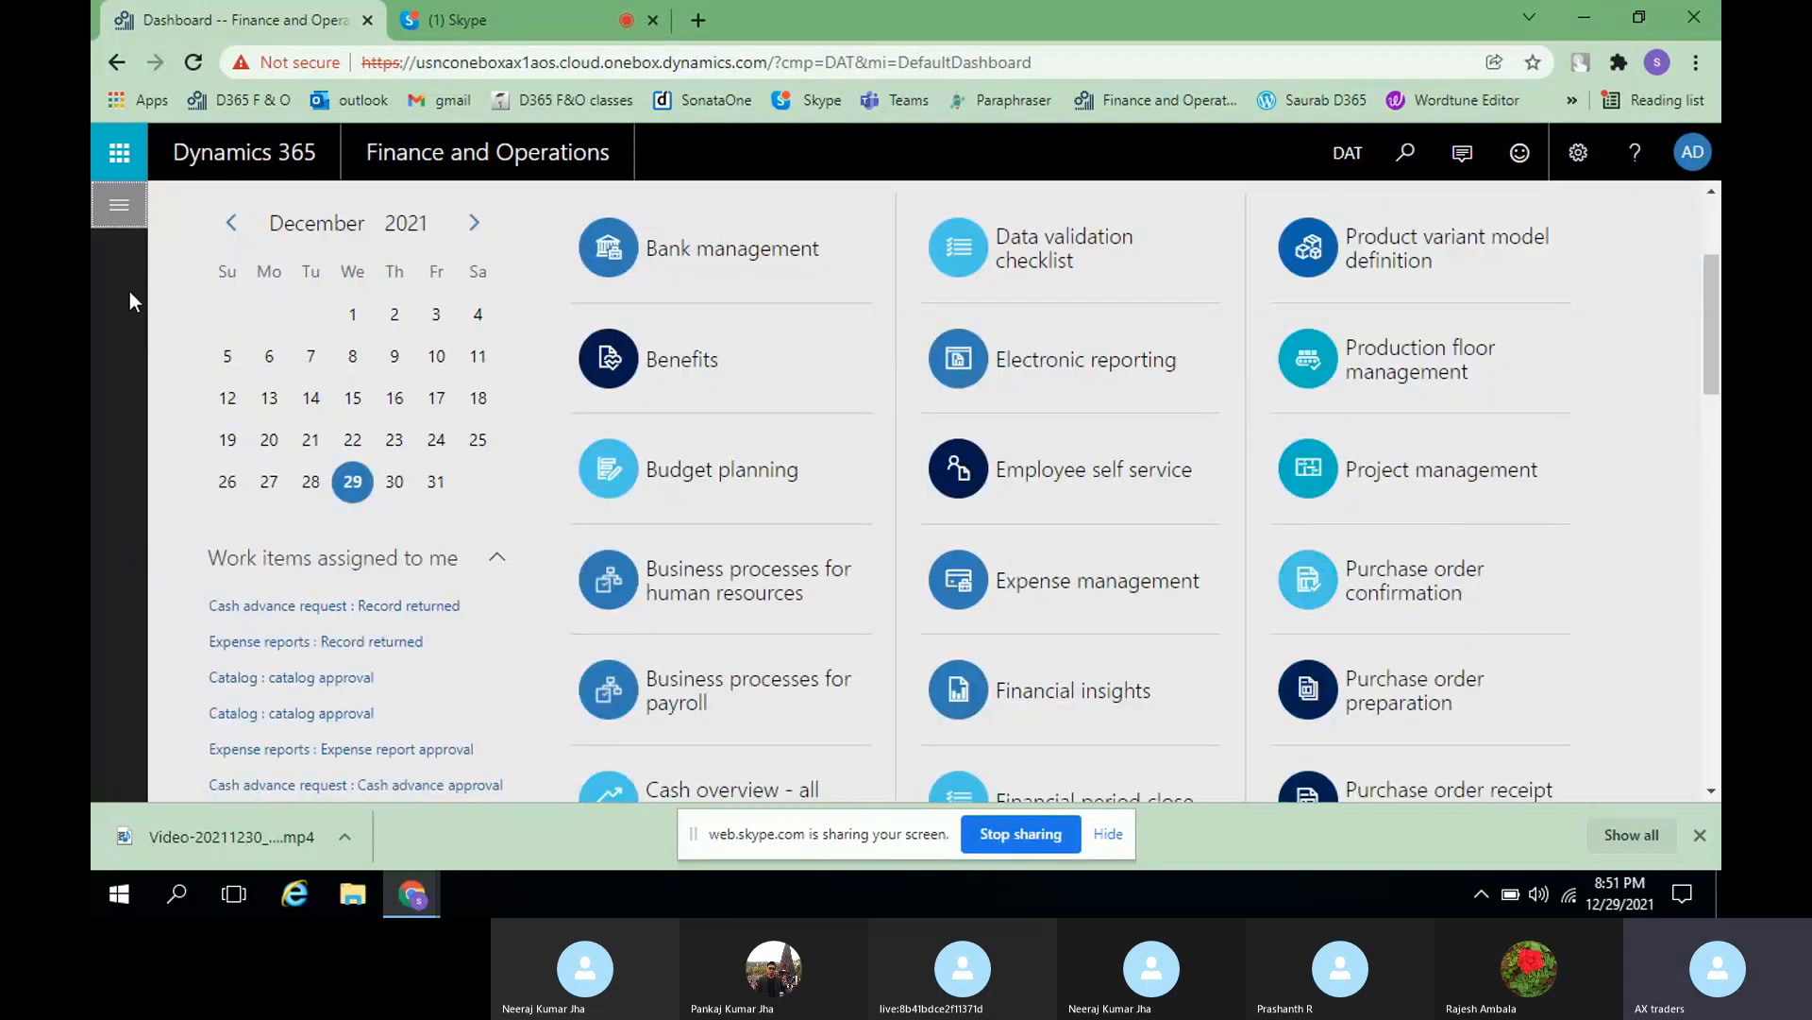
scroll(1168, 595, "up", 3)
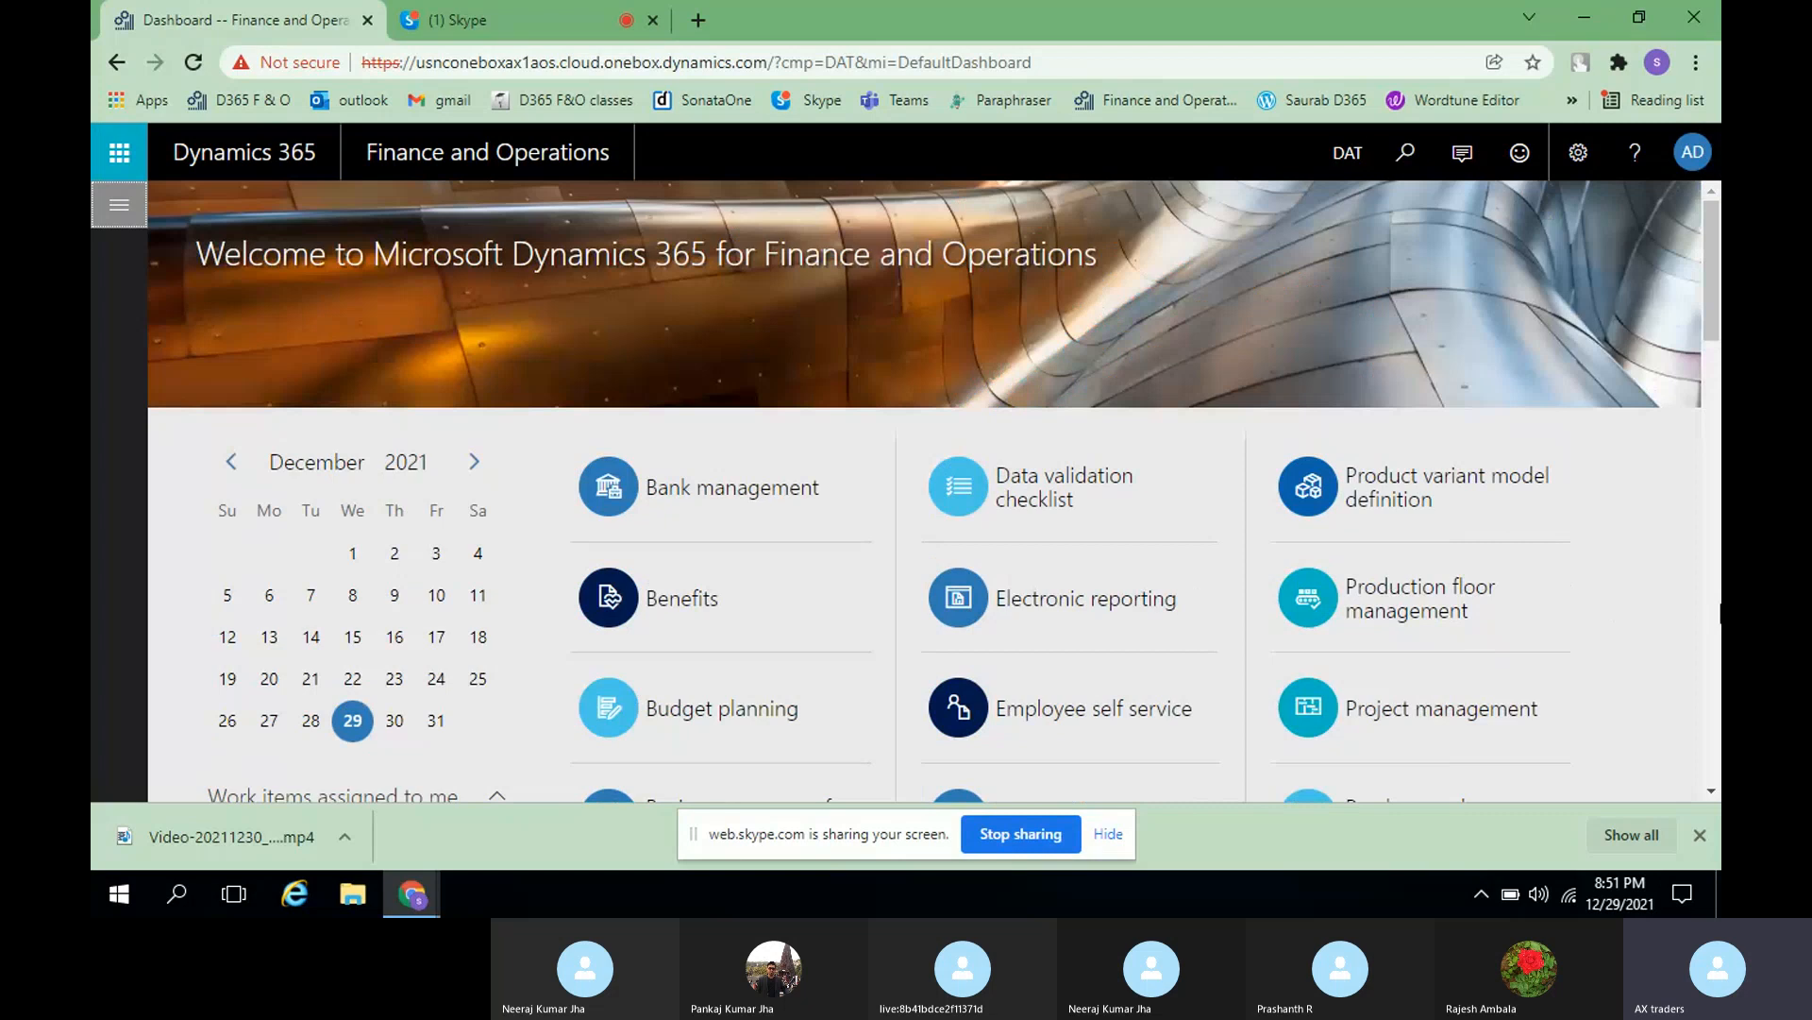
scroll(914, 515, "down", 5)
scroll(909, 513, "up", 3)
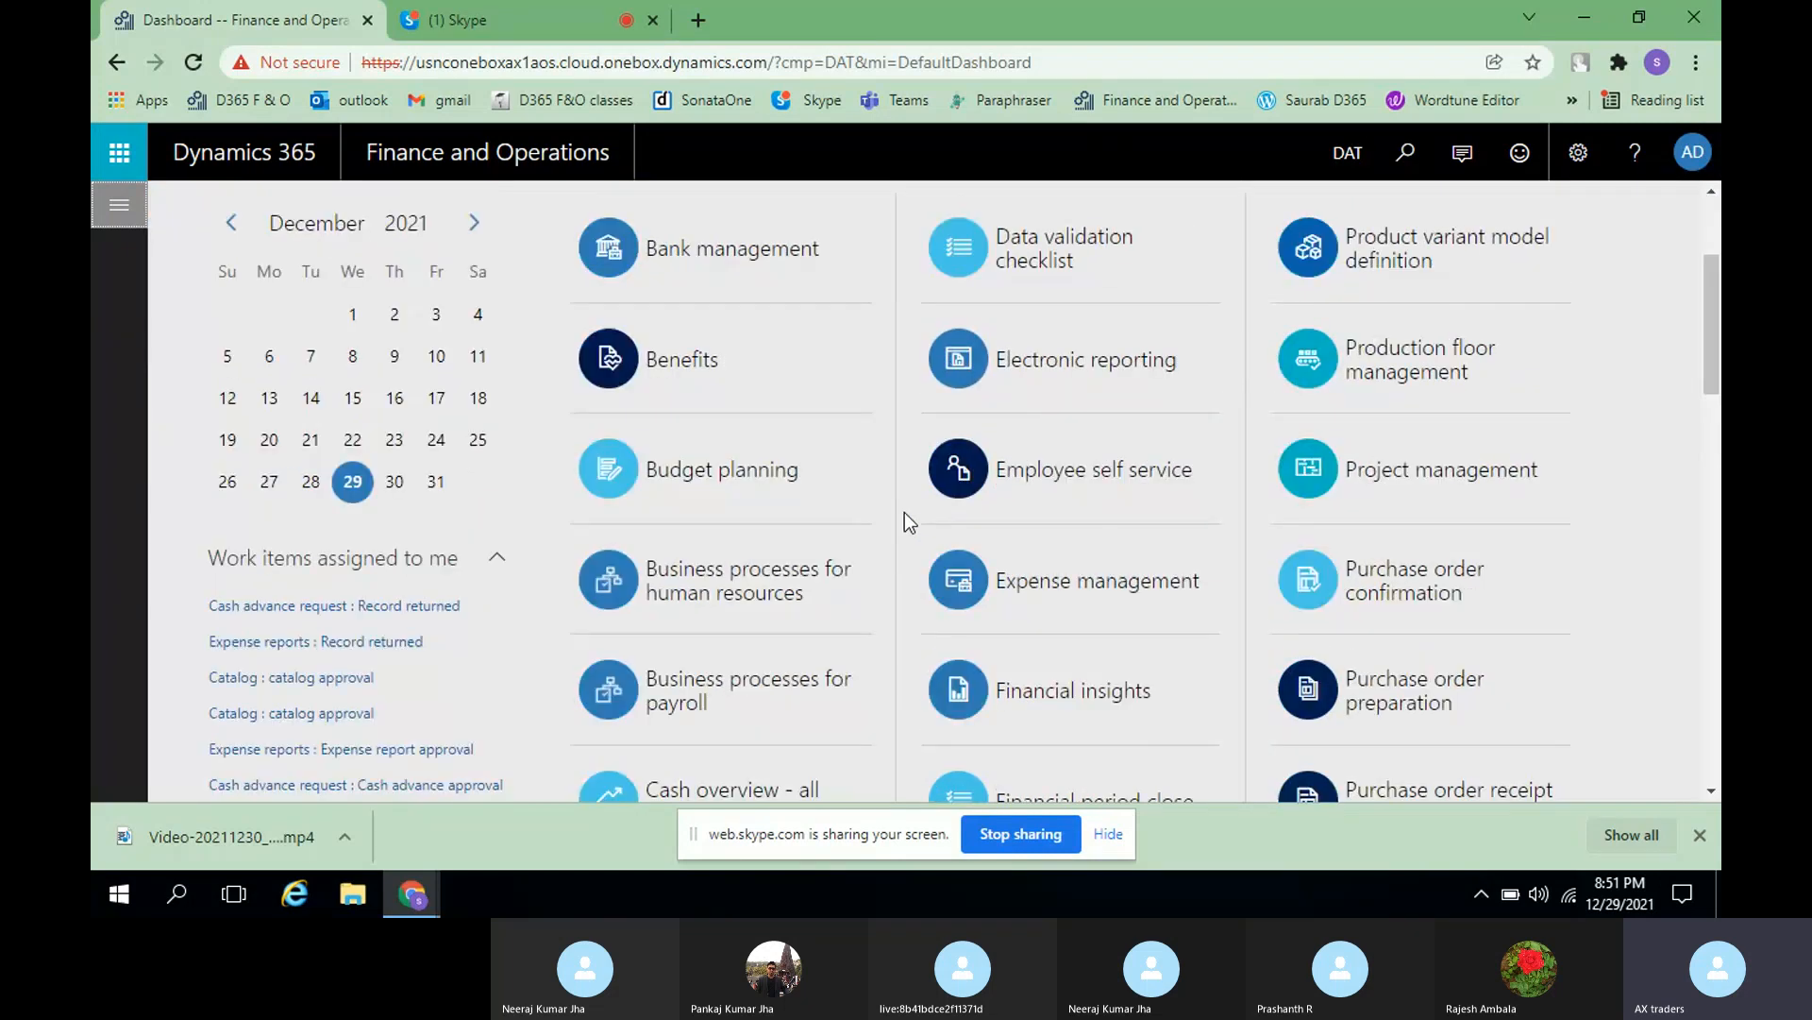
scroll(904, 512, "up", 3)
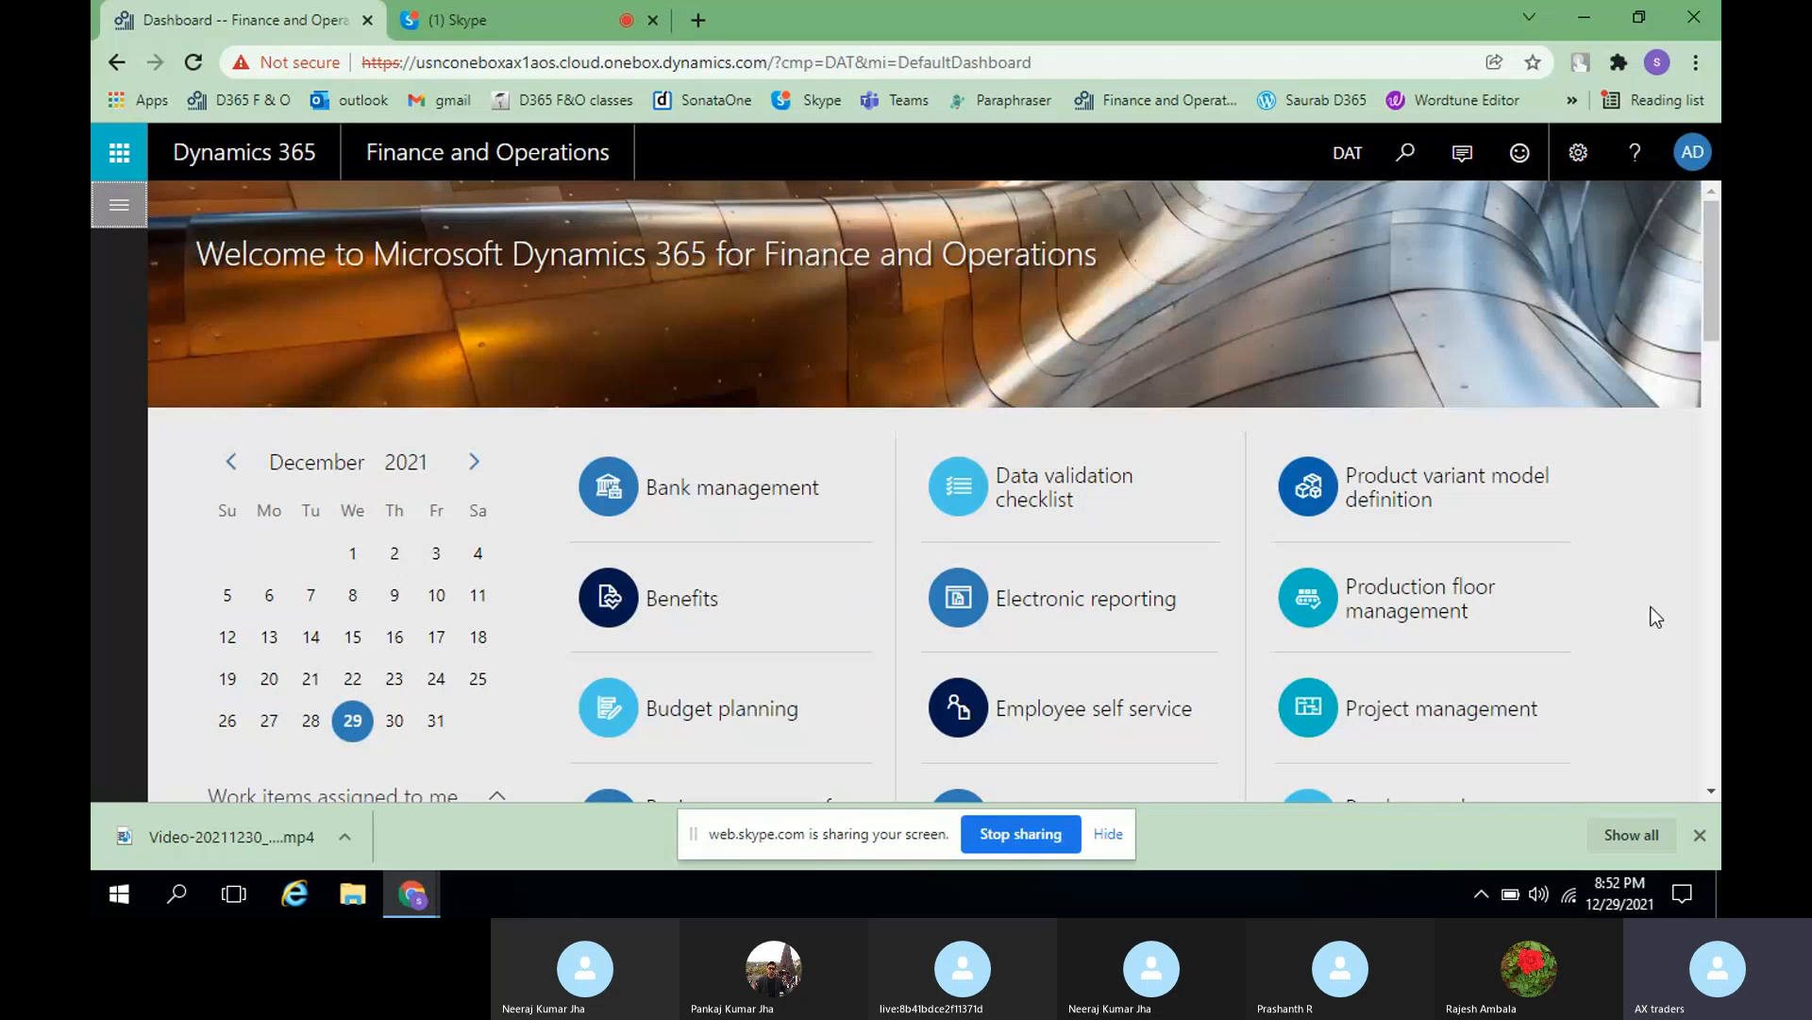
scroll(1662, 642, "down", 4)
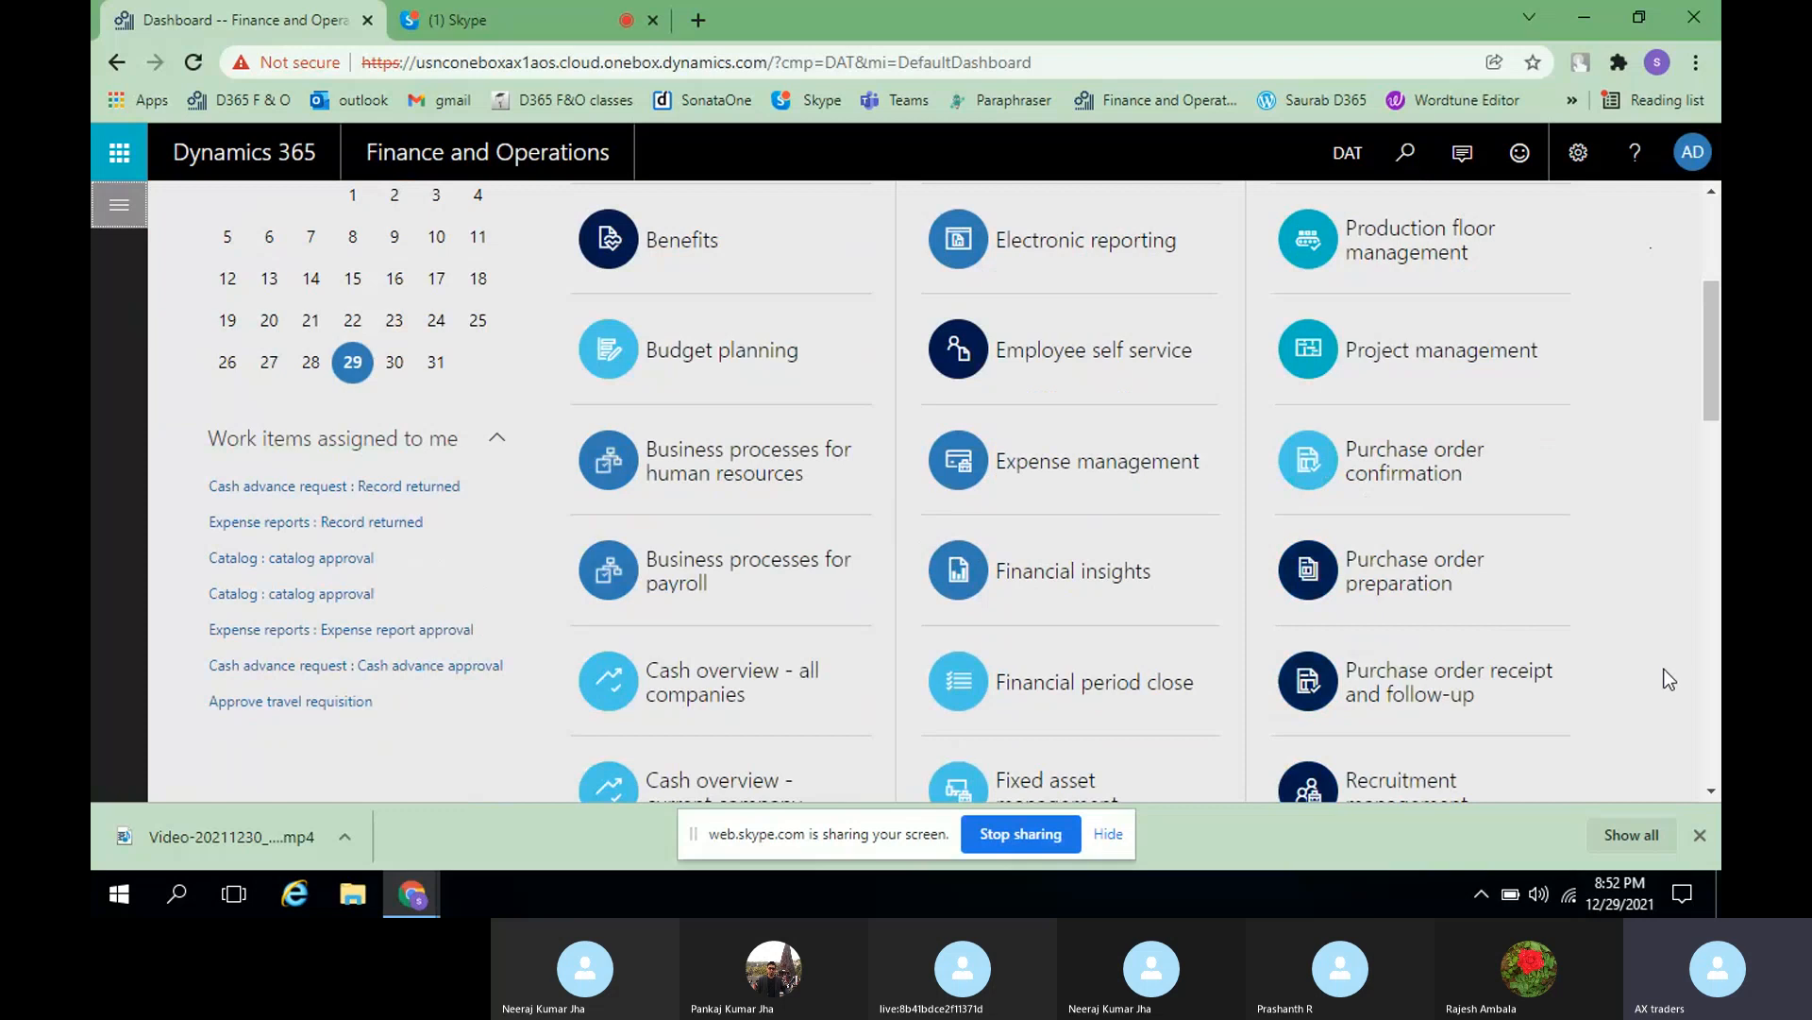
scroll(1669, 678, "up", 2)
- View the Accounts payable module's menu of workspaces, vendors, purchase orders and invoices, and return to the dashboard
left_click(117, 207)
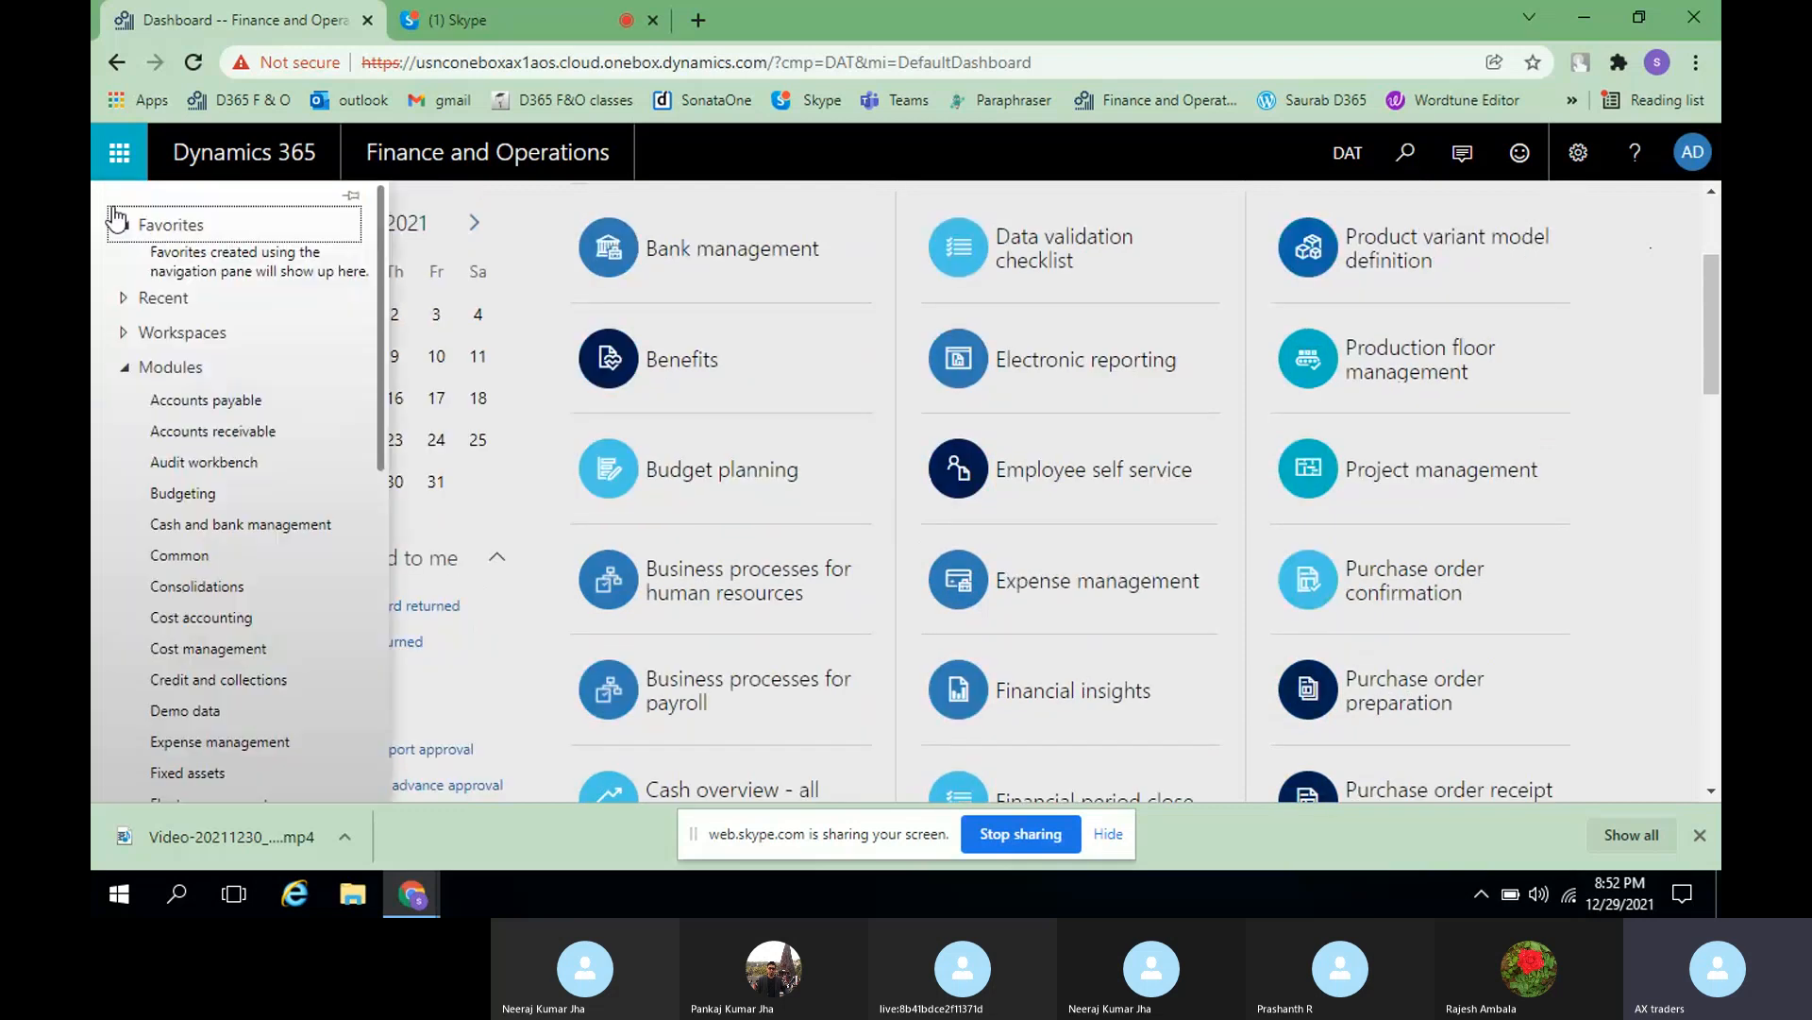
left_click(229, 416)
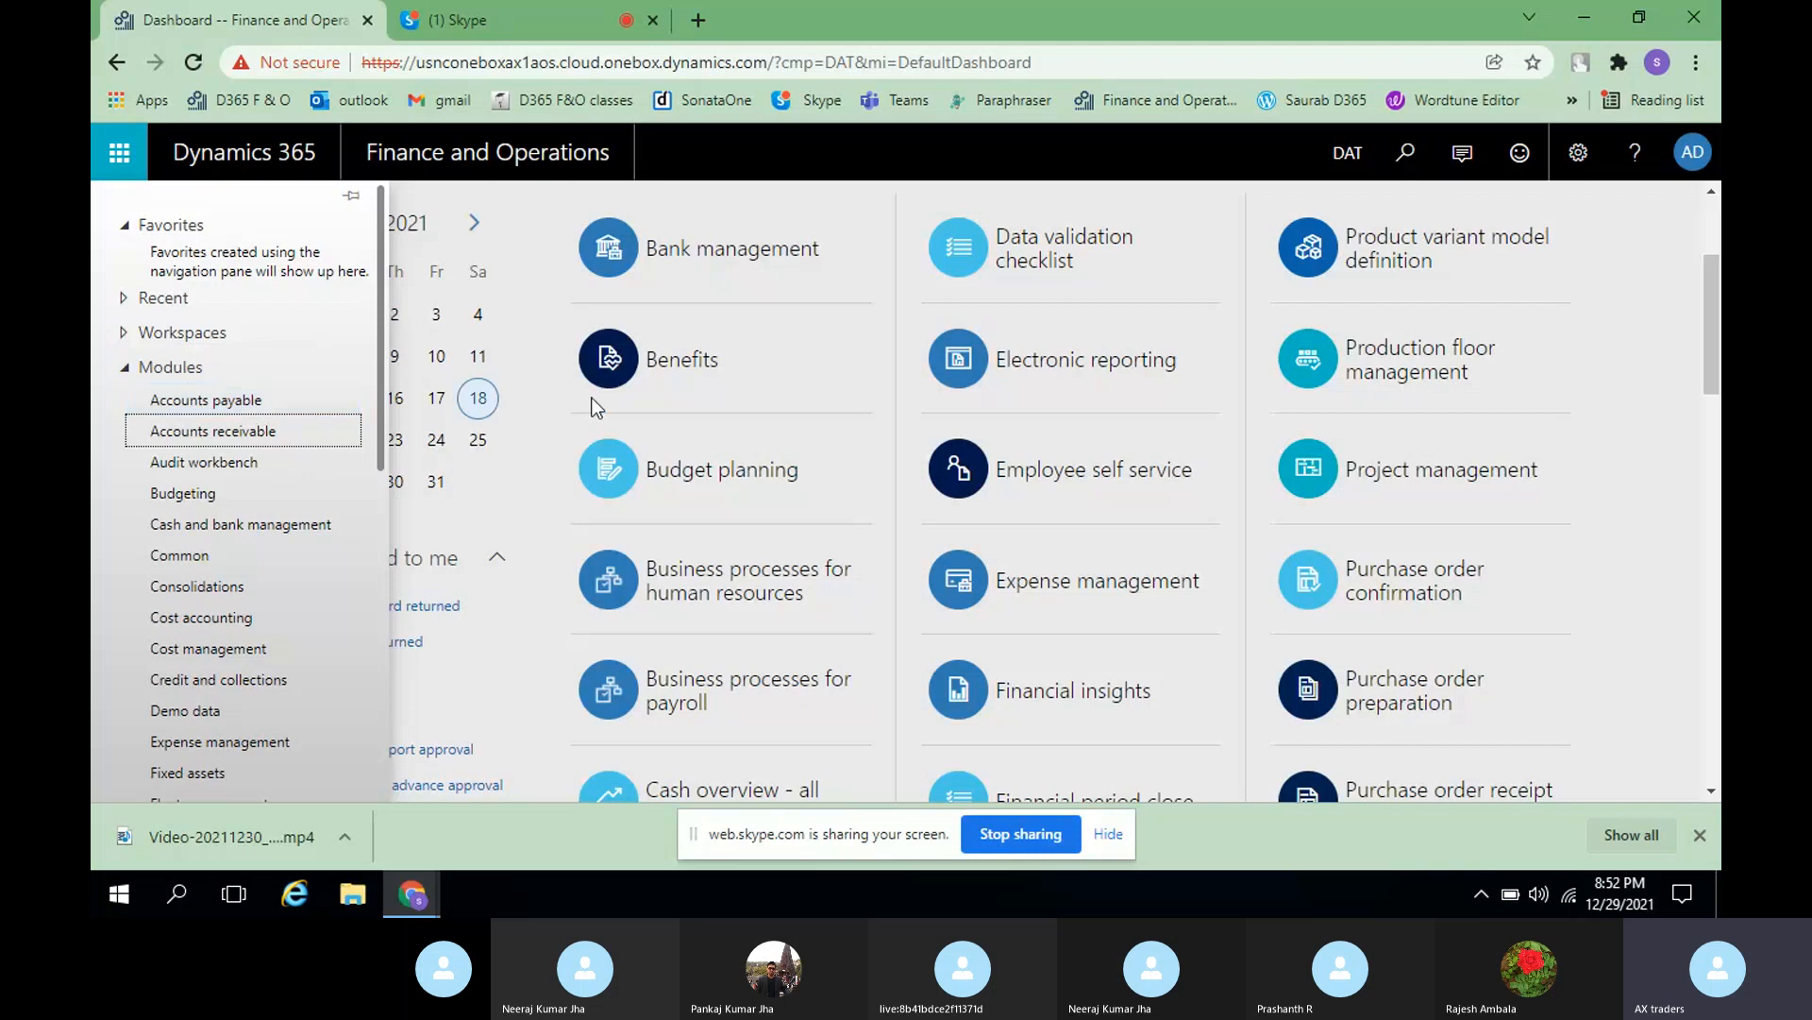
left_click(208, 400)
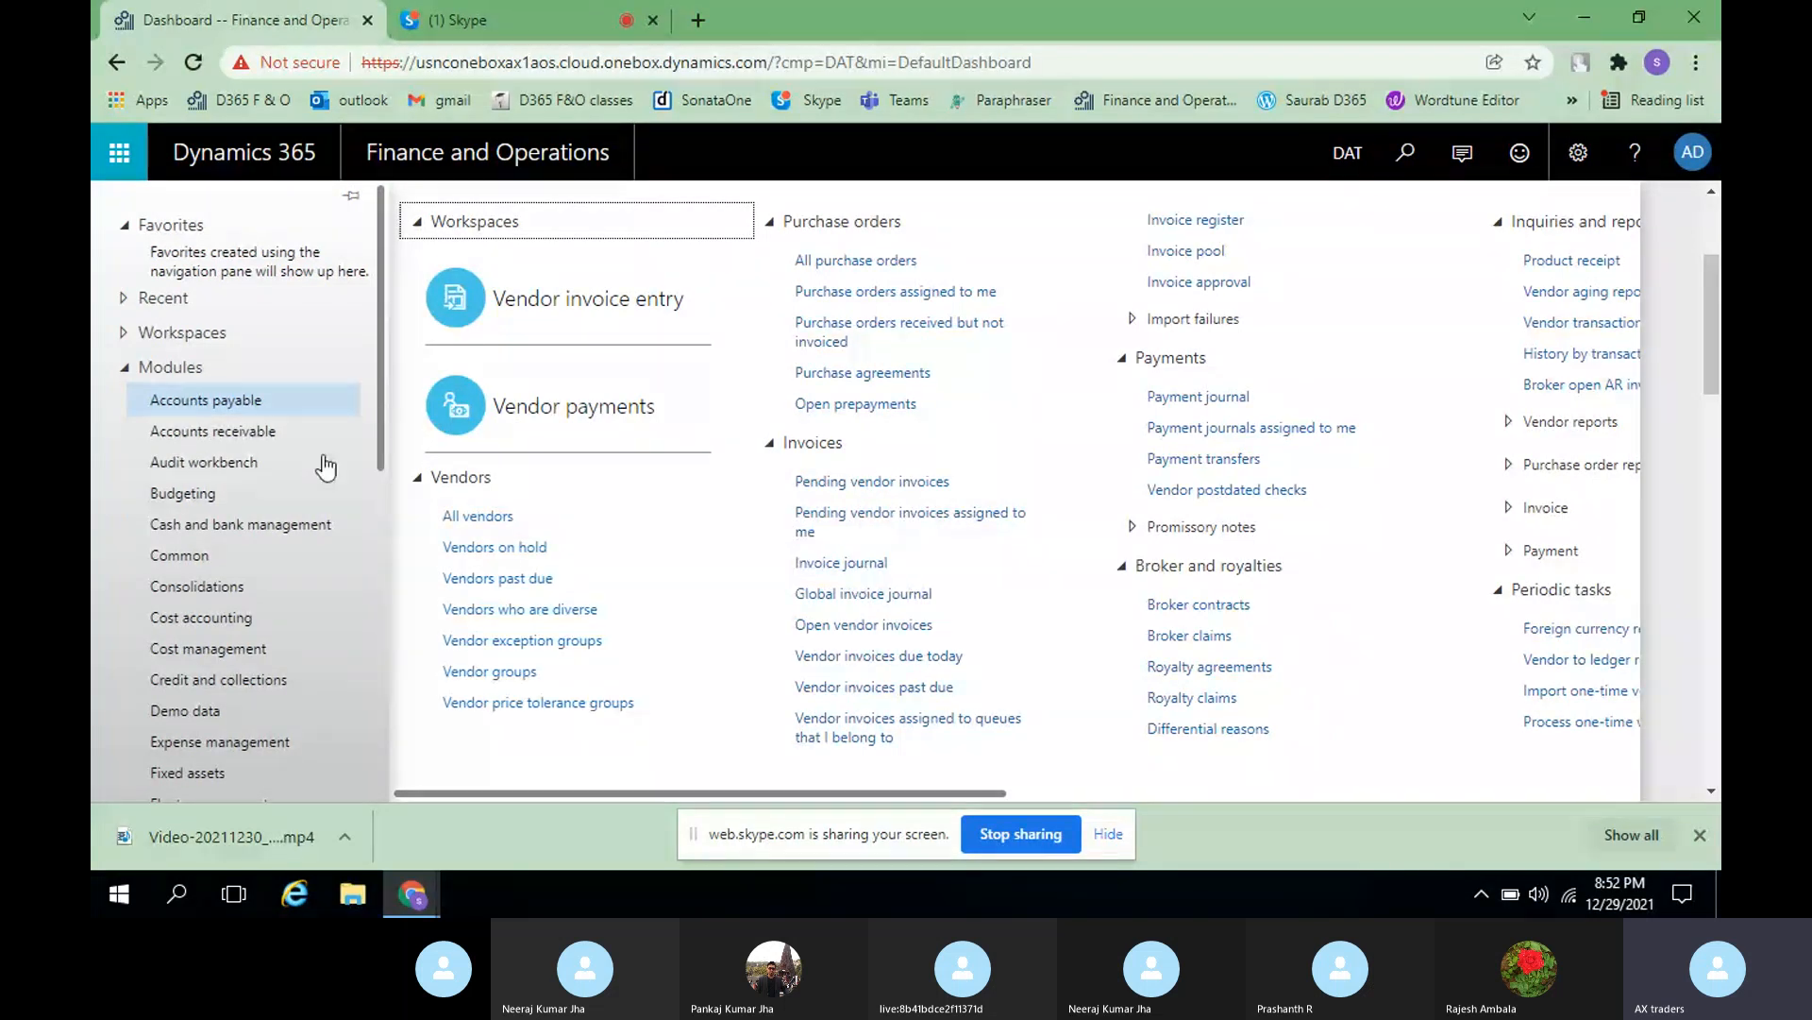
left_click(241, 403)
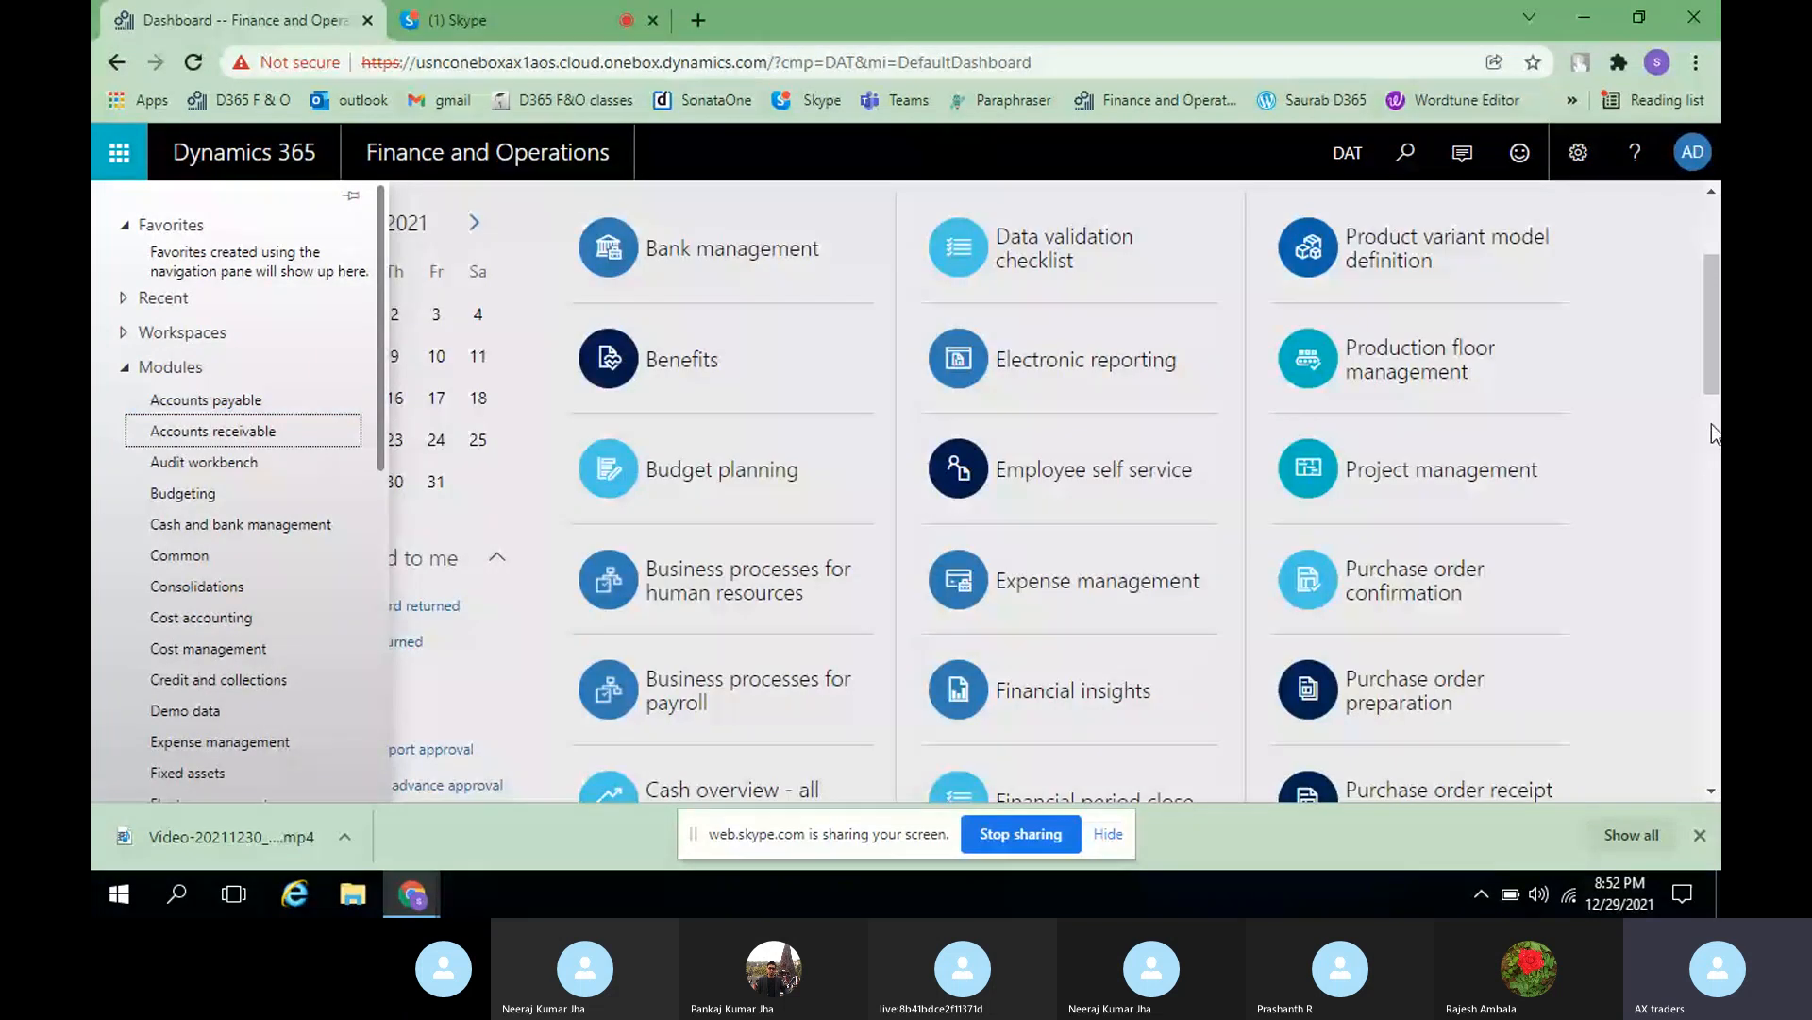
left_click(1662, 452)
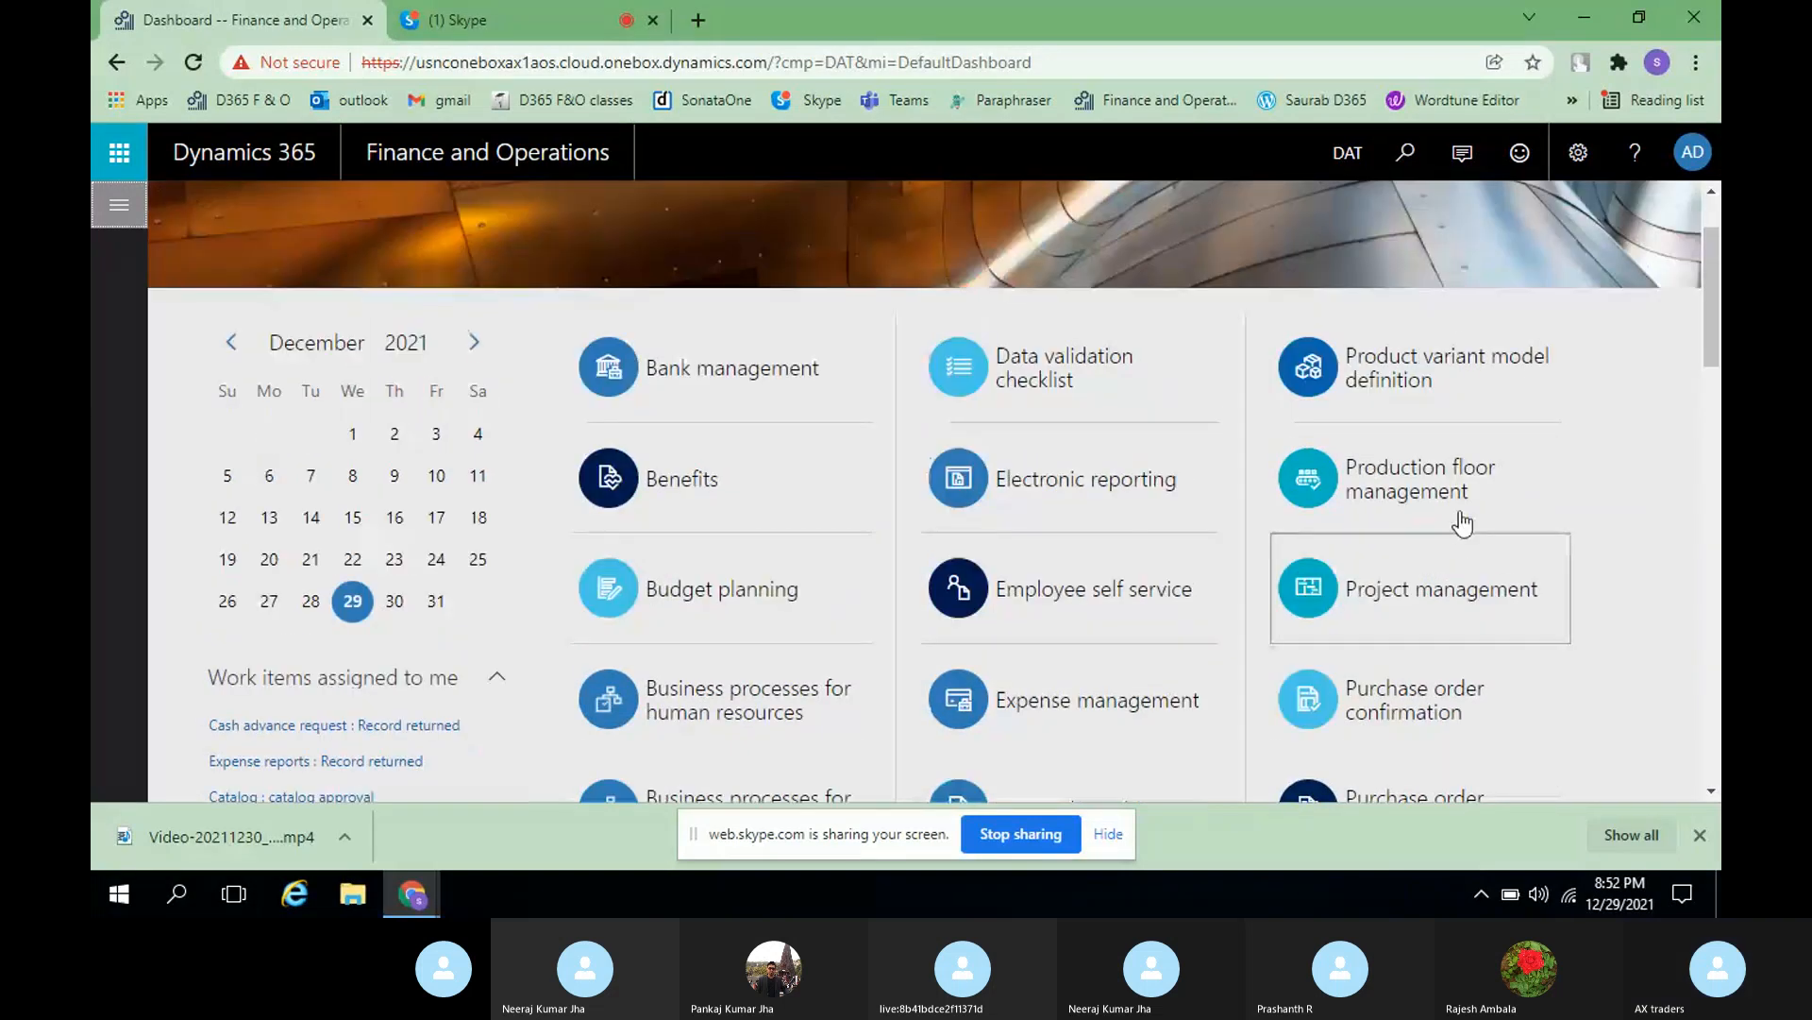
- Bring up the Accounts payable pages once more for review and dismiss them
scroll(245, 472, "down", 1)
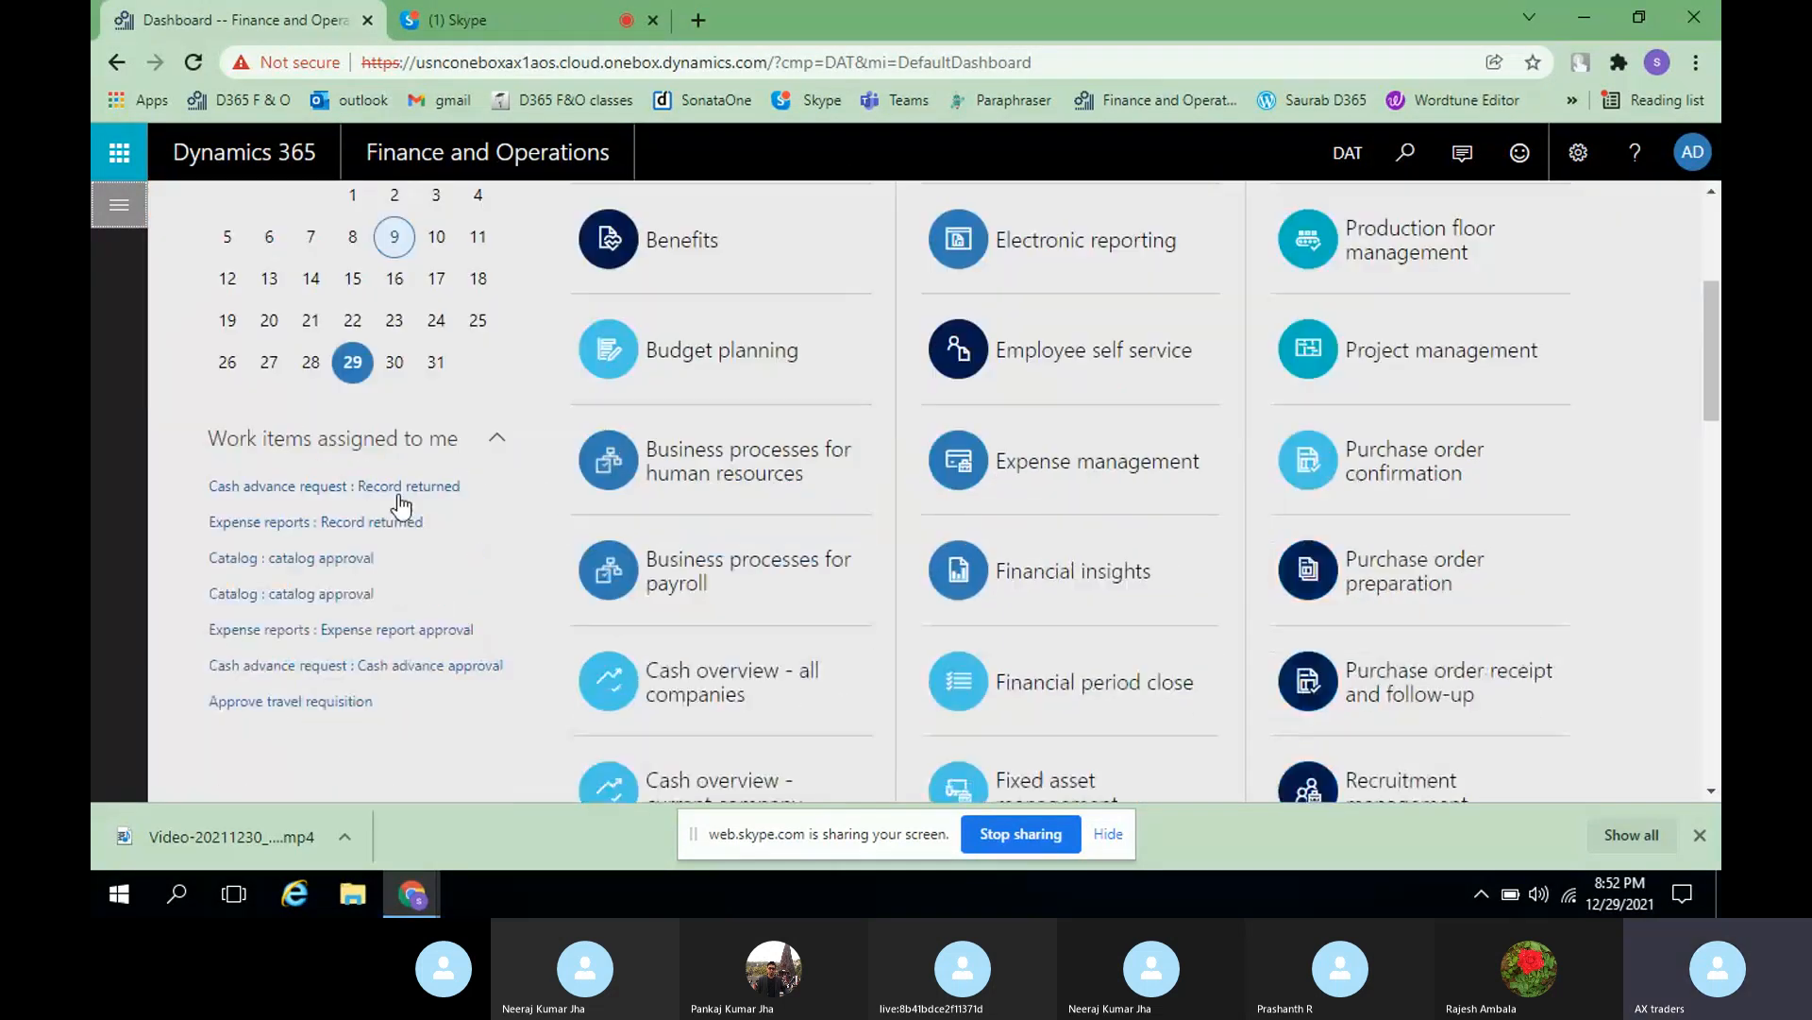
left_click(119, 212)
left_click(229, 406)
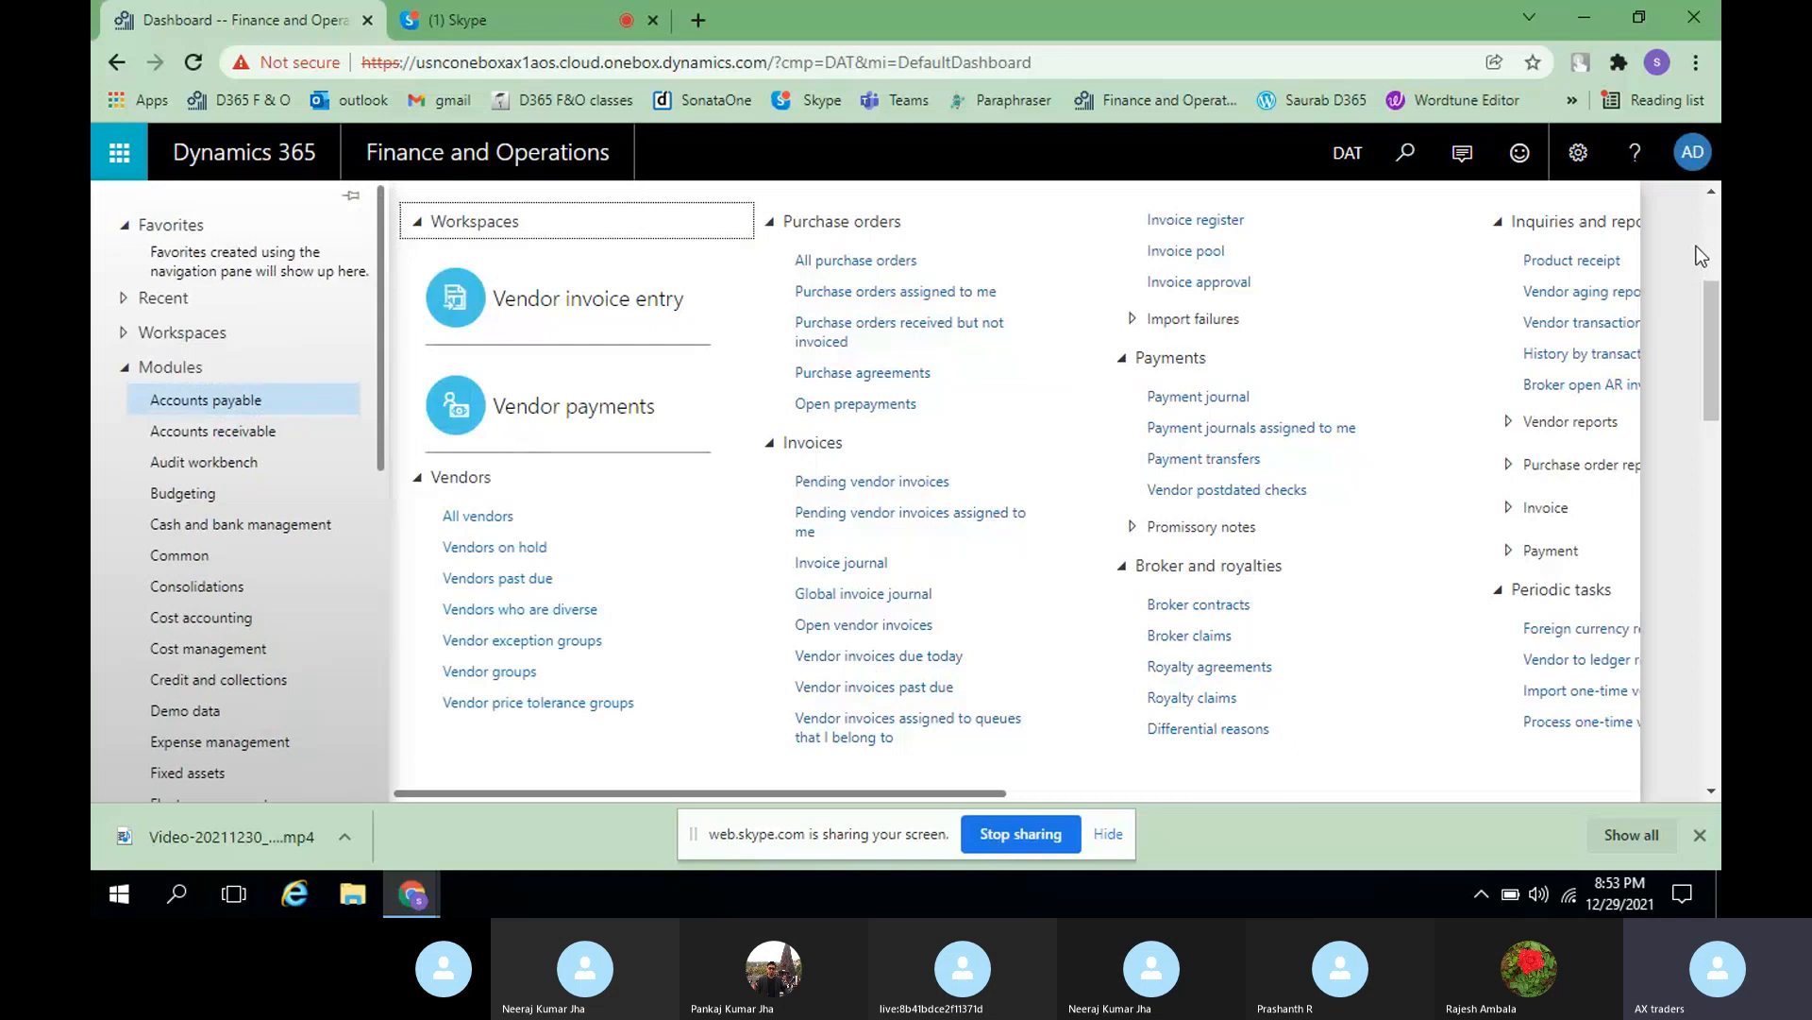
left_click(1697, 246)
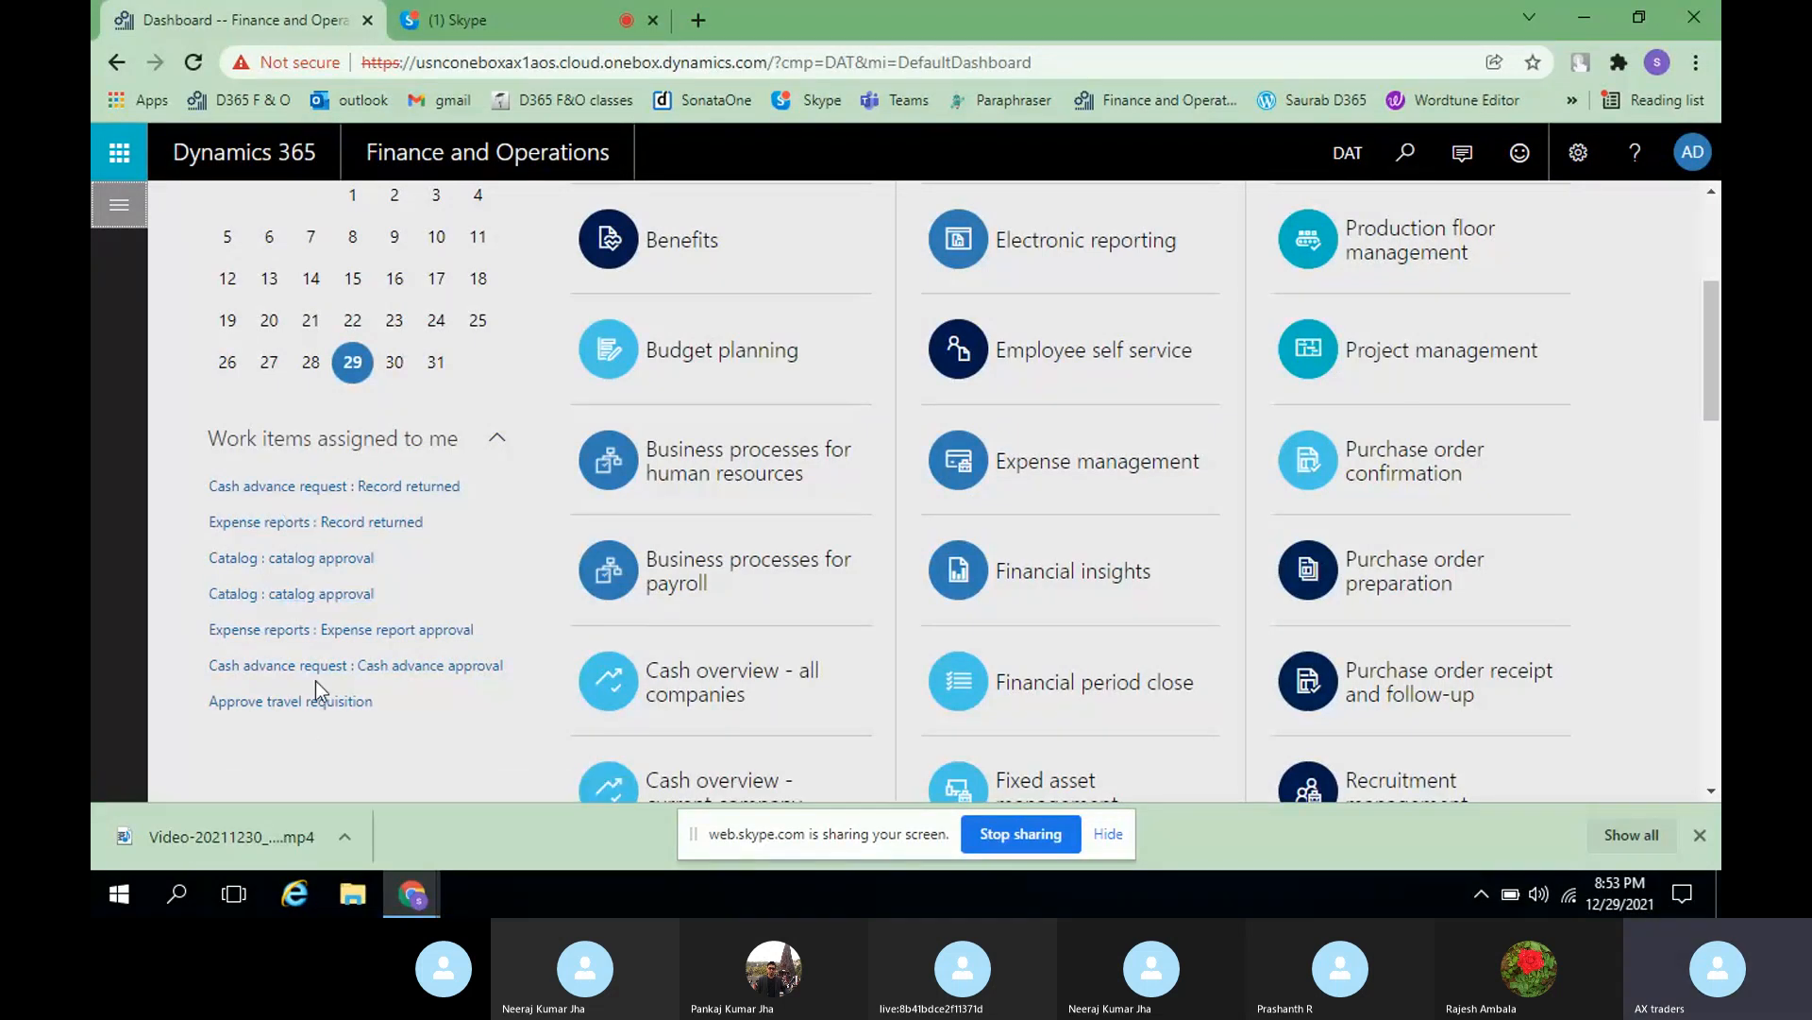
- Review the work items assigned to the current account beneath the dashboard calendar
mouse_move(454, 507)
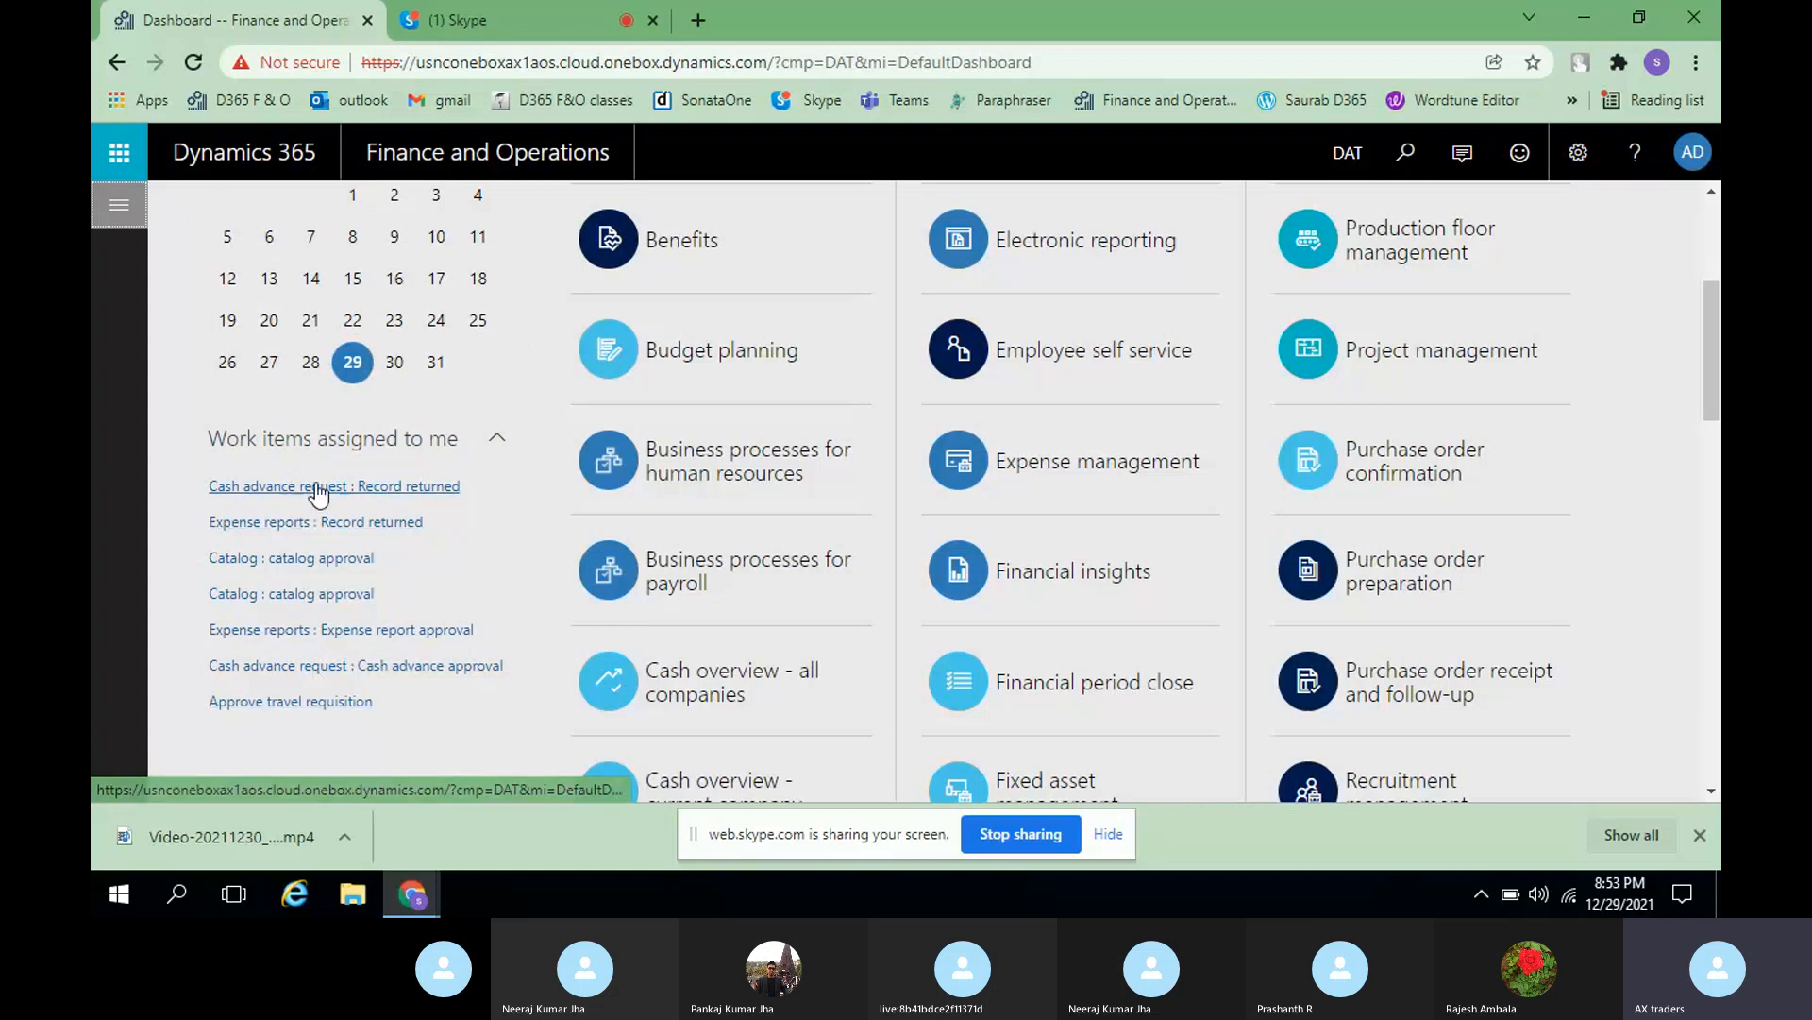
scroll(1644, 665, "up", 3)
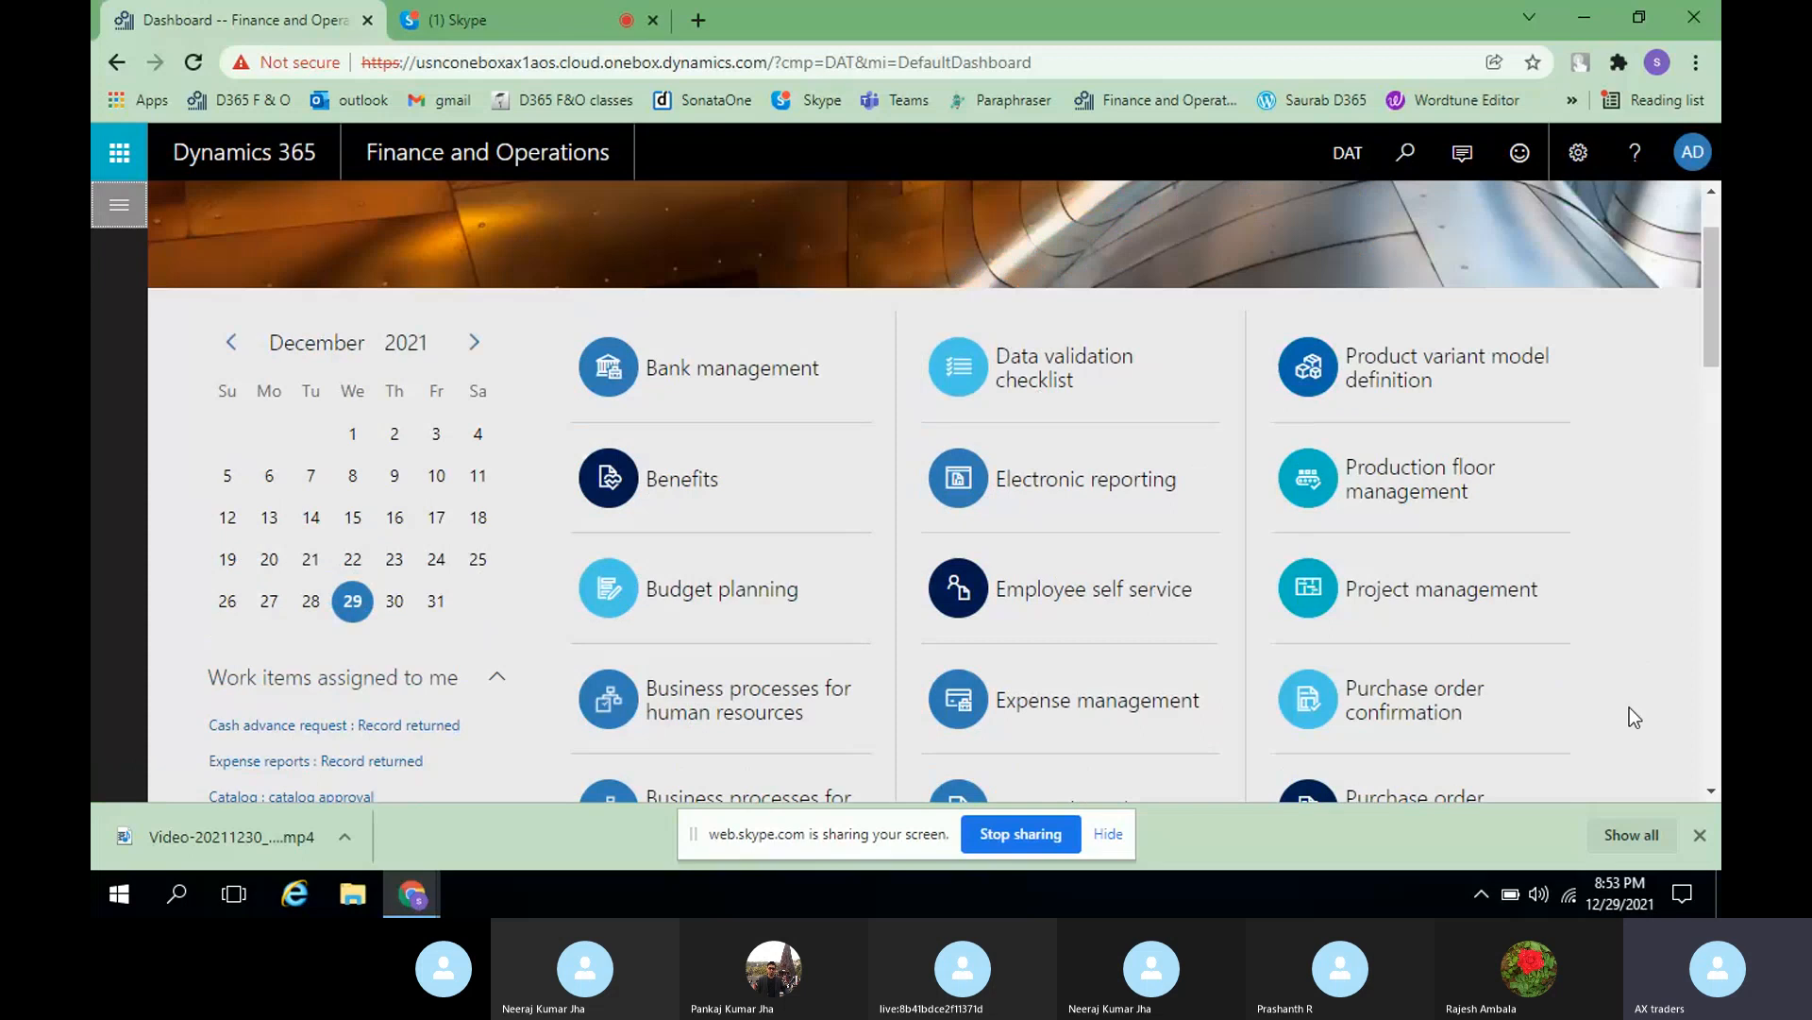
scroll(1629, 706, "down", 3)
scroll(1690, 674, "up", 3)
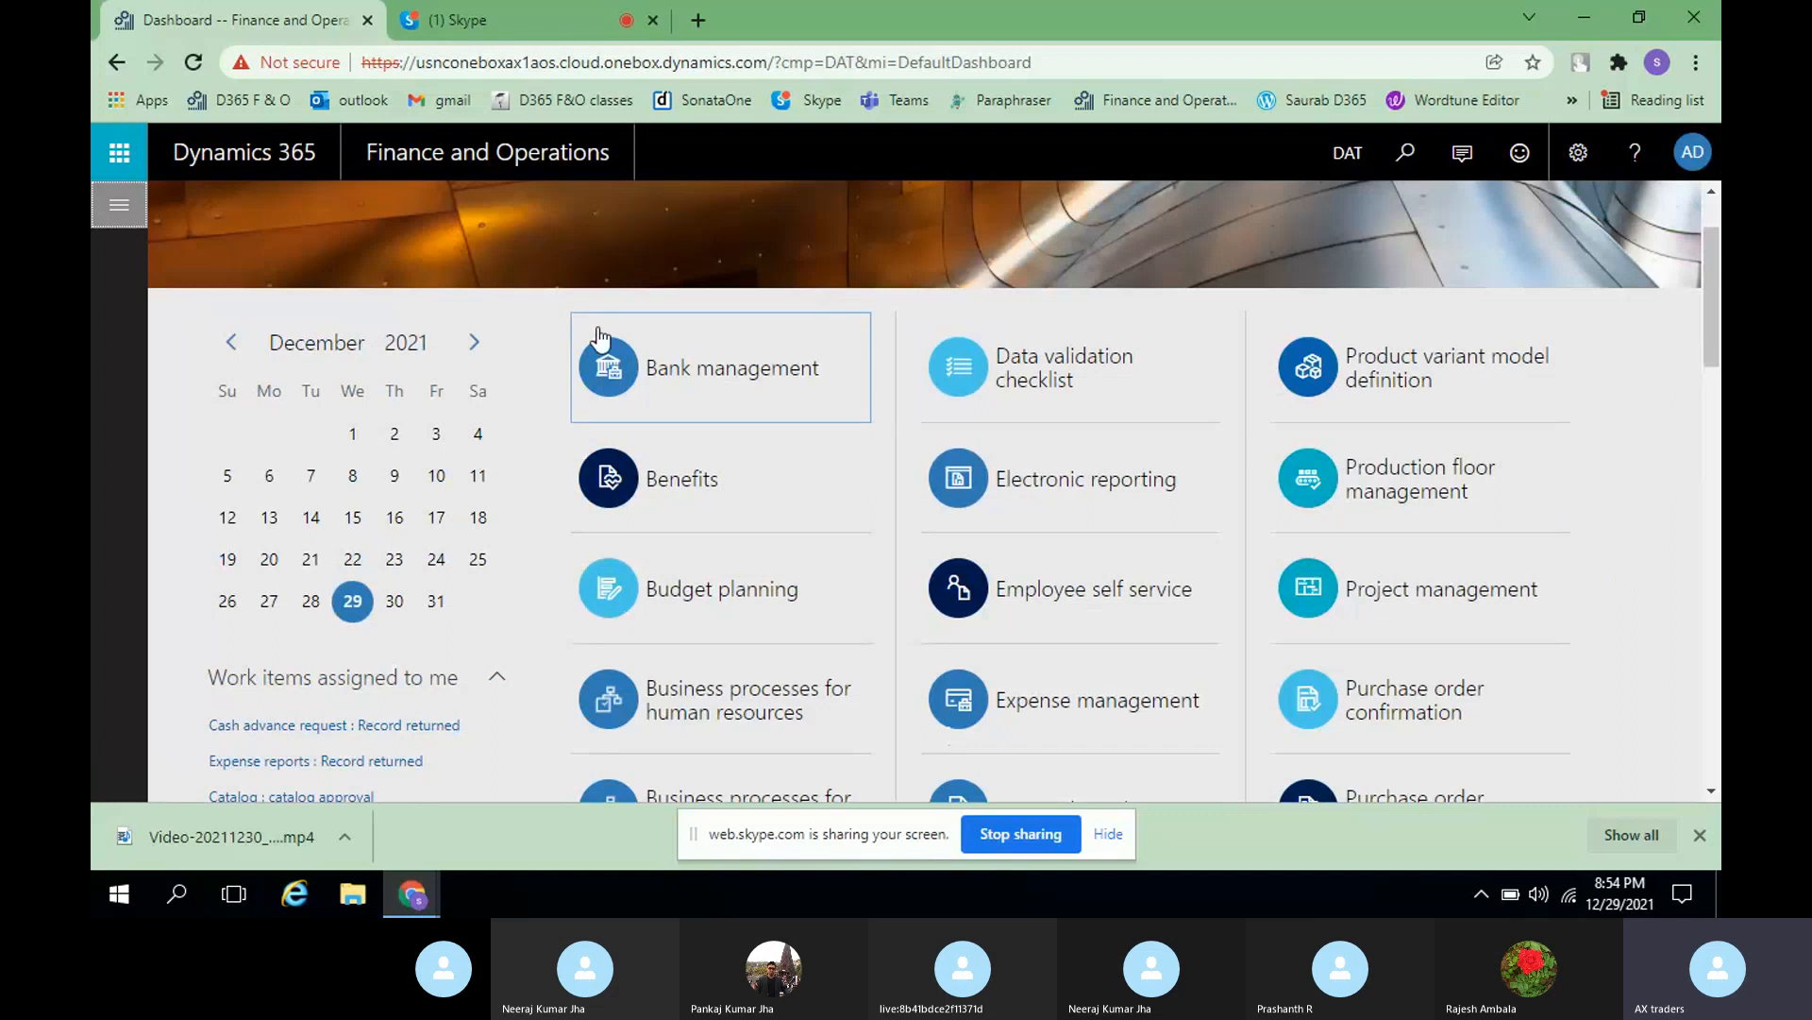
- Look through all the workspace tiles on the dashboard, from Bank management to SLV Vendor payment
scroll(1549, 518, "down", 10)
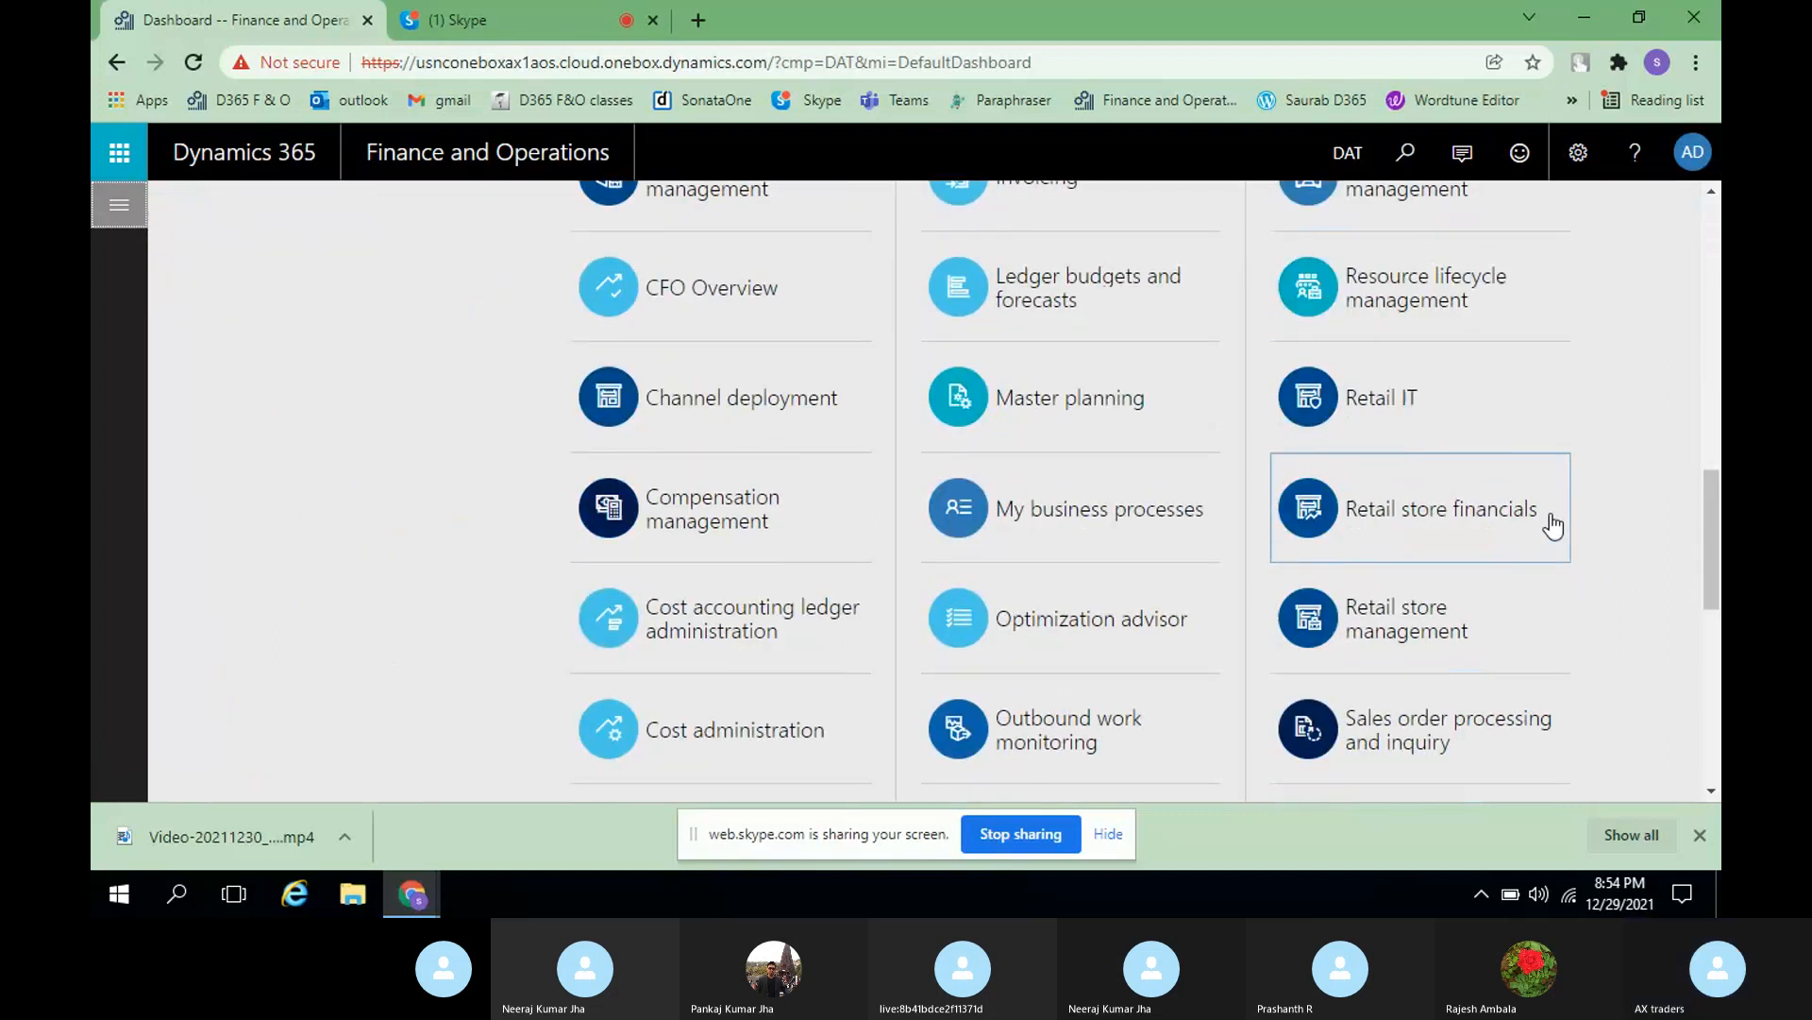
scroll(809, 513, "down", 3)
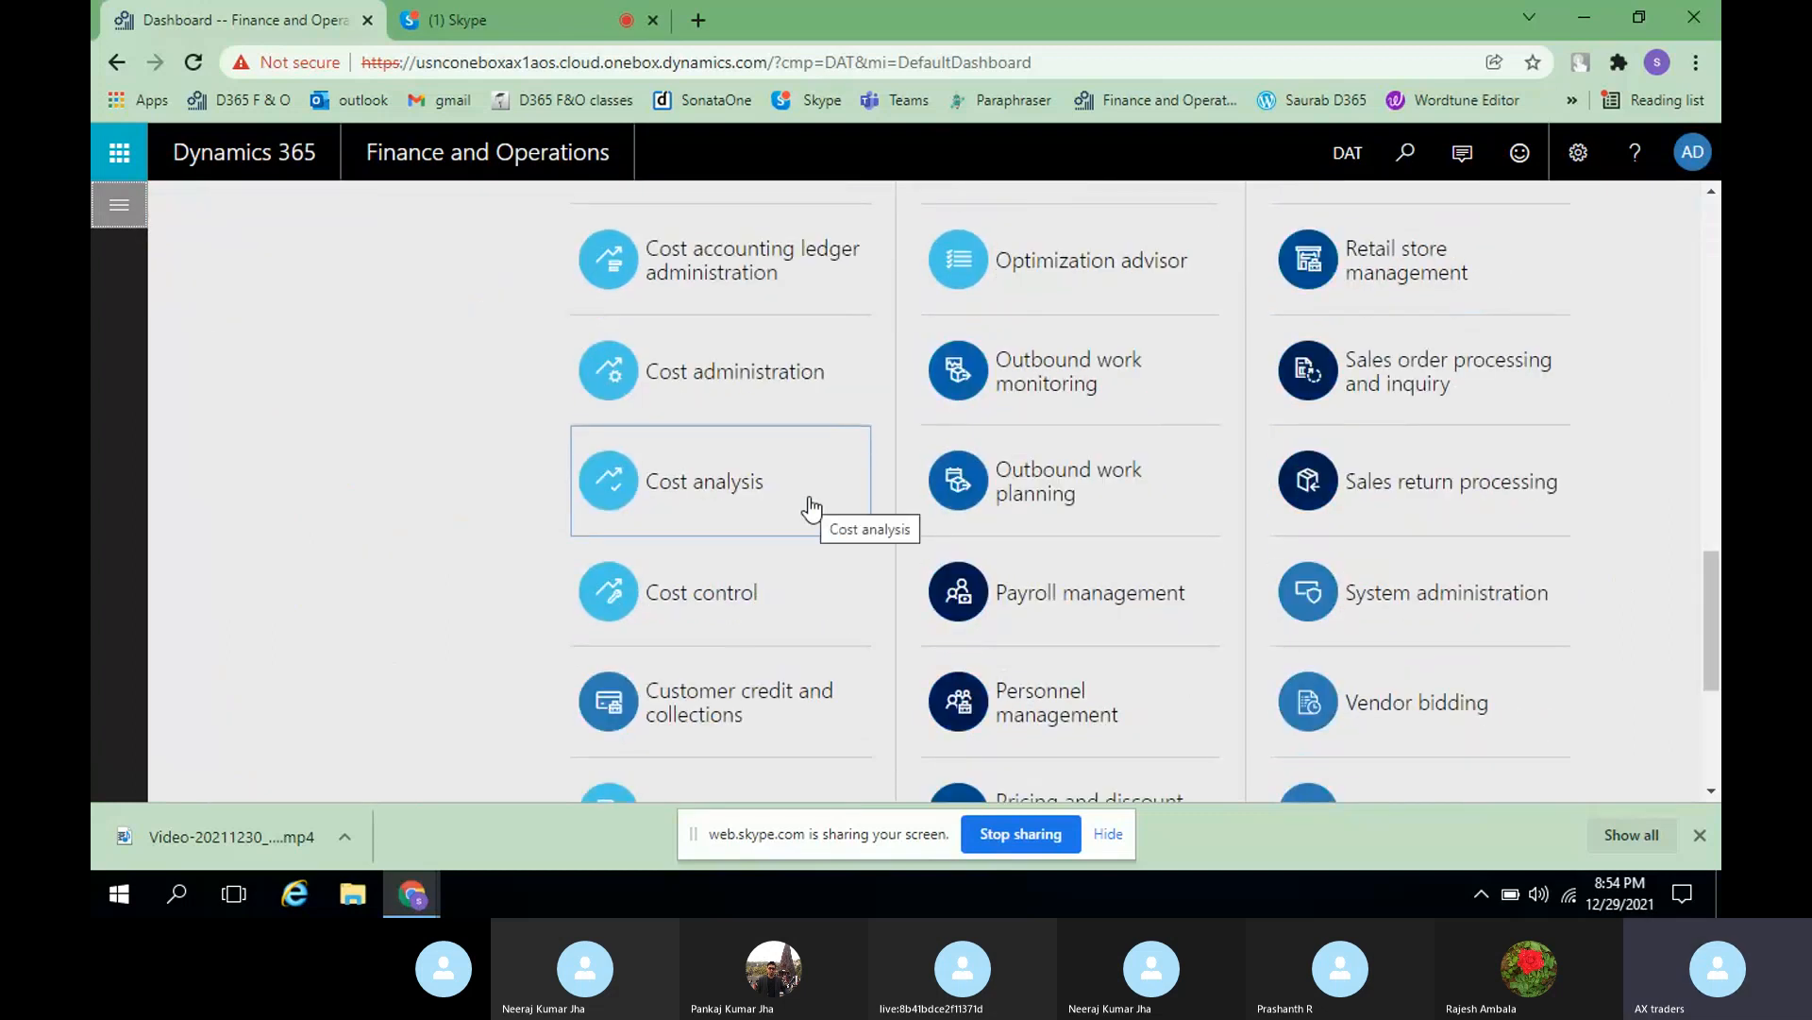
scroll(1352, 616, "down", 4)
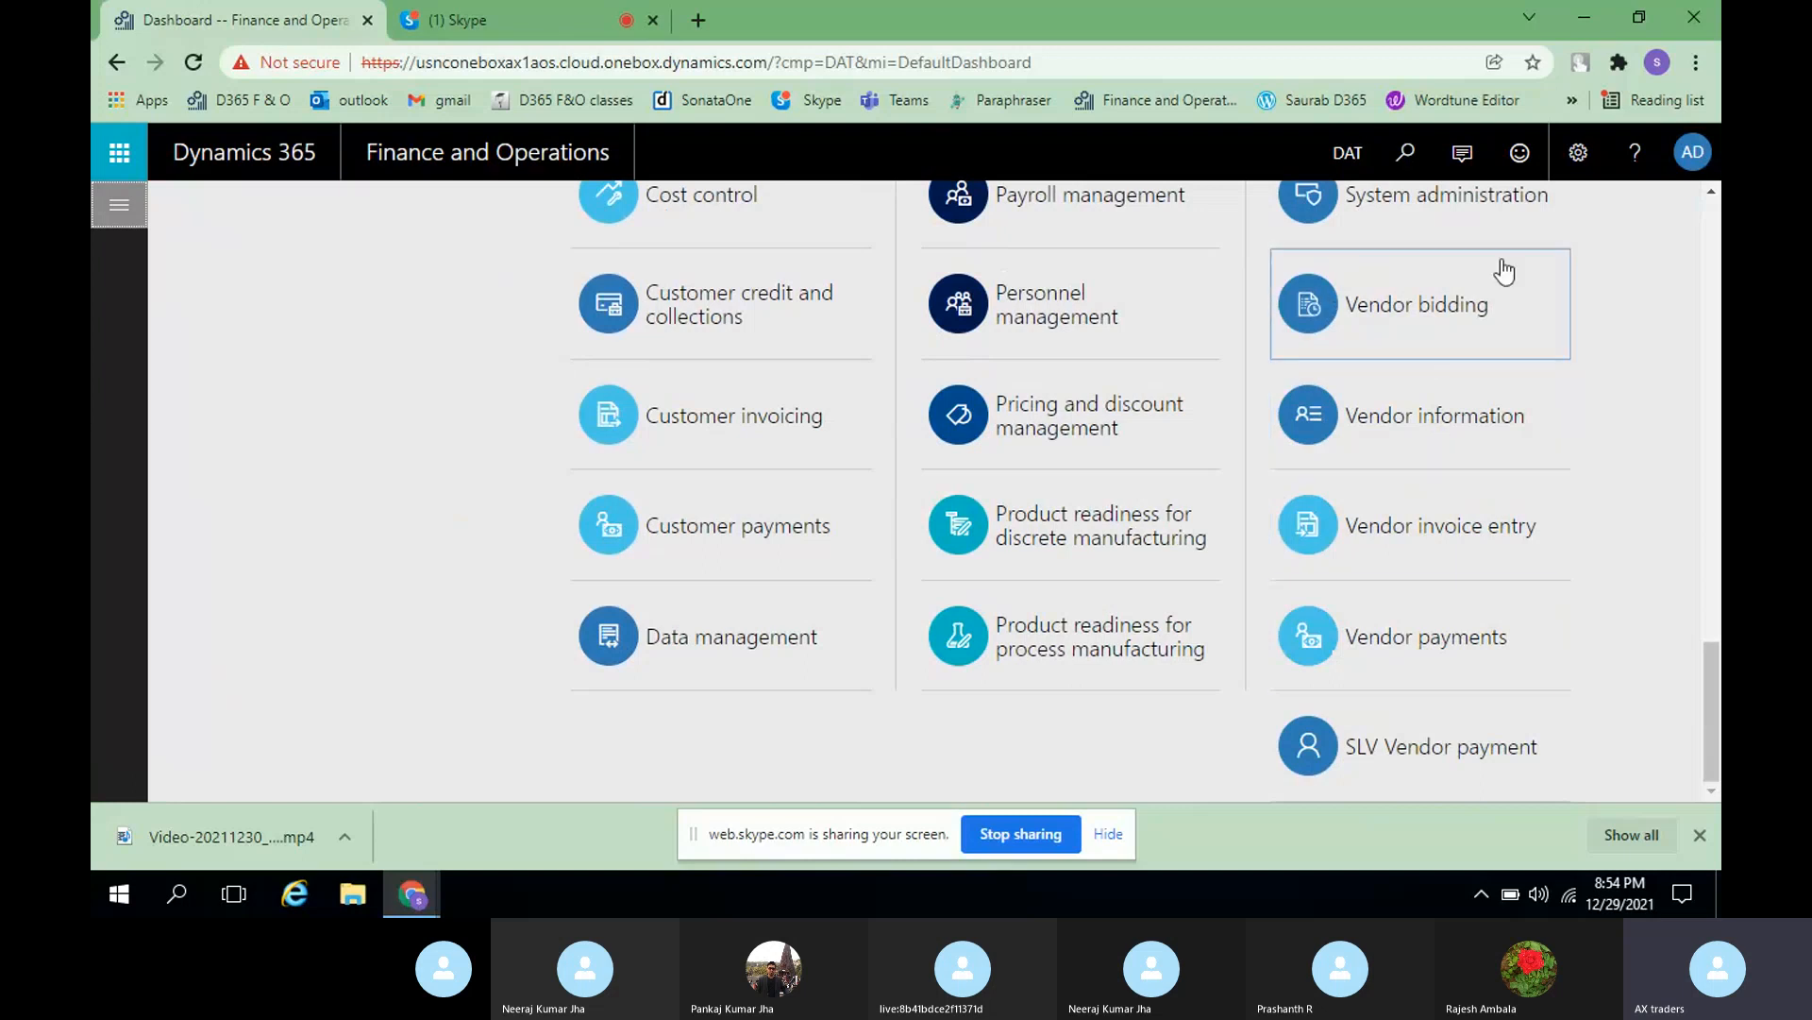
scroll(936, 566, "up", 4)
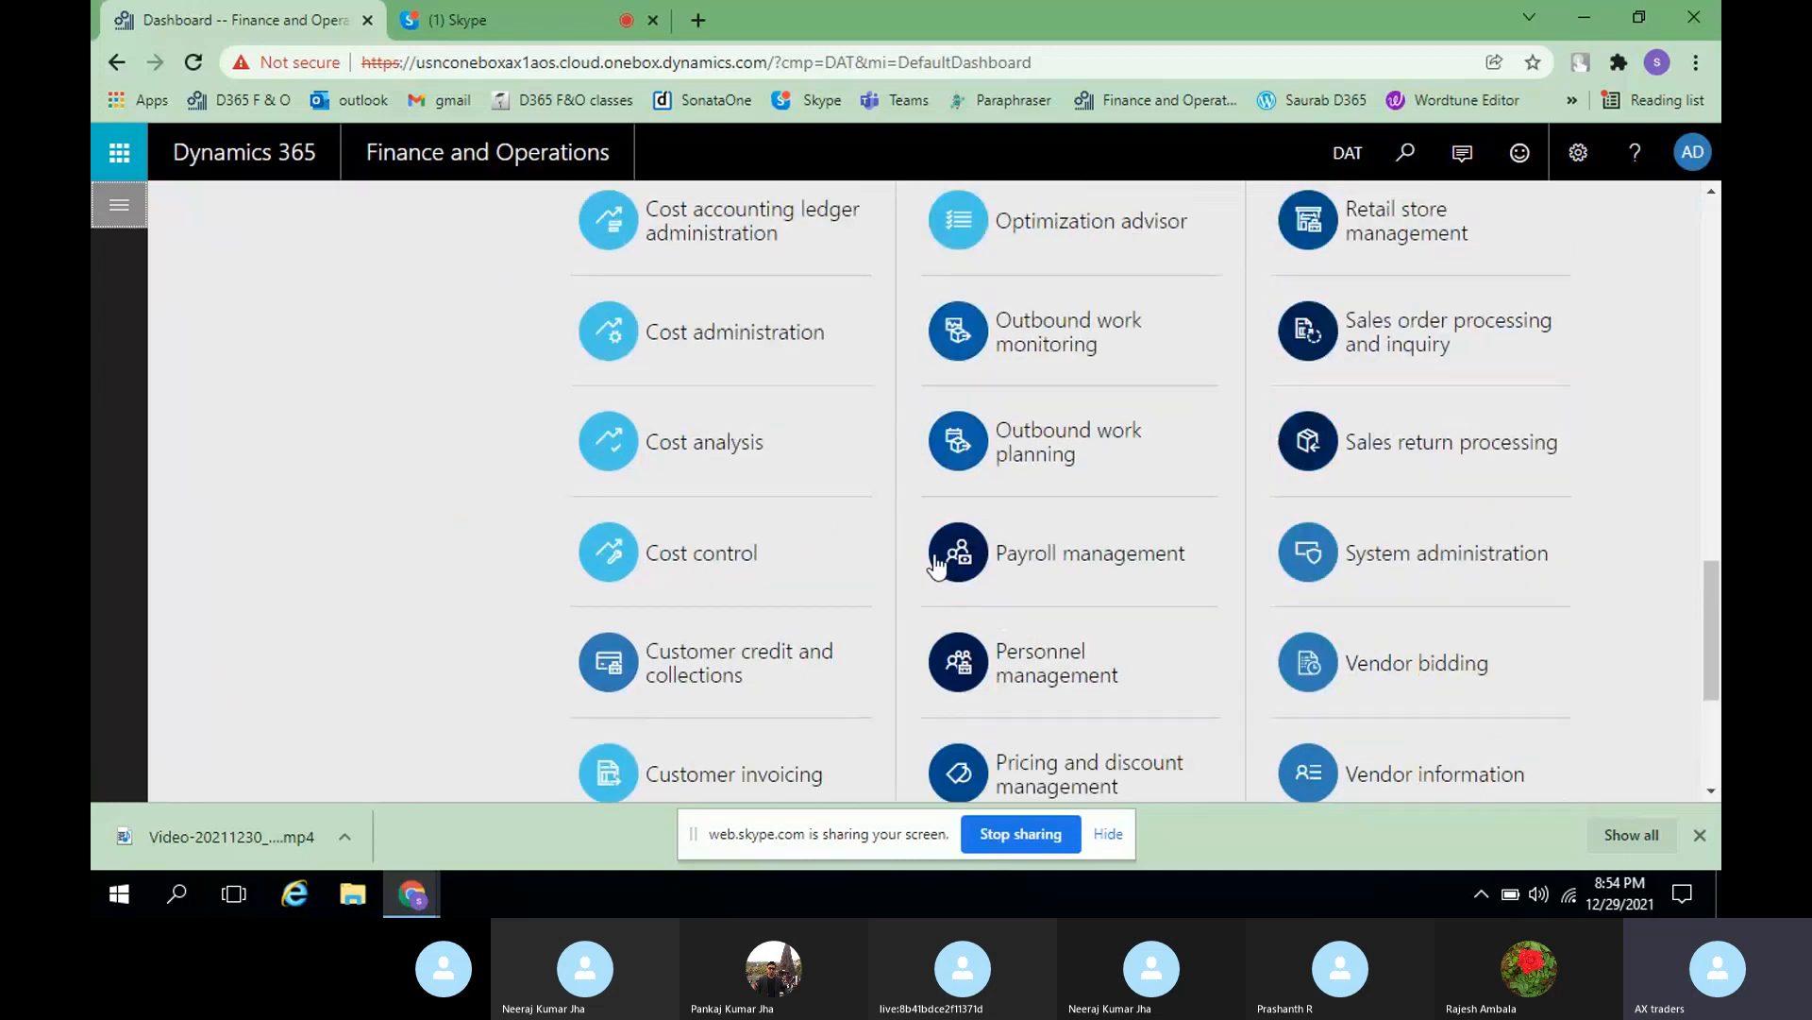
scroll(936, 564, "up", 4)
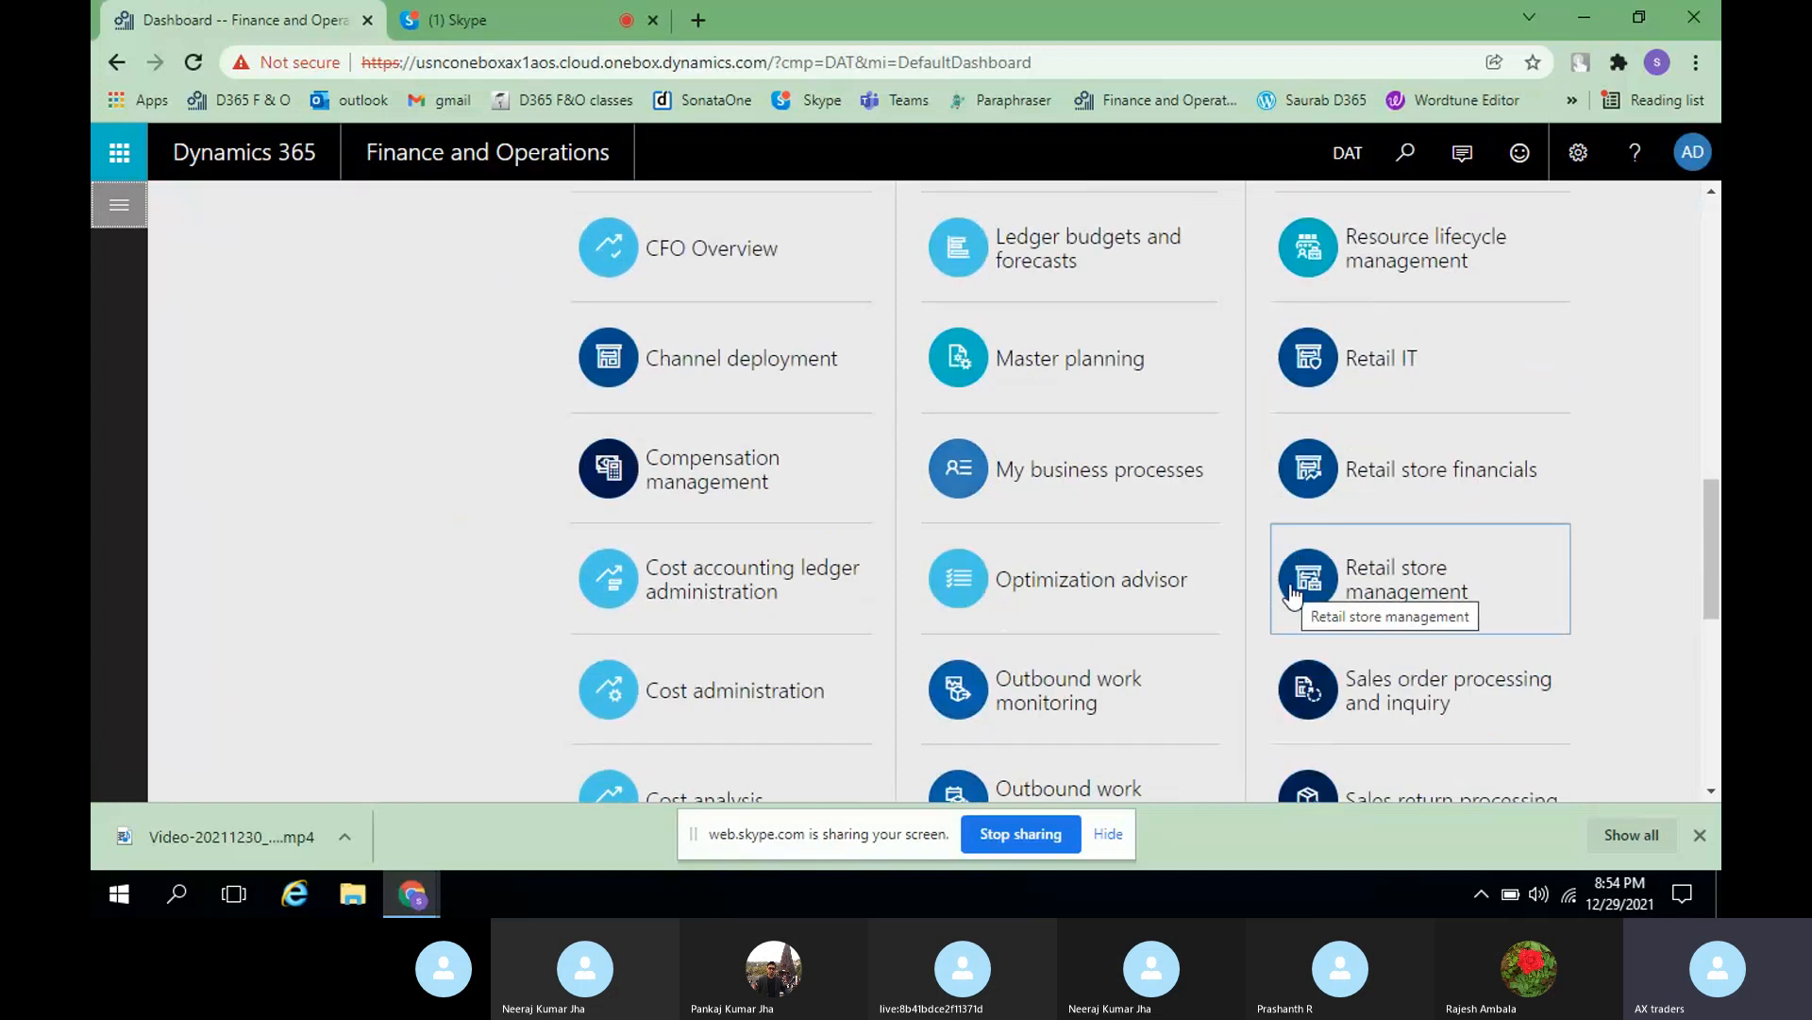
scroll(1274, 583, "up", 8)
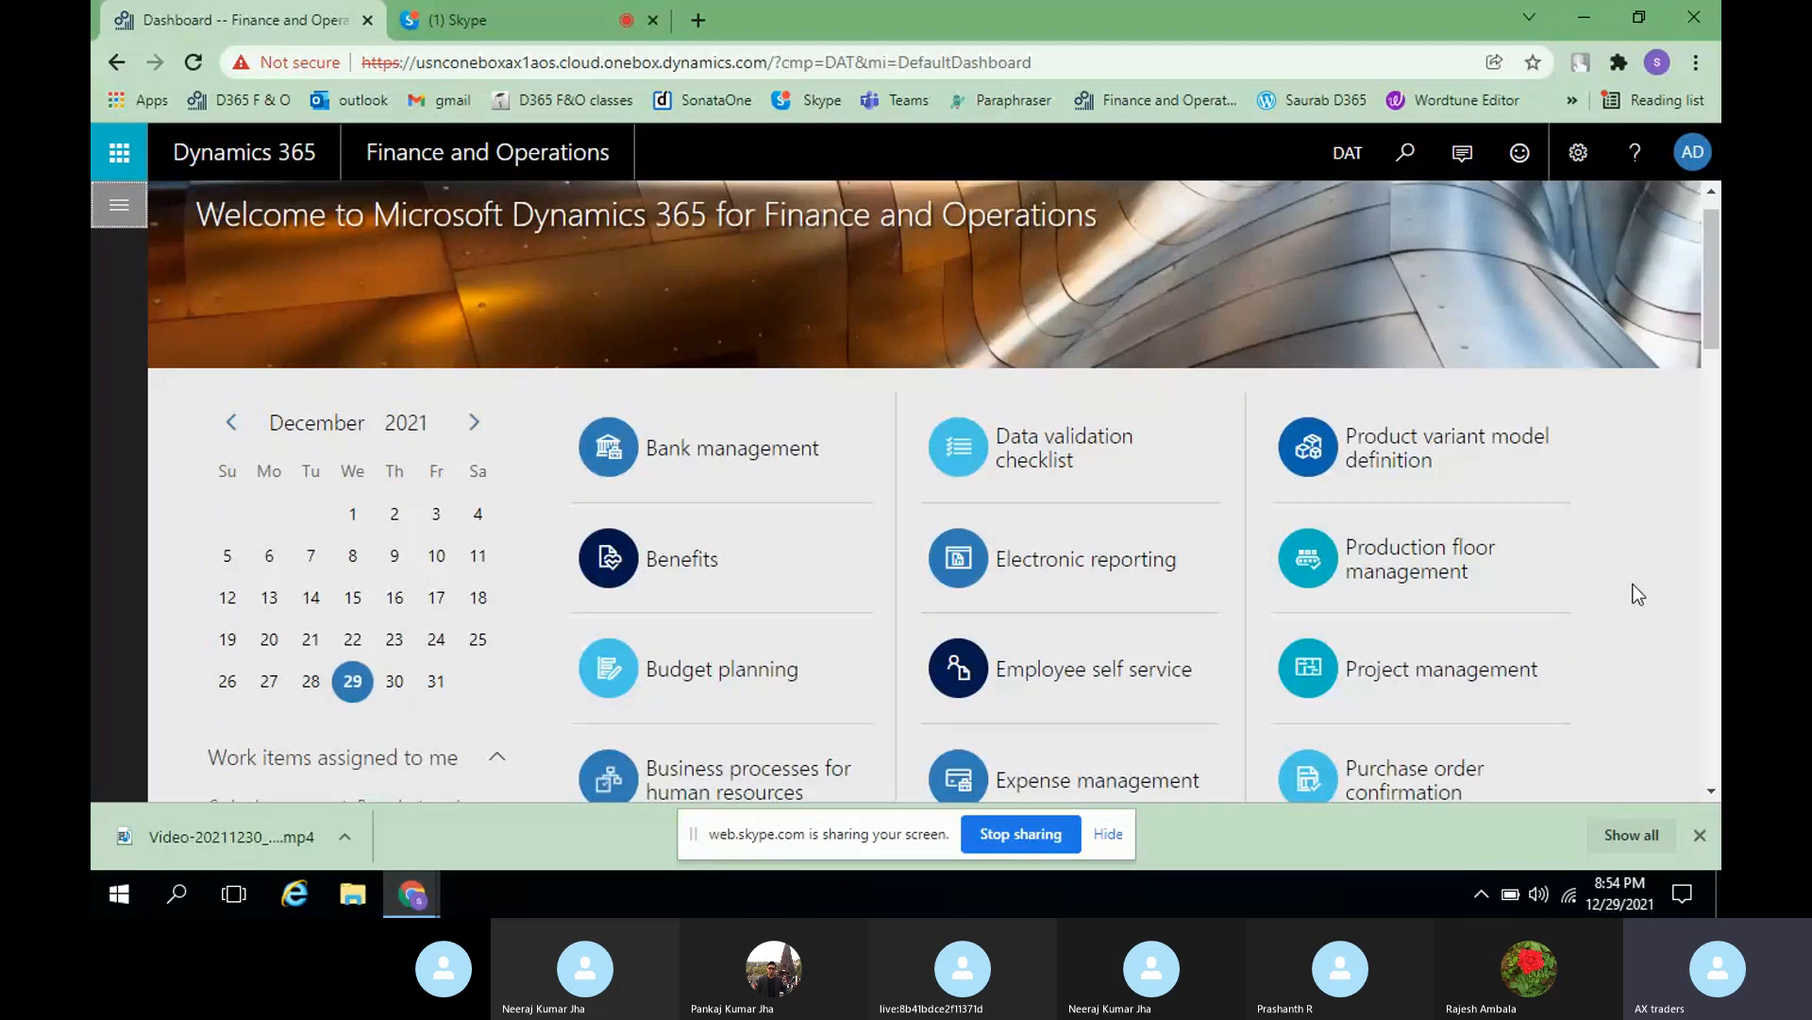
scroll(1638, 593, "down", 1)
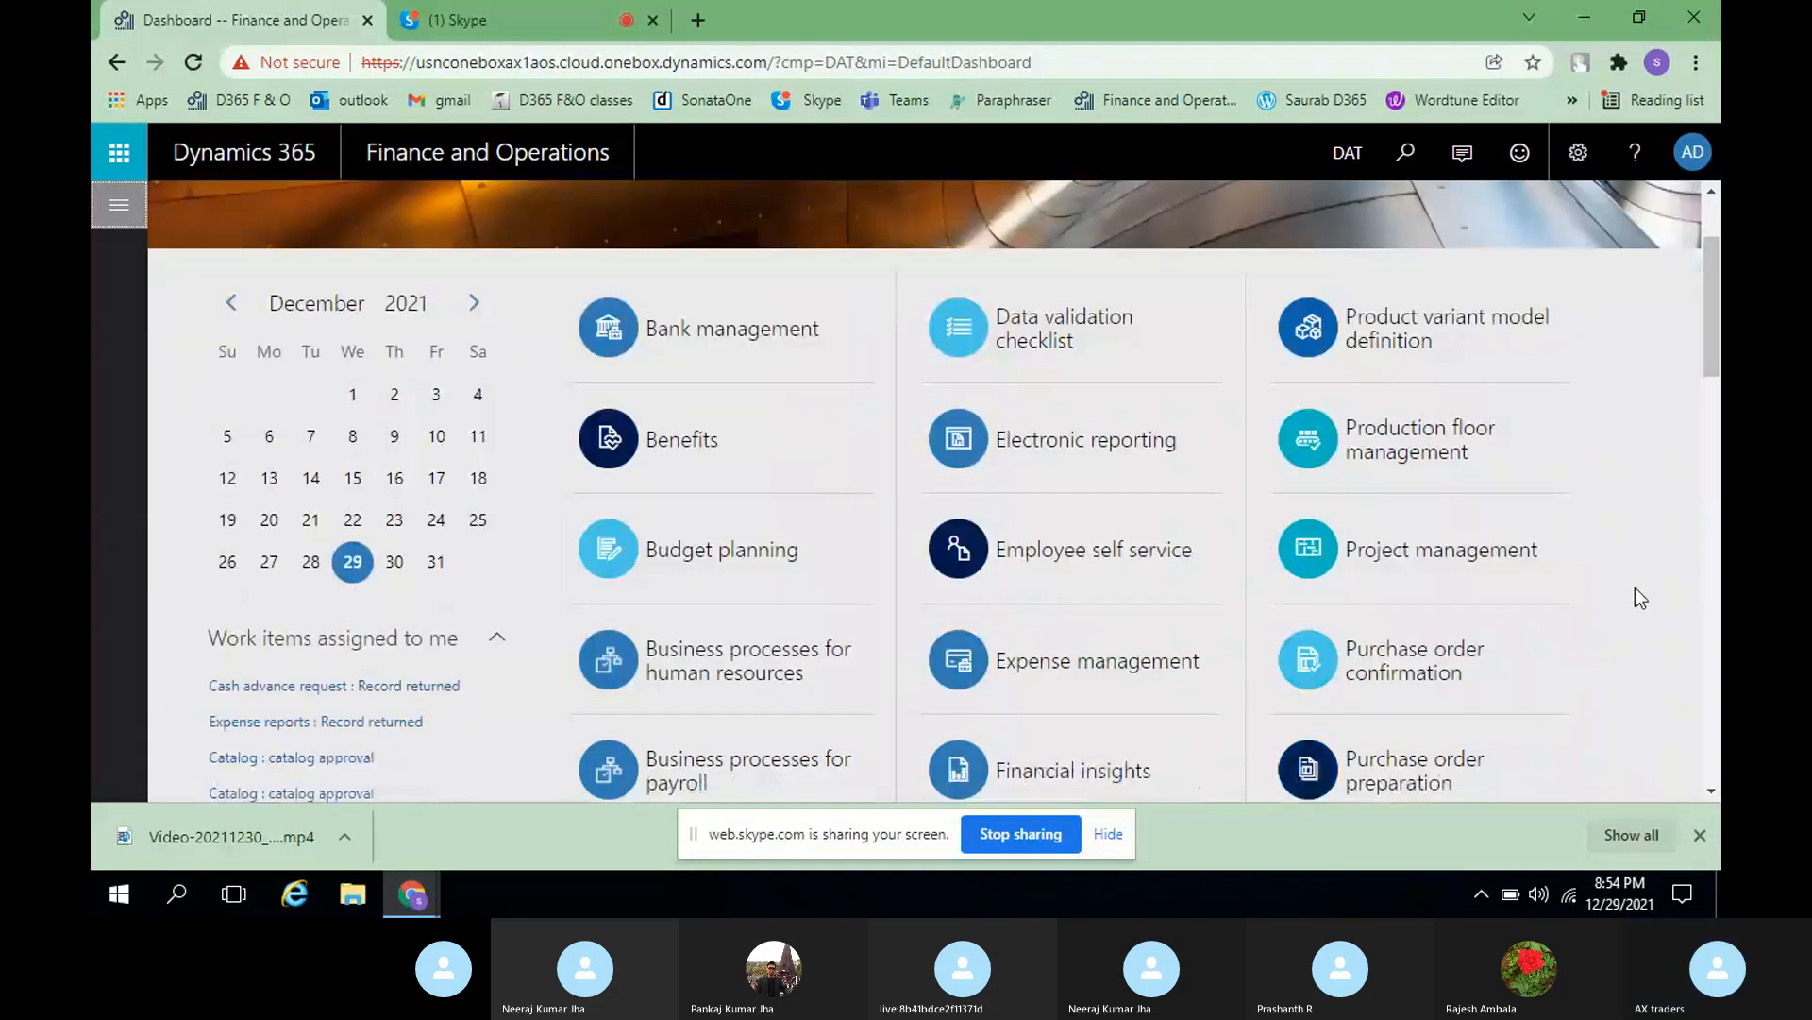
scroll(1640, 596, "down", 7)
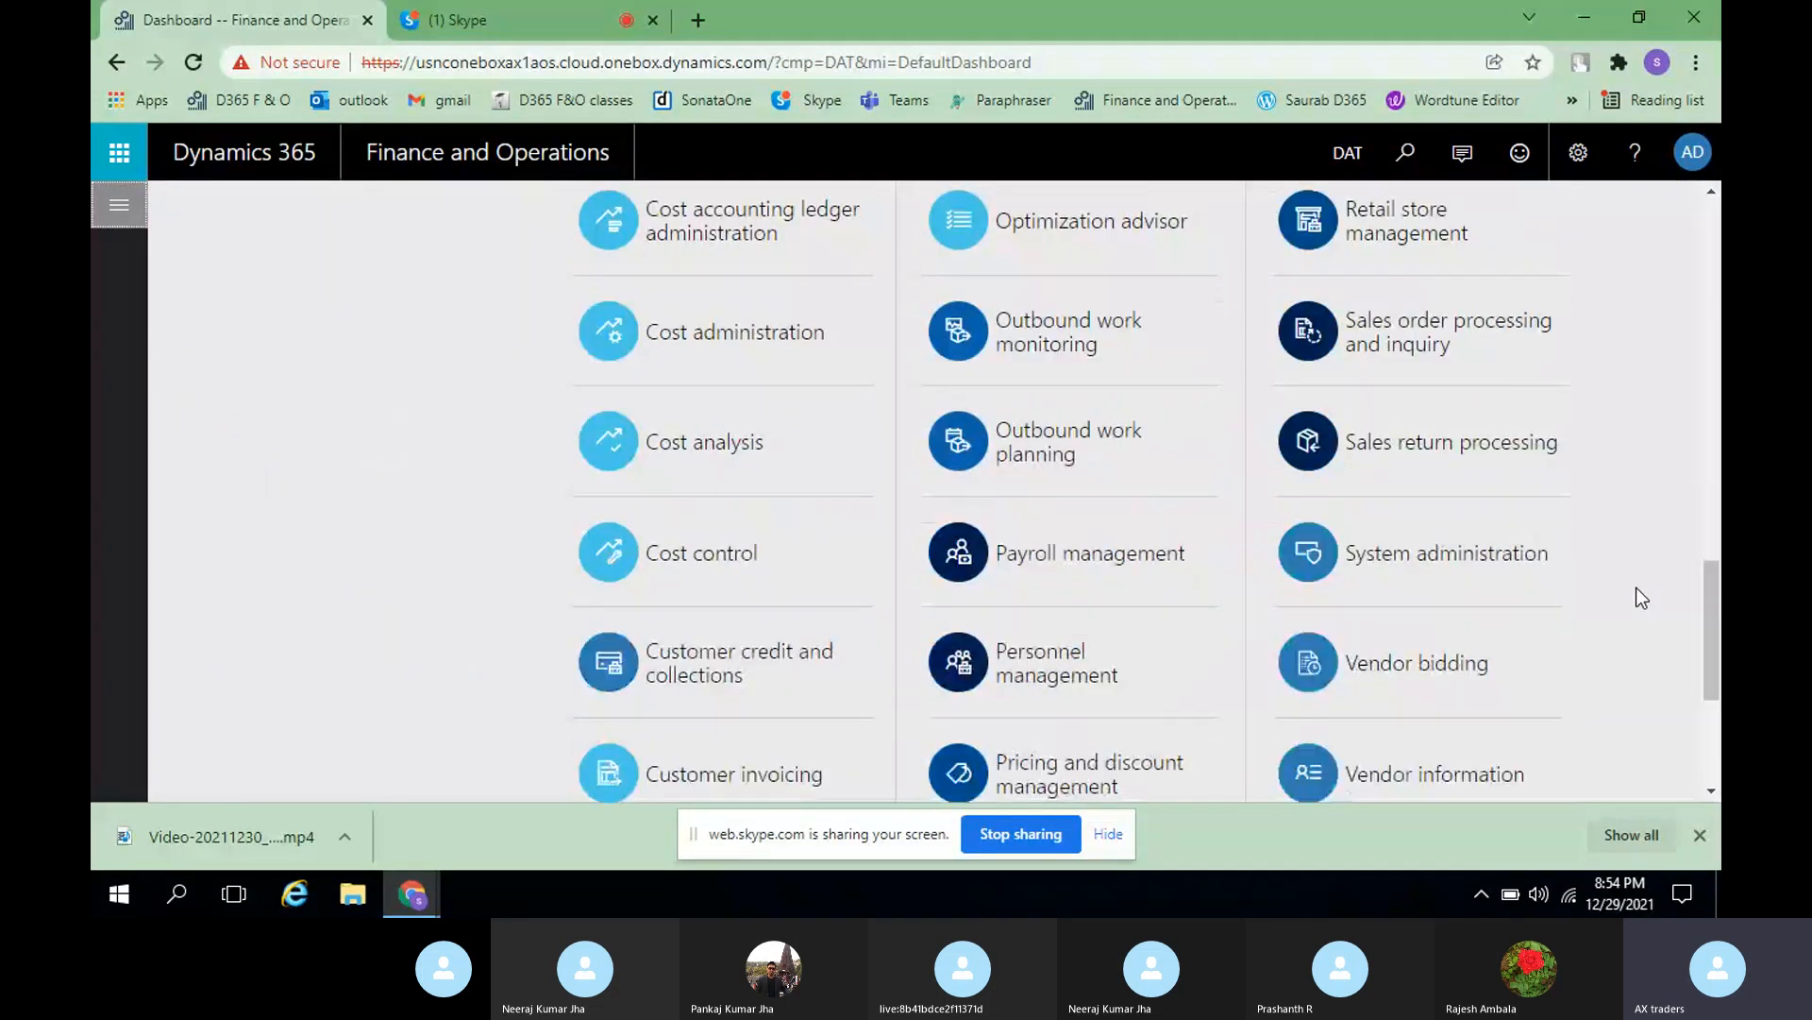
scroll(1558, 576, "down", 3)
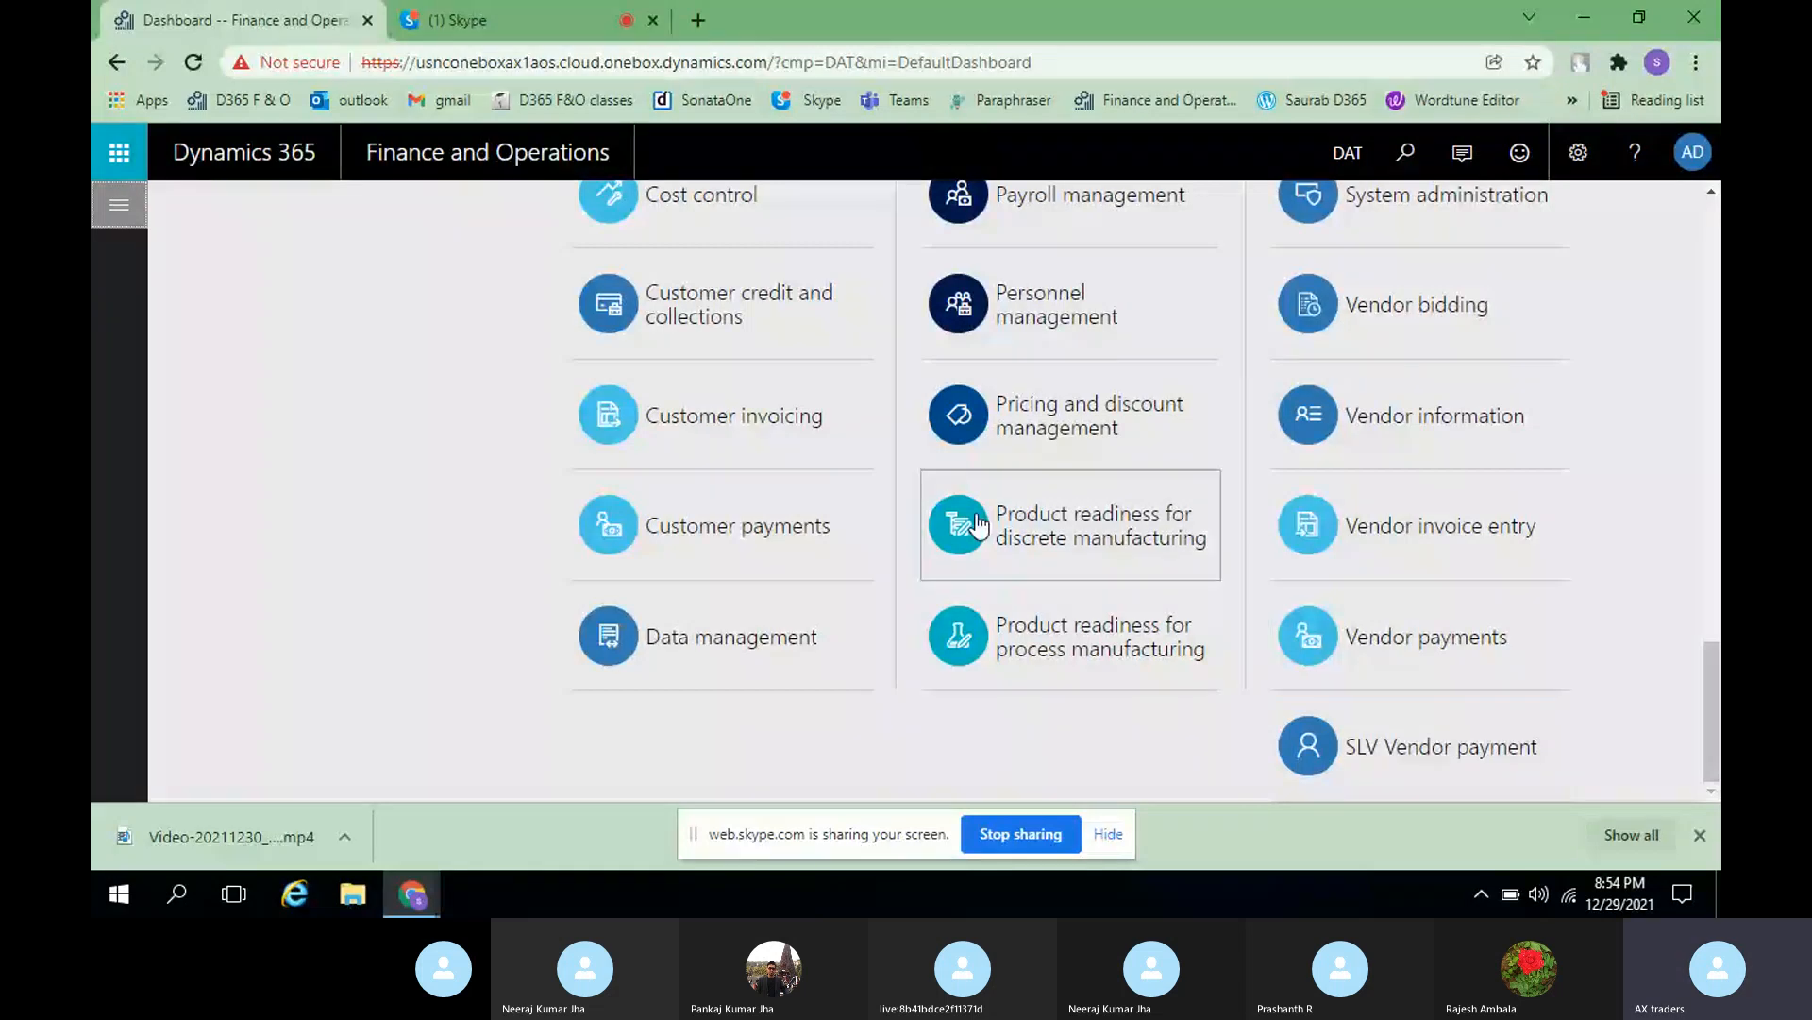
scroll(788, 440, "up", 10)
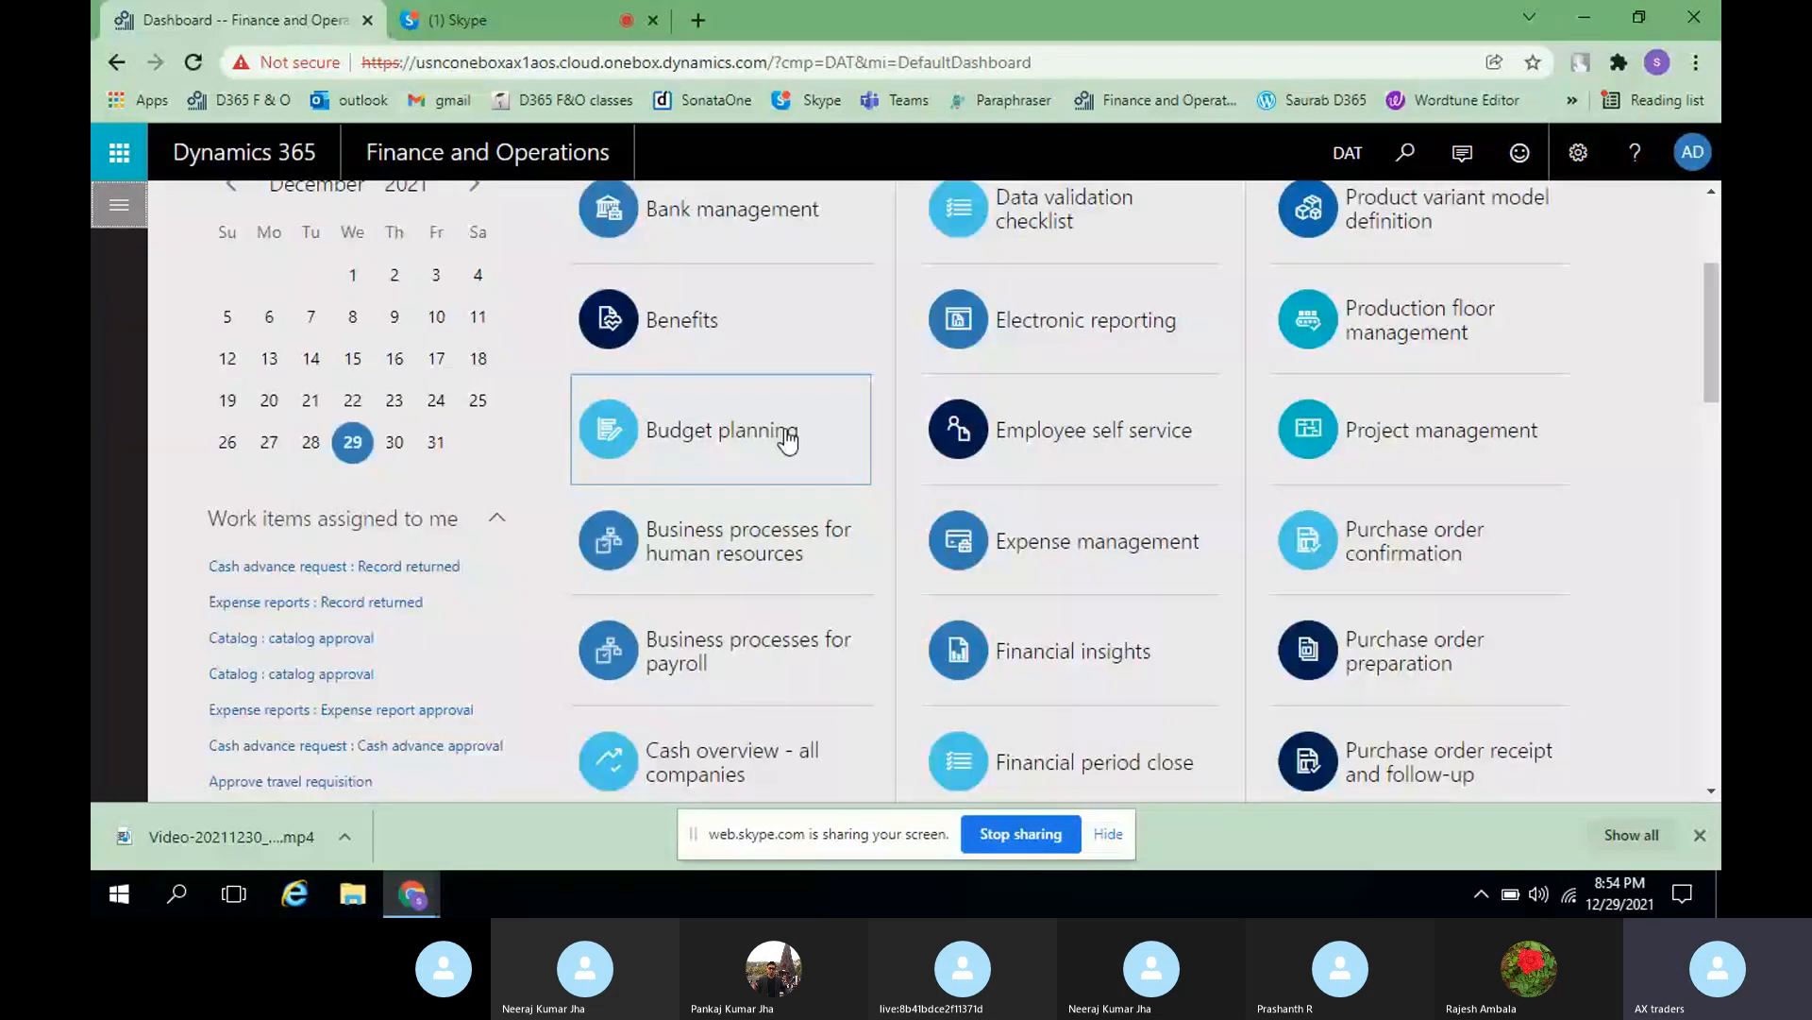
scroll(788, 440, "up", 3)
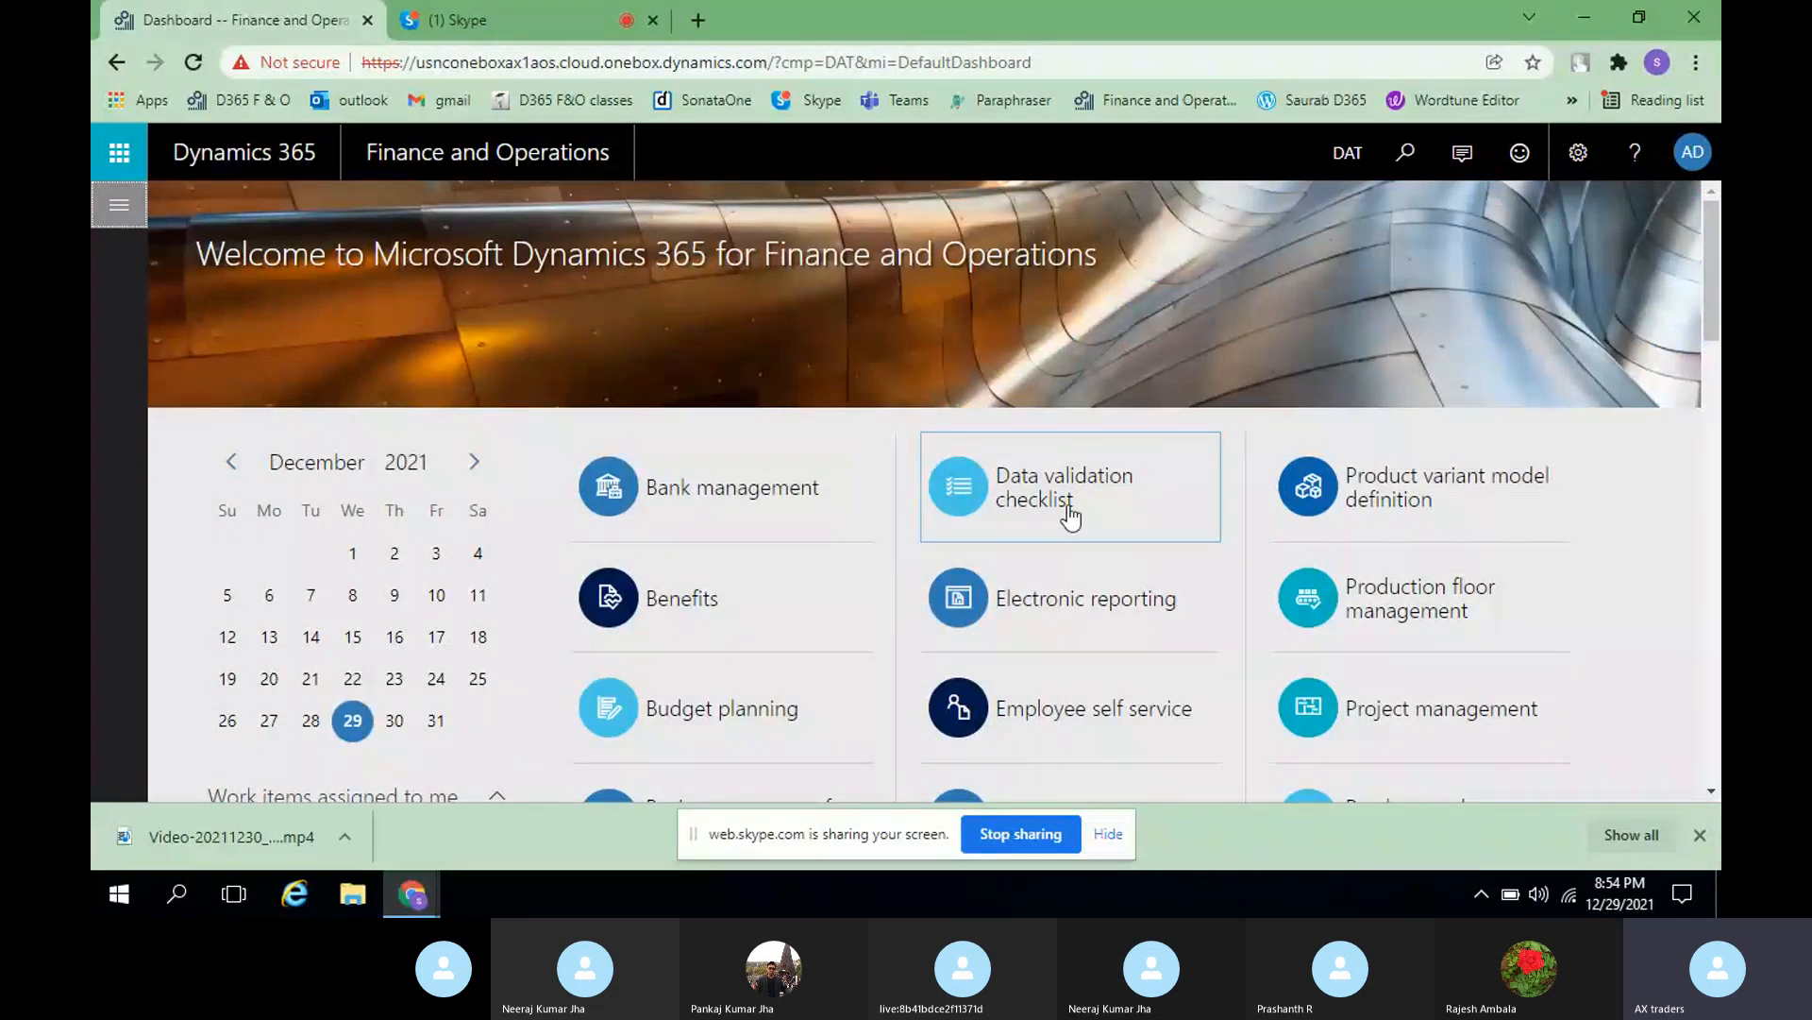
scroll(809, 538, "down", 5)
scroll(818, 546, "up", 5)
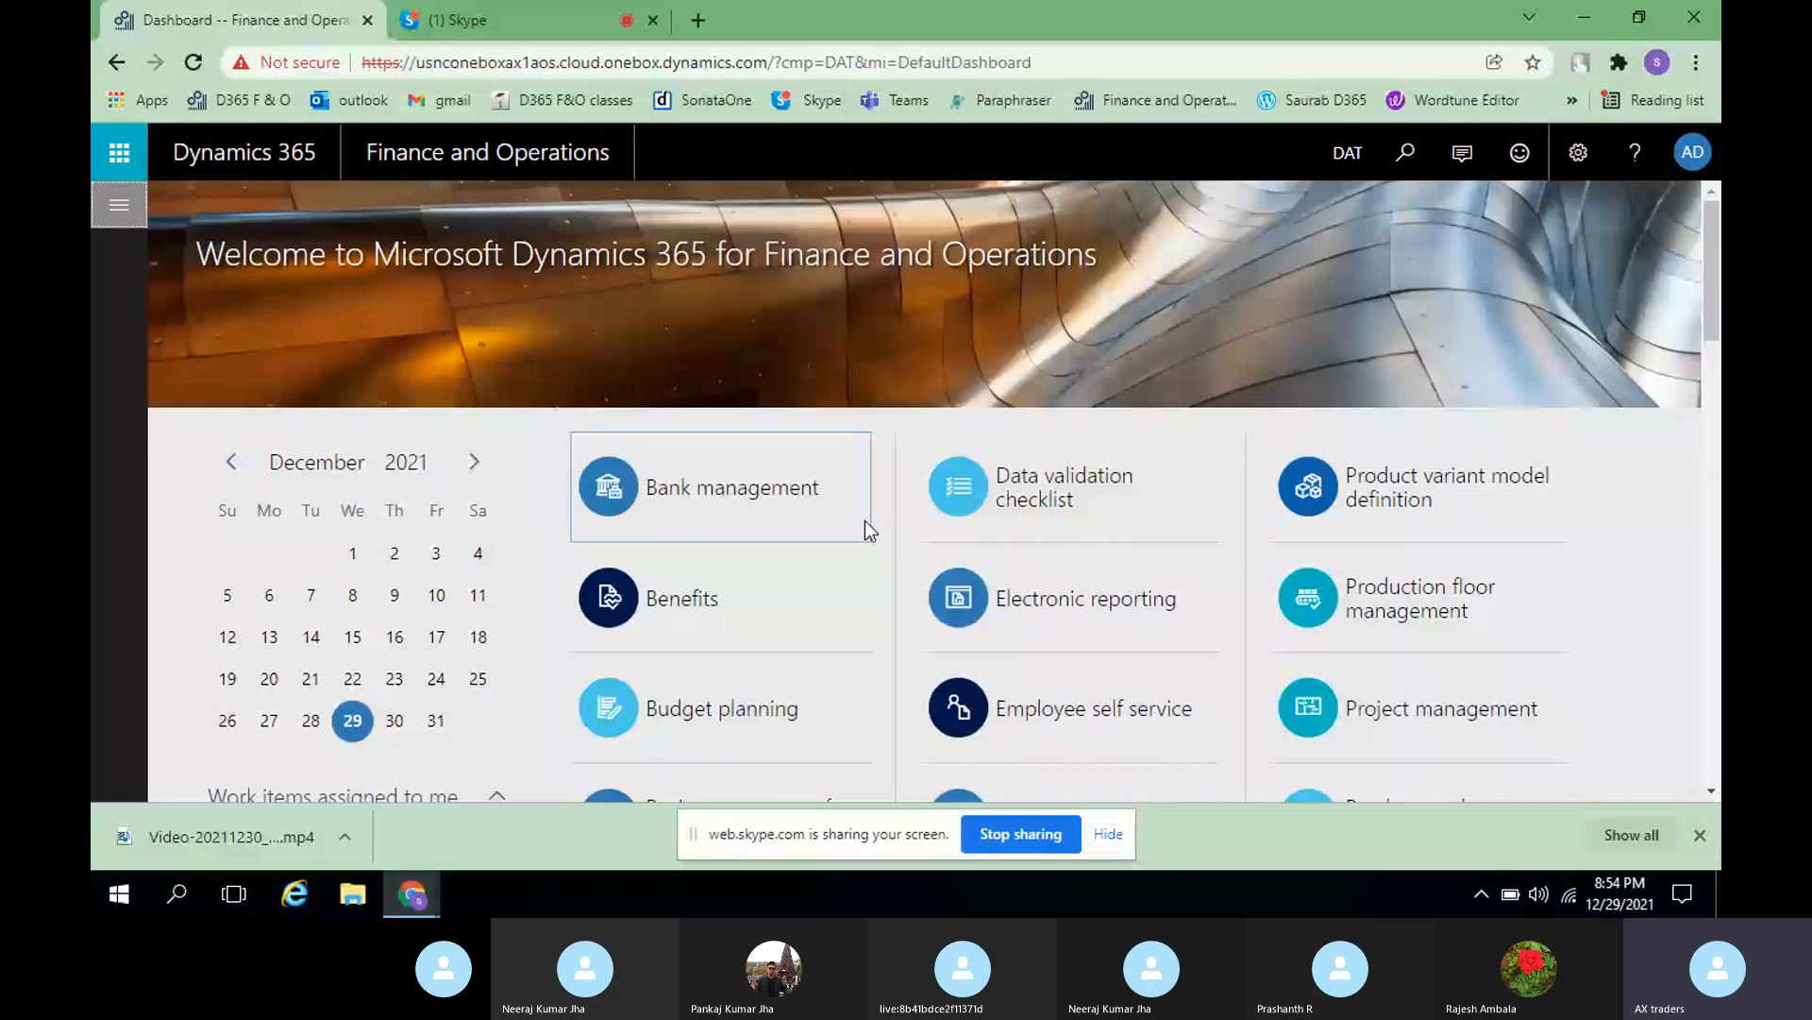
scroll(865, 519, "down", 10)
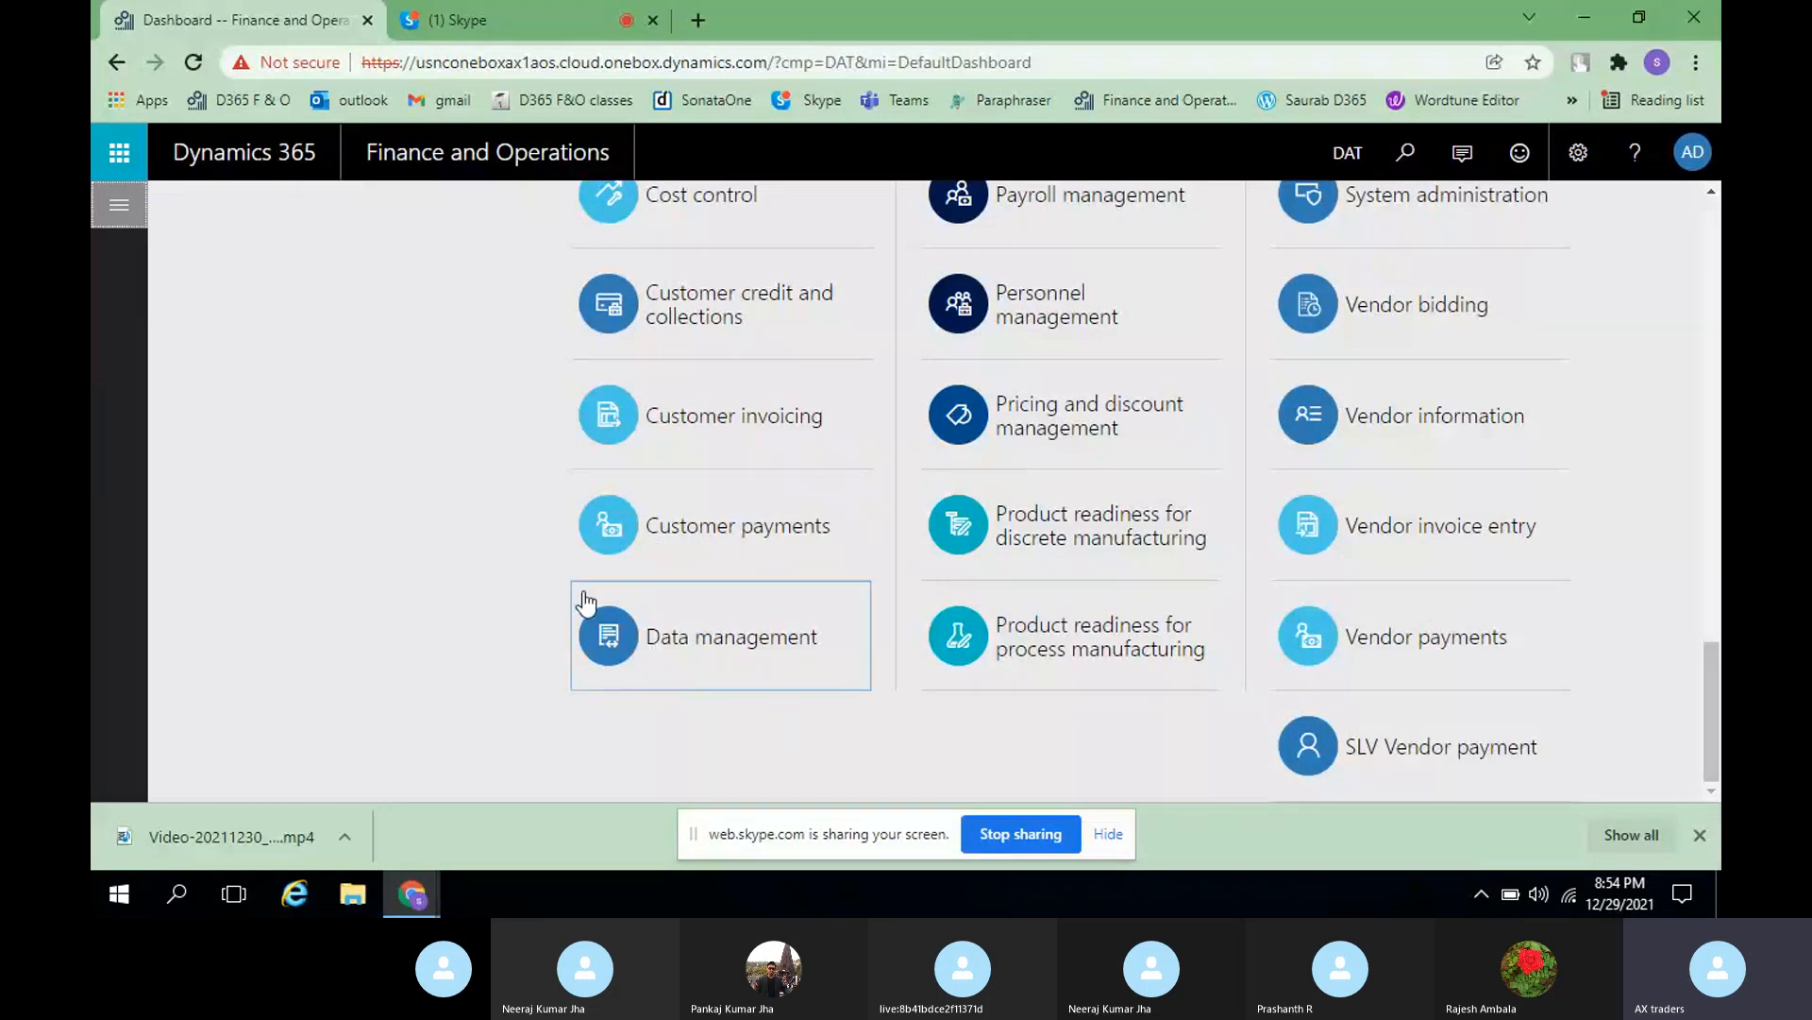
- View the personalization options of the Data management workspace tile and close them without changes
right_click(765, 723)
left_click(764, 723)
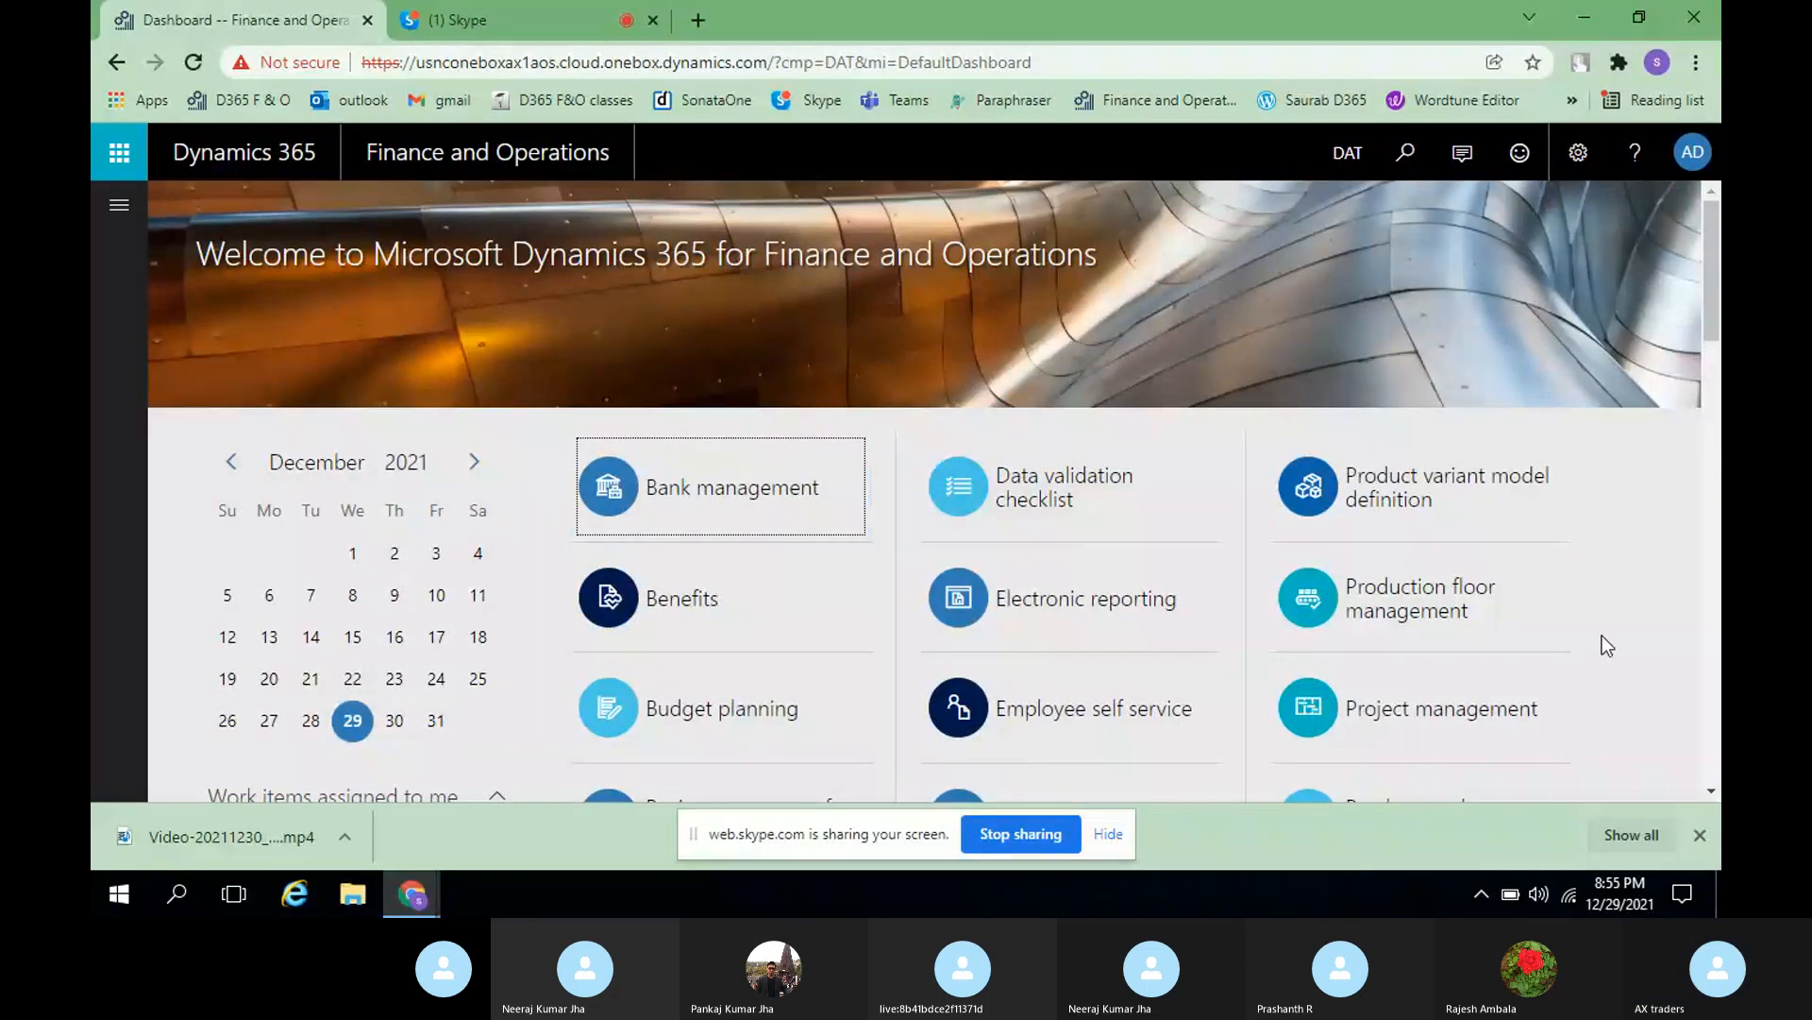
scroll(1601, 636, "down", 10)
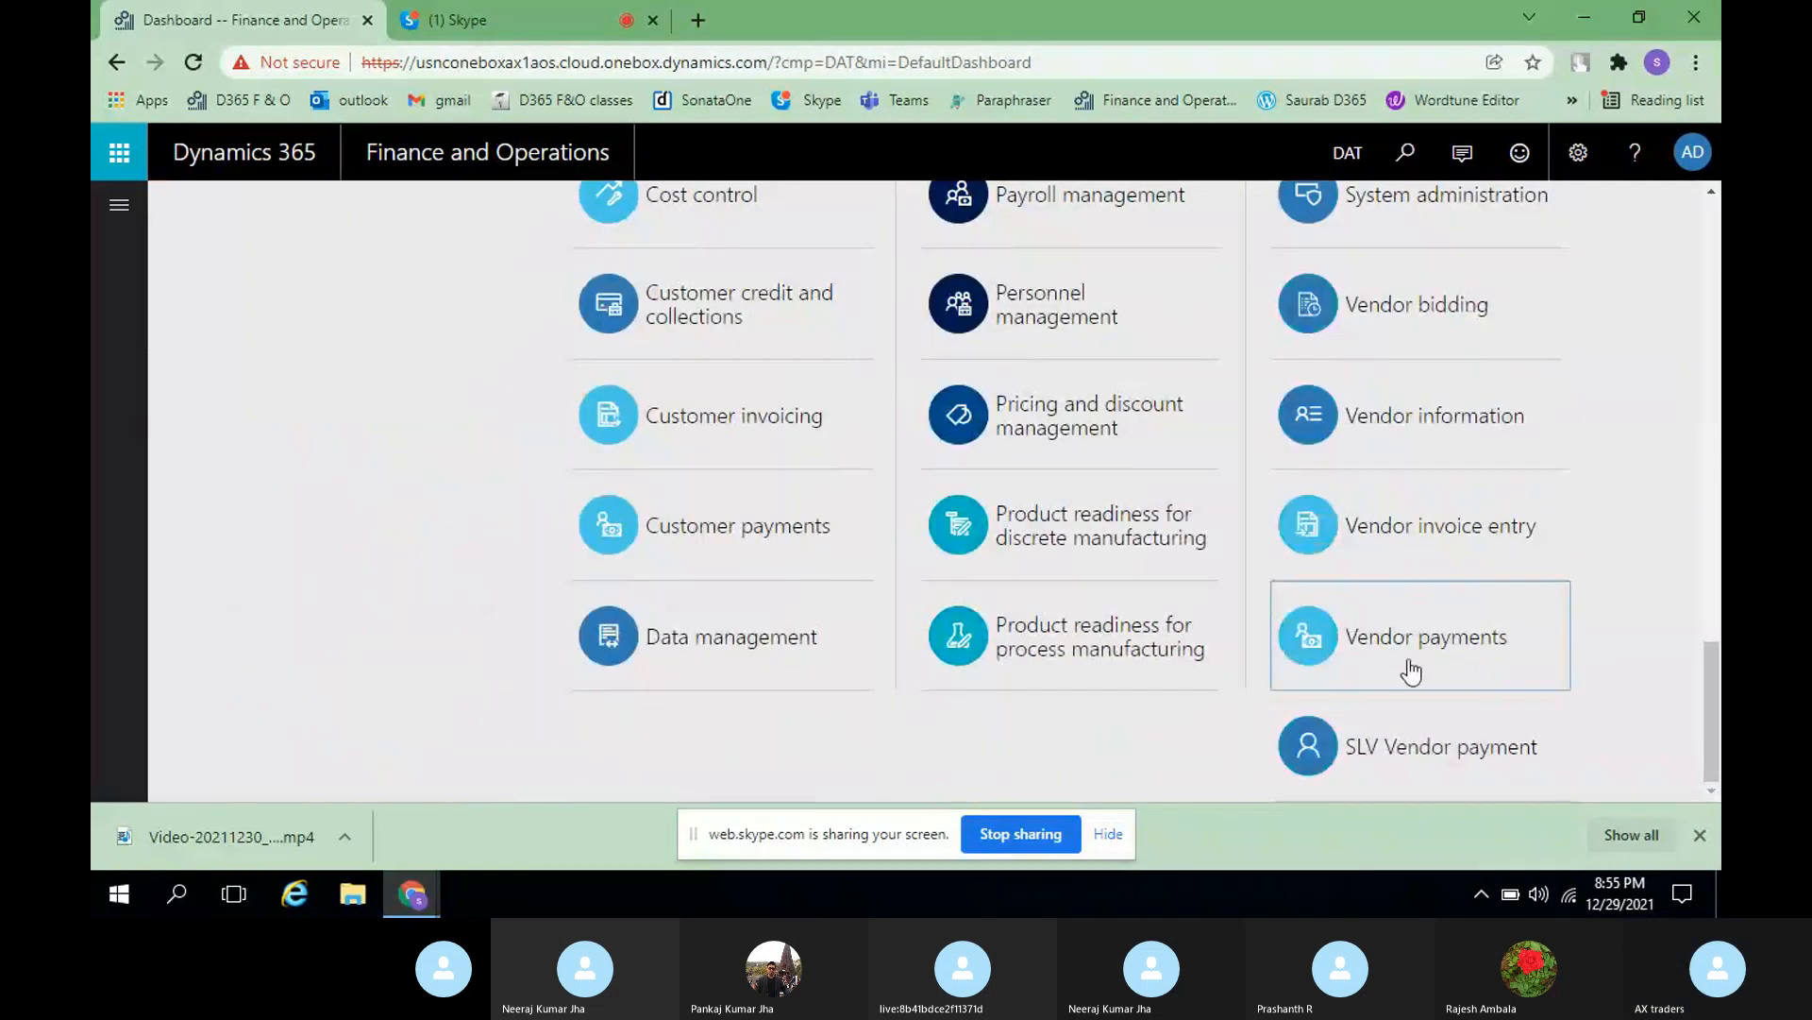
right_click(686, 632)
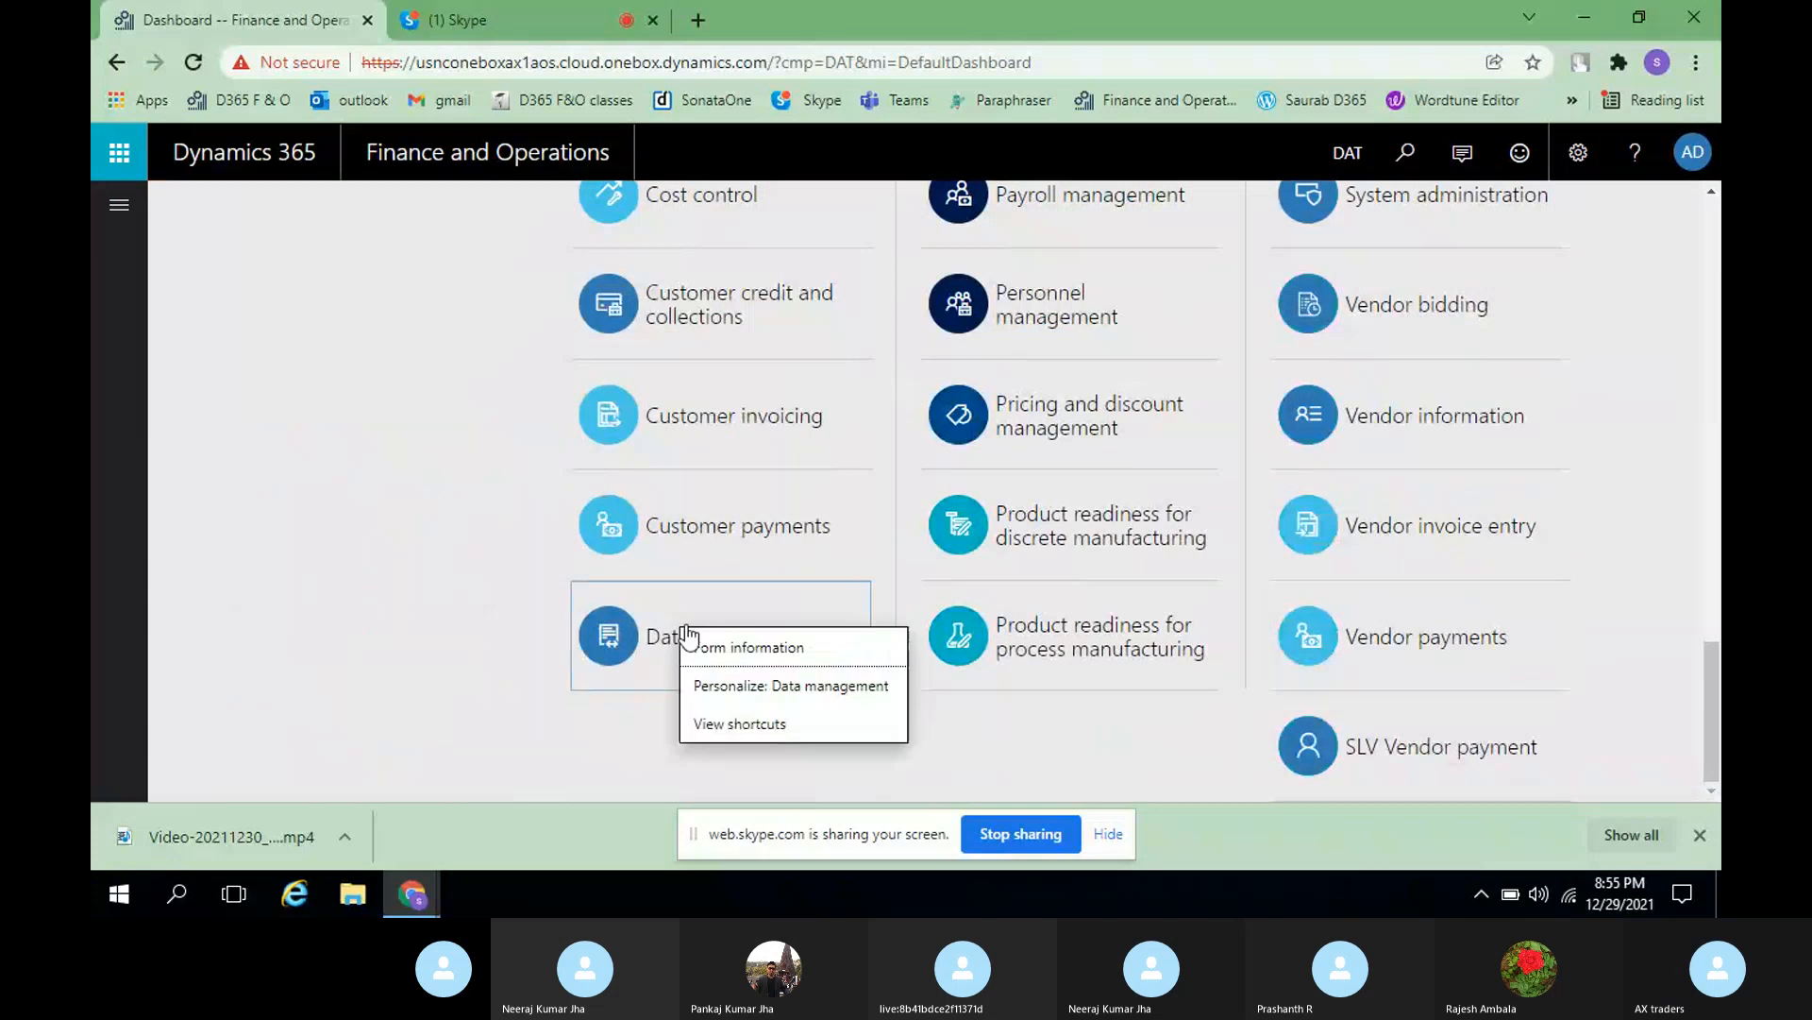
left_click(779, 786)
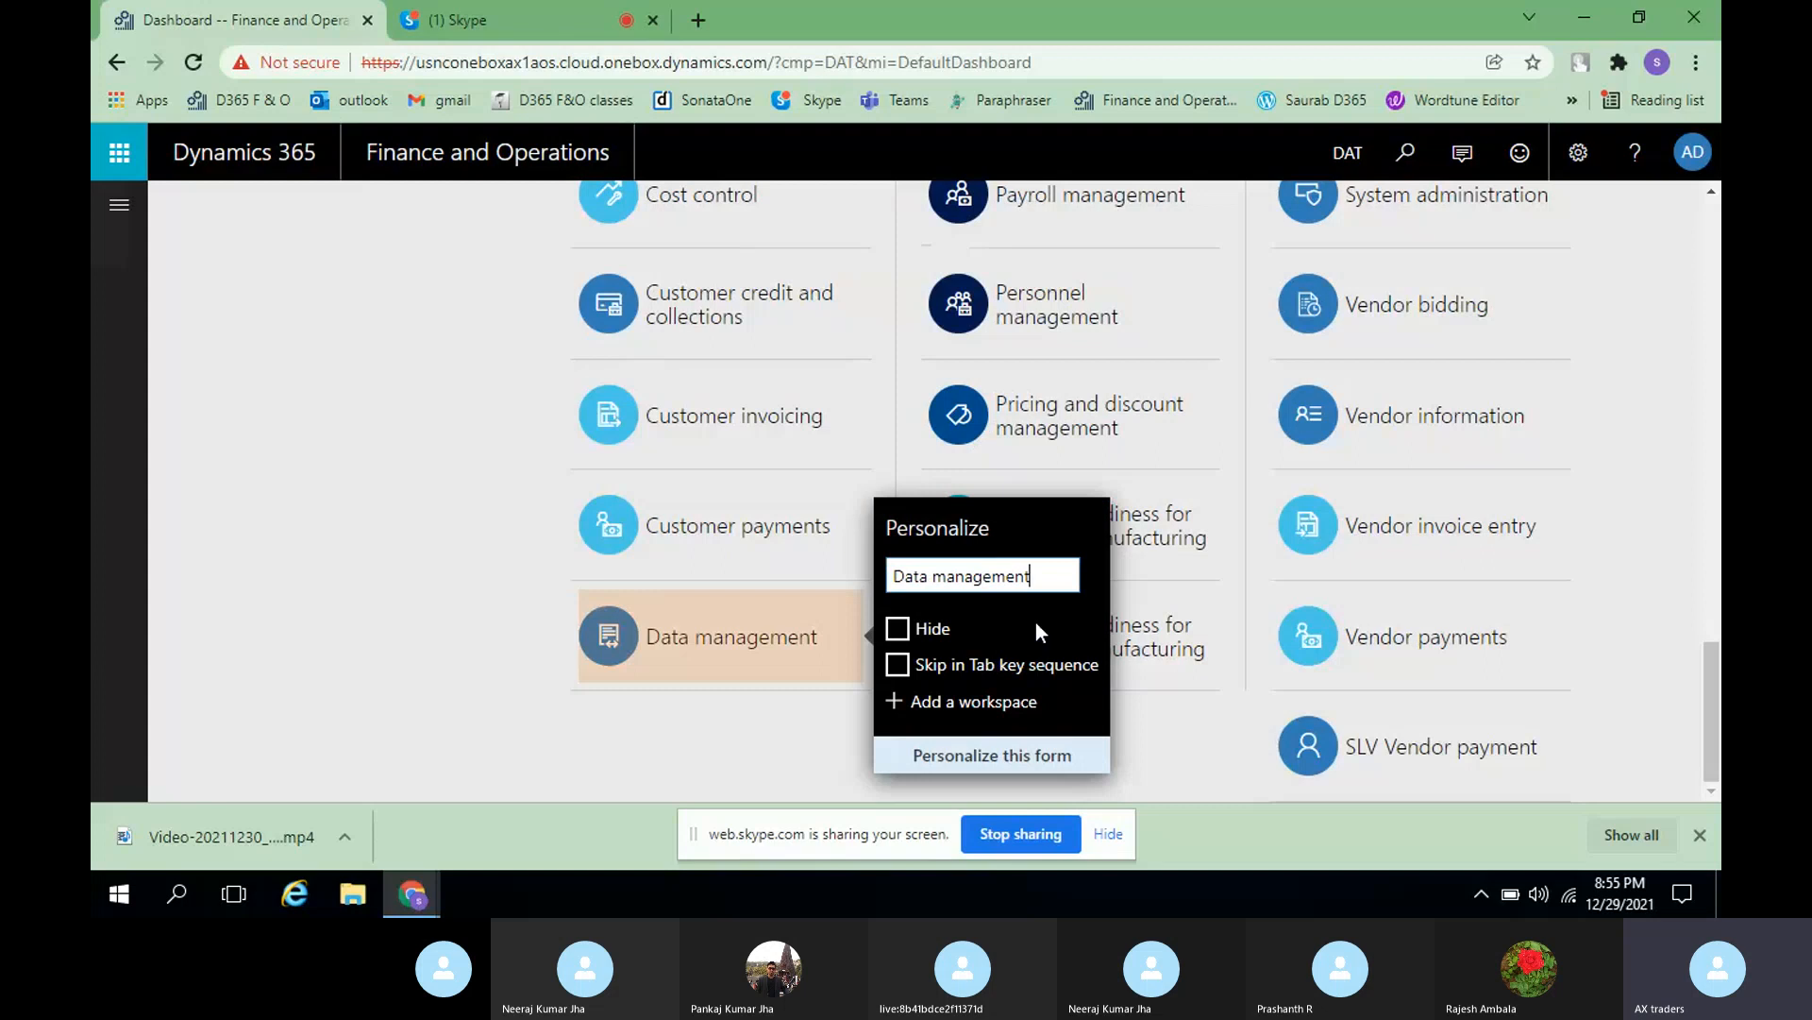
left_click(670, 581)
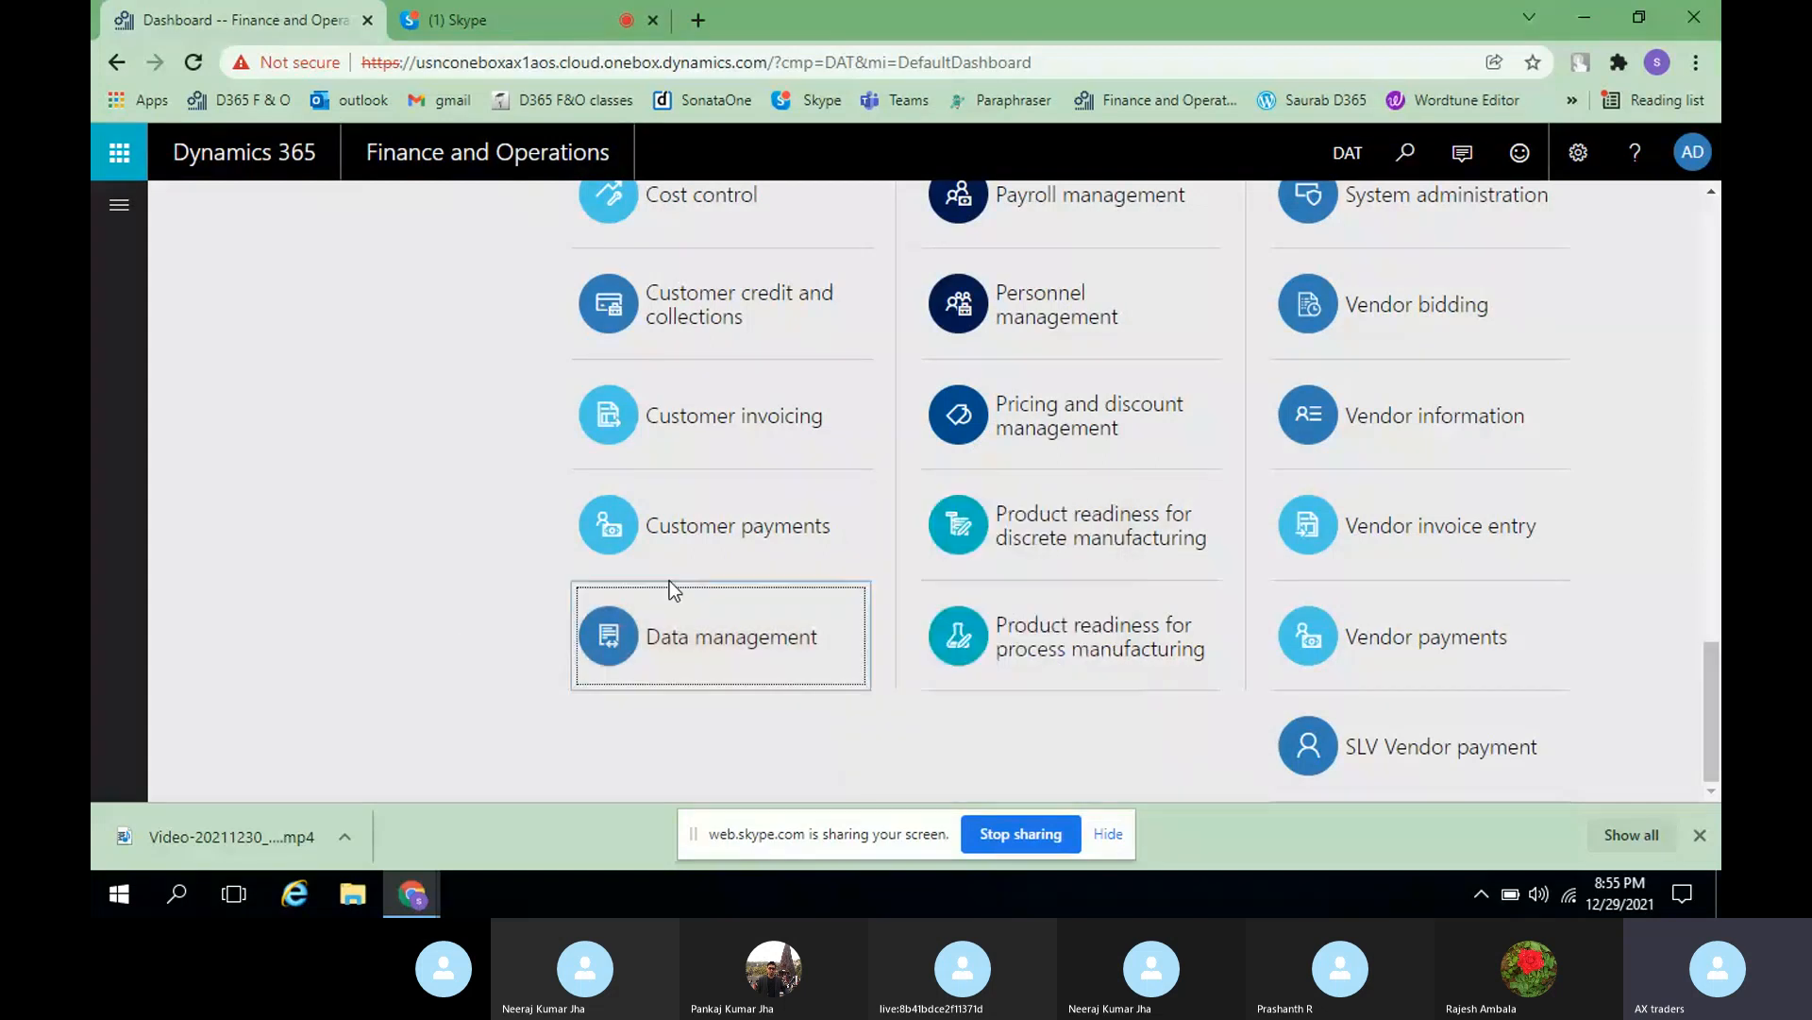
- Add a new workspace to the dashboard through the personalization options of the Data management tile
right_click(779, 630)
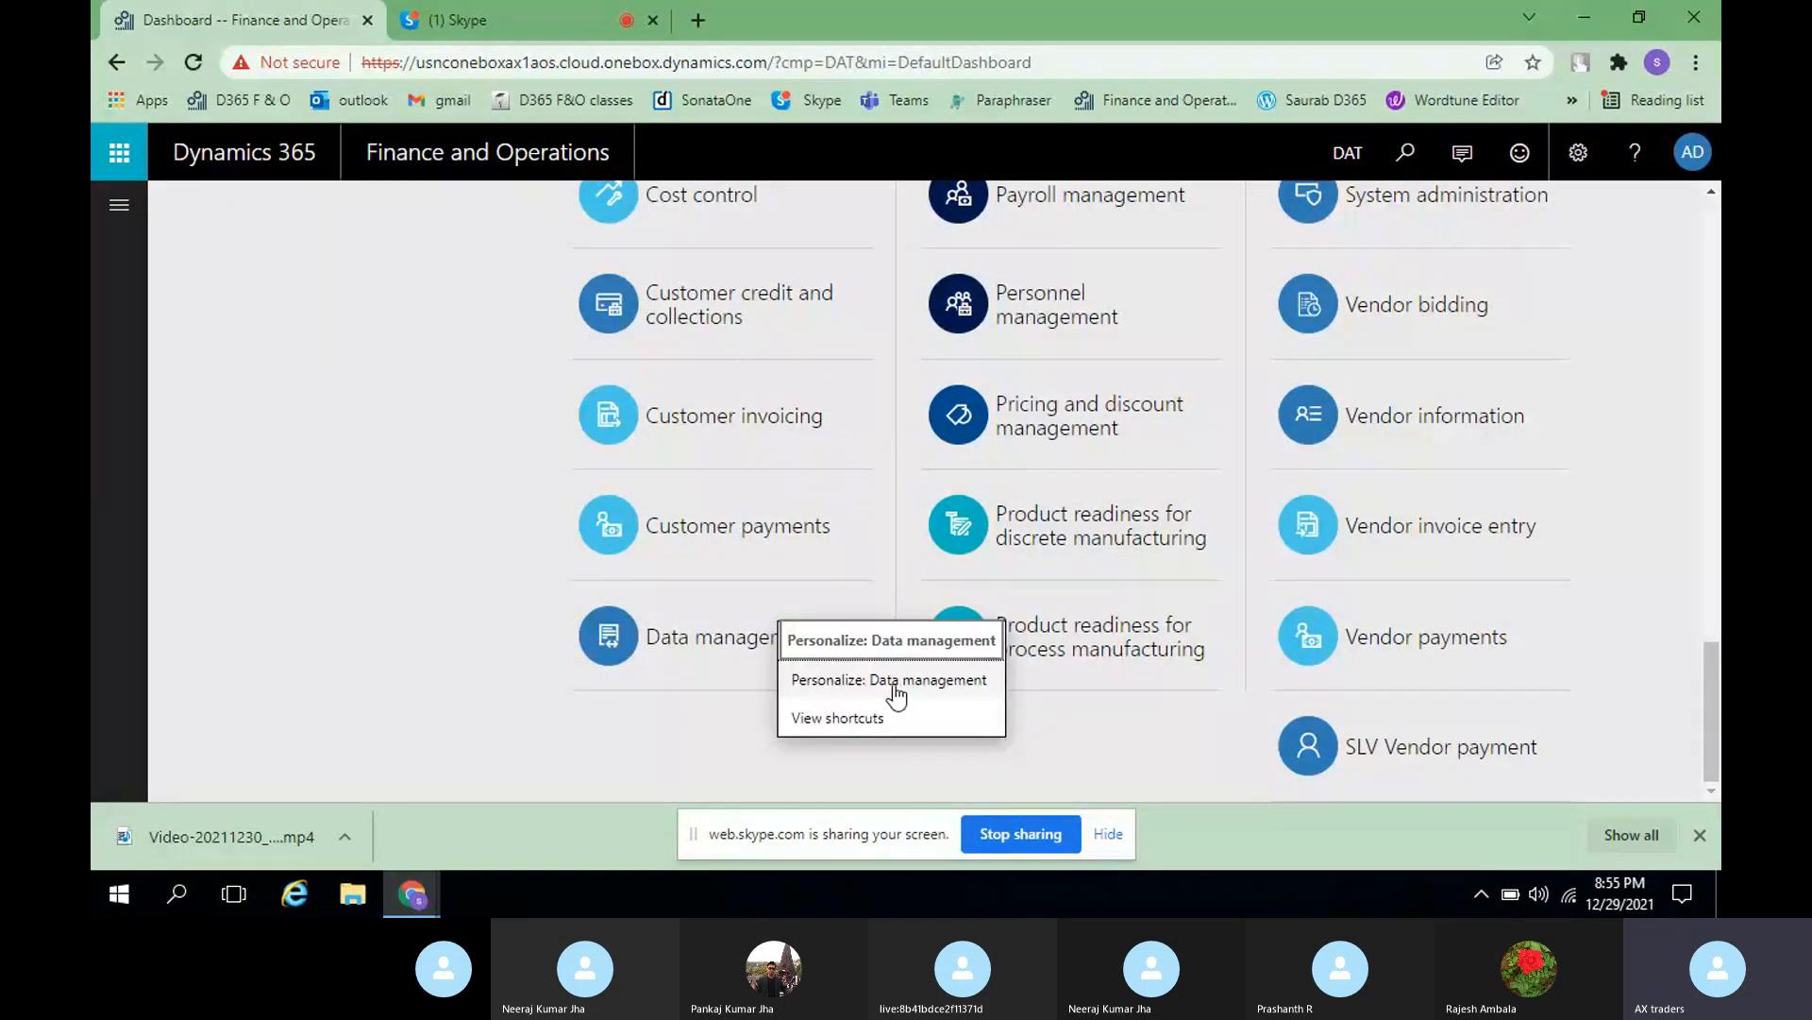
left_click(971, 698)
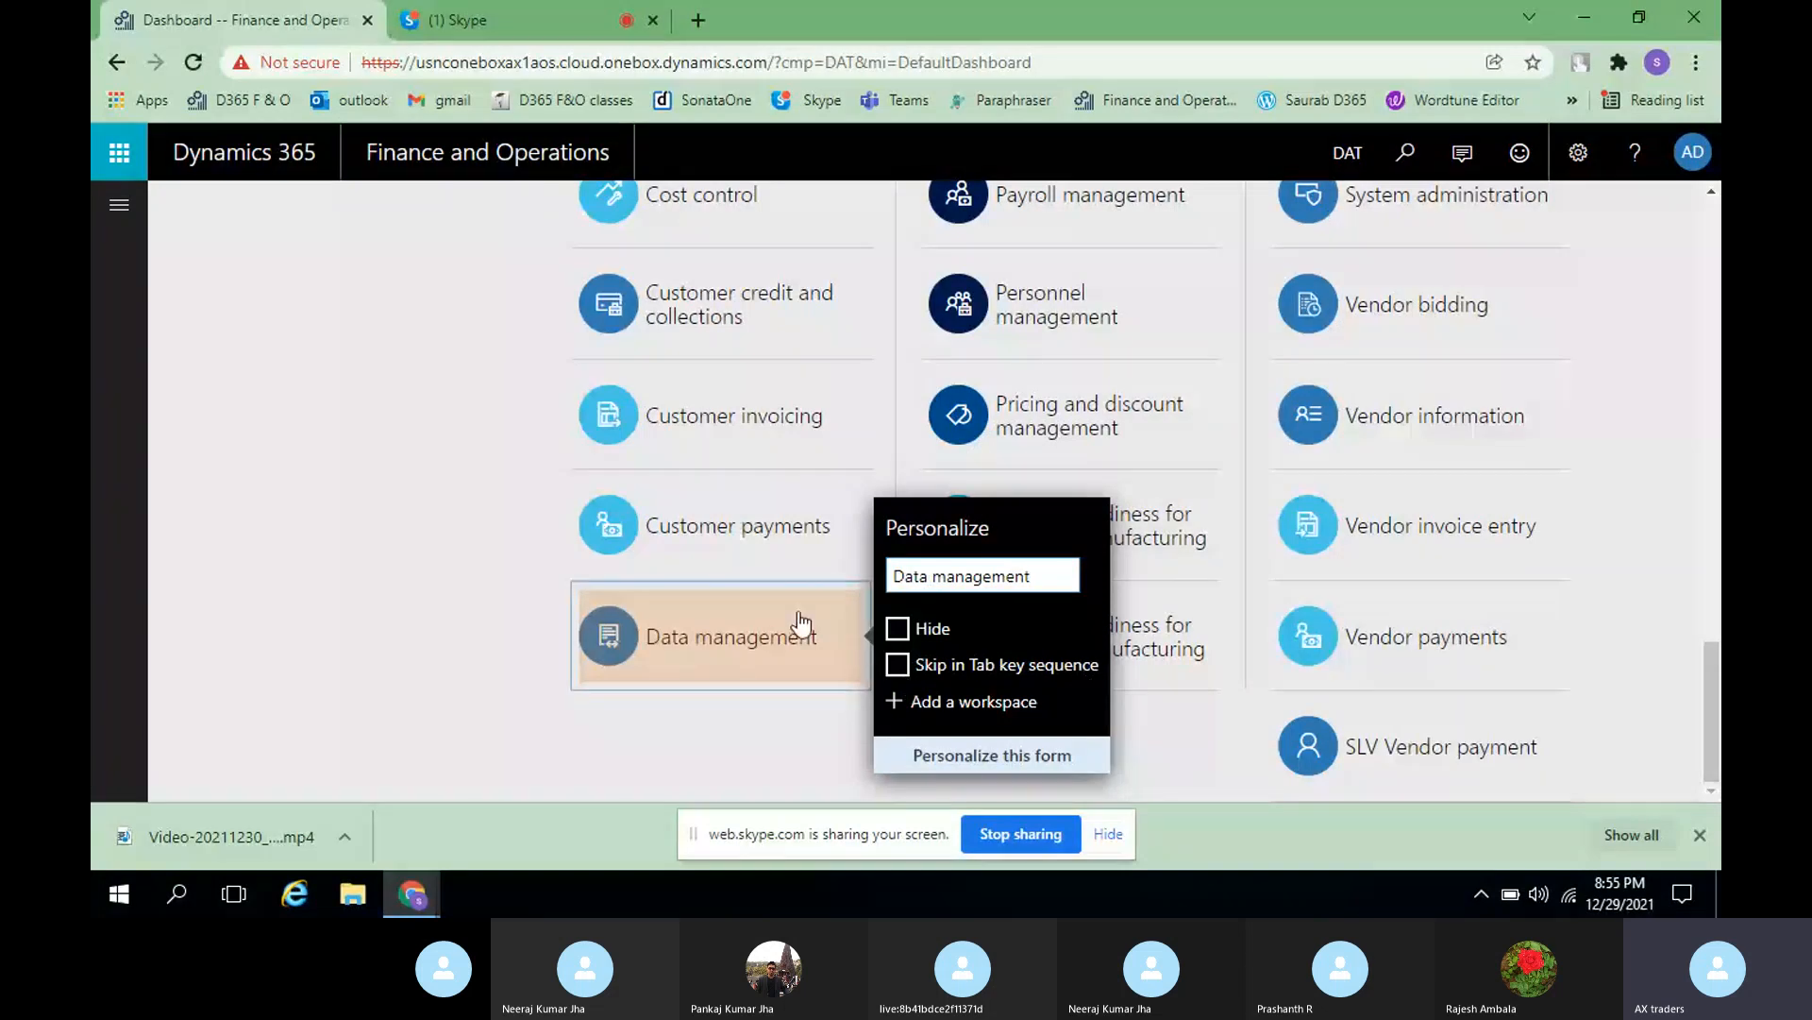
left_click(984, 702)
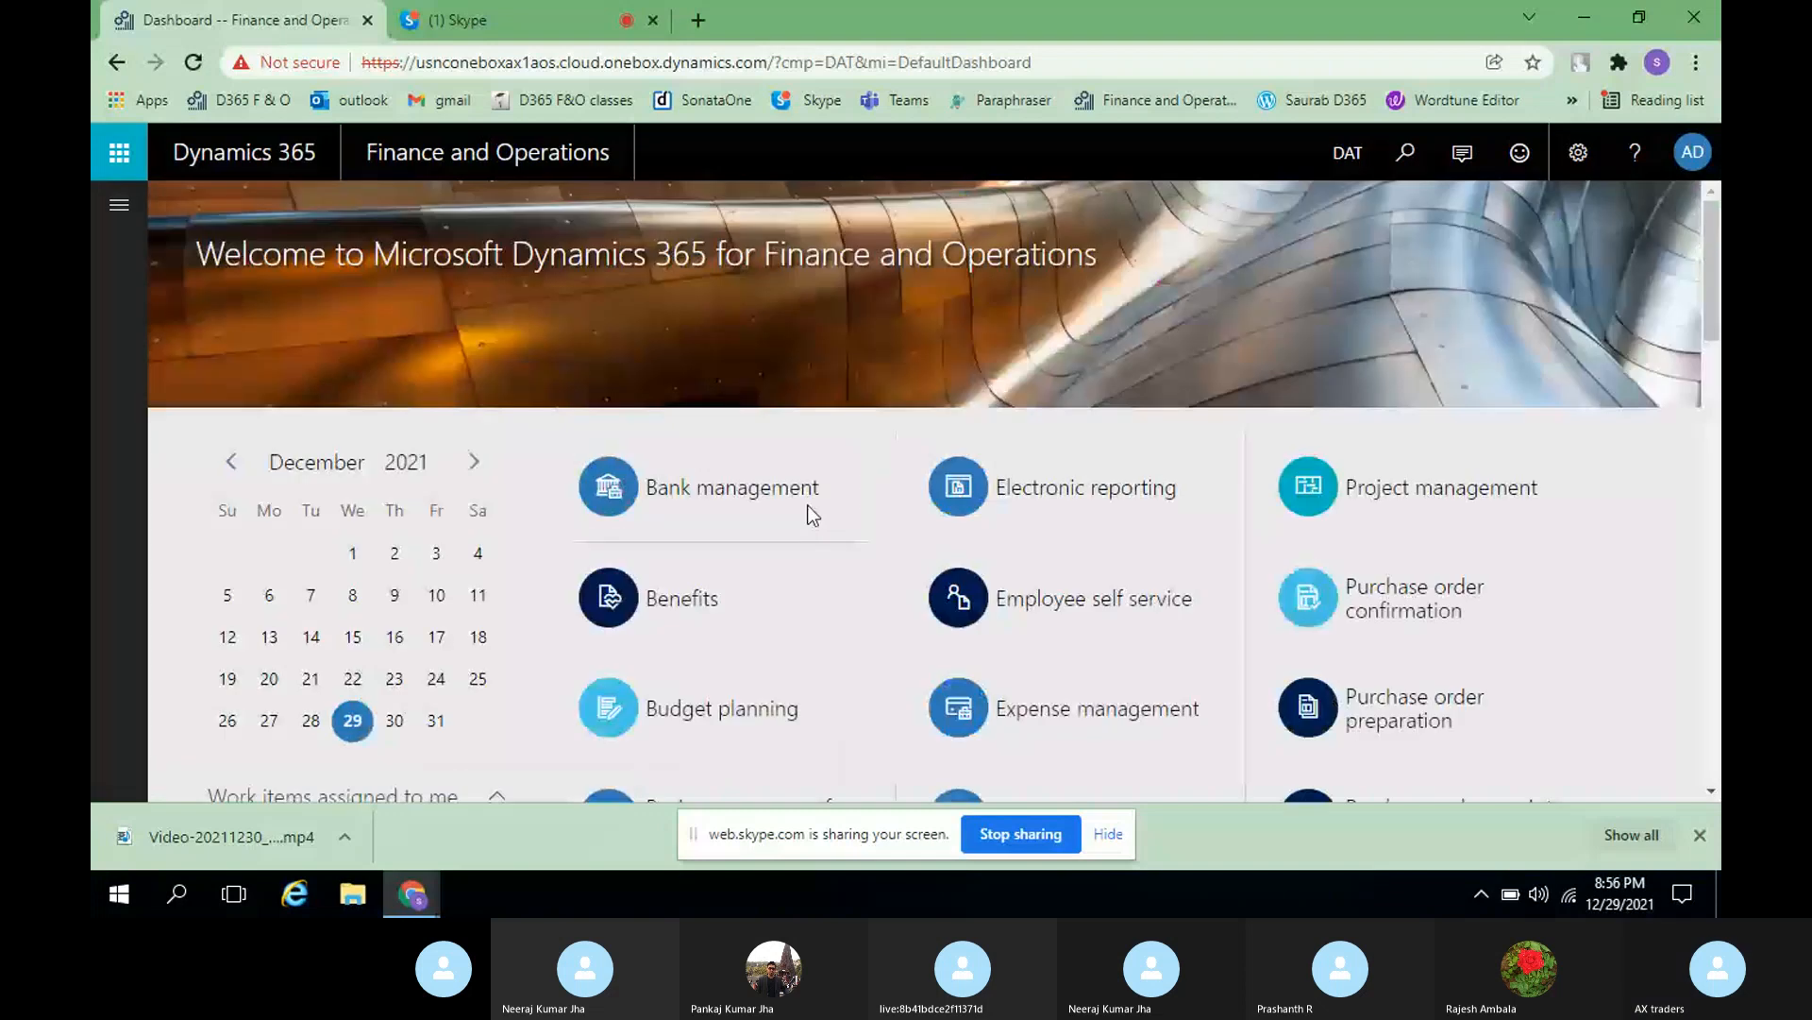
- Rename the My Workspace 2 tile at the end of the dashboard as Invoice validation through its personalization options
scroll(1669, 567, "down", 10)
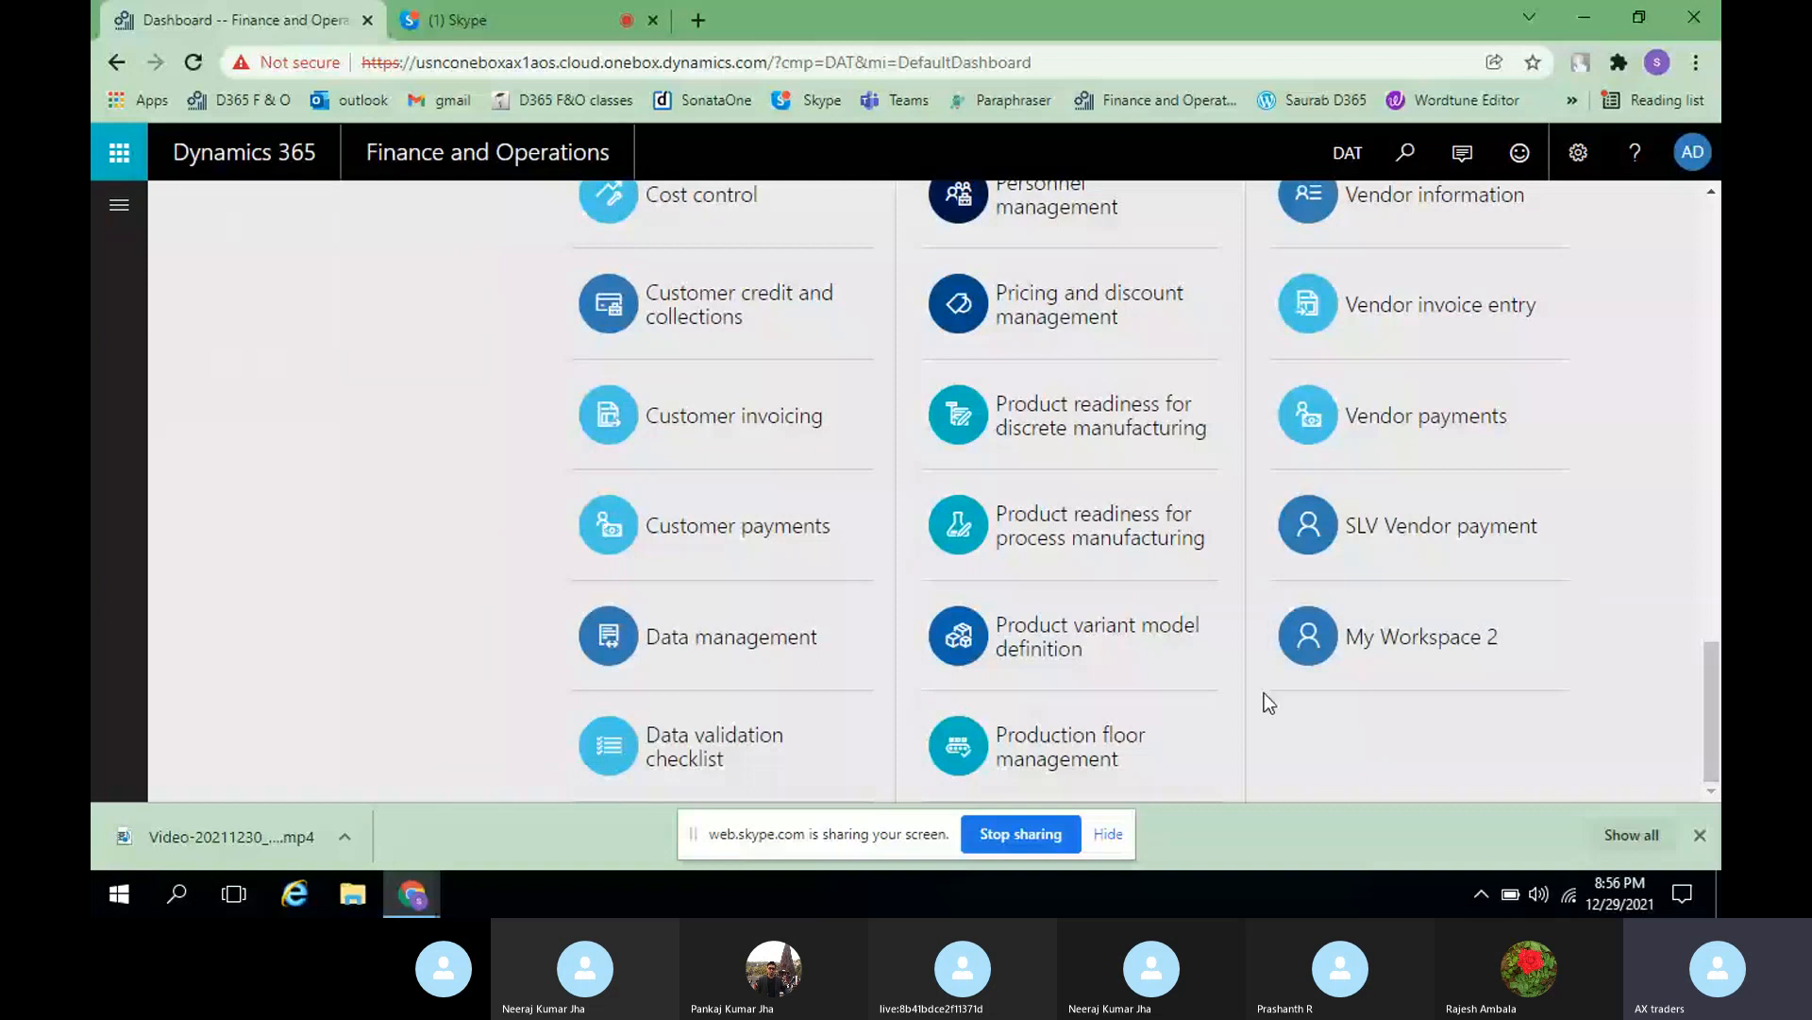
right_click(1470, 650)
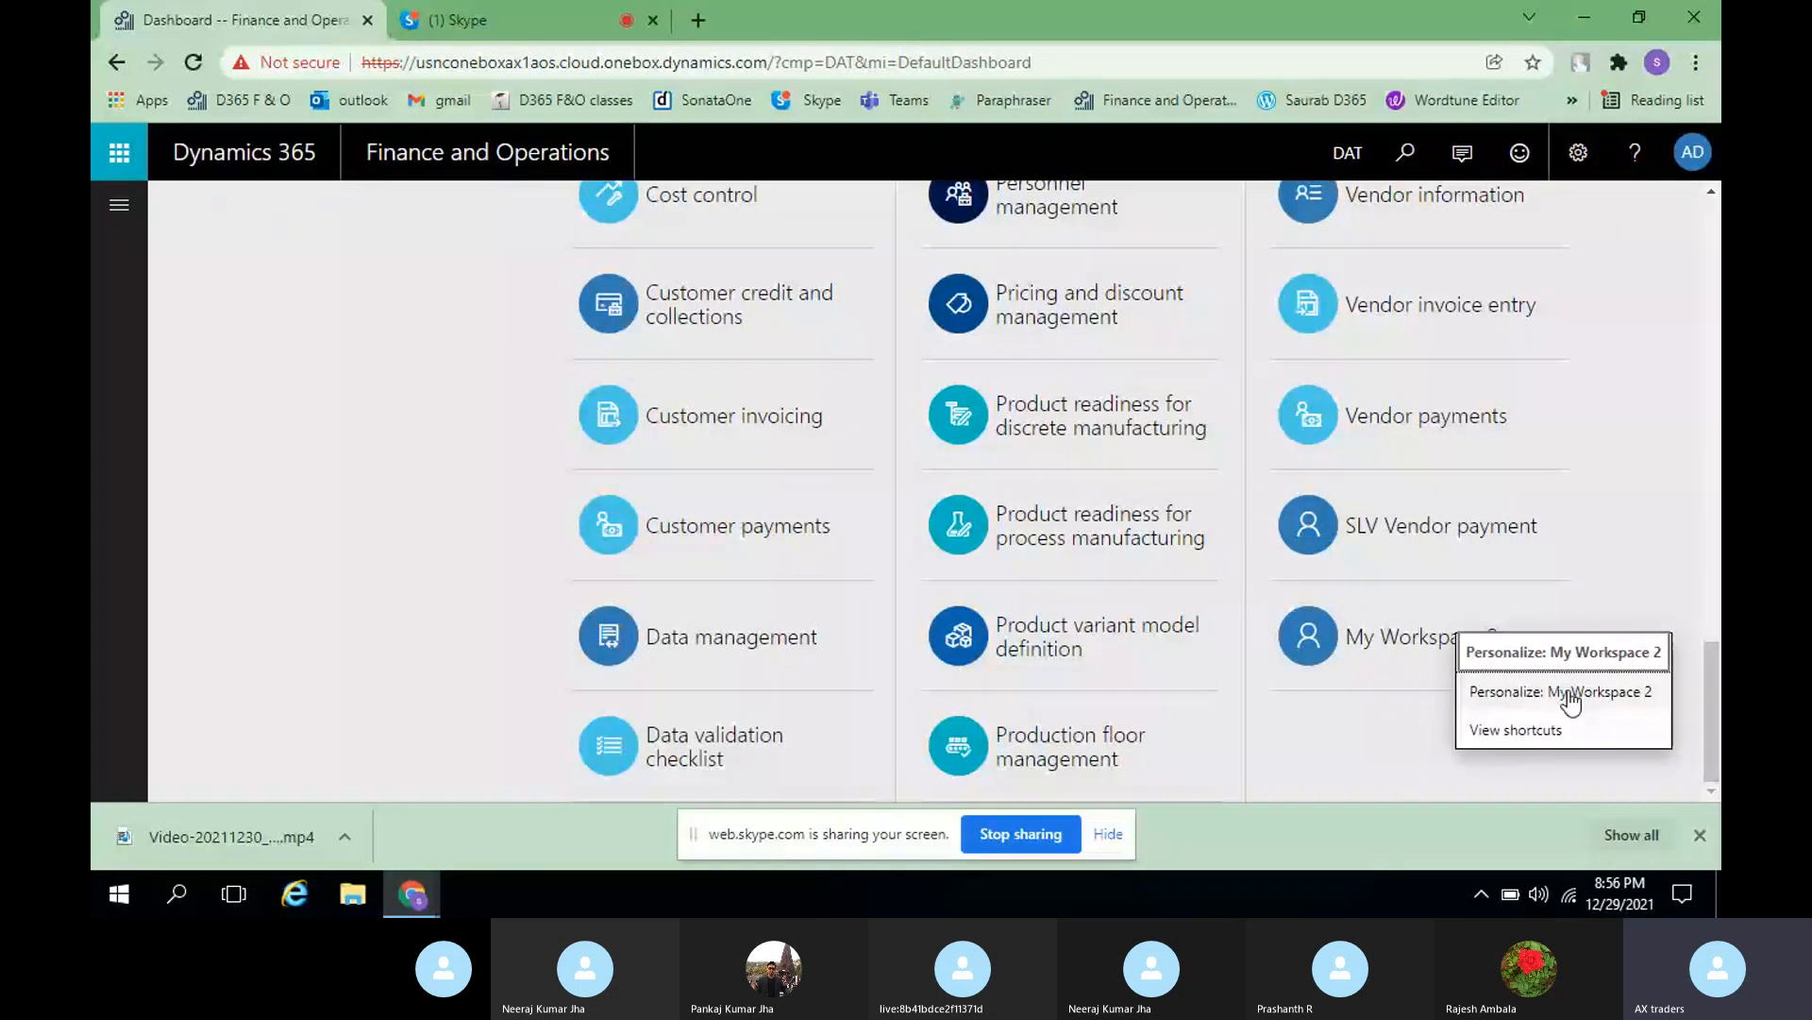
left_click(1570, 694)
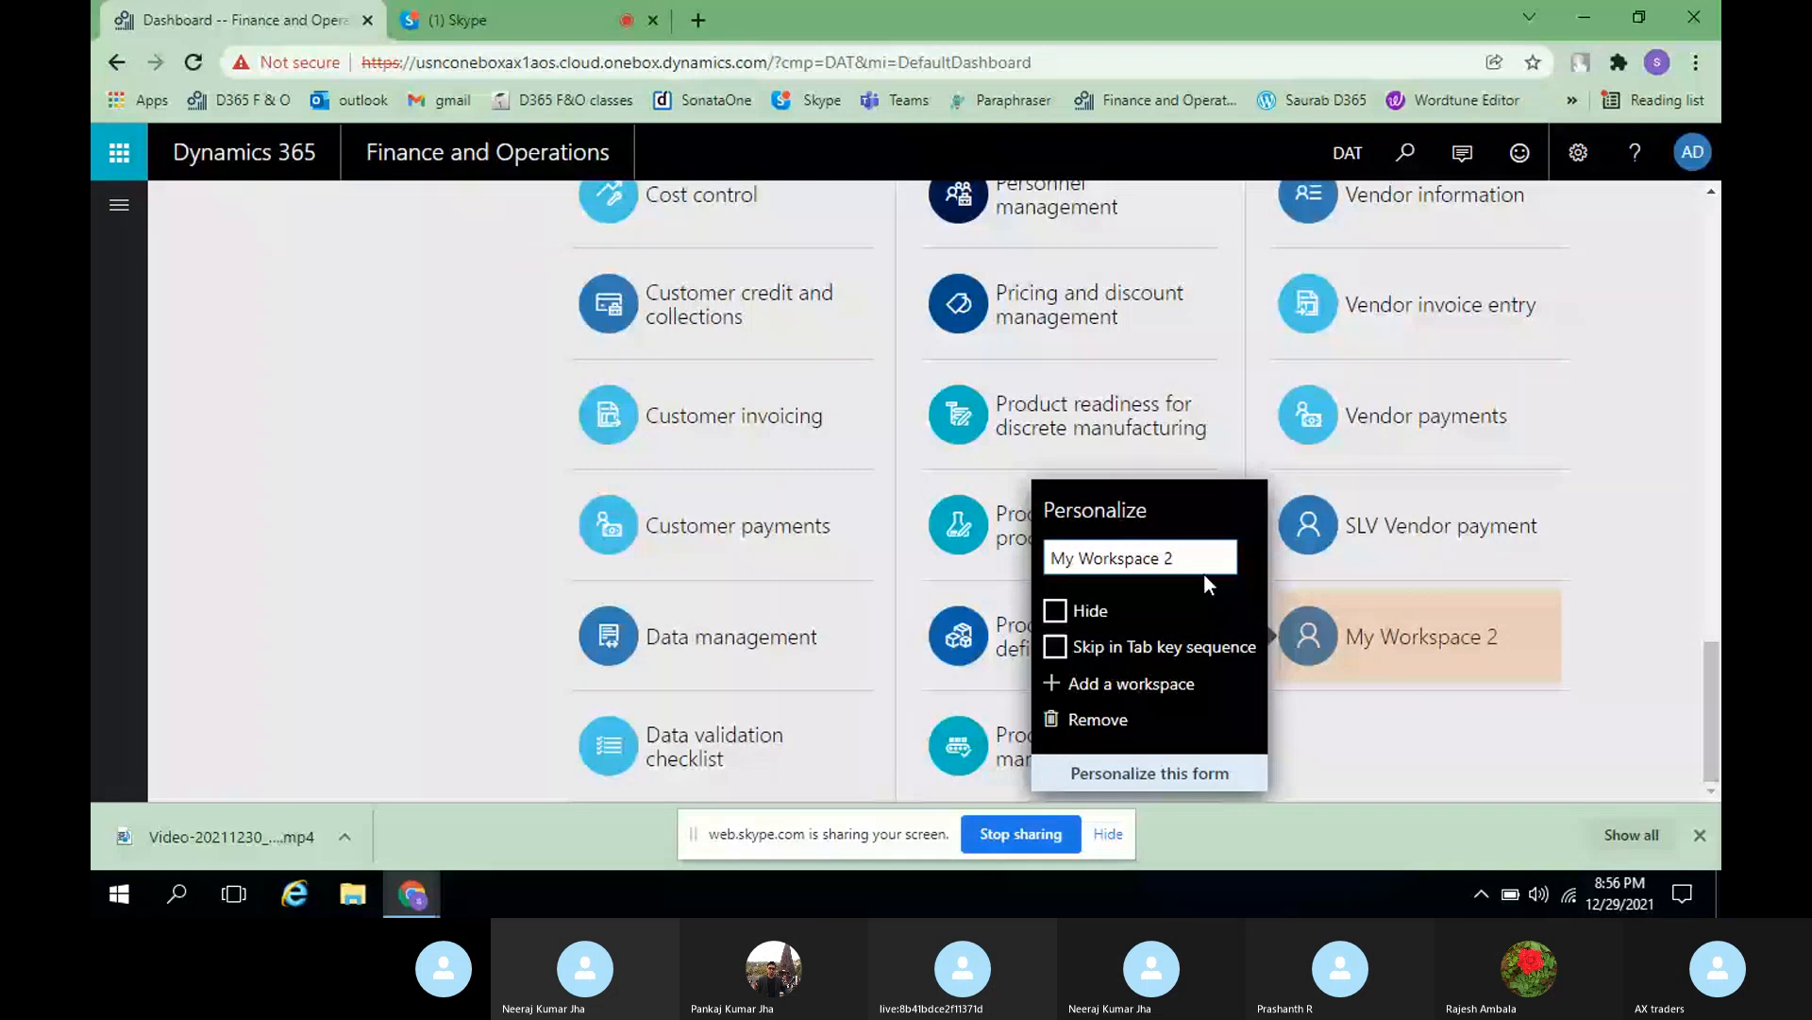
key("BackSpace")
key("BackSpace")
key("BackSpace")
key("BackSpace")
key("BackSpace")
key("BackSpace")
key("BackSpace")
key("BackSpace")
key("BackSpace")
key("BackSpace")
key("BackSpace")
key("BackSpace")
key("BackSpace")
key("BackSpace")
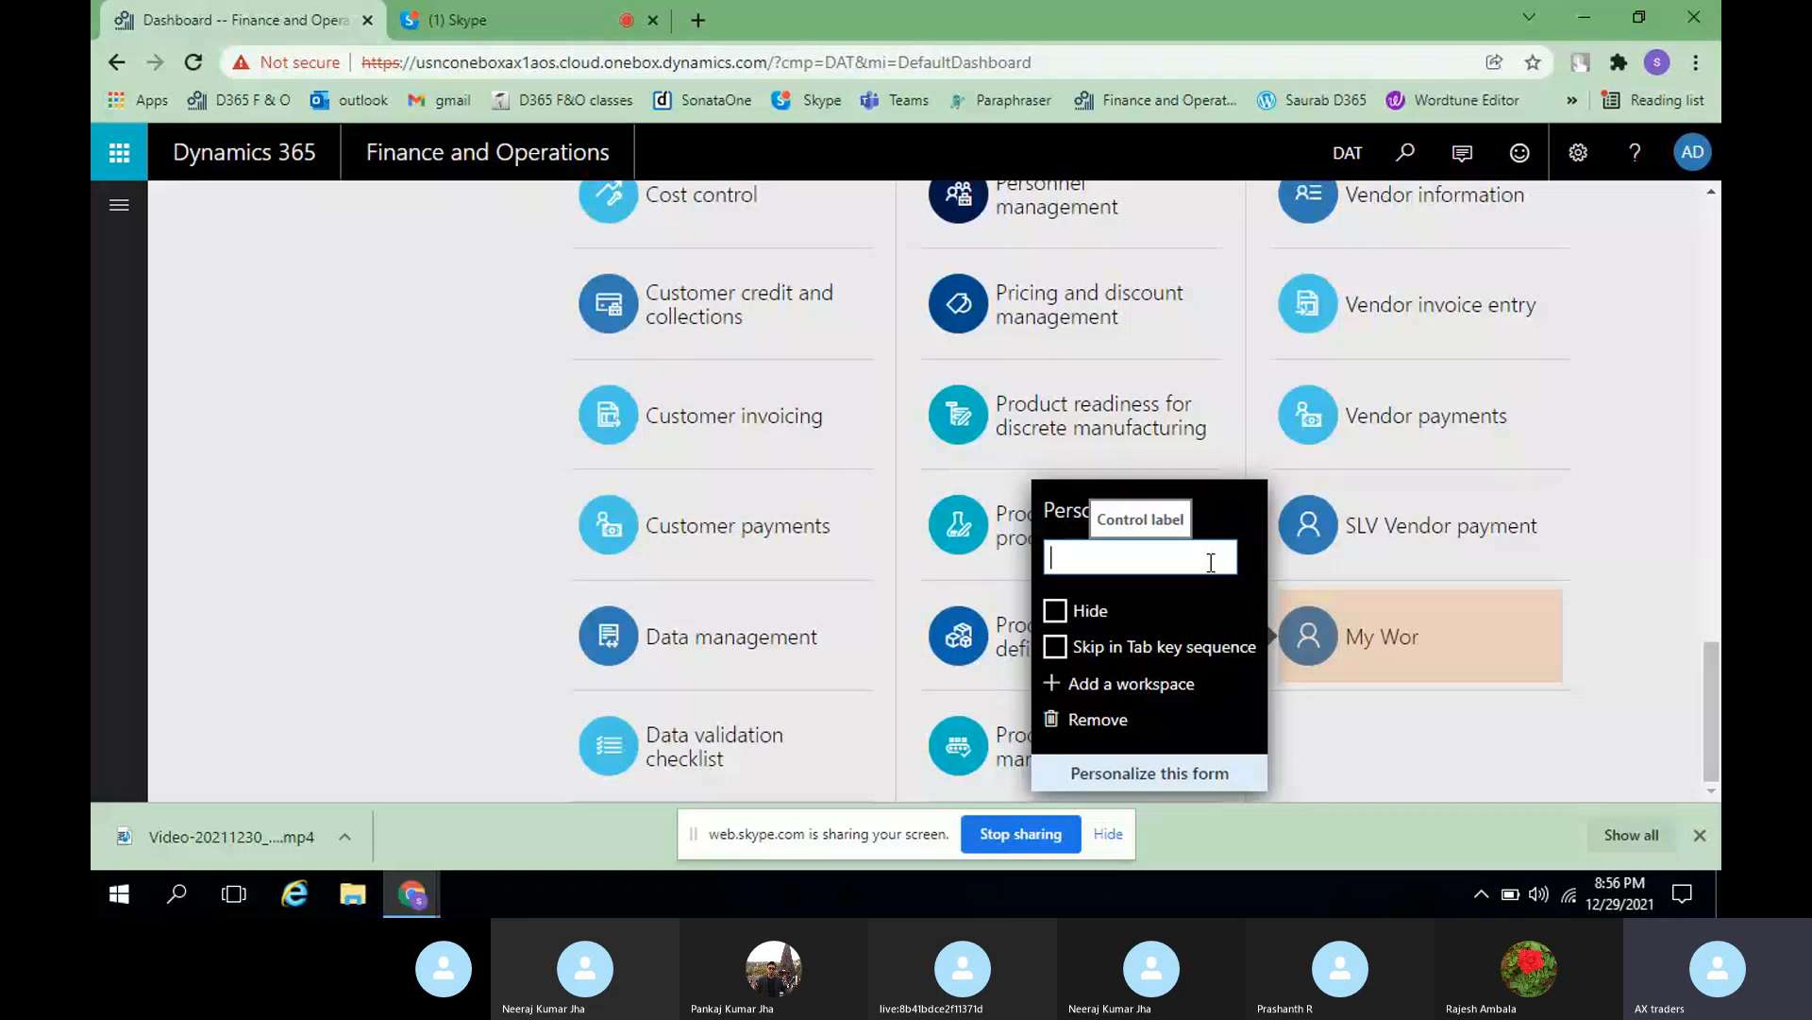
type("Invi")
type("oice val")
type("idation")
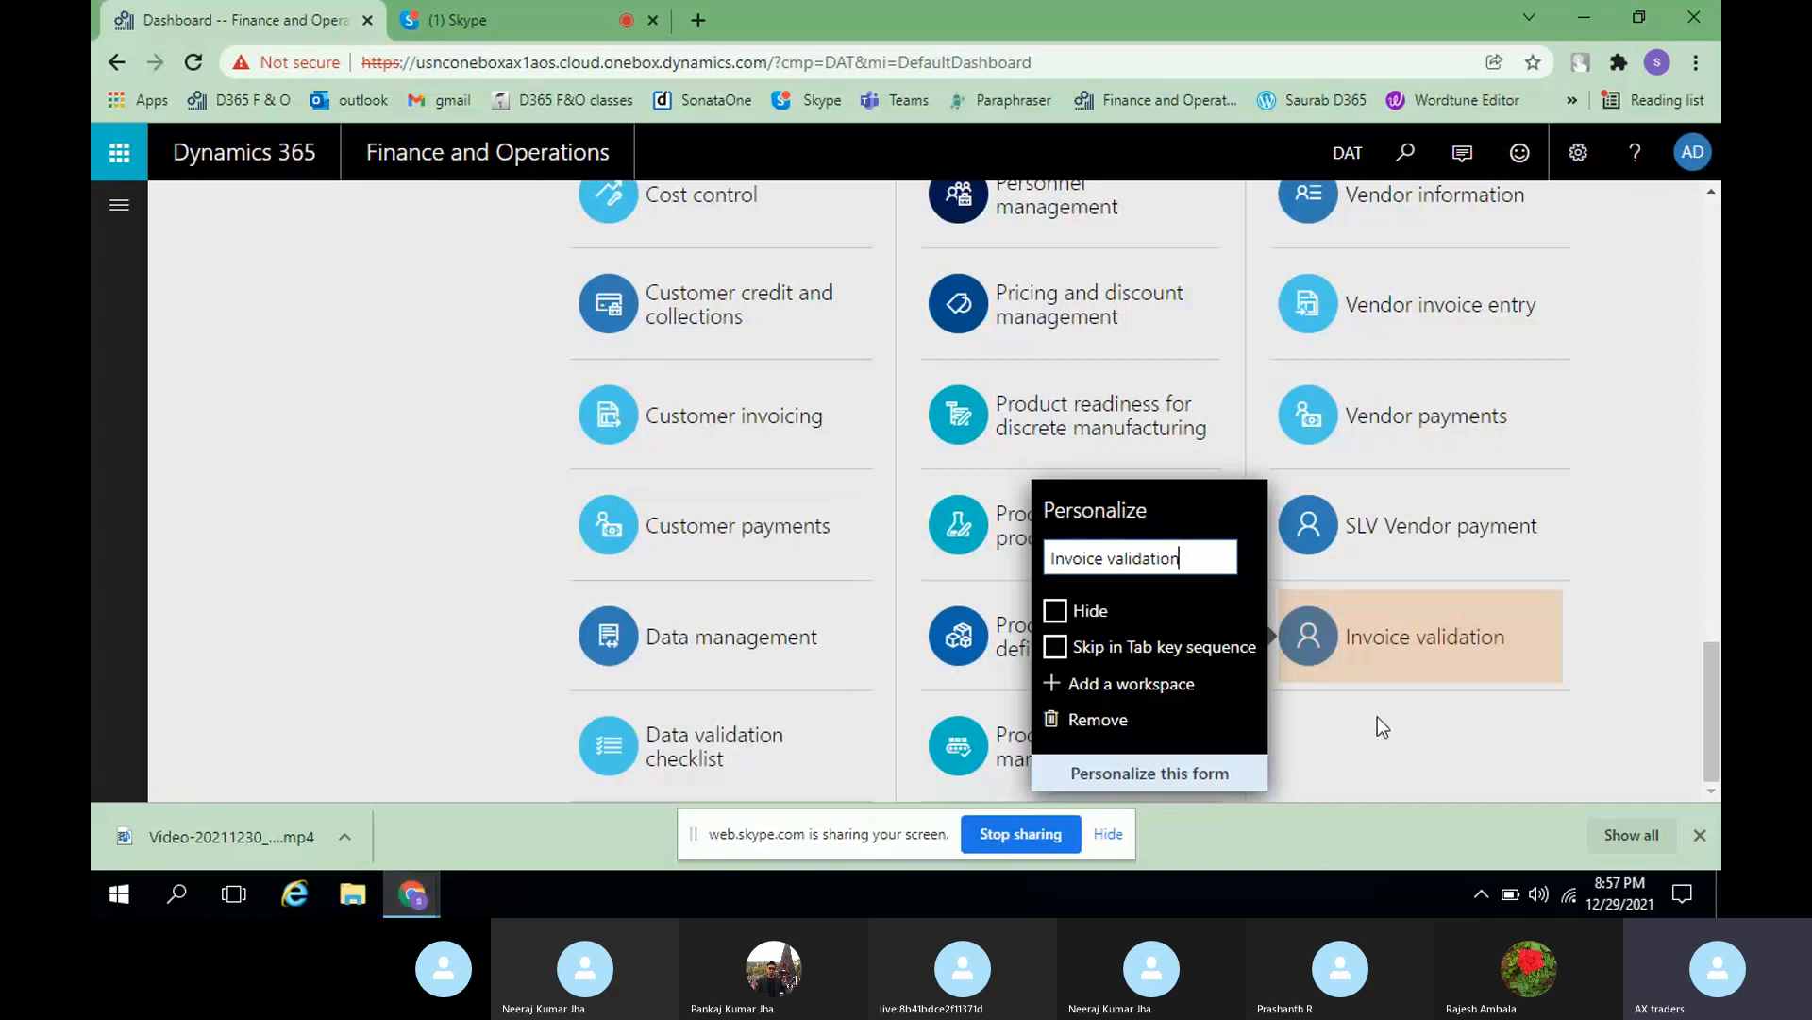
left_click(1448, 723)
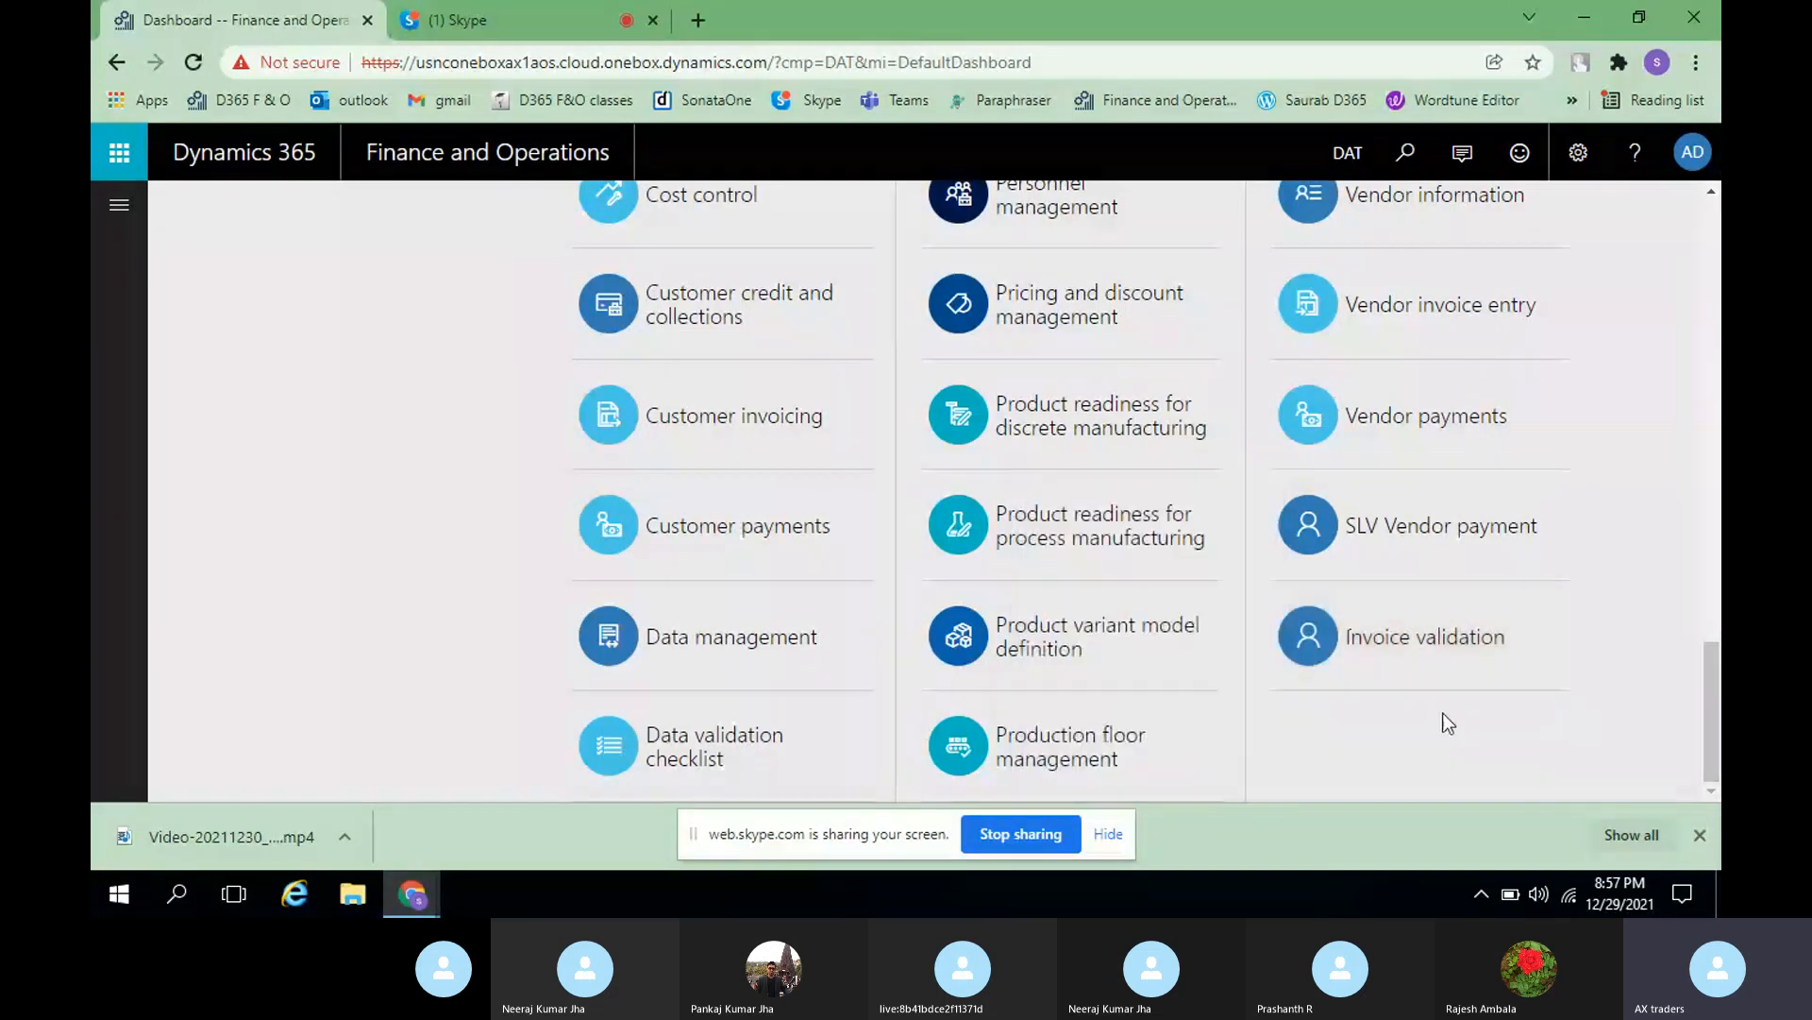
- Open the Invoice validation workspace to view its page, and close it to return to the dashboard
left_click(1404, 637)
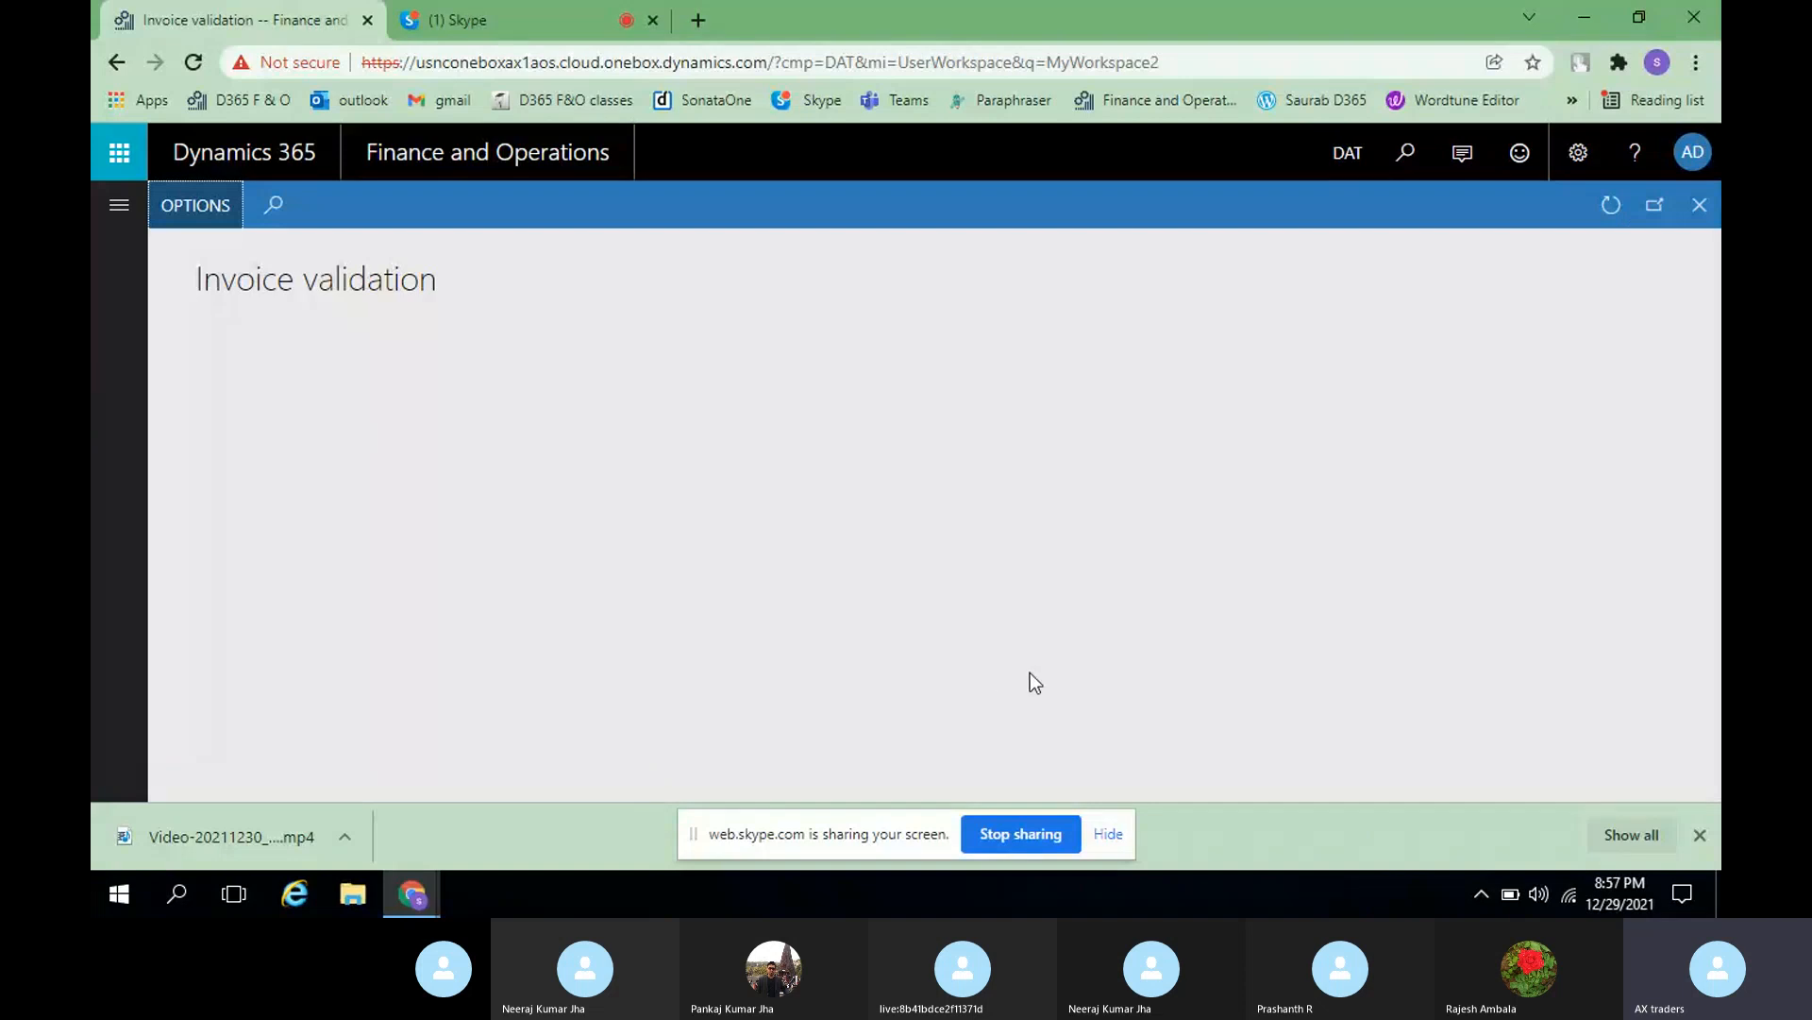
left_click(1700, 217)
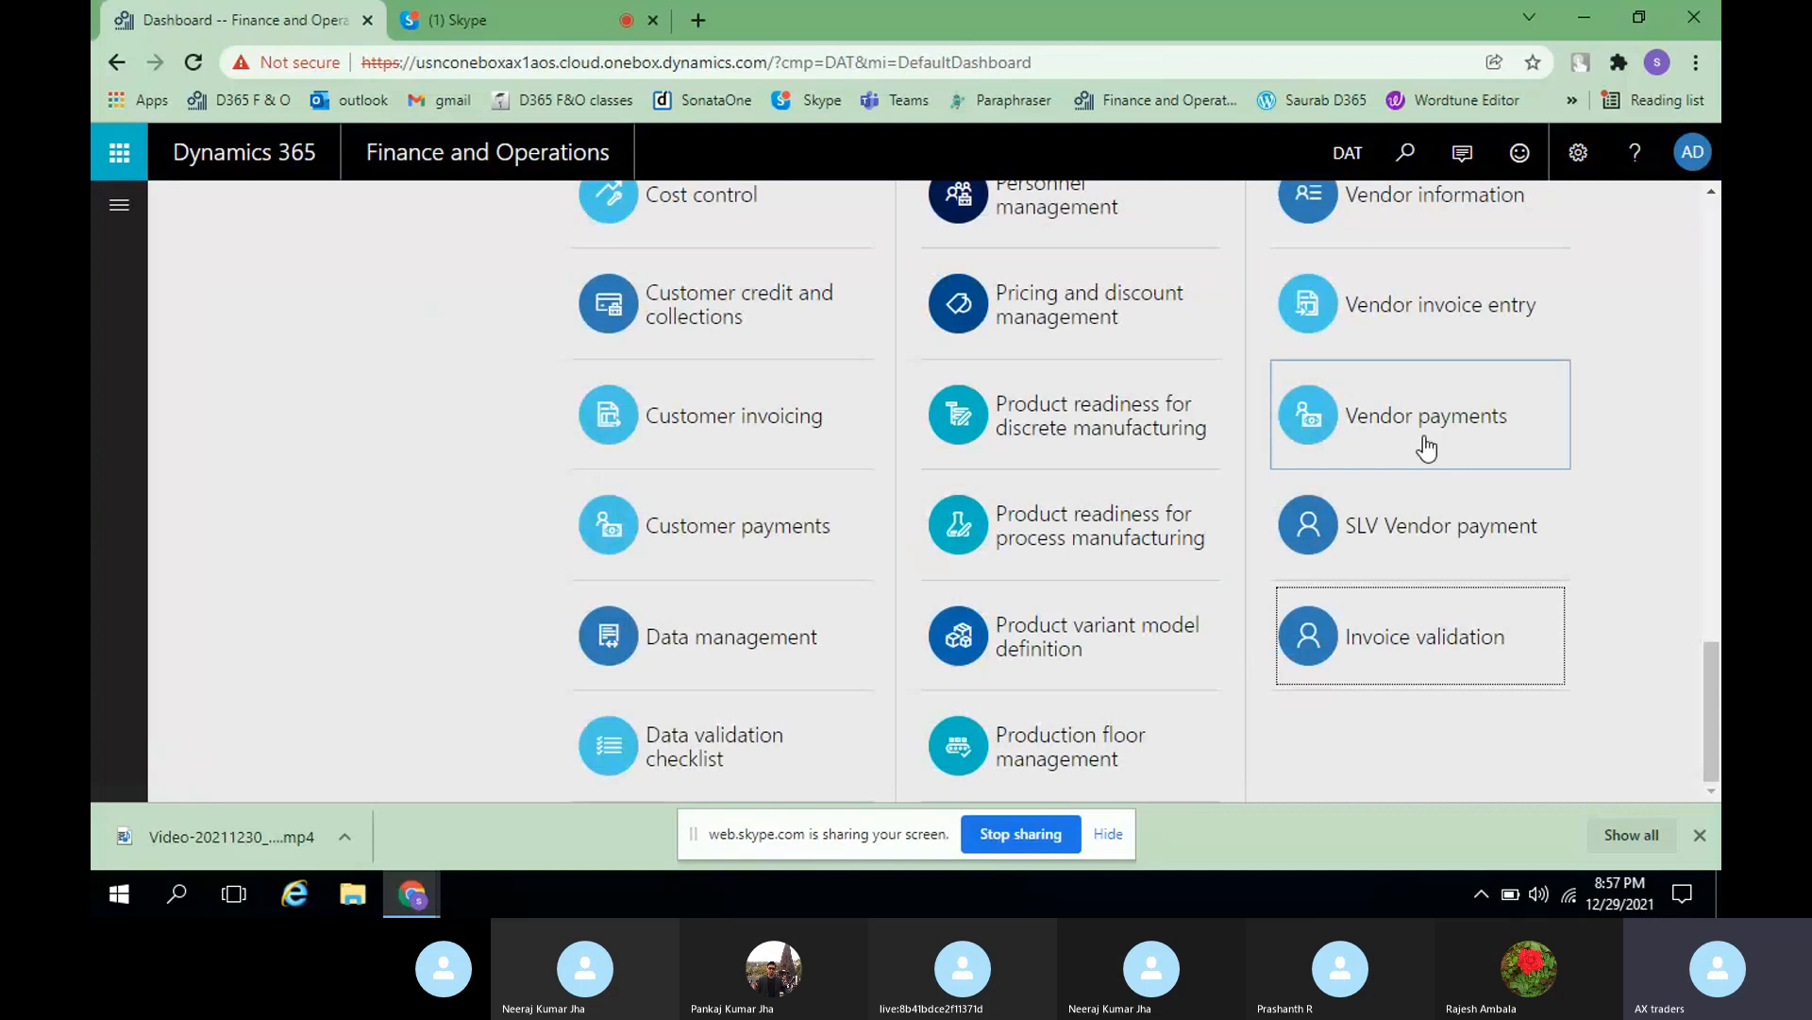
- Open the Bank management workspace from the dashboard to view its Summary tiles and bank accounts
scroll(868, 564, "up", 10)
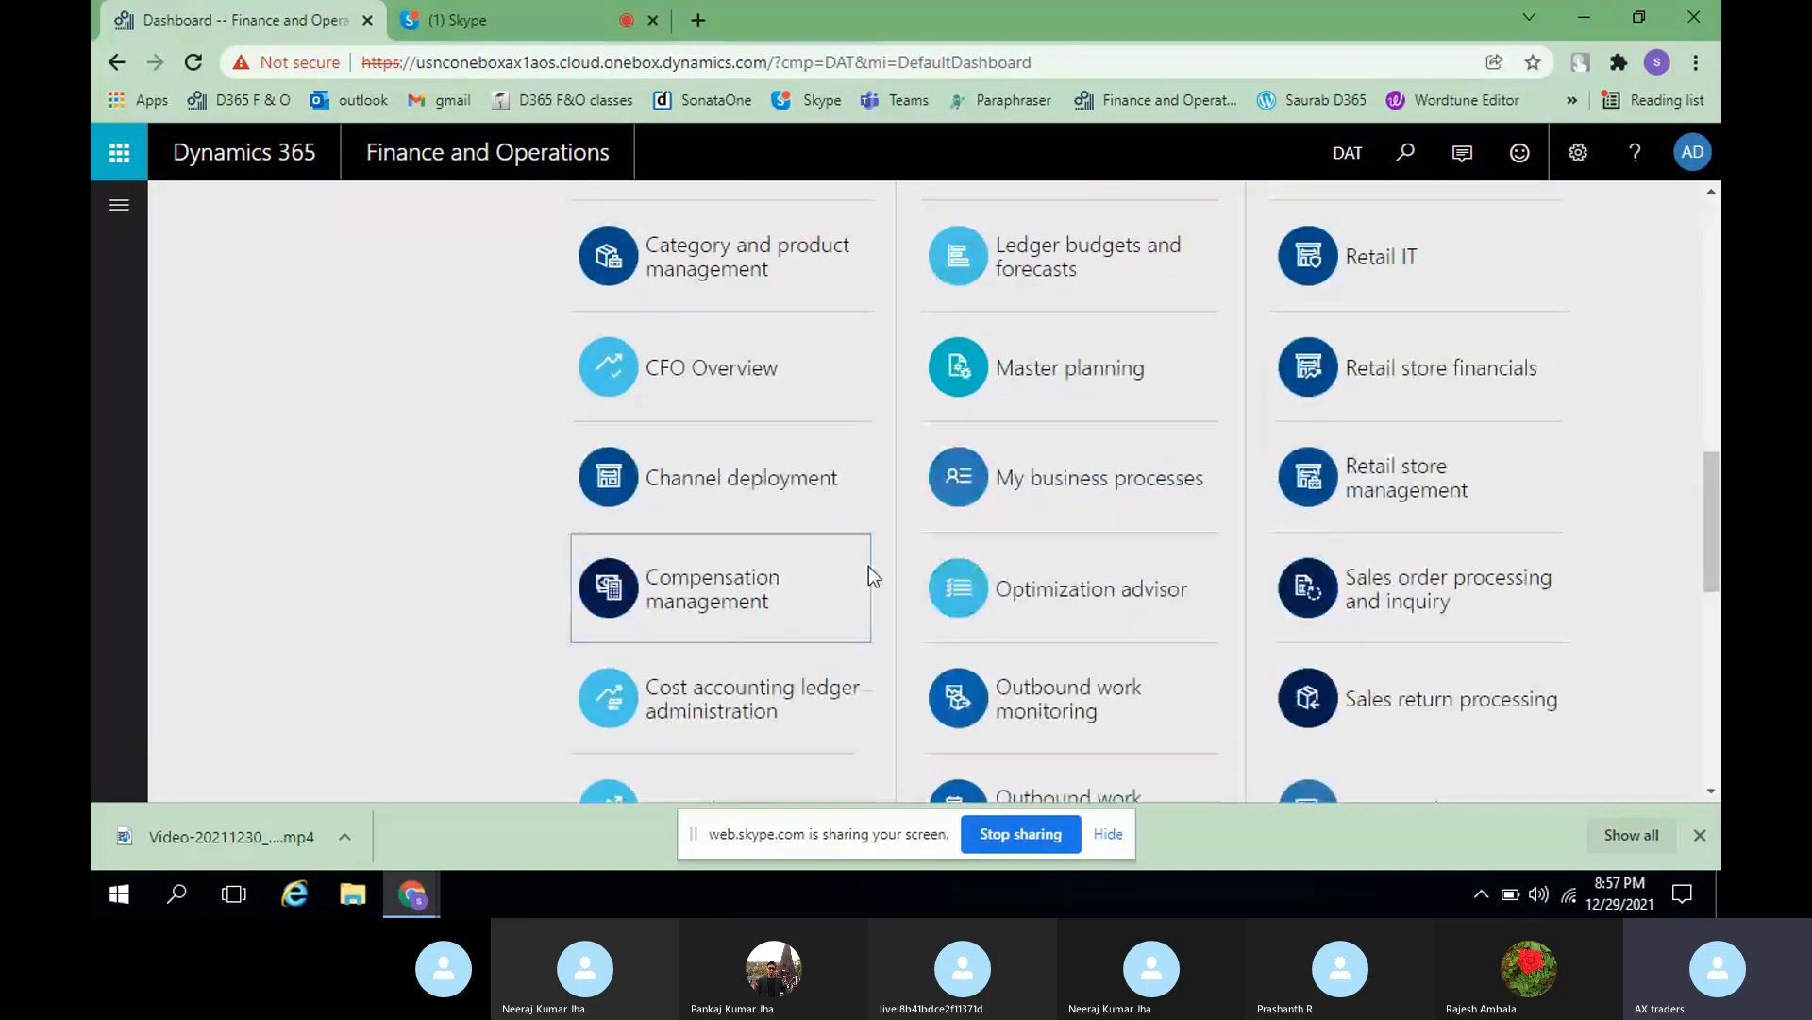
scroll(881, 573, "up", 5)
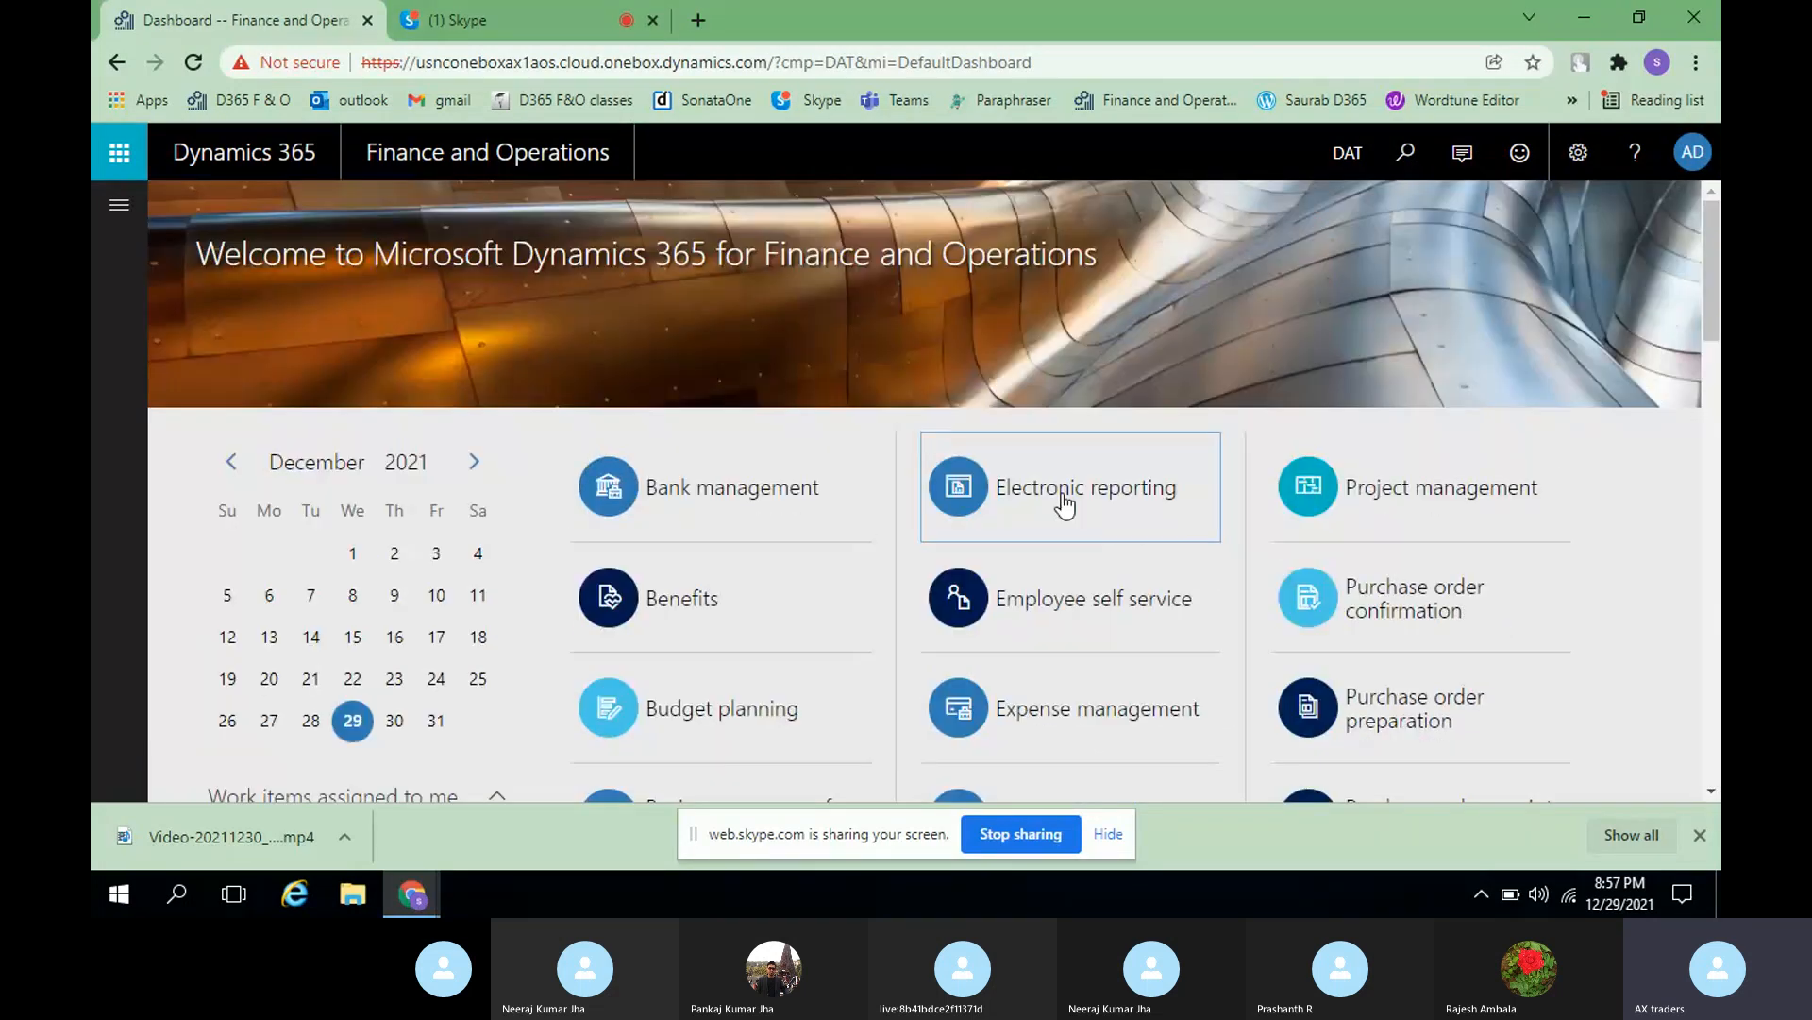
left_click(715, 492)
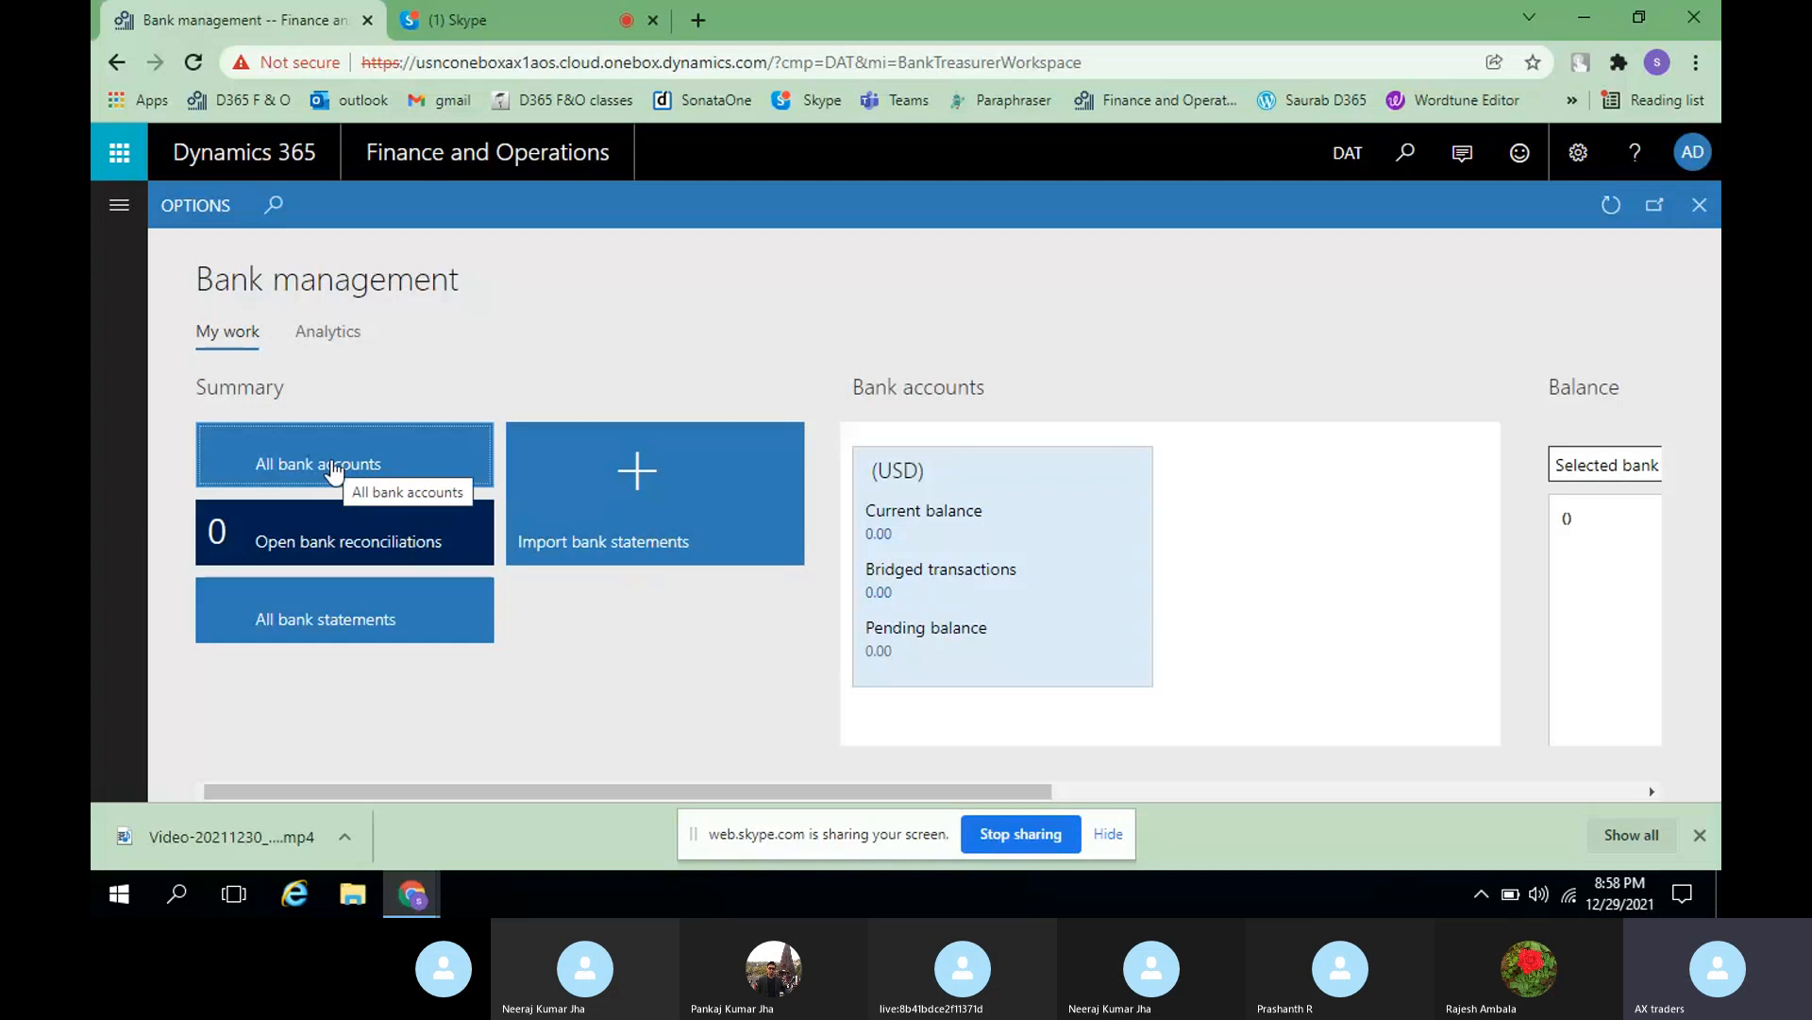
- Open the Bank accounts list of the Cash and bank management module
left_click(123, 215)
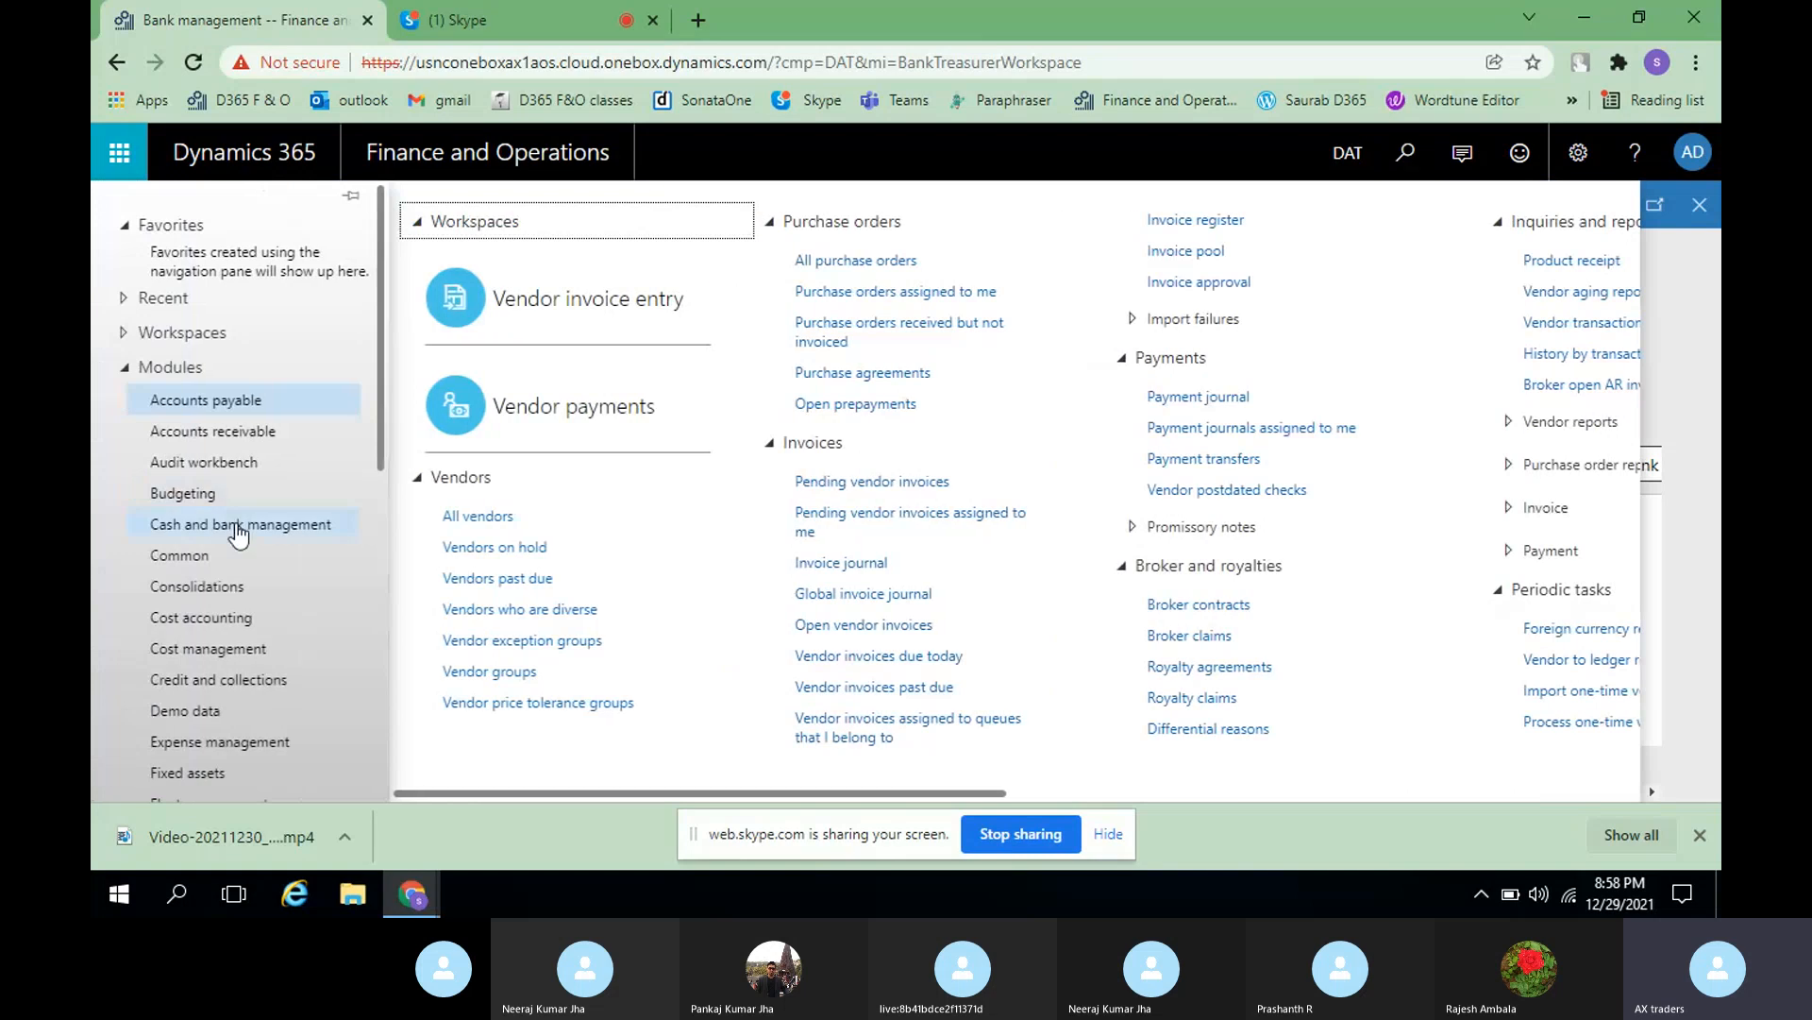
left_click(238, 529)
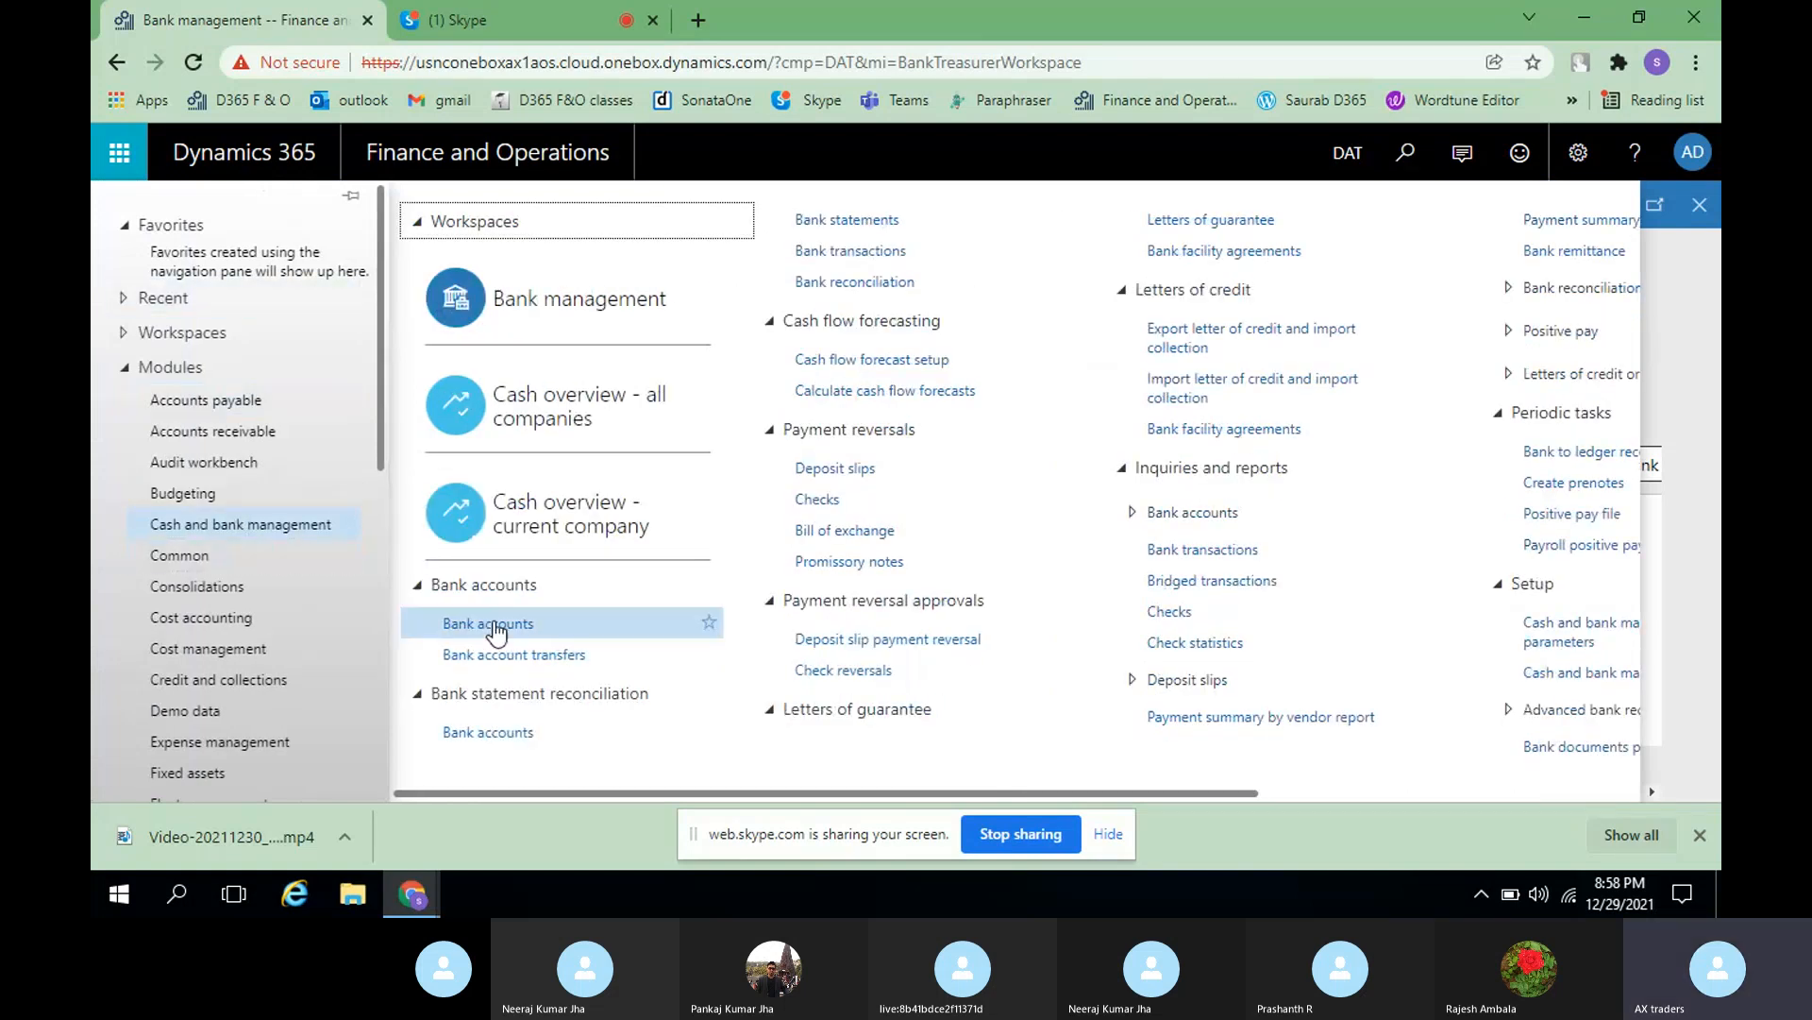
left_click(492, 625)
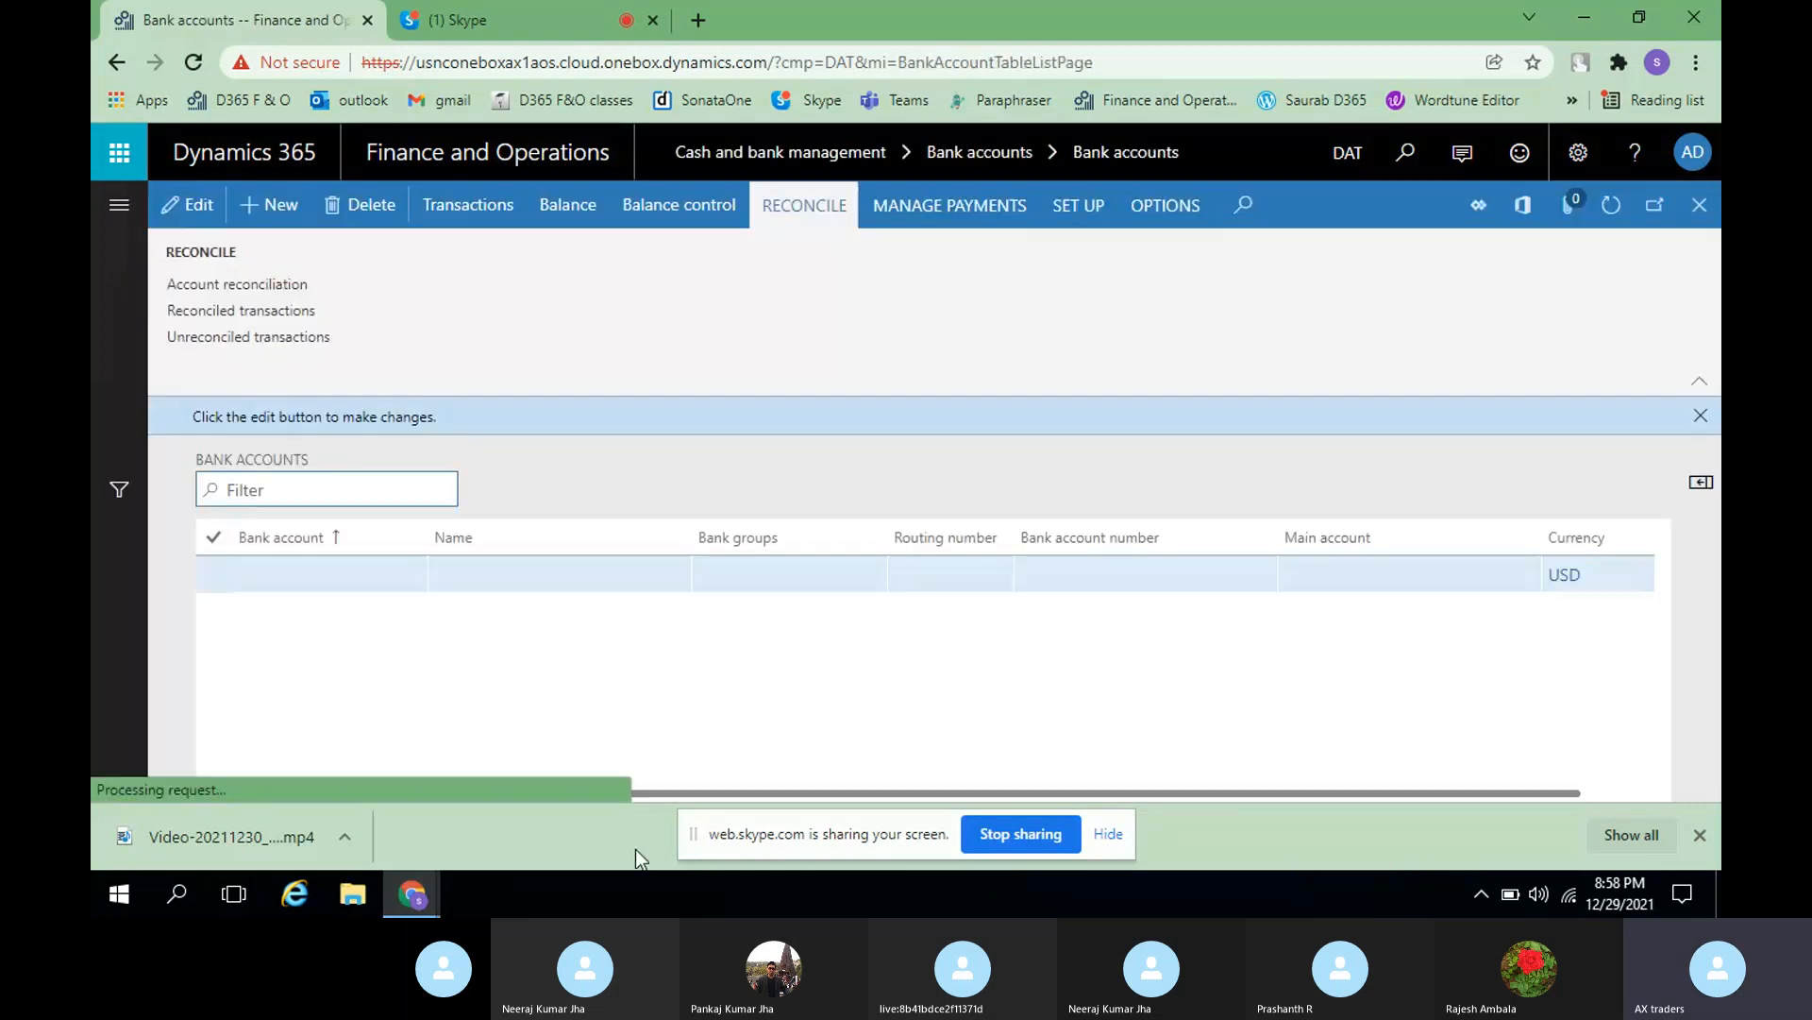
- Reach the Bank accounts list again through the Cash and bank management module, and close it to return to the dashboard
mouse_move(404, 879)
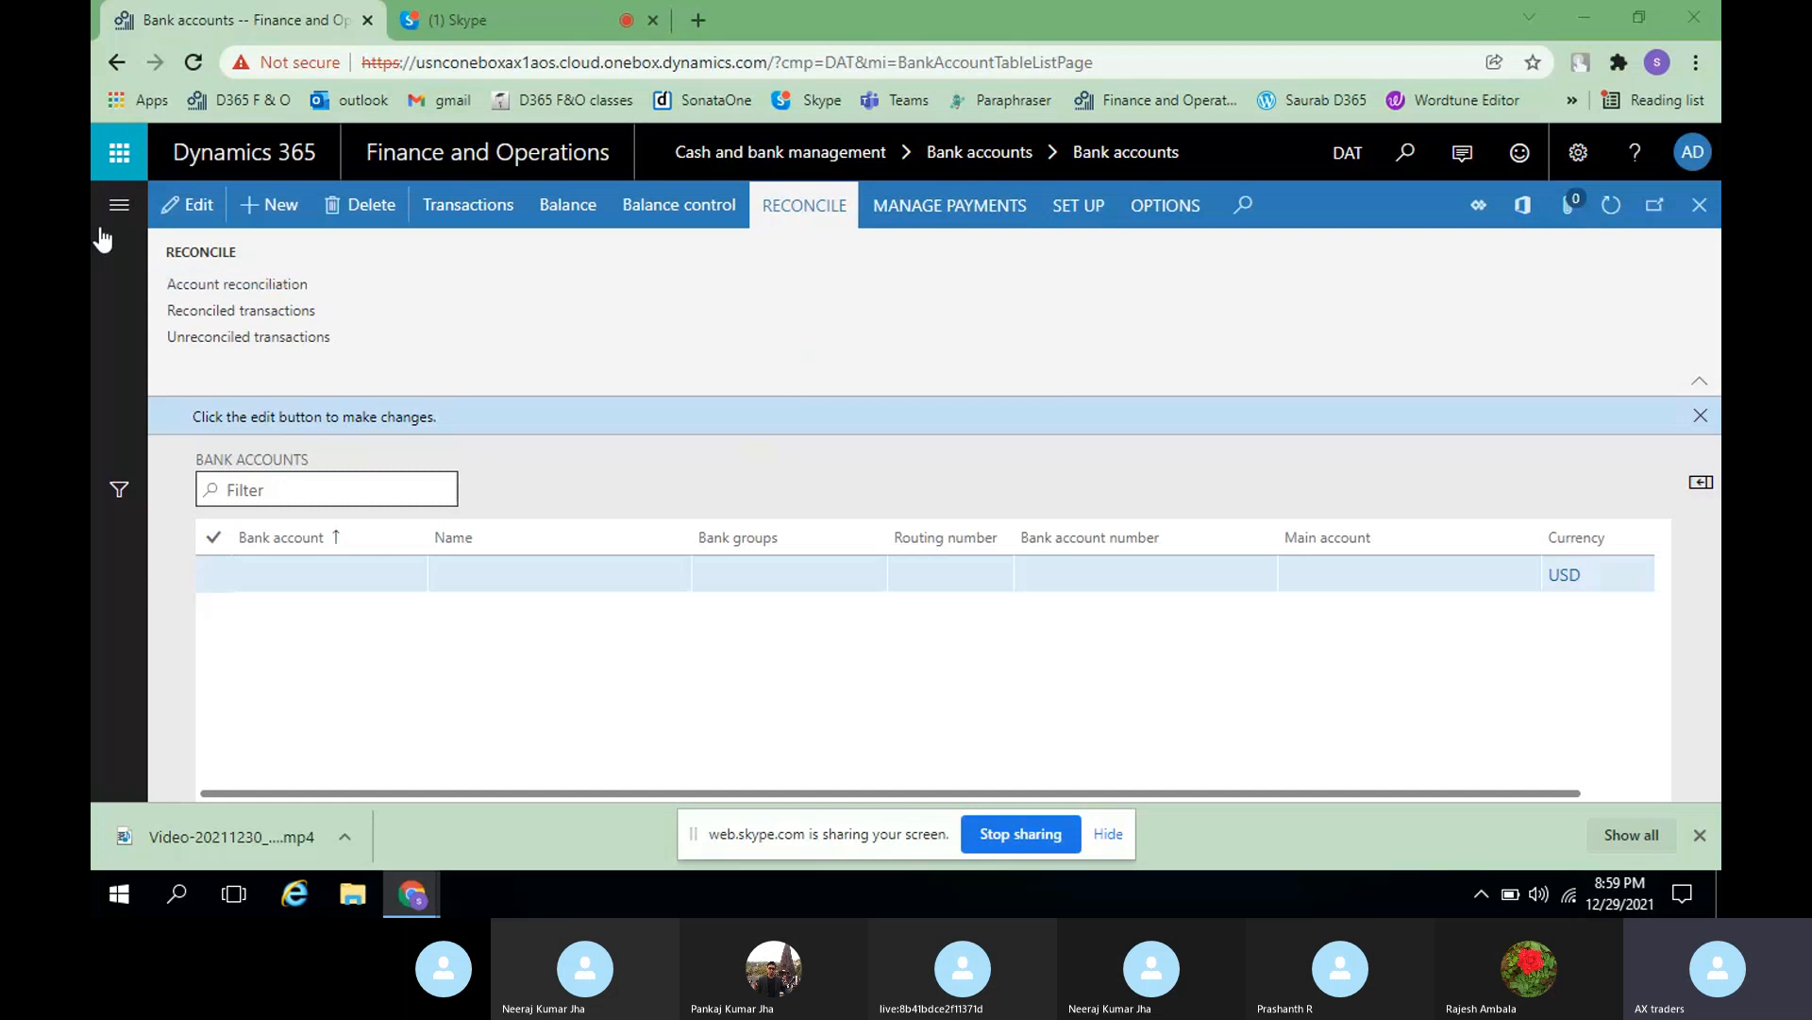
left_click(119, 206)
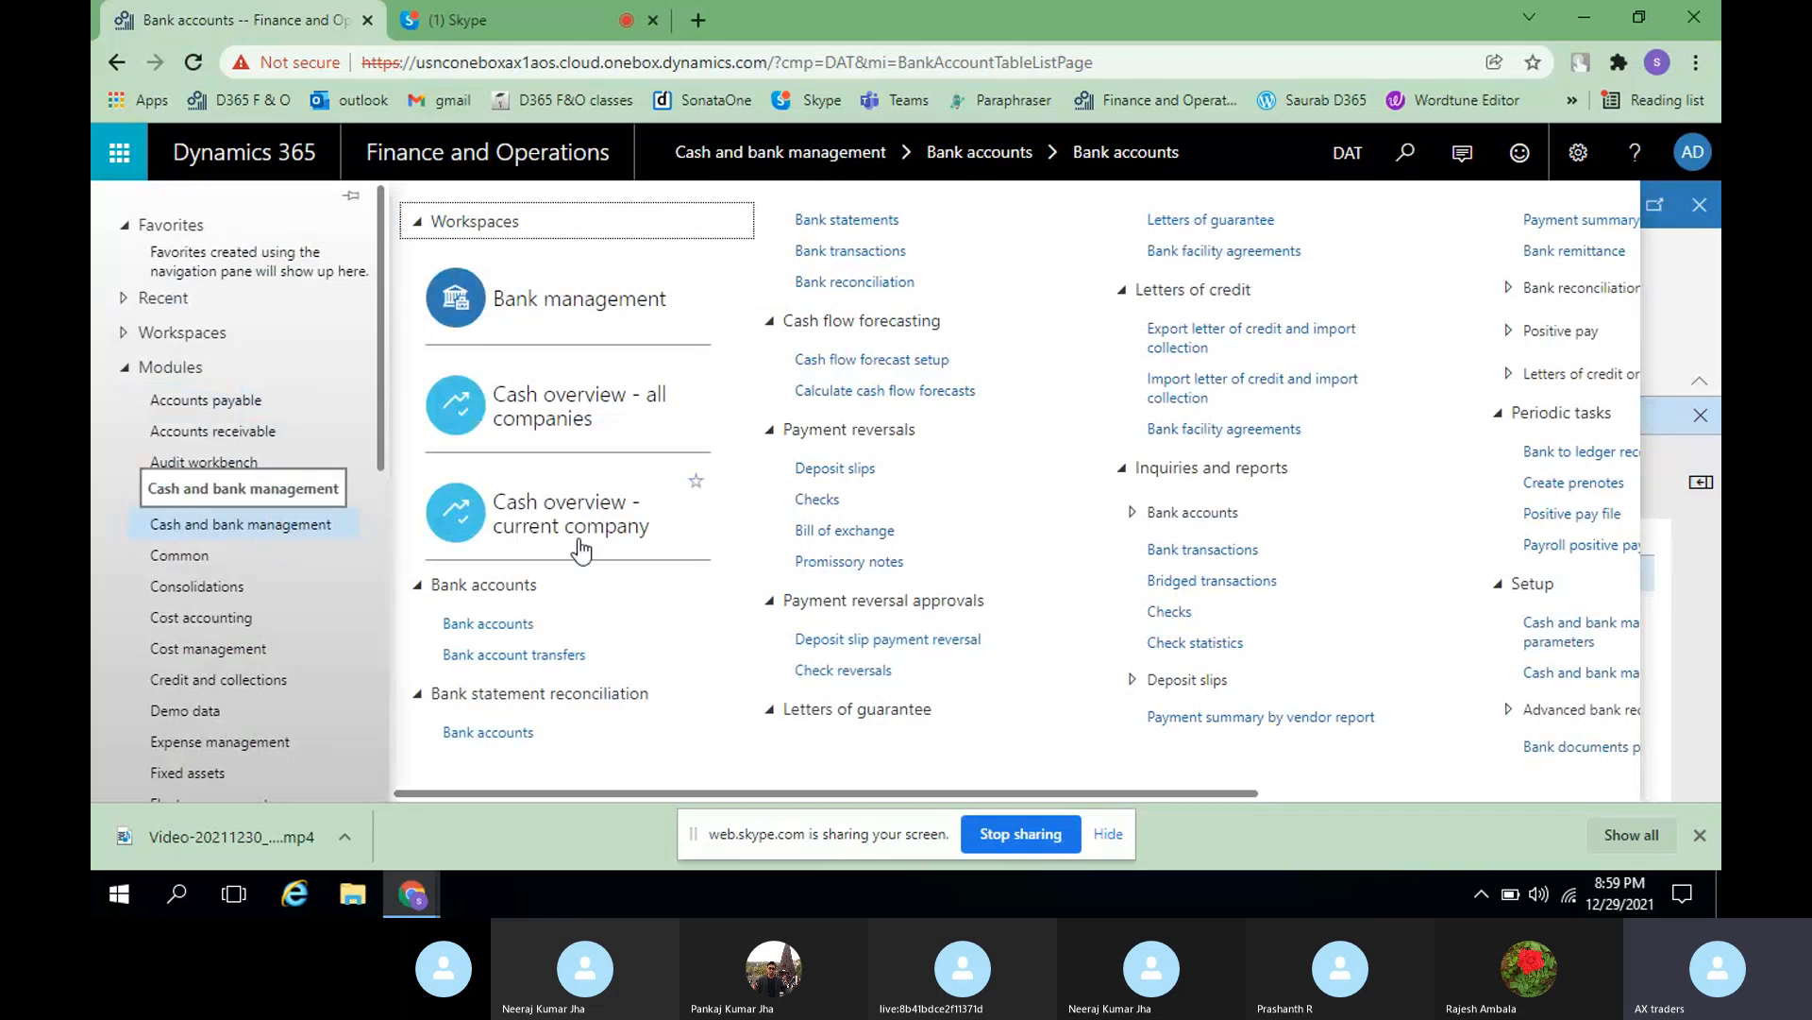
left_click(483, 625)
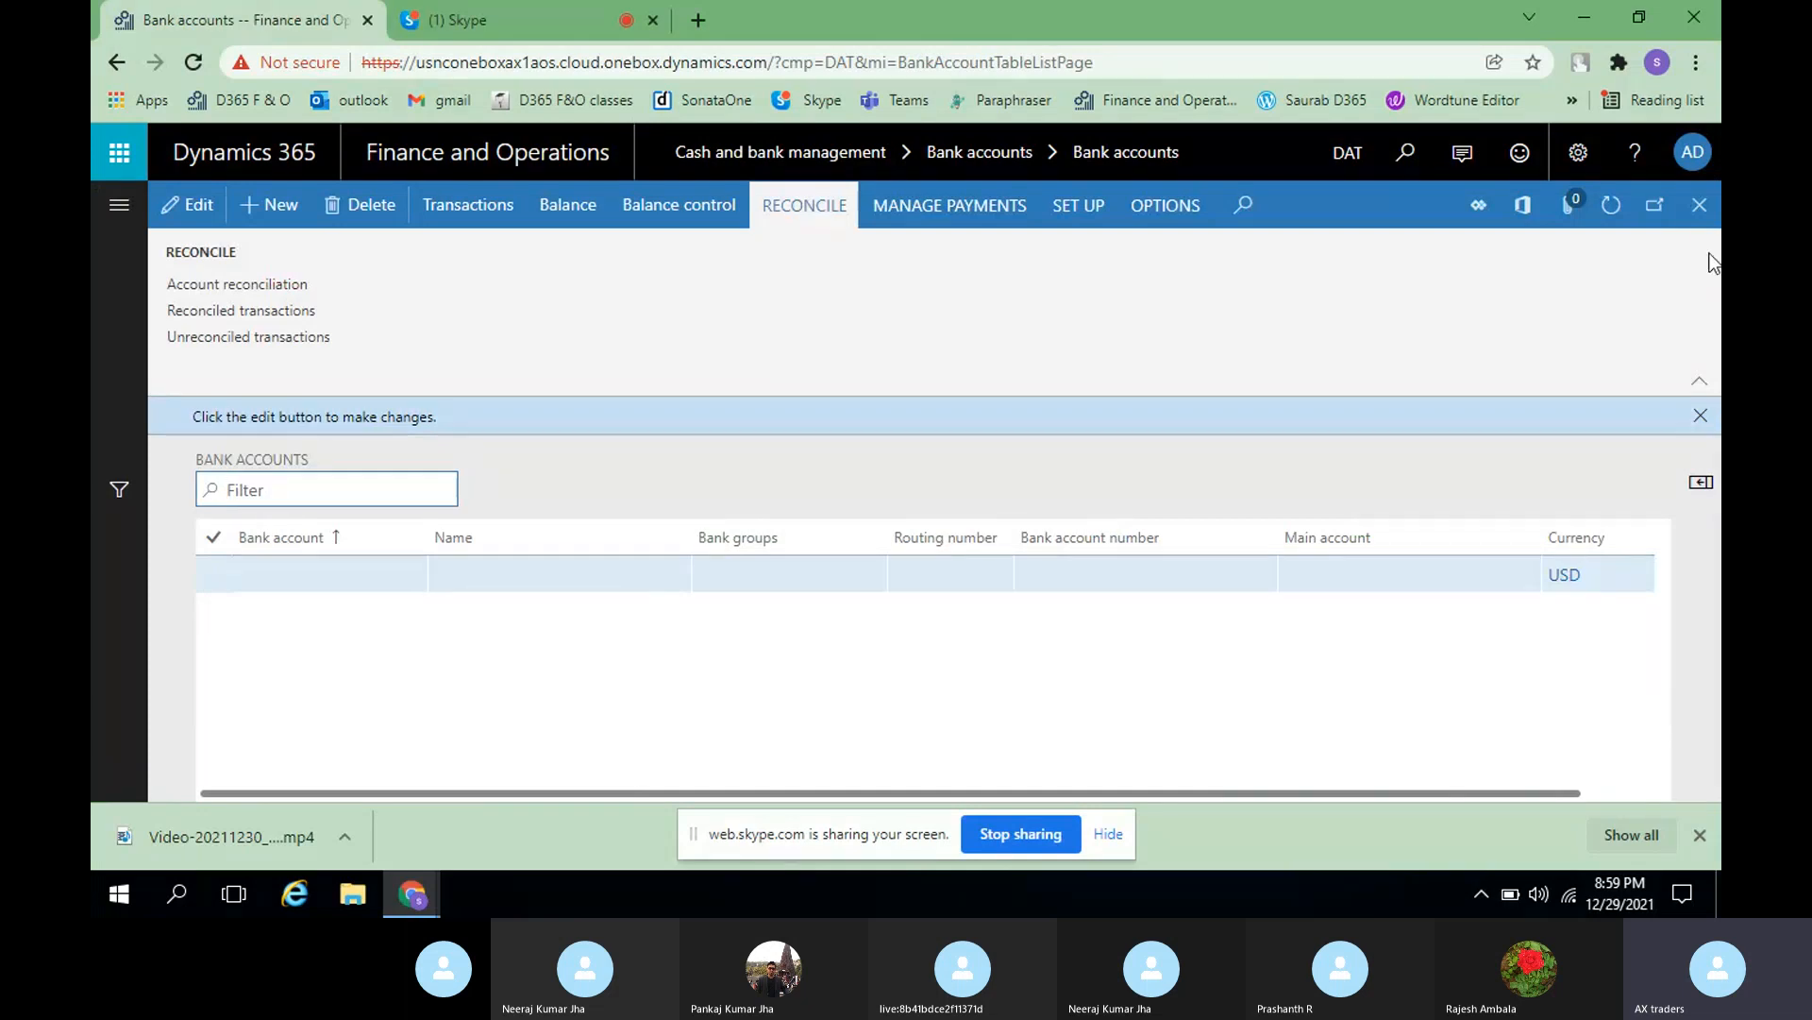
left_click(1705, 219)
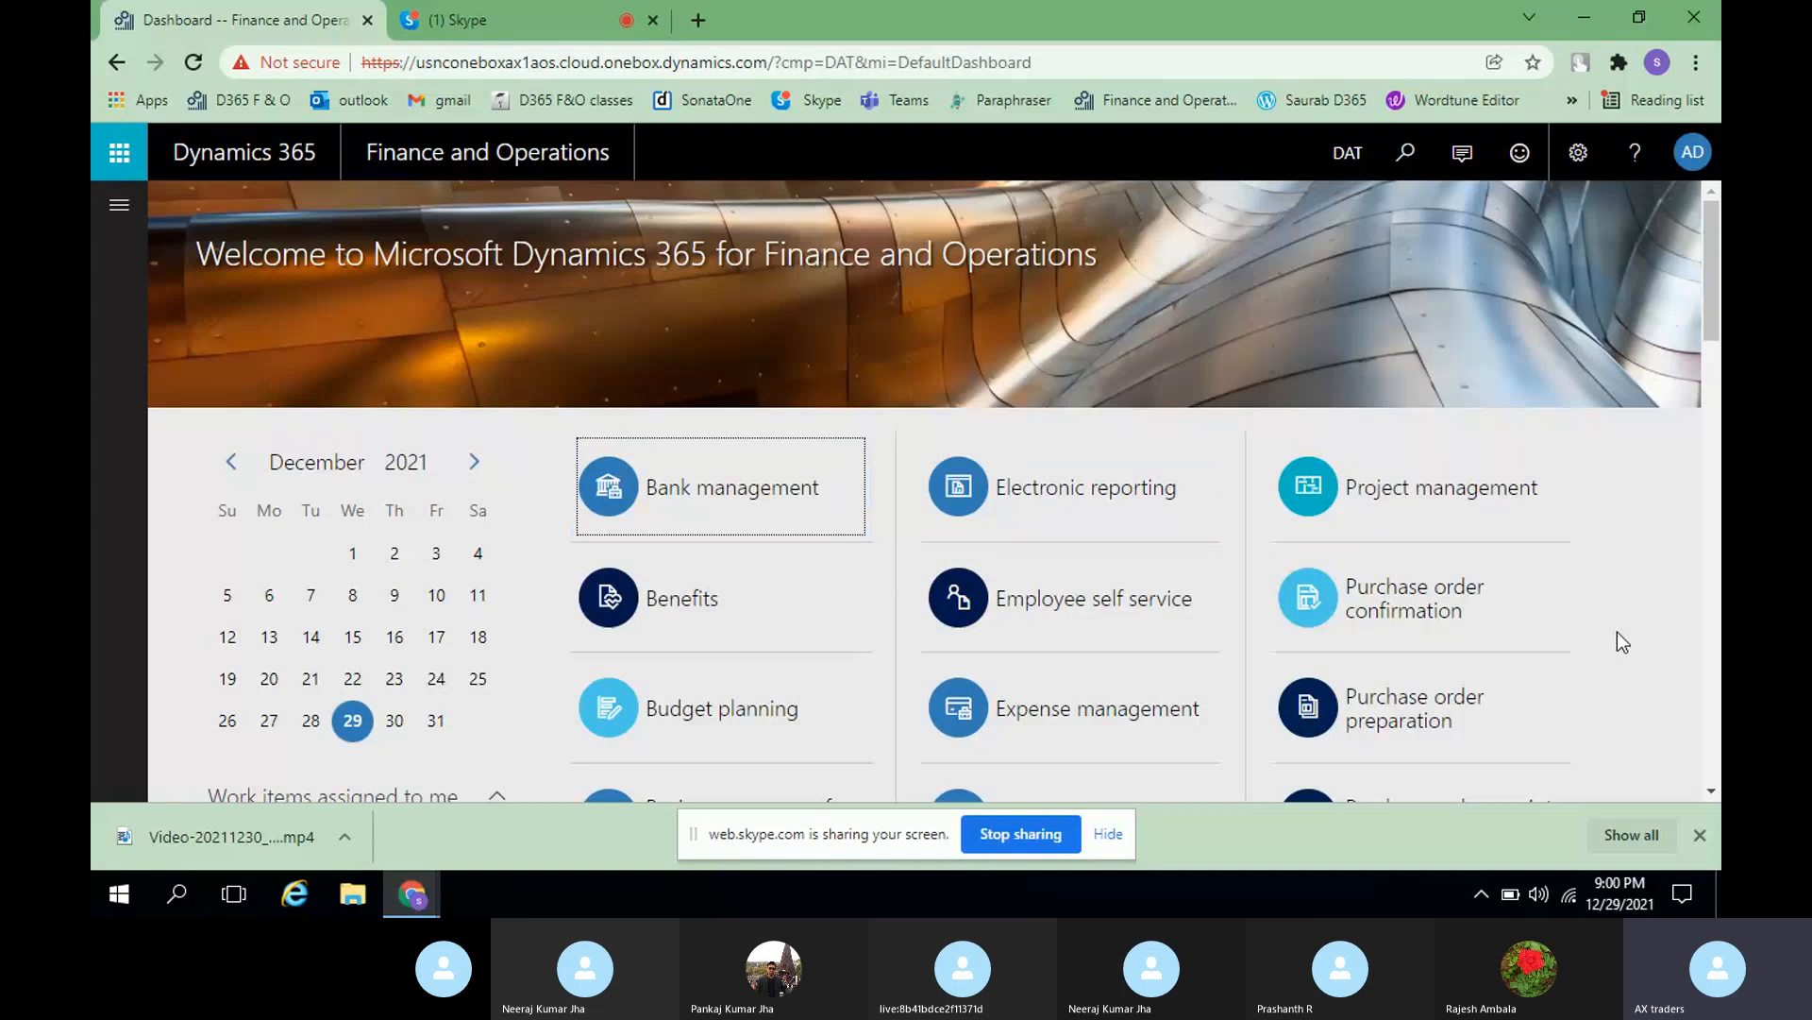
- Look through the dashboard's workspace tiles again, and bring up the list of modules in the navigation pane for comparison
scroll(1617, 632, "down", 5)
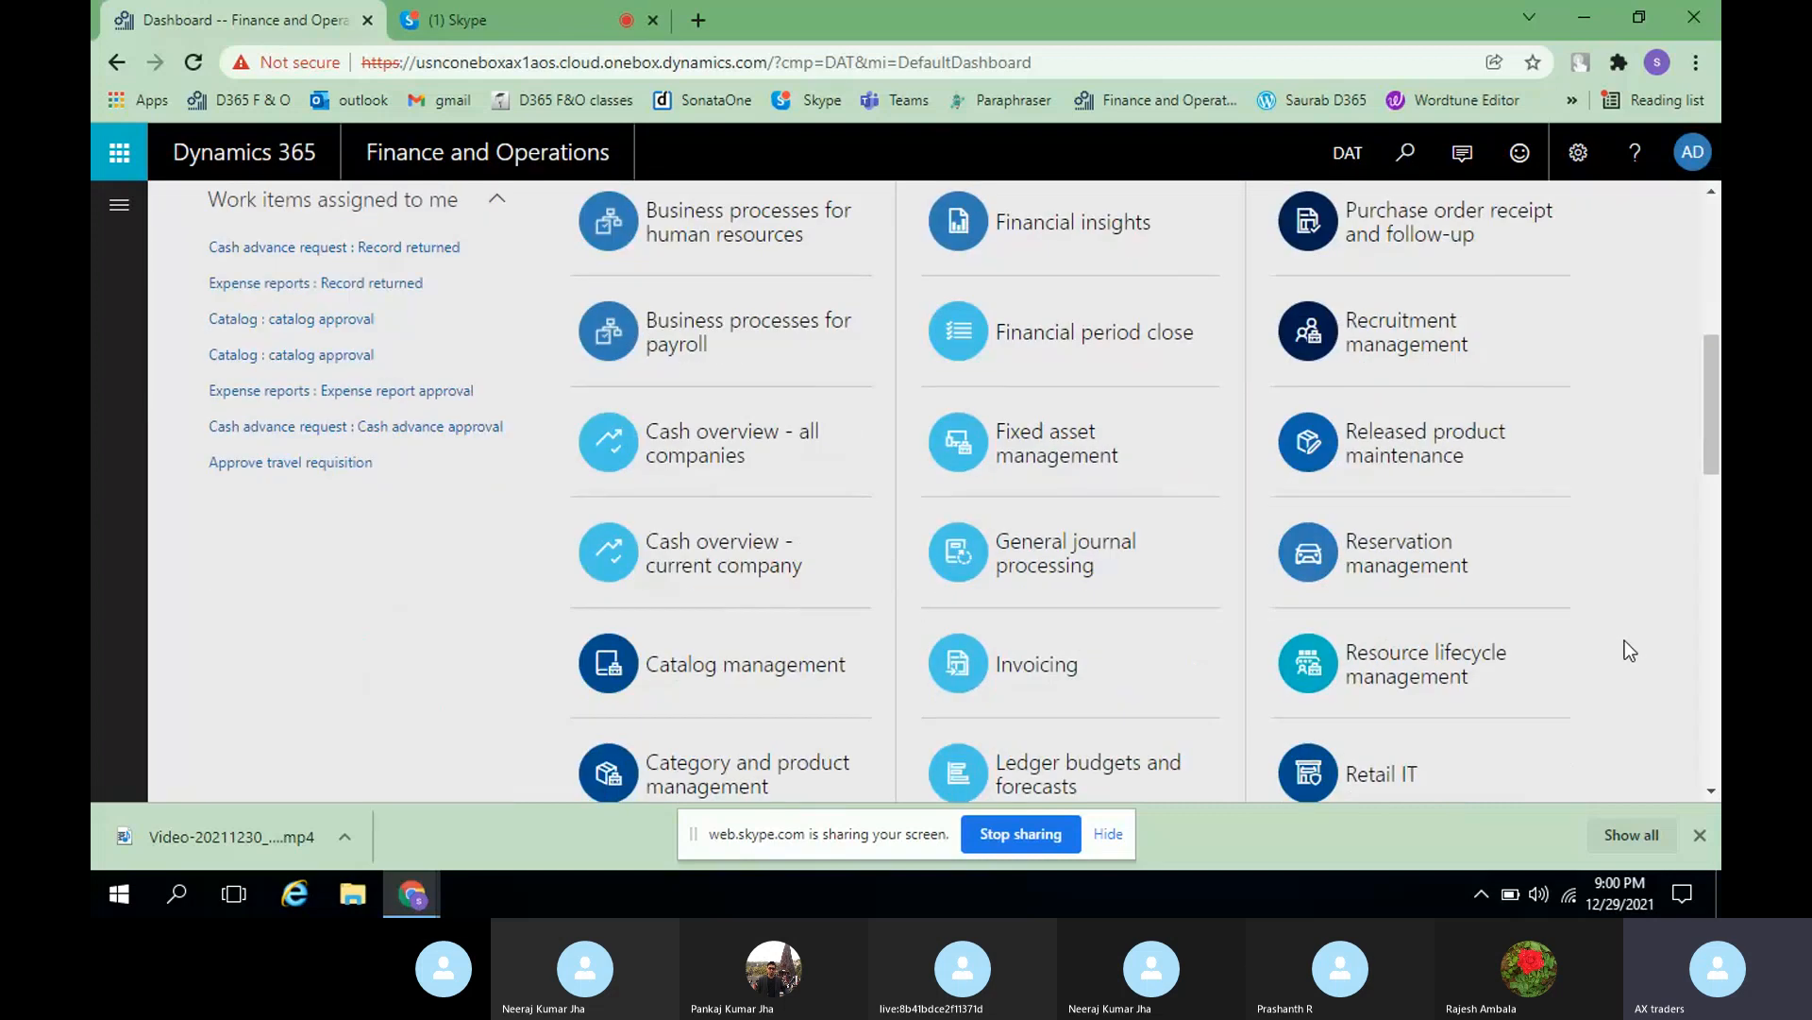
scroll(1624, 640, "up", 5)
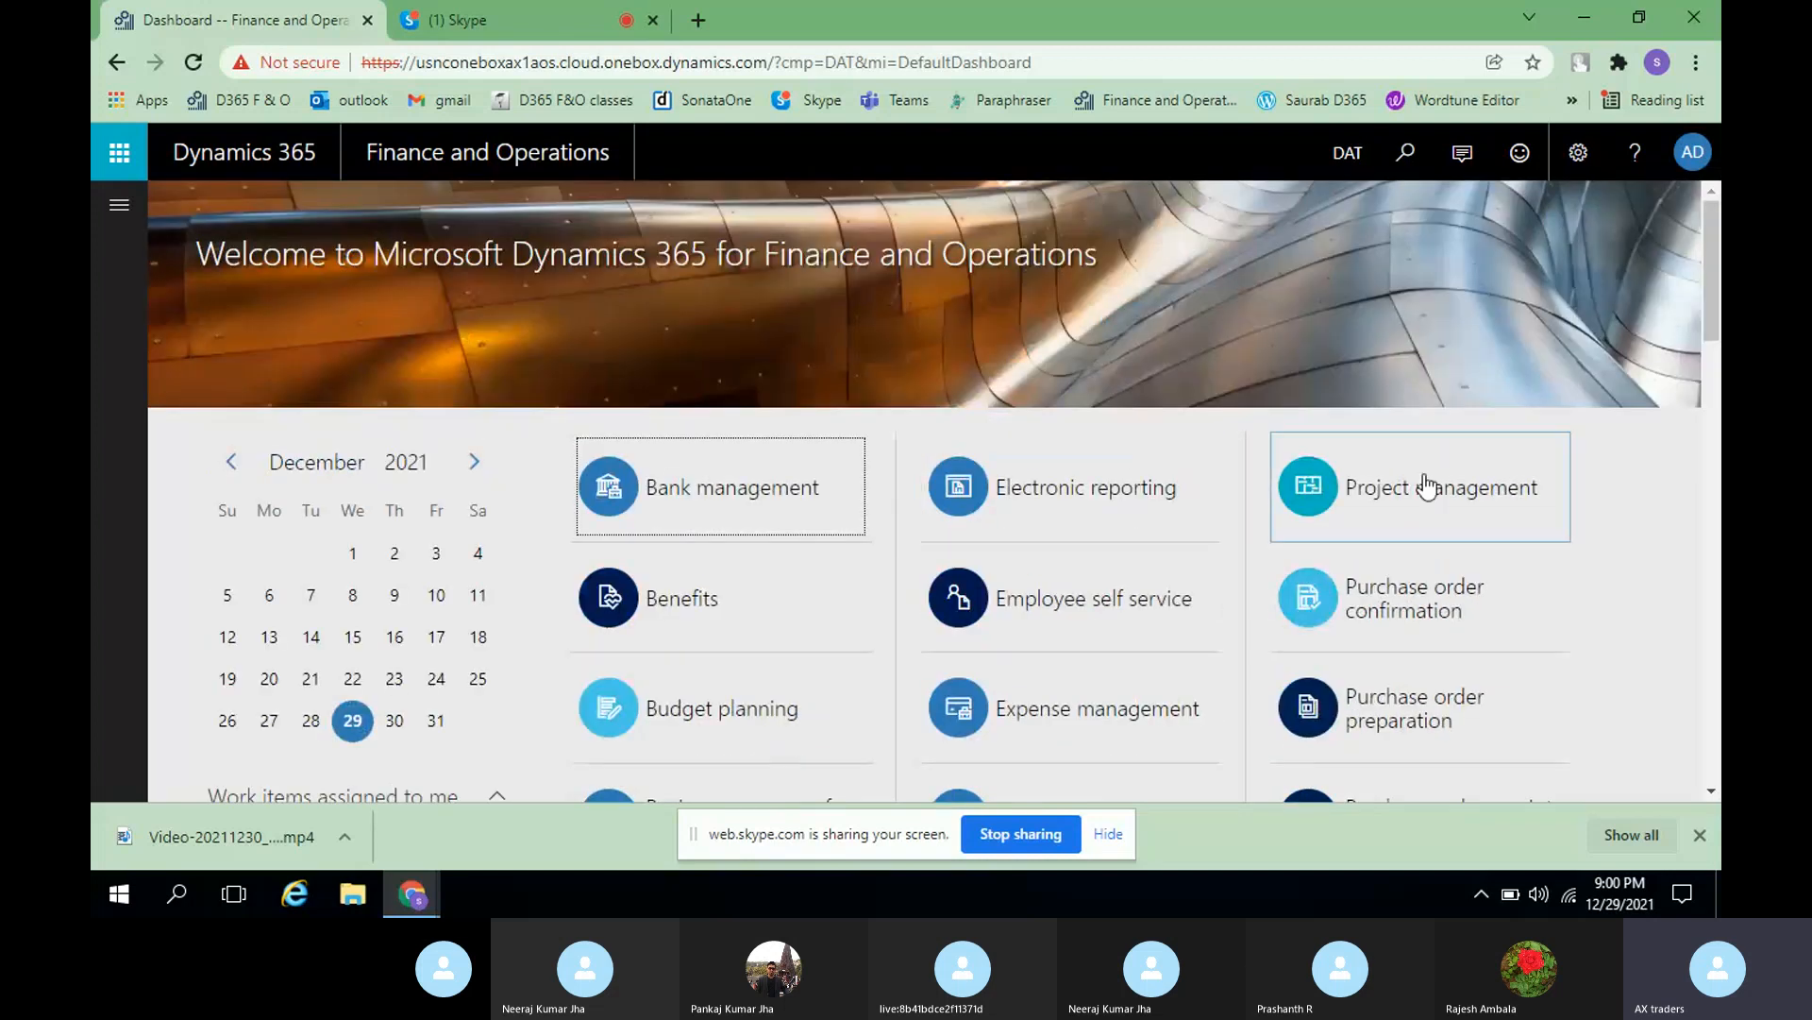
scroll(1473, 620, "down", 3)
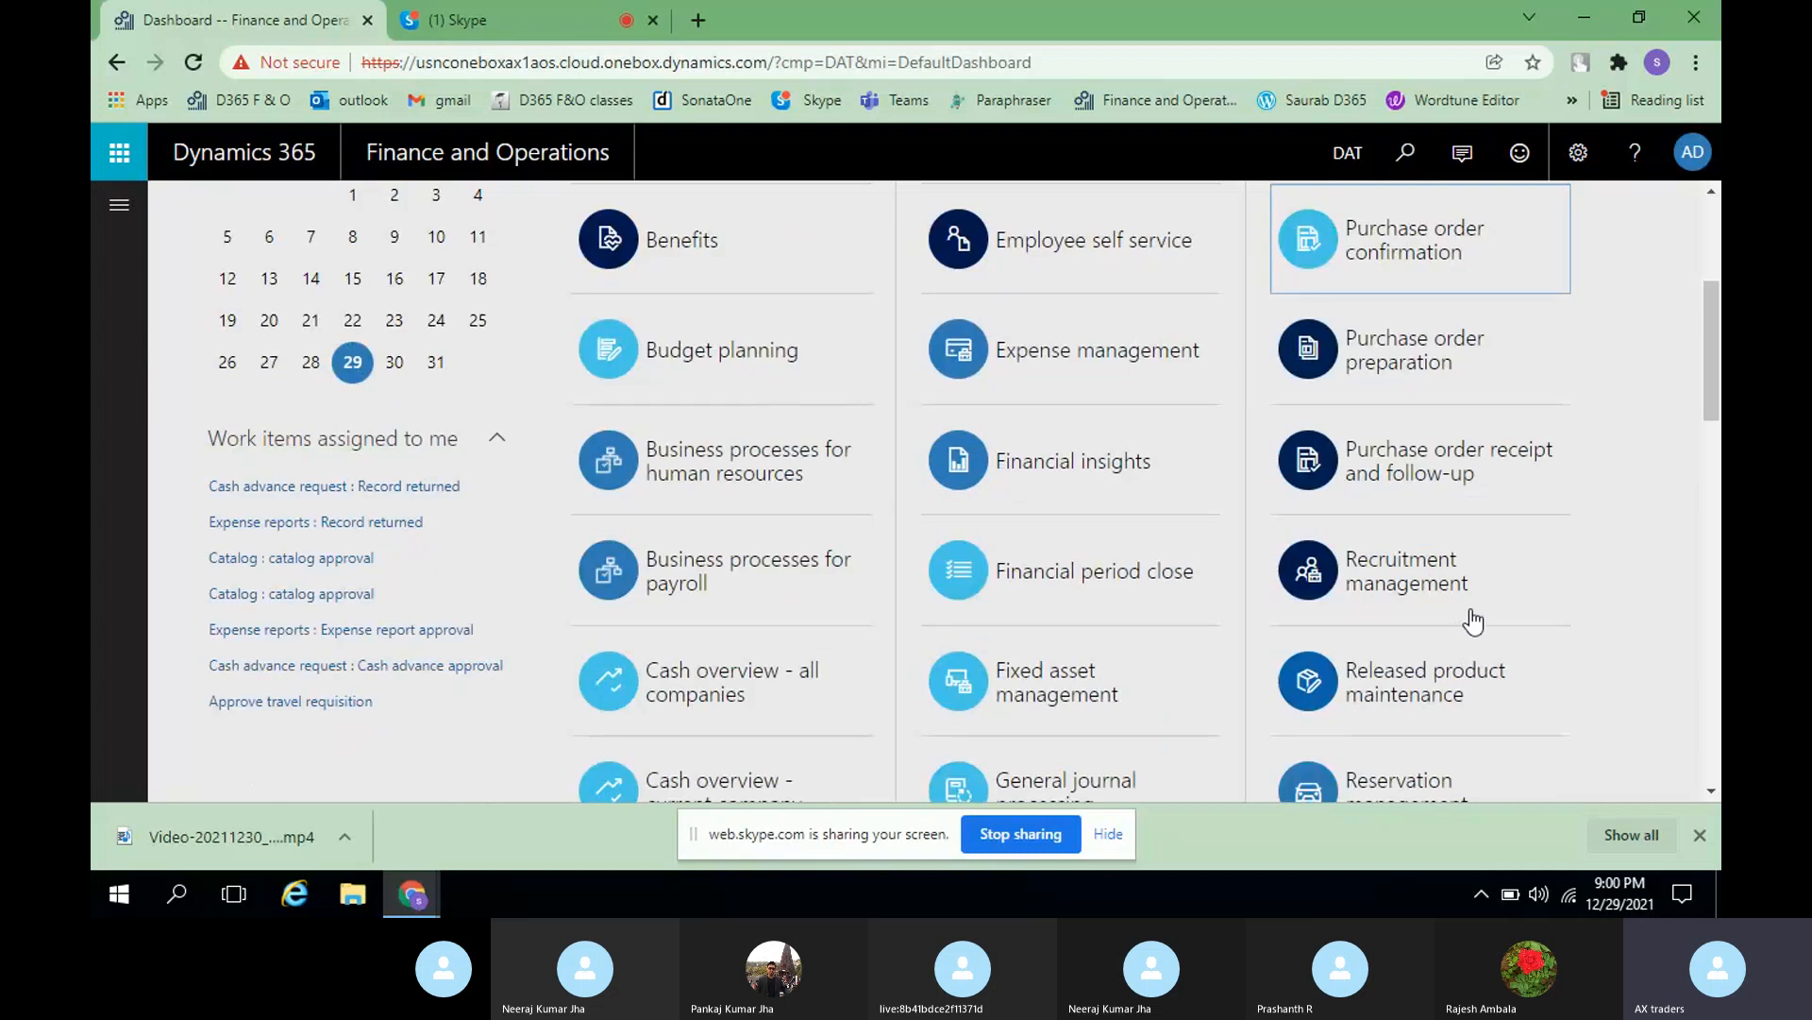
scroll(1472, 620, "down", 6)
scroll(1490, 623, "down", 6)
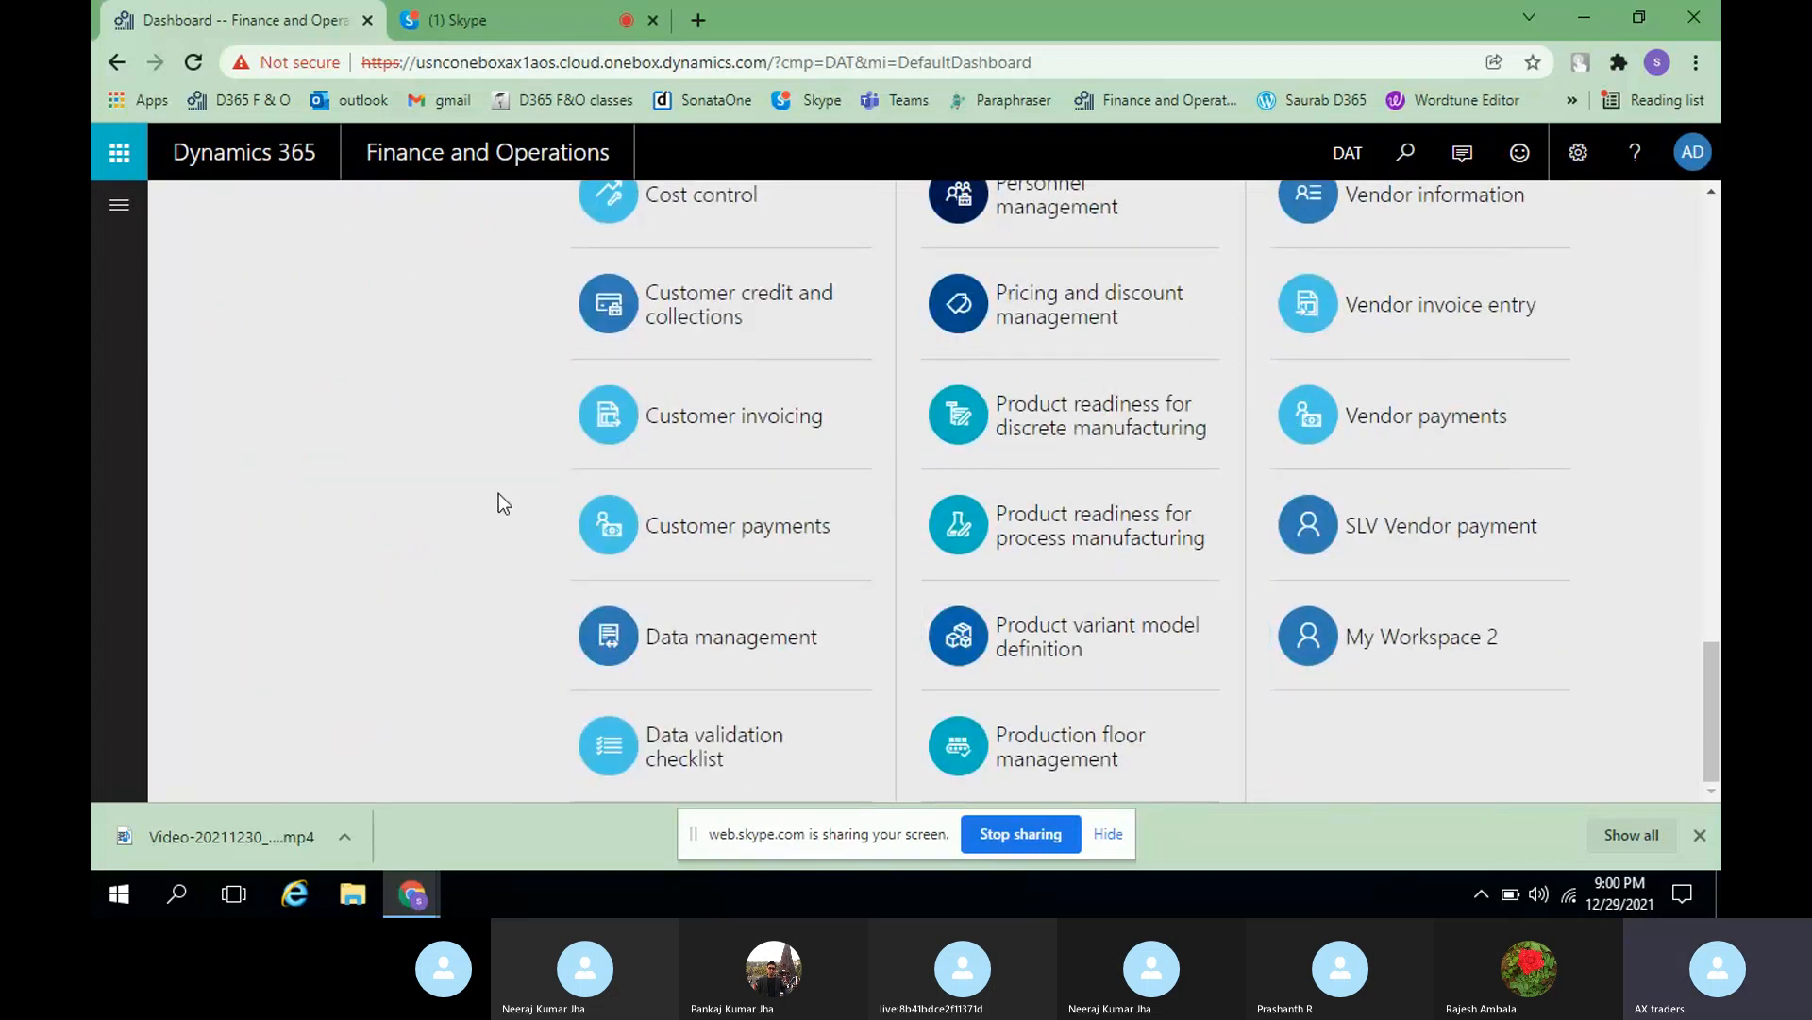
scroll(498, 493, "up", 10)
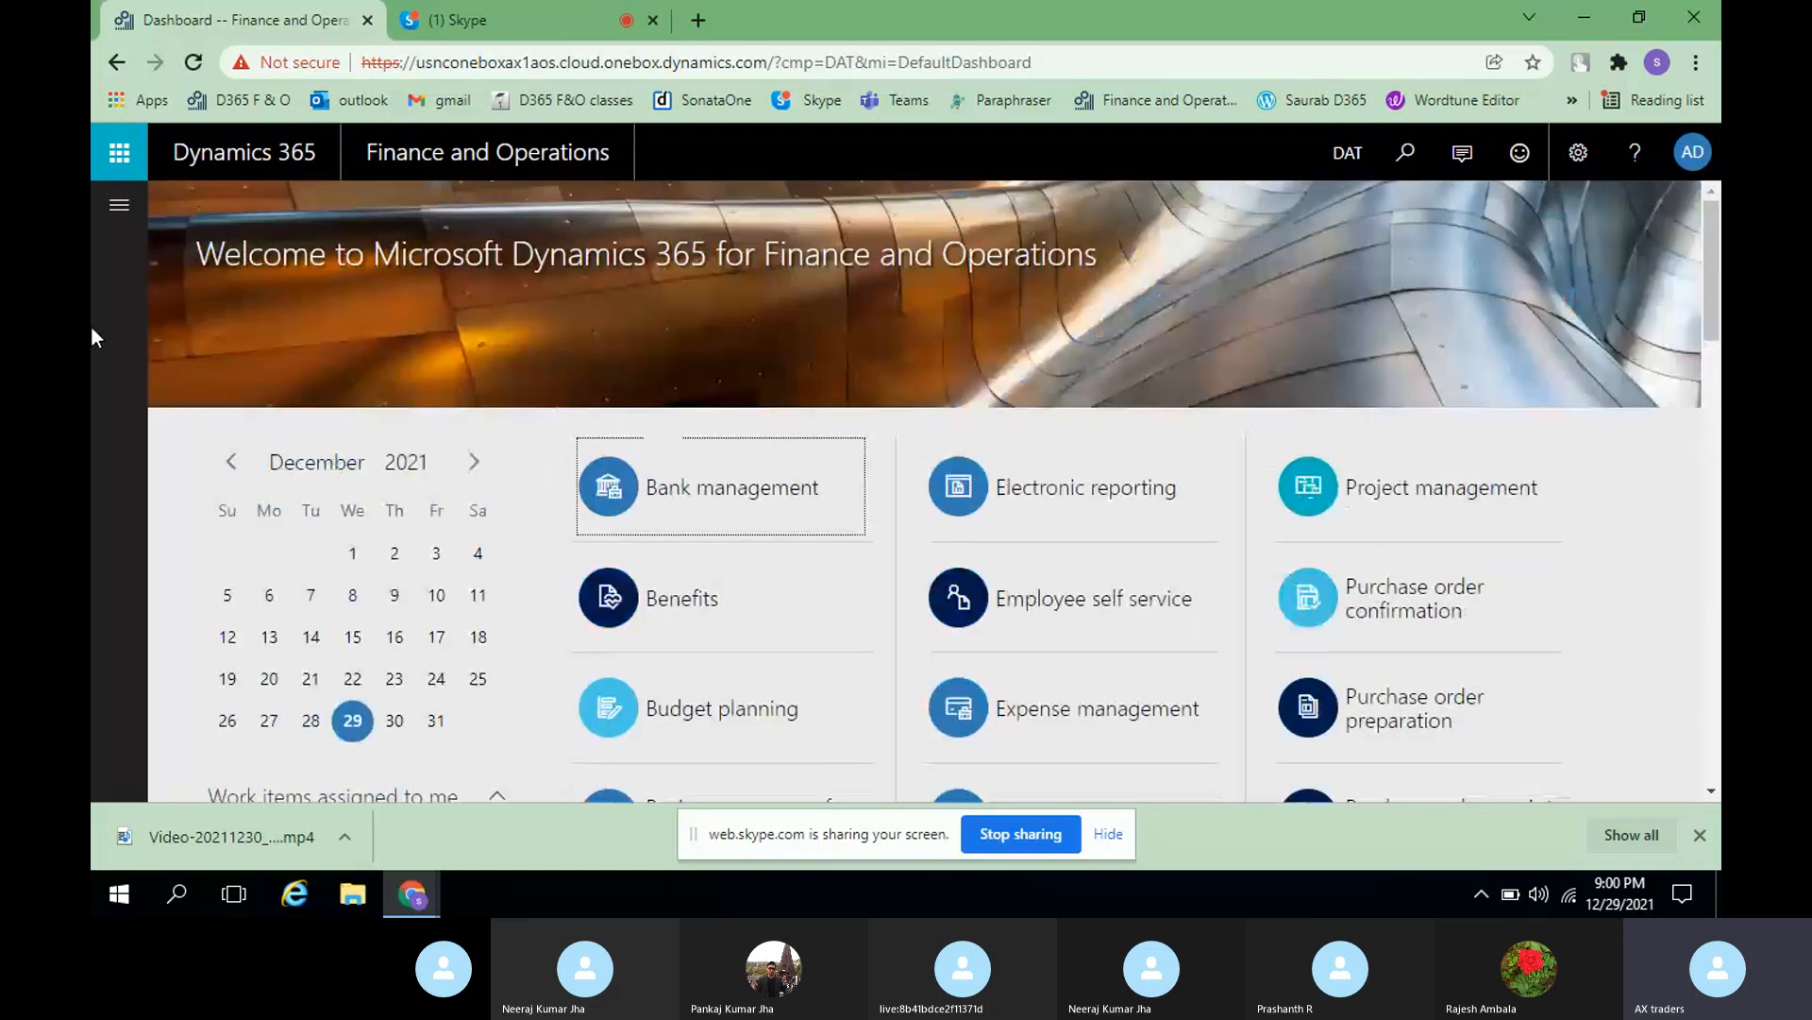
left_click(118, 219)
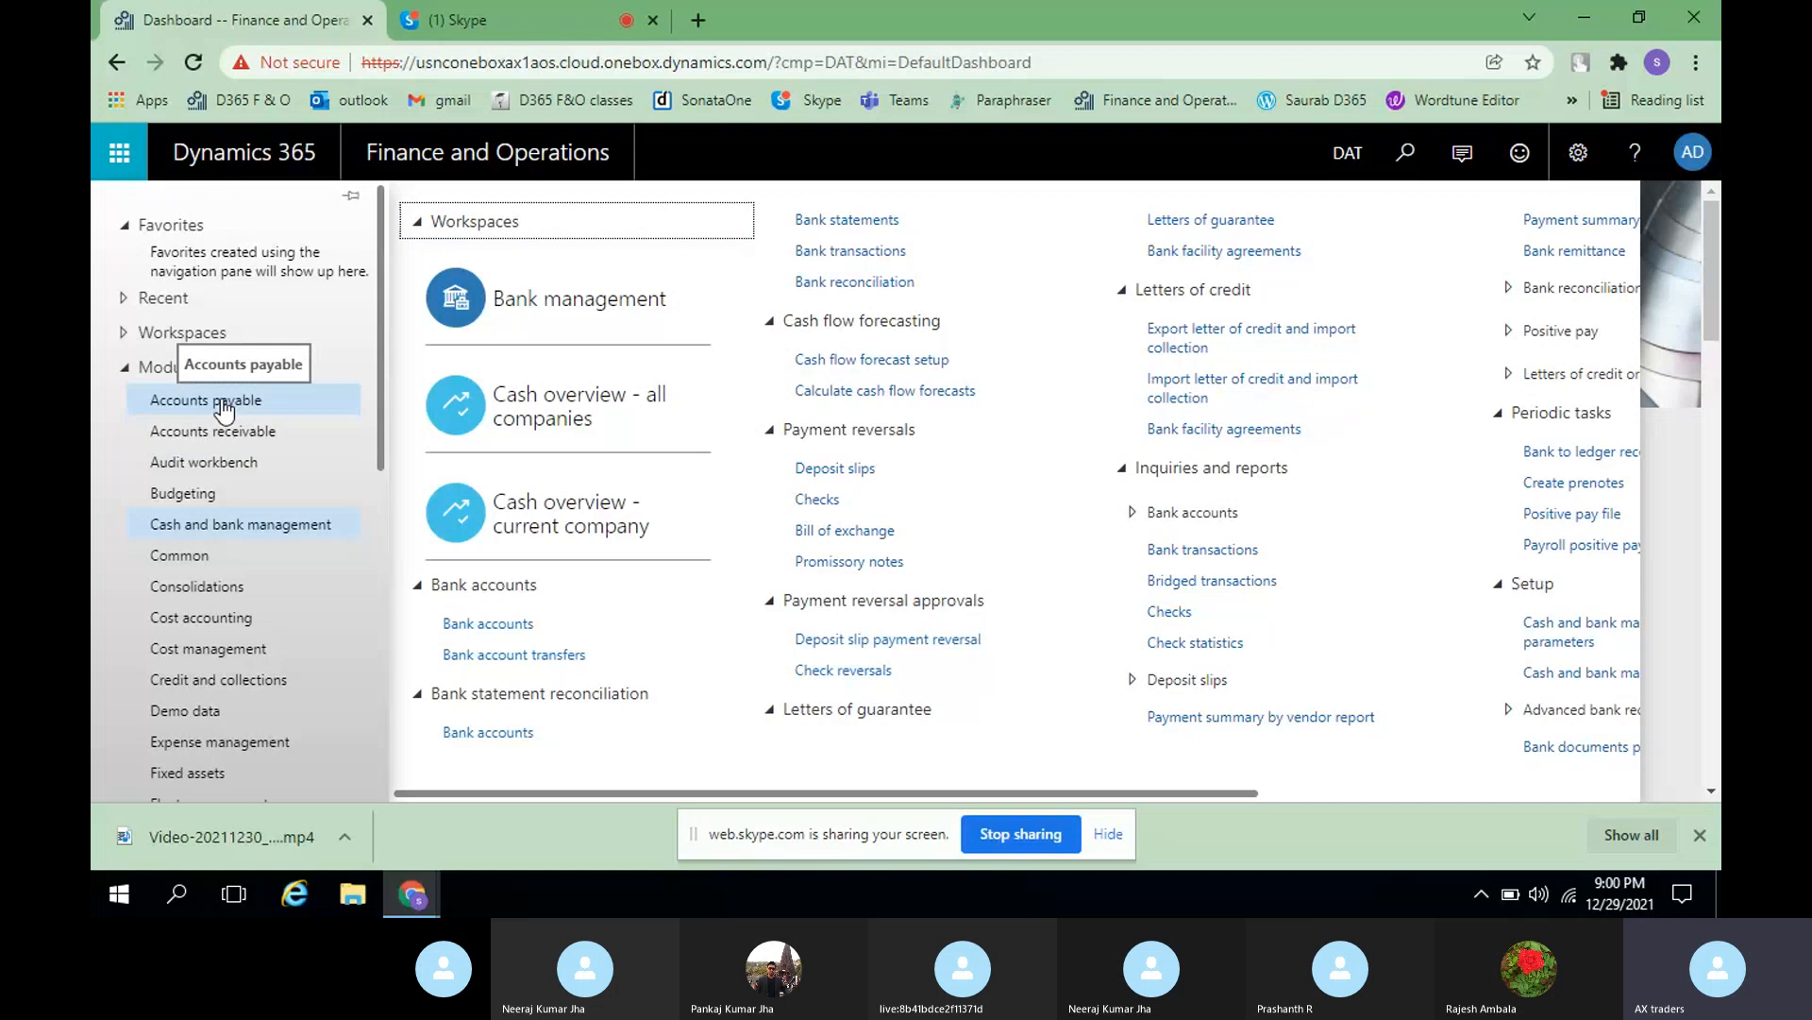
left_click(1672, 538)
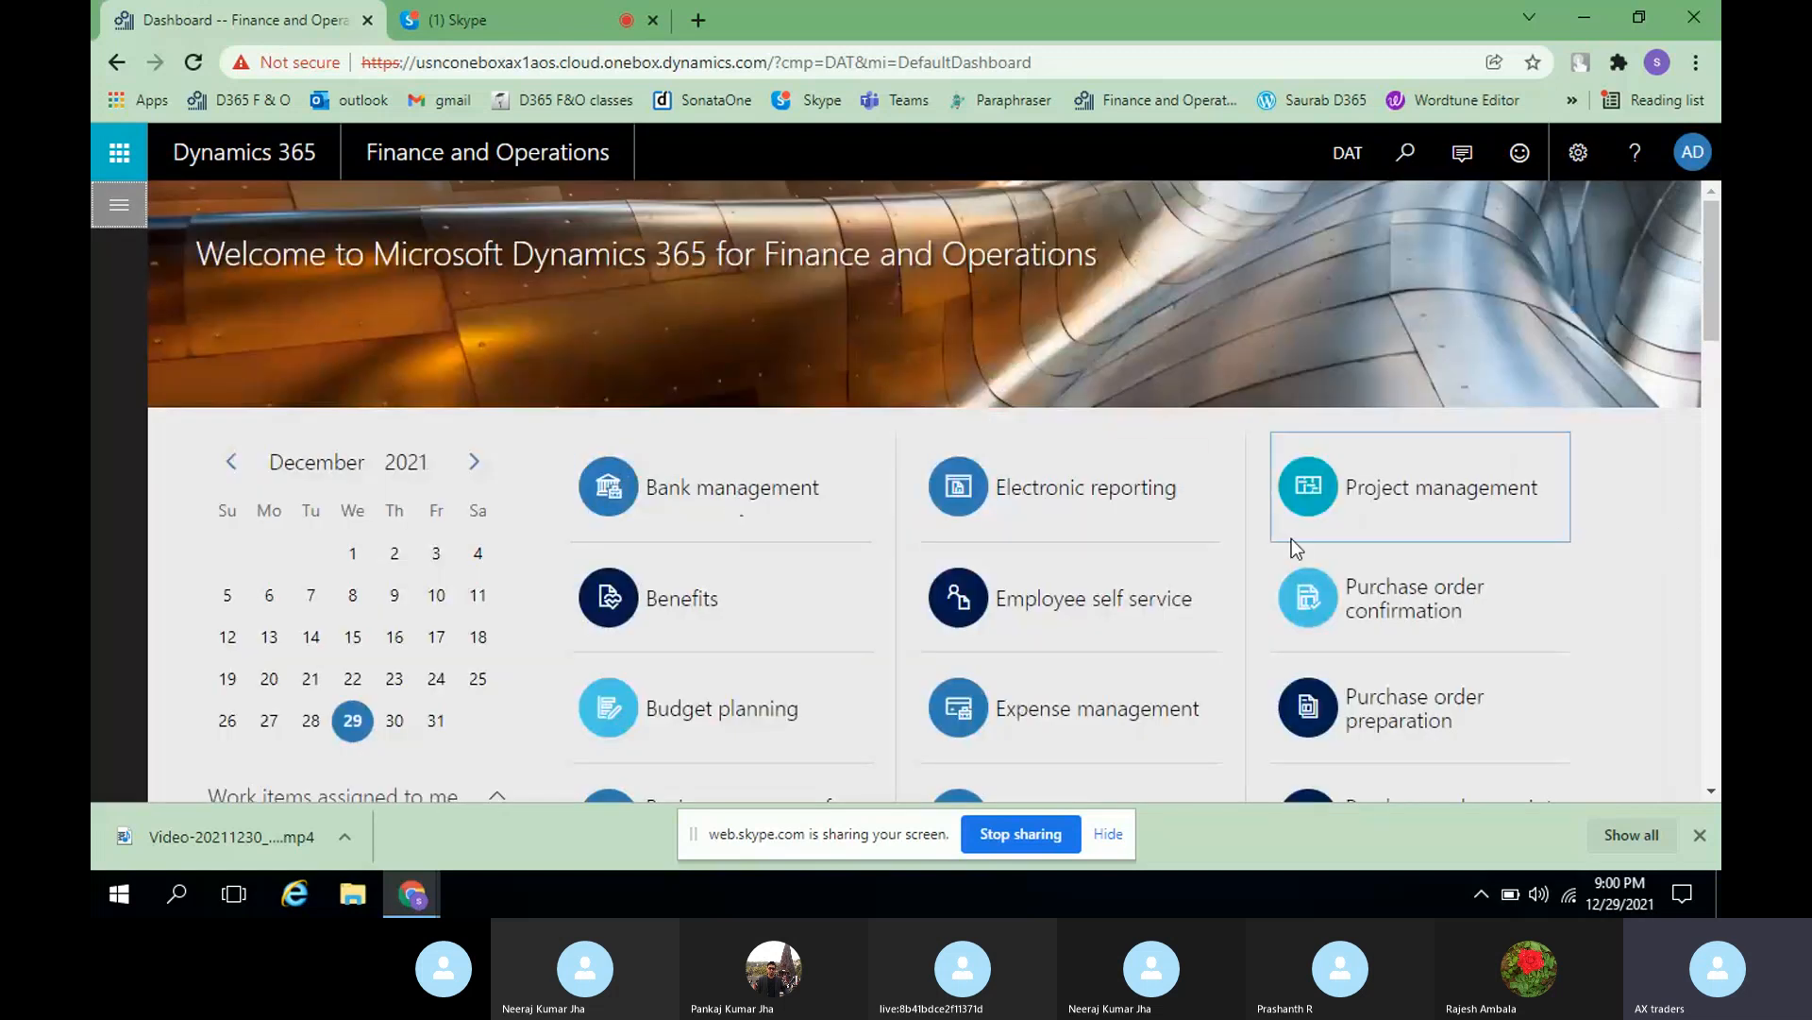
- Open the Bank management workspace once more to view its My work page
scroll(1474, 691, "down", 14)
scroll(874, 591, "up", 14)
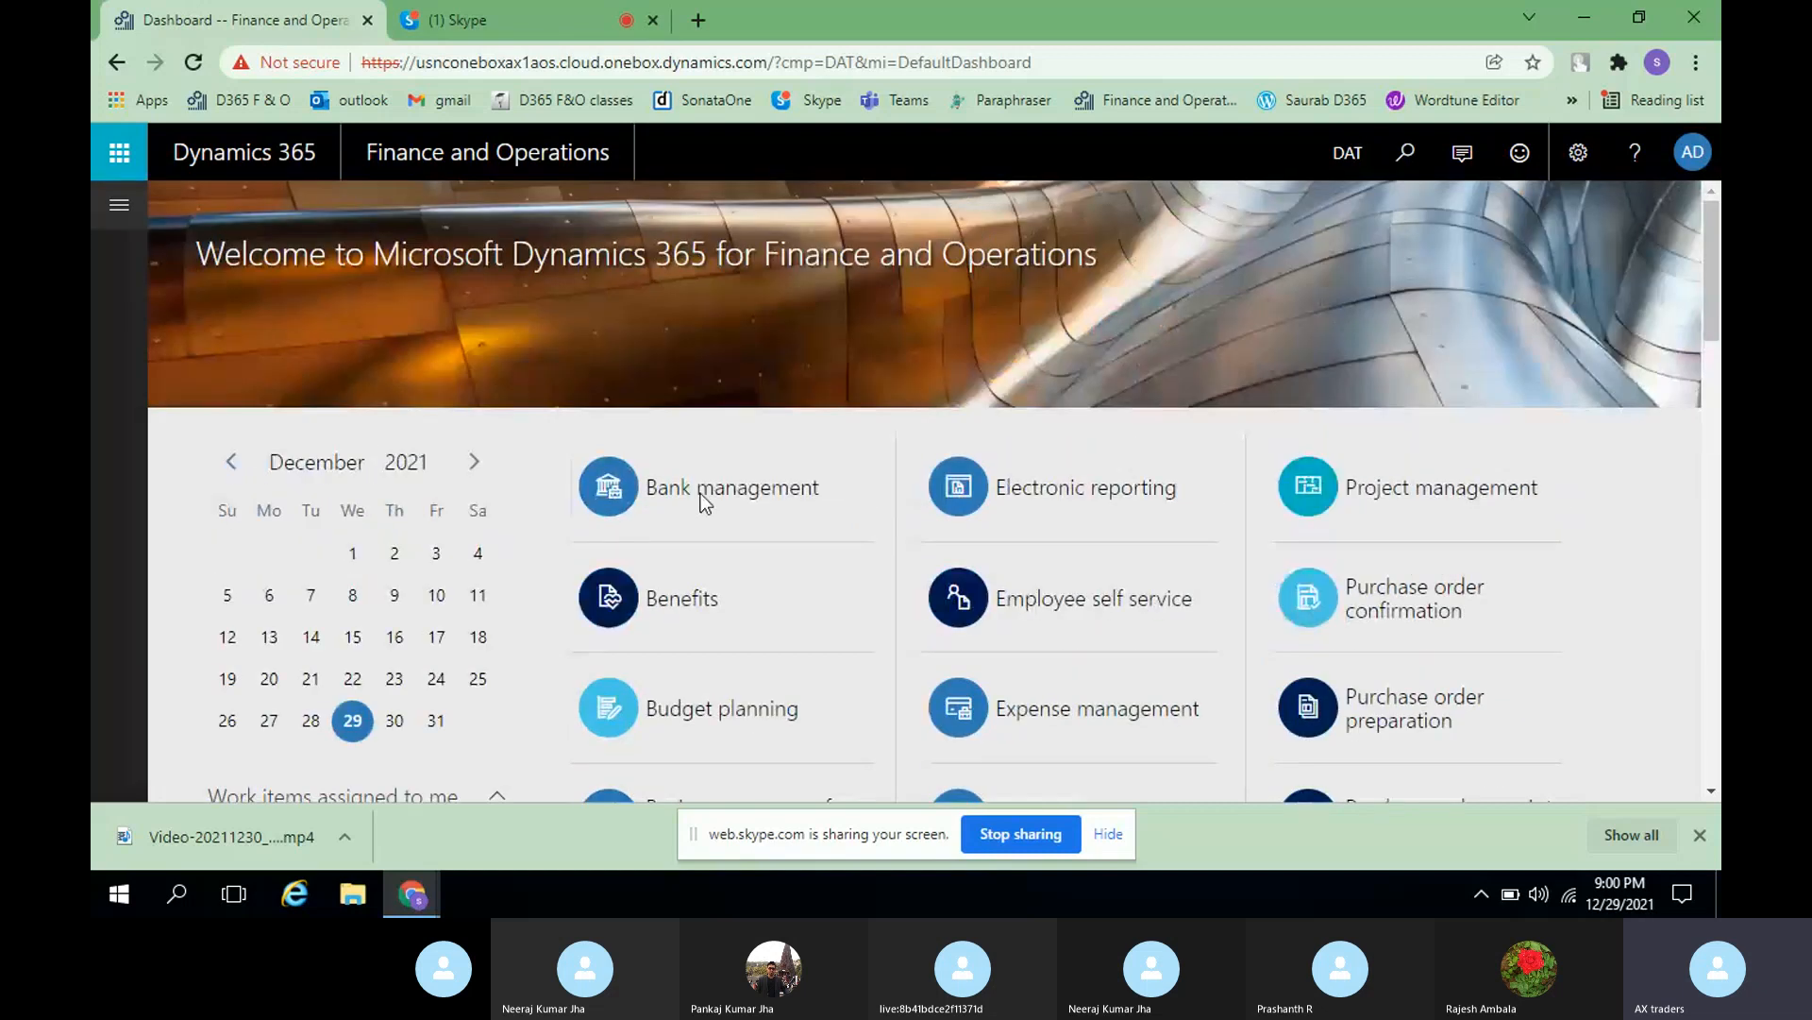
left_click(700, 492)
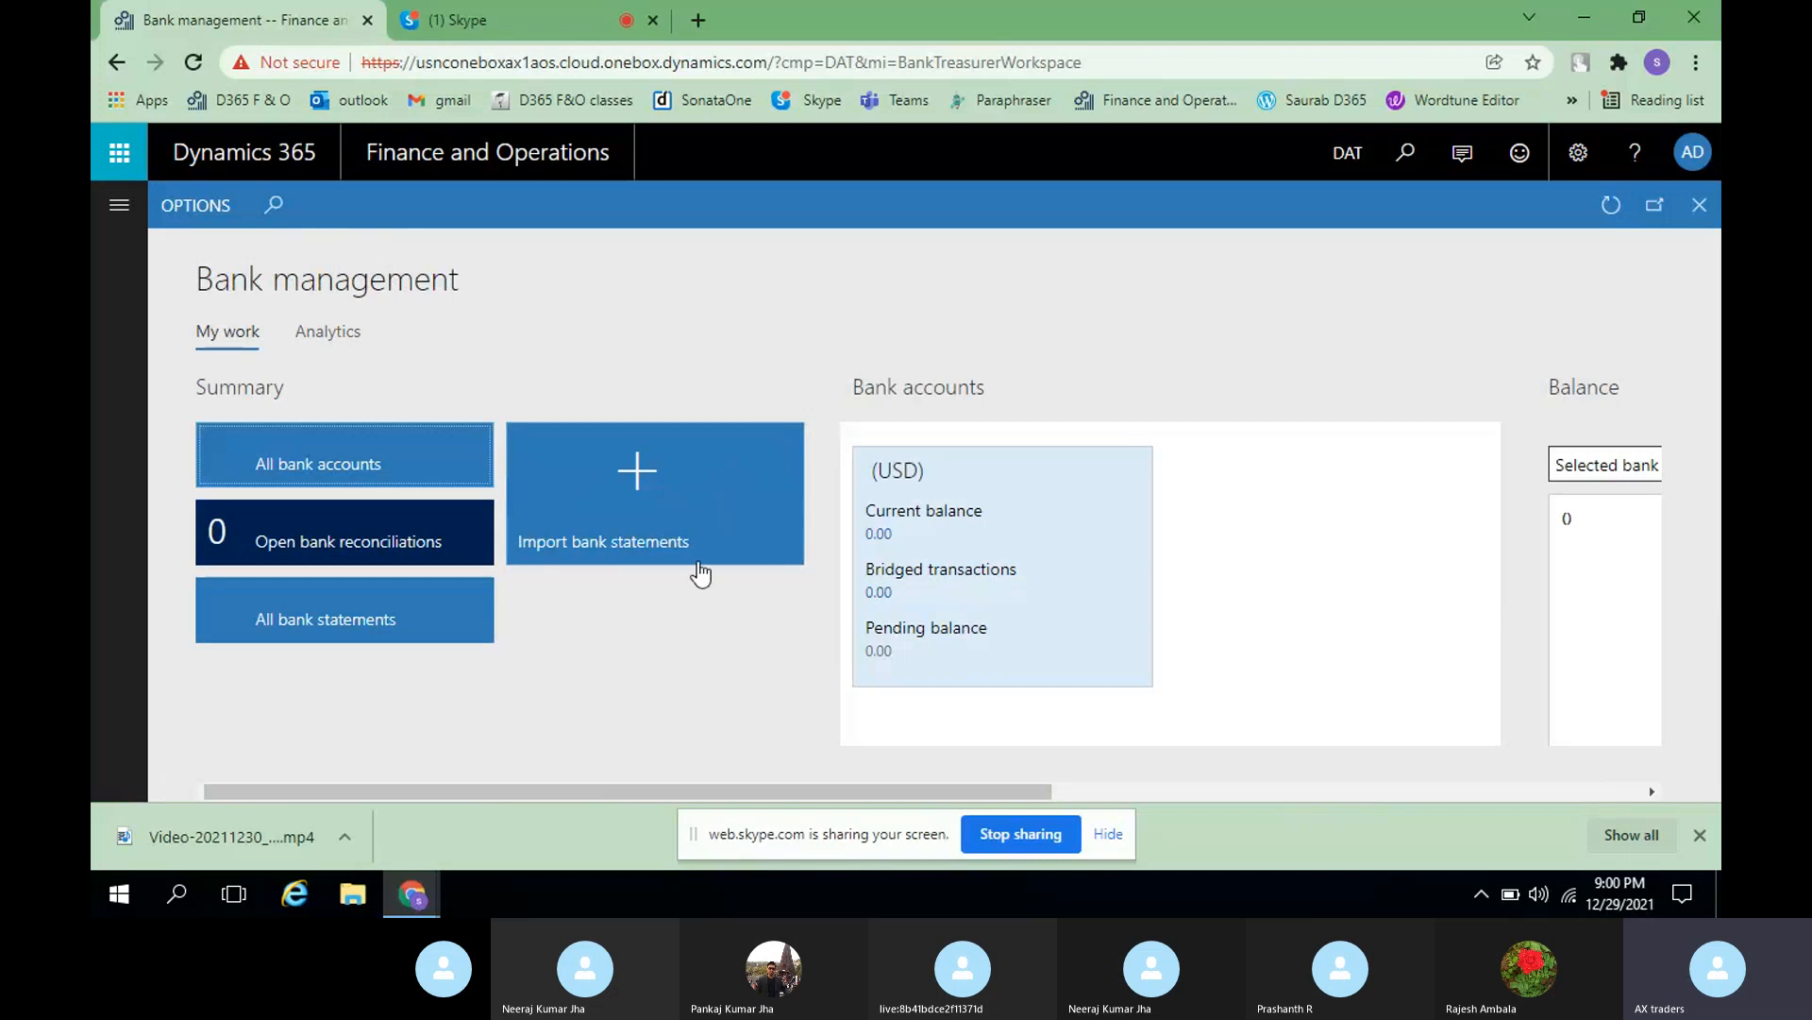
- Close the Bank management workspace and find the My Workspace 2 tile among the dashboard's workspace tiles
left_click(1700, 206)
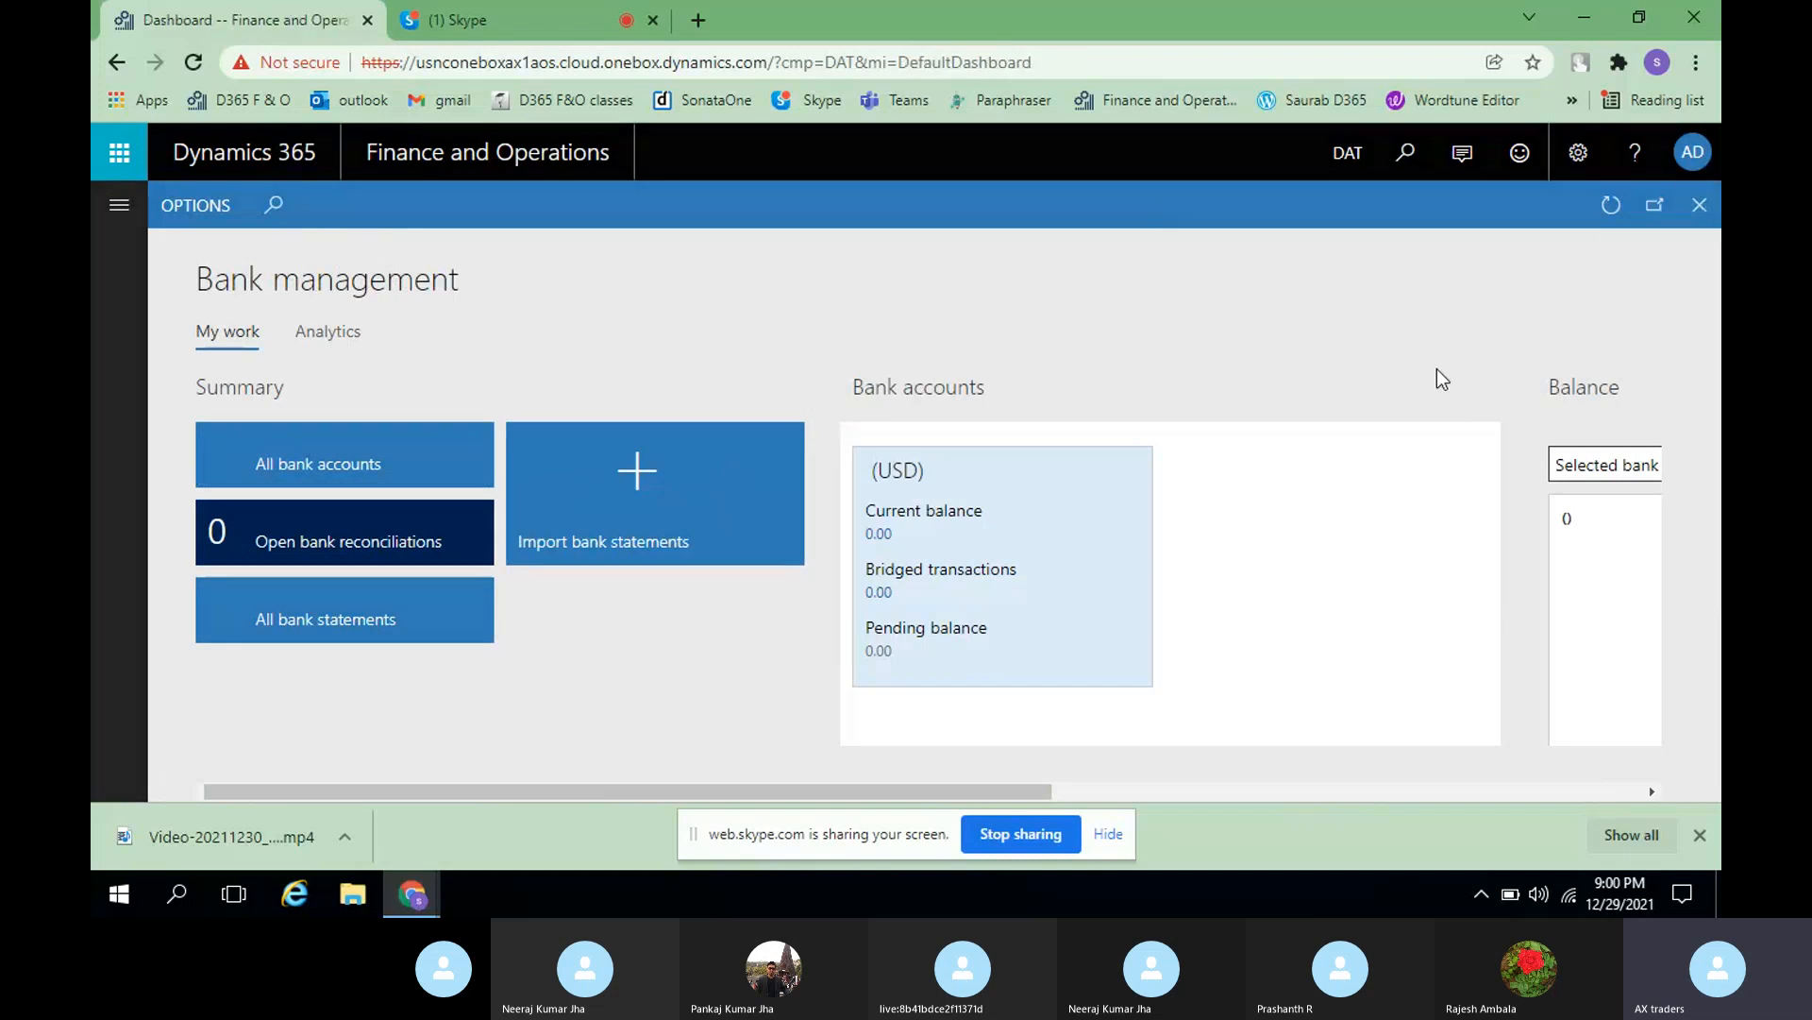
scroll(1479, 585, "down", 5)
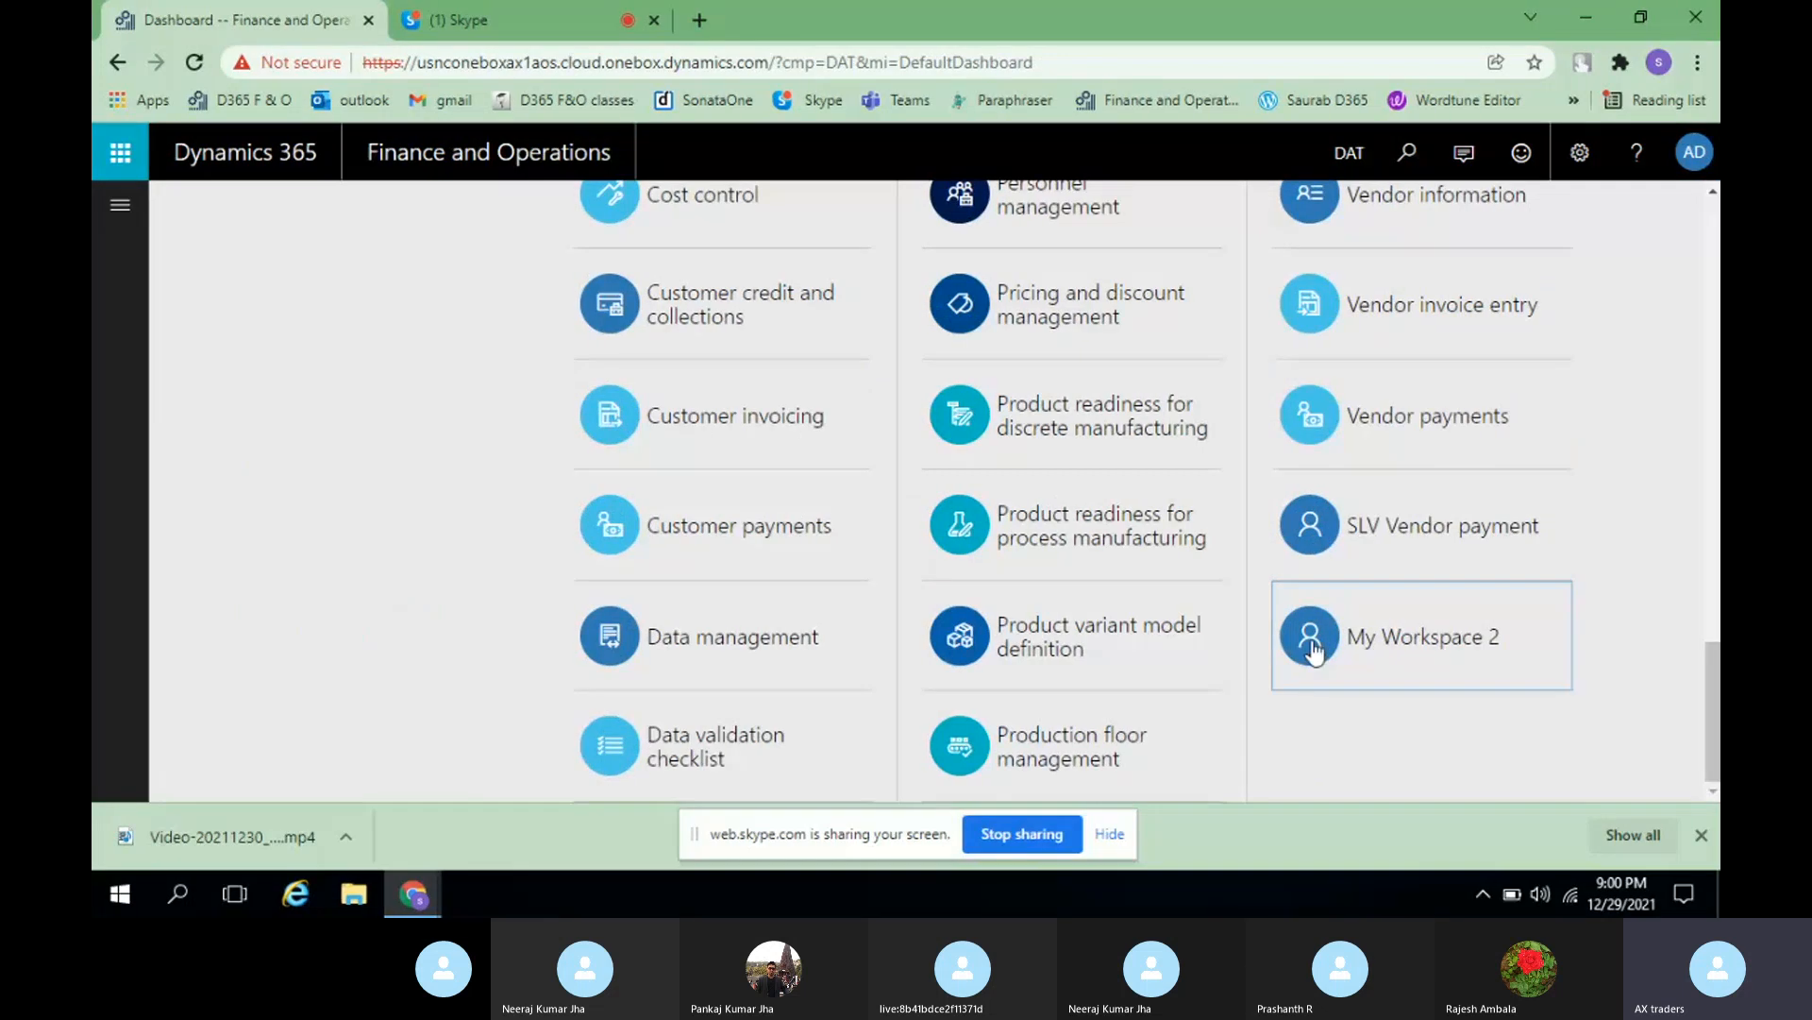
scroll(1472, 661, "up", 2)
scroll(1453, 647, "down", 2)
- View the personalization settings of the My Workspace 2 tile, and bring up the form personalization toolbar before closing it
left_click(1438, 635)
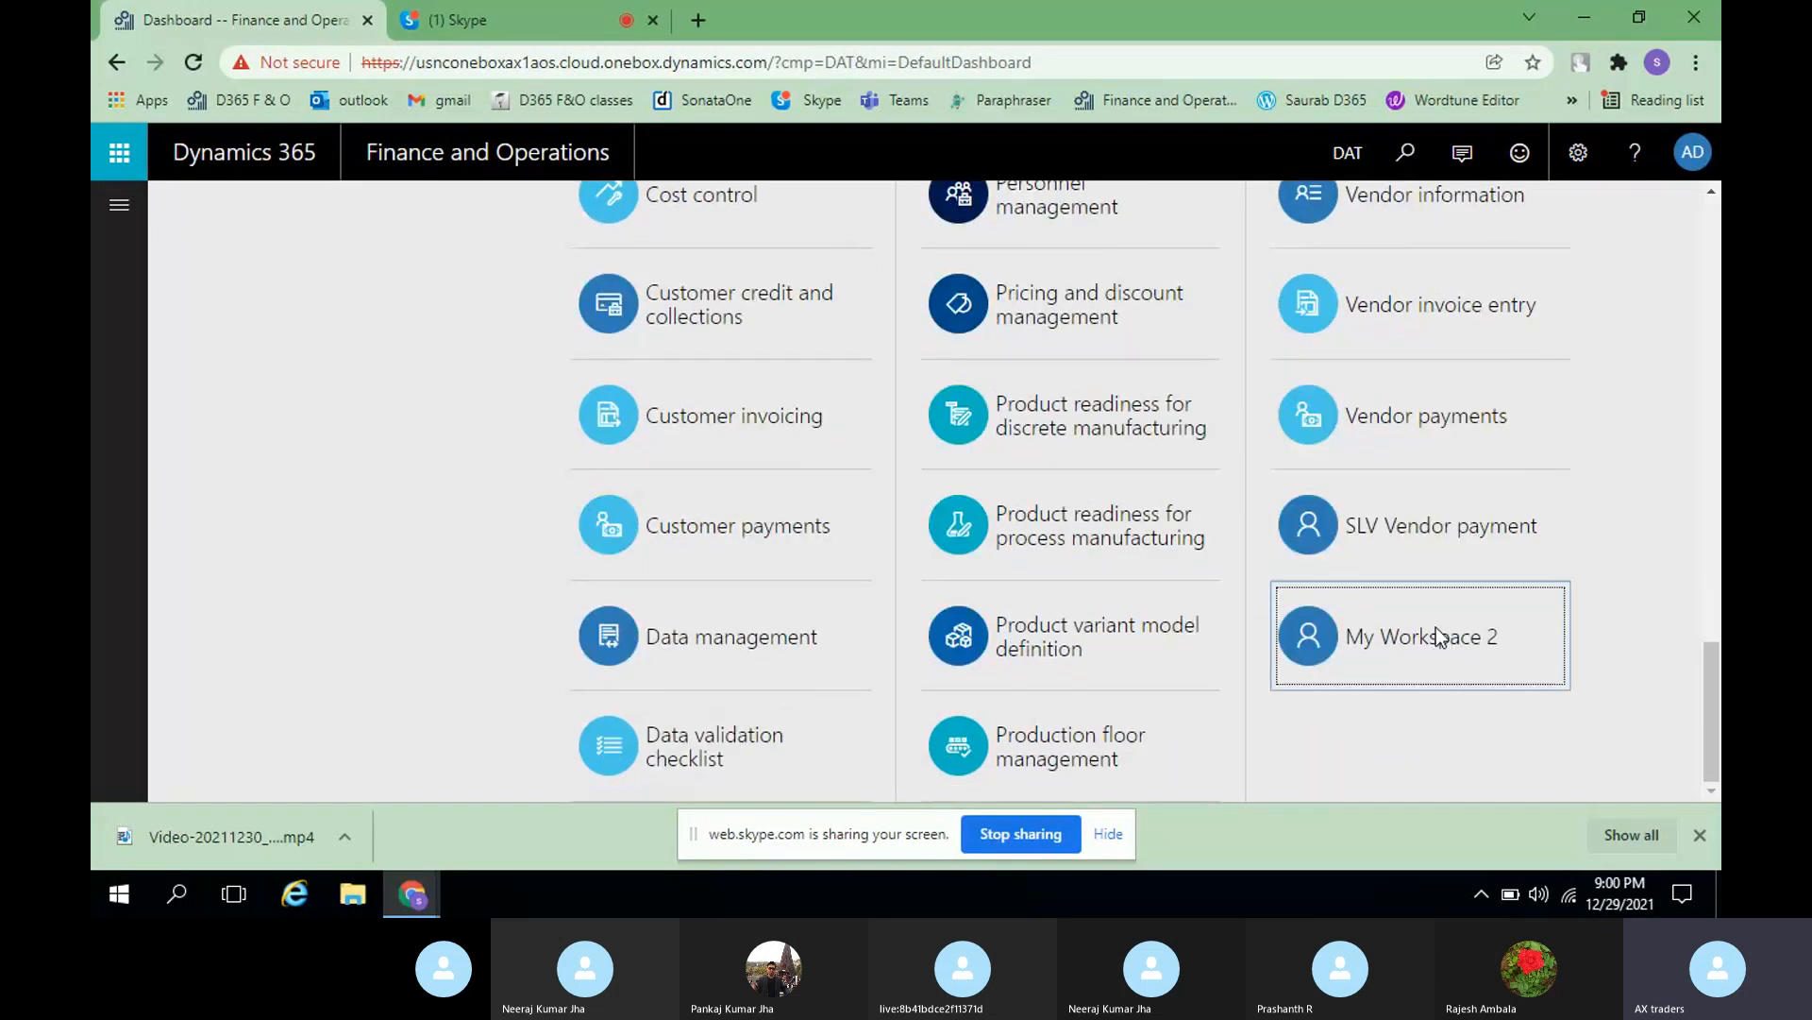
right_click(1439, 635)
left_click(1558, 689)
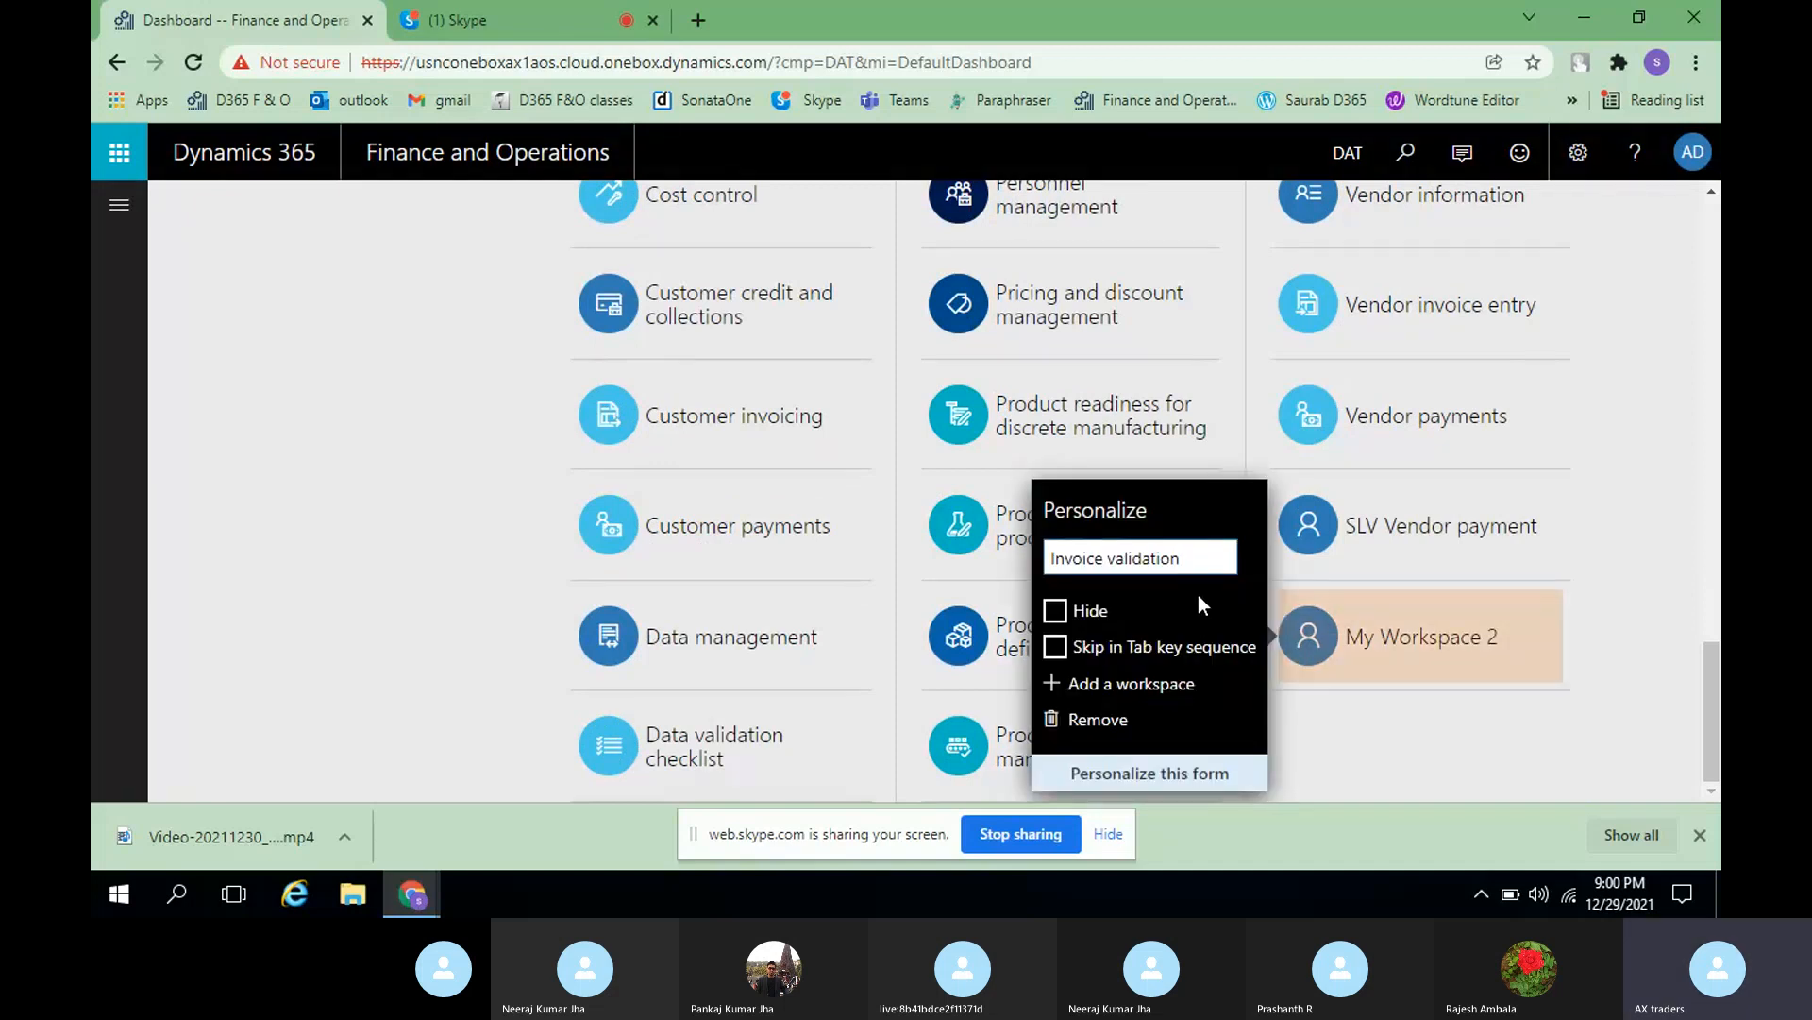
left_click(1203, 561)
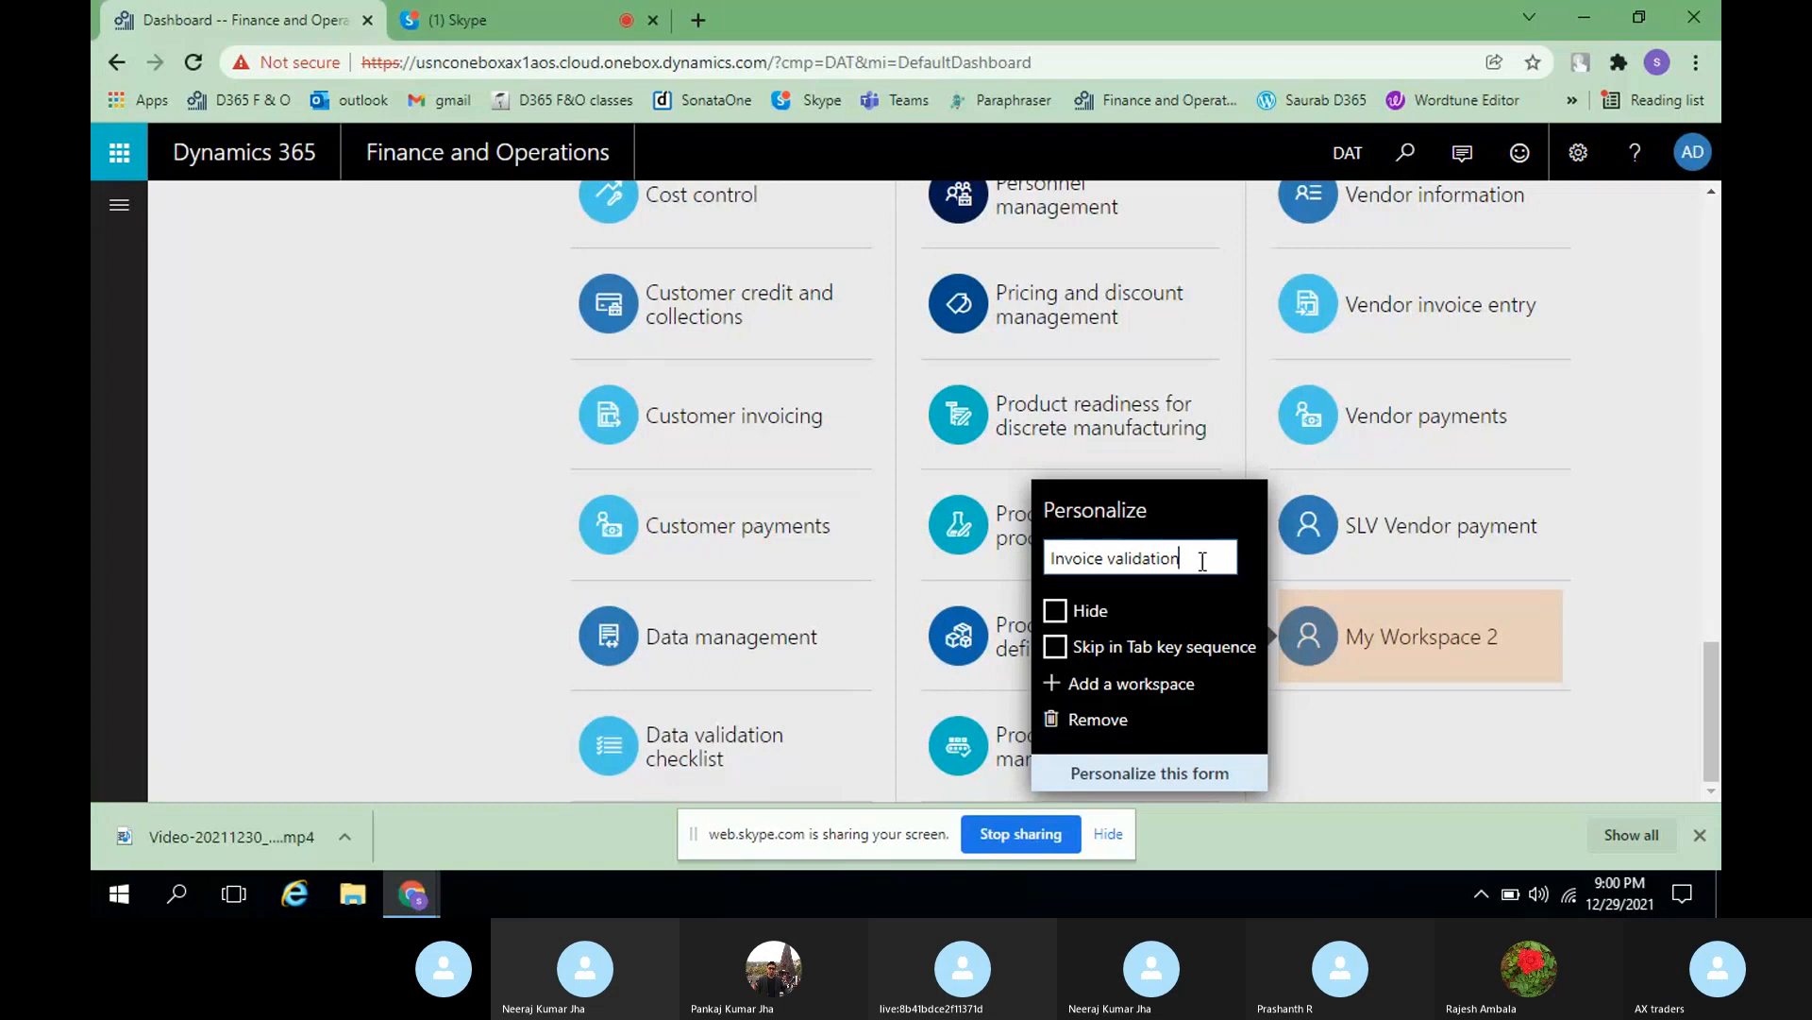
left_click(1164, 776)
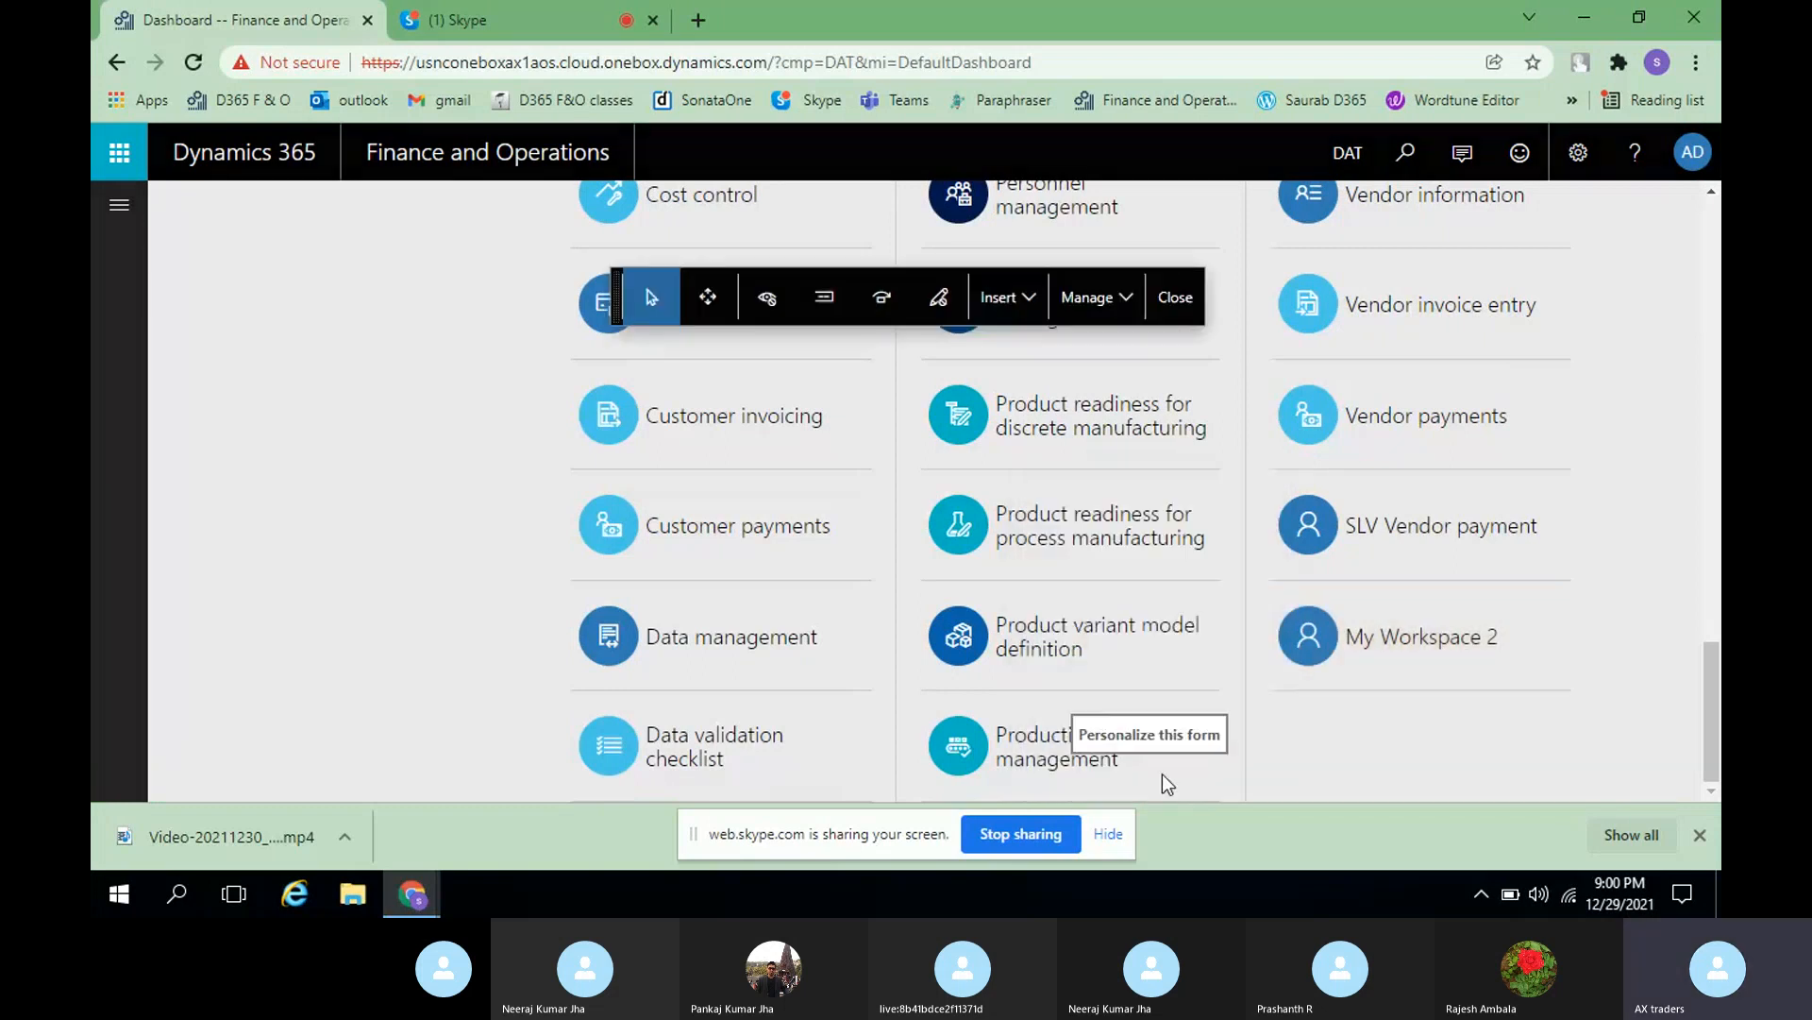
left_click(1175, 298)
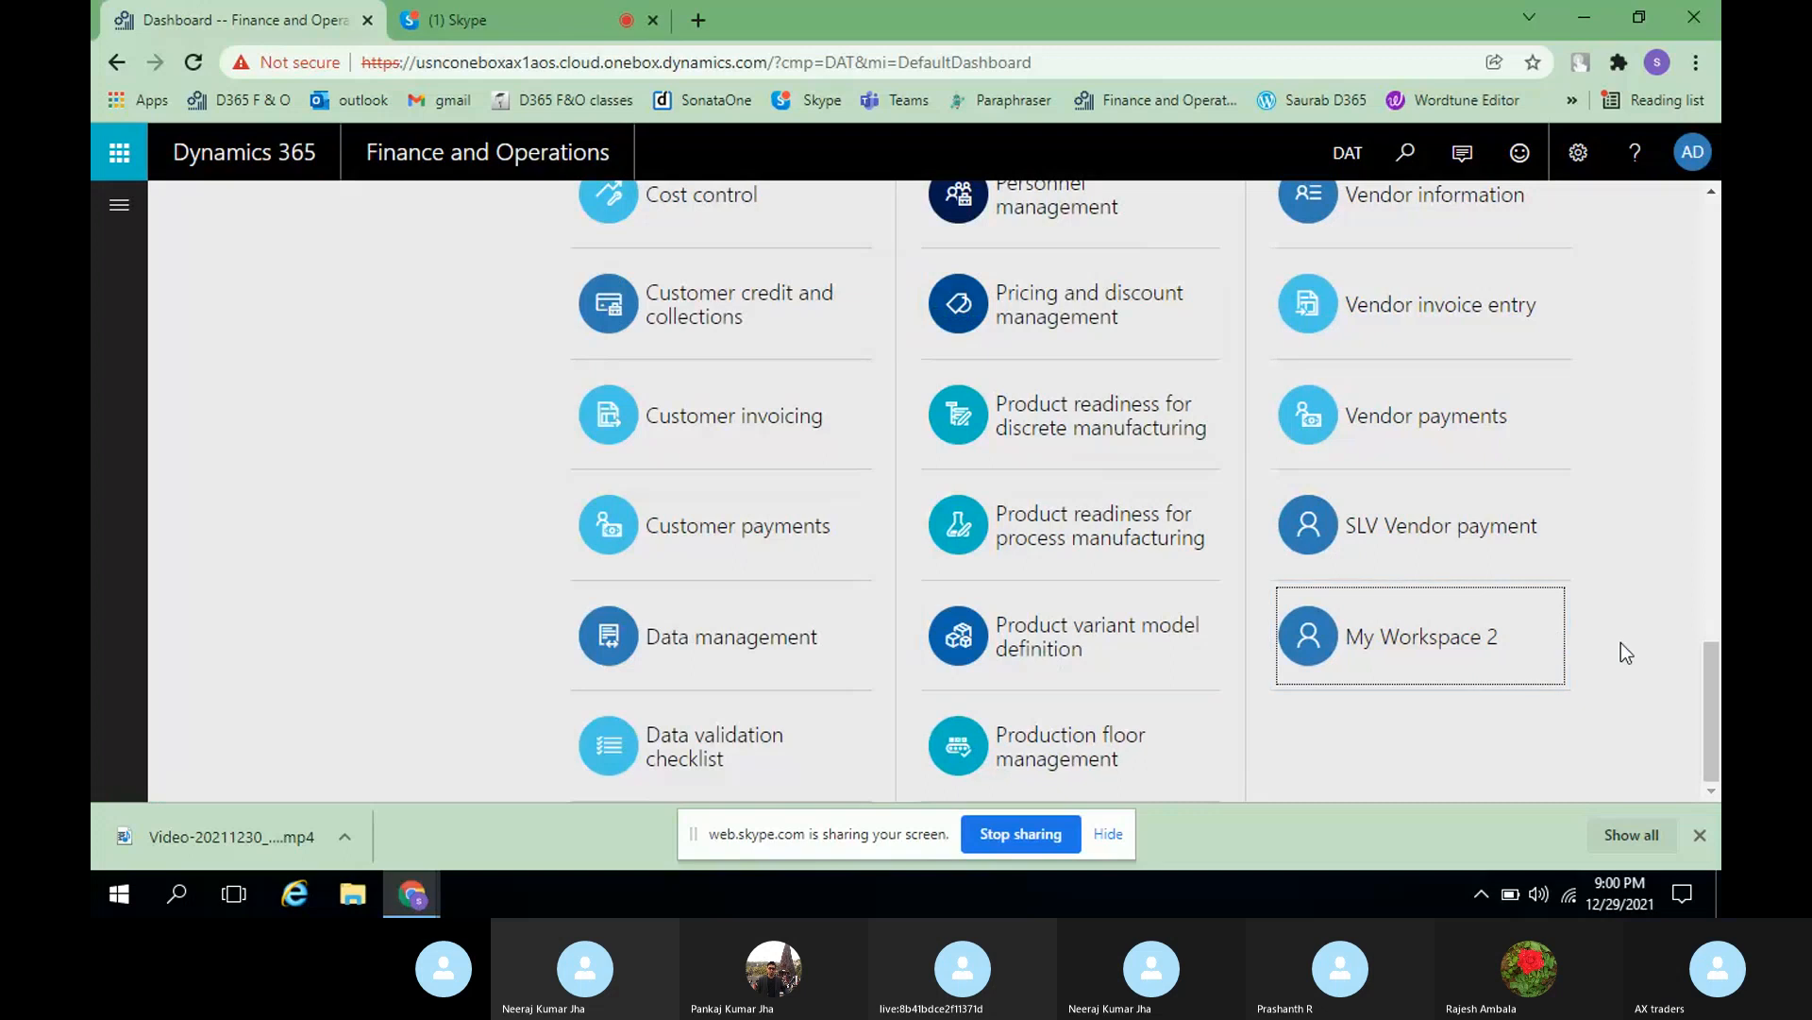
- Try to insert a field on the My Workspace 2 tile through form personalization, and close the personalization toolbar
scroll(1616, 642, "up", 3)
scroll(1618, 636, "up", 2)
scroll(1618, 635, "down", 5)
right_click(1472, 644)
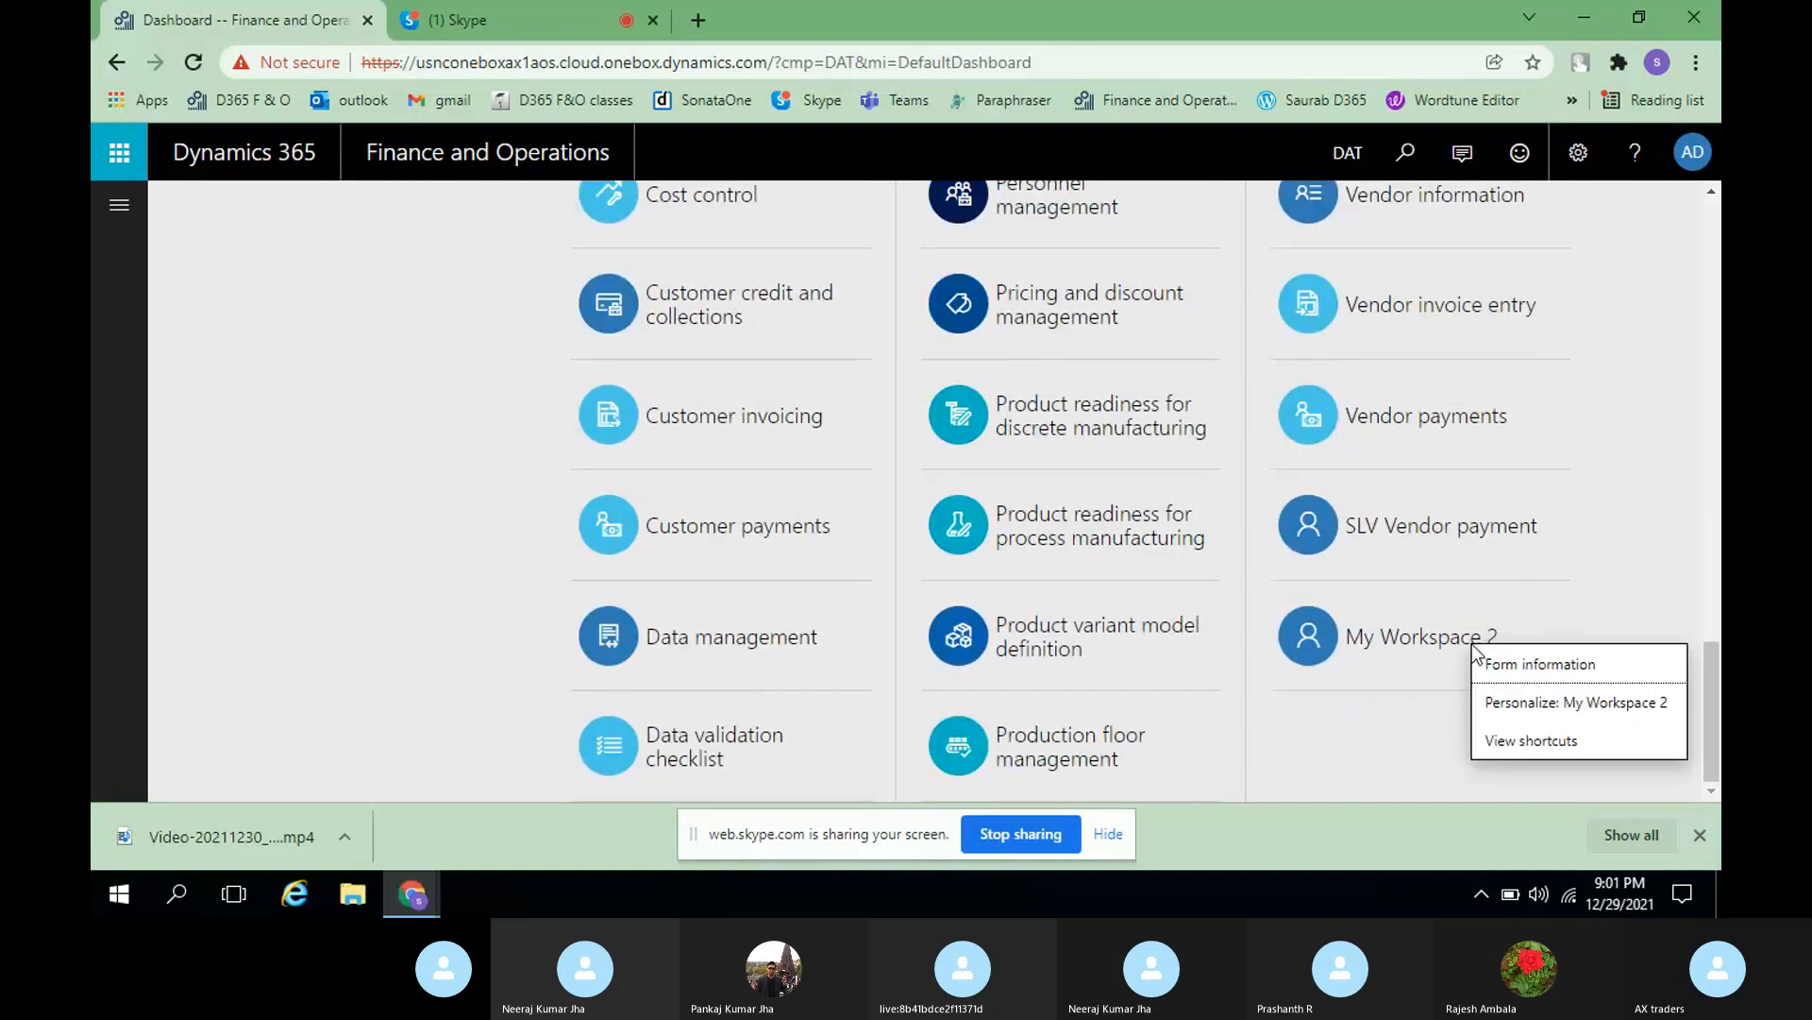
left_click(1556, 702)
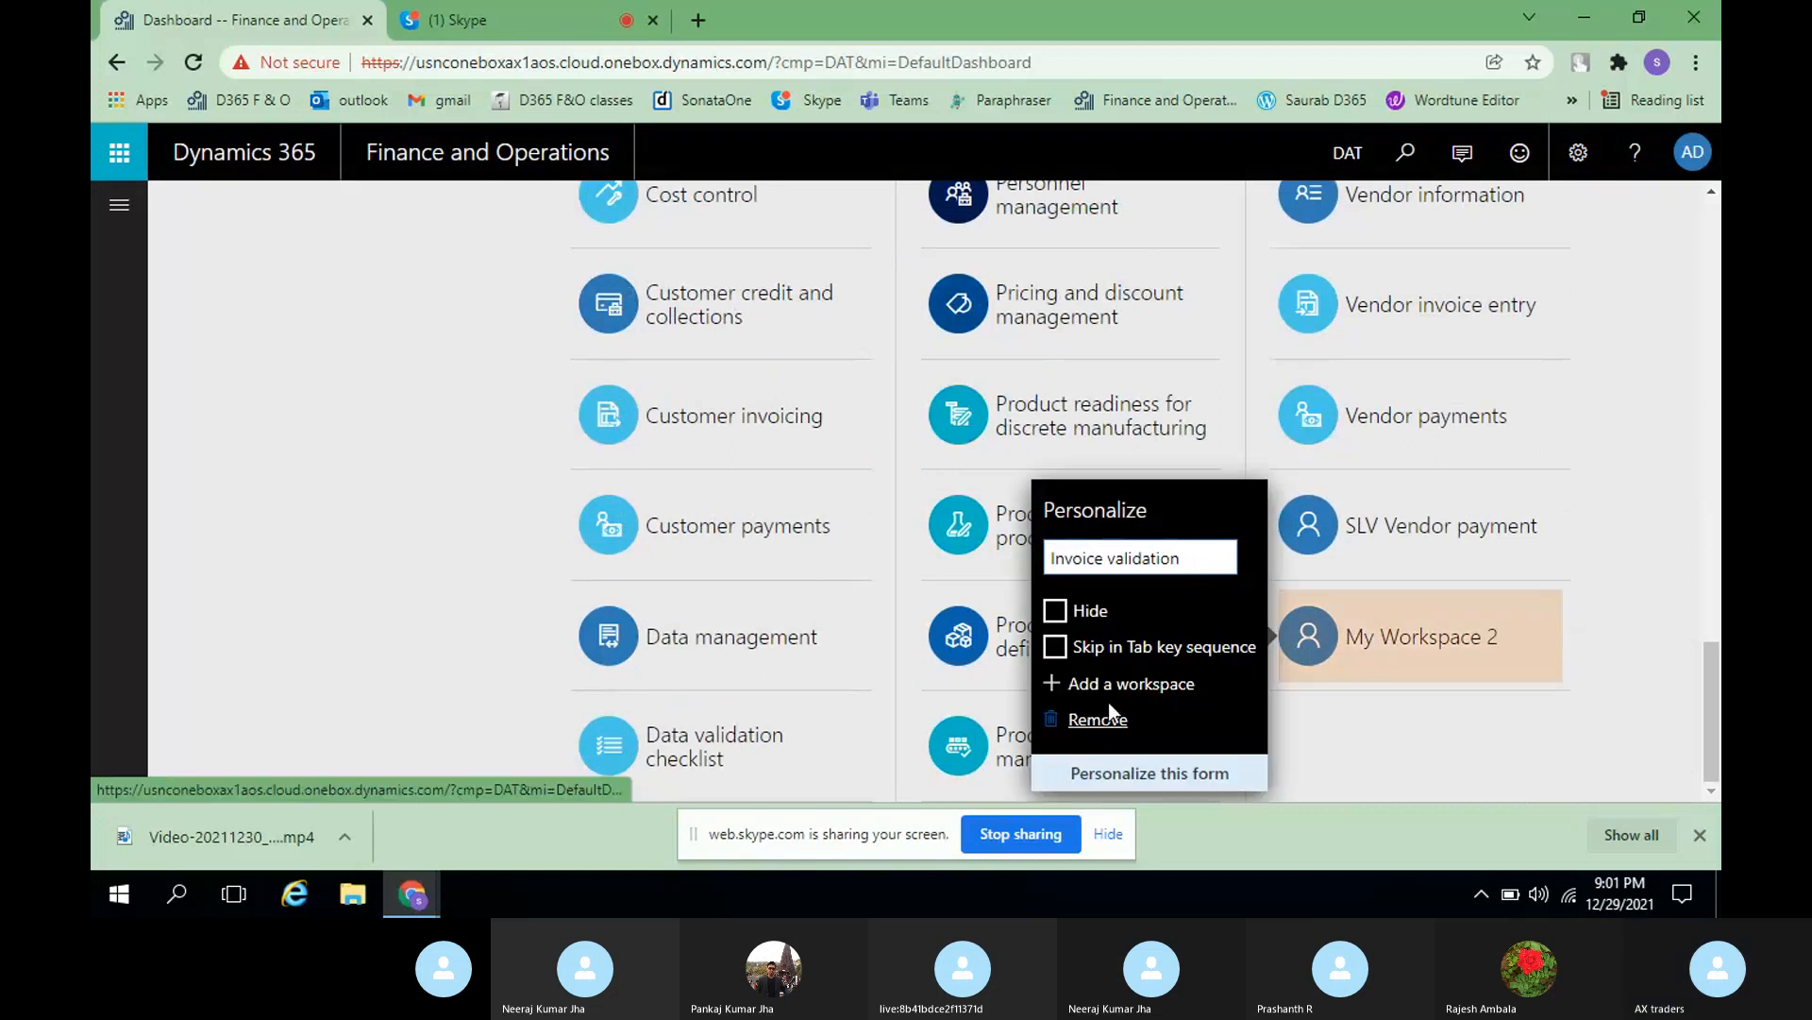
left_click(1149, 776)
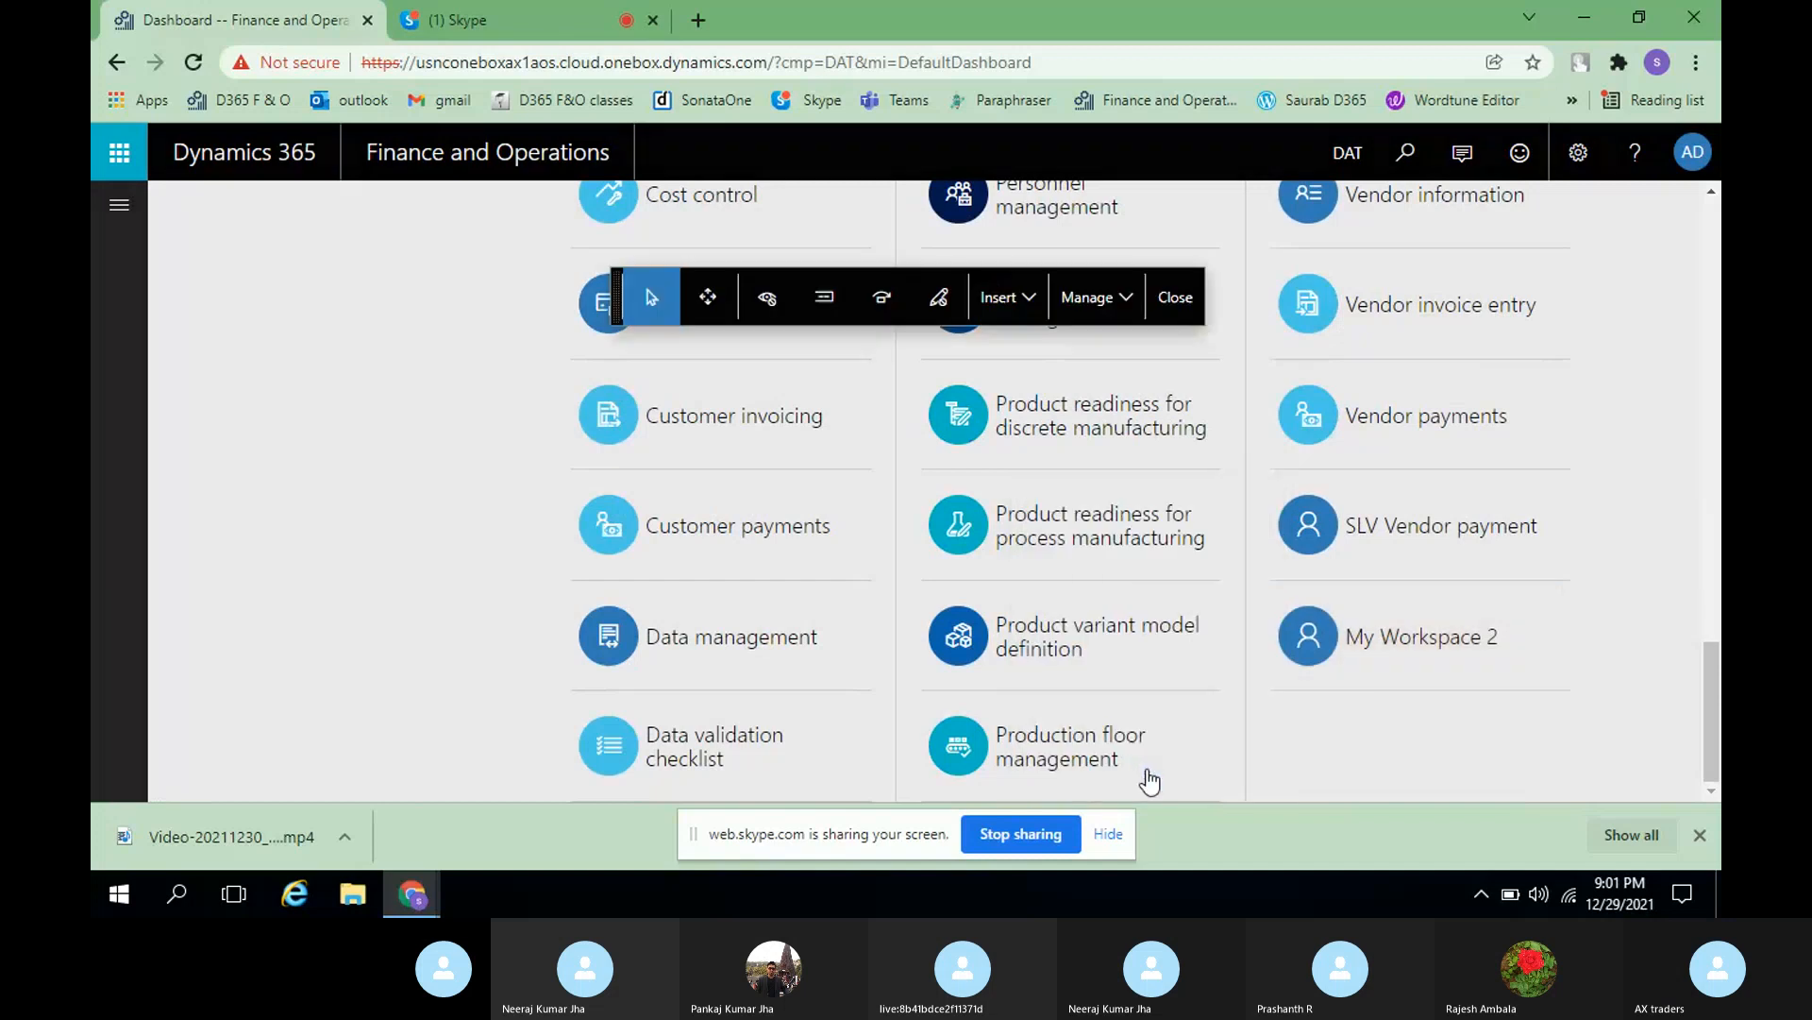
left_click(1011, 308)
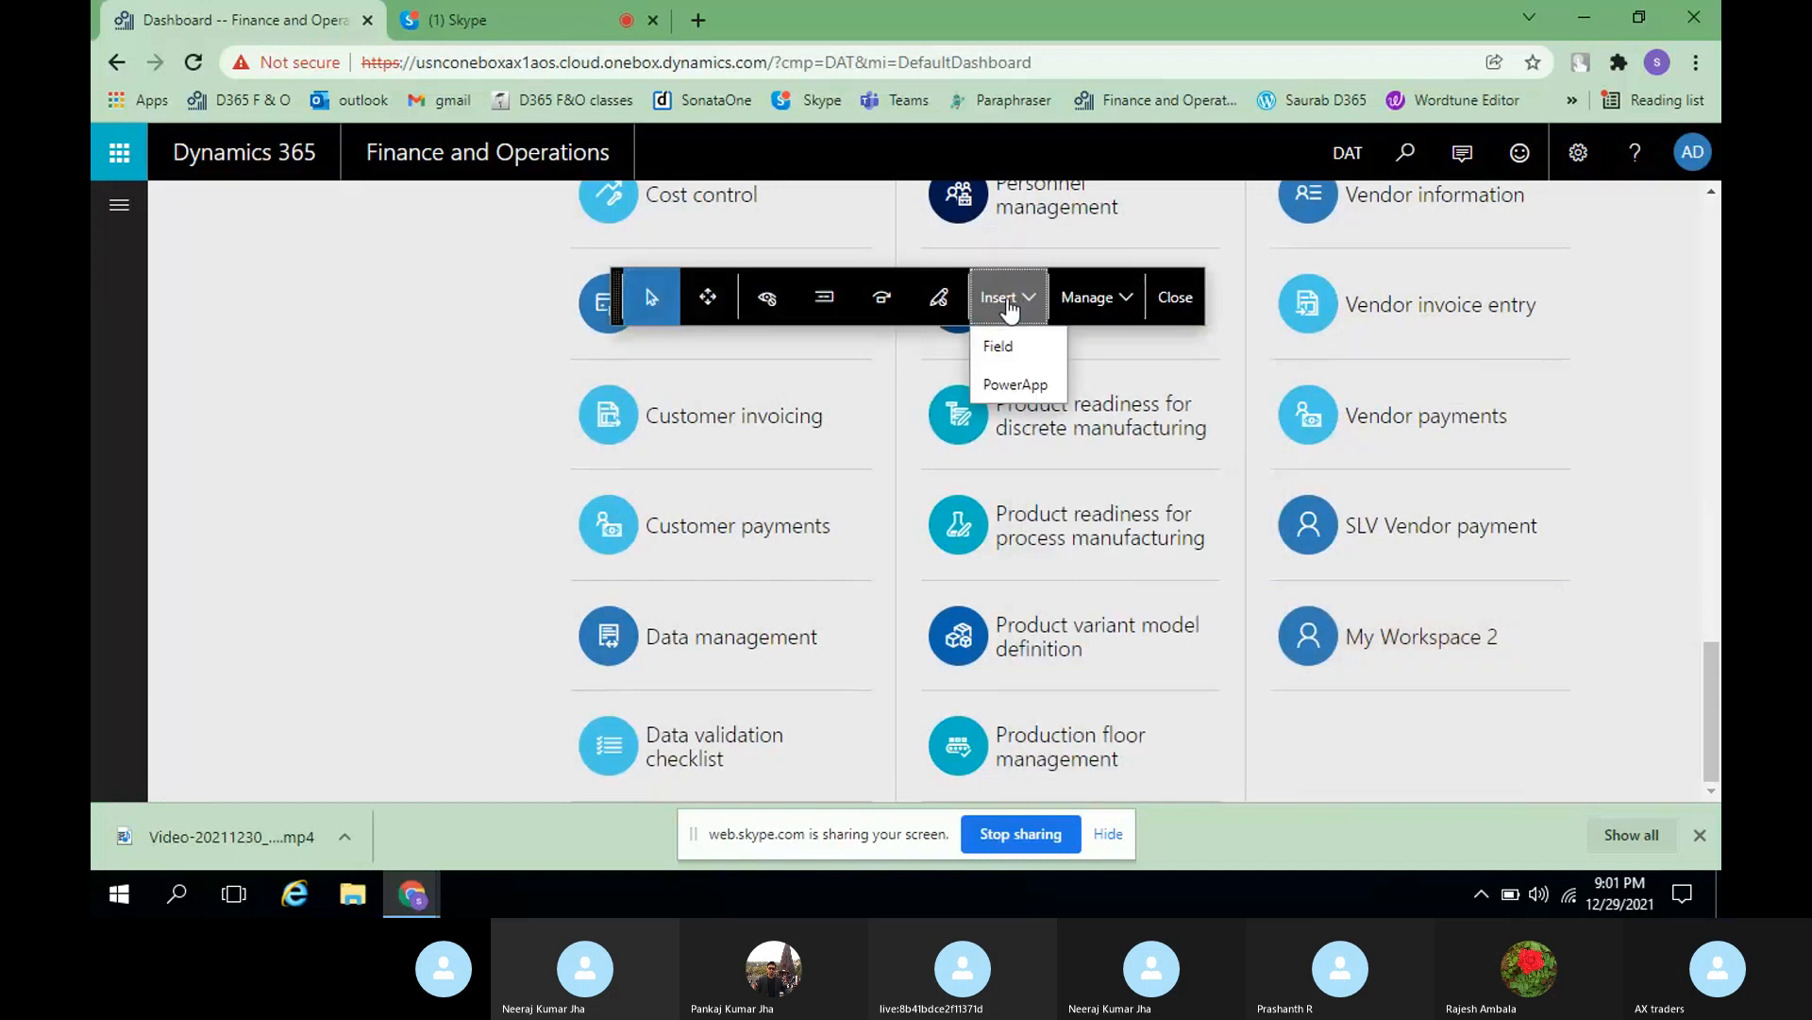
left_click(998, 348)
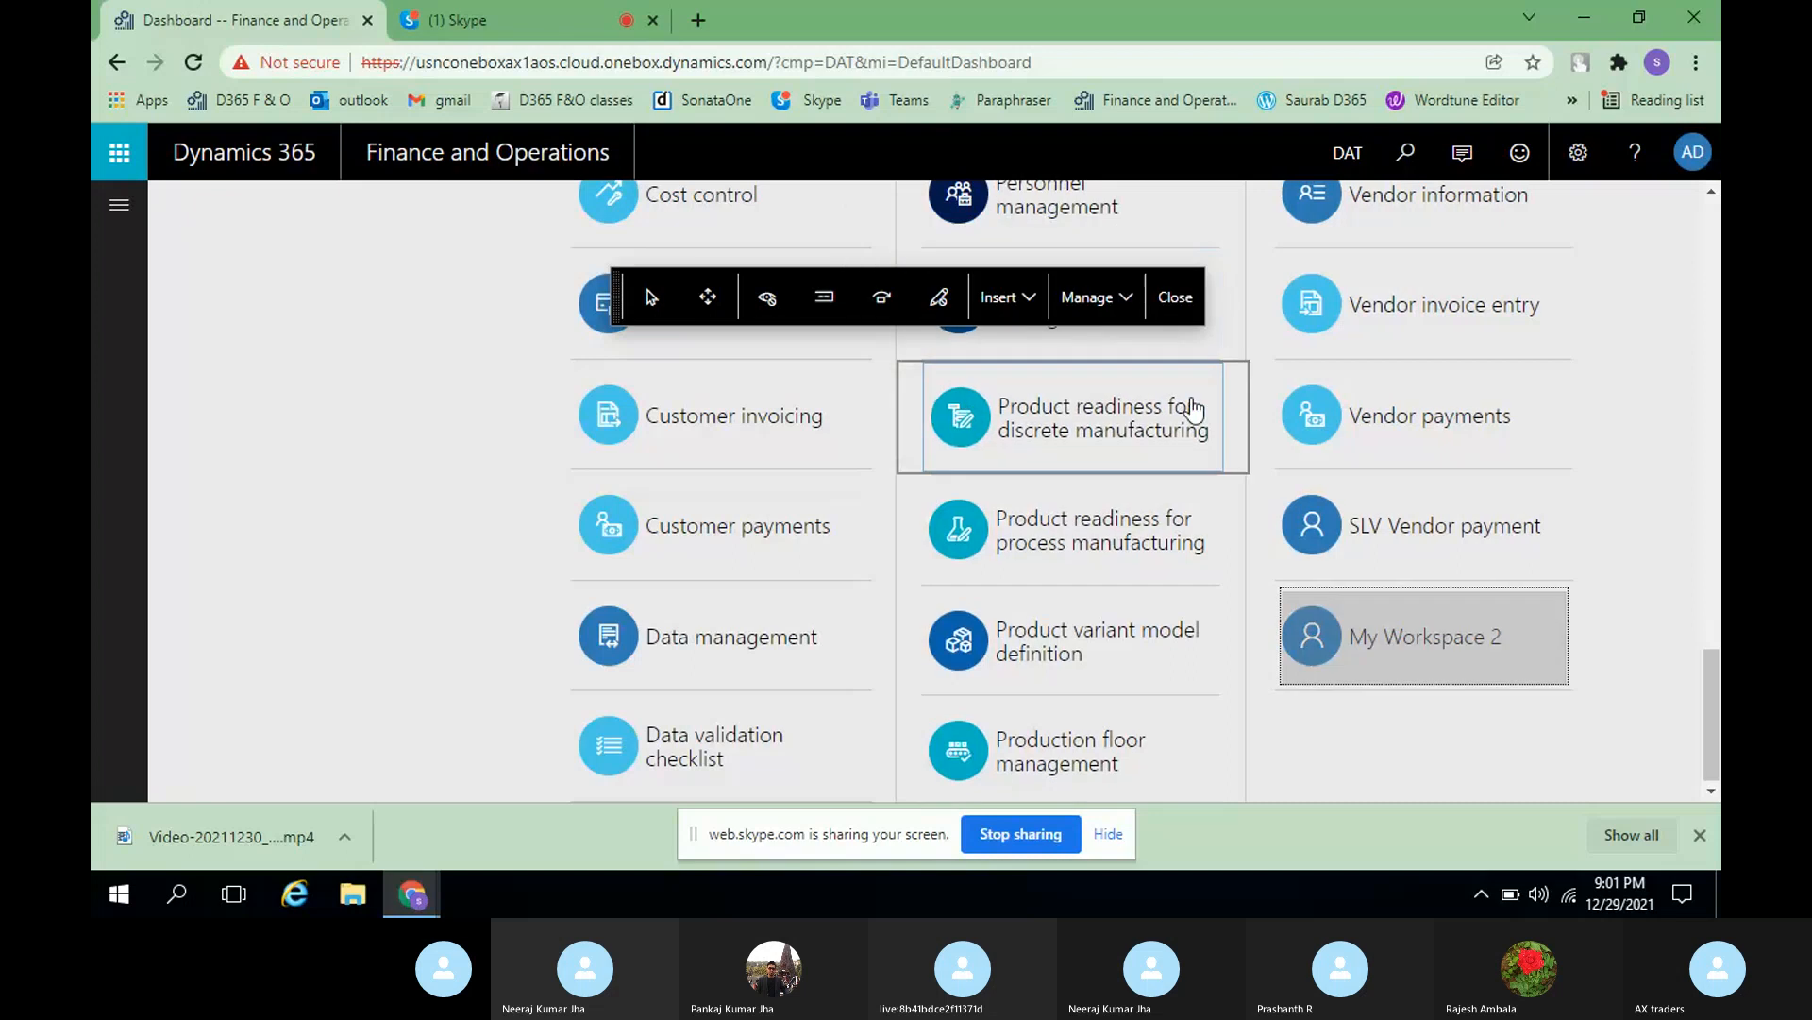
left_click(1433, 633)
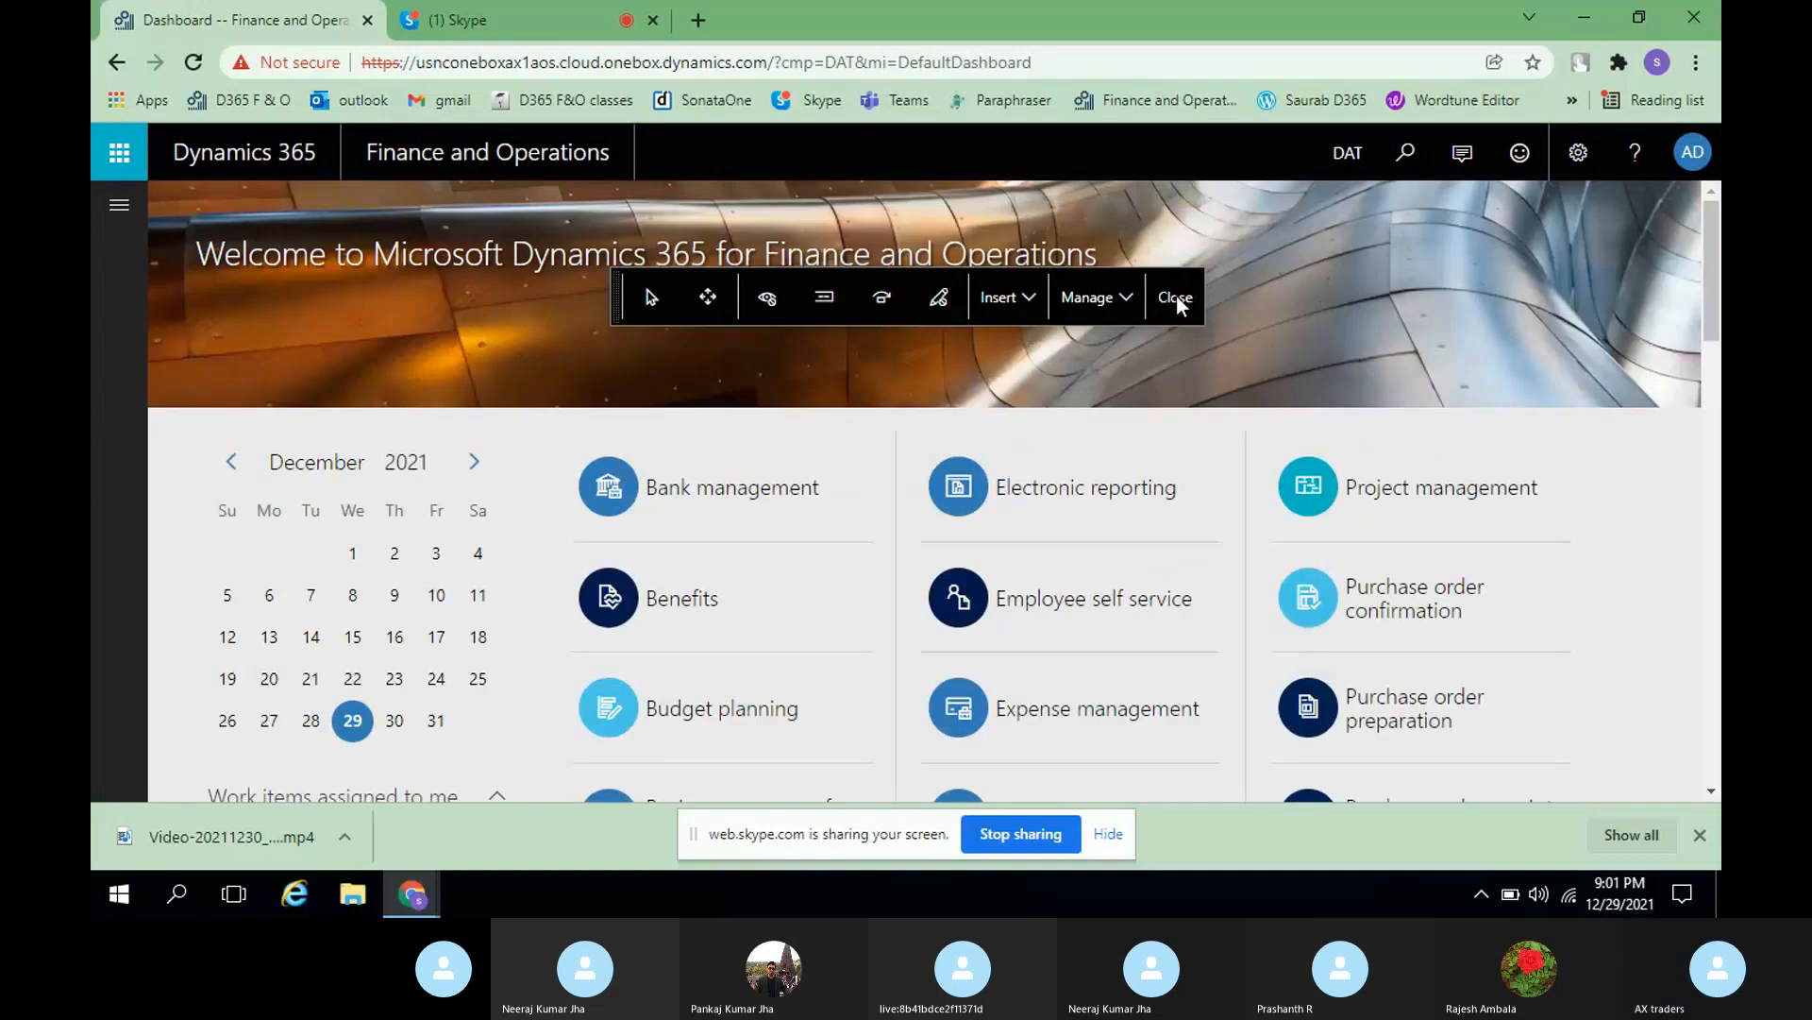
left_click(1175, 299)
- Check the My Workspace 3 tile's options, and open the Invoice validation workspace to view it before returning to the dashboard
scroll(1691, 651, "down", 10)
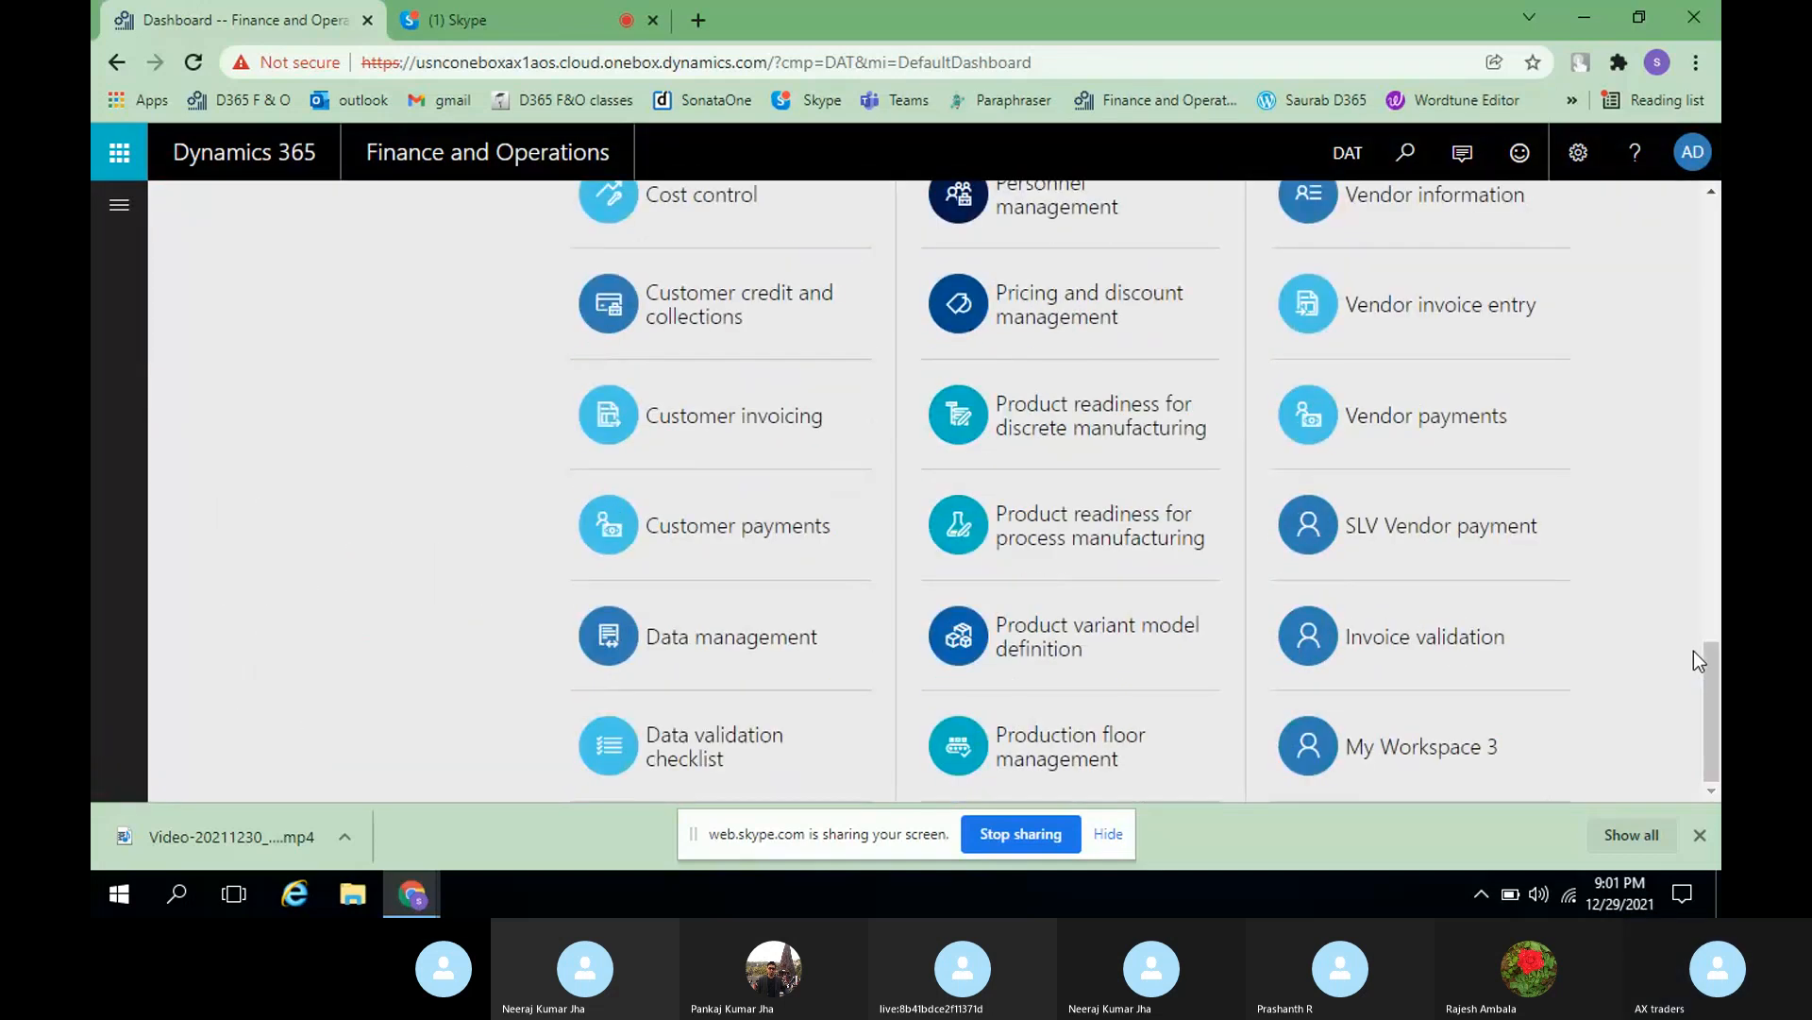
right_click(1476, 740)
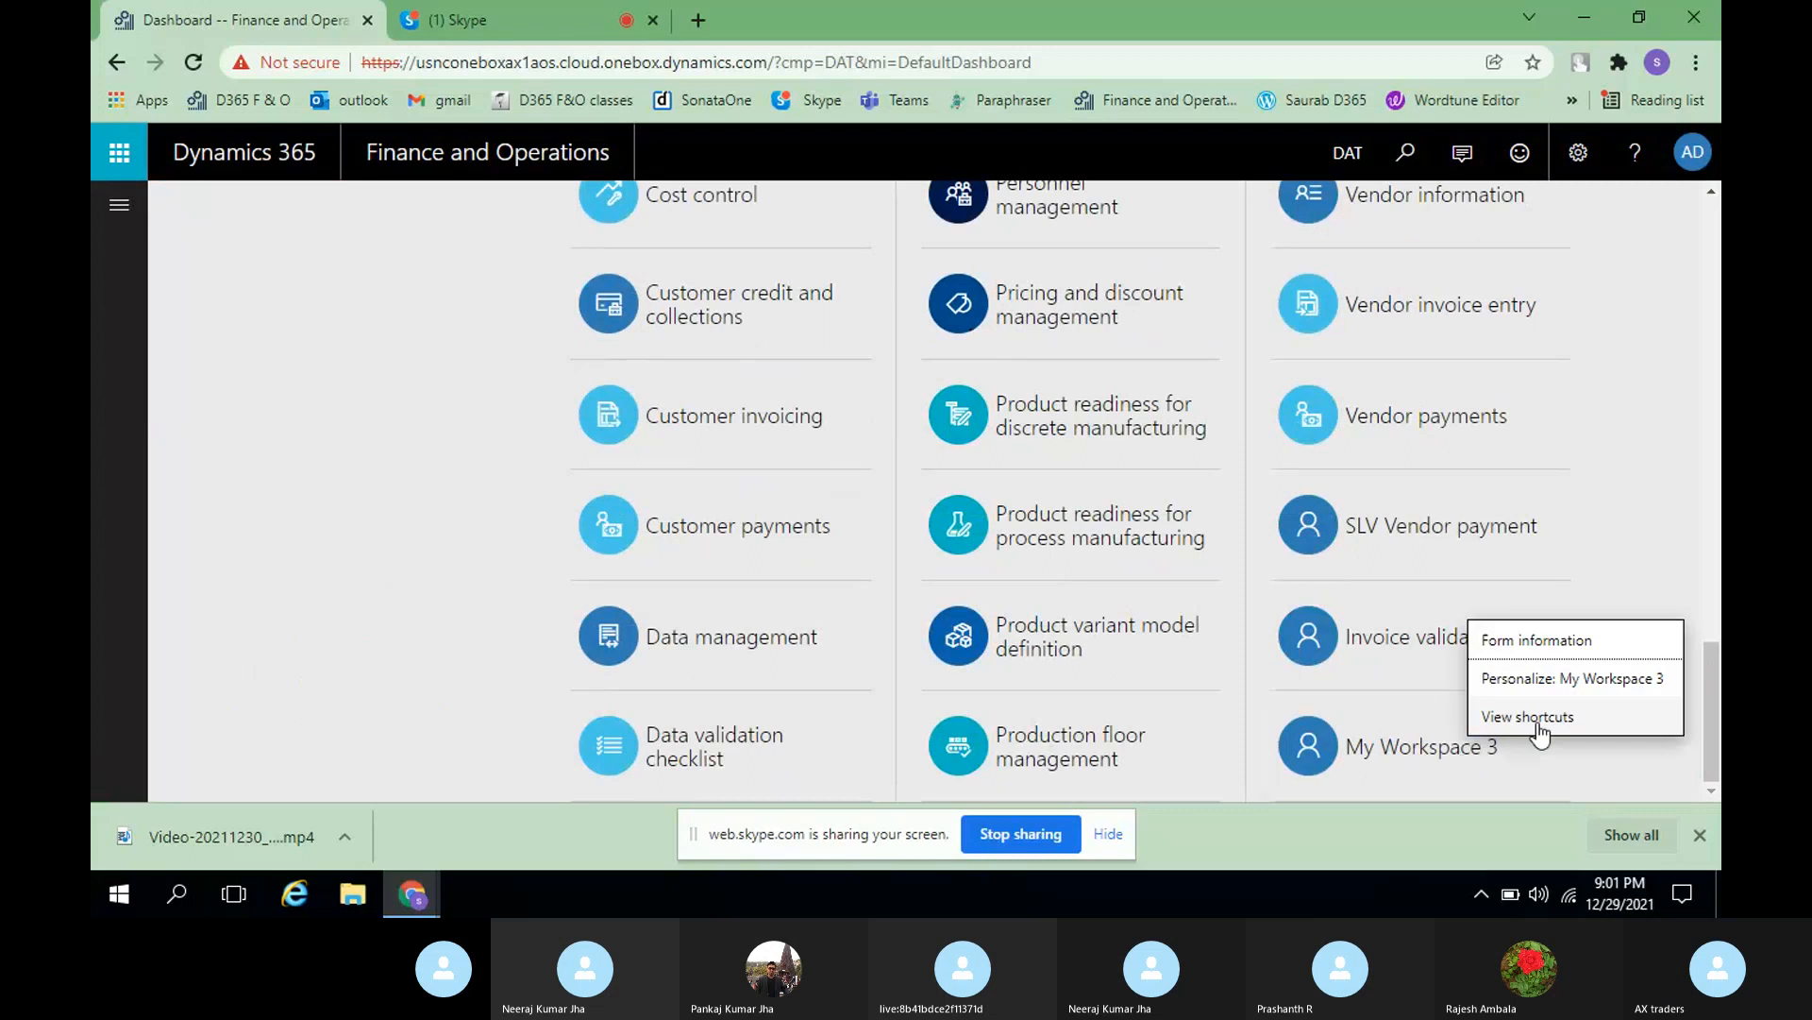
left_click(1665, 595)
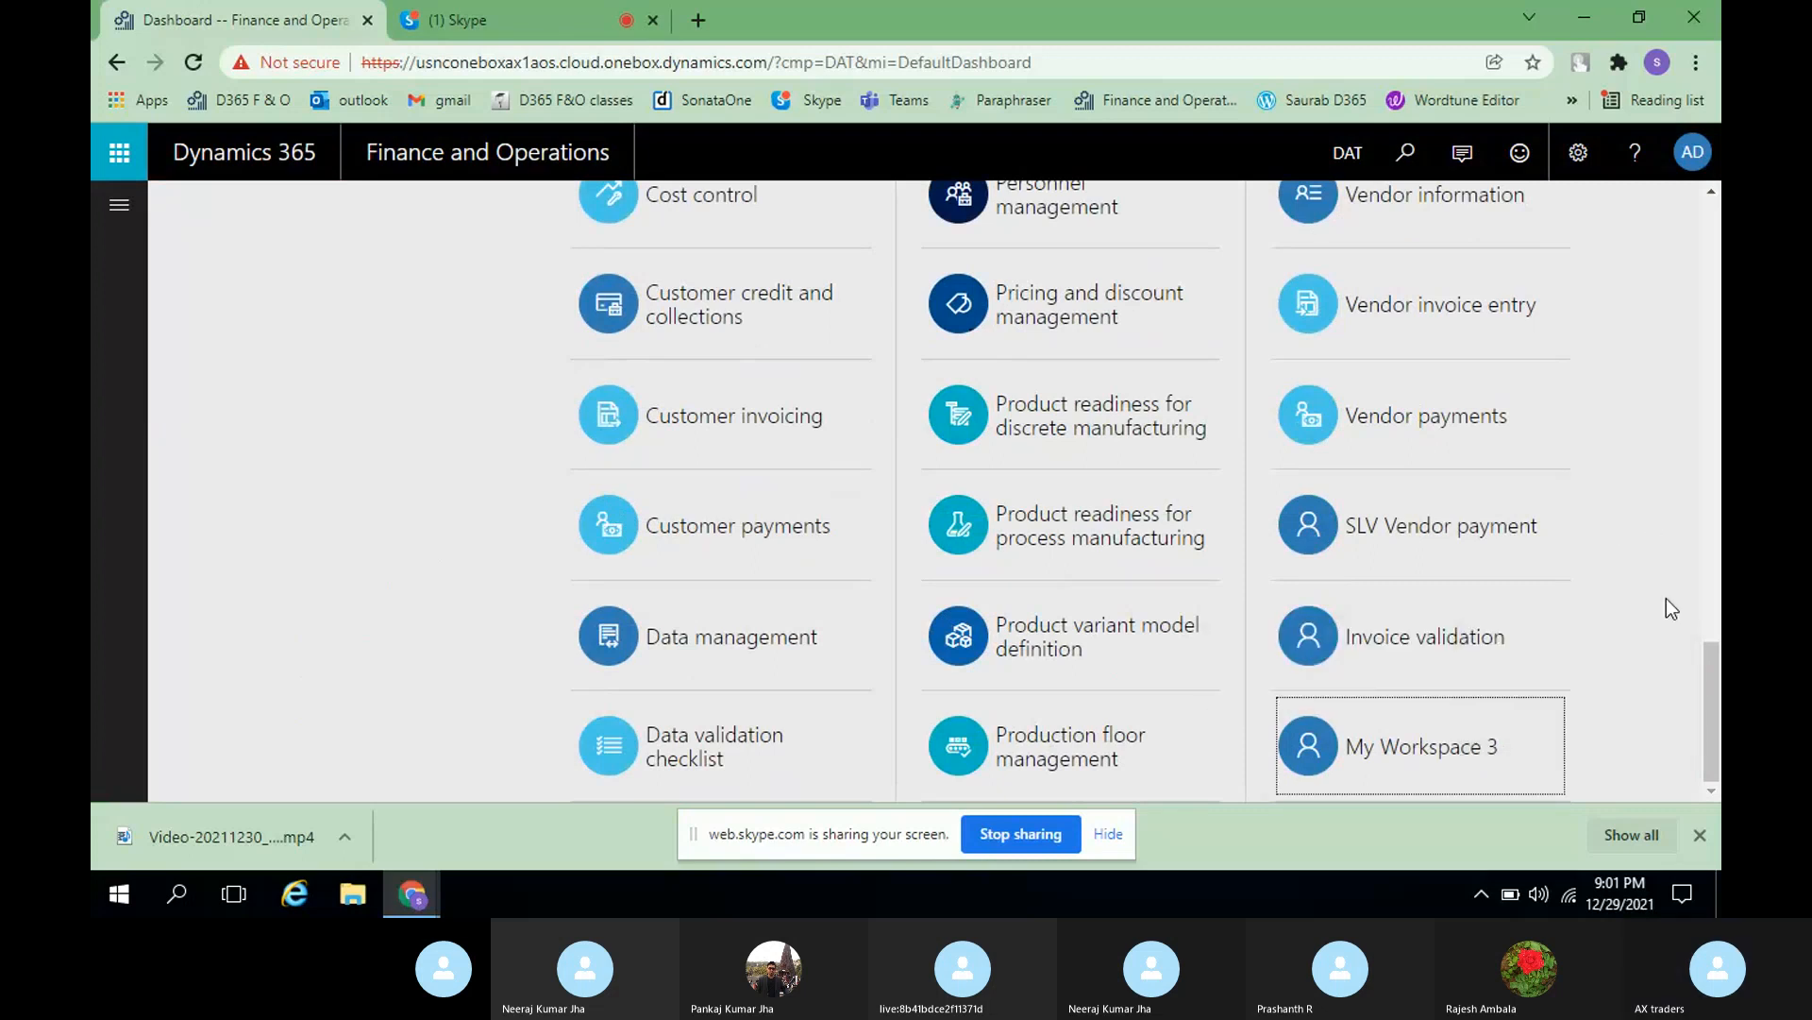
left_click(1472, 635)
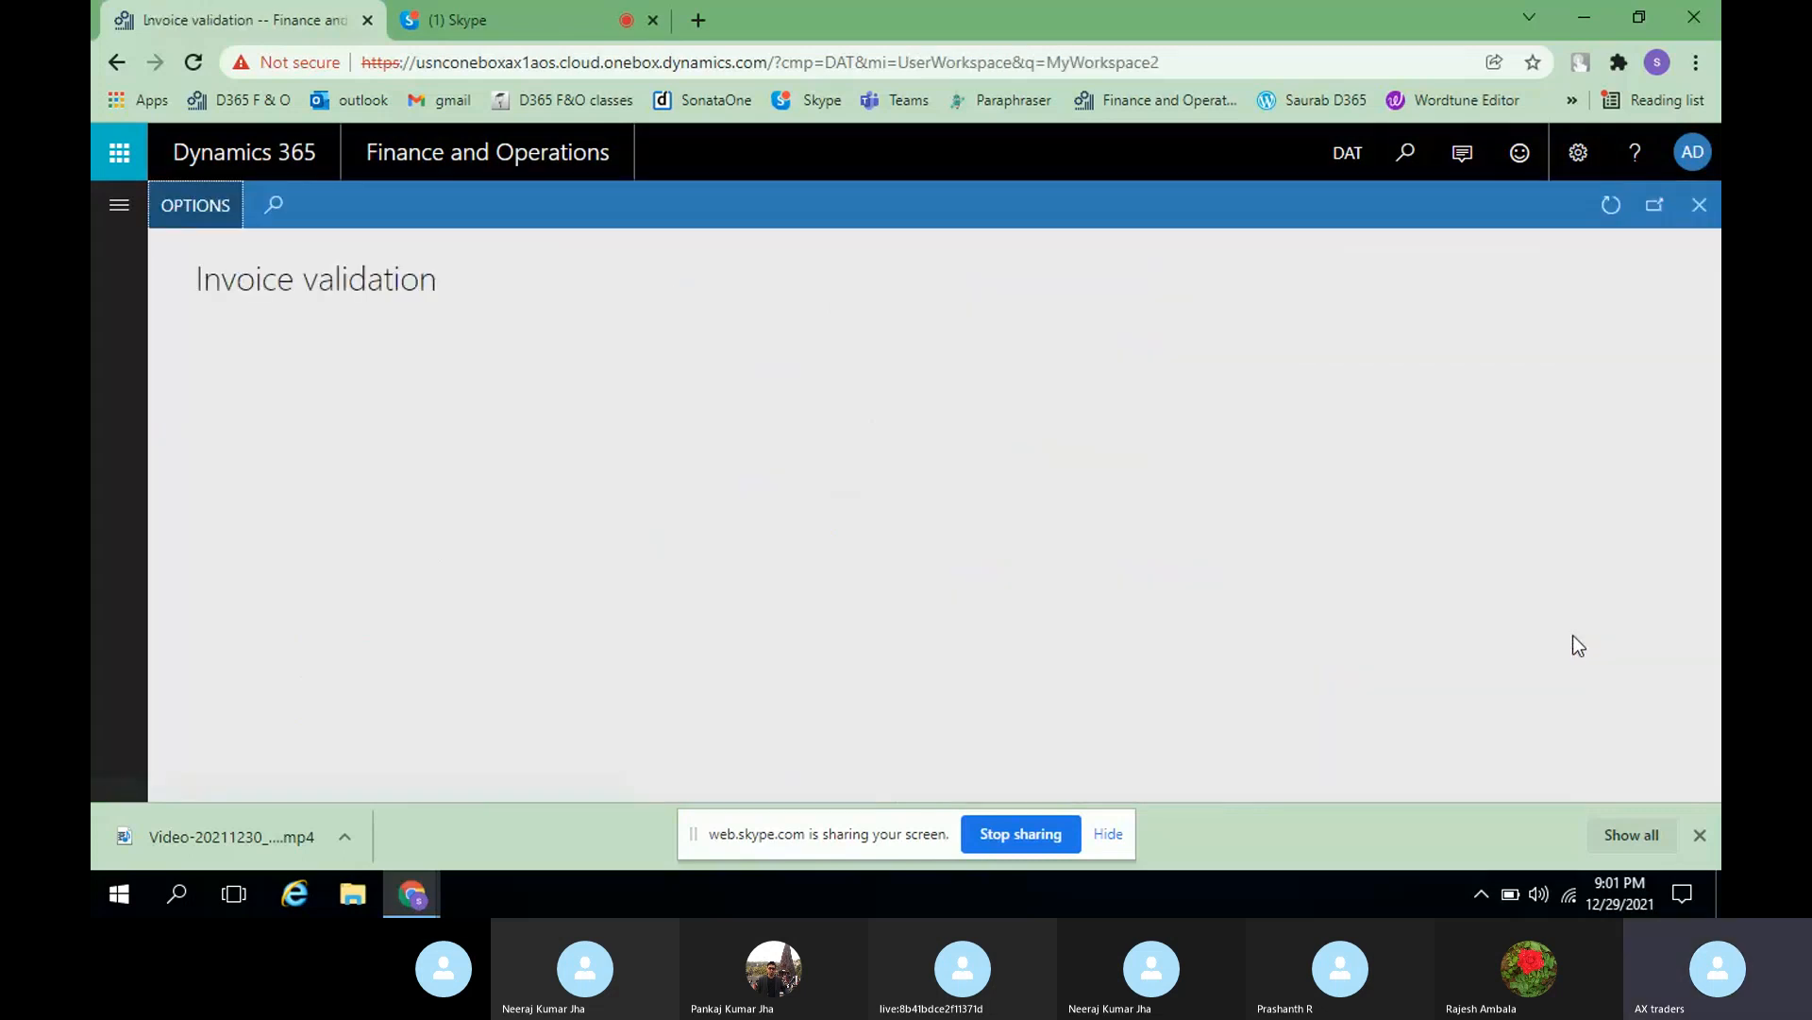
left_click(1698, 206)
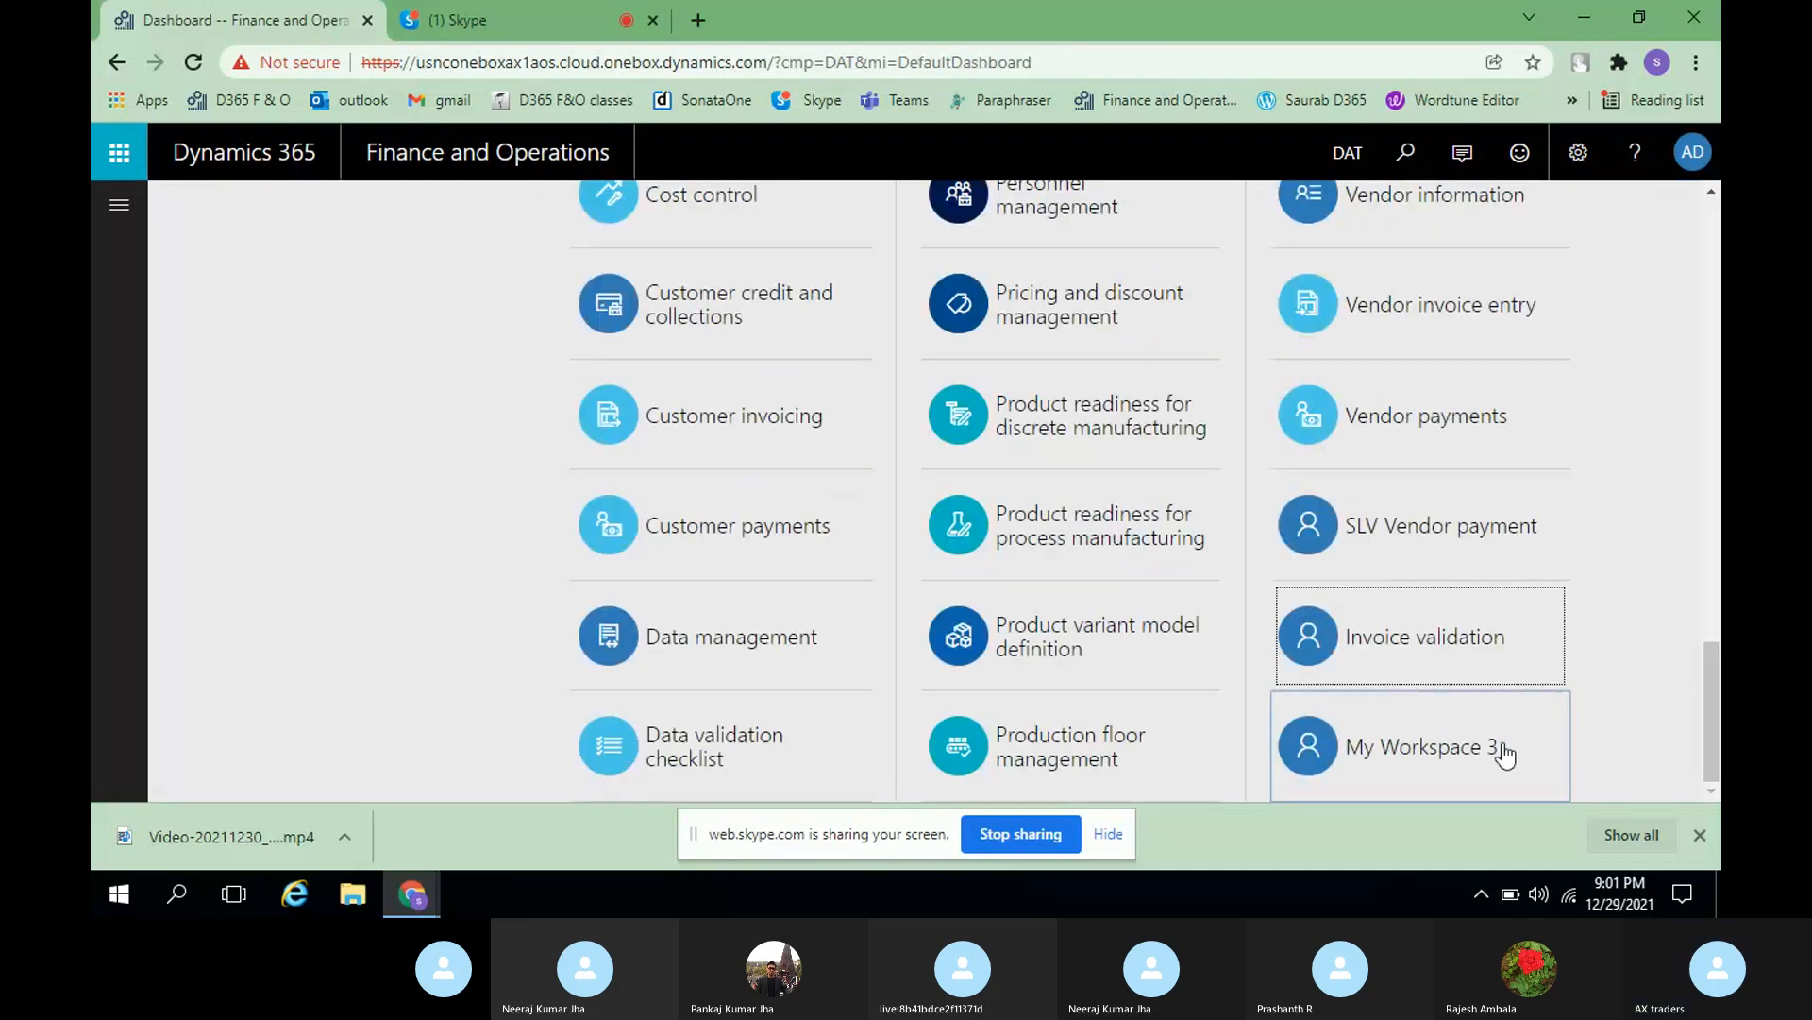
- Remove the Invoice validation and My Workspace 3 workspaces from the dashboard
right_click(1416, 635)
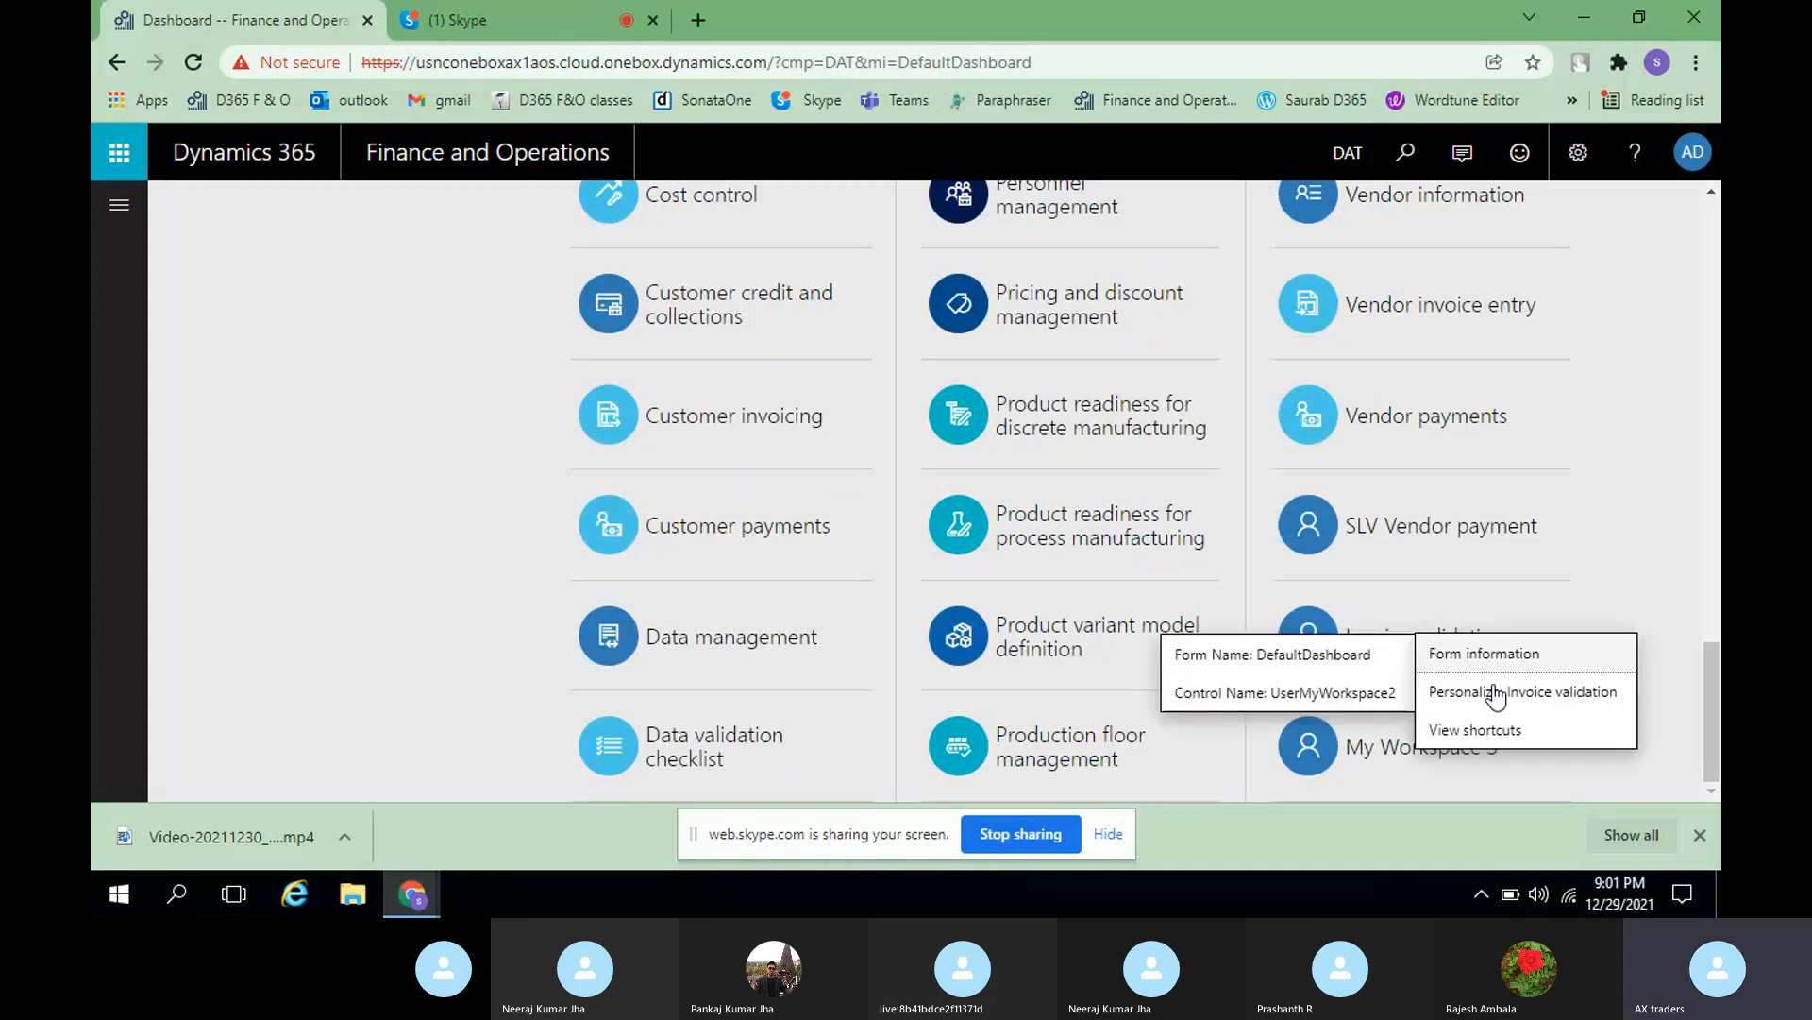
left_click(1494, 693)
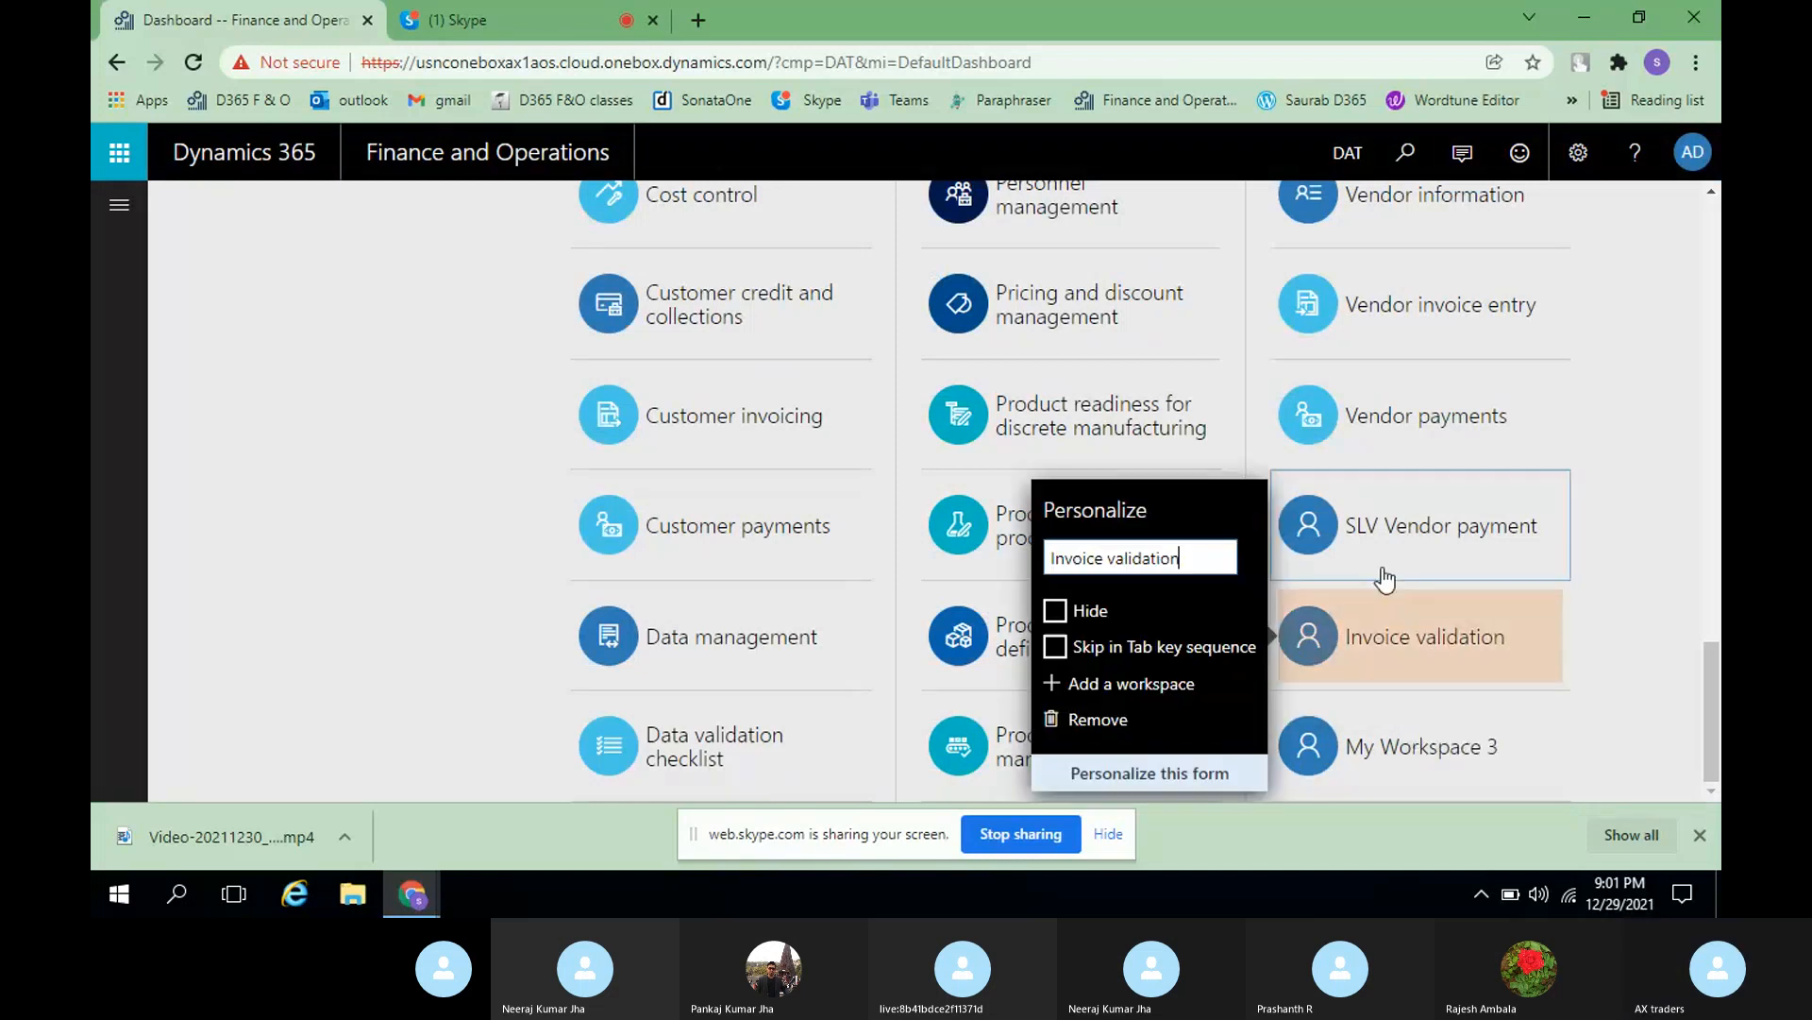
left_click(1123, 739)
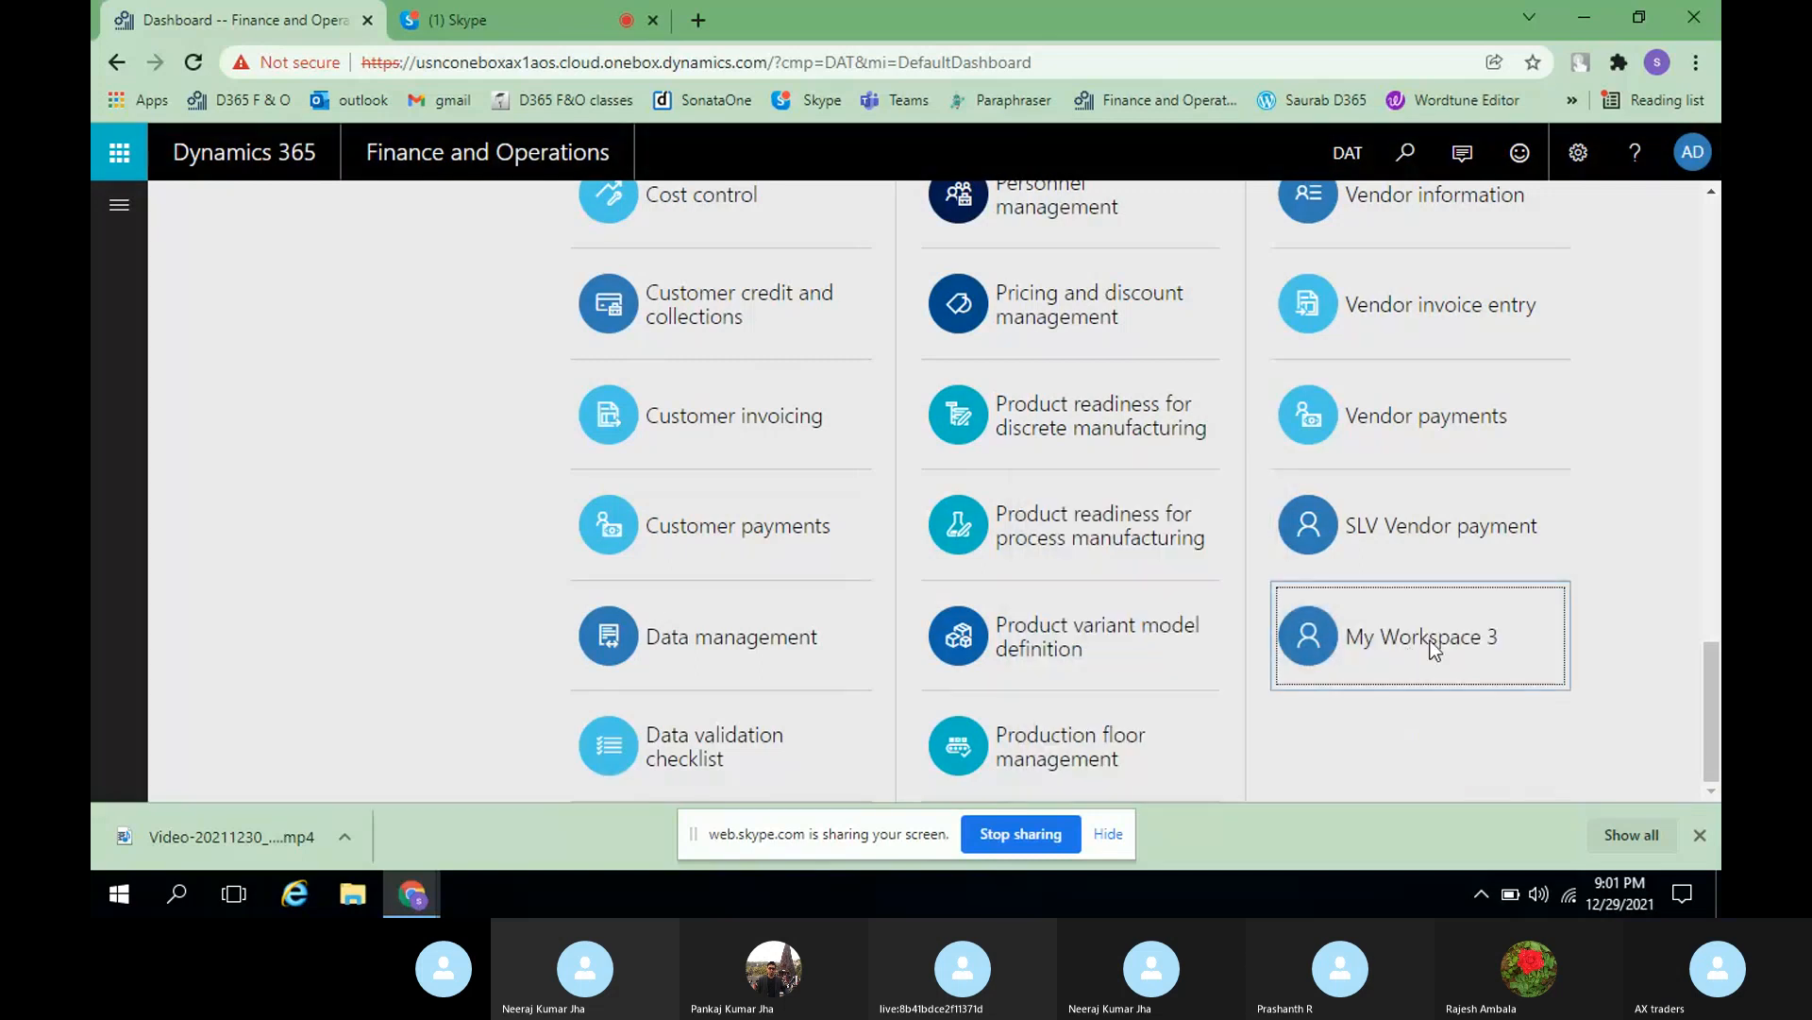
right_click(1427, 642)
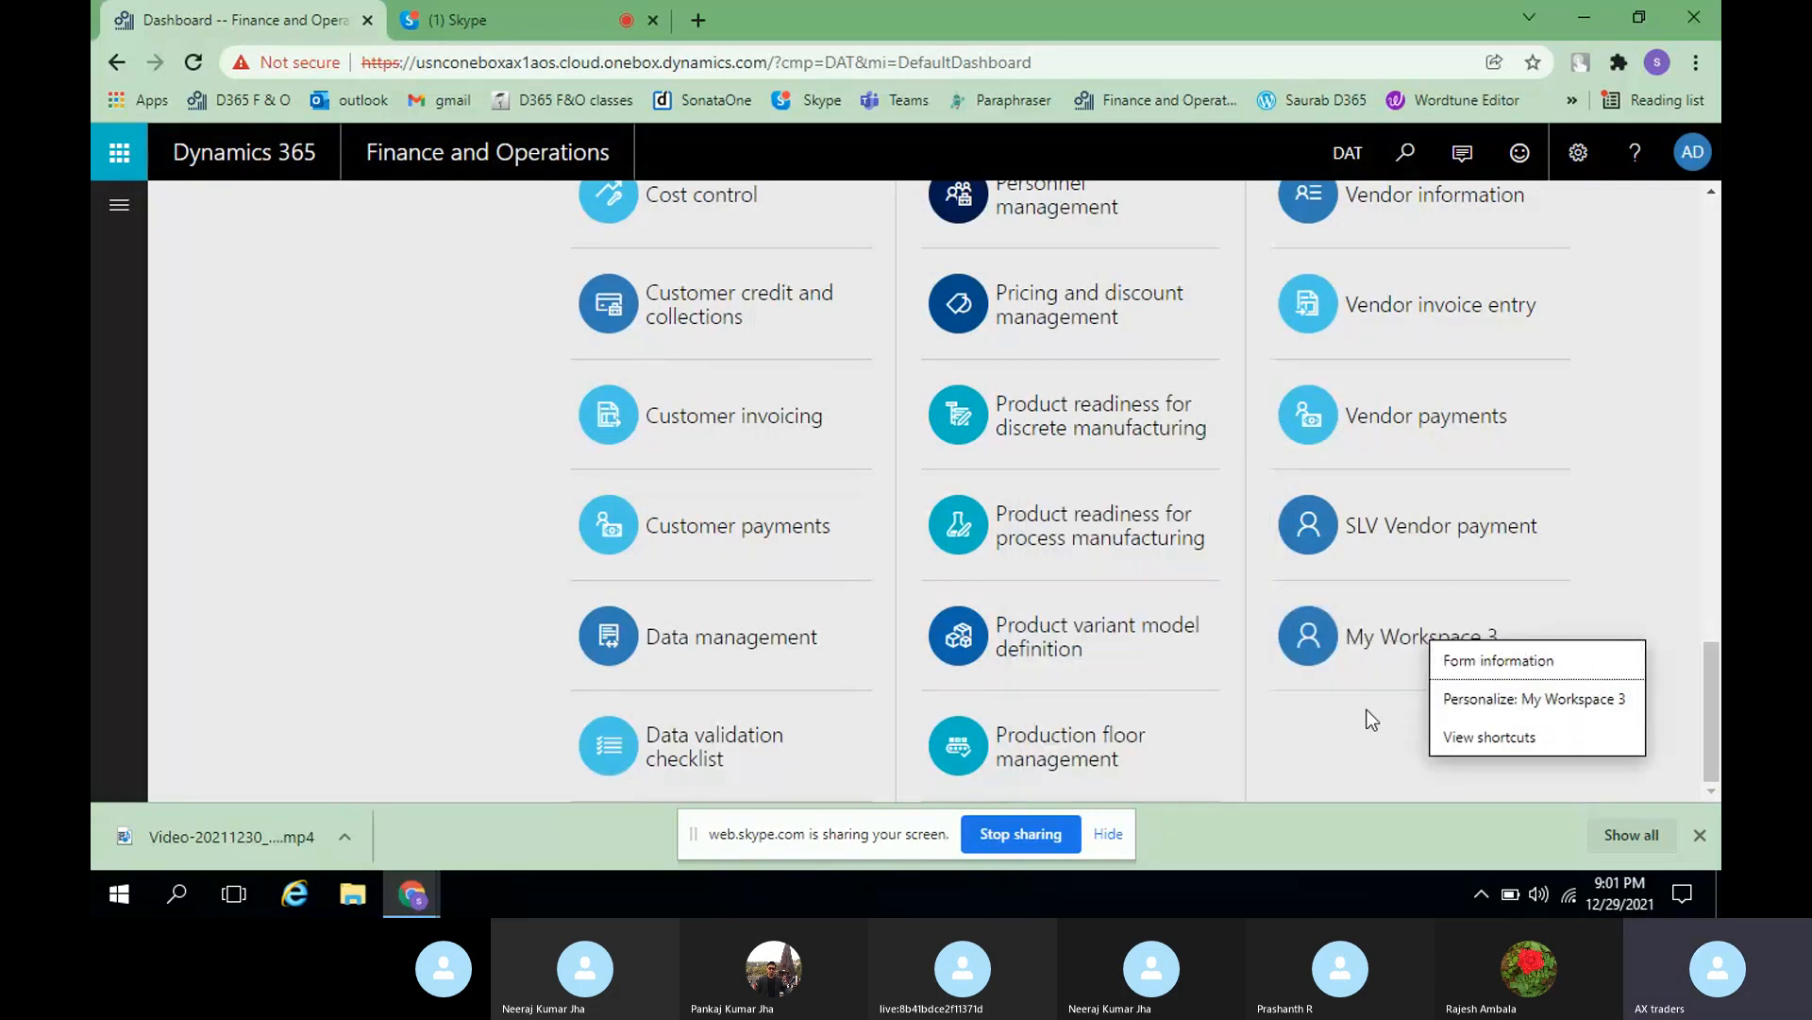
left_click(1482, 699)
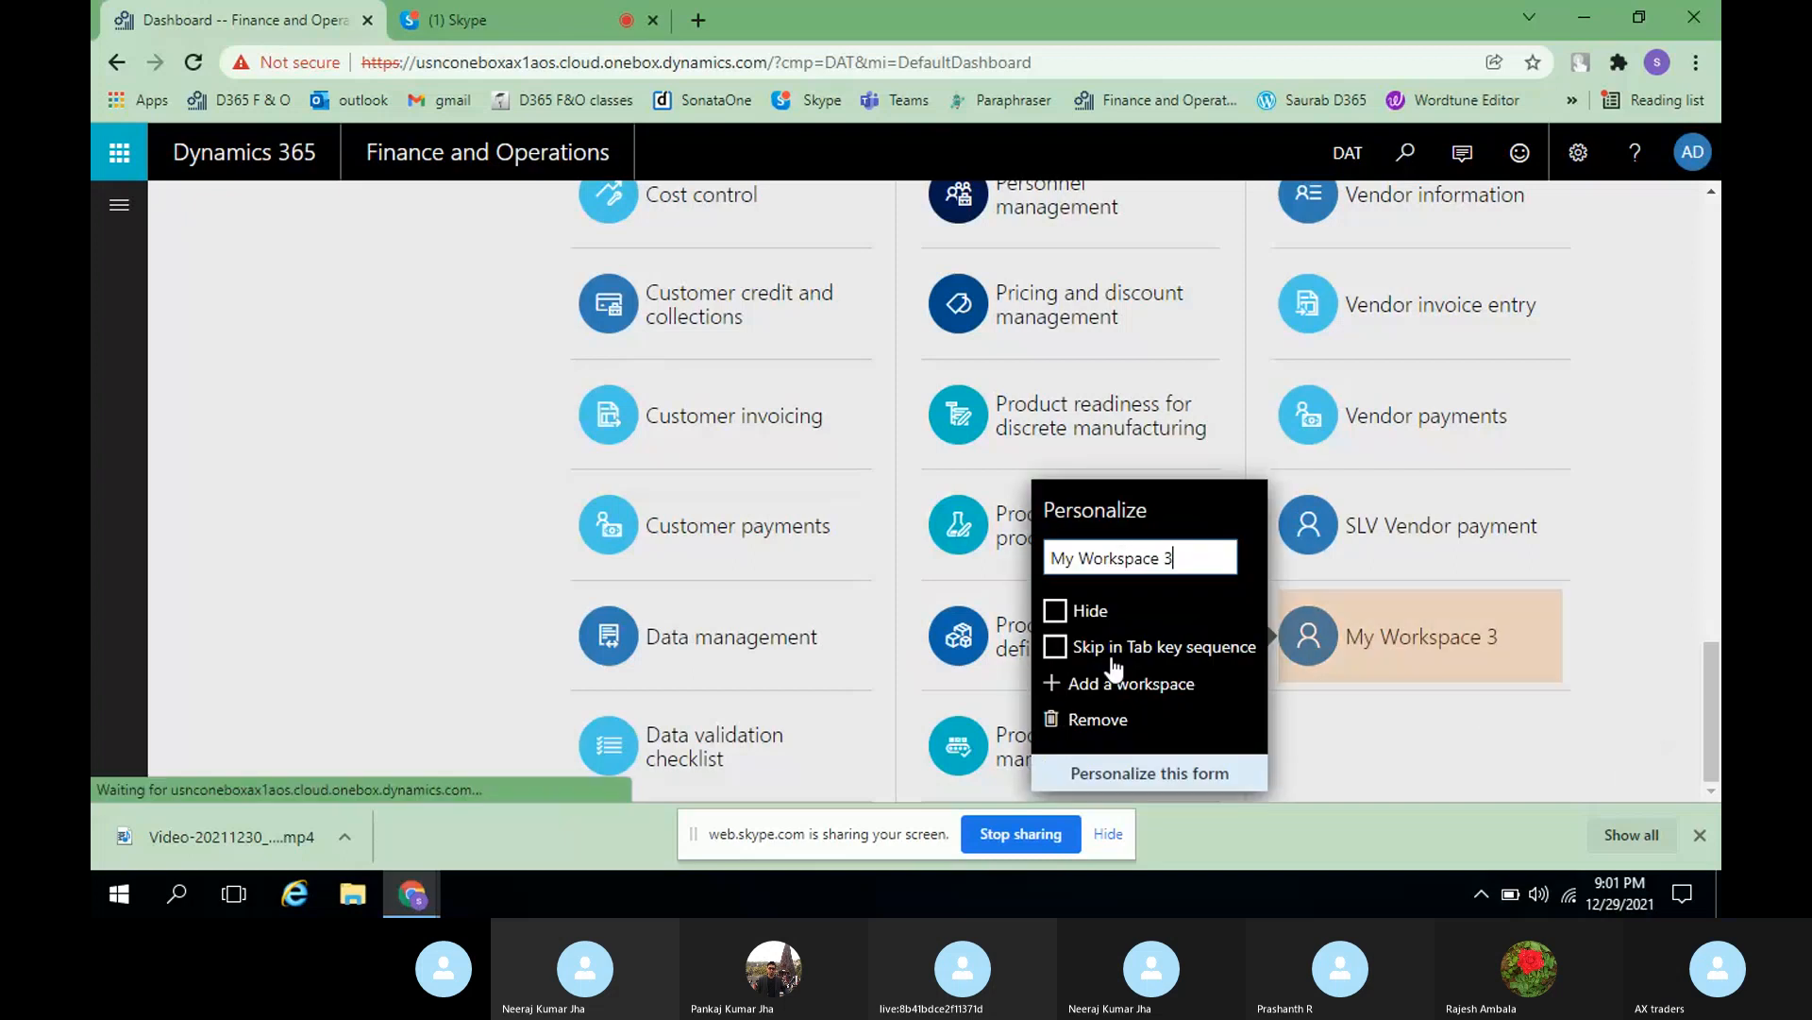
left_click(1098, 720)
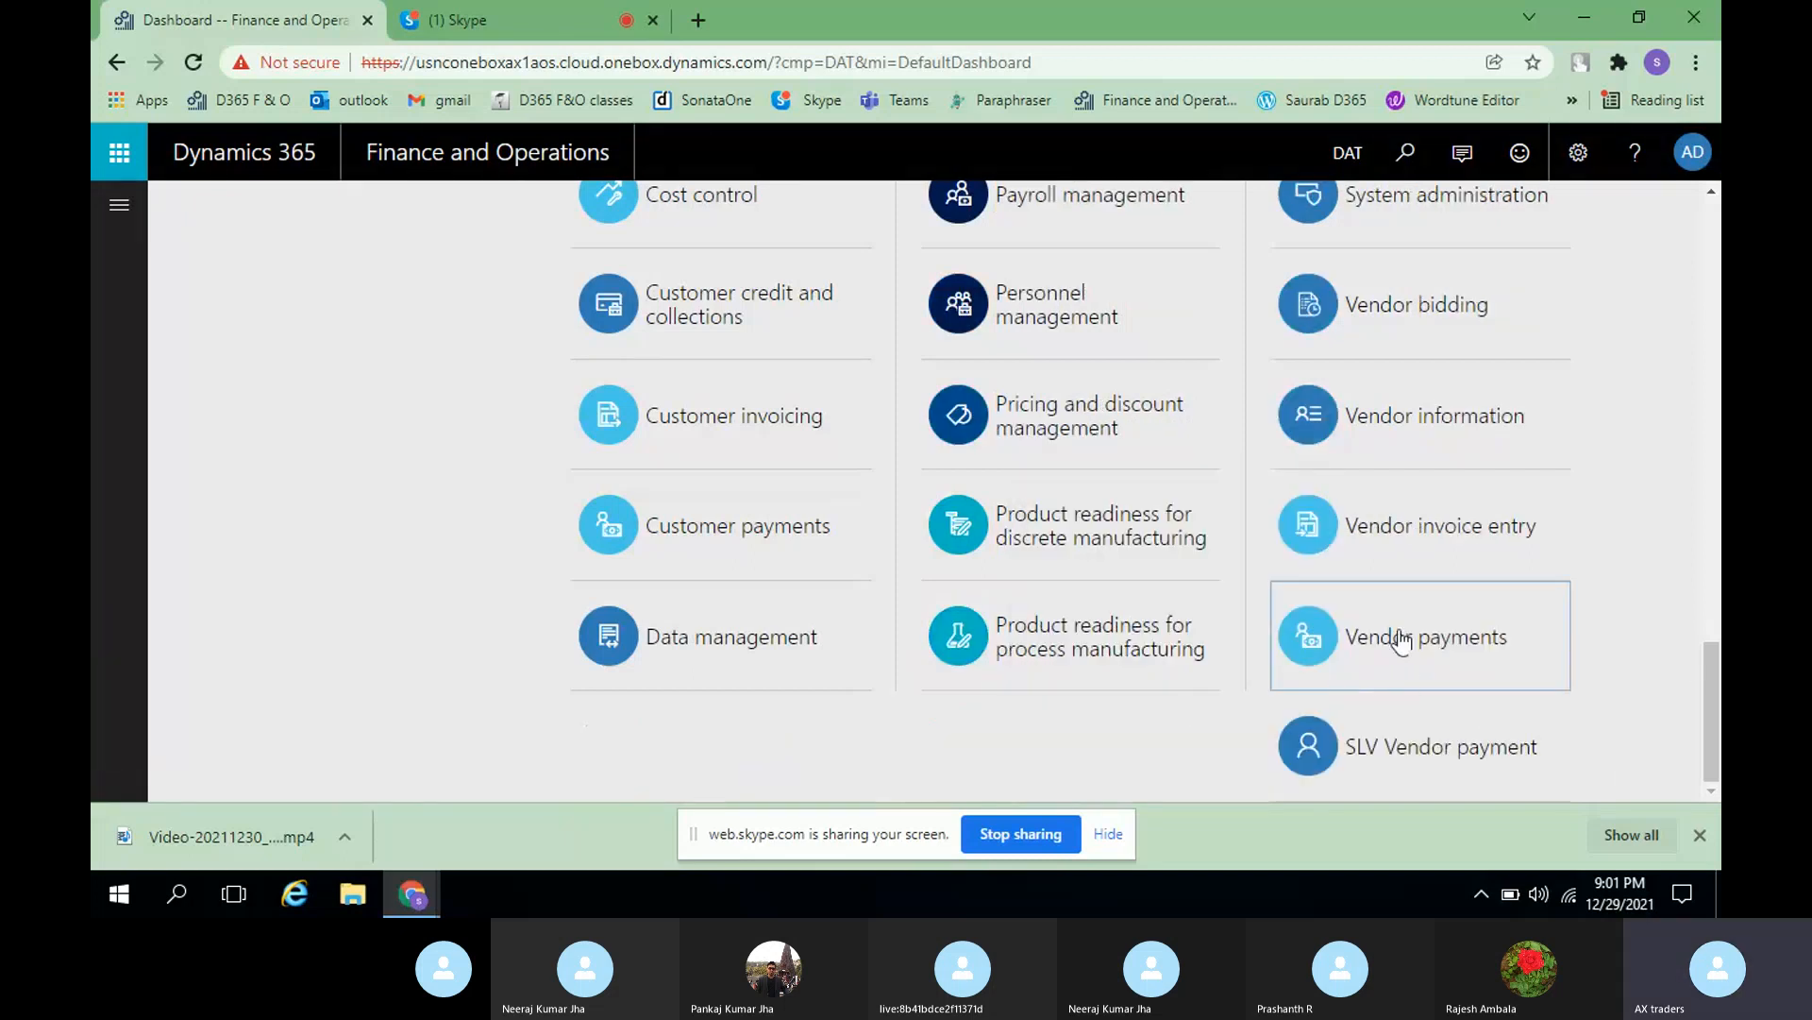
- Add a new workspace to the dashboard from the Vendor payments tile's personalization settings
right_click(1364, 632)
left_click(1549, 692)
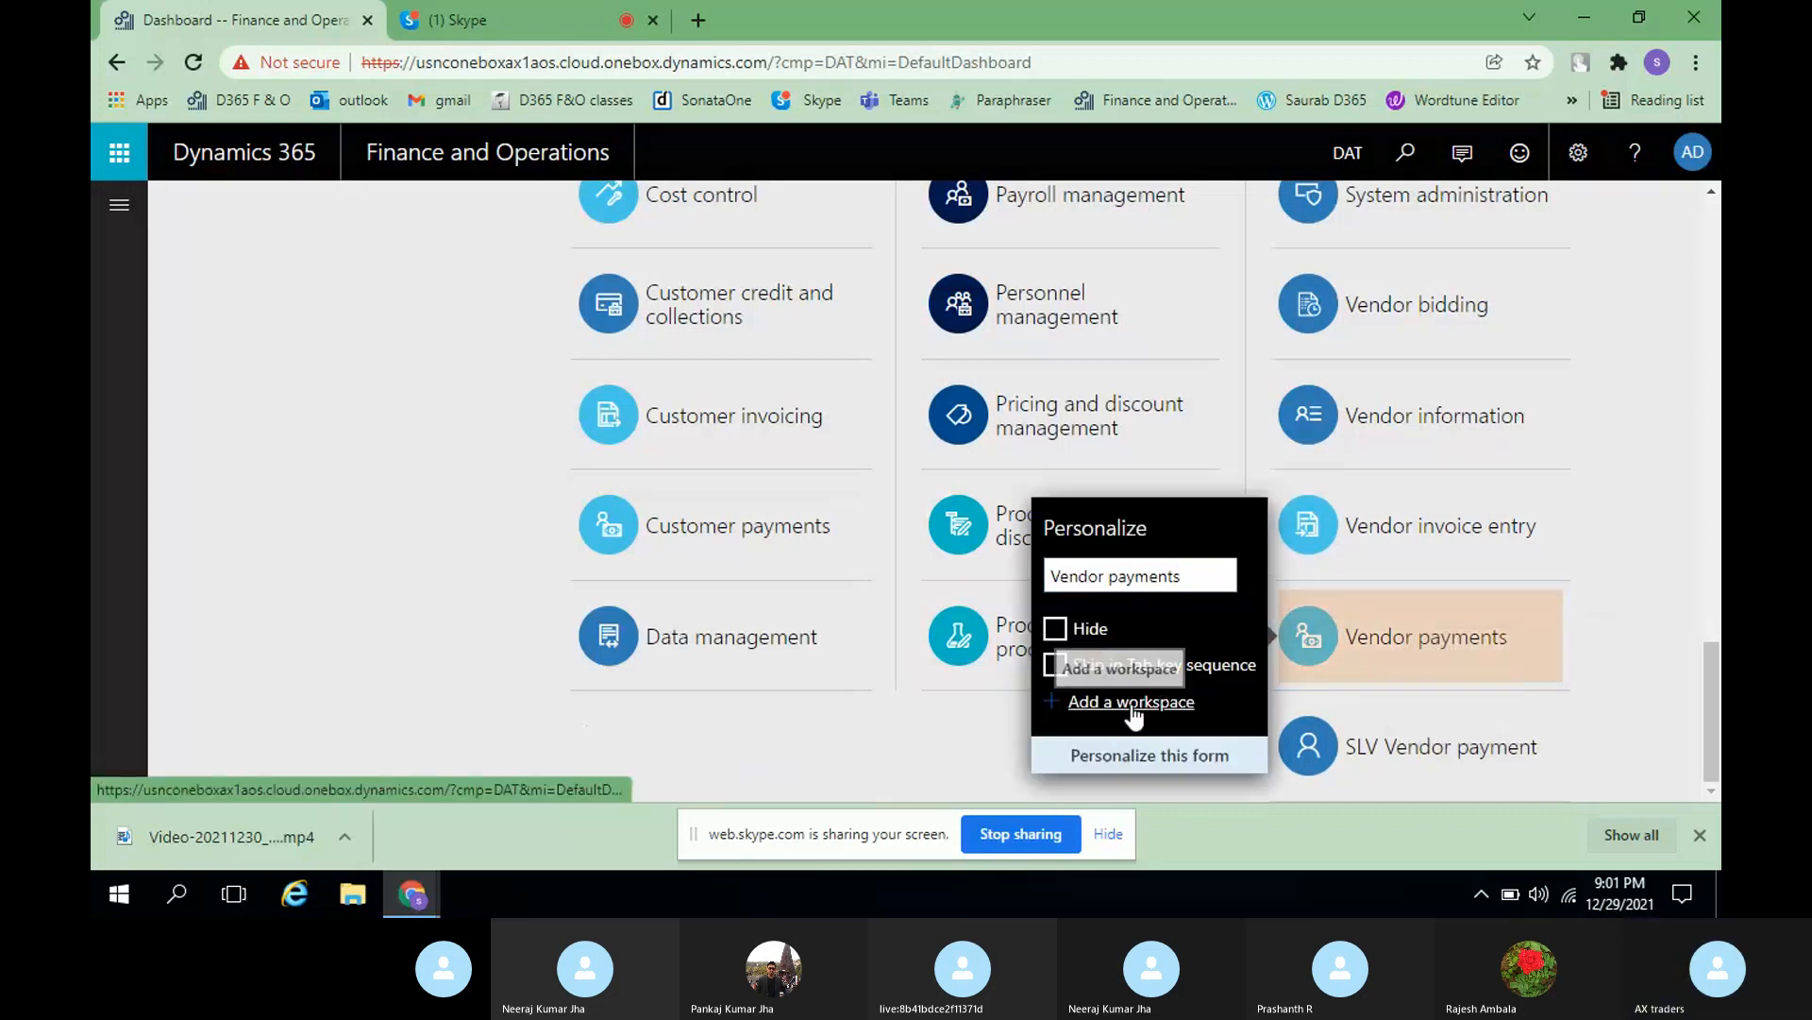
left_click(1133, 703)
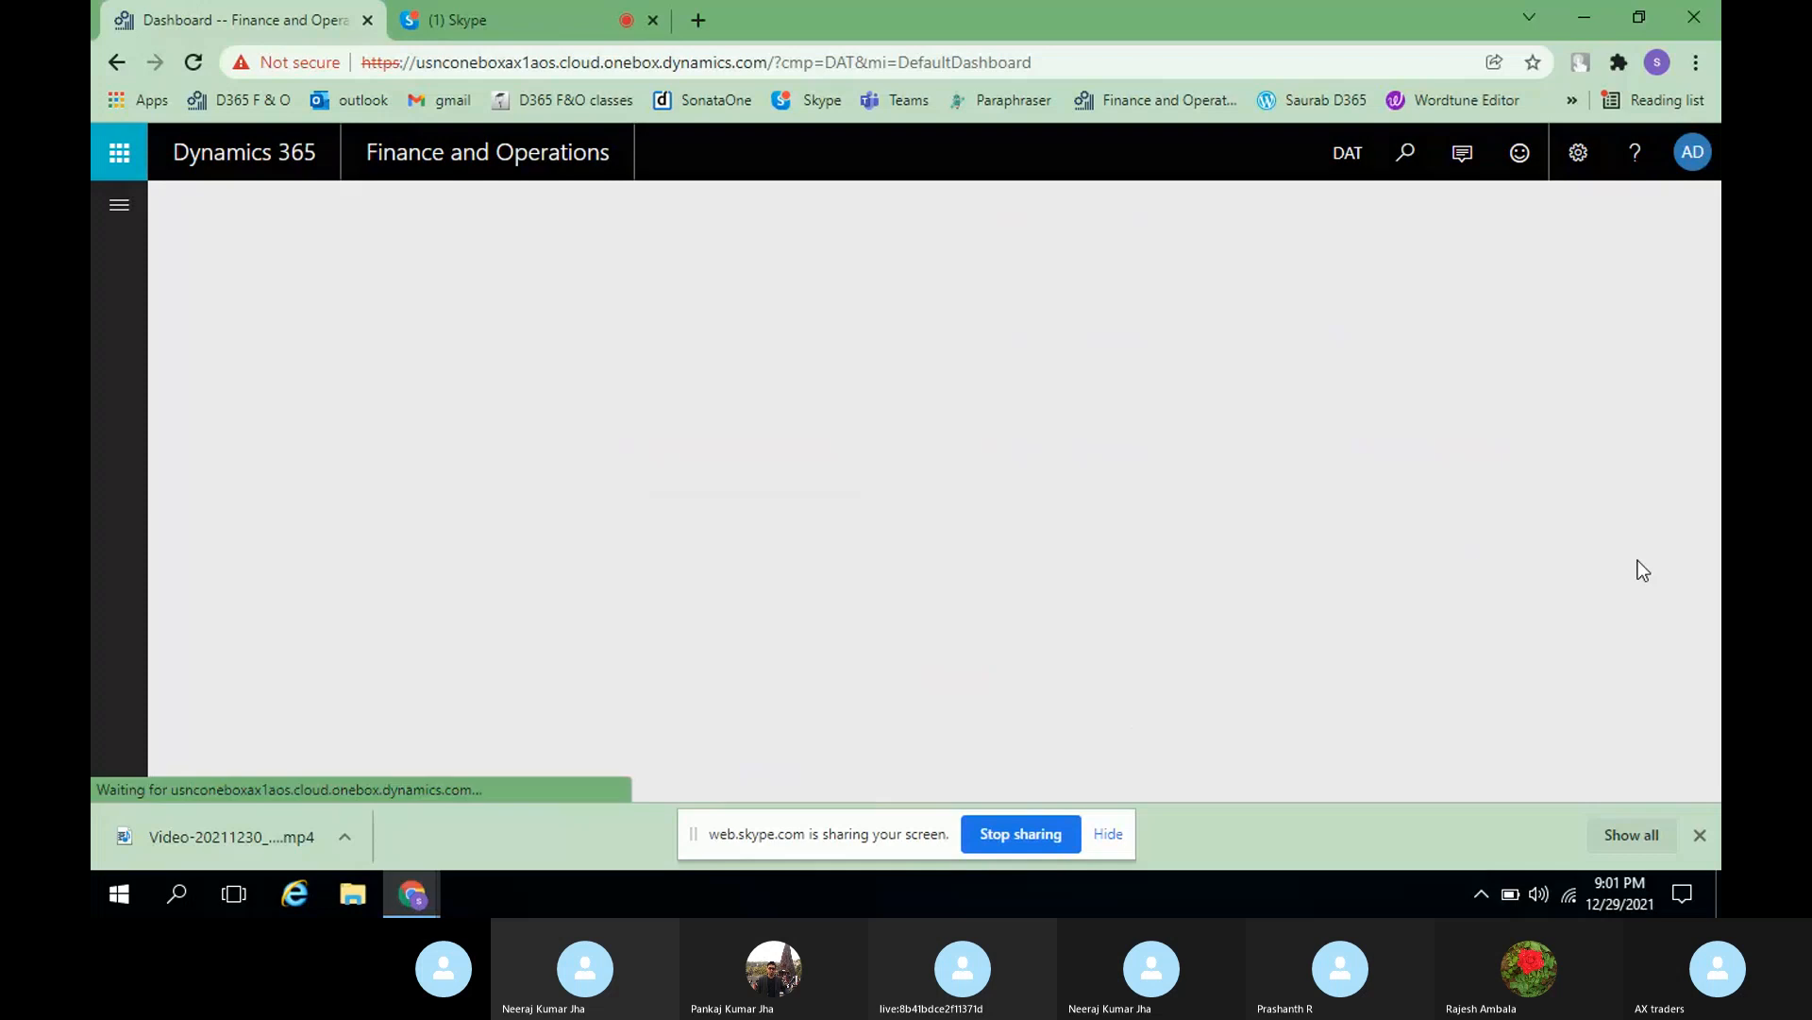
scroll(1608, 583, "down", 10)
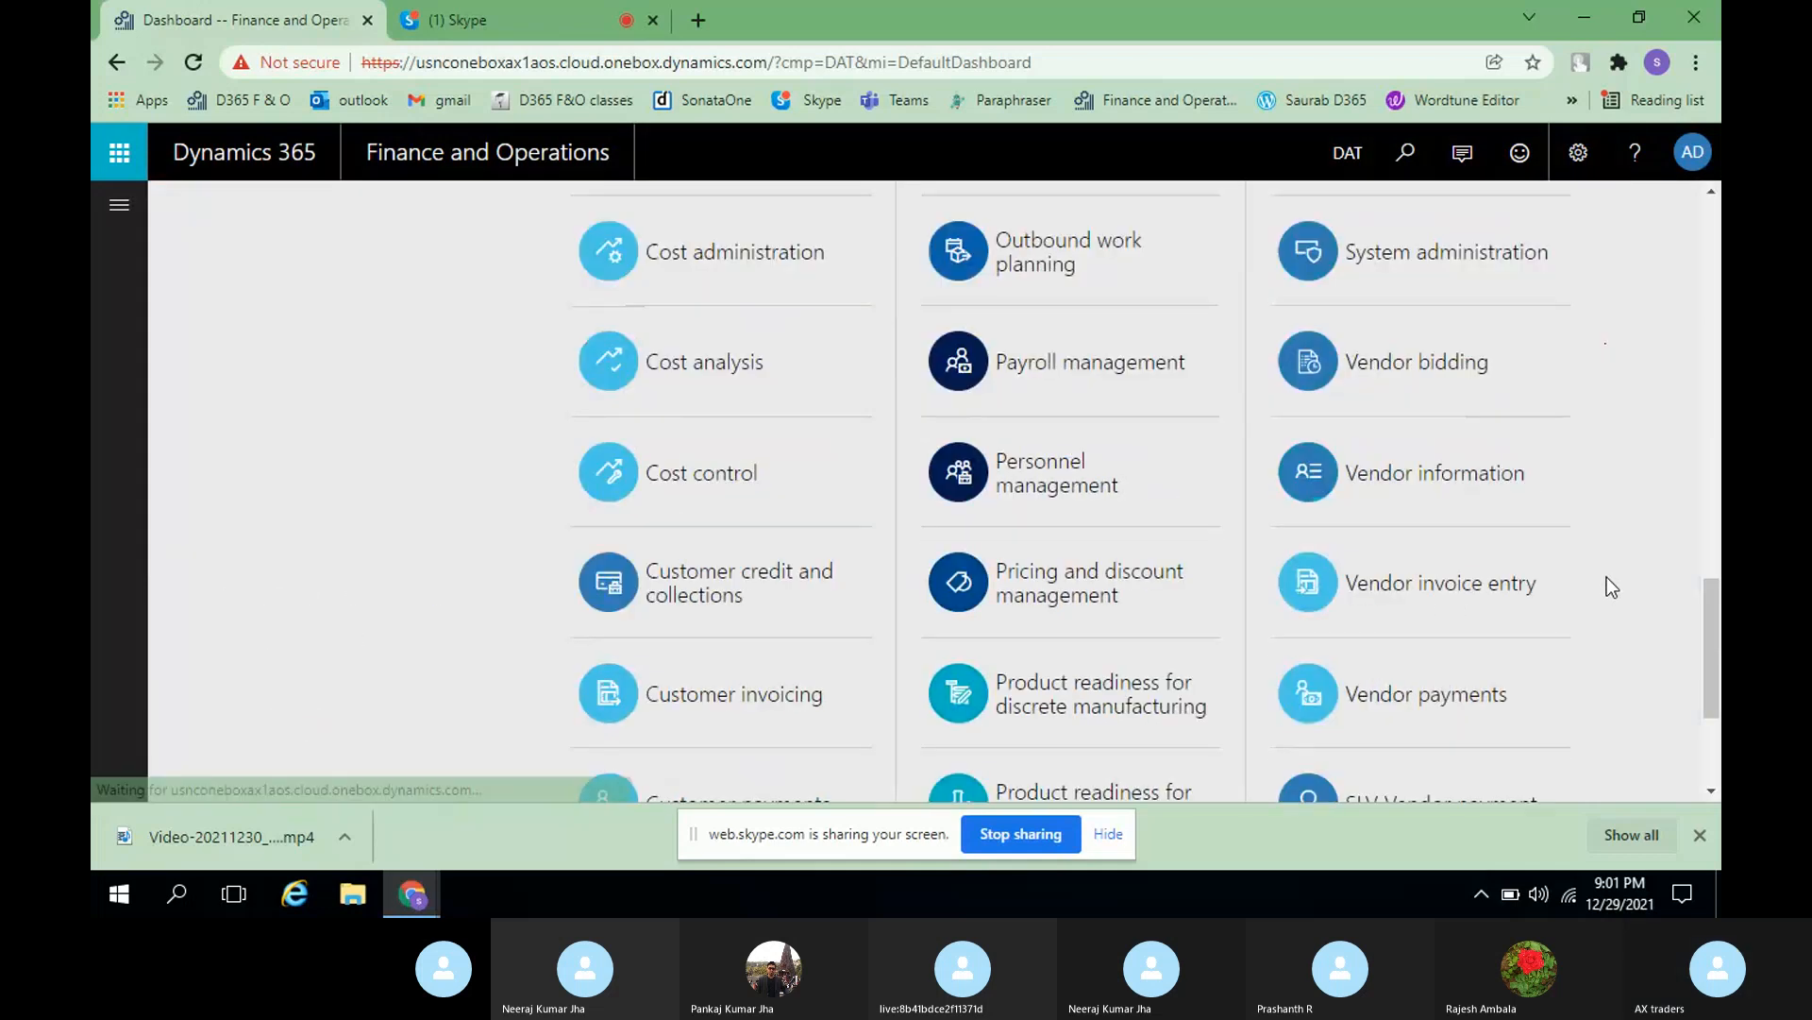
- Rename the My Workspace 2 tile to Invoice Validation in its personalization settings
right_click(1426, 650)
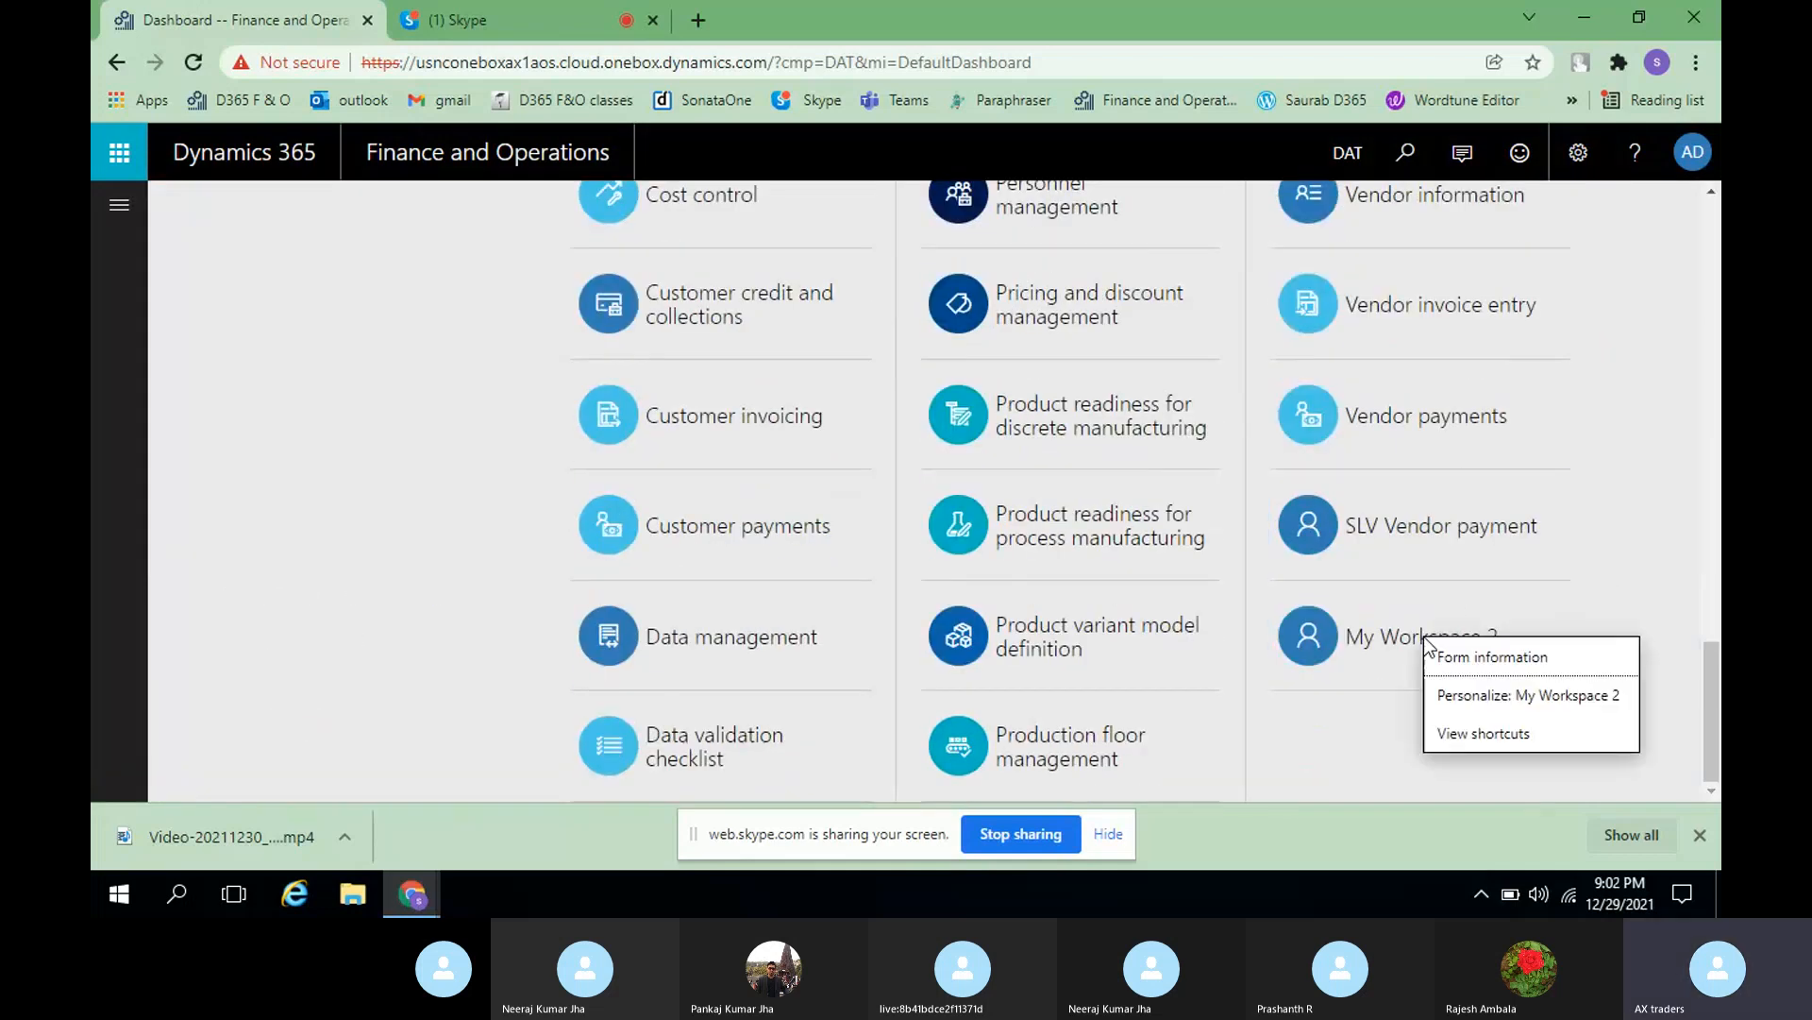
left_click(1519, 690)
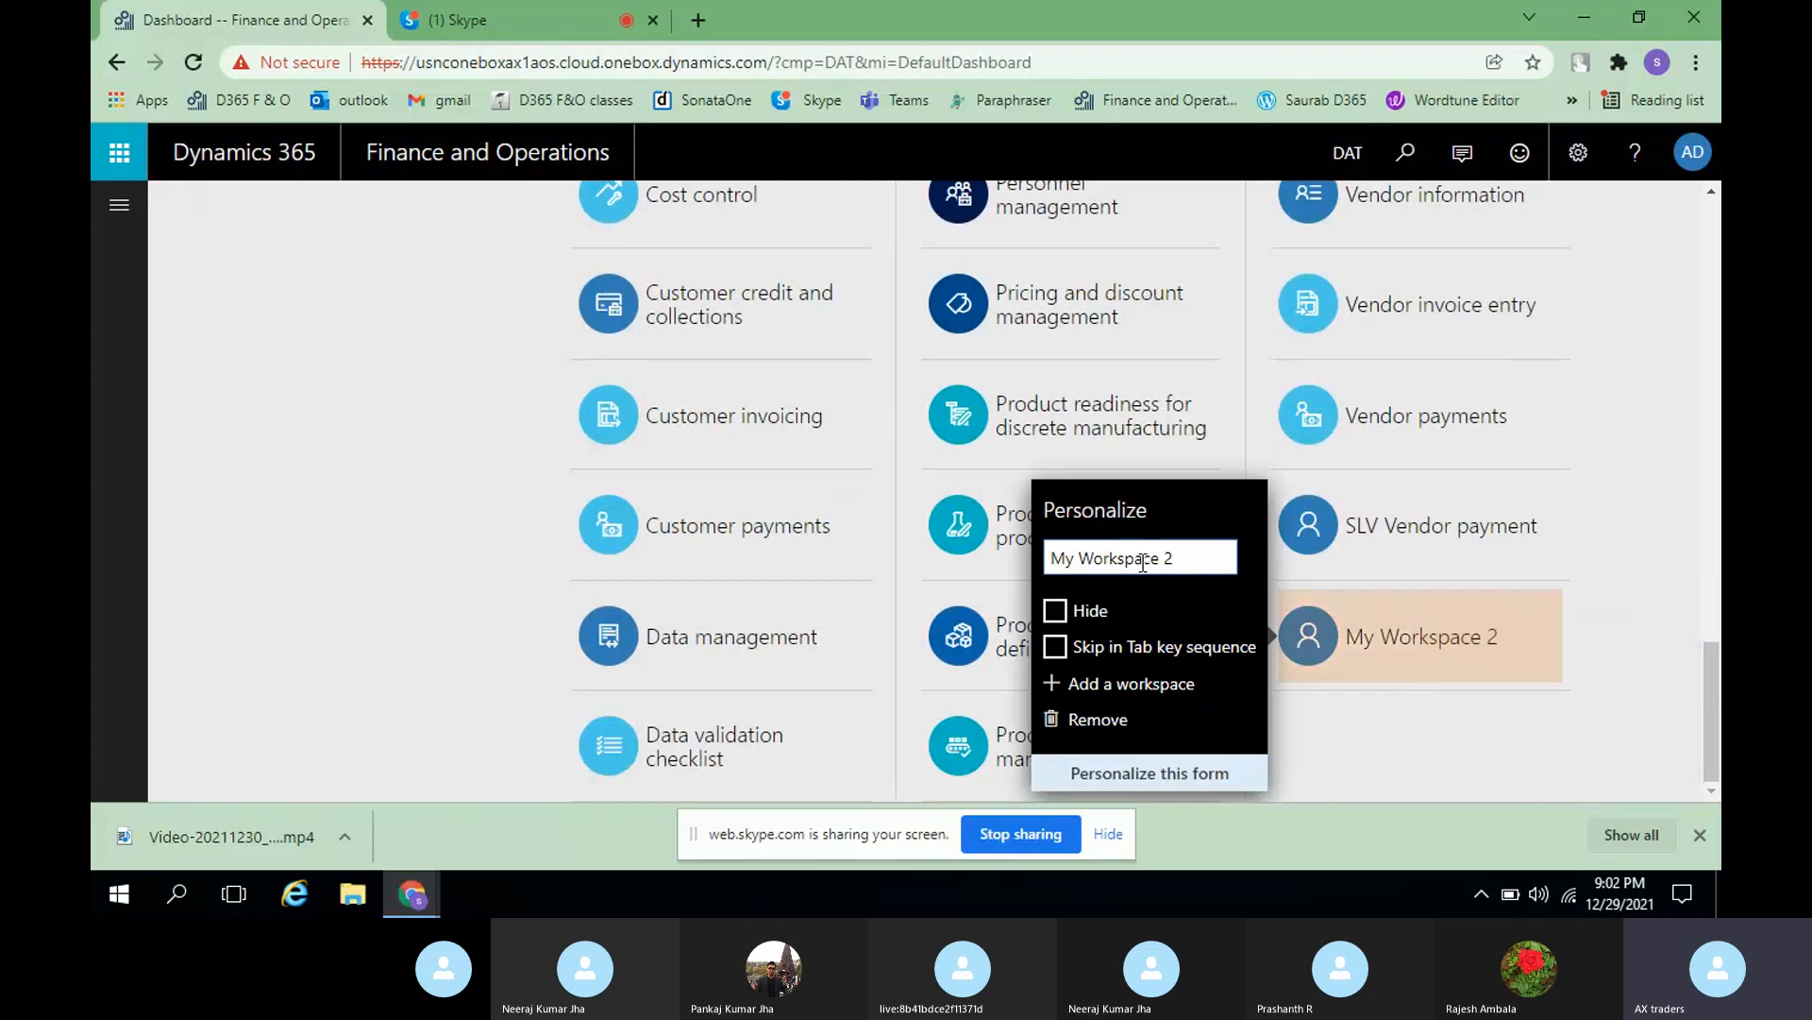
key("BackSpace")
key("BackSpace")
key("BackSpace")
key("BackSpace")
key("BackSpace")
key("BackSpace")
key("BackSpace")
key("BackSpace")
key("BackSpace")
key("BackSpace")
key("BackSpace")
key("BackSpace")
key("BackSpace")
key("BackSpace")
type("vend")
key("BackSpace")
key("BackSpace")
key("BackSpace")
key("BackSpace")
type("Invoice Validation")
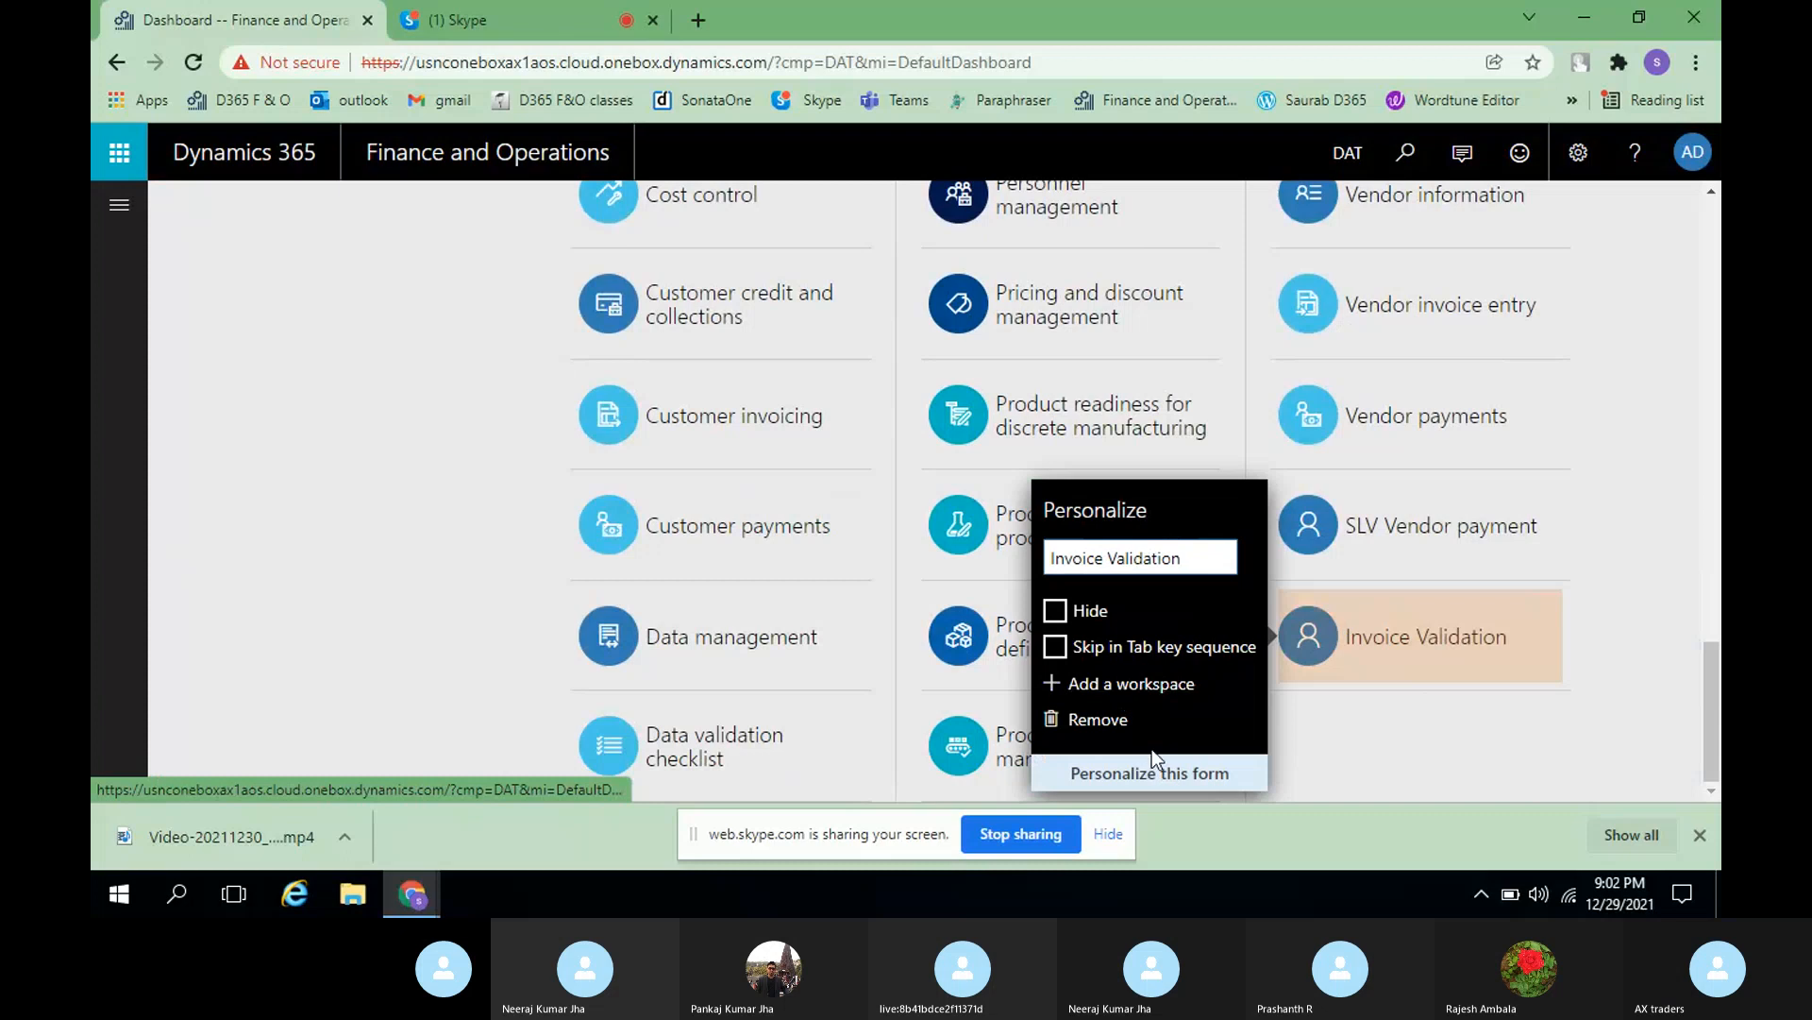
- Look through the form personalization toolbar's Manage and Insert options, start the field insertion mode, and close the toolbar
left_click(1156, 774)
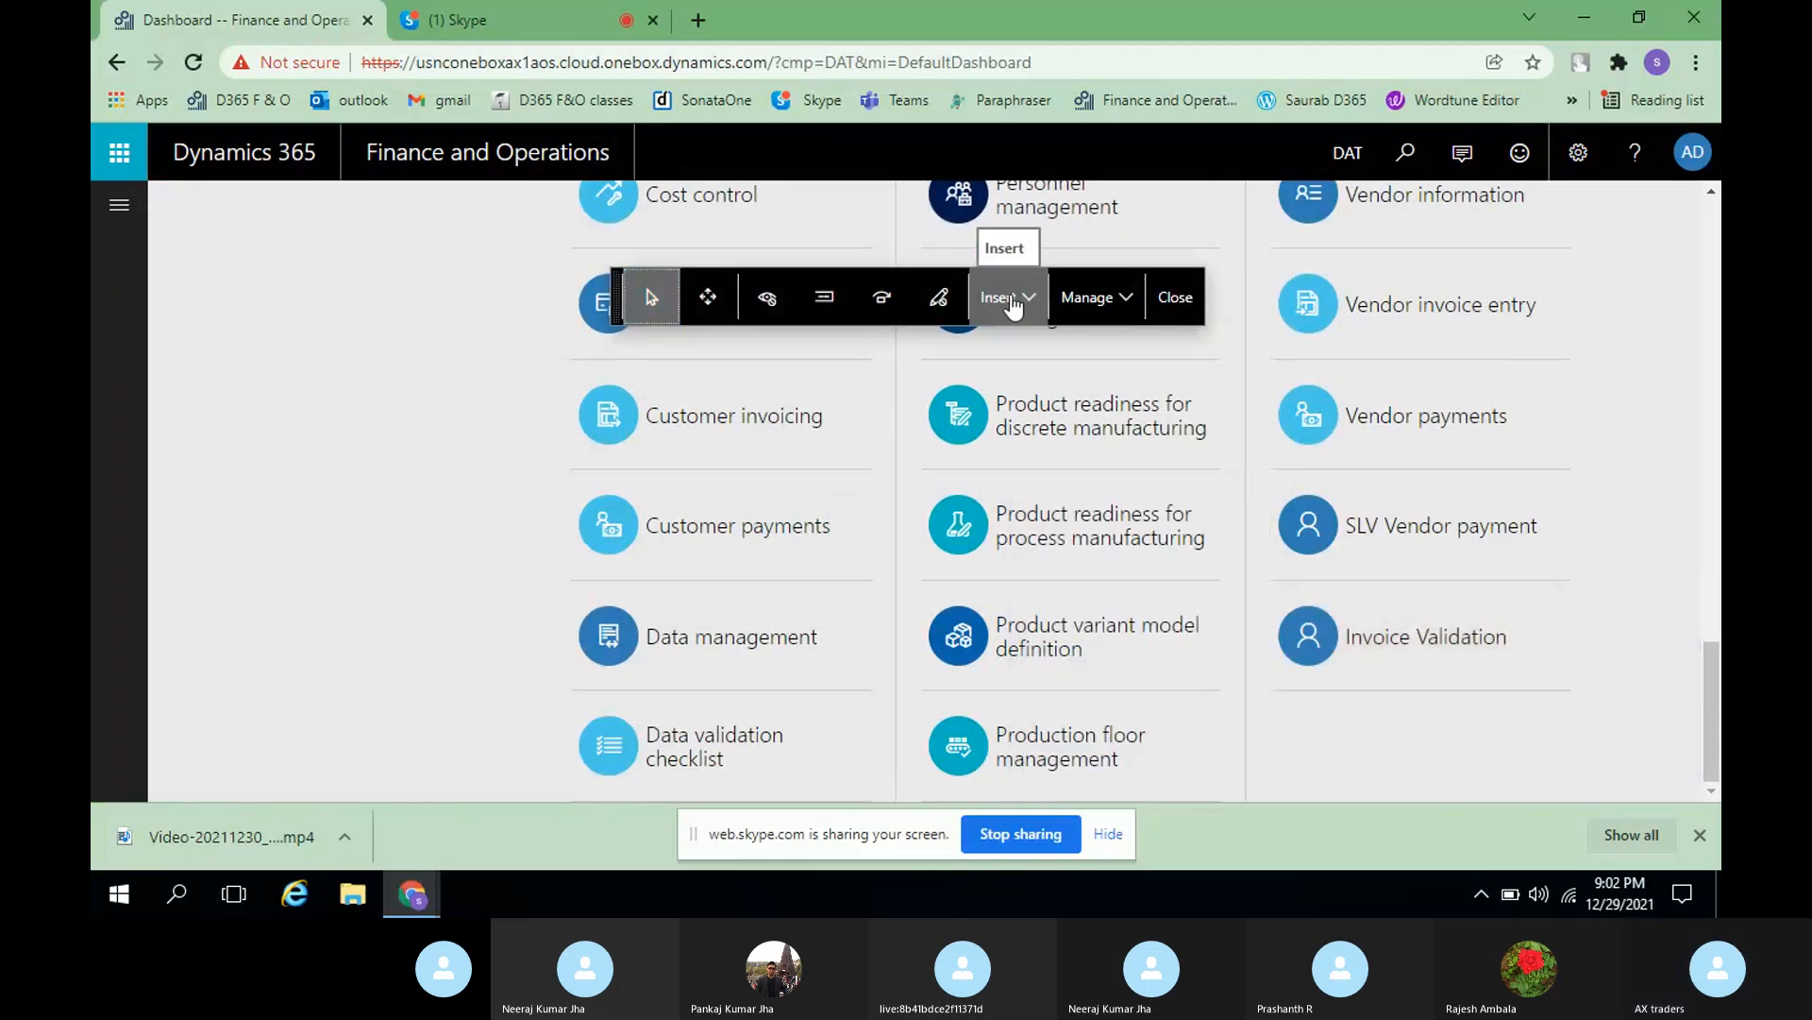
left_click(1123, 298)
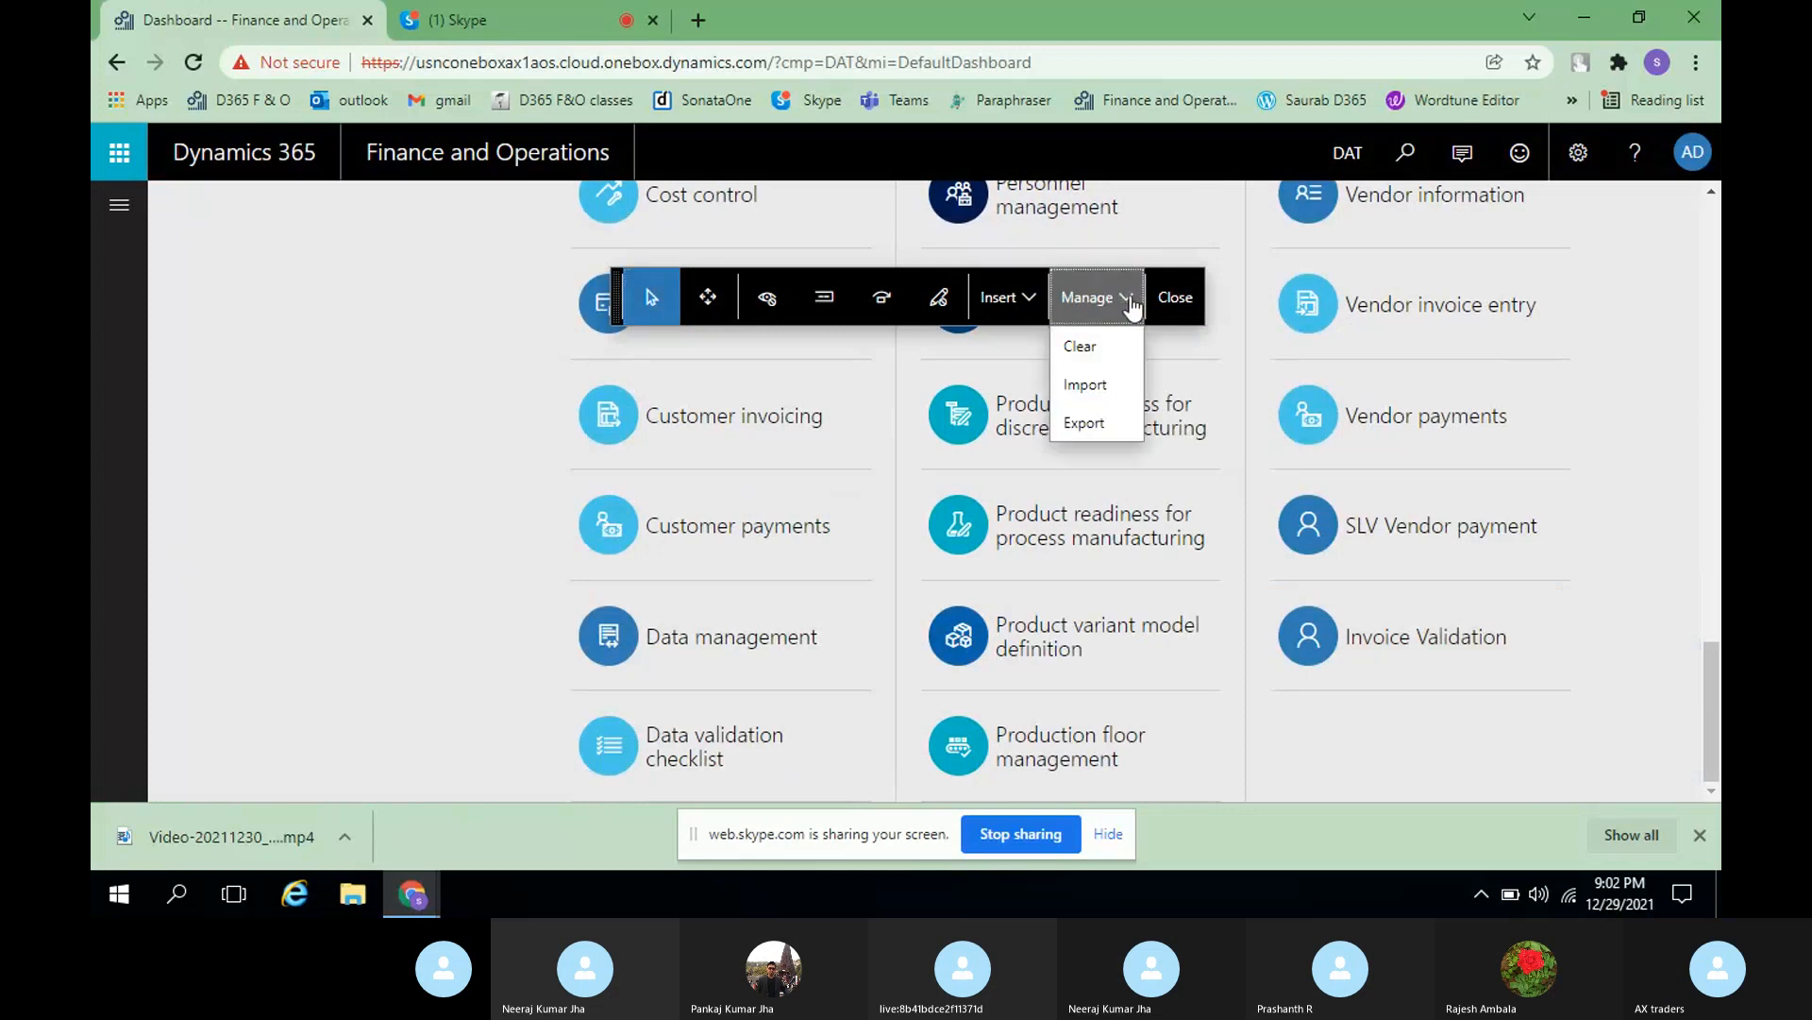
left_click(1032, 298)
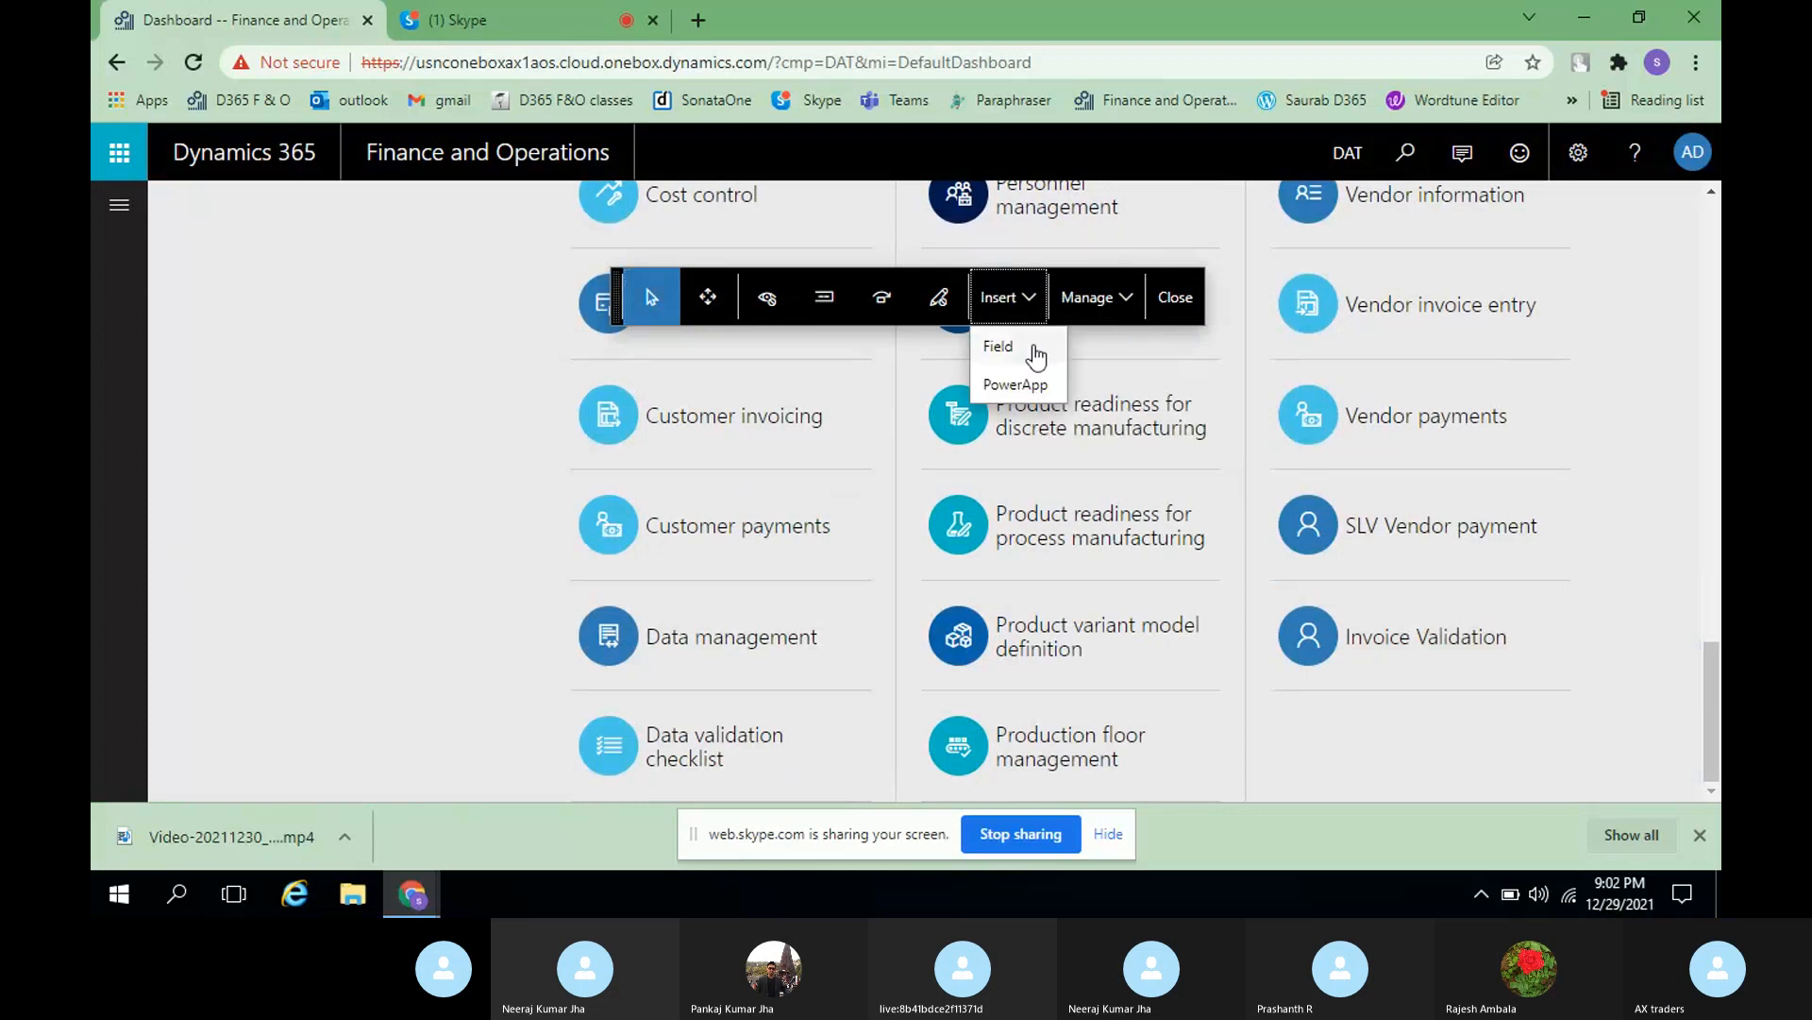
left_click(1028, 349)
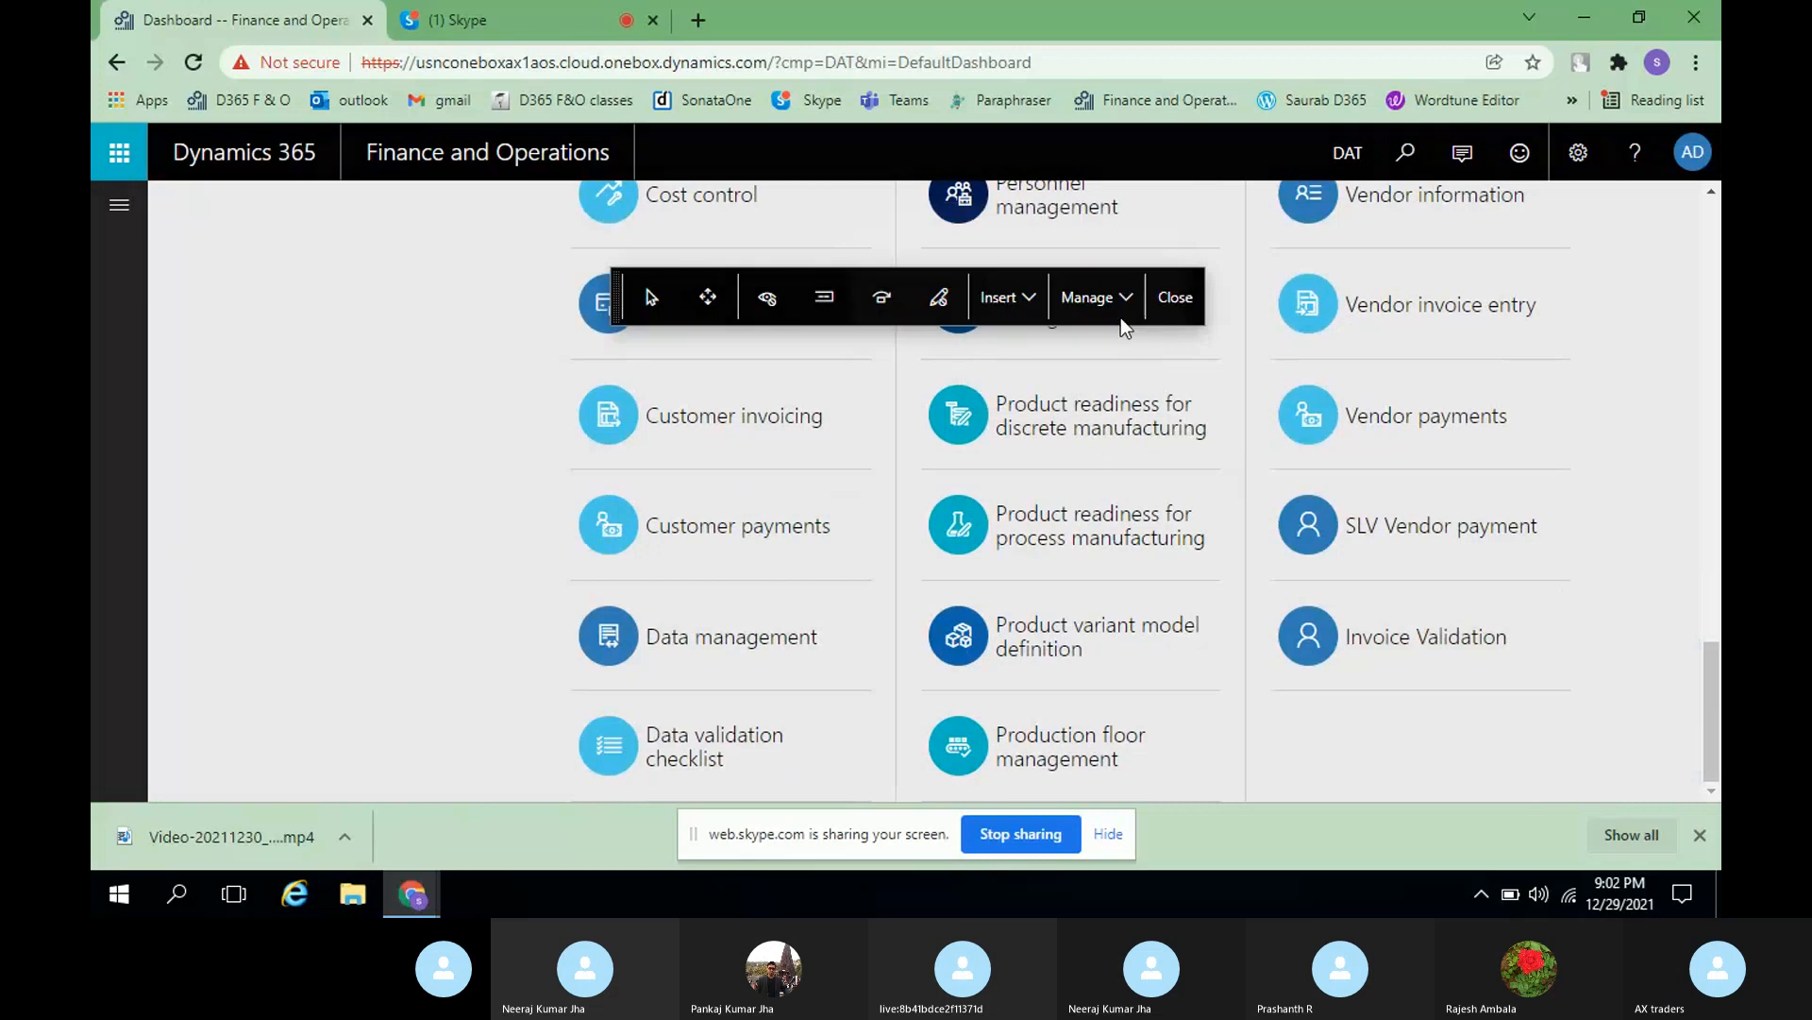
left_click(1175, 298)
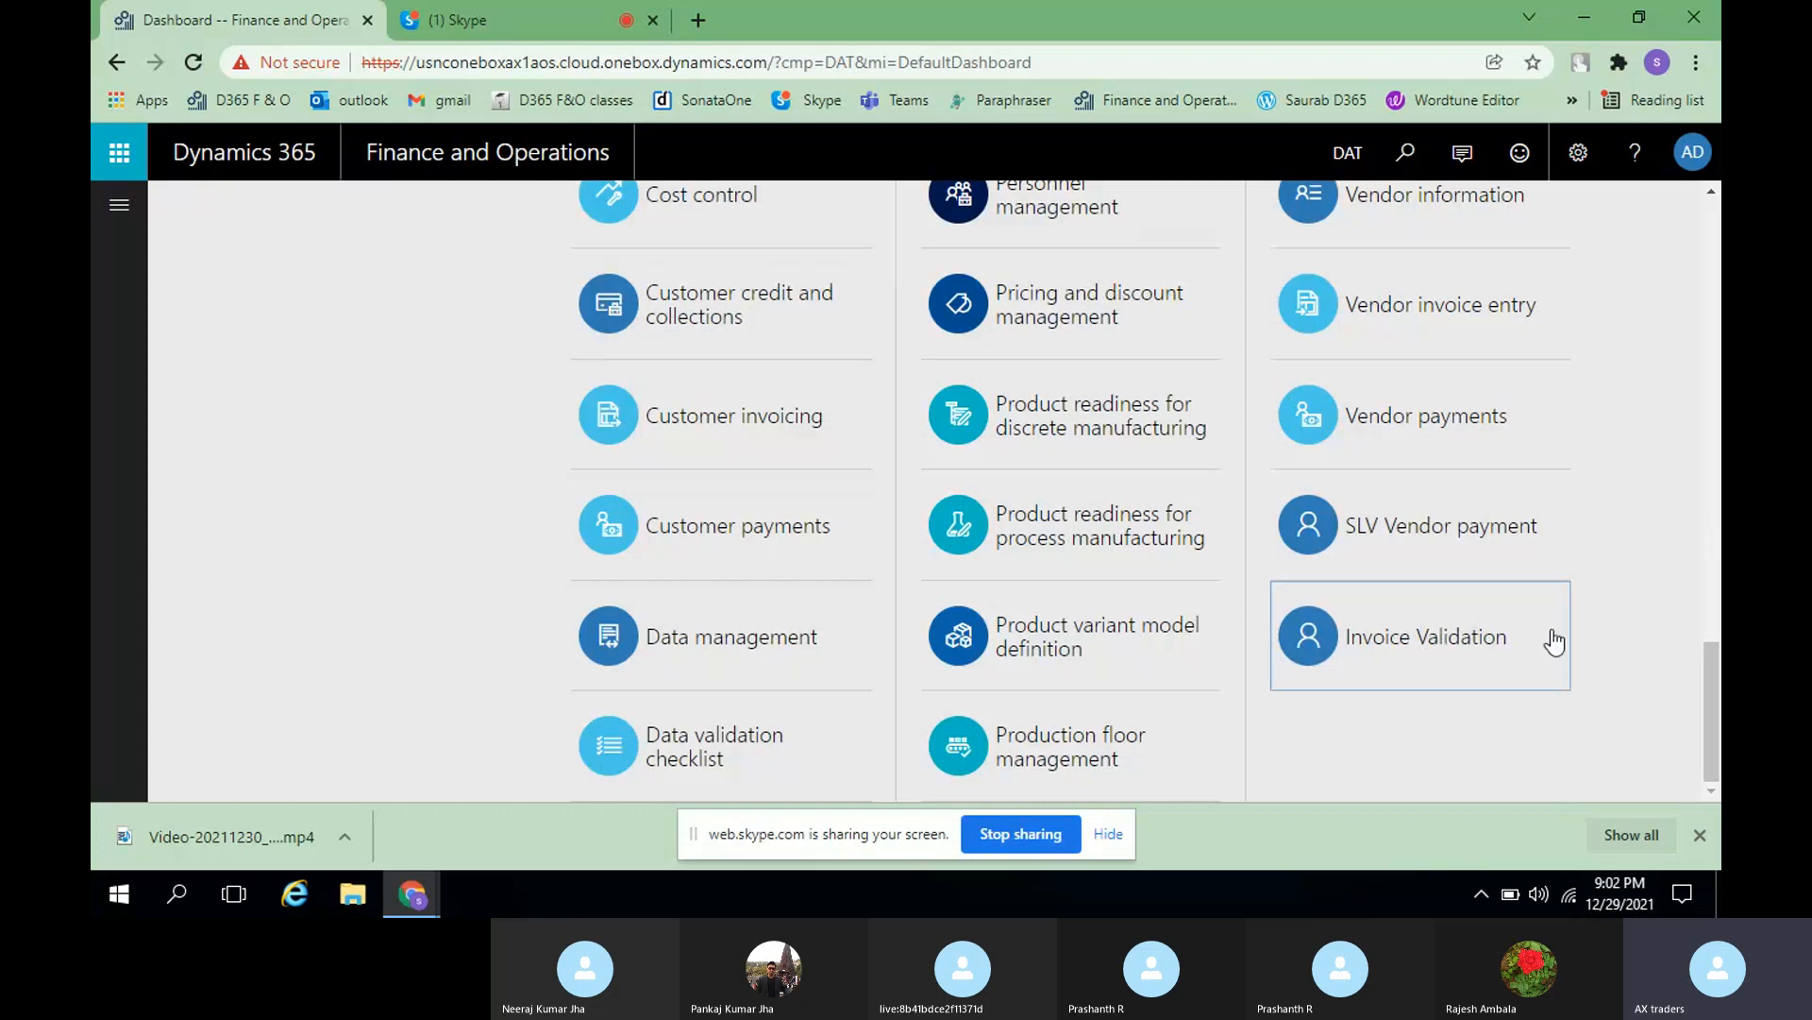
- Add a new workspace to the dashboard from the TilePageContainer personalization settings
right_click(1356, 727)
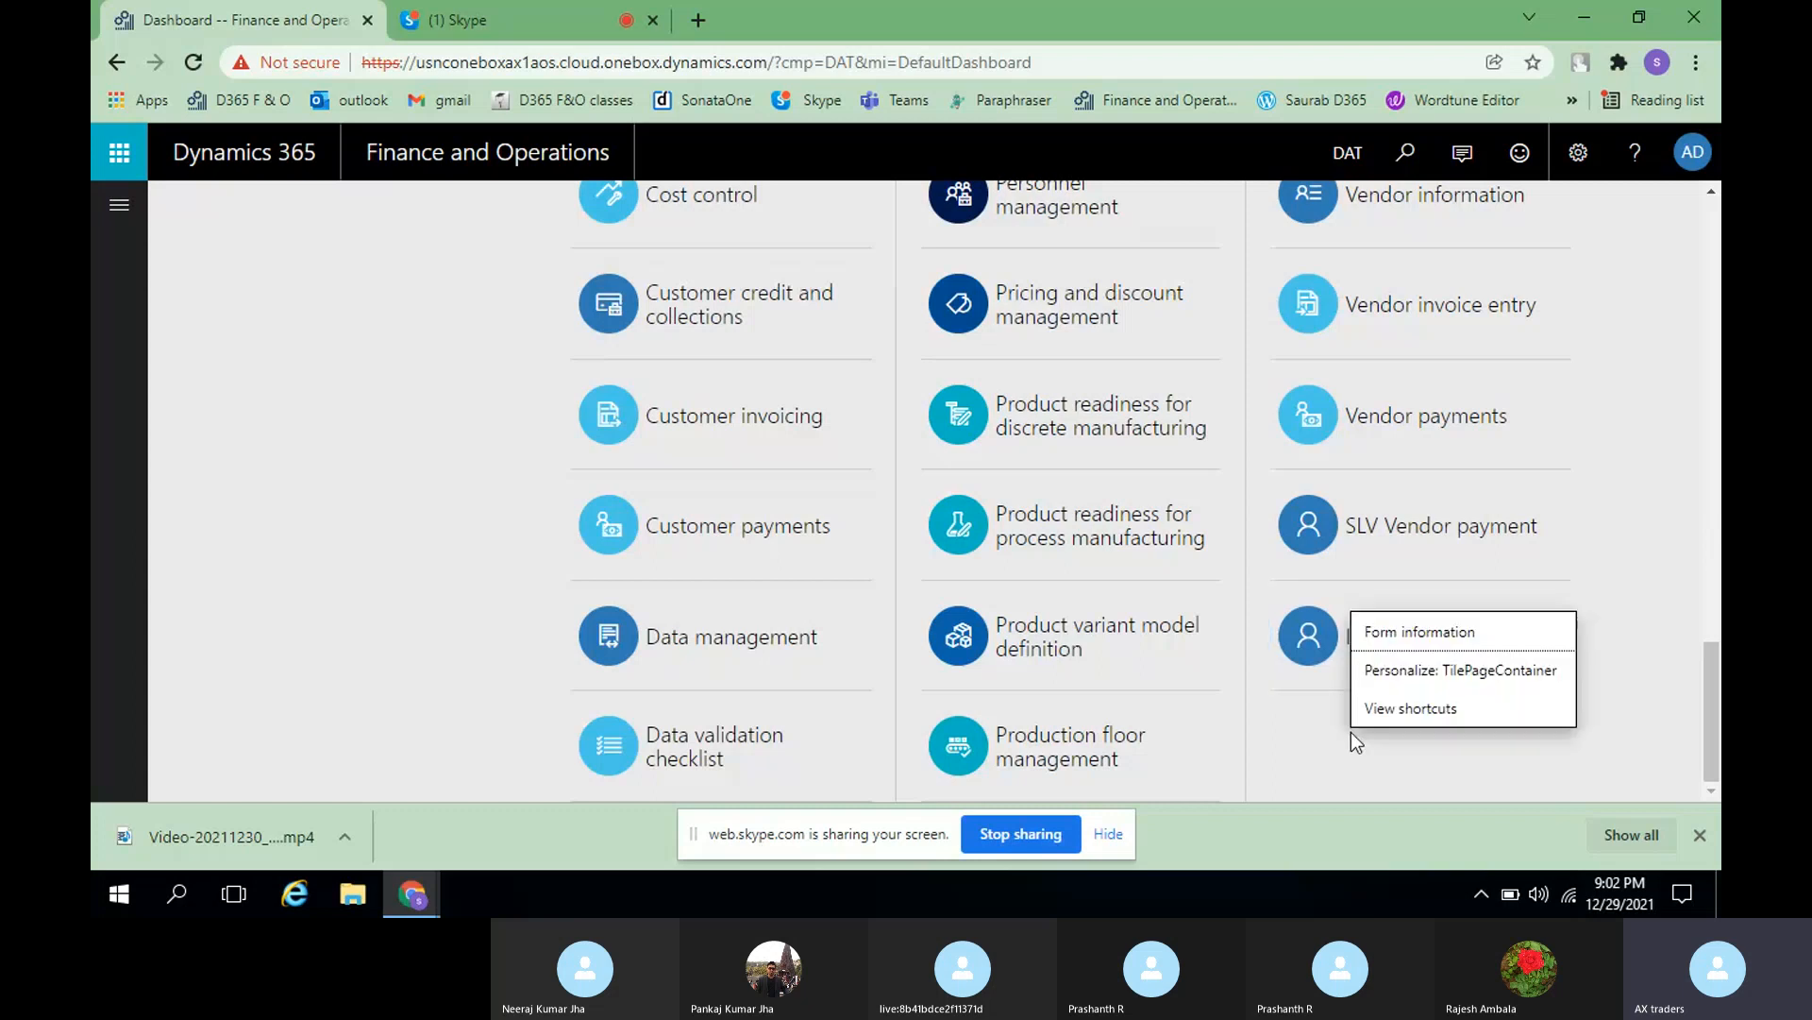
left_click(1469, 672)
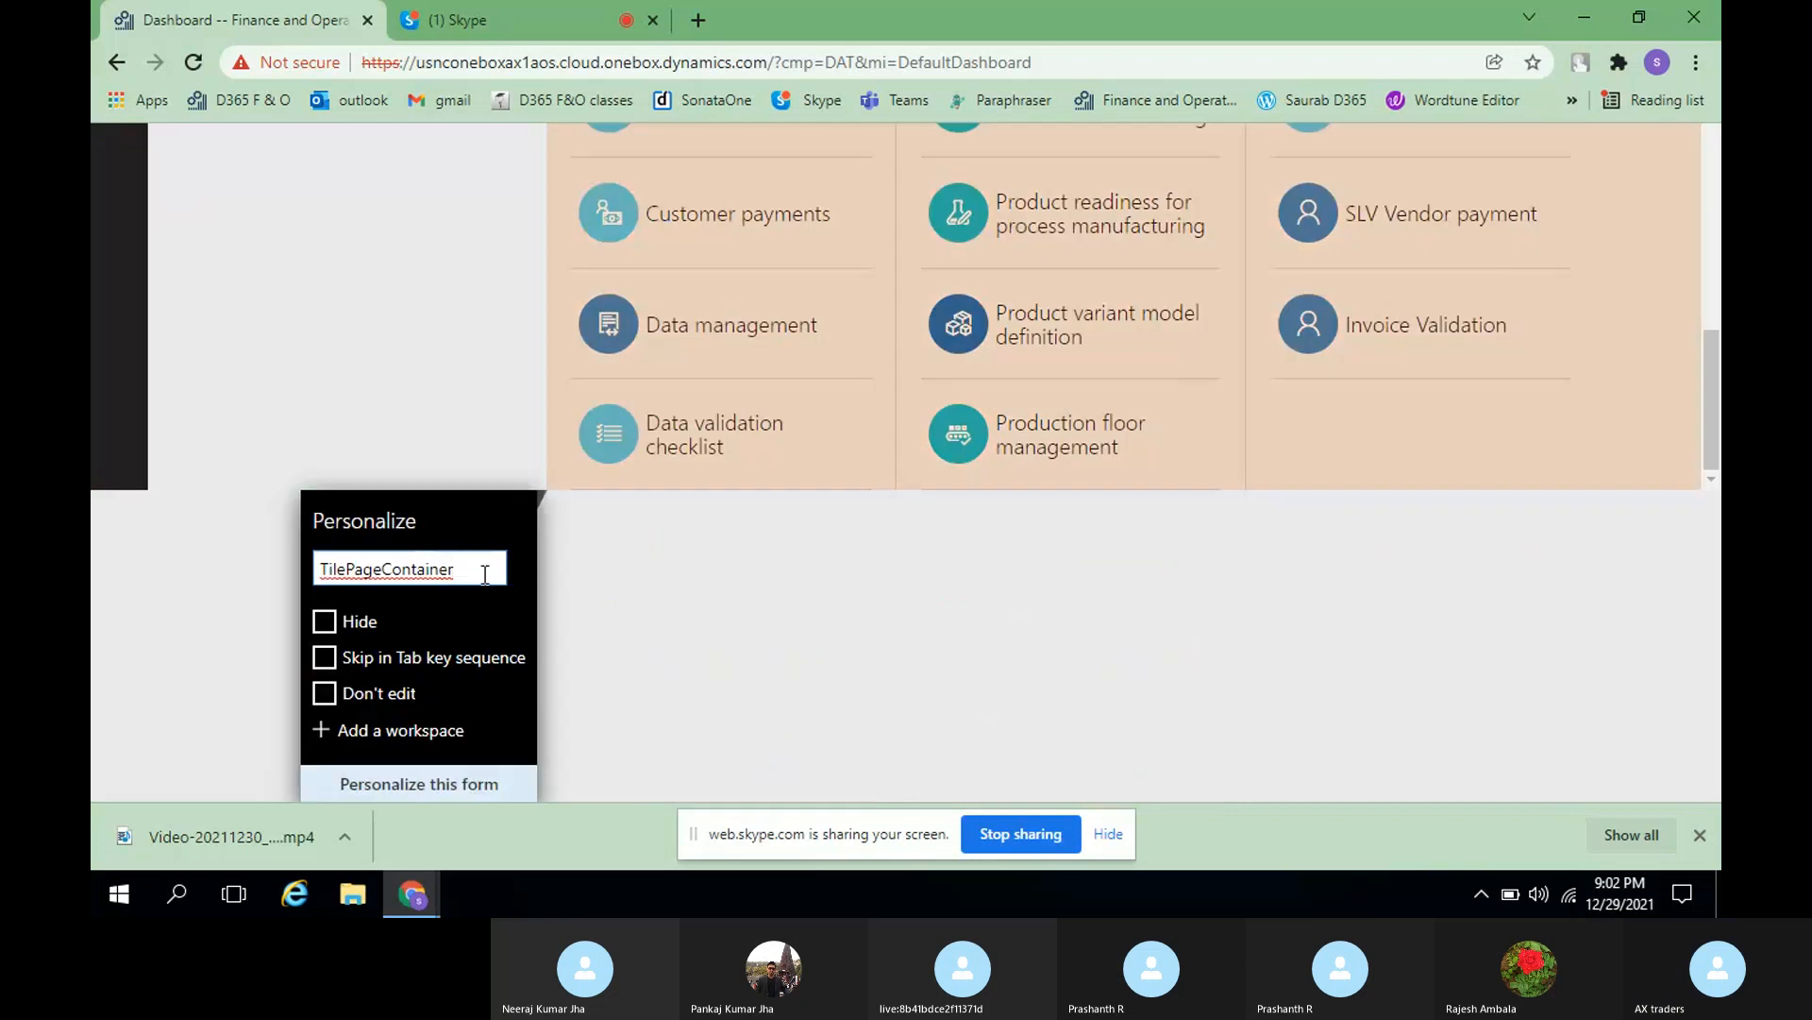
left_click(409, 746)
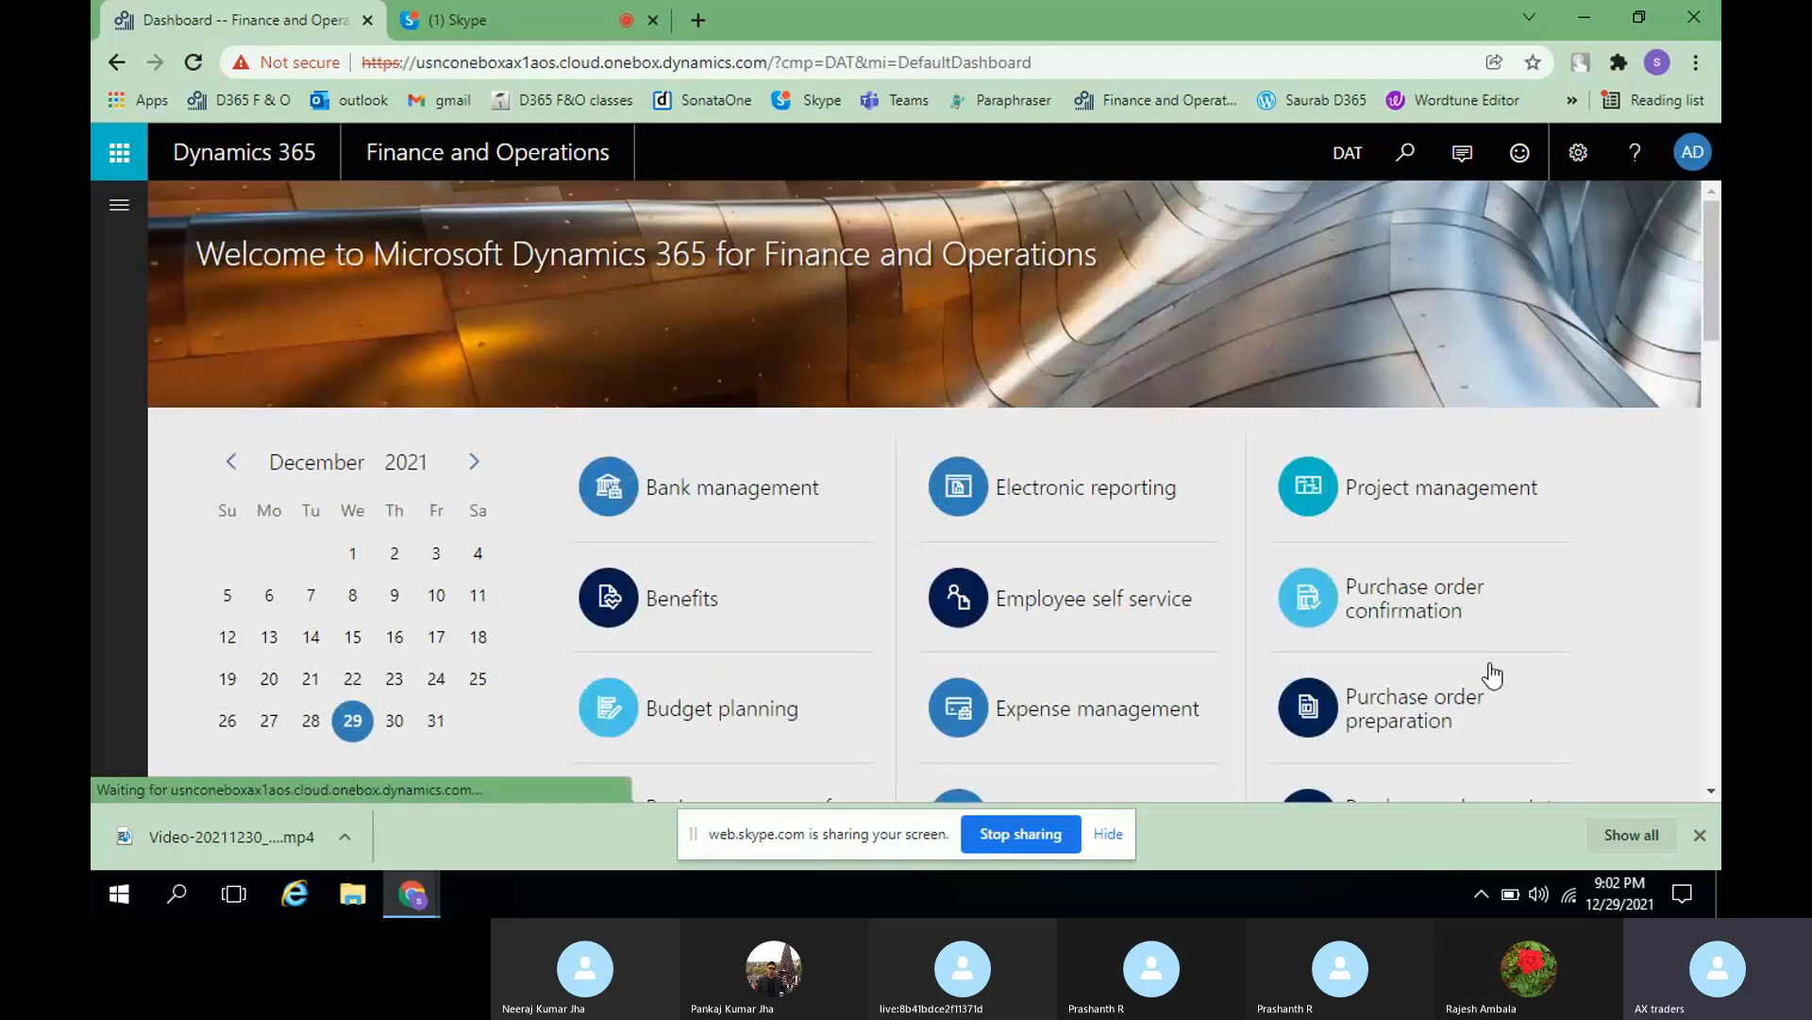
- Rename the My Workspace 3 tile to Payment reconciliation in its personalization settings
scroll(1491, 675, "down", 10)
right_click(1466, 742)
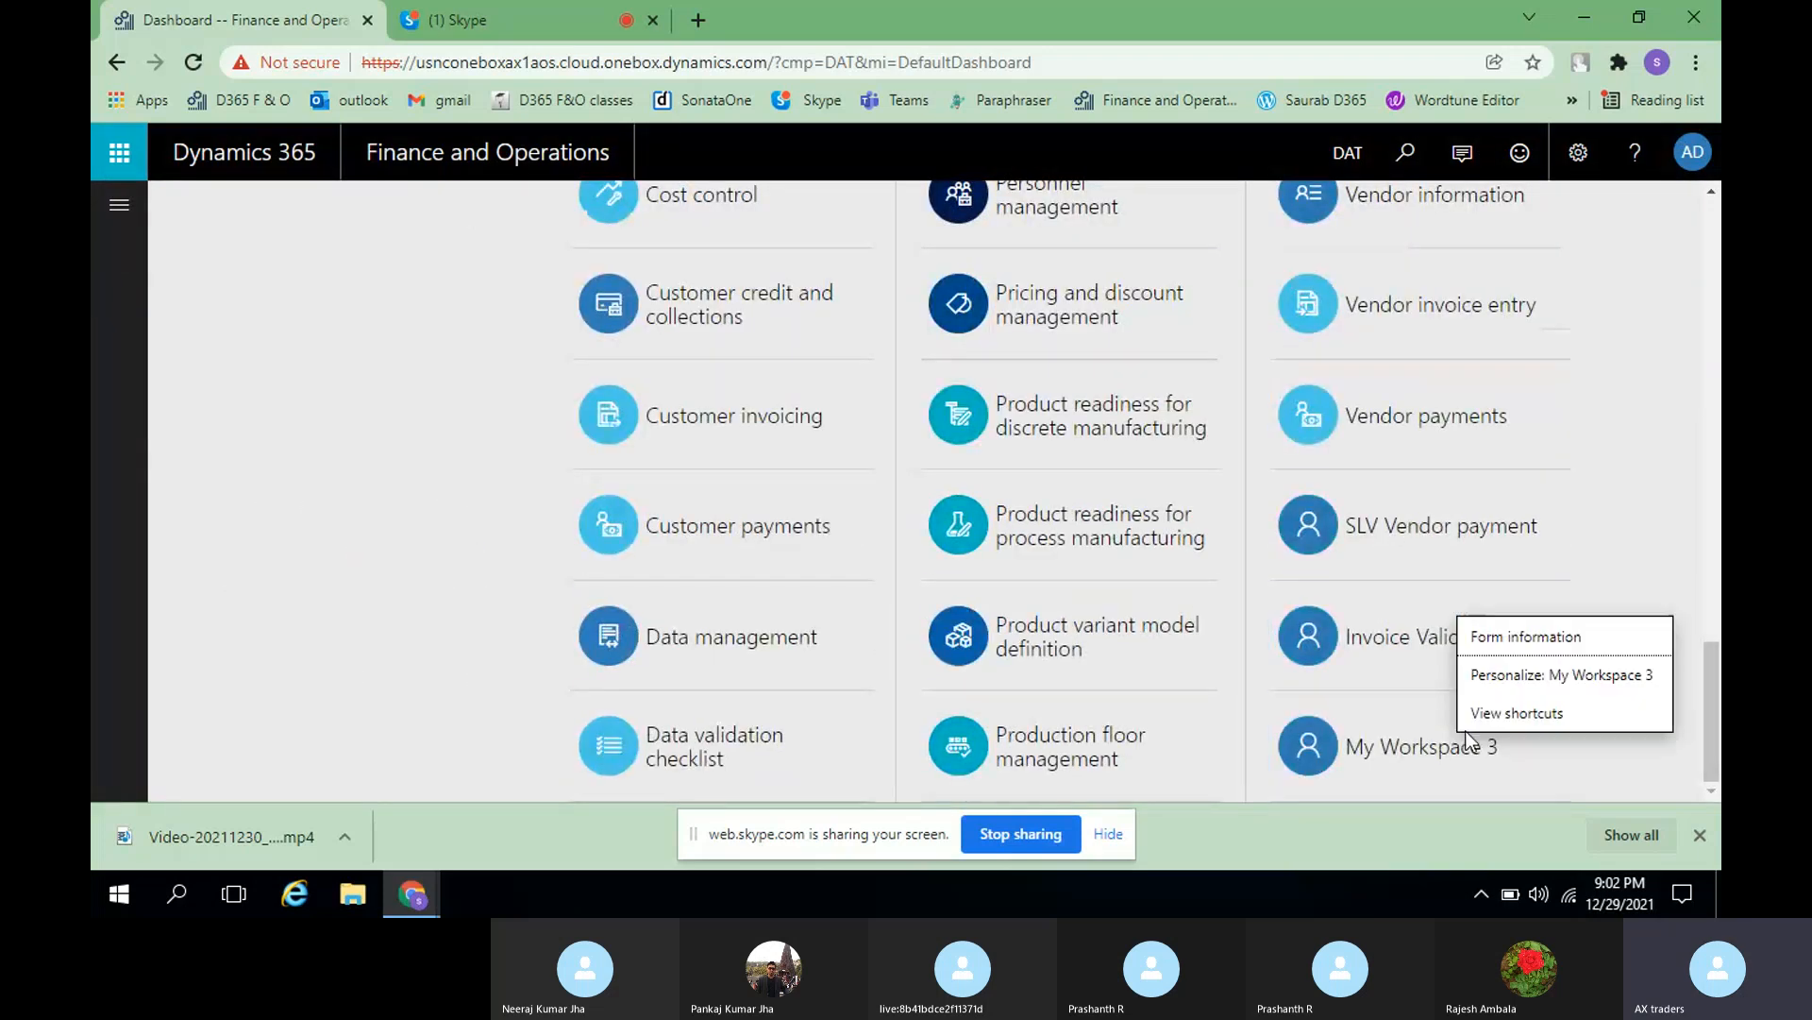
left_click(1486, 676)
left_click(1204, 462)
key("BackSpace")
key("BackSpace")
key("BackSpace")
key("BackSpace")
key("BackSpace")
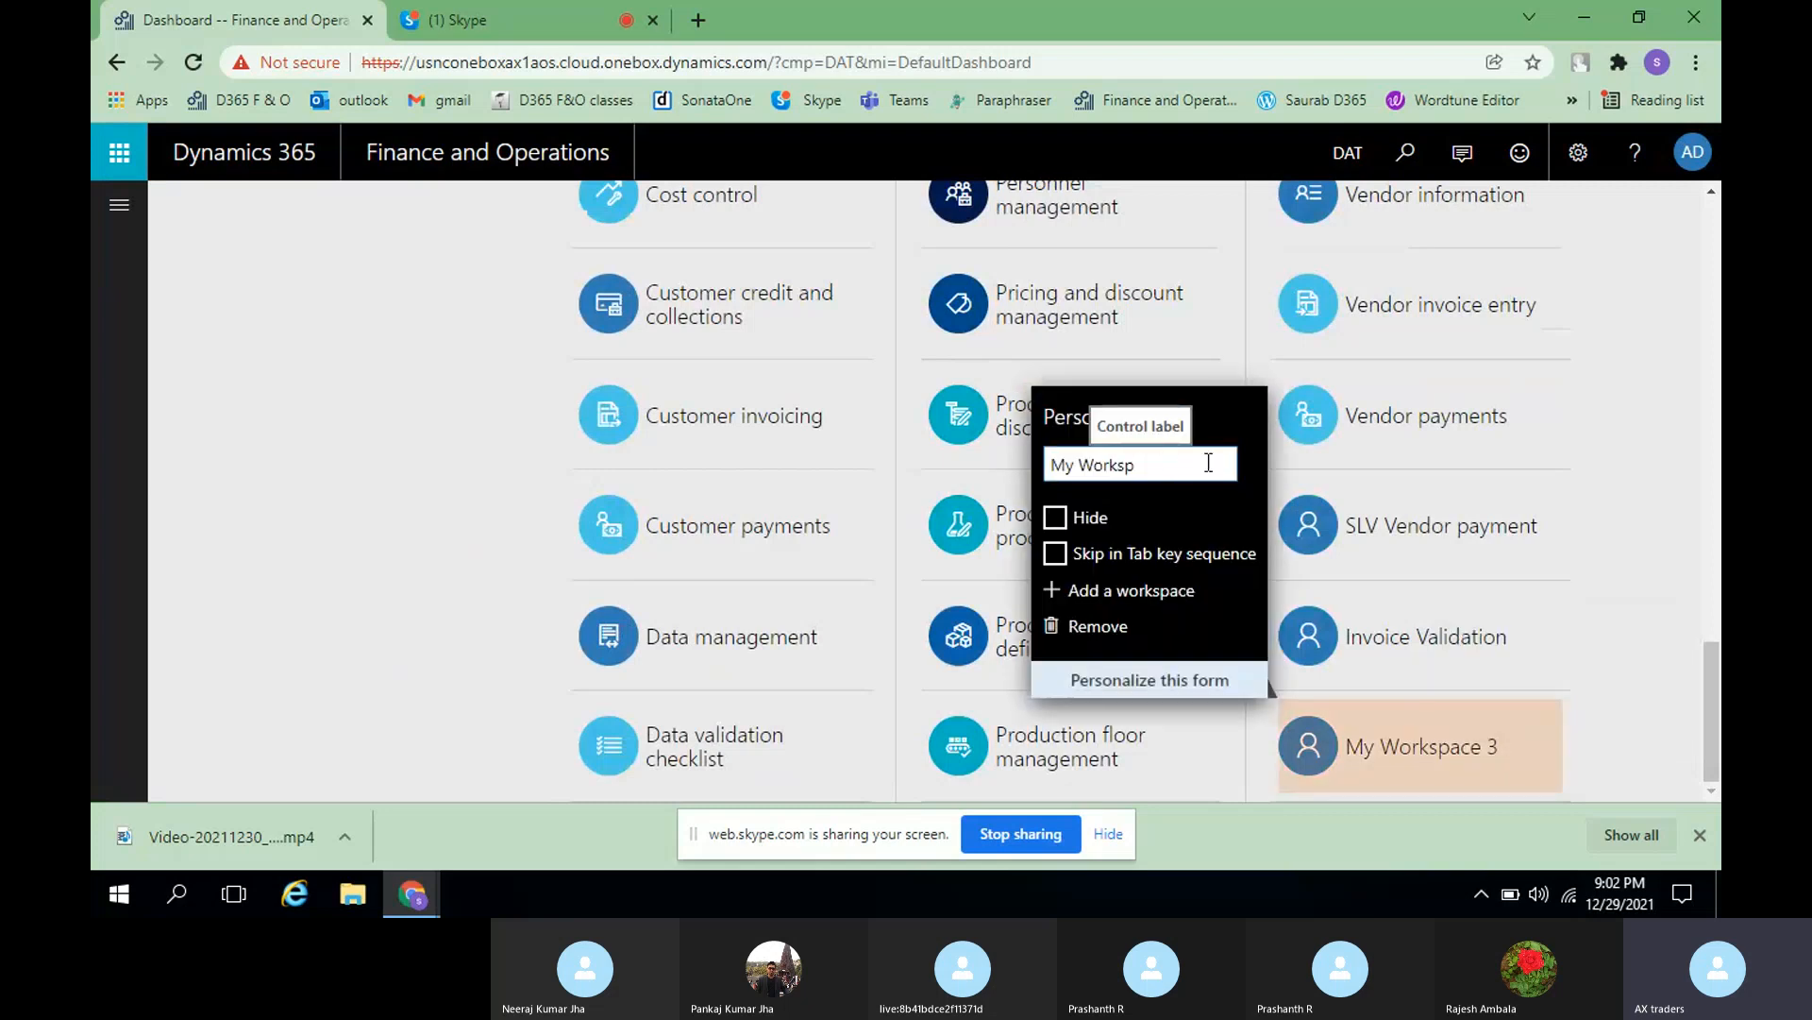
key("BackSpace")
key("BackSpace")
key("BackSpace")
key("BackSpace")
key("BackSpace")
key("BackSpace")
key("BackSpace")
key("BackSpace")
key("BackSpace")
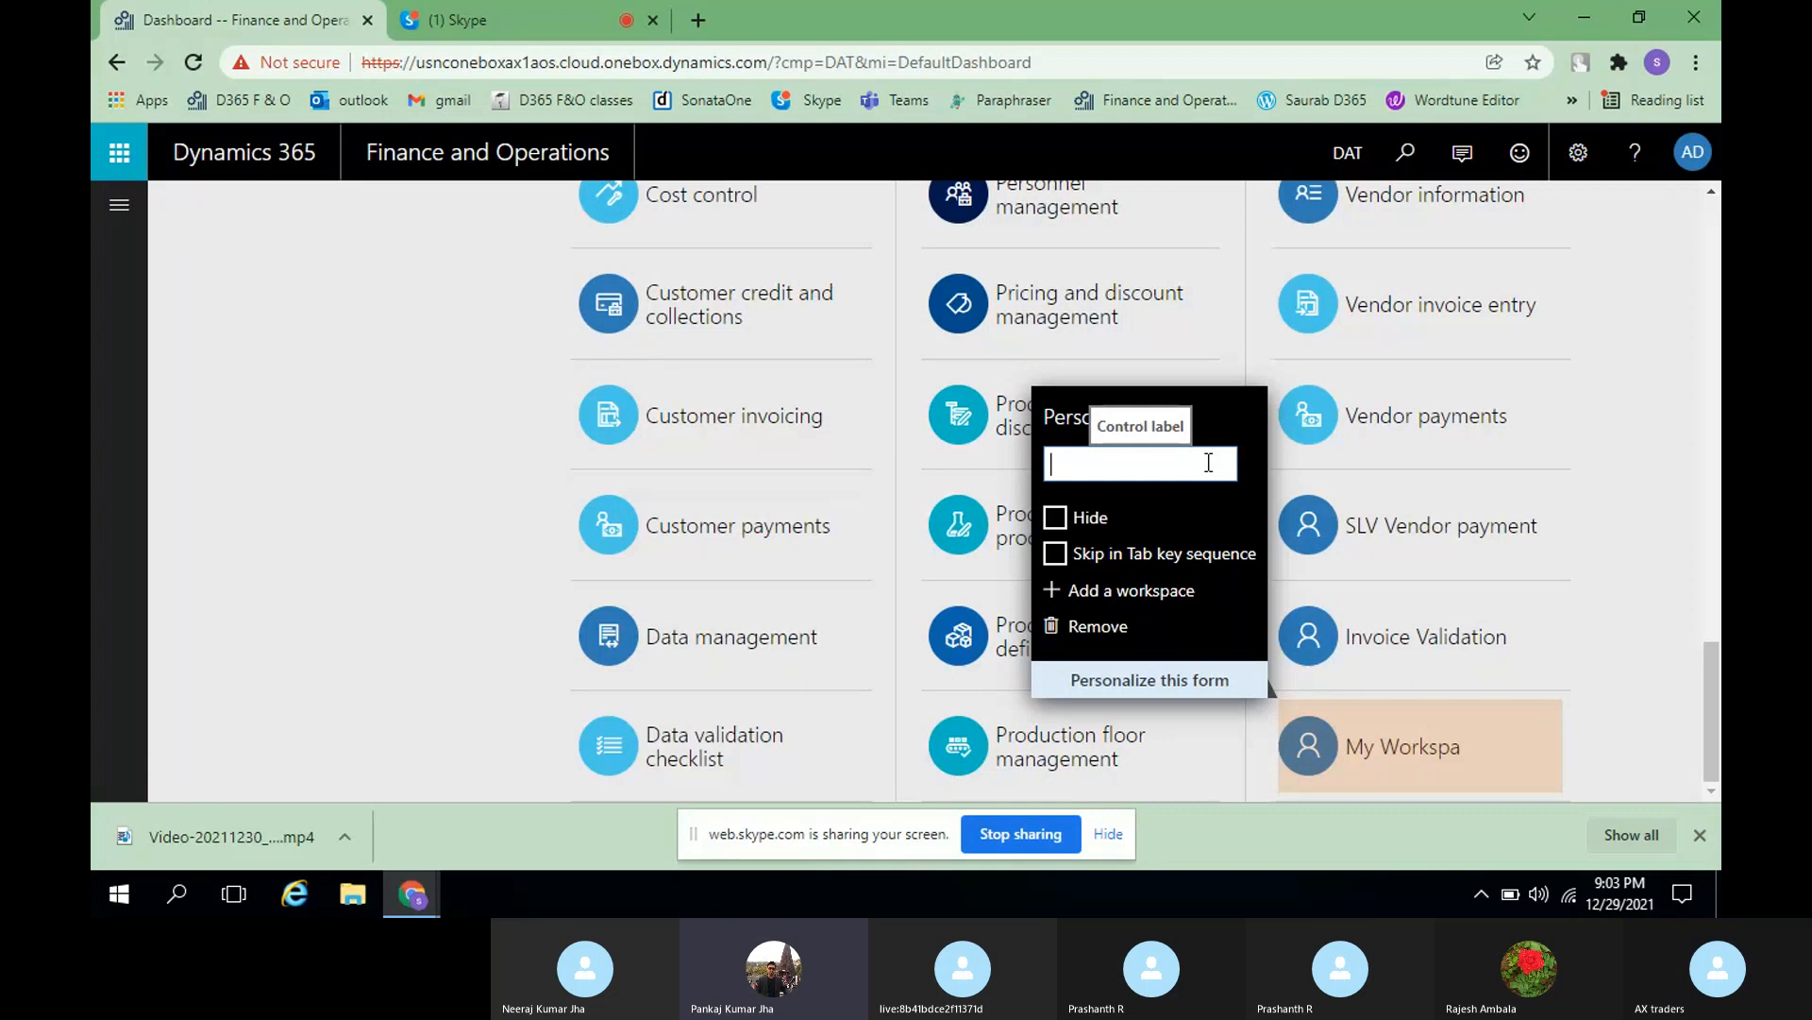
type("Paym")
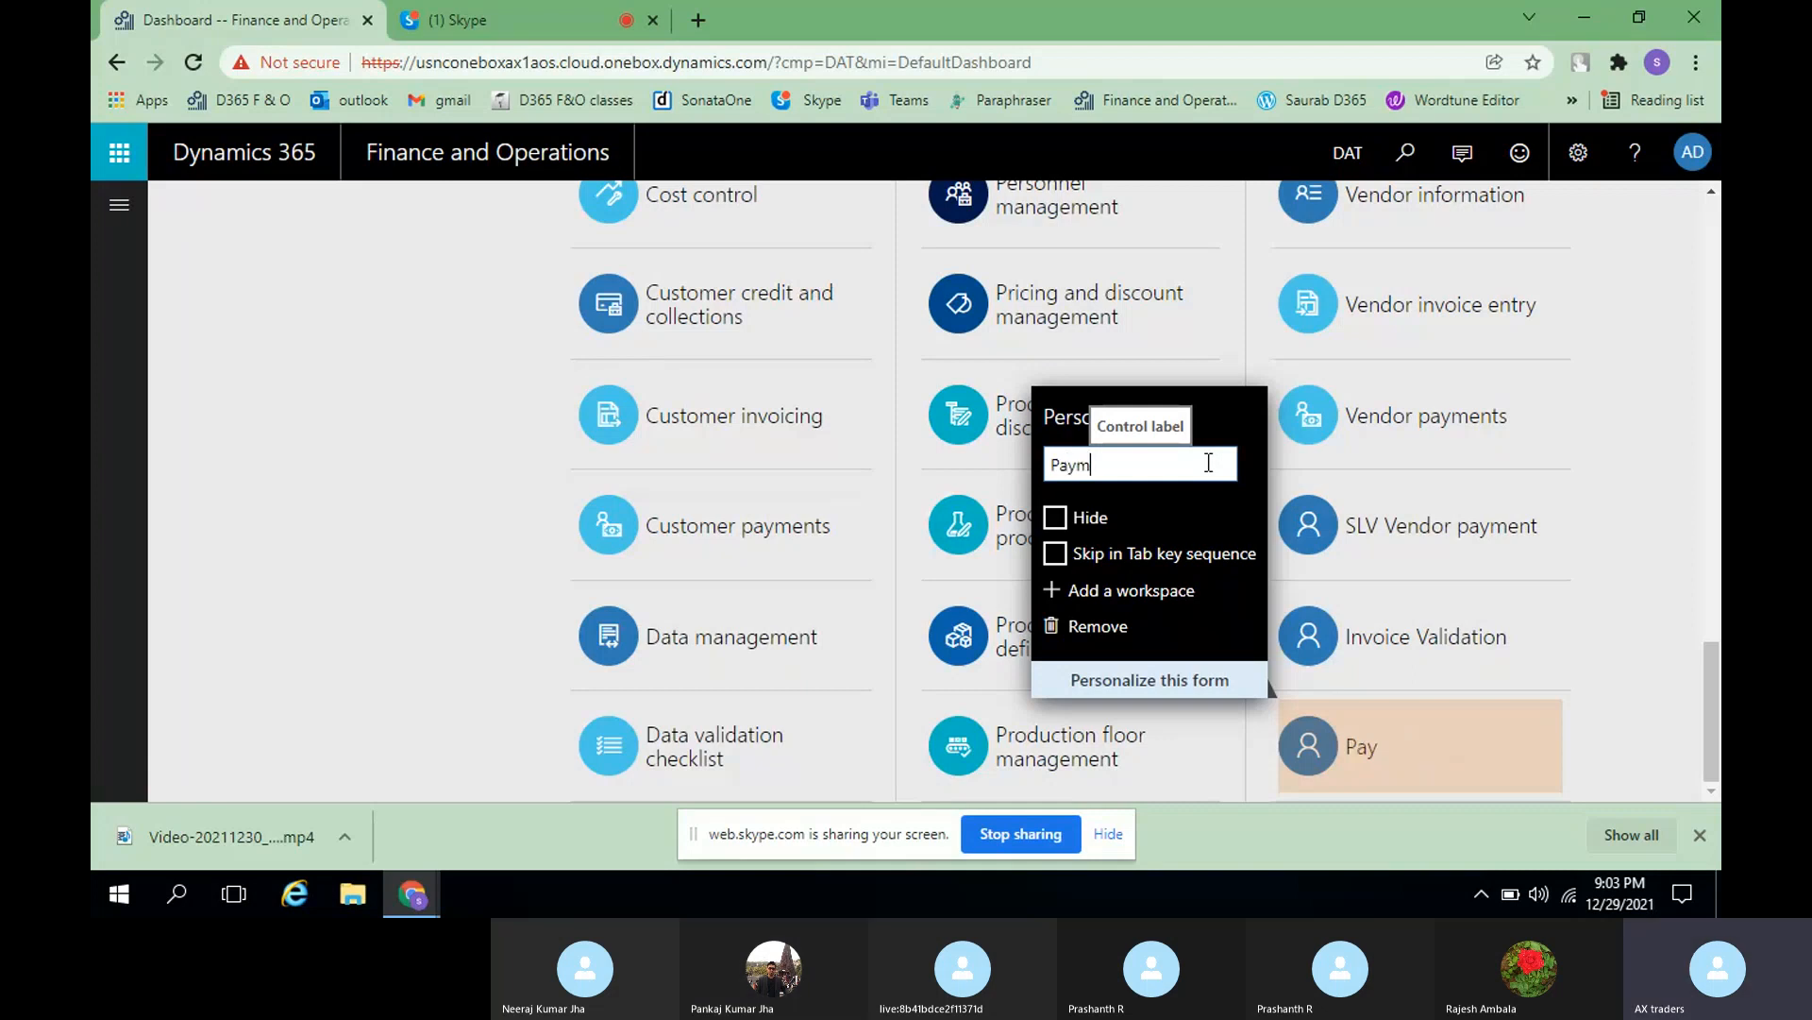
type("ent reconca")
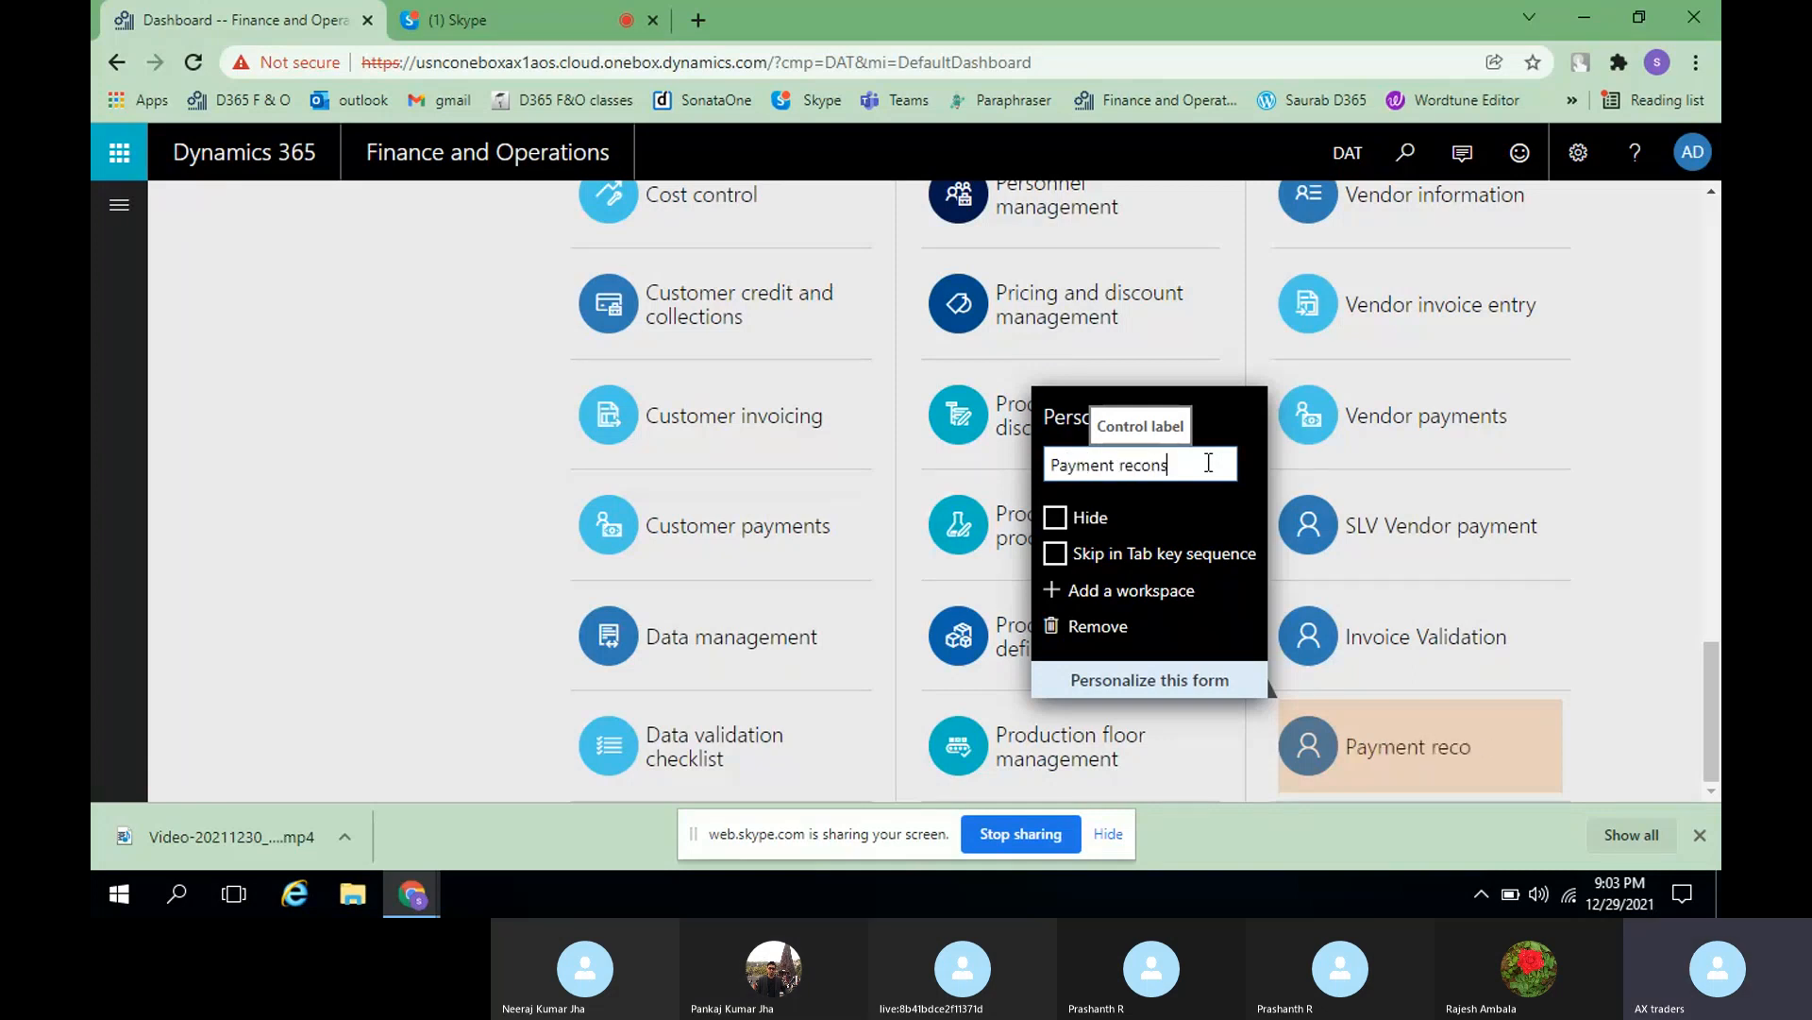
key("BackSpace")
type("ilation")
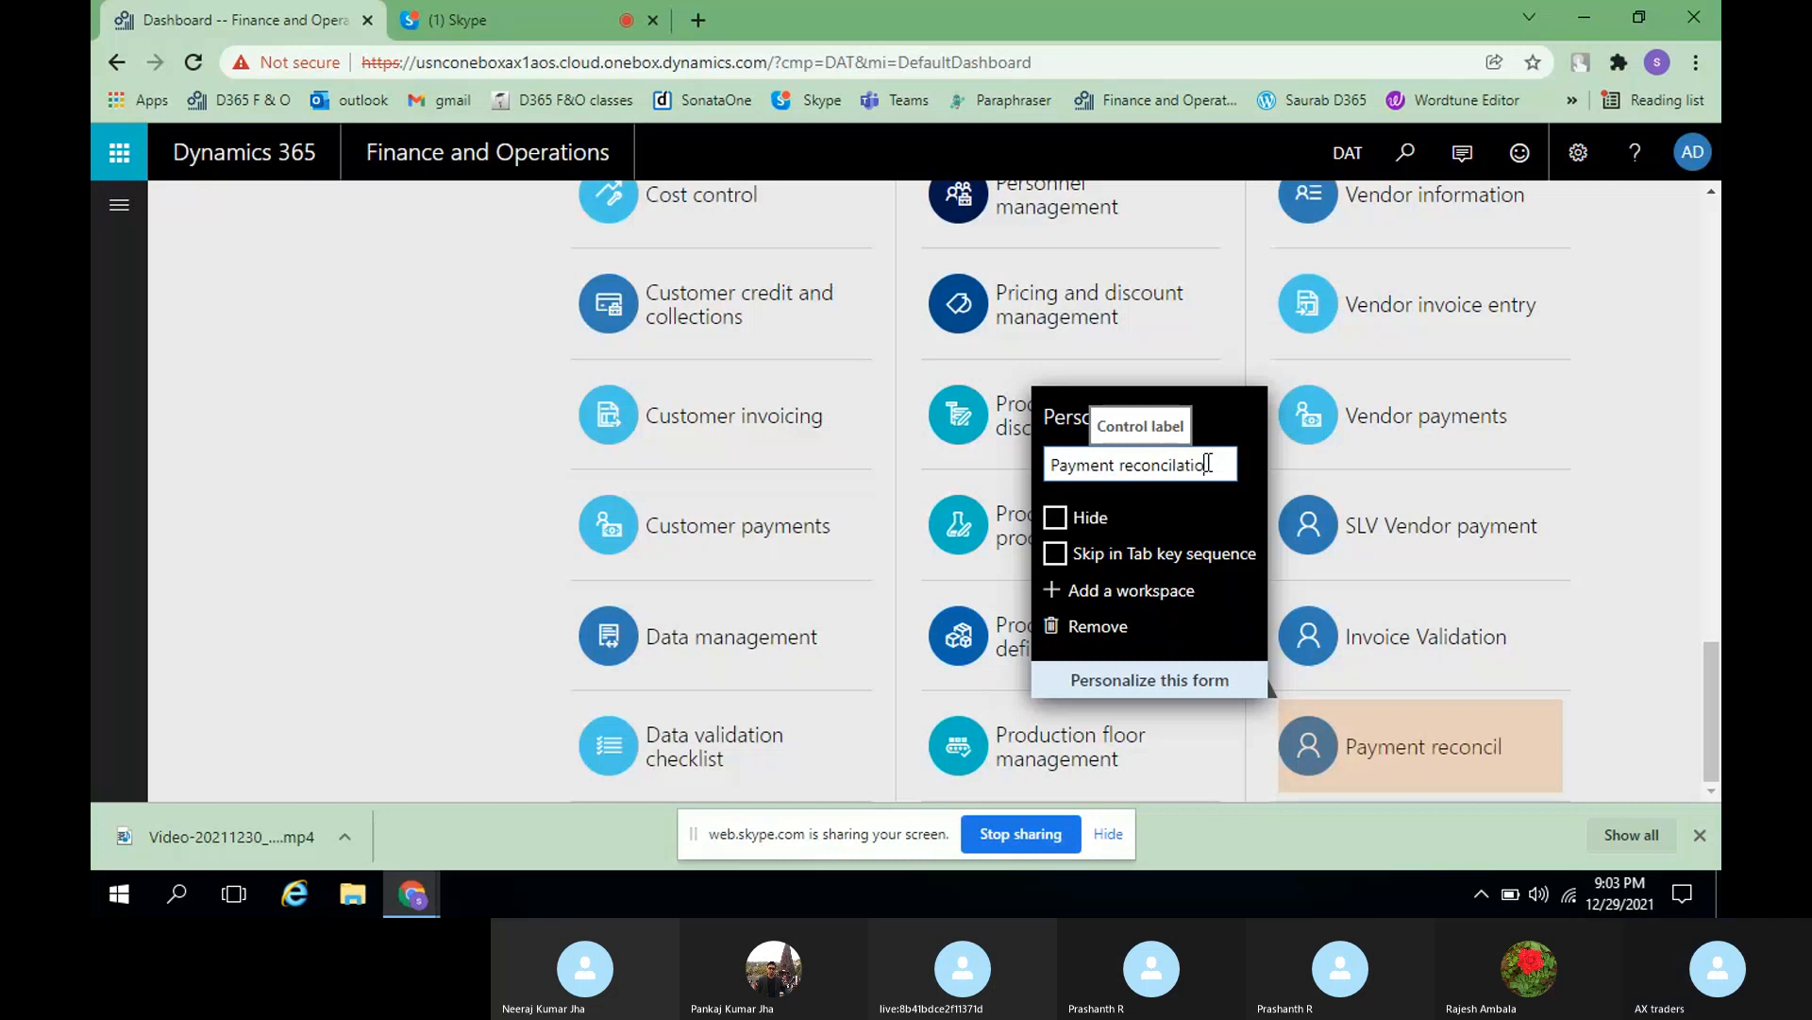
left_click(1170, 463)
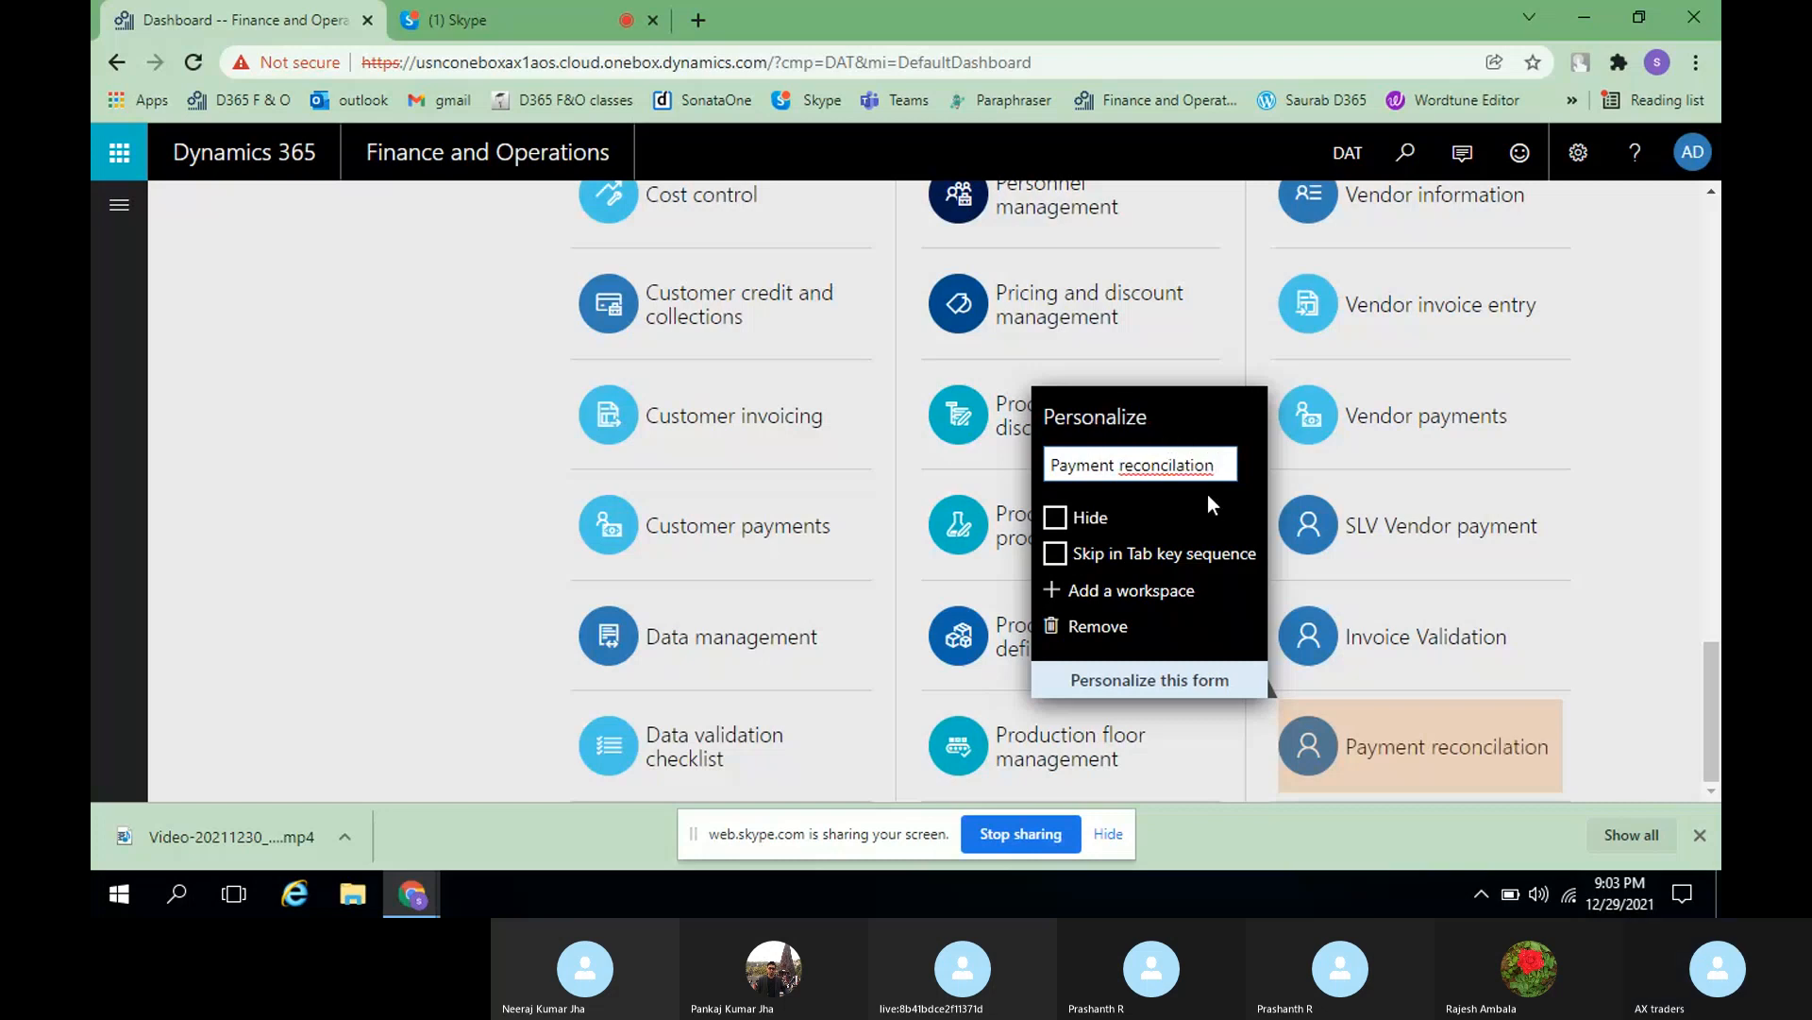
type("i")
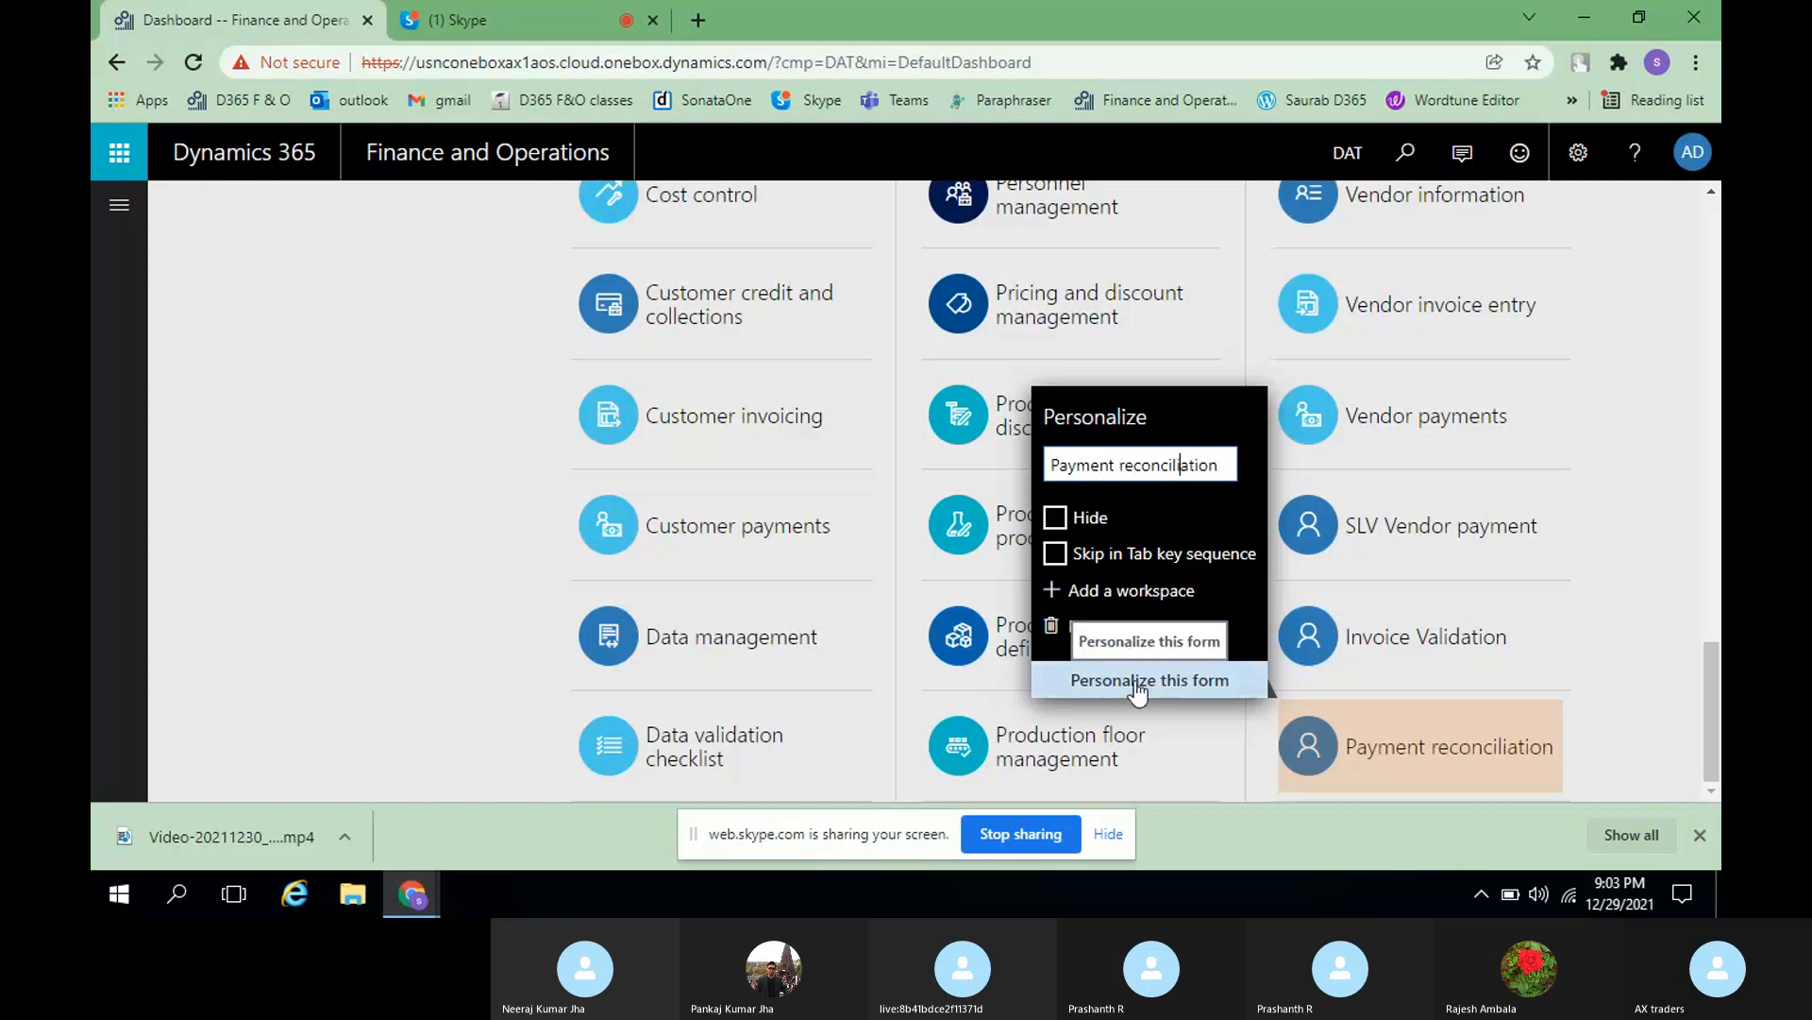
- Open the dashboard's form personalization toolbar, start inserting a field, and close the toolbar
left_click(1137, 682)
left_click(1138, 689)
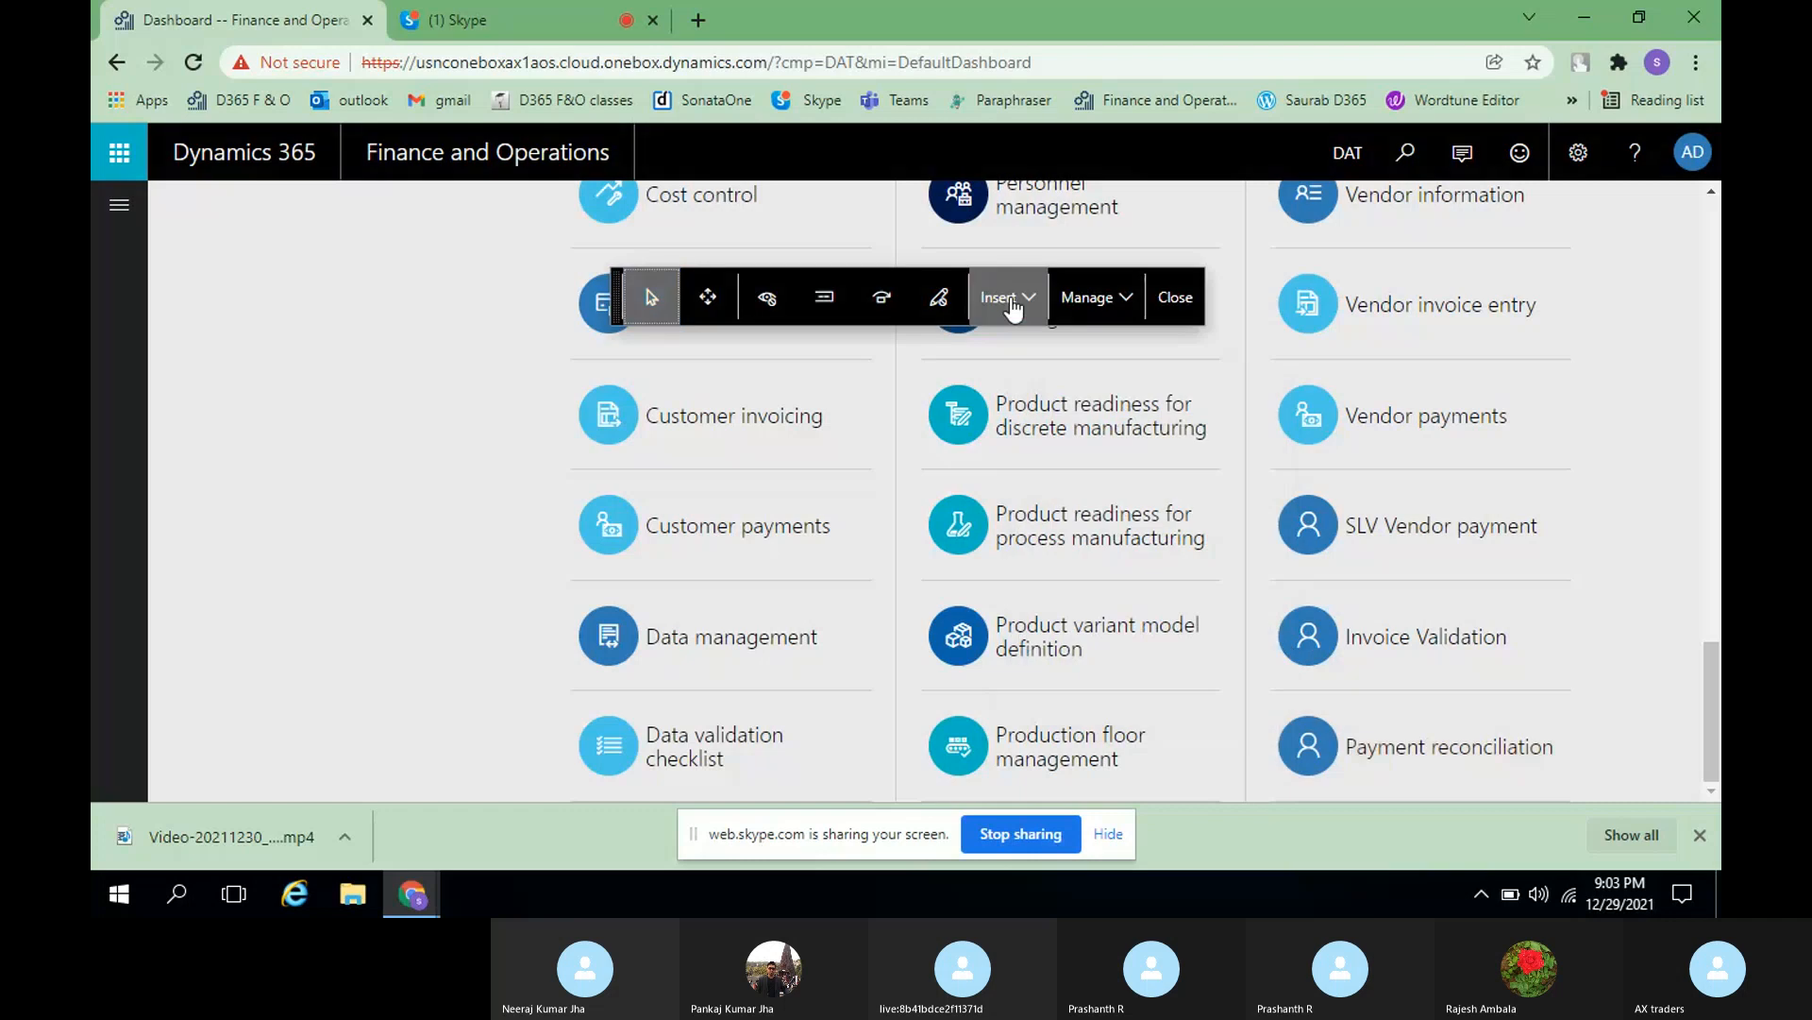
left_click(1022, 318)
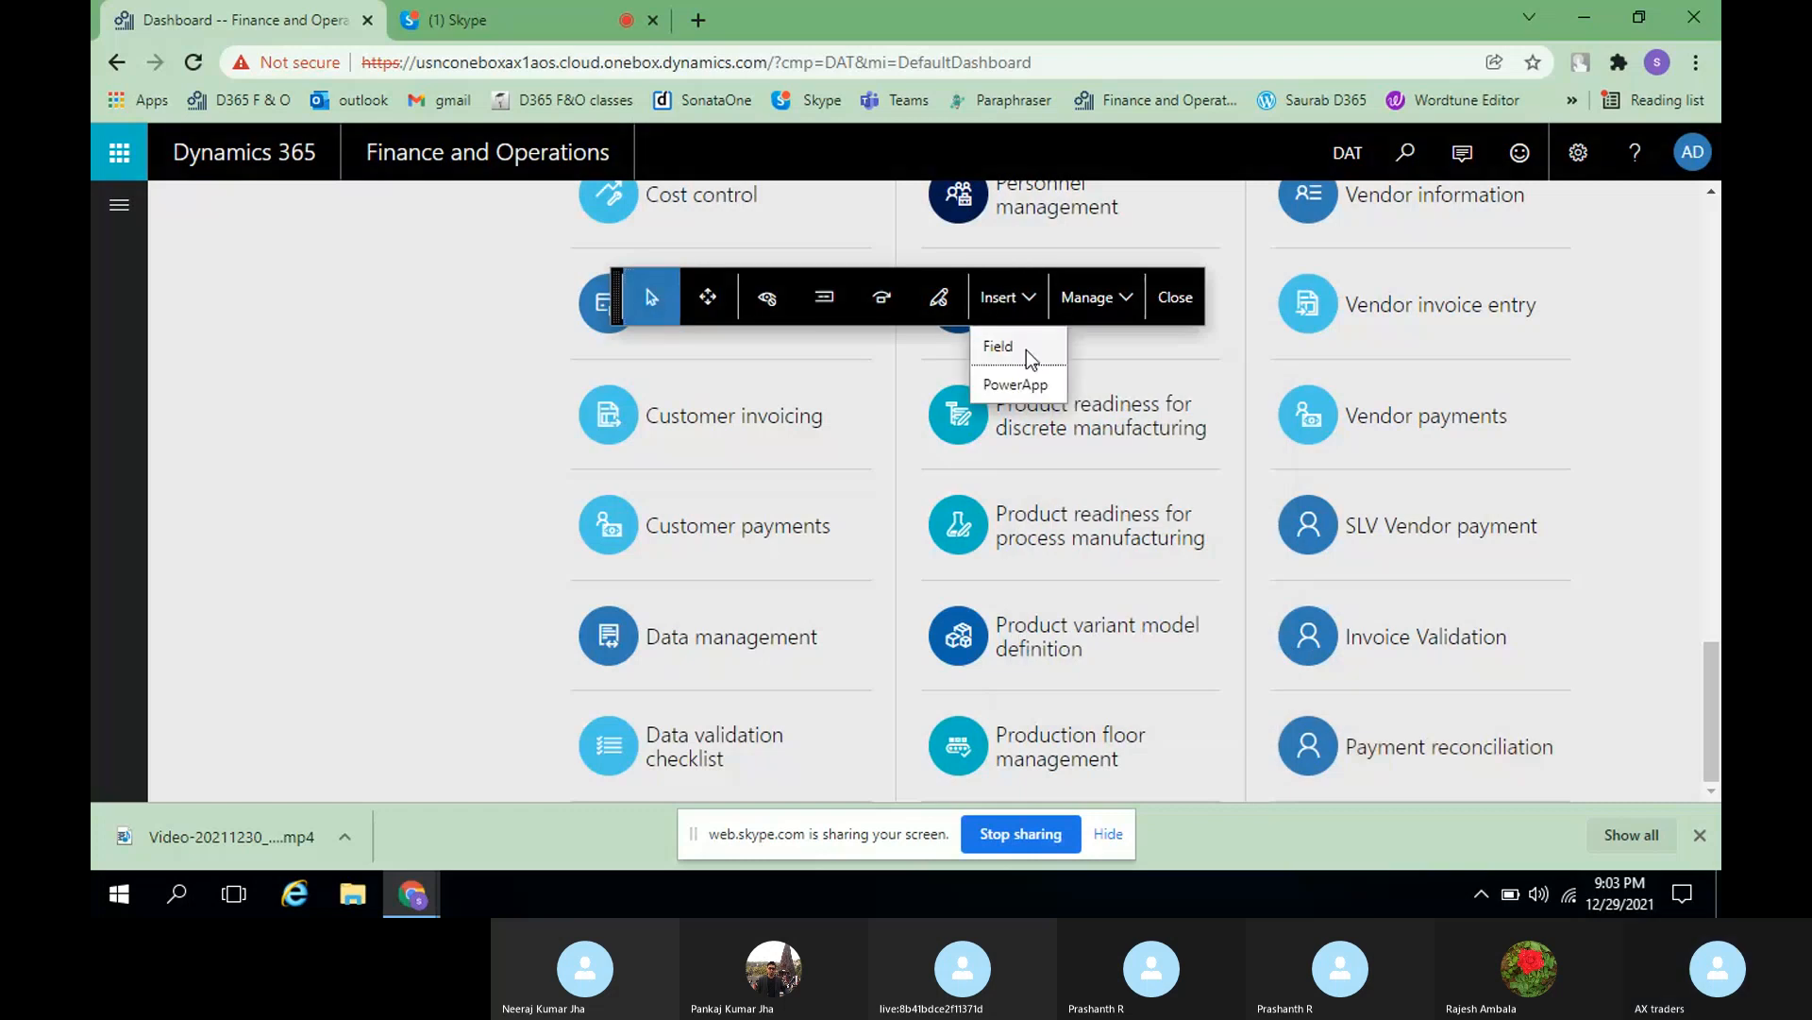
left_click(1028, 349)
left_click(1175, 296)
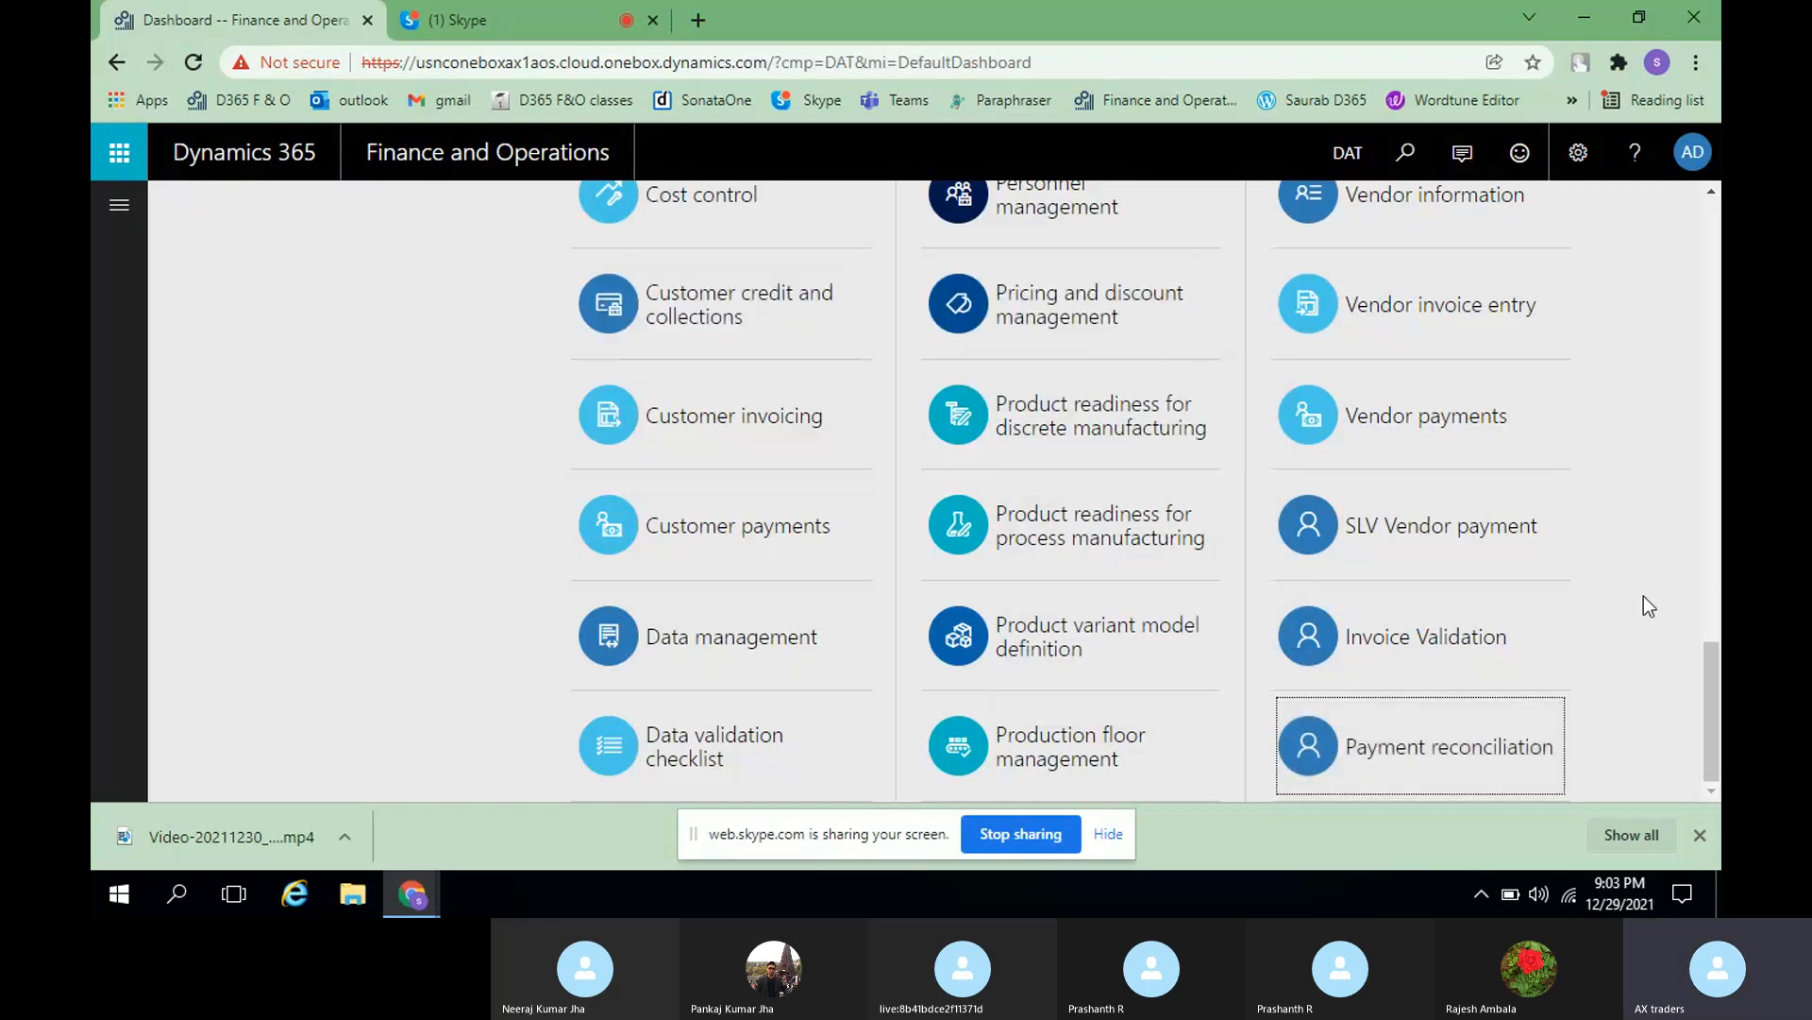
left_click(1709, 750)
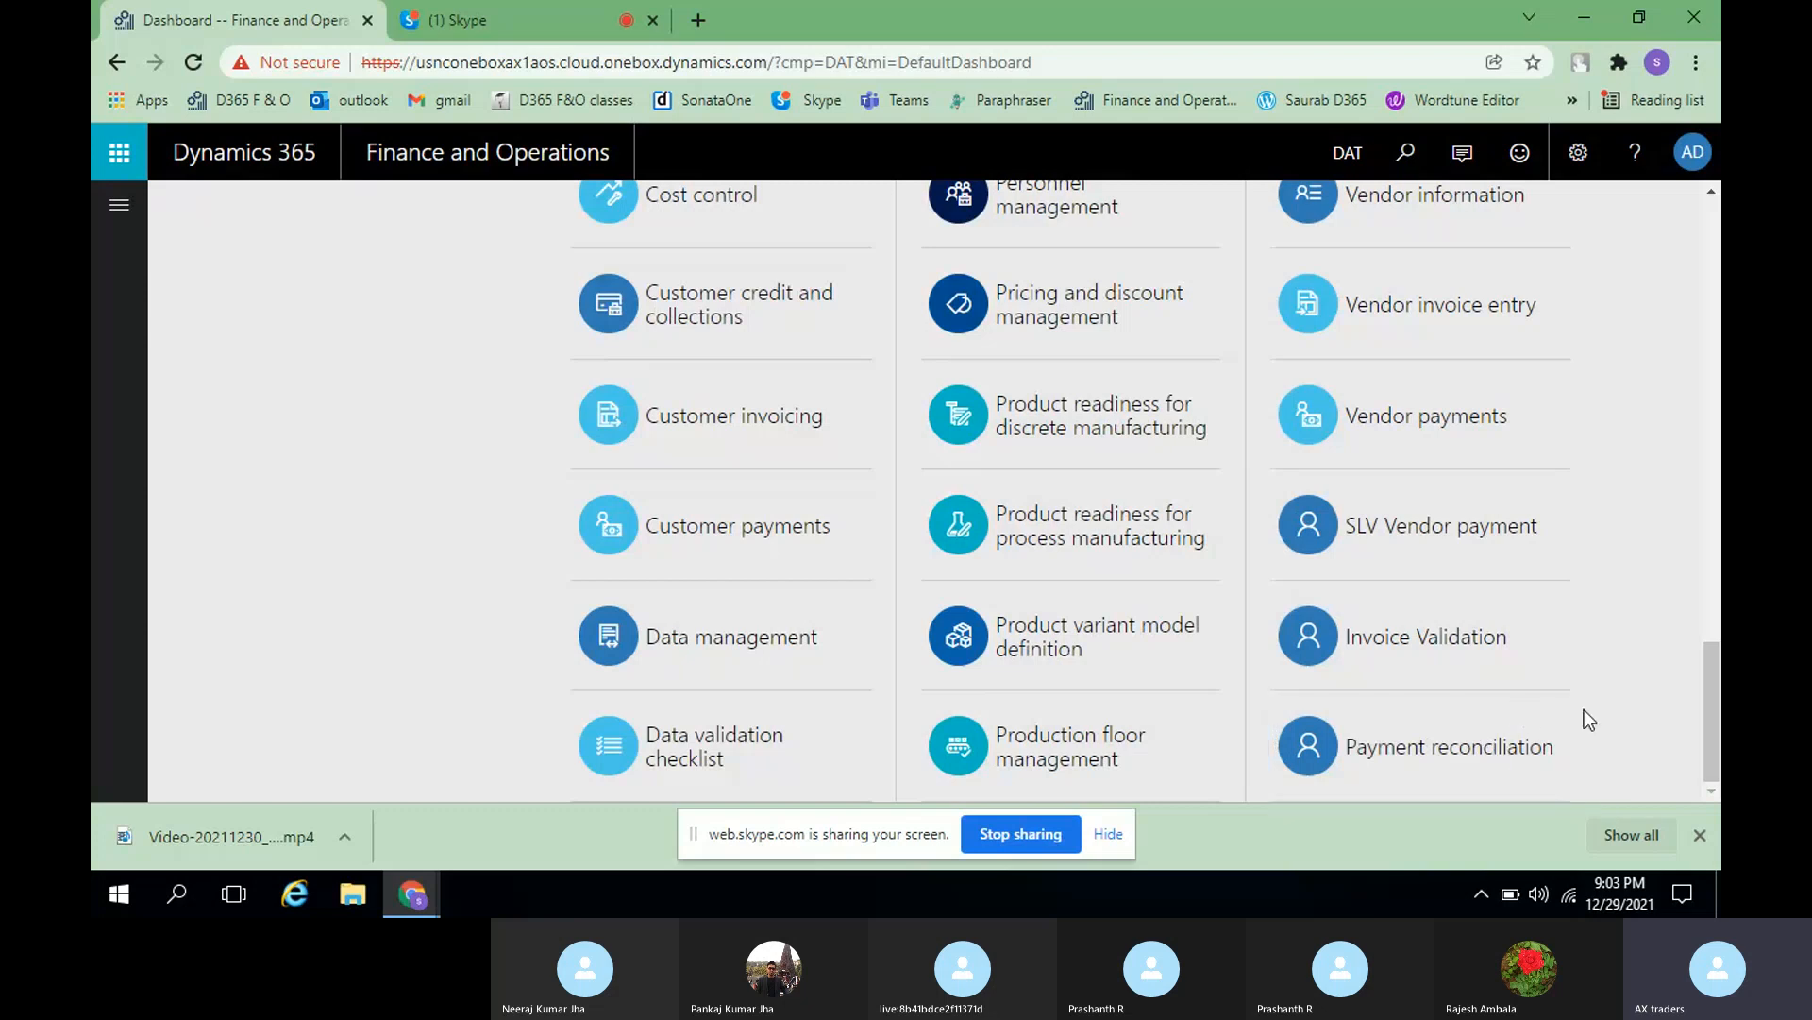
- Review the dashboard's workspace tiles from first to last and check the Cash and bank management module's contents
scroll(1630, 699, "up", 5)
scroll(1629, 700, "up", 5)
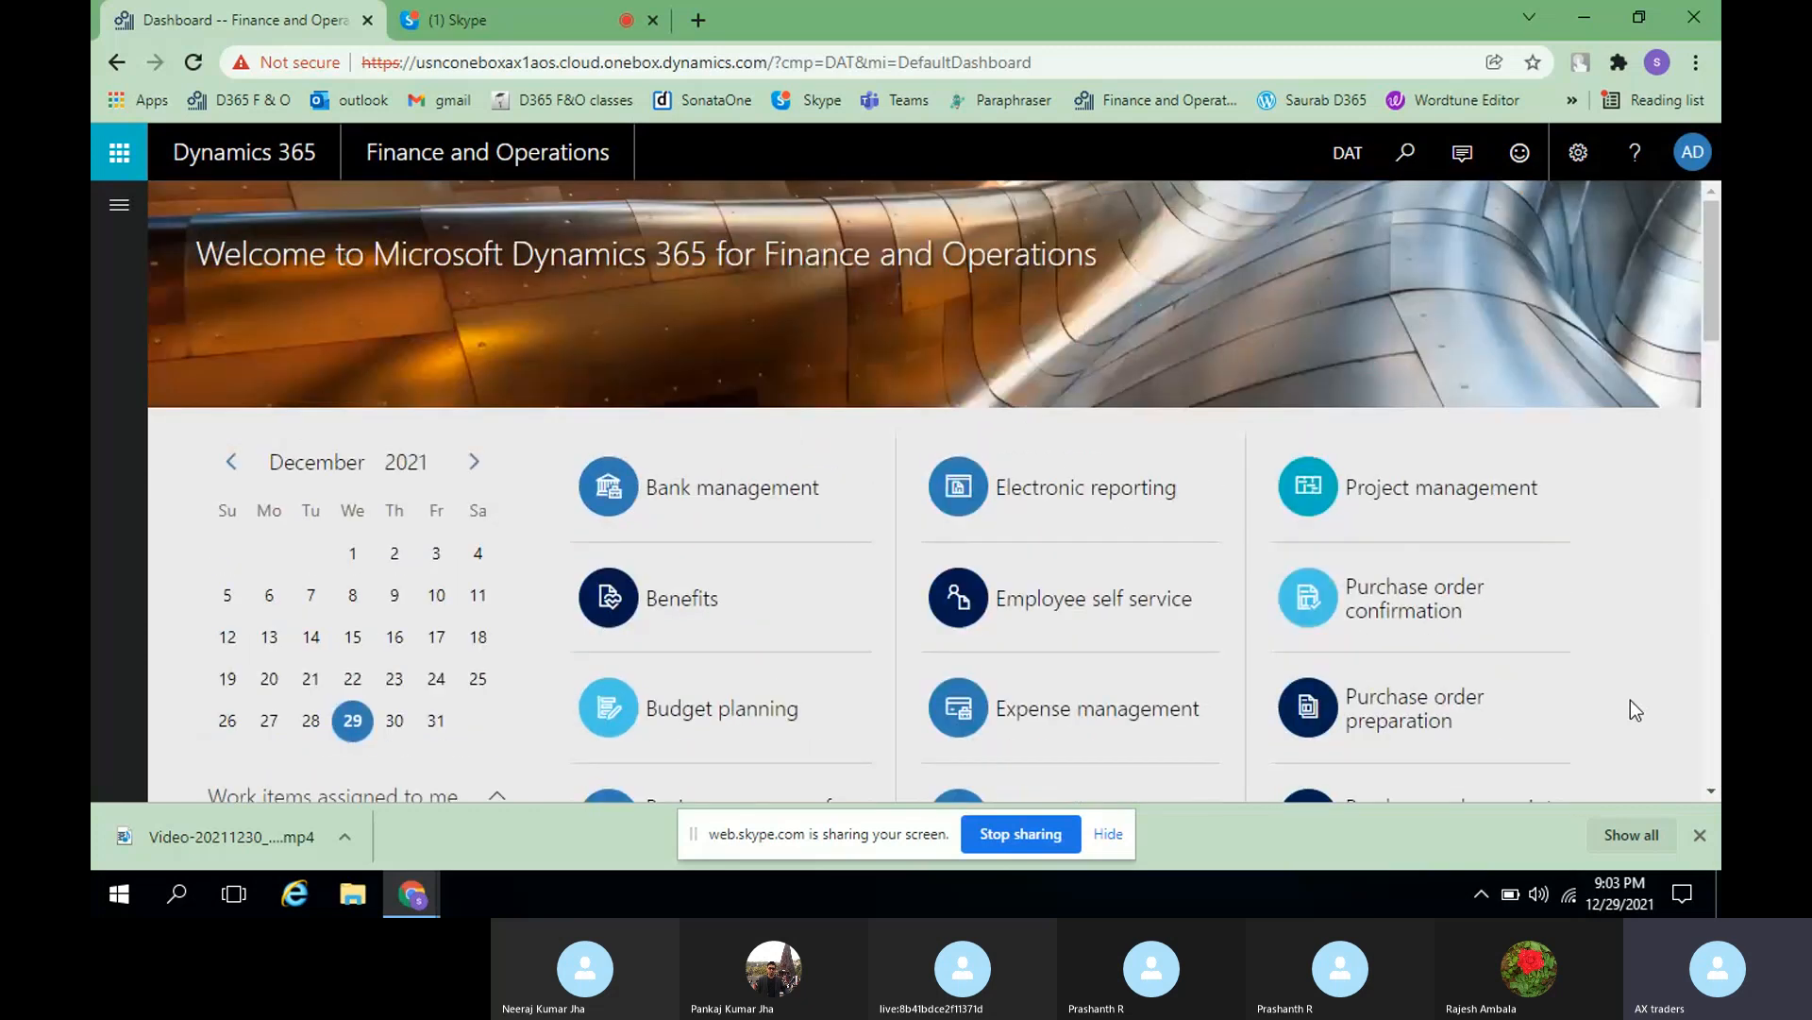
scroll(1630, 703, "down", 5)
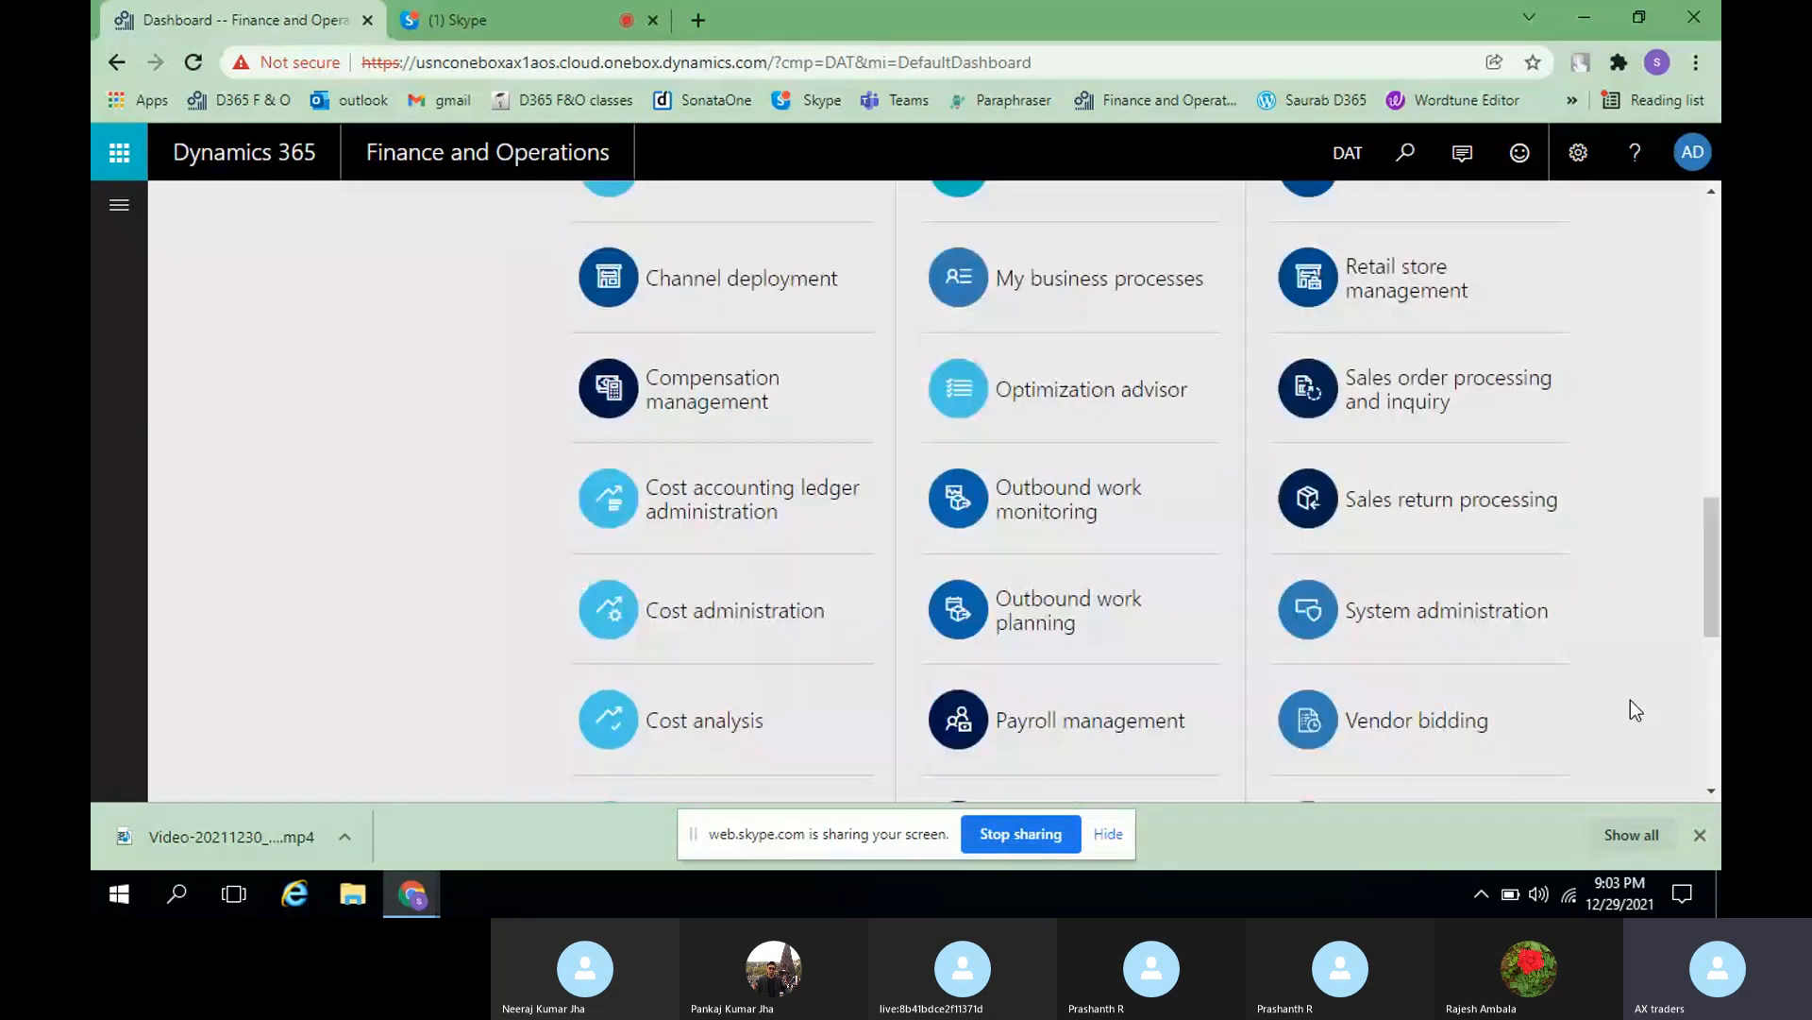
scroll(1629, 703, "down", 5)
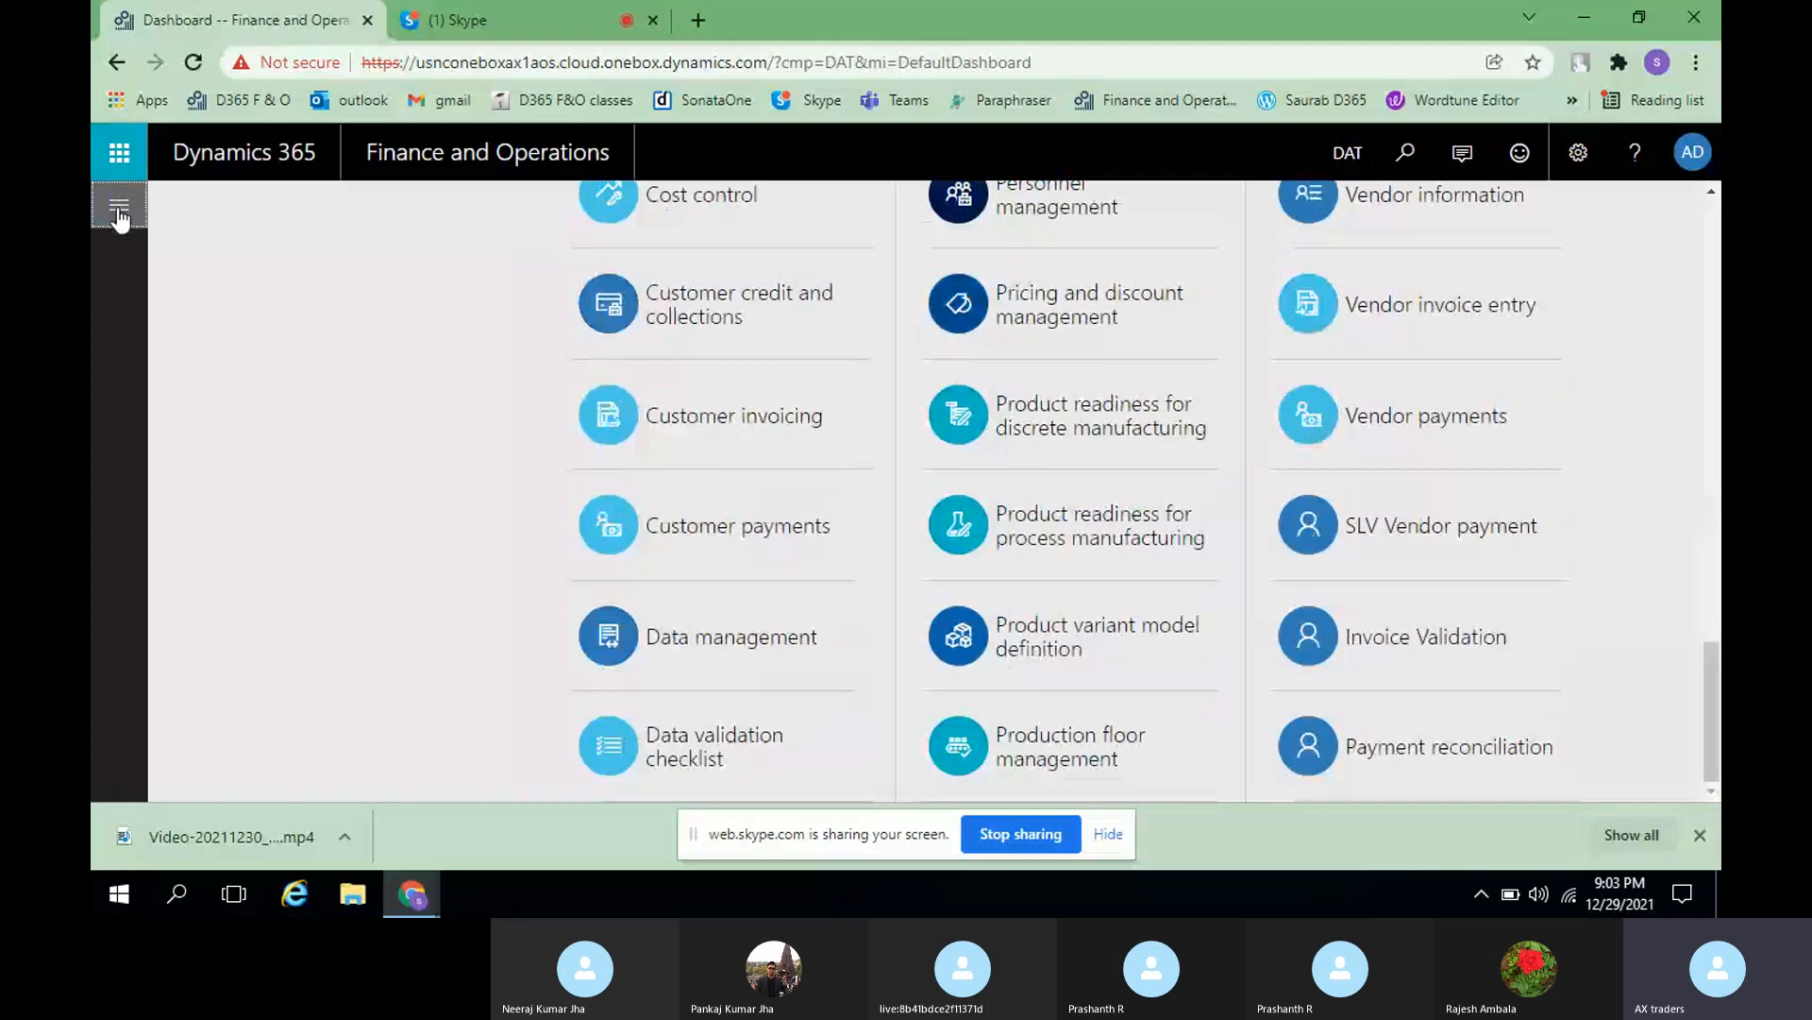
left_click(119, 210)
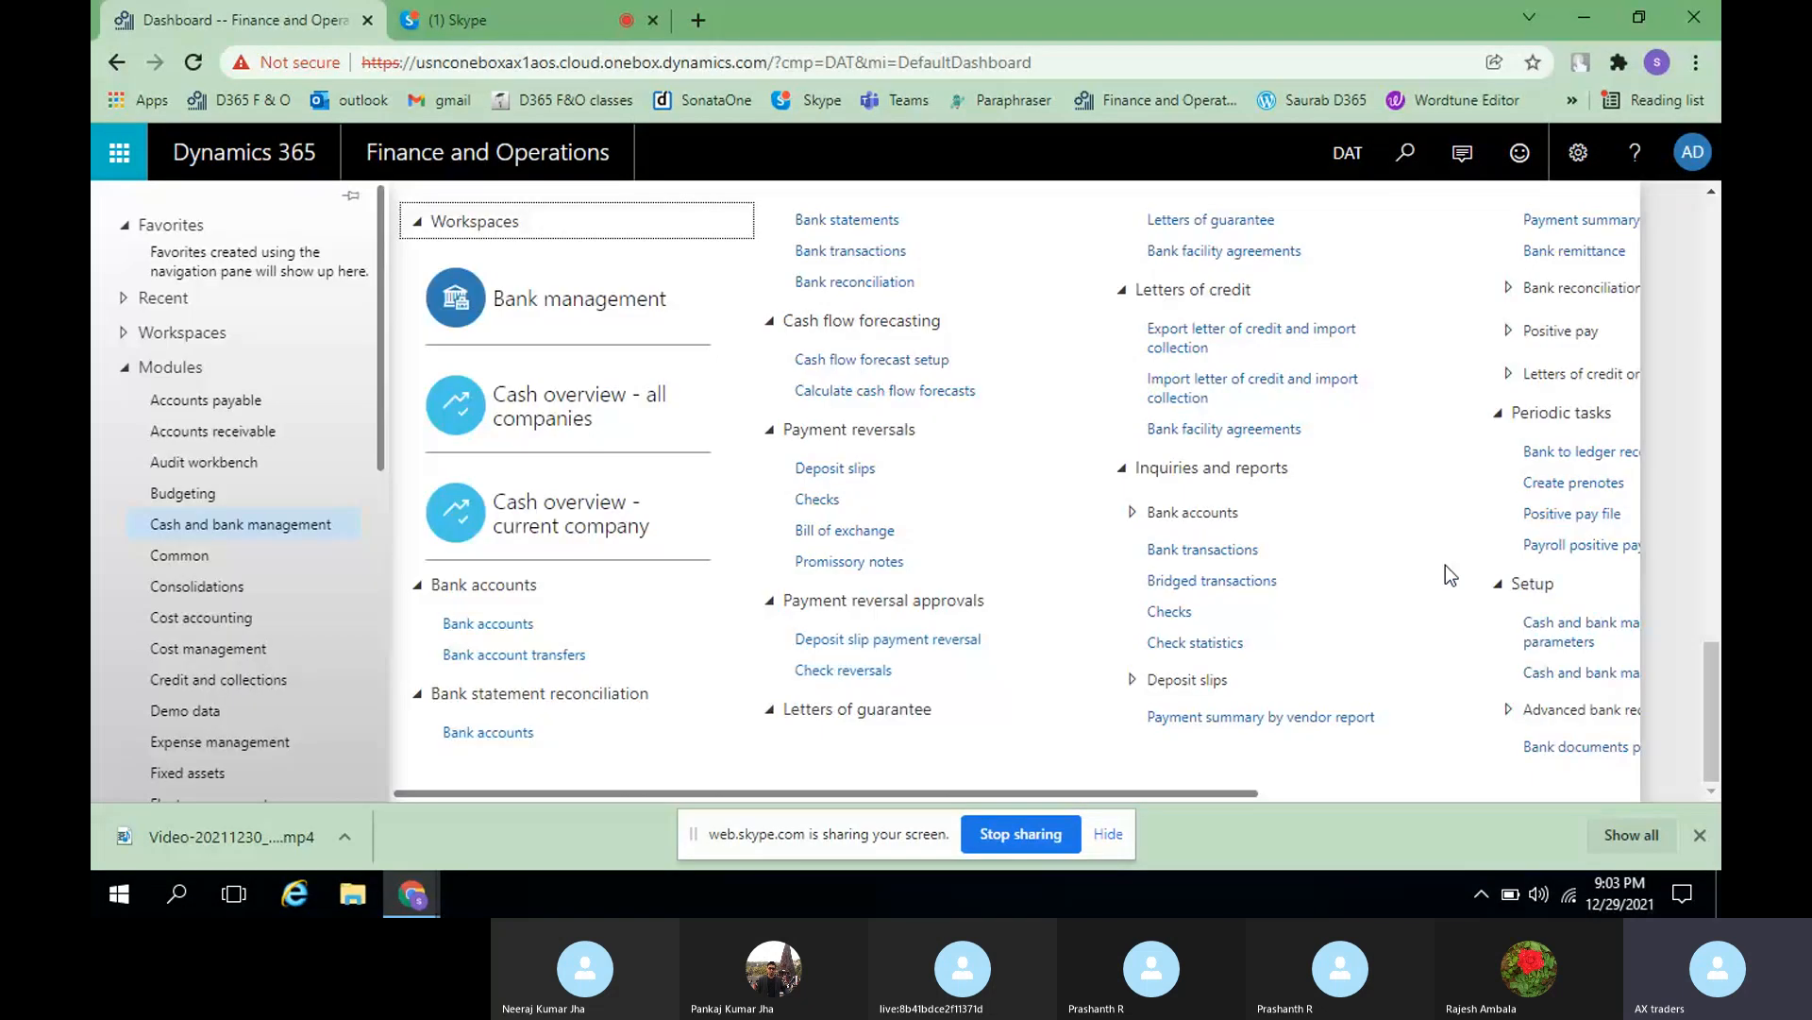
left_click(1678, 383)
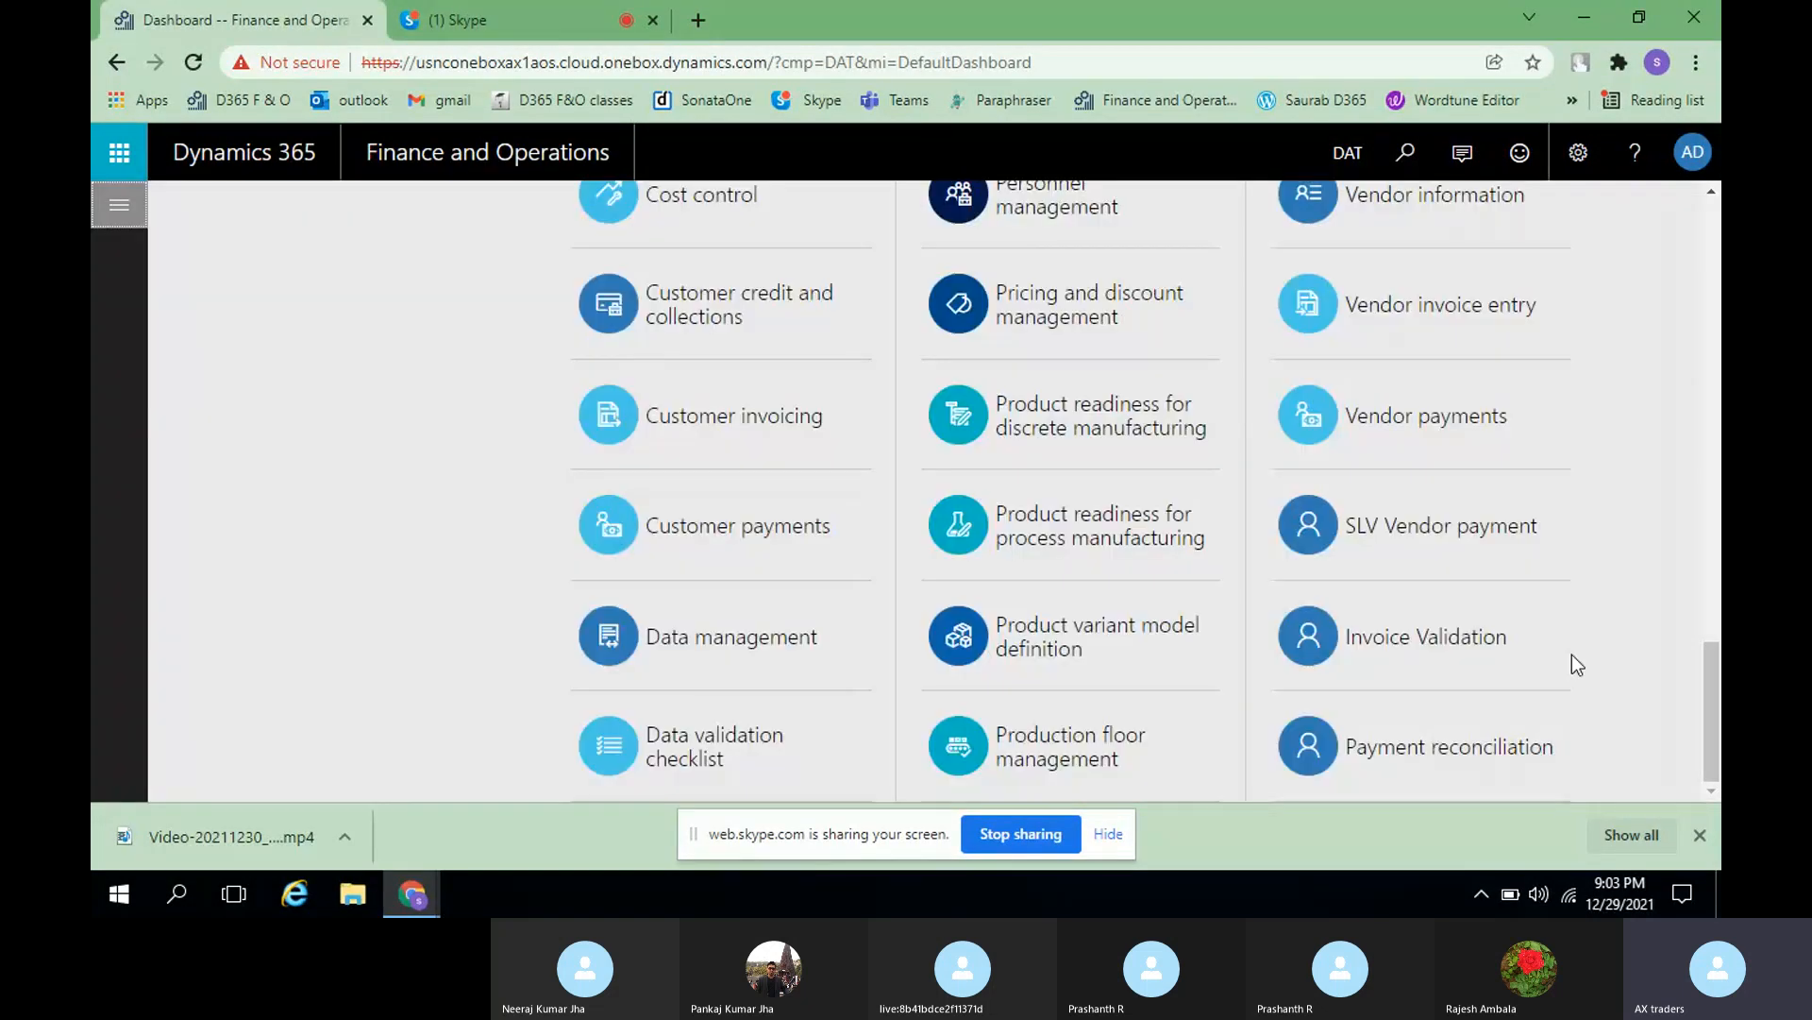
- View the Payment reconciliation workspace, close it, and review the dashboard's tiles again
left_click(1479, 745)
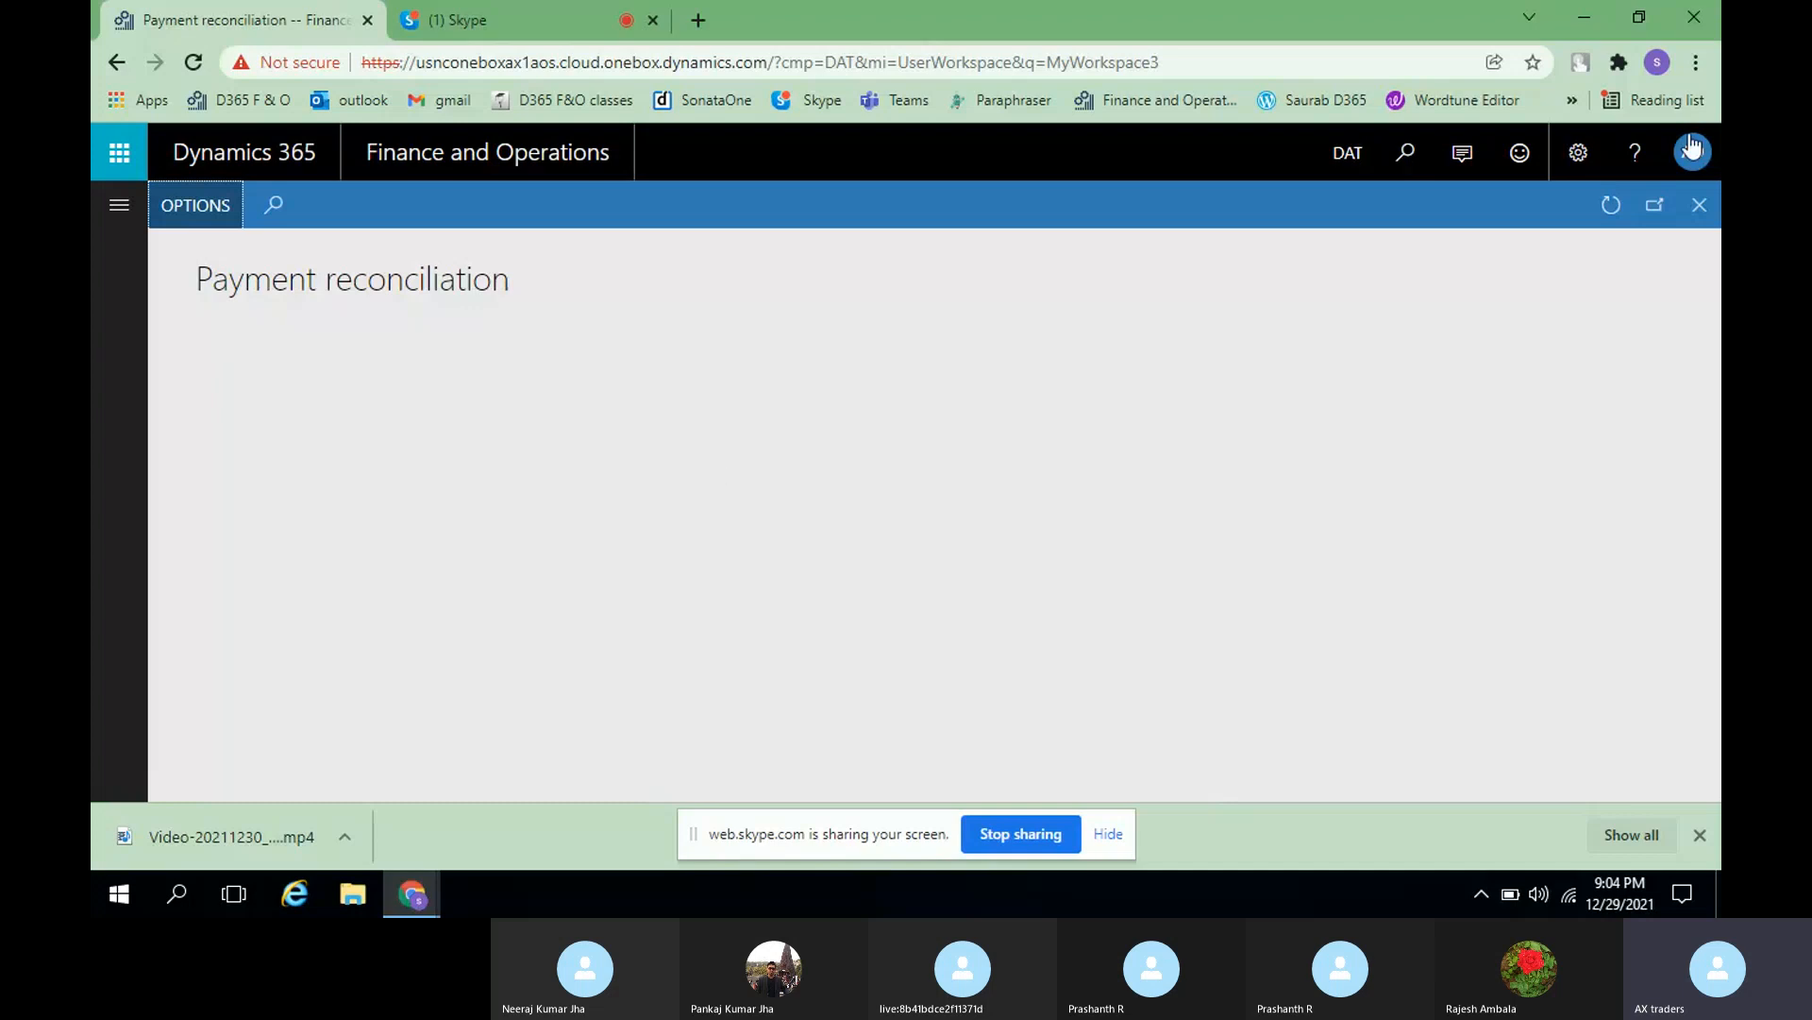
left_click(1701, 208)
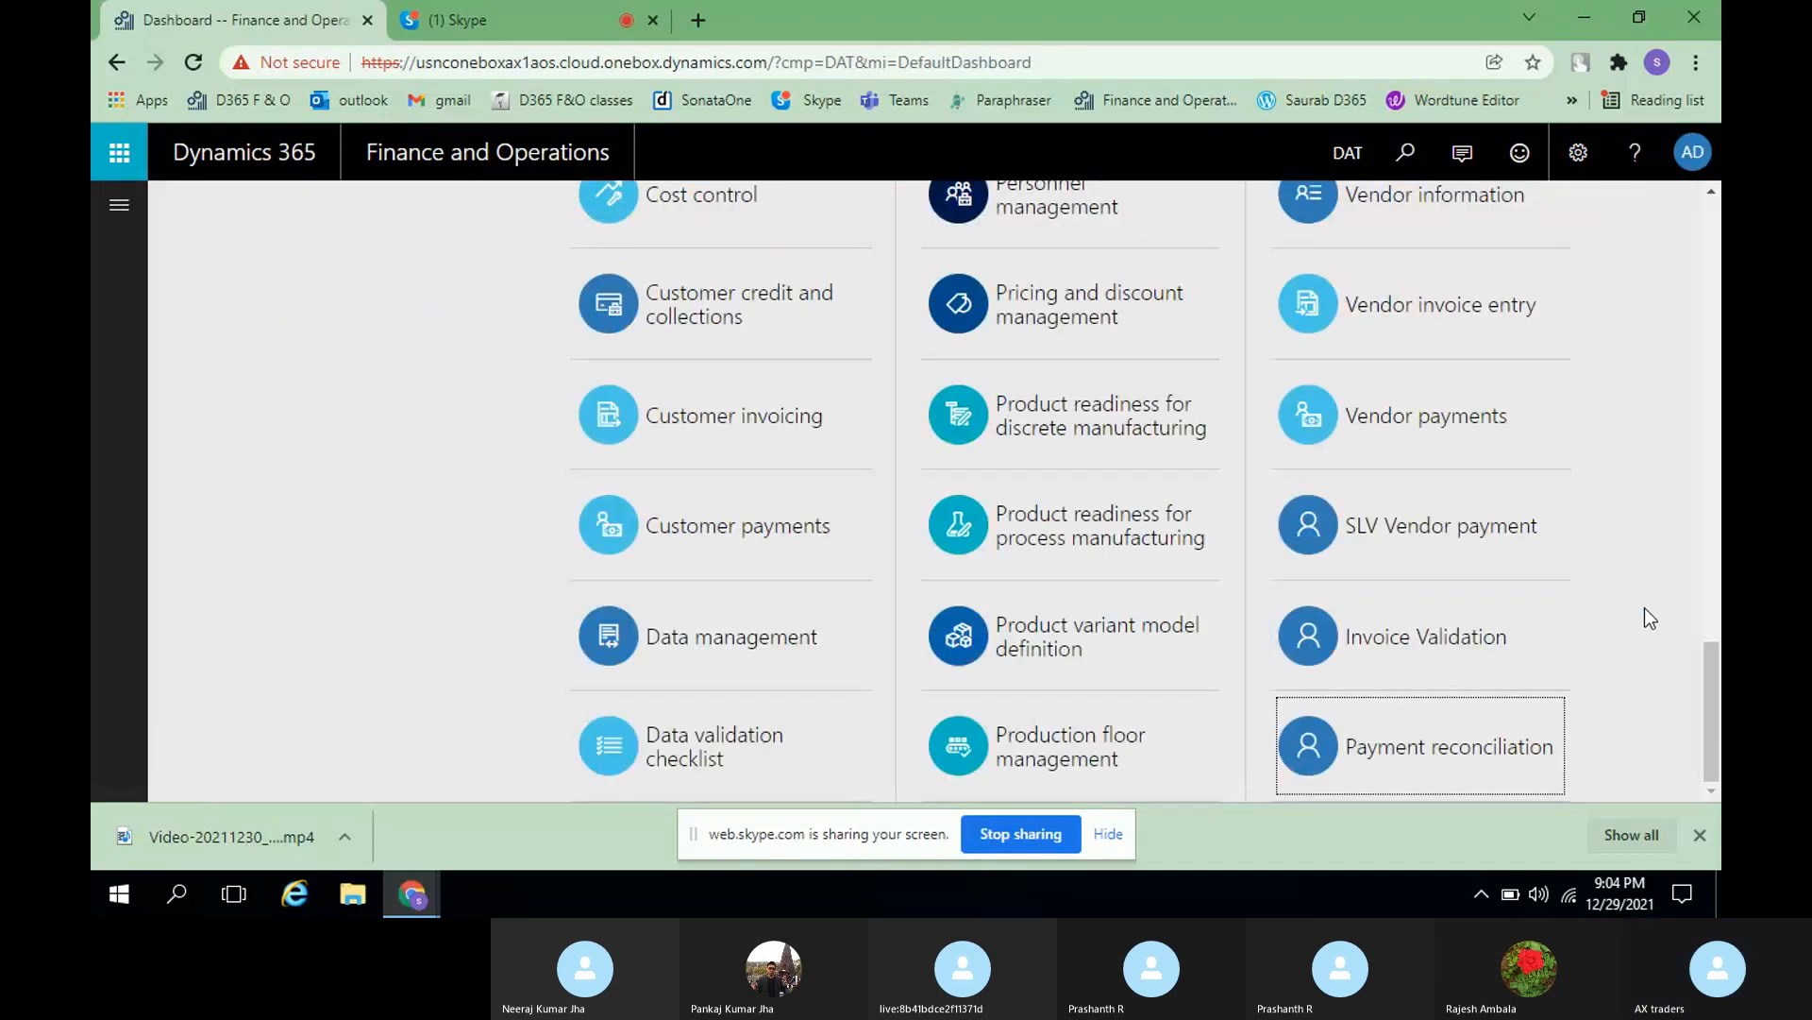
scroll(1644, 608, "up", 15)
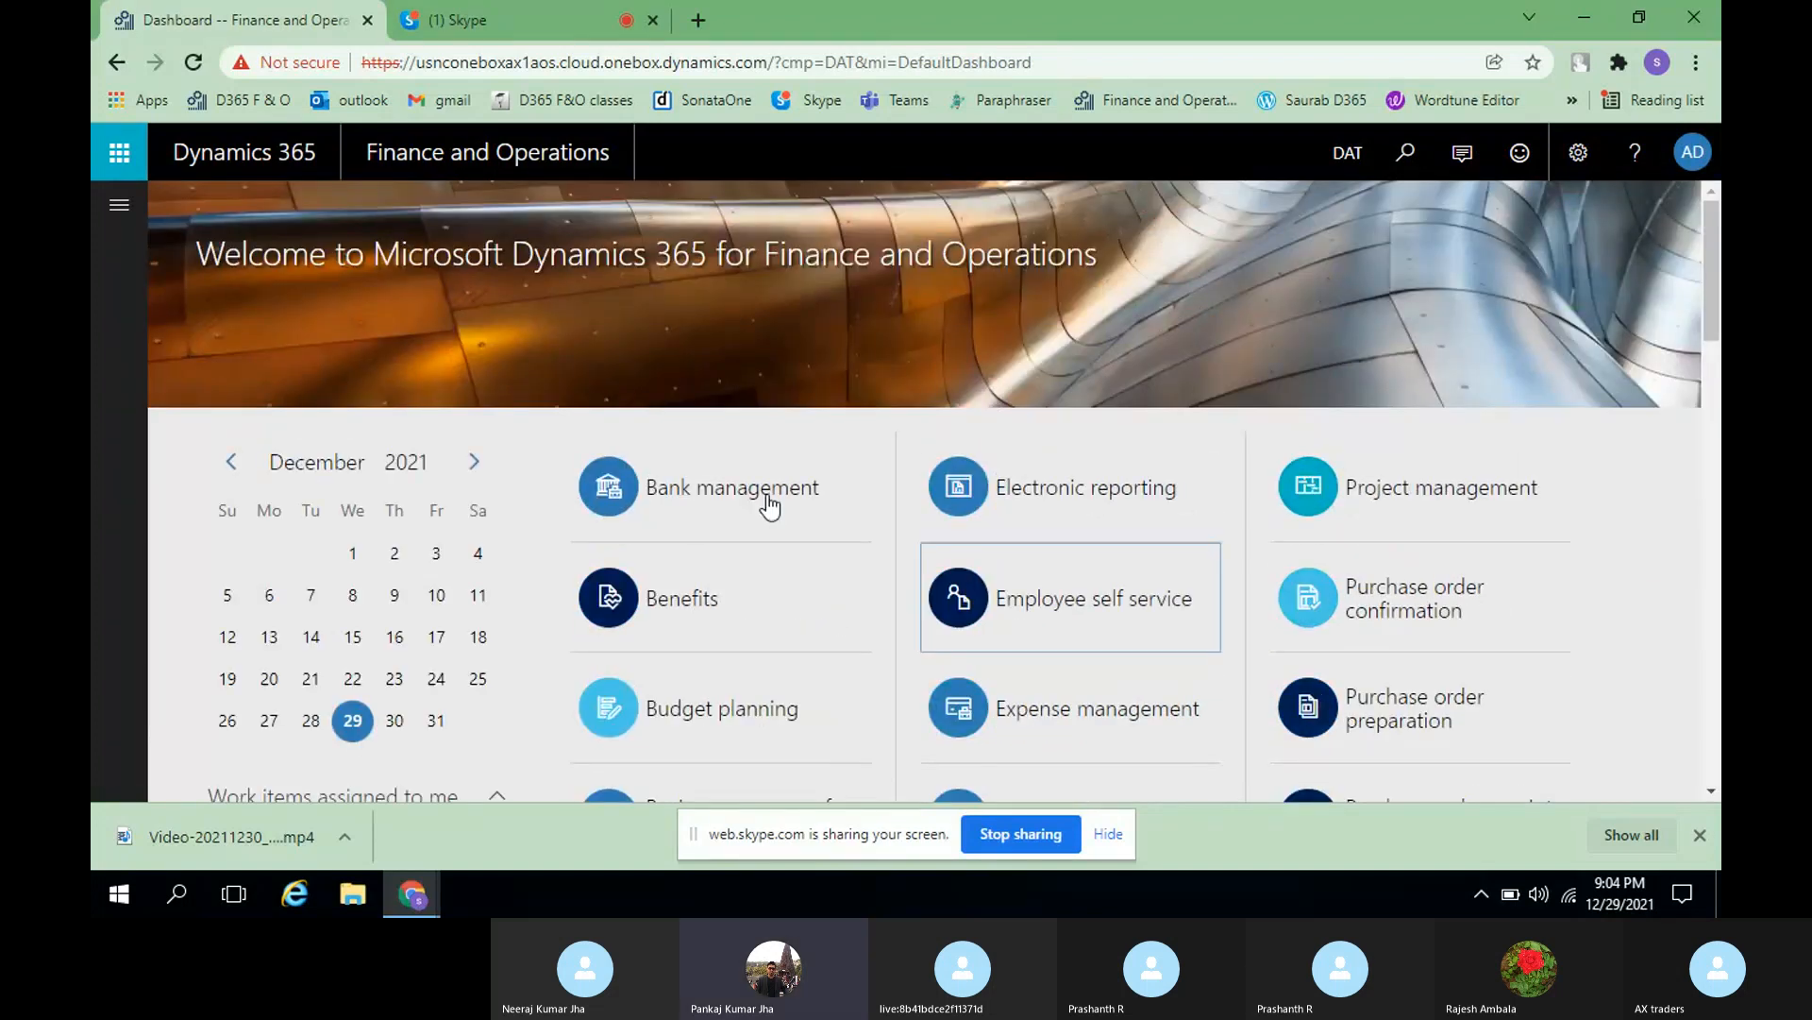
scroll(1277, 483, "down", 15)
scroll(1657, 530, "down", 4)
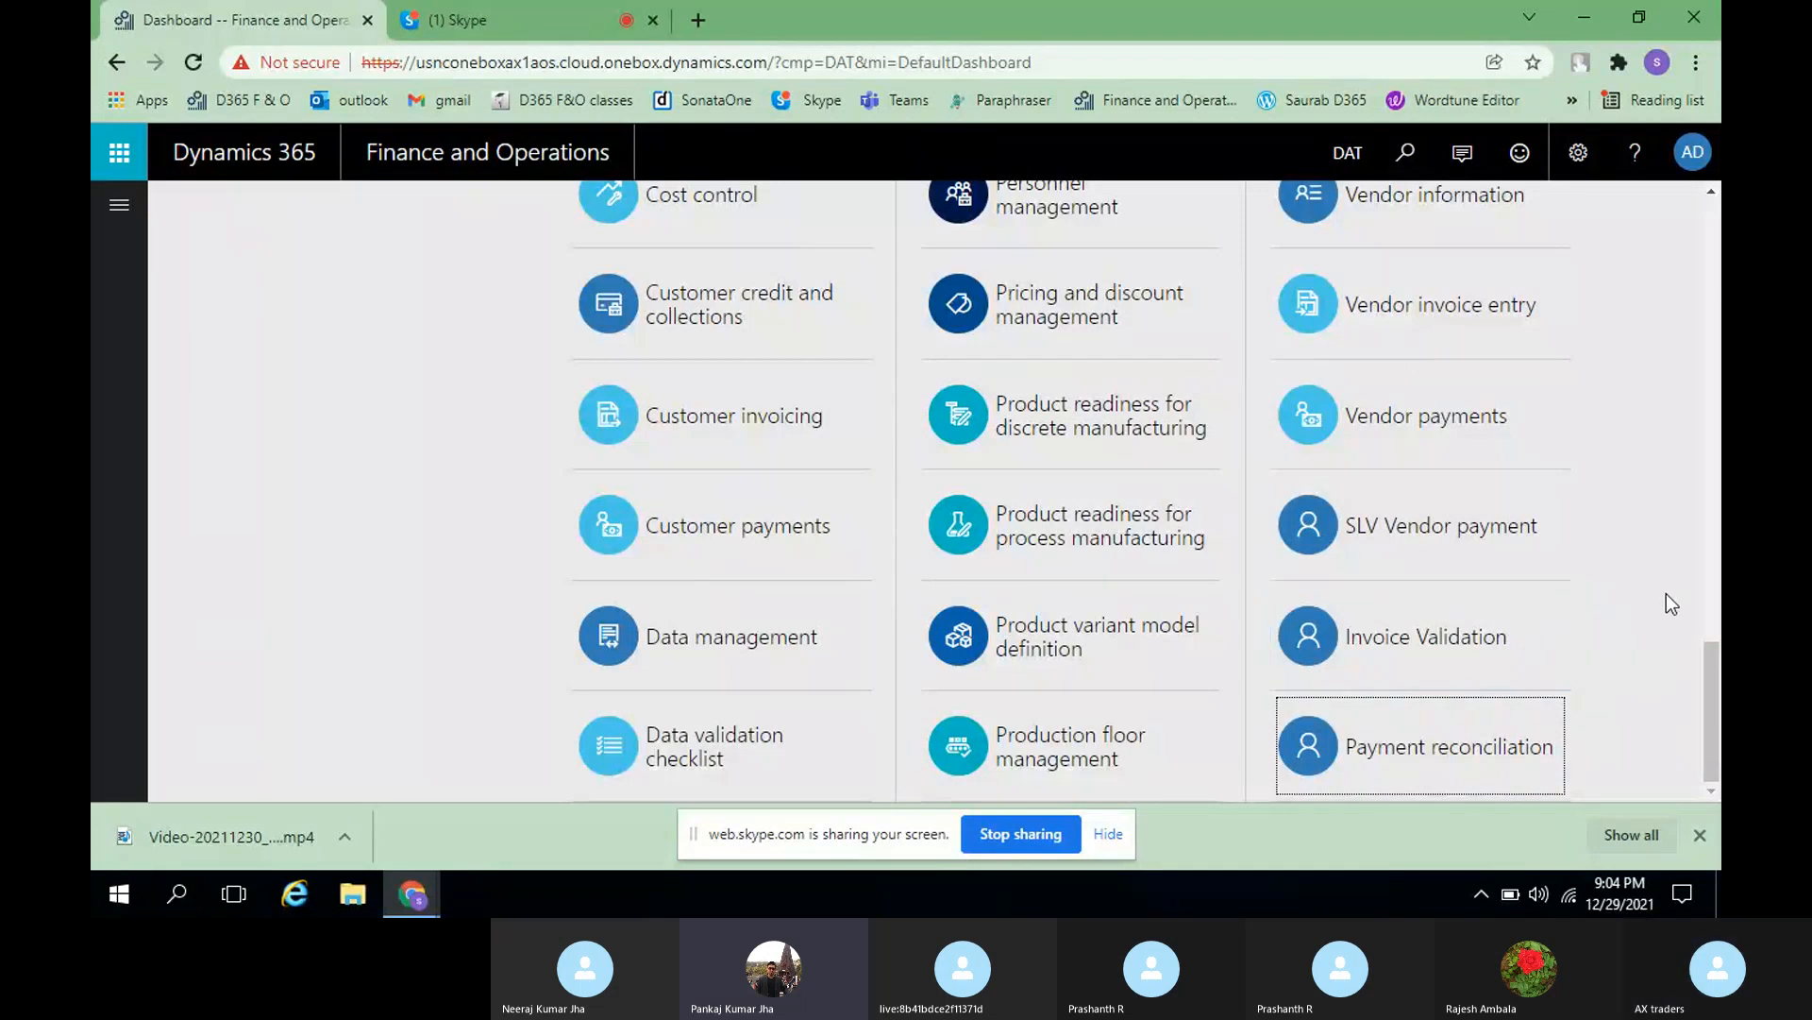
- Compare the dashboard's workspace tiles and assigned work items with the module list and its workspaces
scroll(1615, 620, "up", 10)
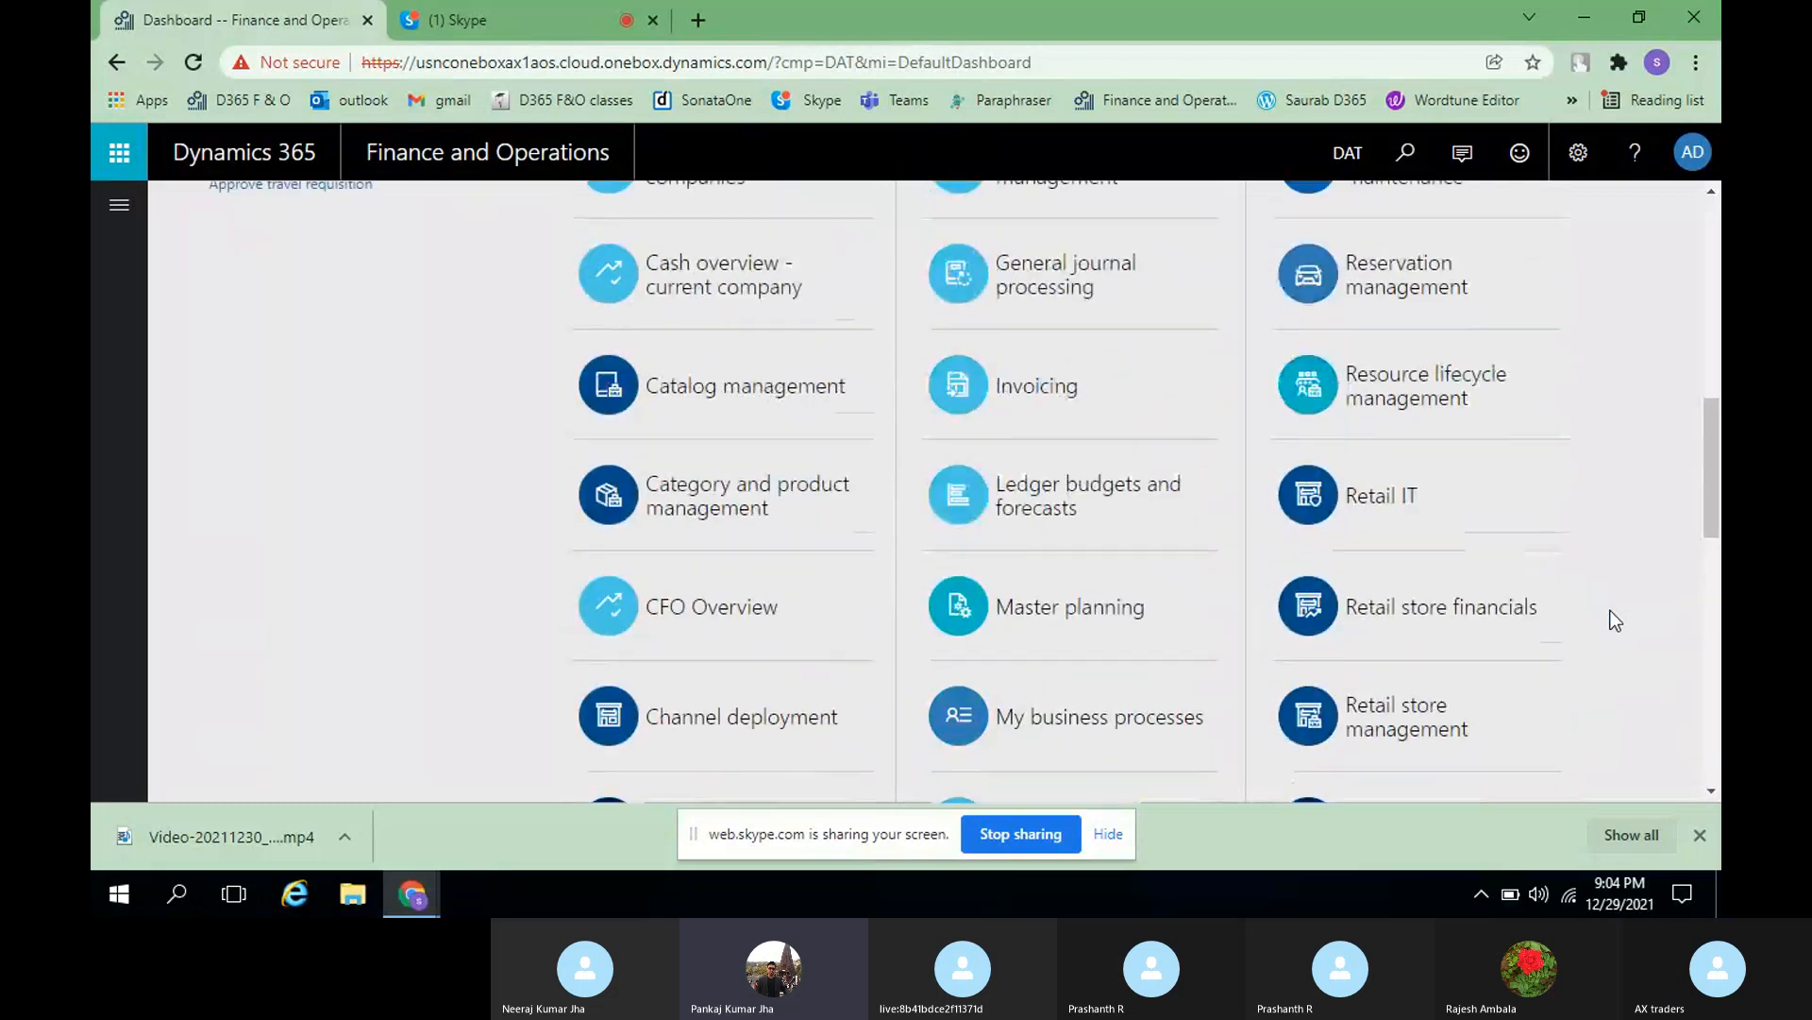
scroll(1615, 621, "up", 5)
left_click(119, 205)
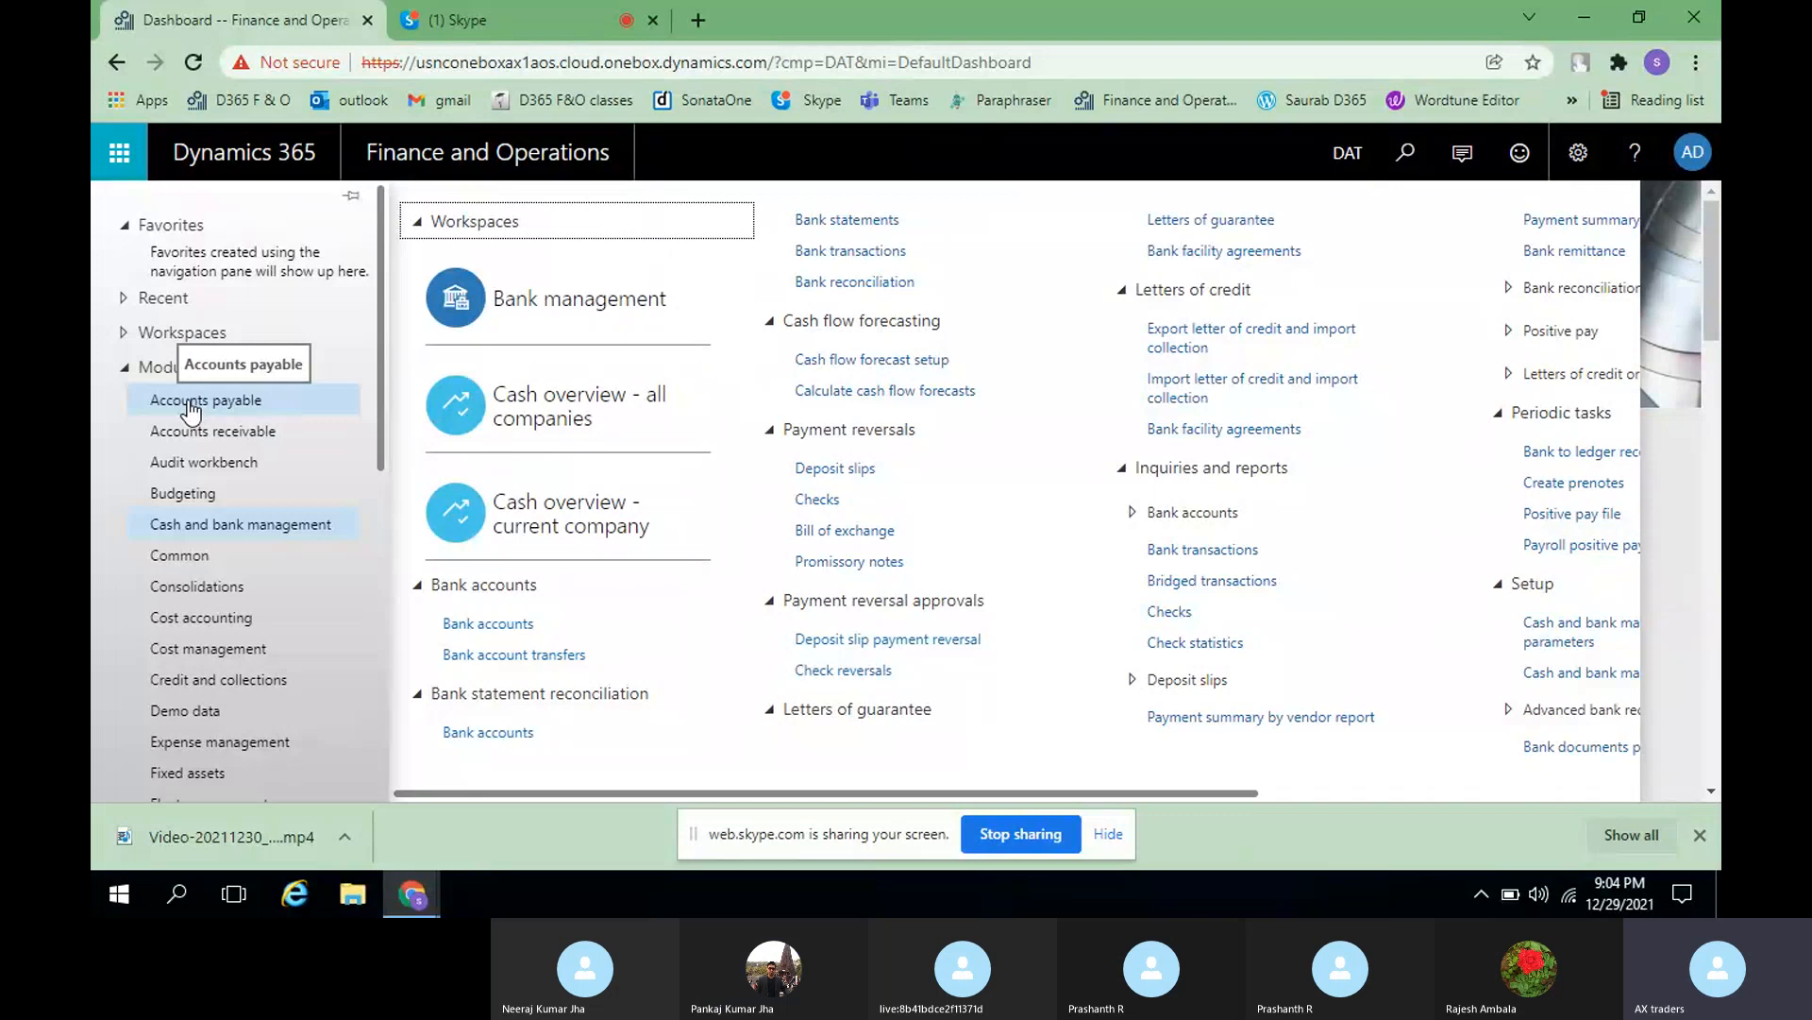
left_click(1680, 508)
scroll(1679, 507, "down", 10)
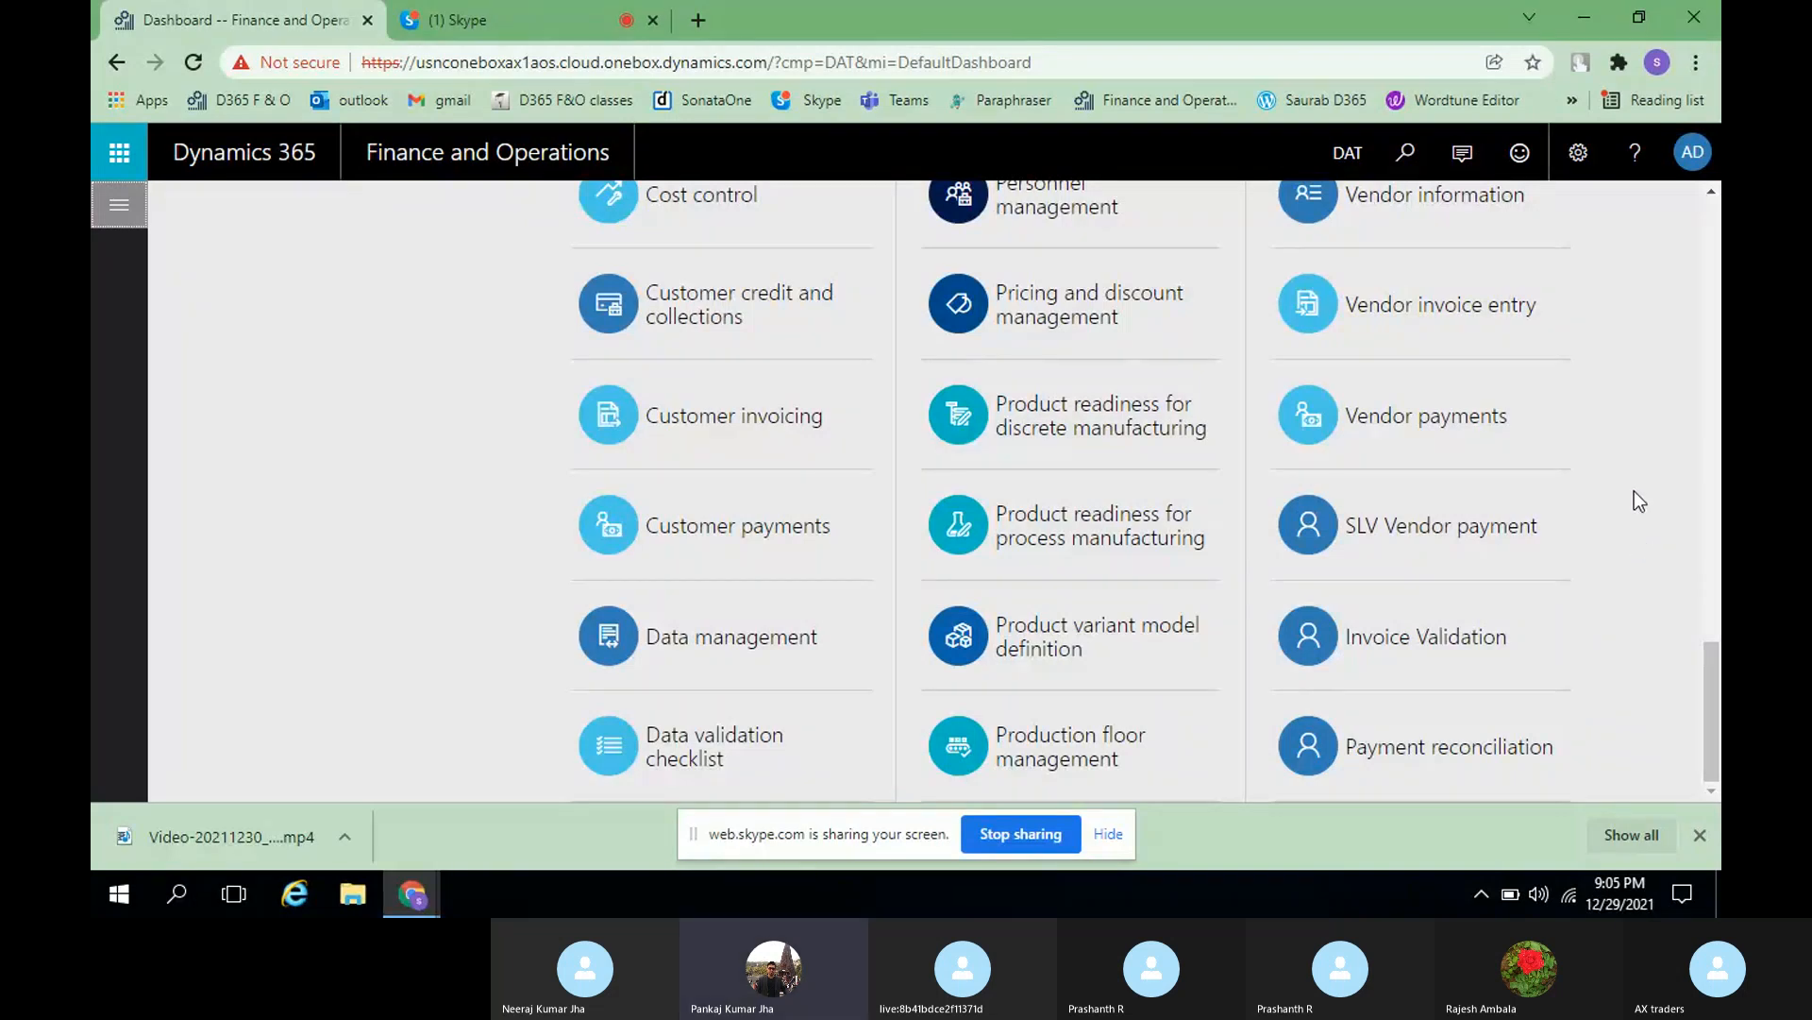
scroll(1637, 499, "up", 10)
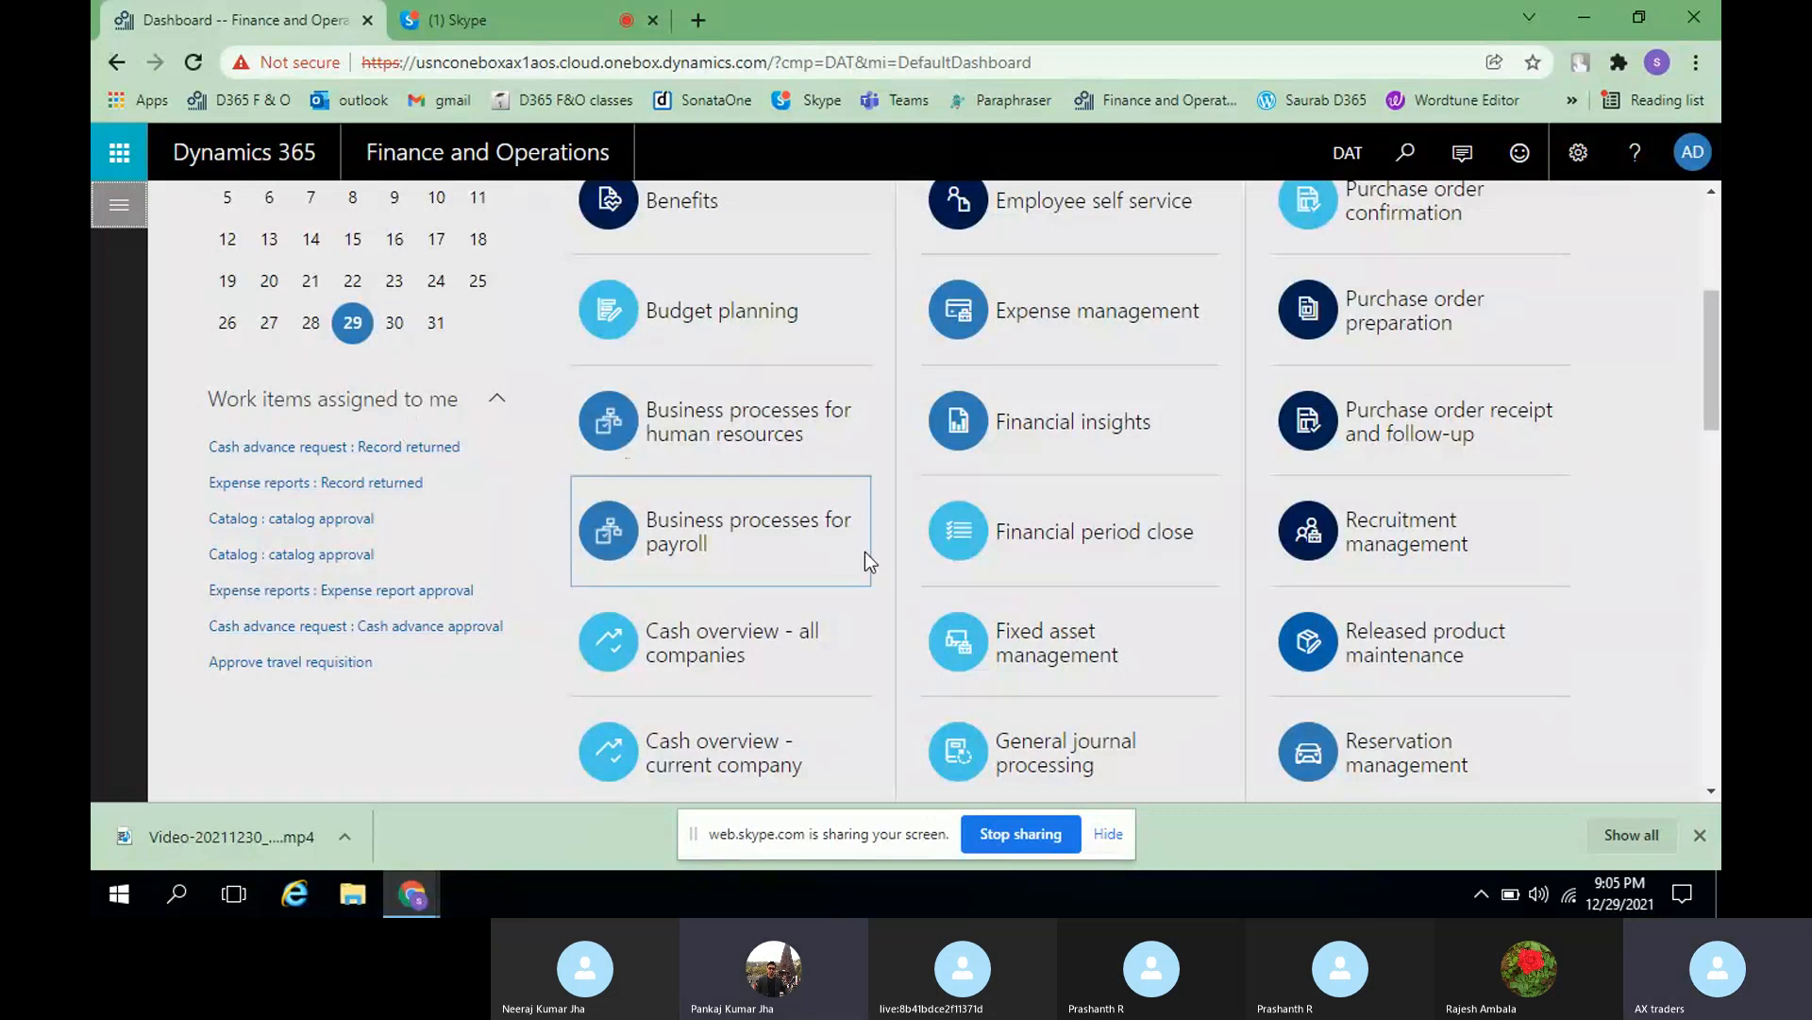
scroll(514, 368, "up", 4)
scroll(1594, 496, "down", 5)
scroll(1594, 496, "up", 5)
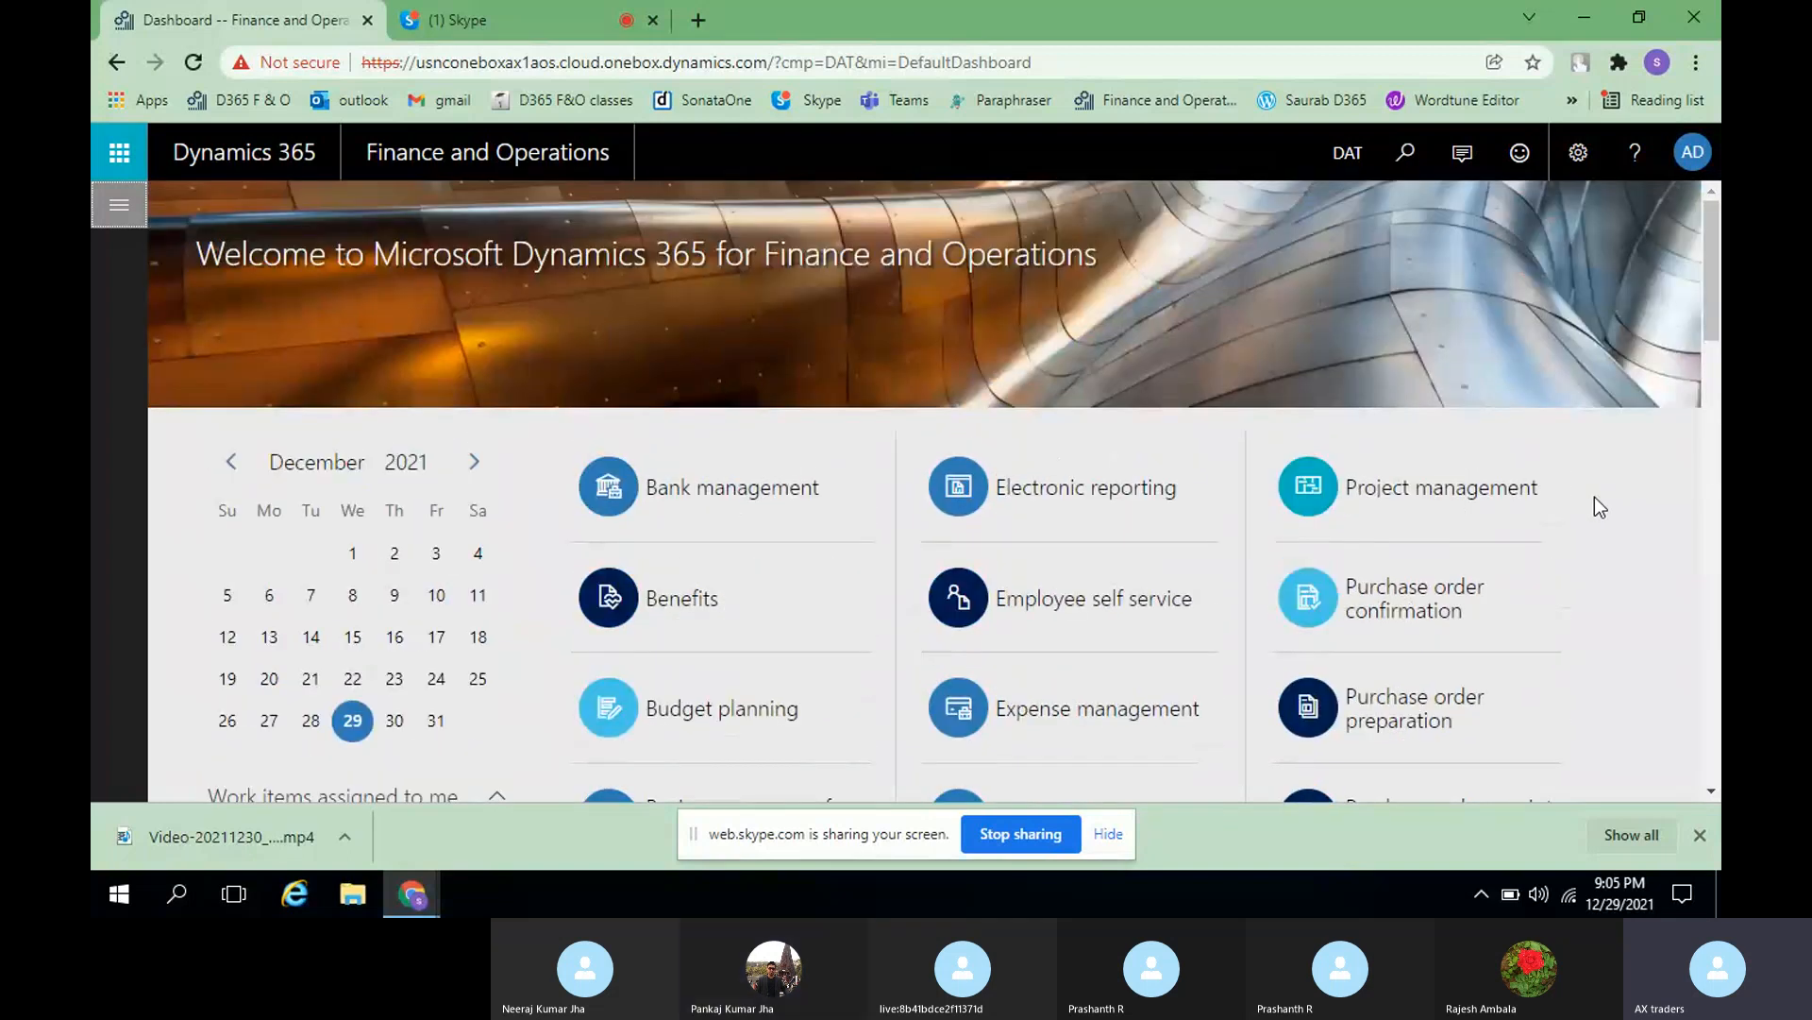
scroll(1595, 496, "down", 5)
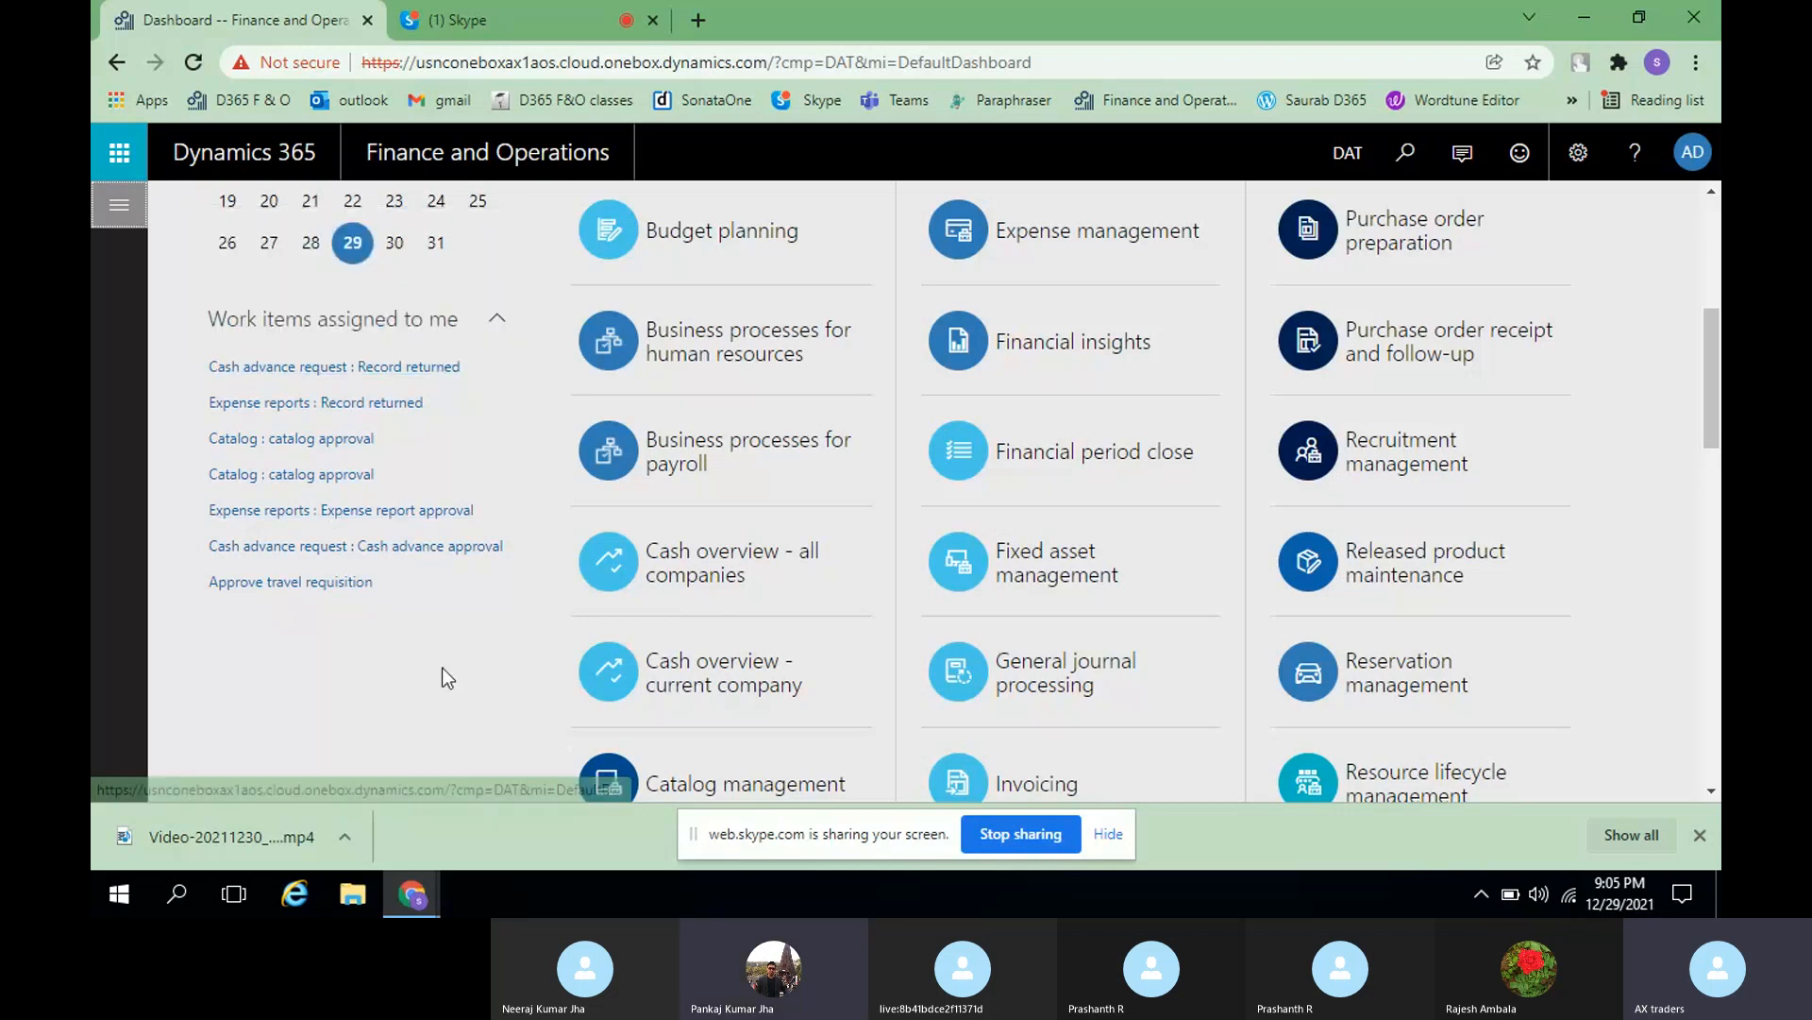
left_click(117, 207)
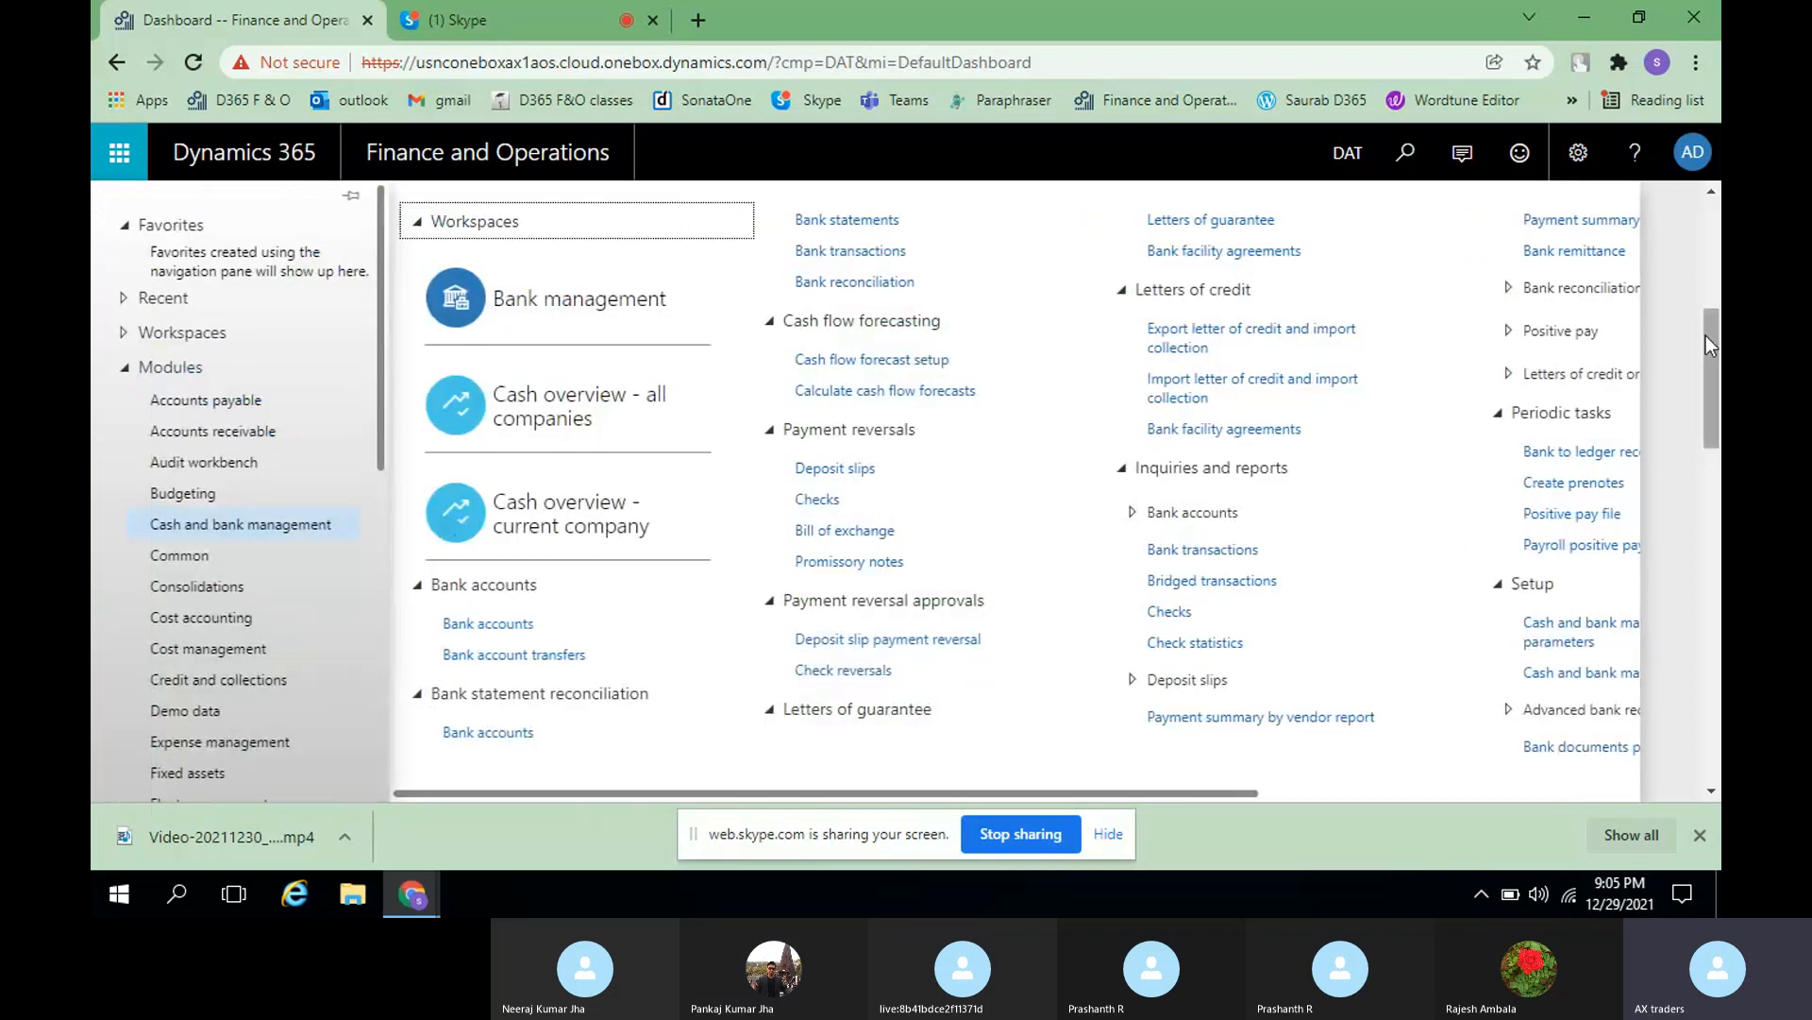
left_click(1674, 413)
scroll(1646, 630, "down", 12)
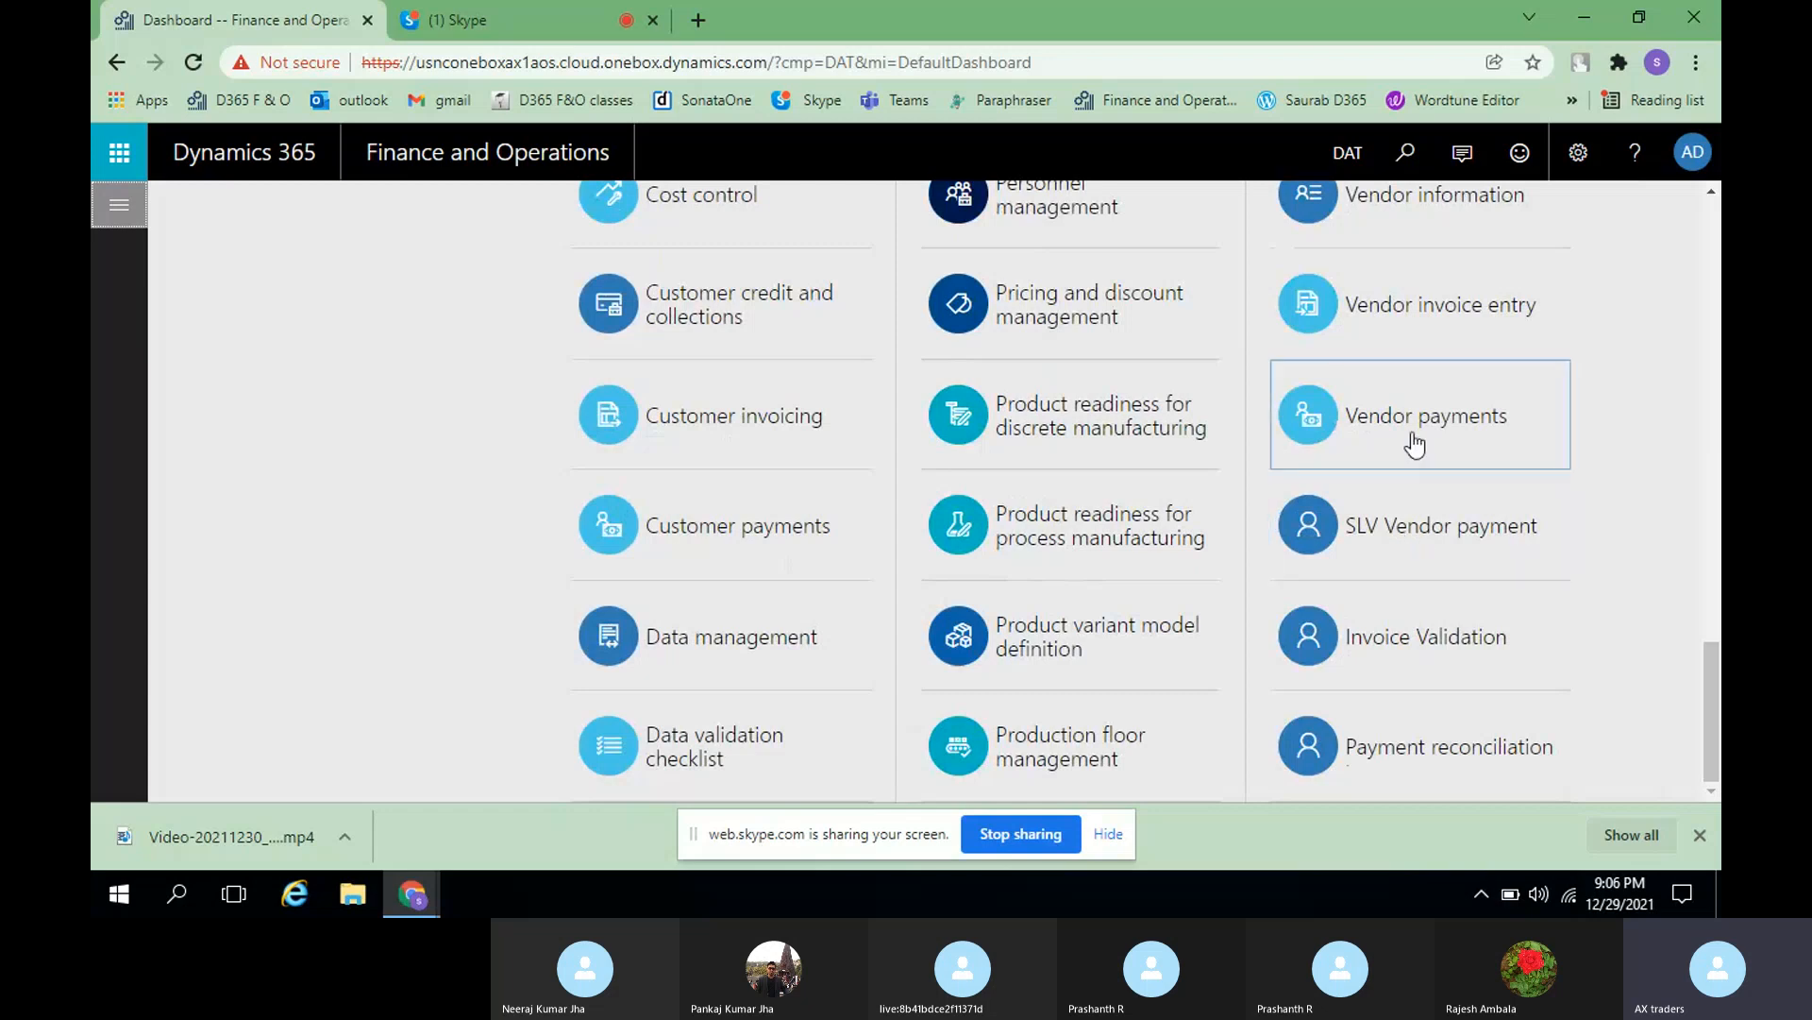
- Examine the workspaces and vendor pages of the Accounts payable module, and return to the dashboard
left_click(119, 212)
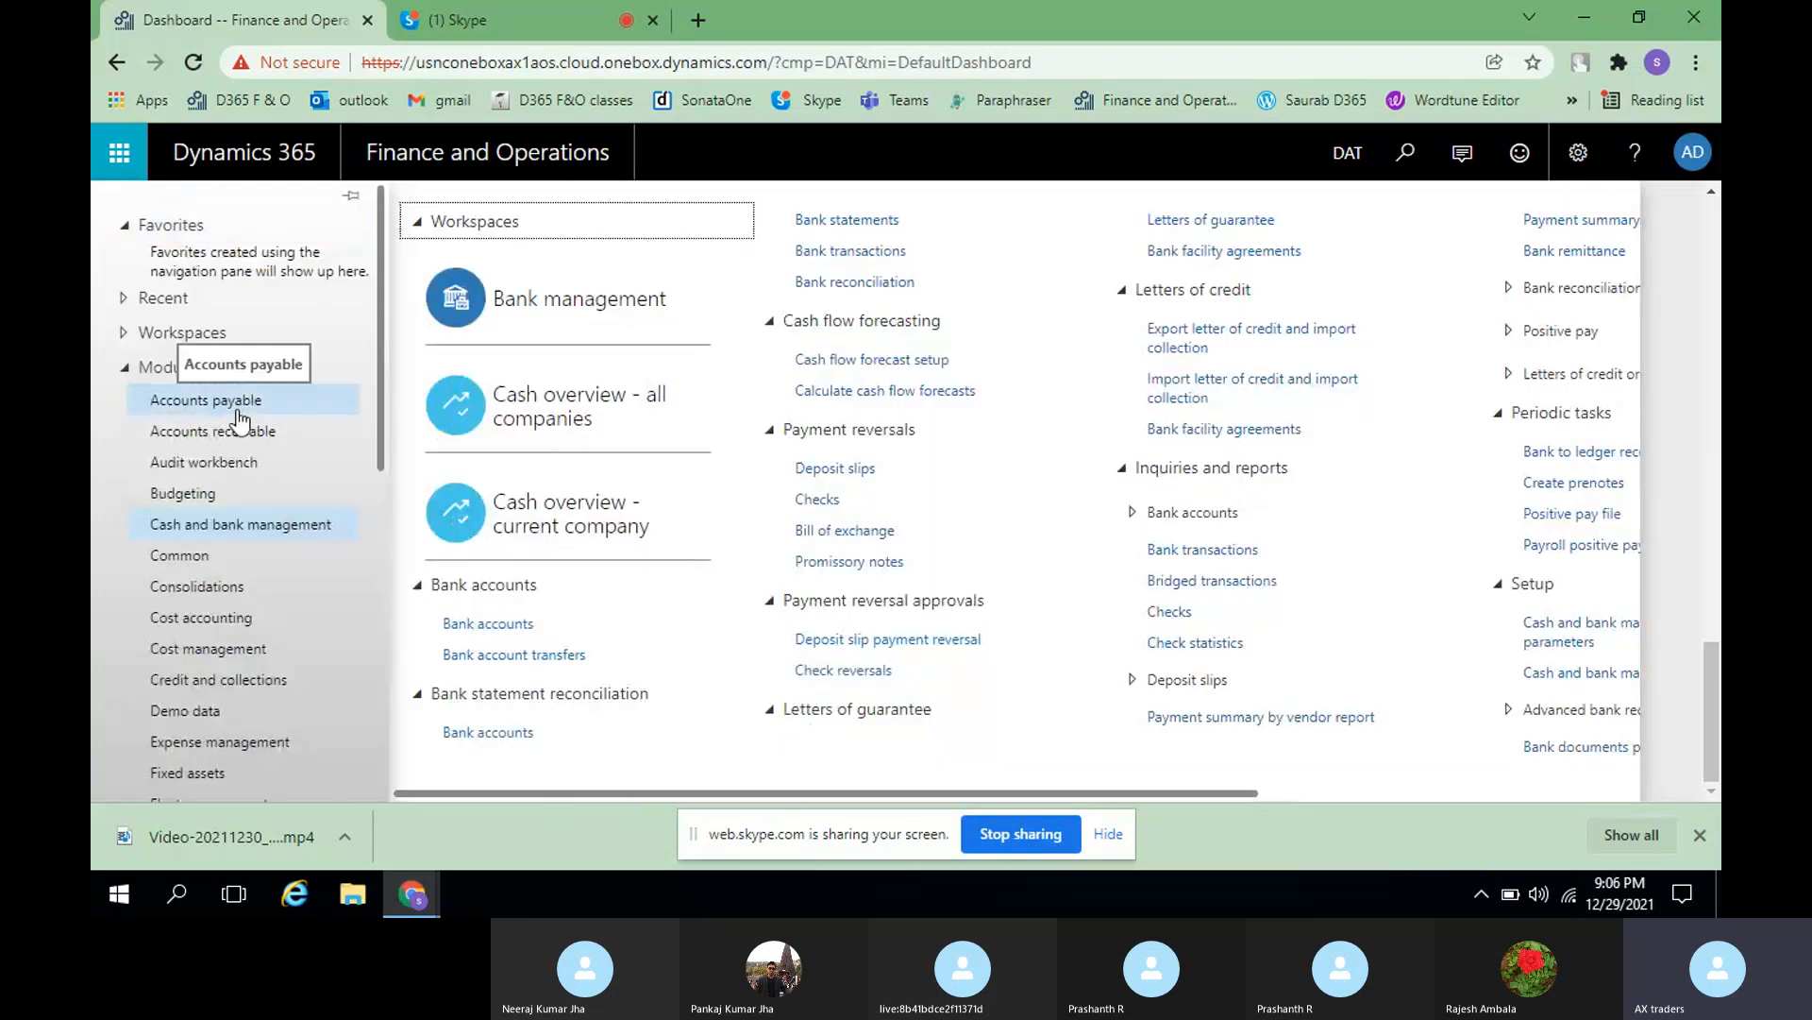
left_click(238, 410)
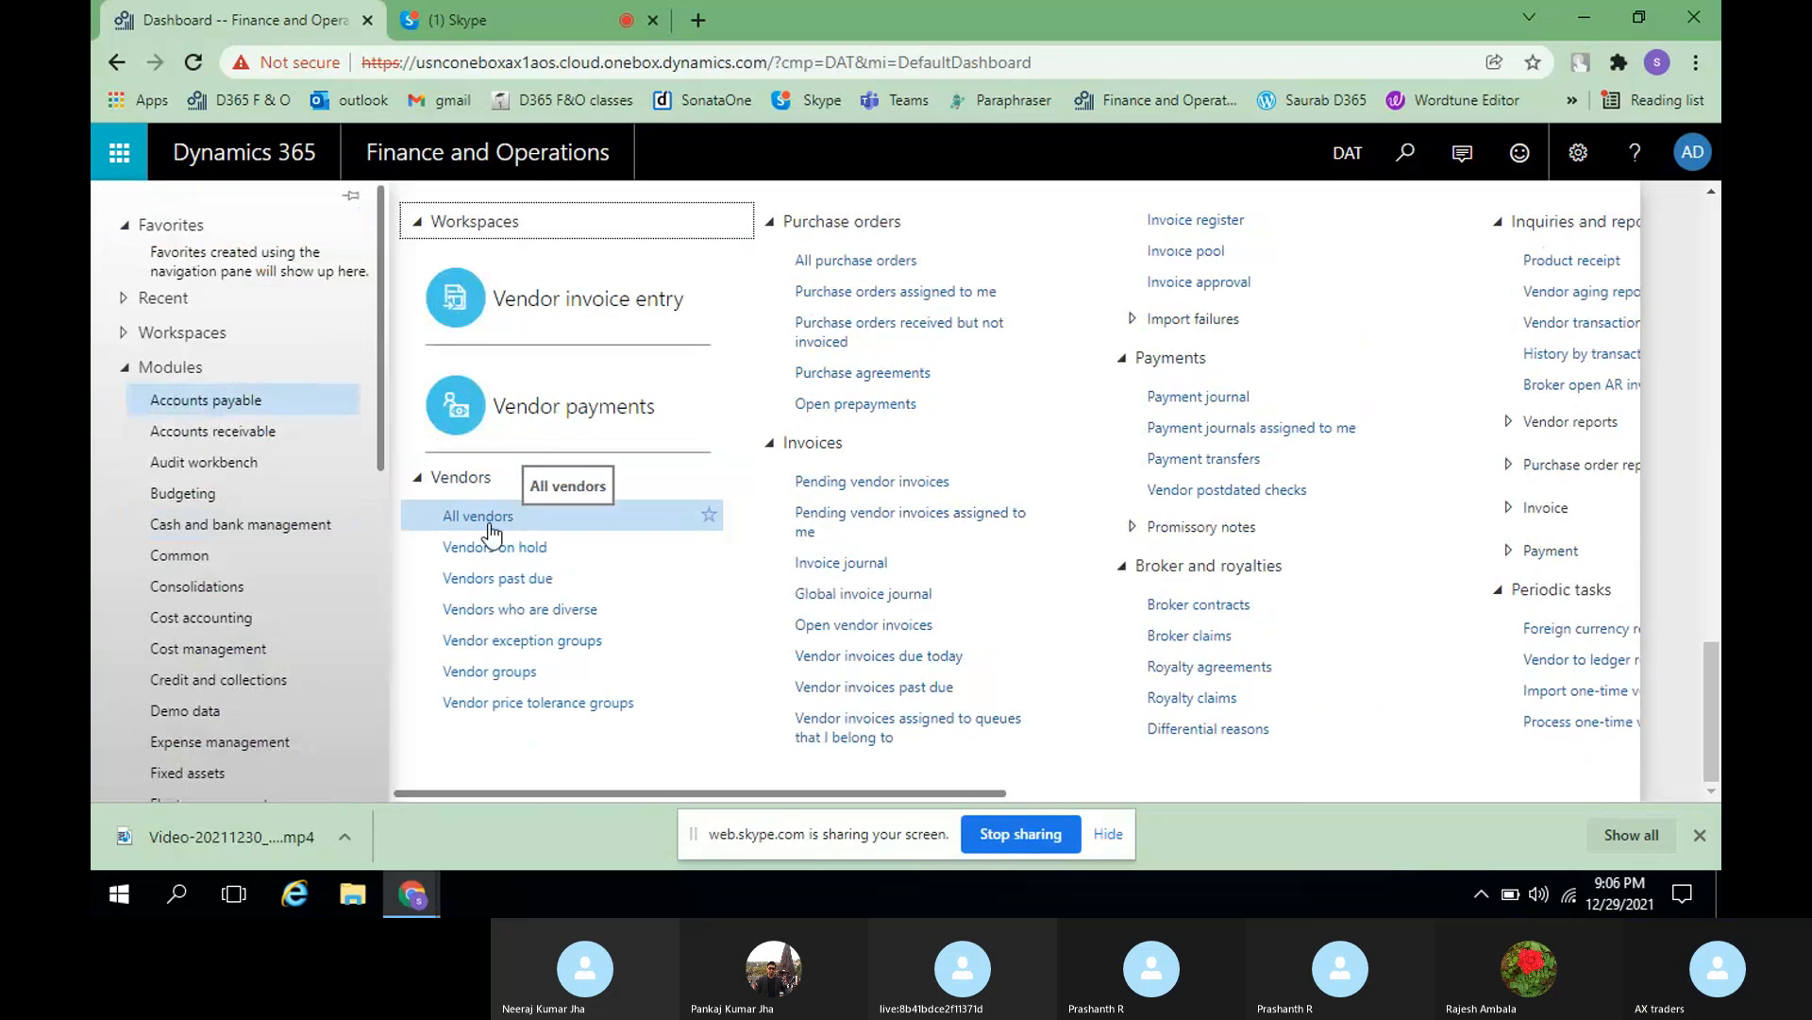
left_click(1687, 489)
- Personalize the dashboard's tile container and change its label to "Sample all vendors"
right_click(1621, 699)
left_click(1360, 507)
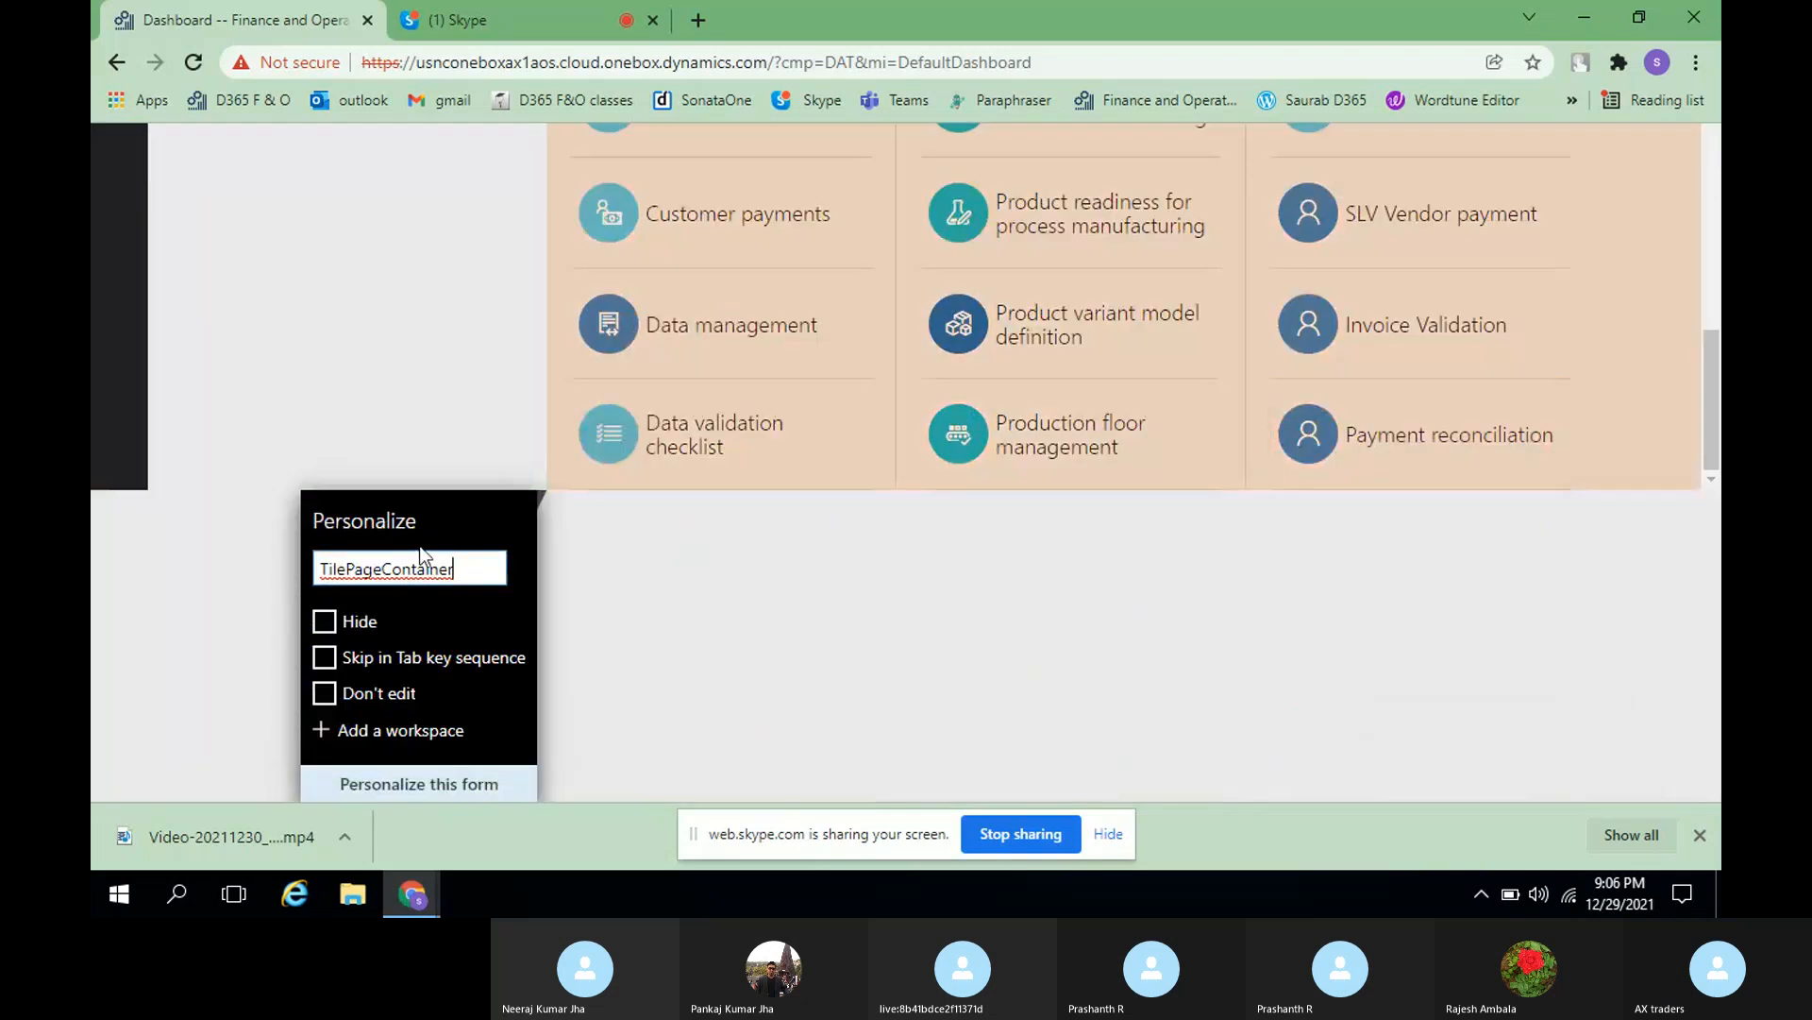
key("BackSpace")
key("BackSpace")
key("BackSpace")
key("BackSpace")
key("BackSpace")
key("BackSpace")
key("BackSpace")
key("BackSpace")
key("BackSpace")
key("BackSpace")
key("BackSpace")
key("BackSpace")
key("BackSpace")
key("BackSpace")
key("BackSpace")
key("BackSpace")
type("SMA")
key("BackSpace")
key("BackSpace")
key("BackSpace")
type("Sample all vendors")
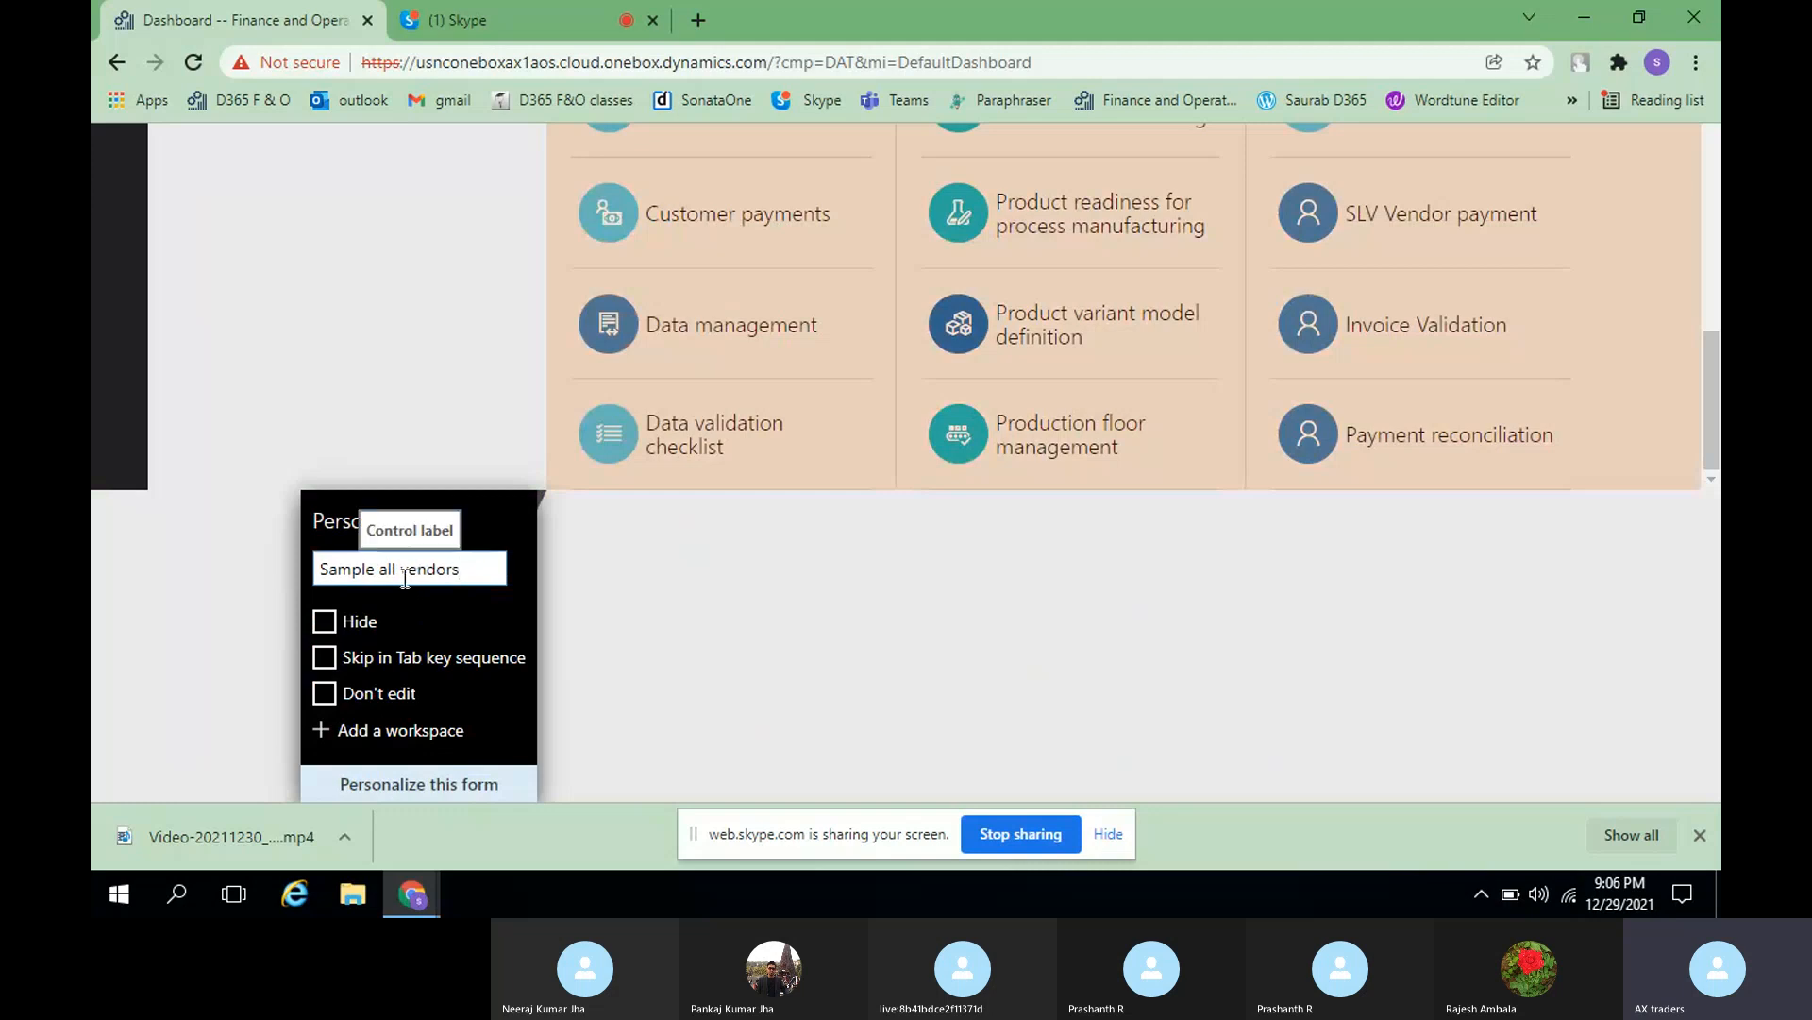
- Try to insert a field into the dashboard through form personalization, and close the personalization tools
left_click(406, 785)
left_click(999, 296)
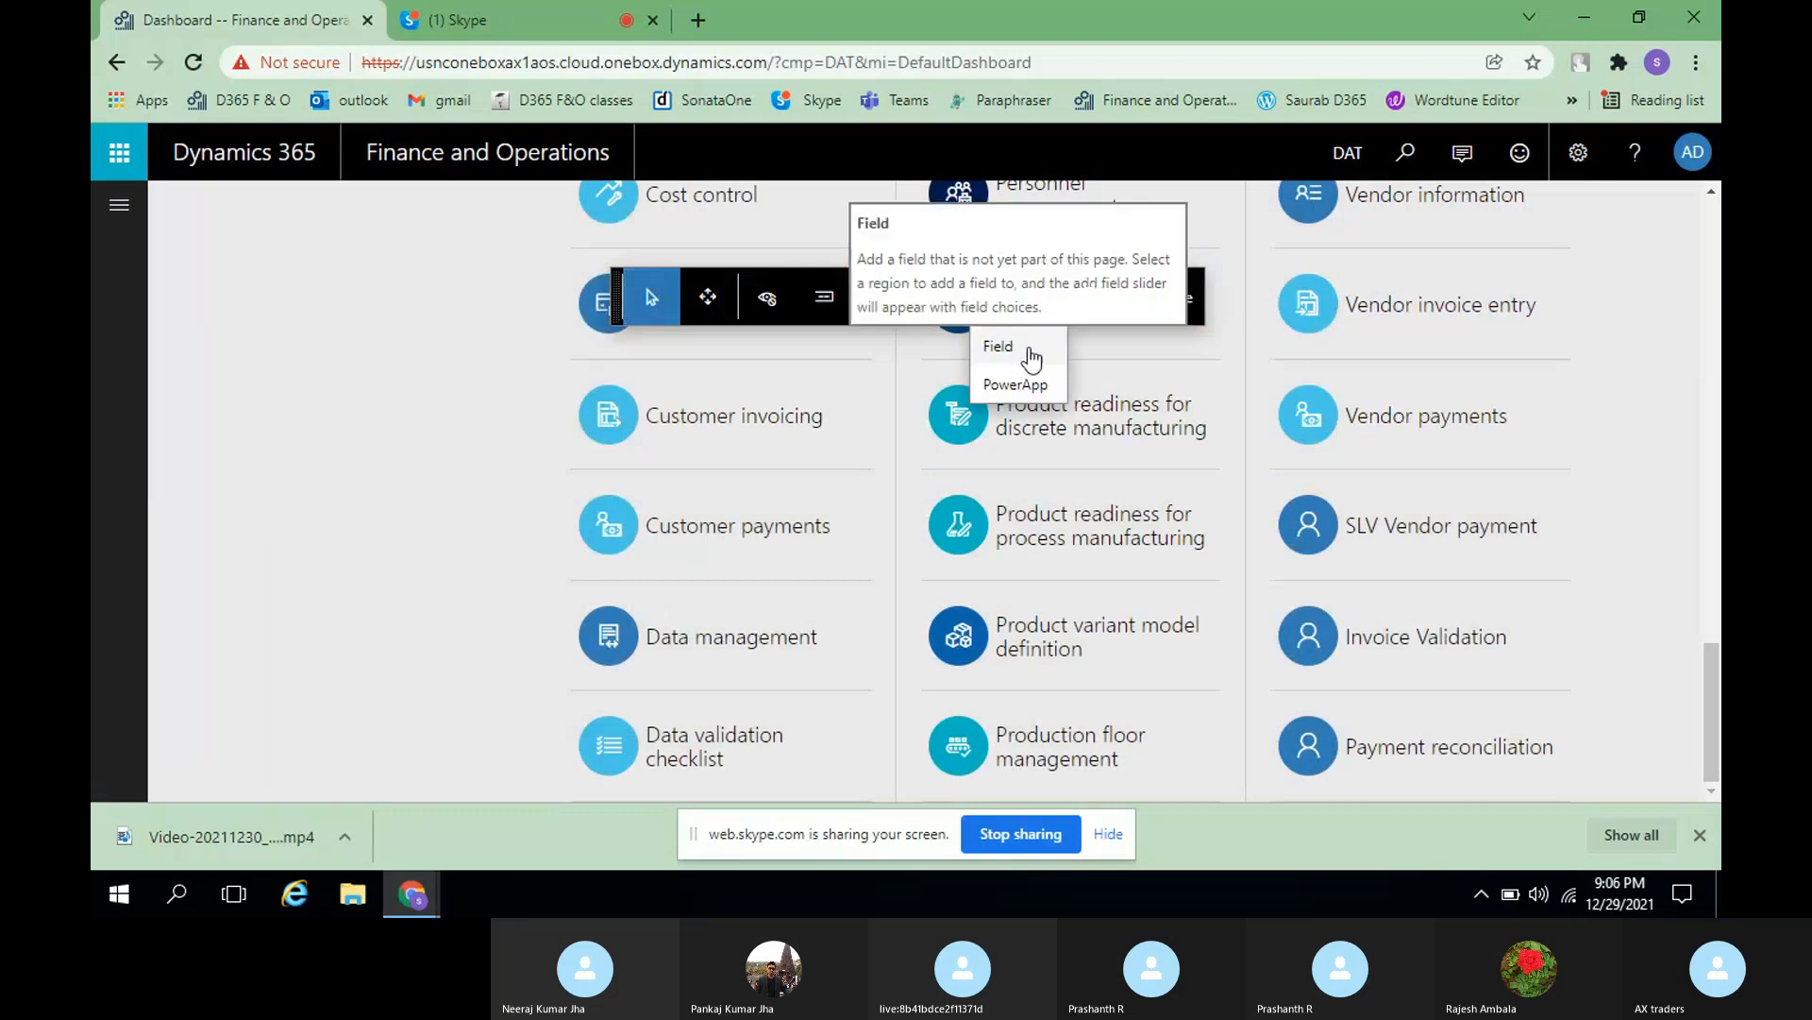
left_click(1031, 359)
left_click(1175, 297)
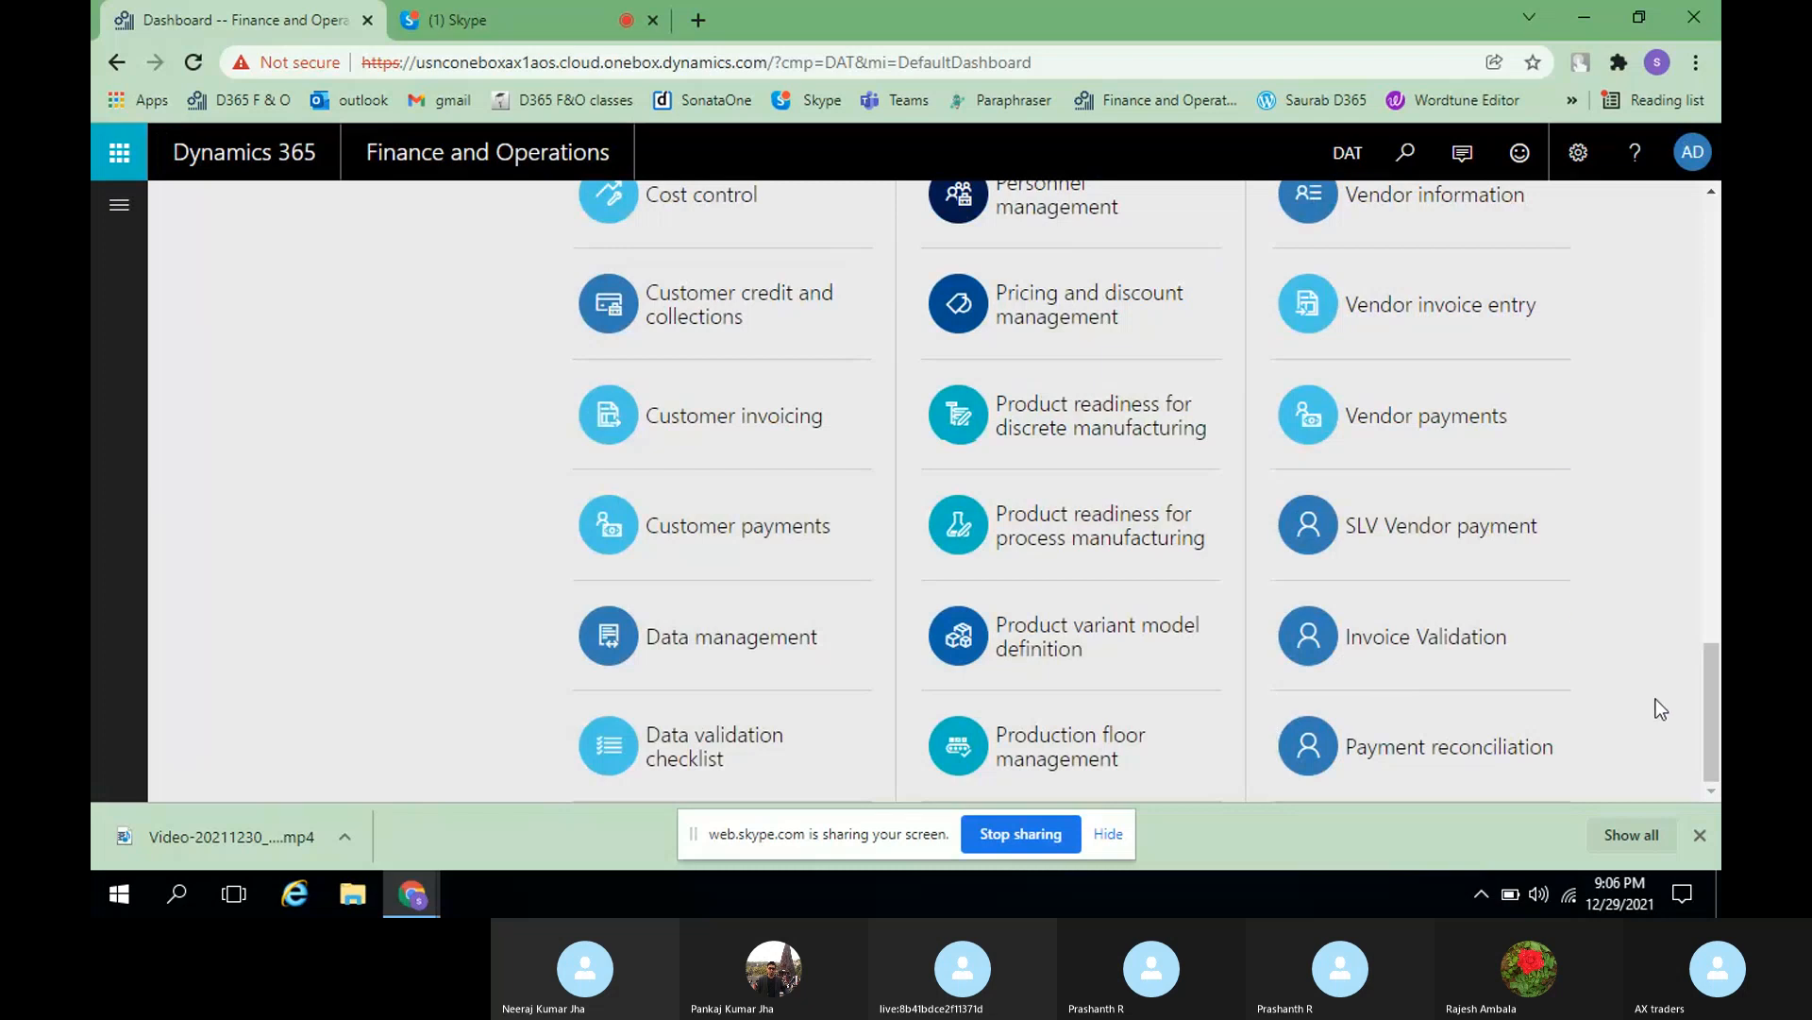
- Check the renamed heading above the workspace tiles and look through the tiles below it
scroll(1656, 699, "up", 15)
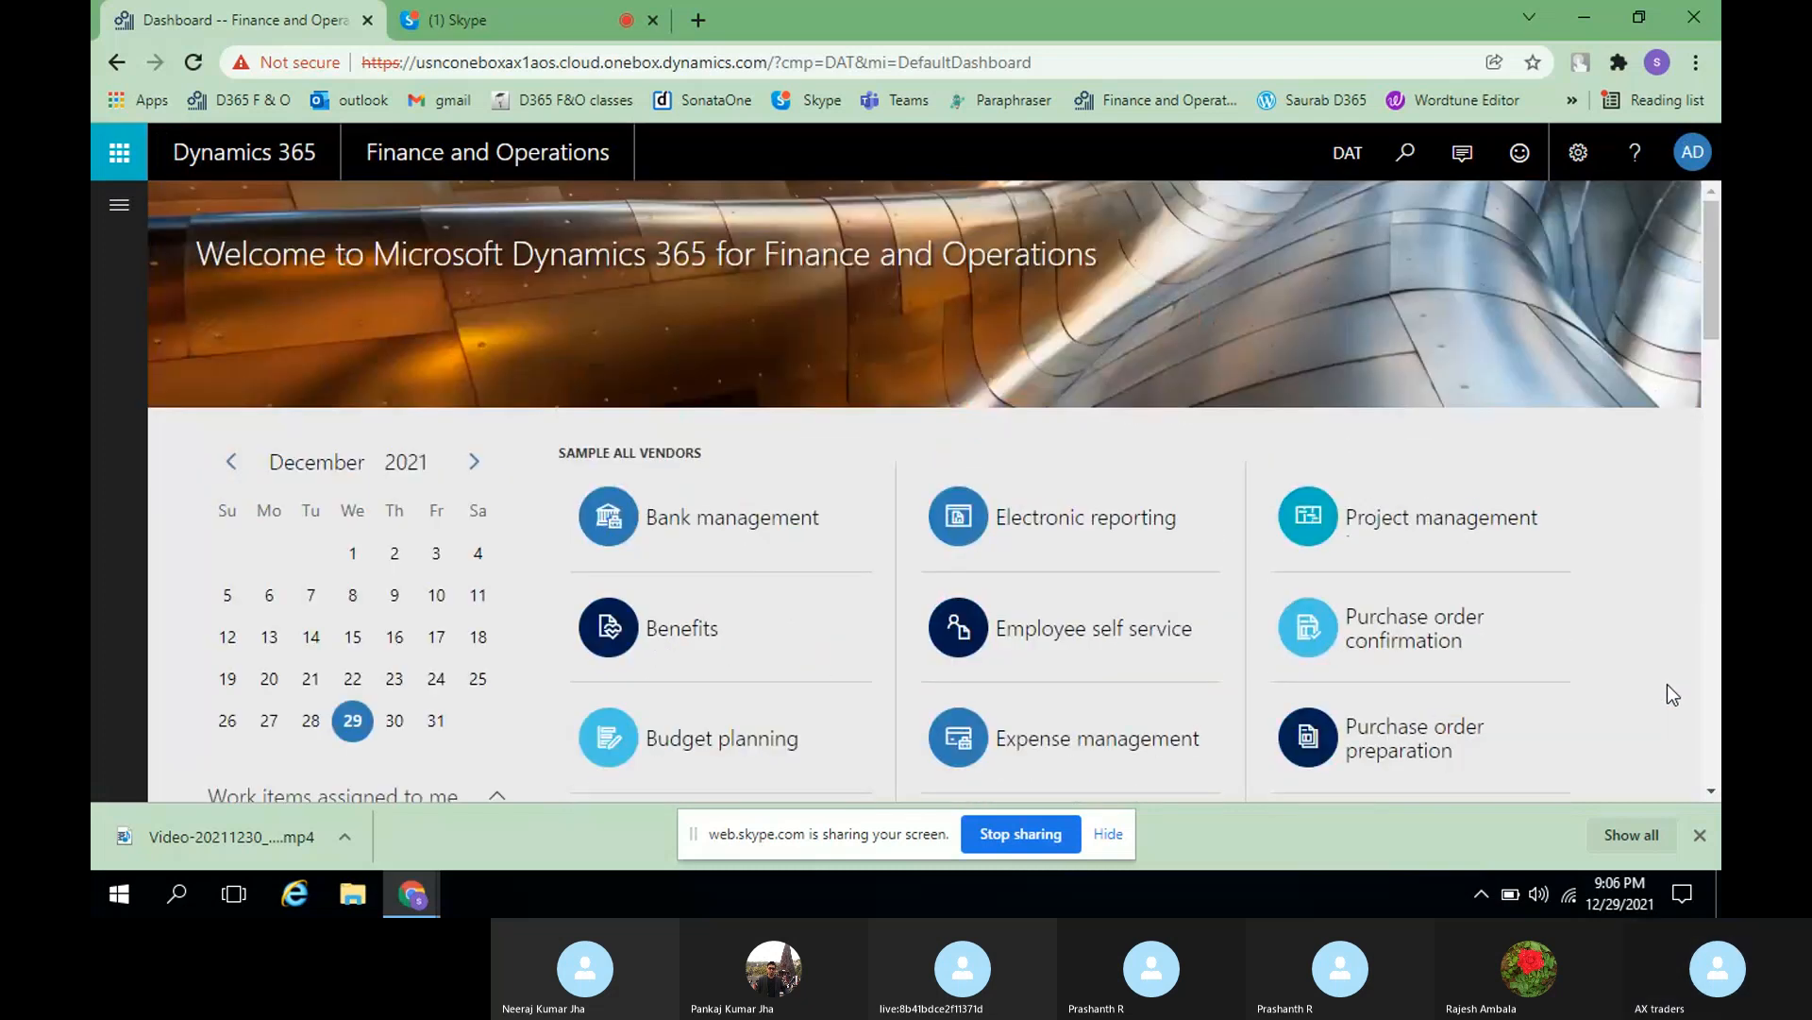
scroll(1668, 683, "down", 15)
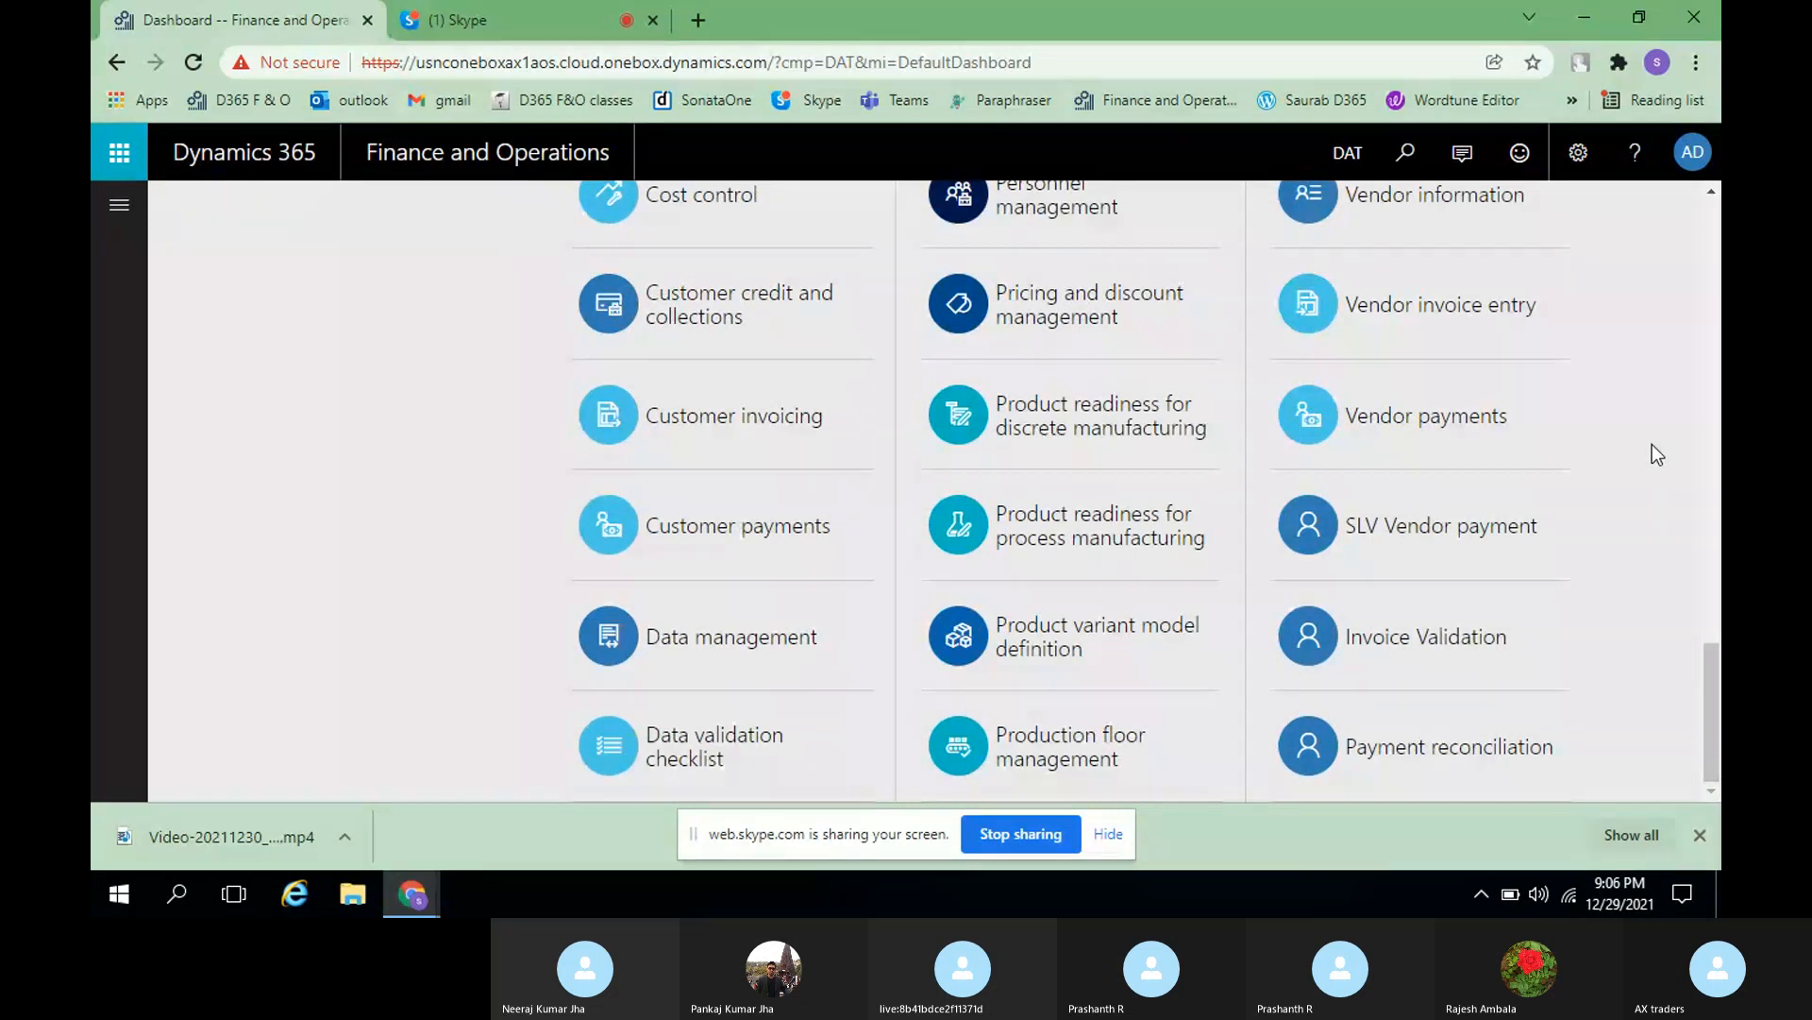
scroll(1626, 574, "up", 5)
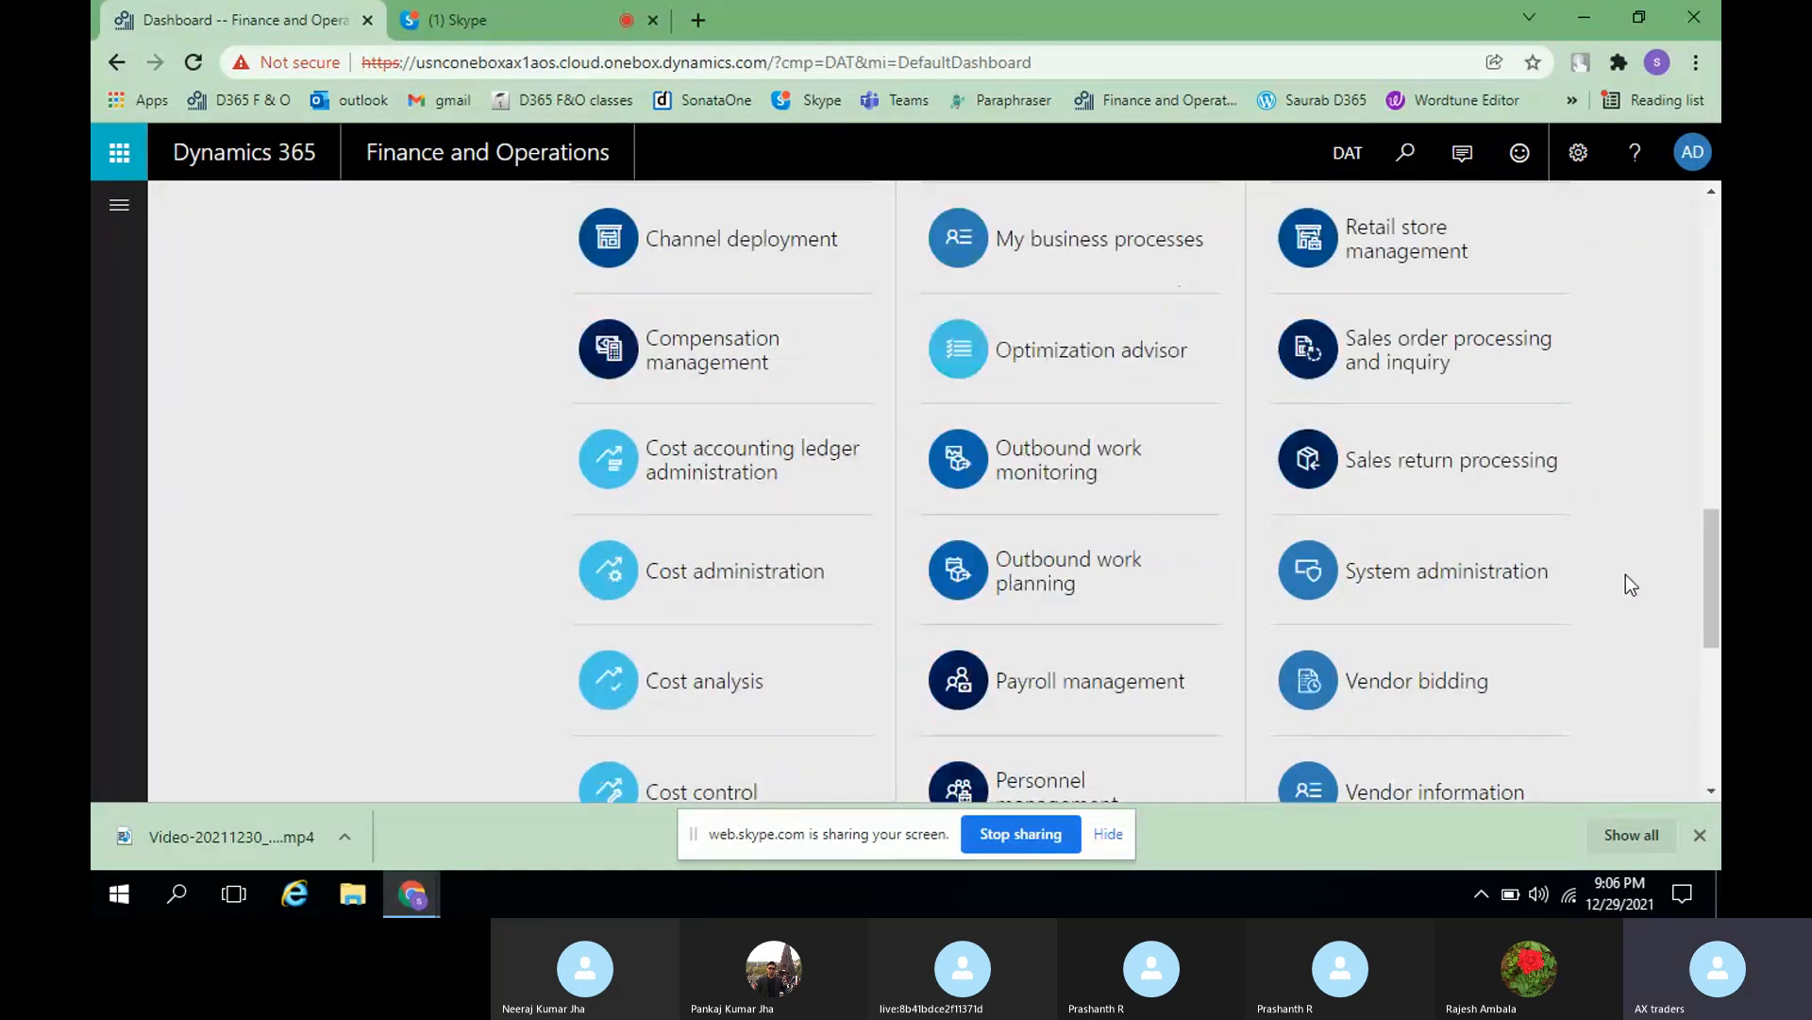
scroll(1626, 574, "up", 6)
scroll(1626, 574, "down", 10)
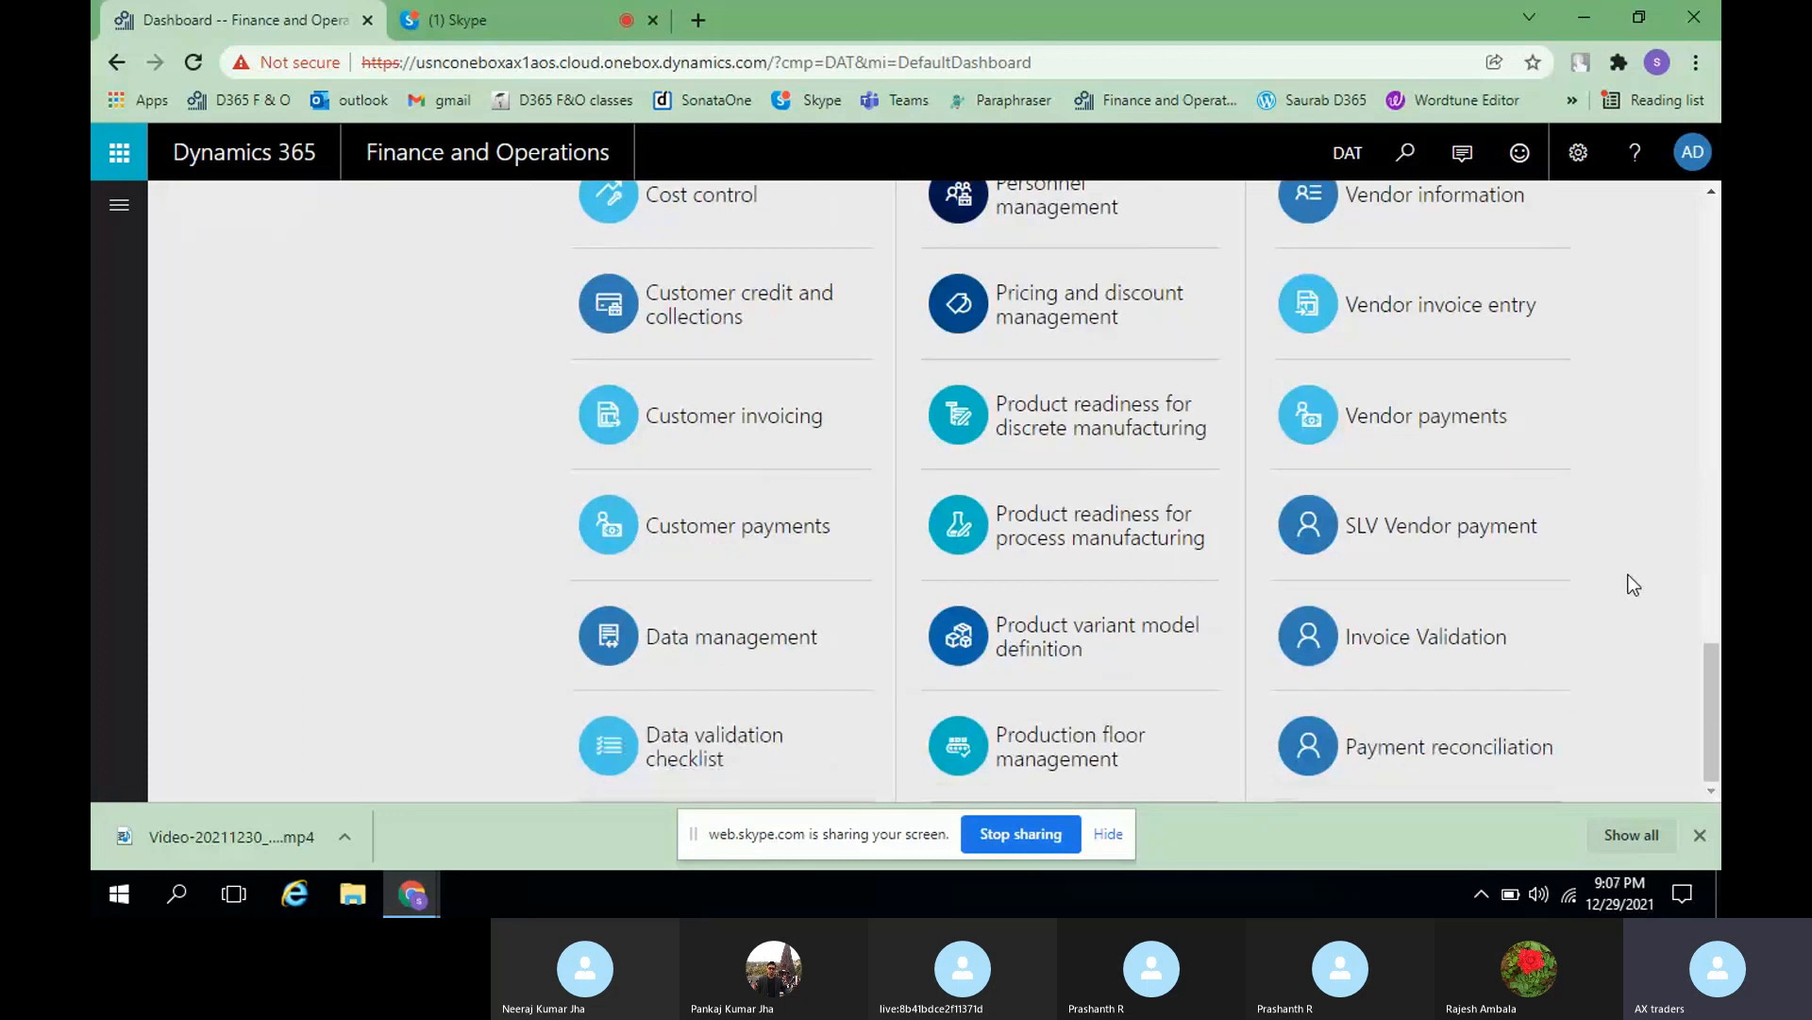
- Reopen the tile container's personalization, try again to insert a field into the form, and close the tools
right_click(1586, 657)
left_click(1501, 587)
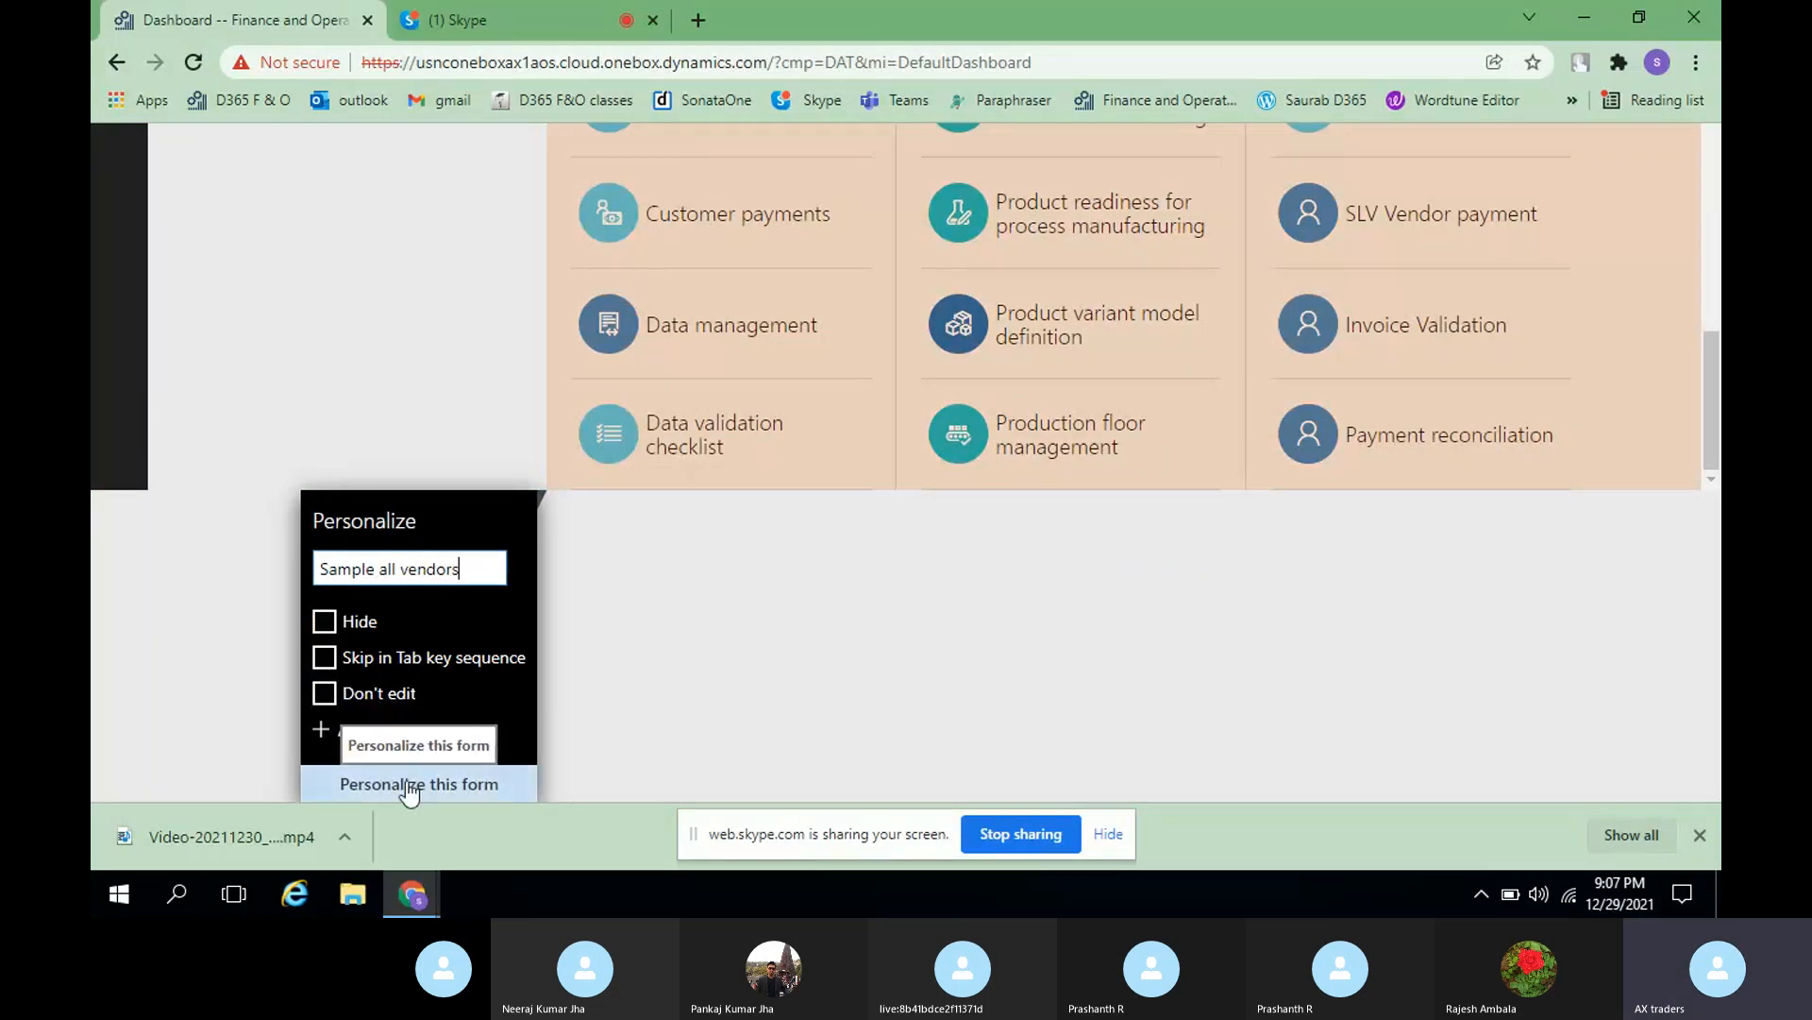
left_click(410, 787)
left_click(1007, 302)
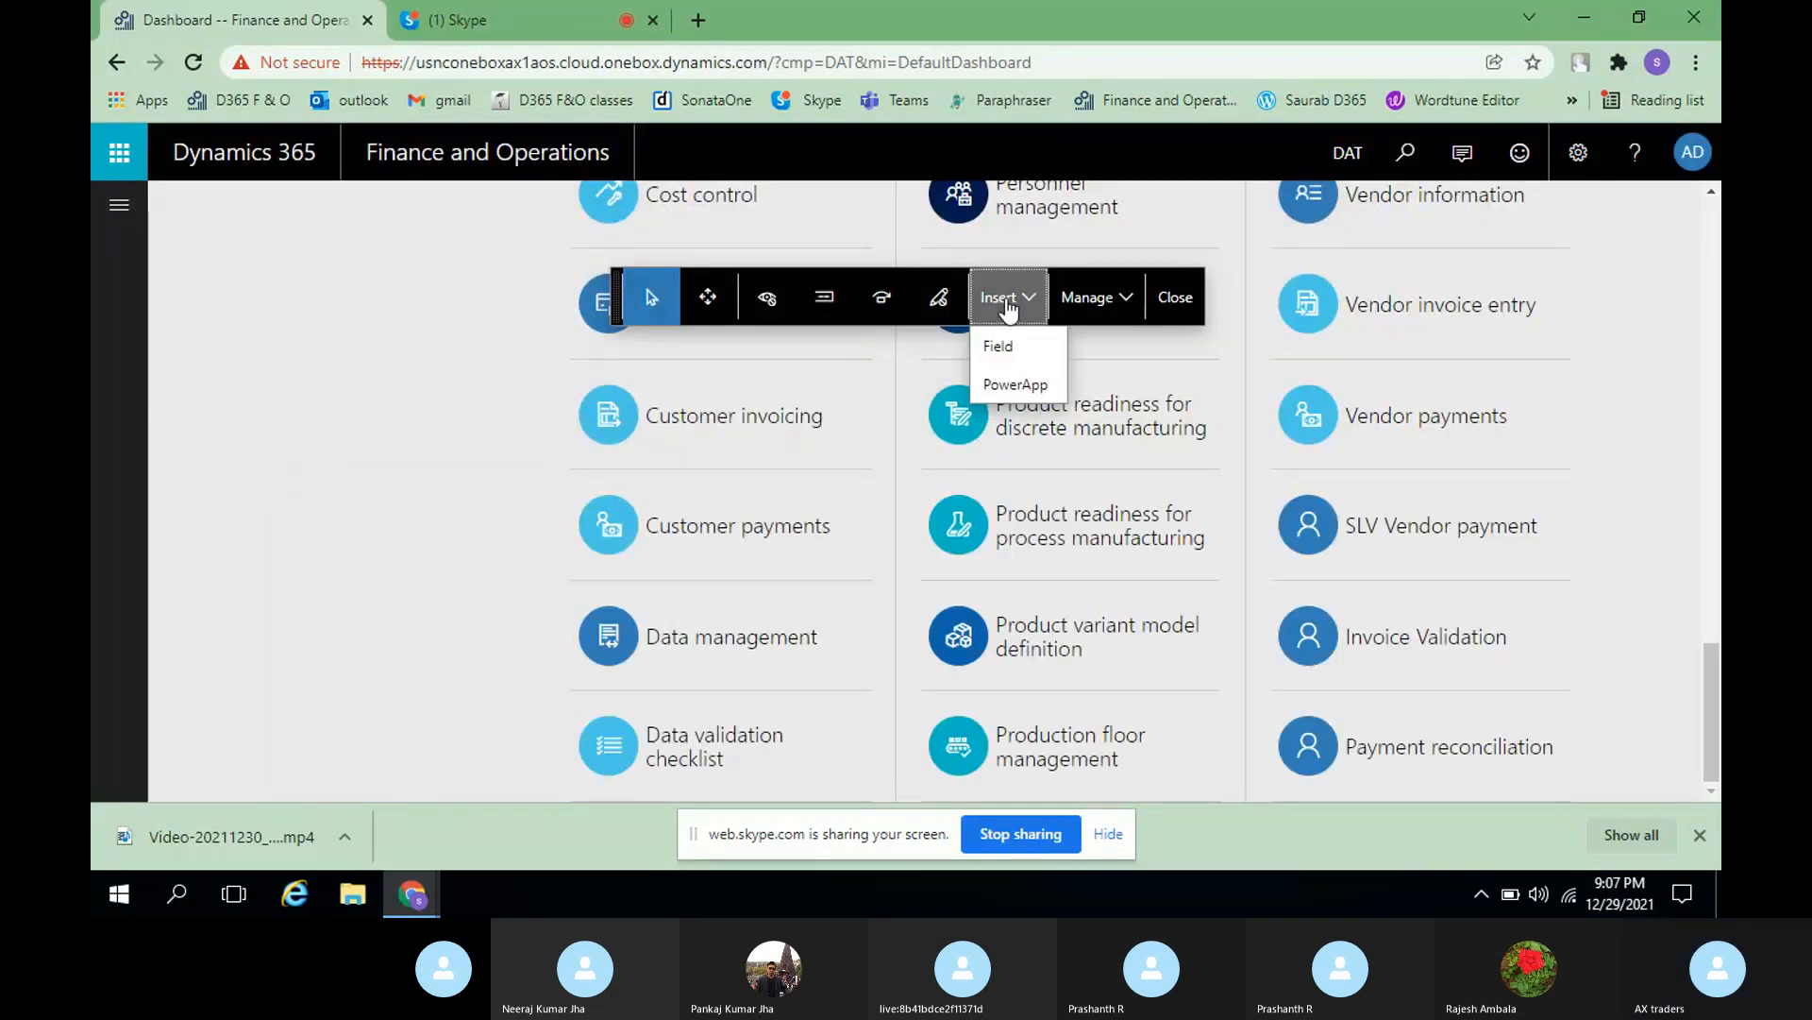
left_click(1002, 347)
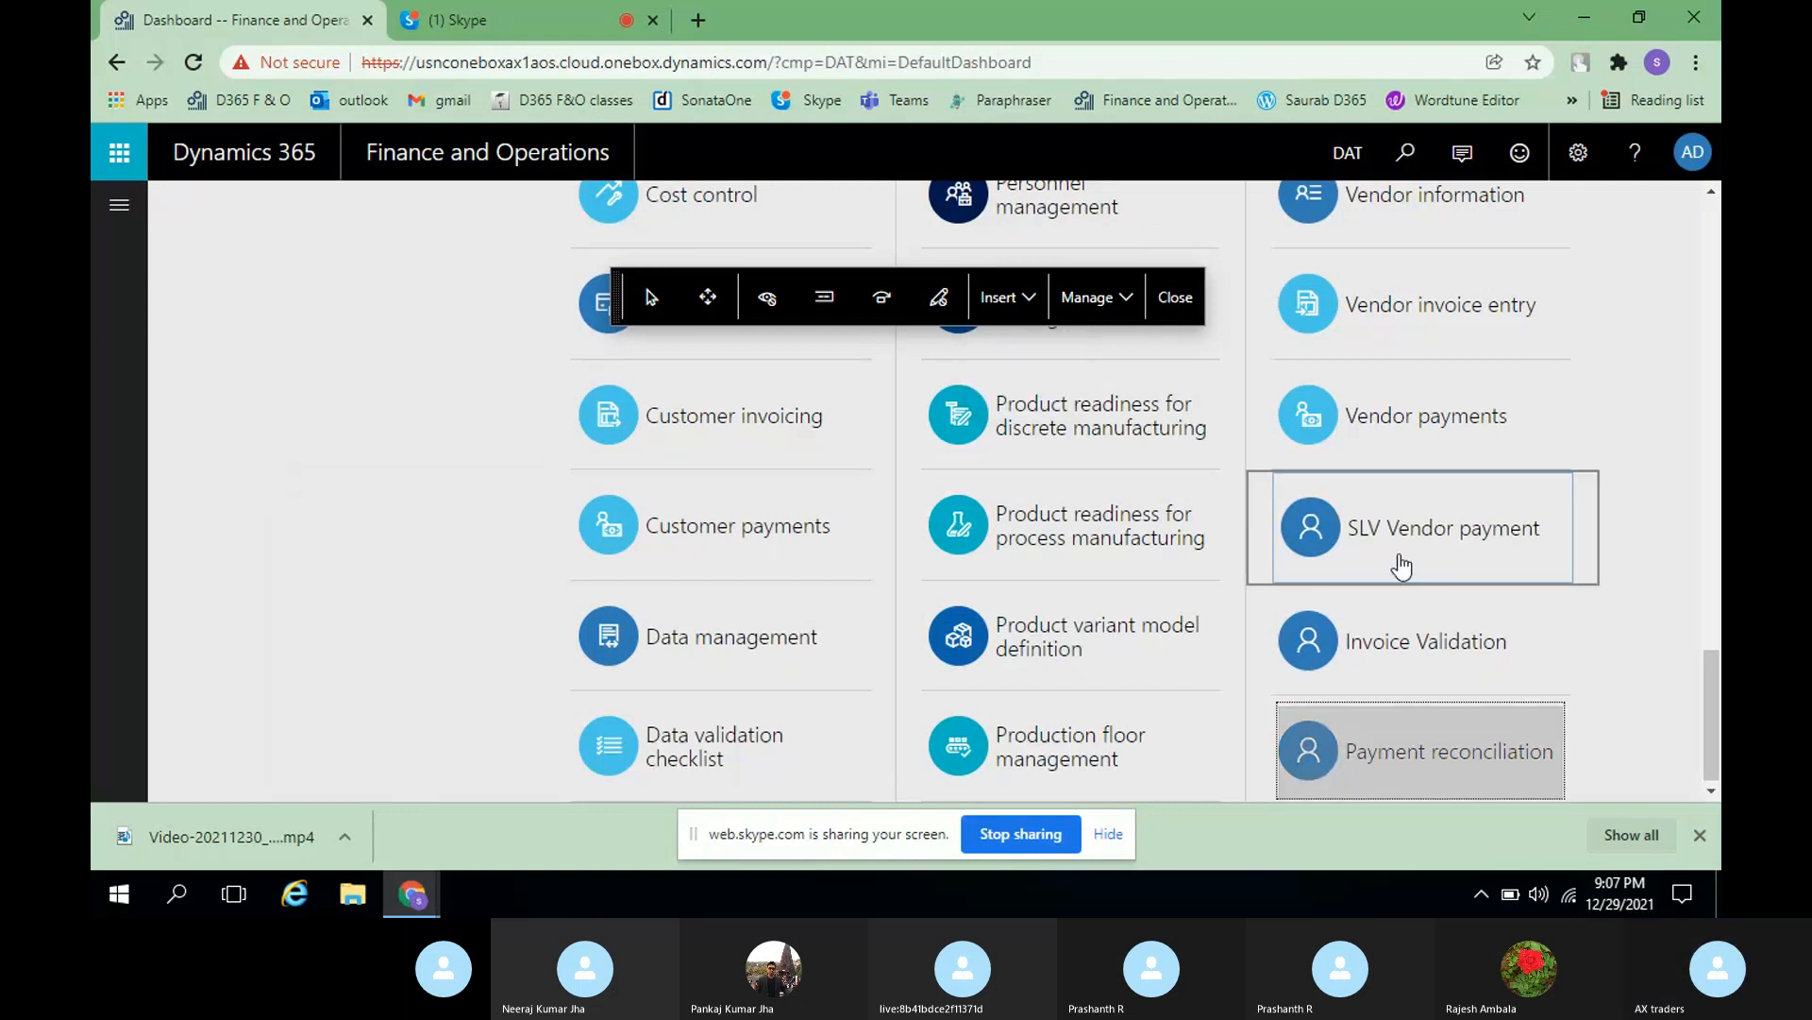
left_click(1177, 301)
- View the Payment reconciliation workspace, close it, and review the dashboard's heading and workspace tiles from first to last
left_click(1489, 762)
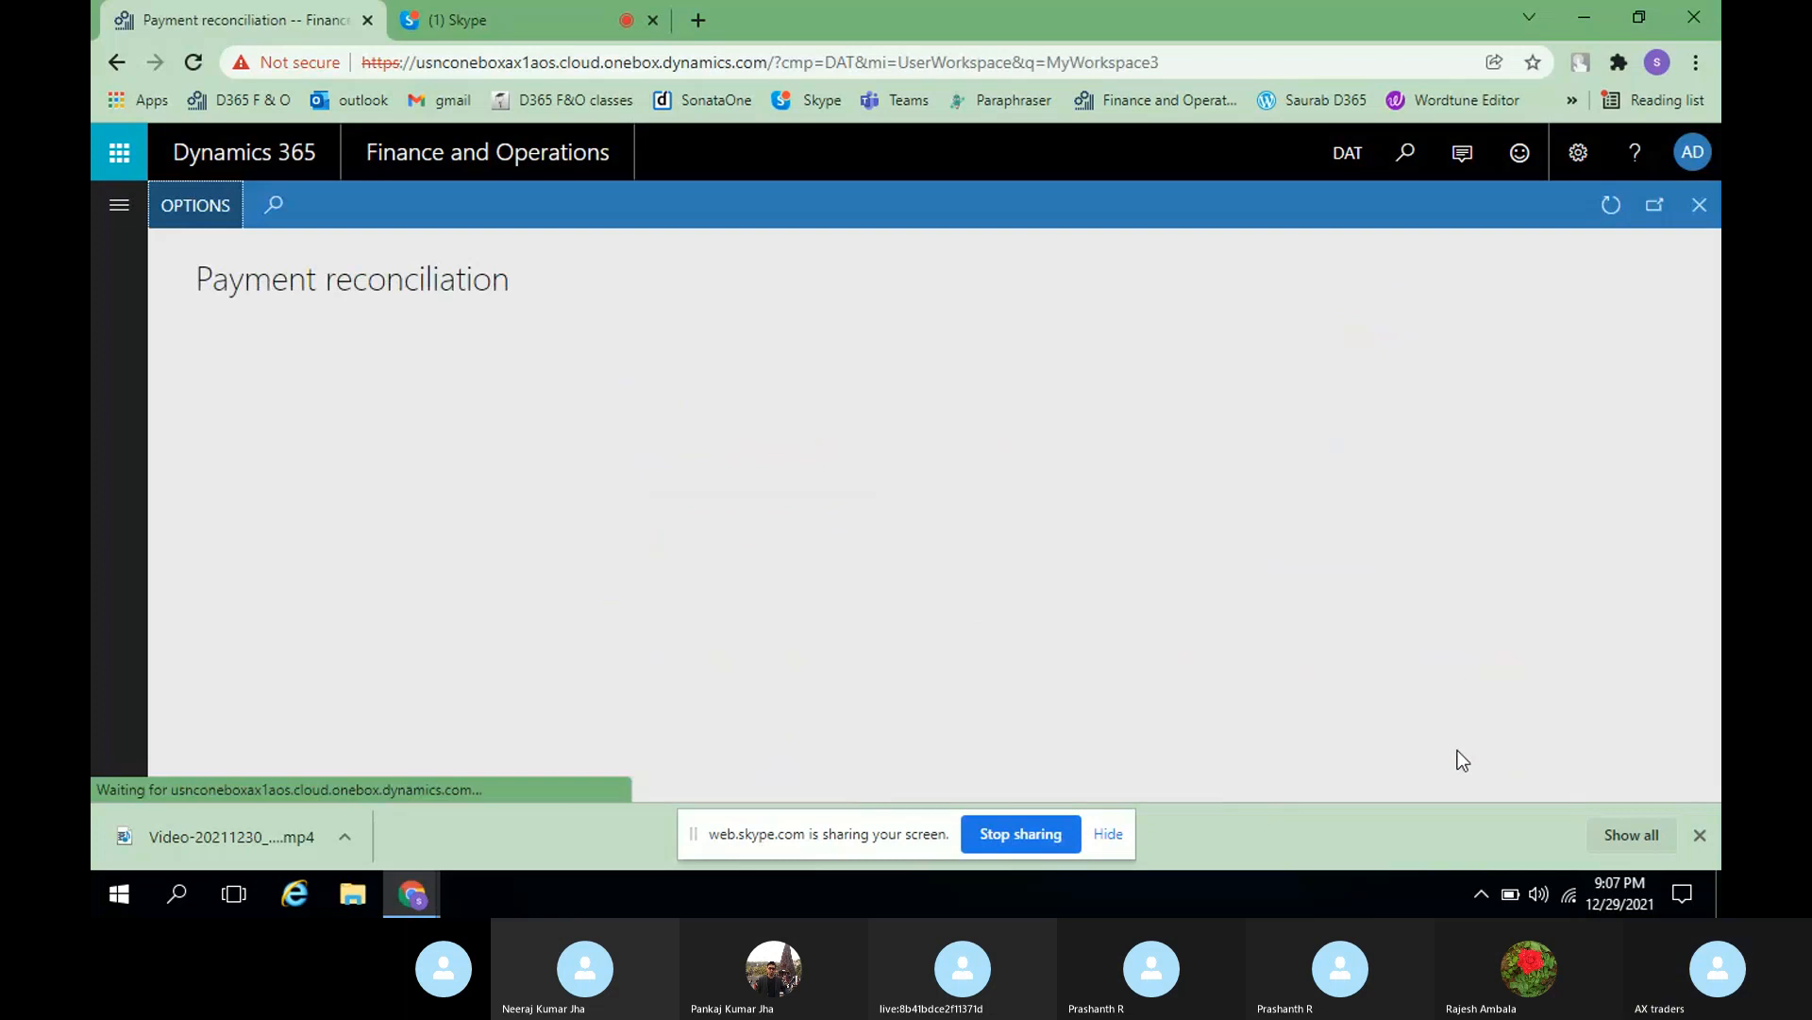
left_click(1698, 206)
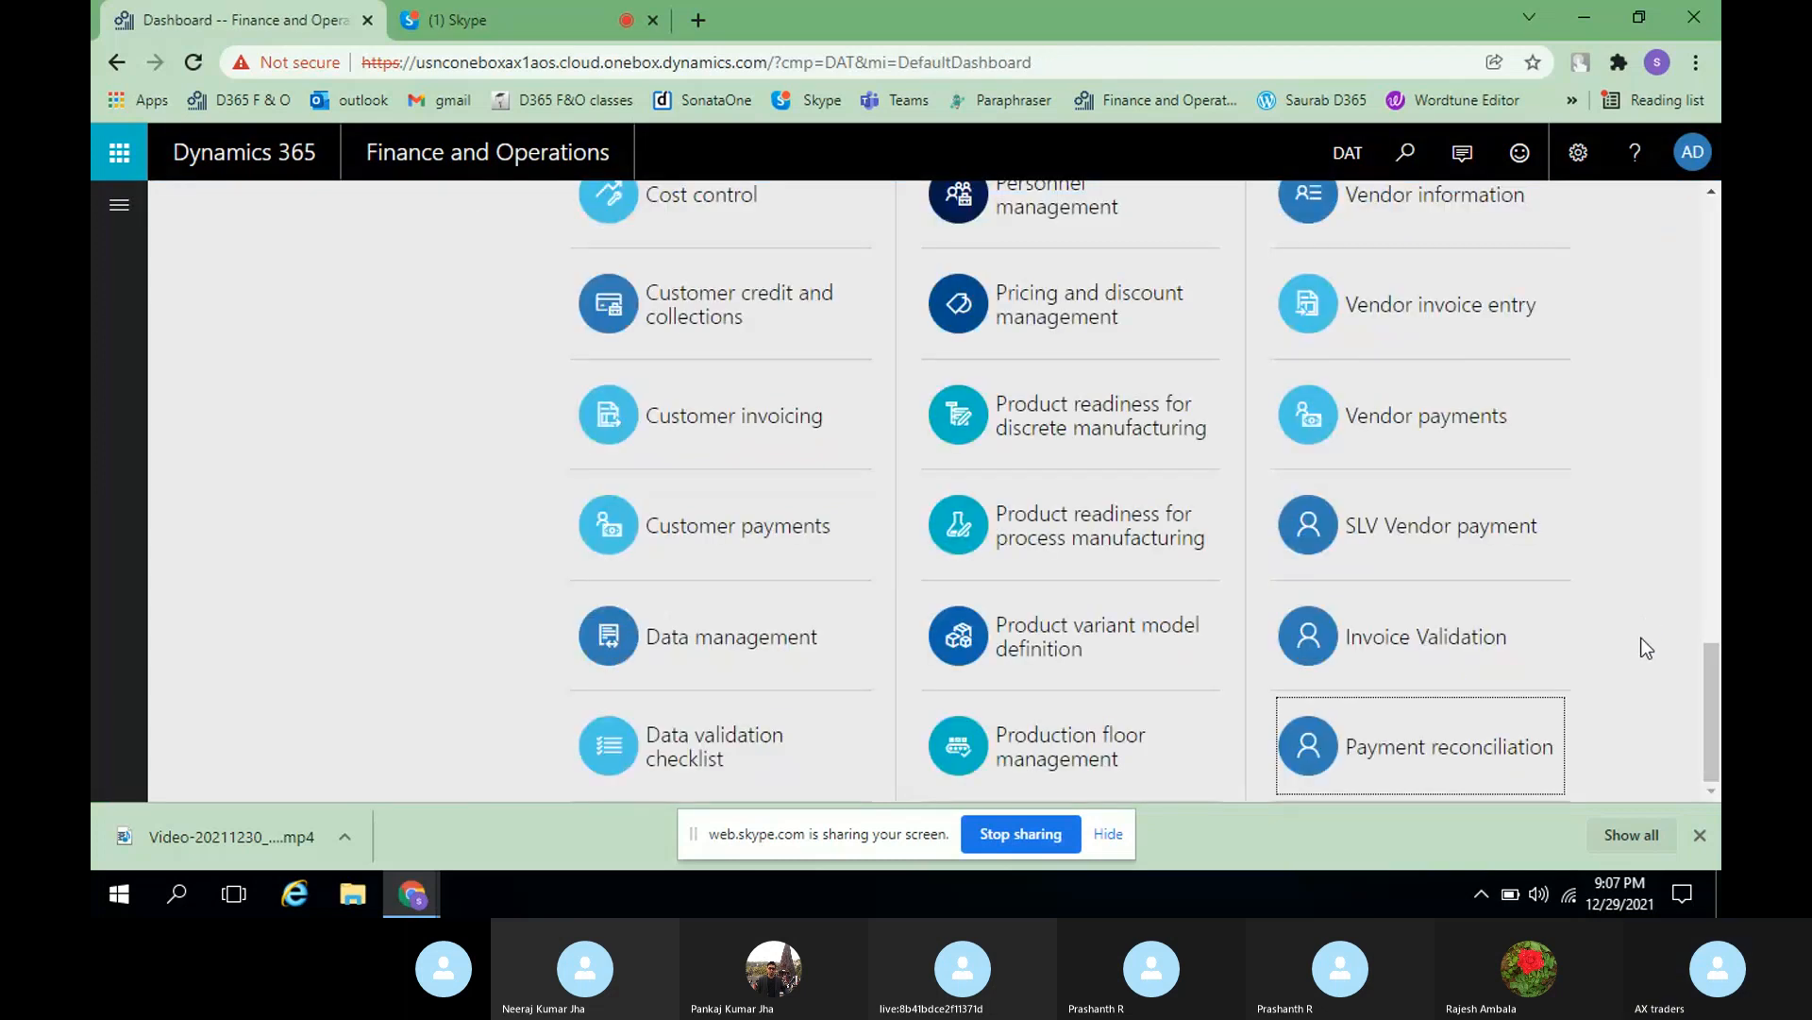
scroll(1641, 639, "up", 8)
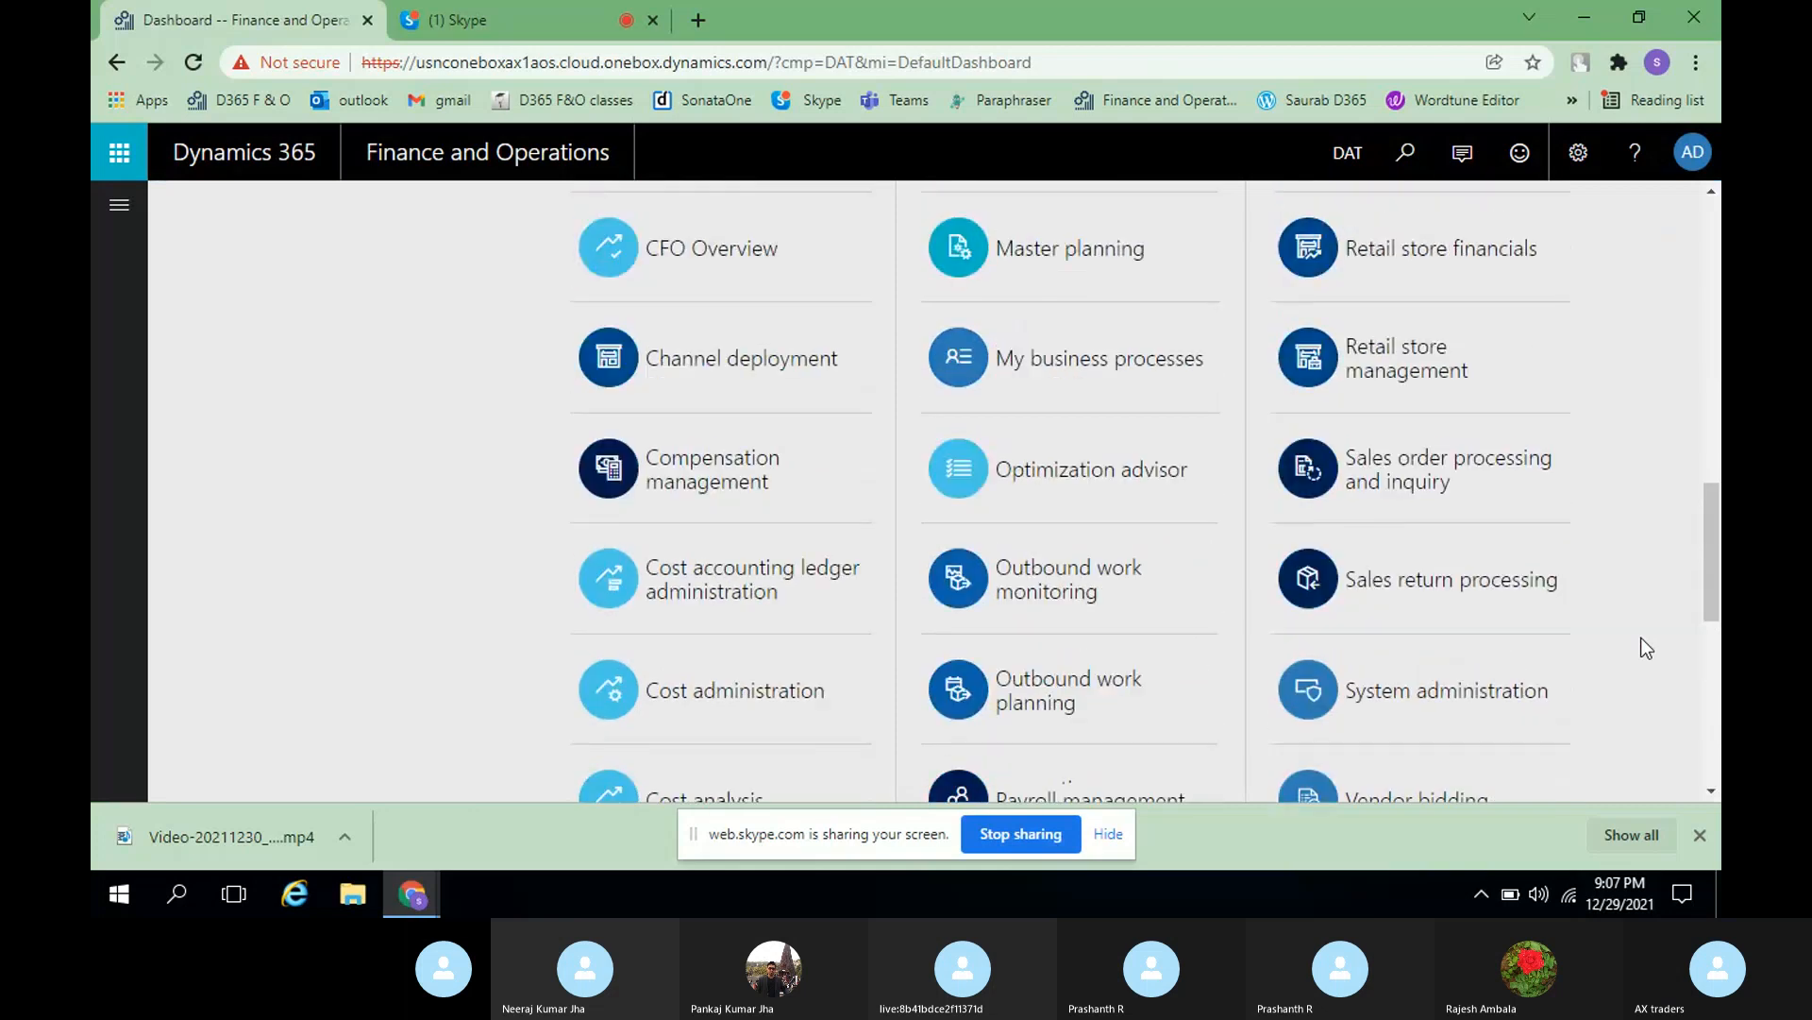
scroll(1637, 642, "up", 8)
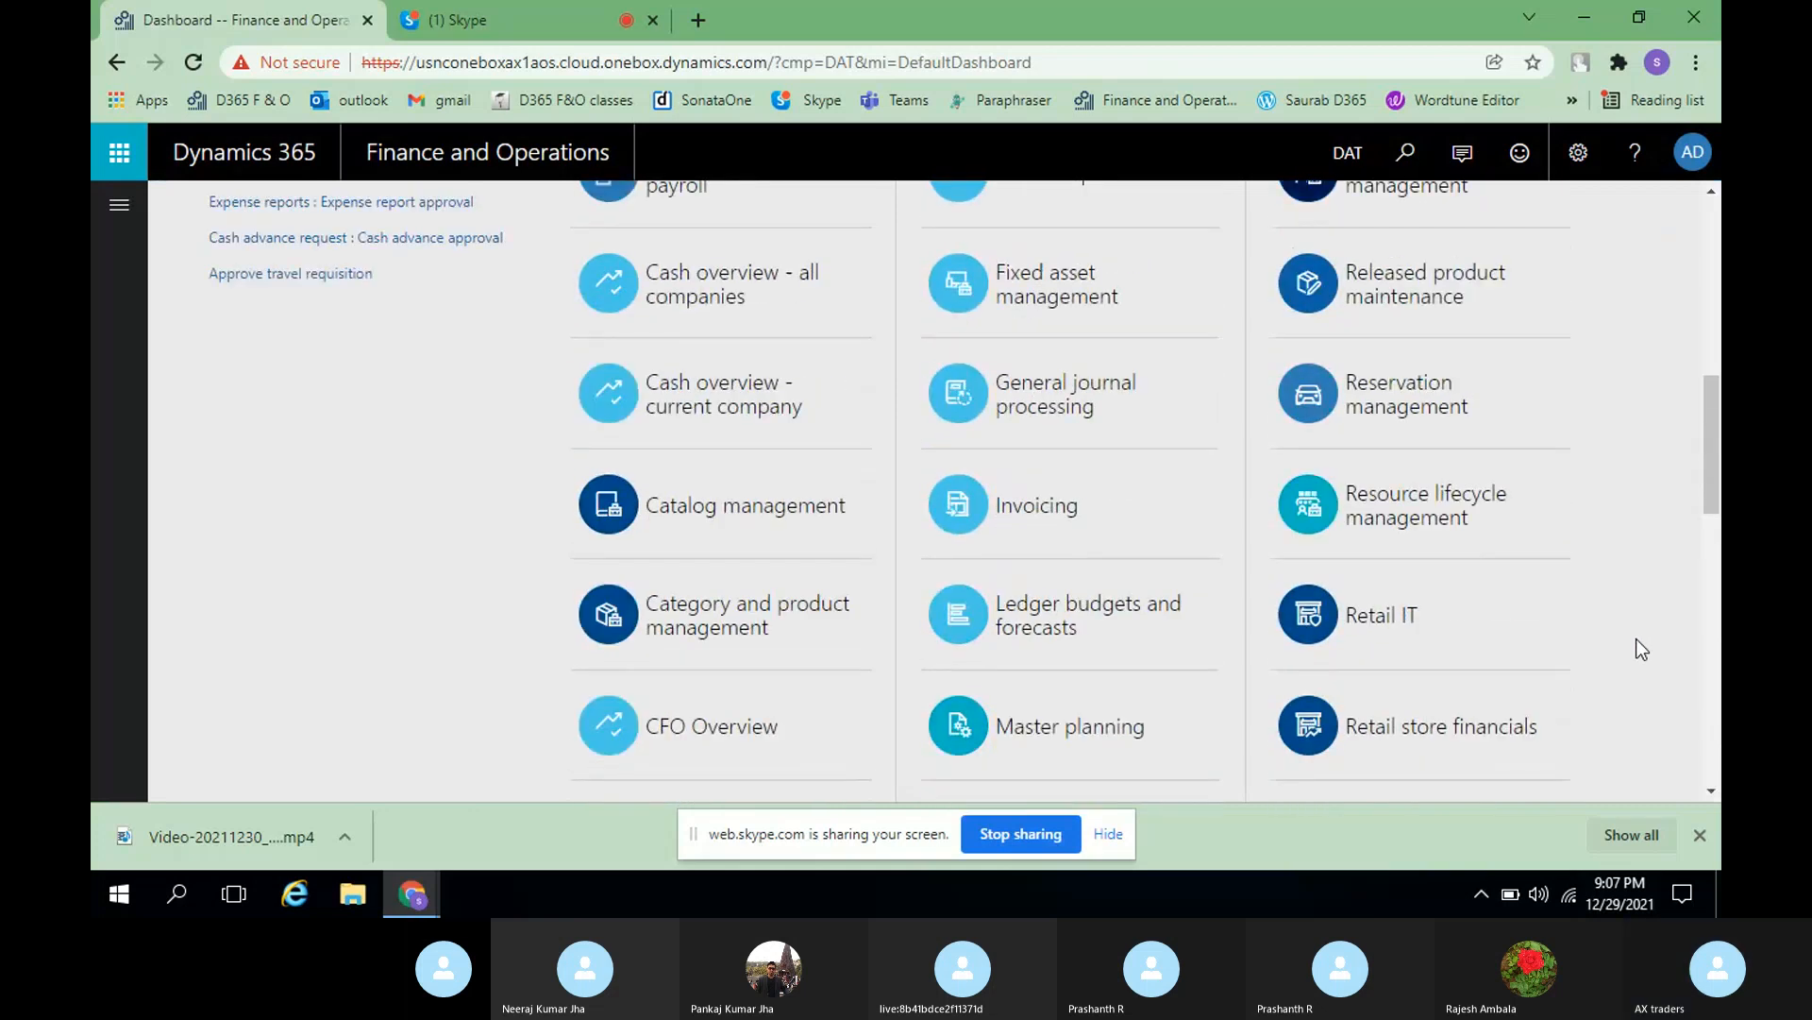
scroll(1635, 640, "up", 5)
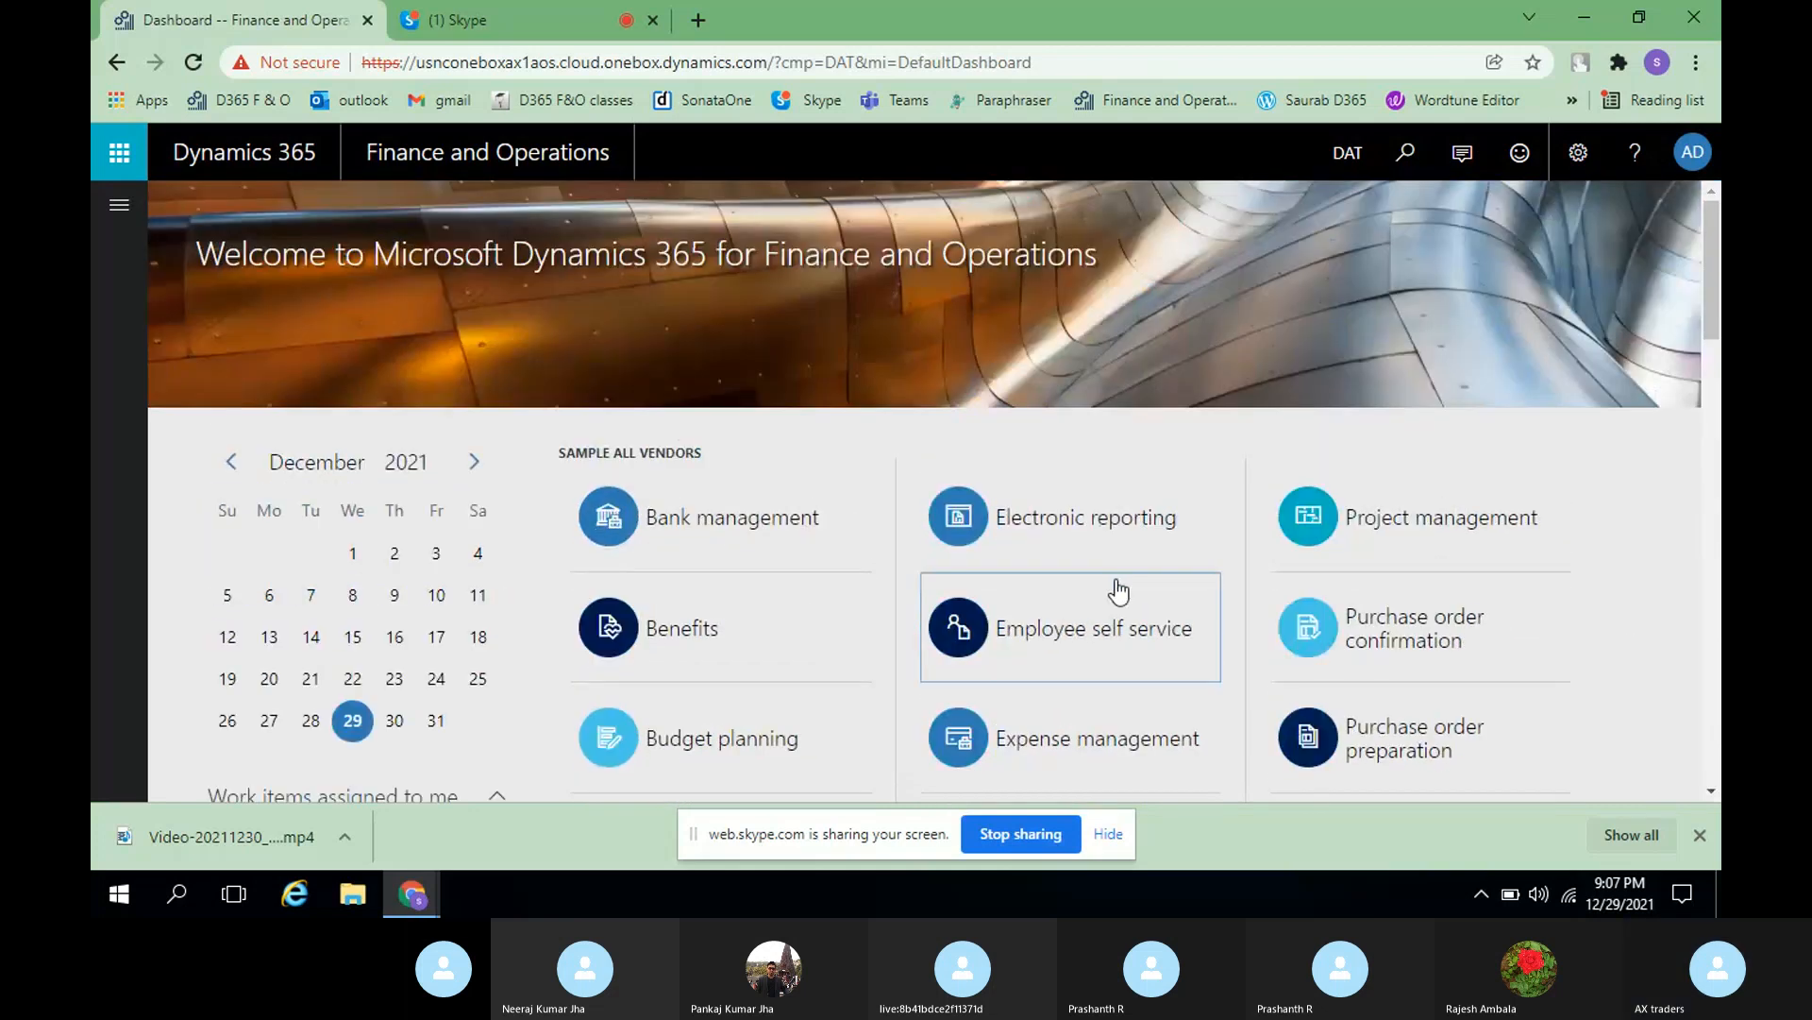
scroll(1545, 606, "down", 4)
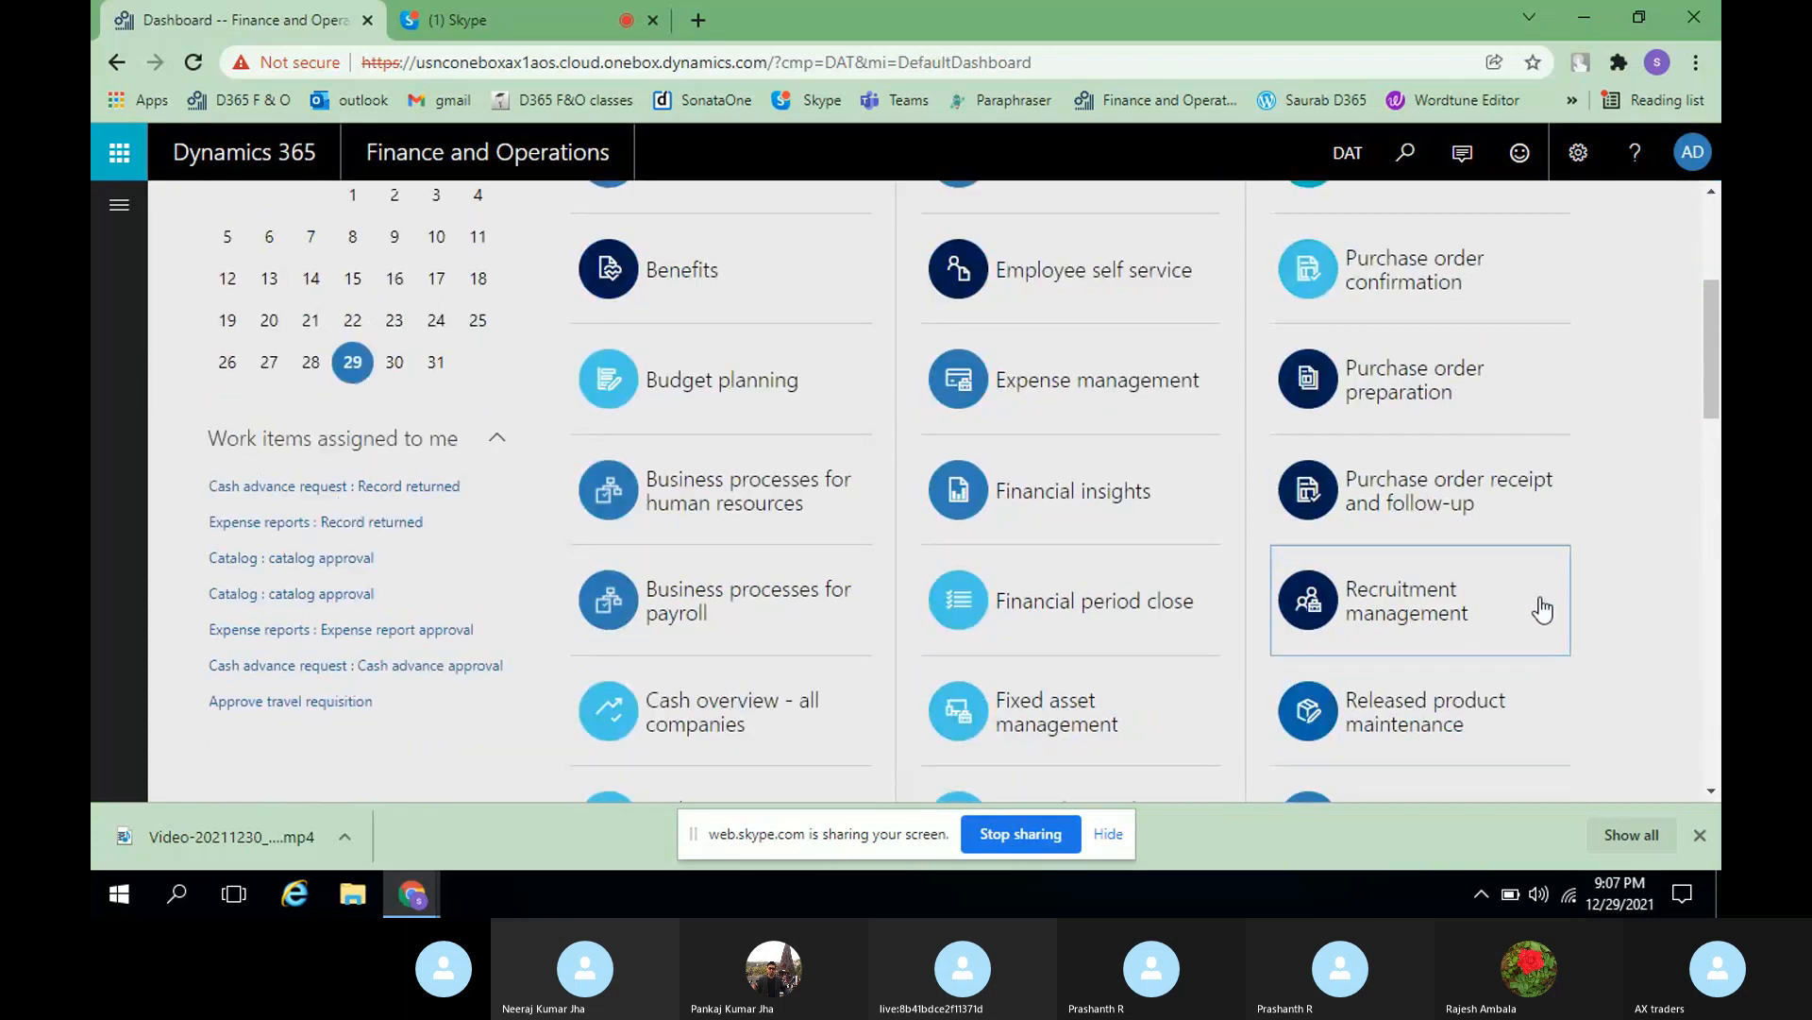
scroll(1544, 609, "down", 1)
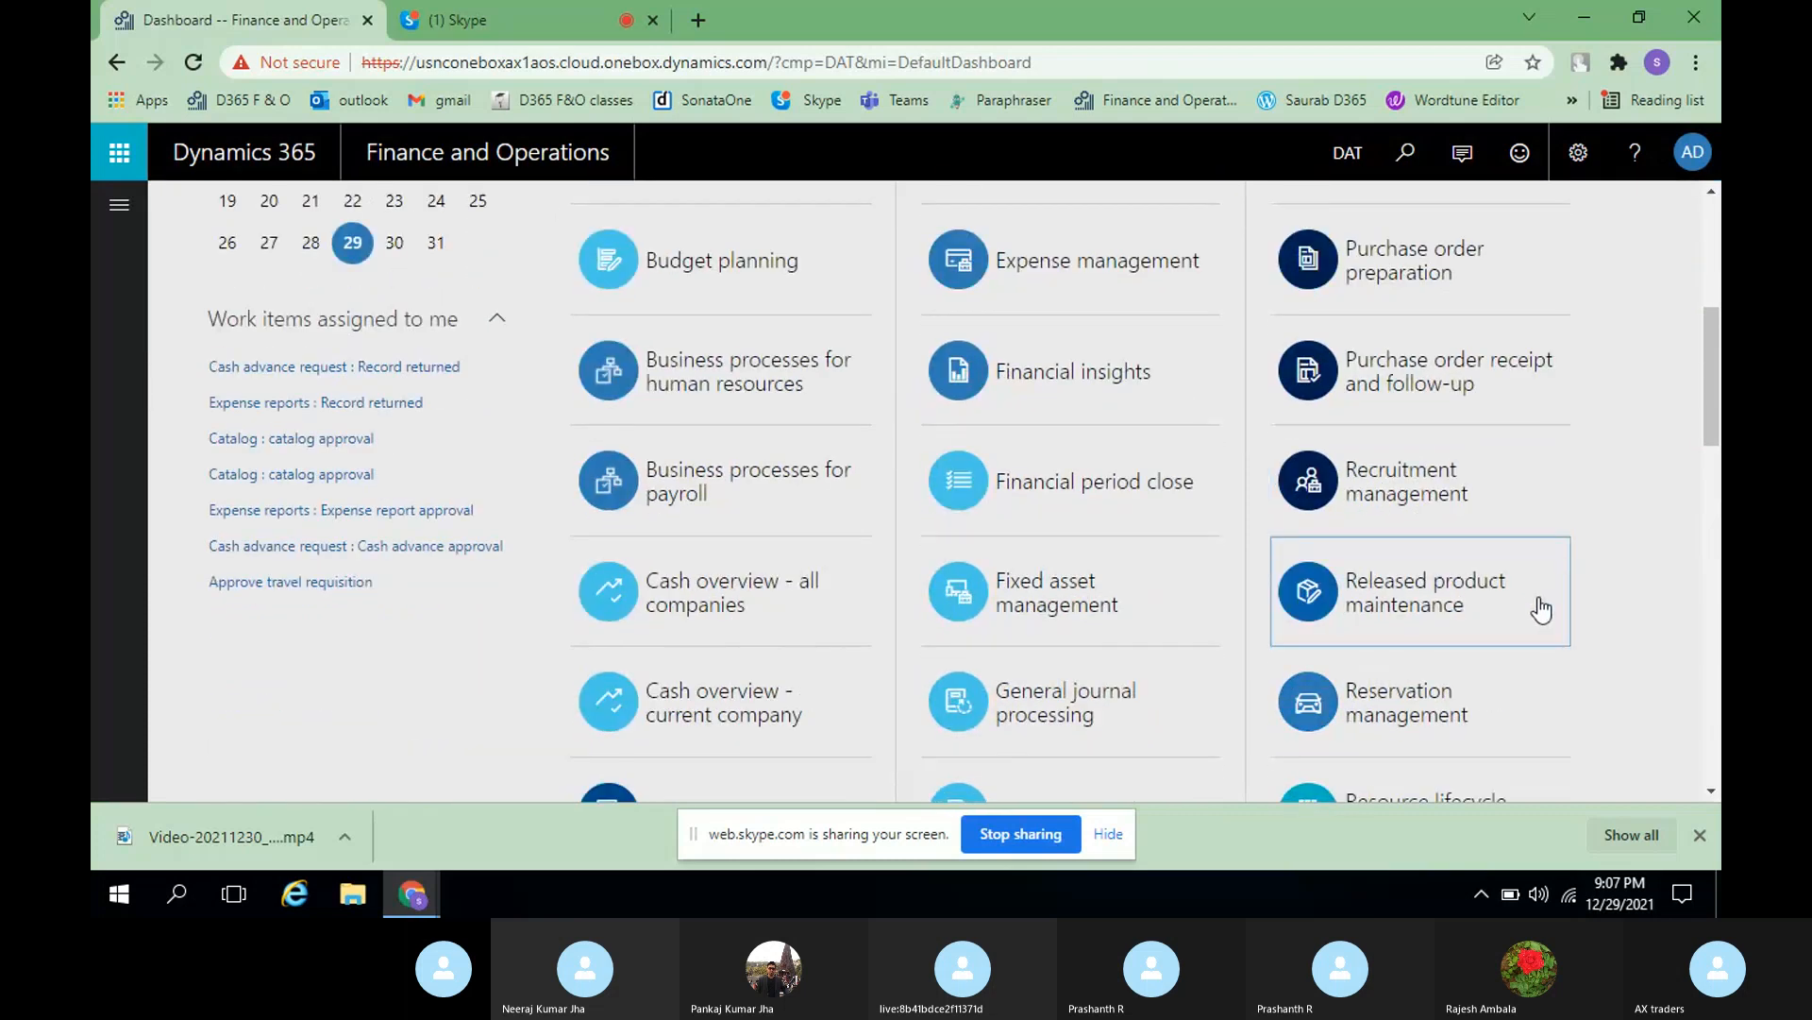
scroll(1584, 595, "down", 3)
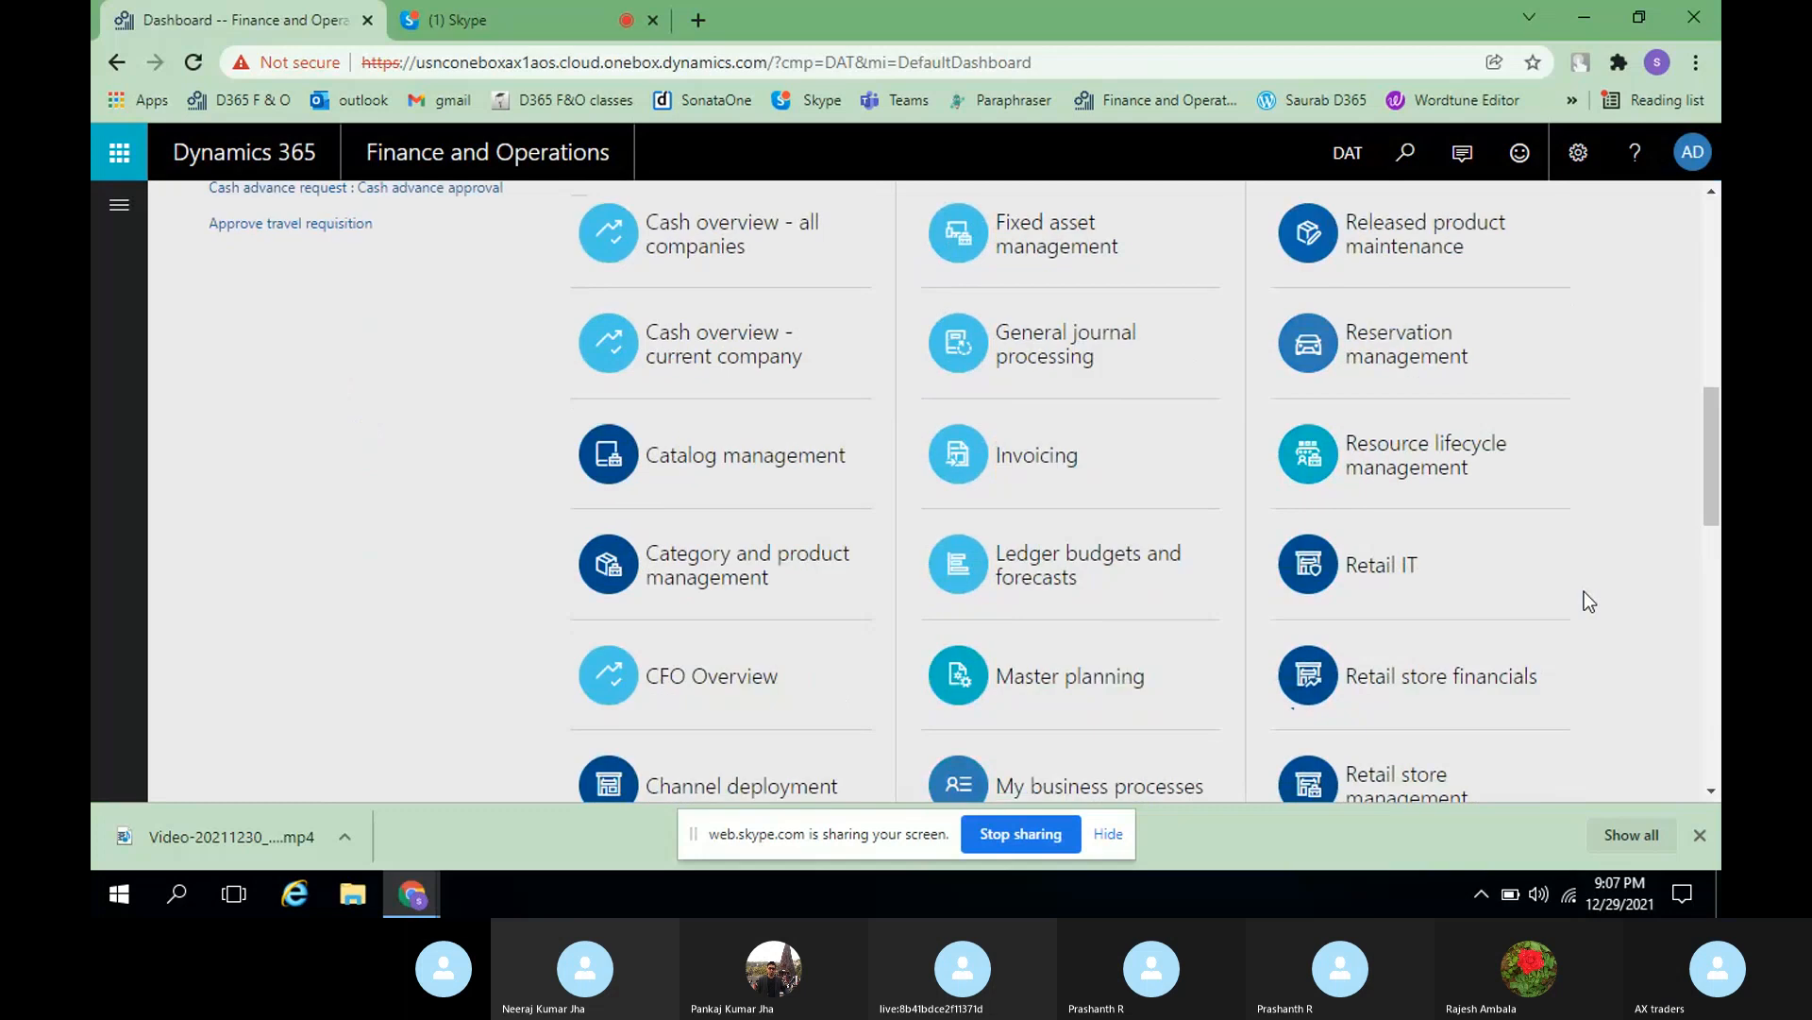
scroll(1585, 592, "down", 4)
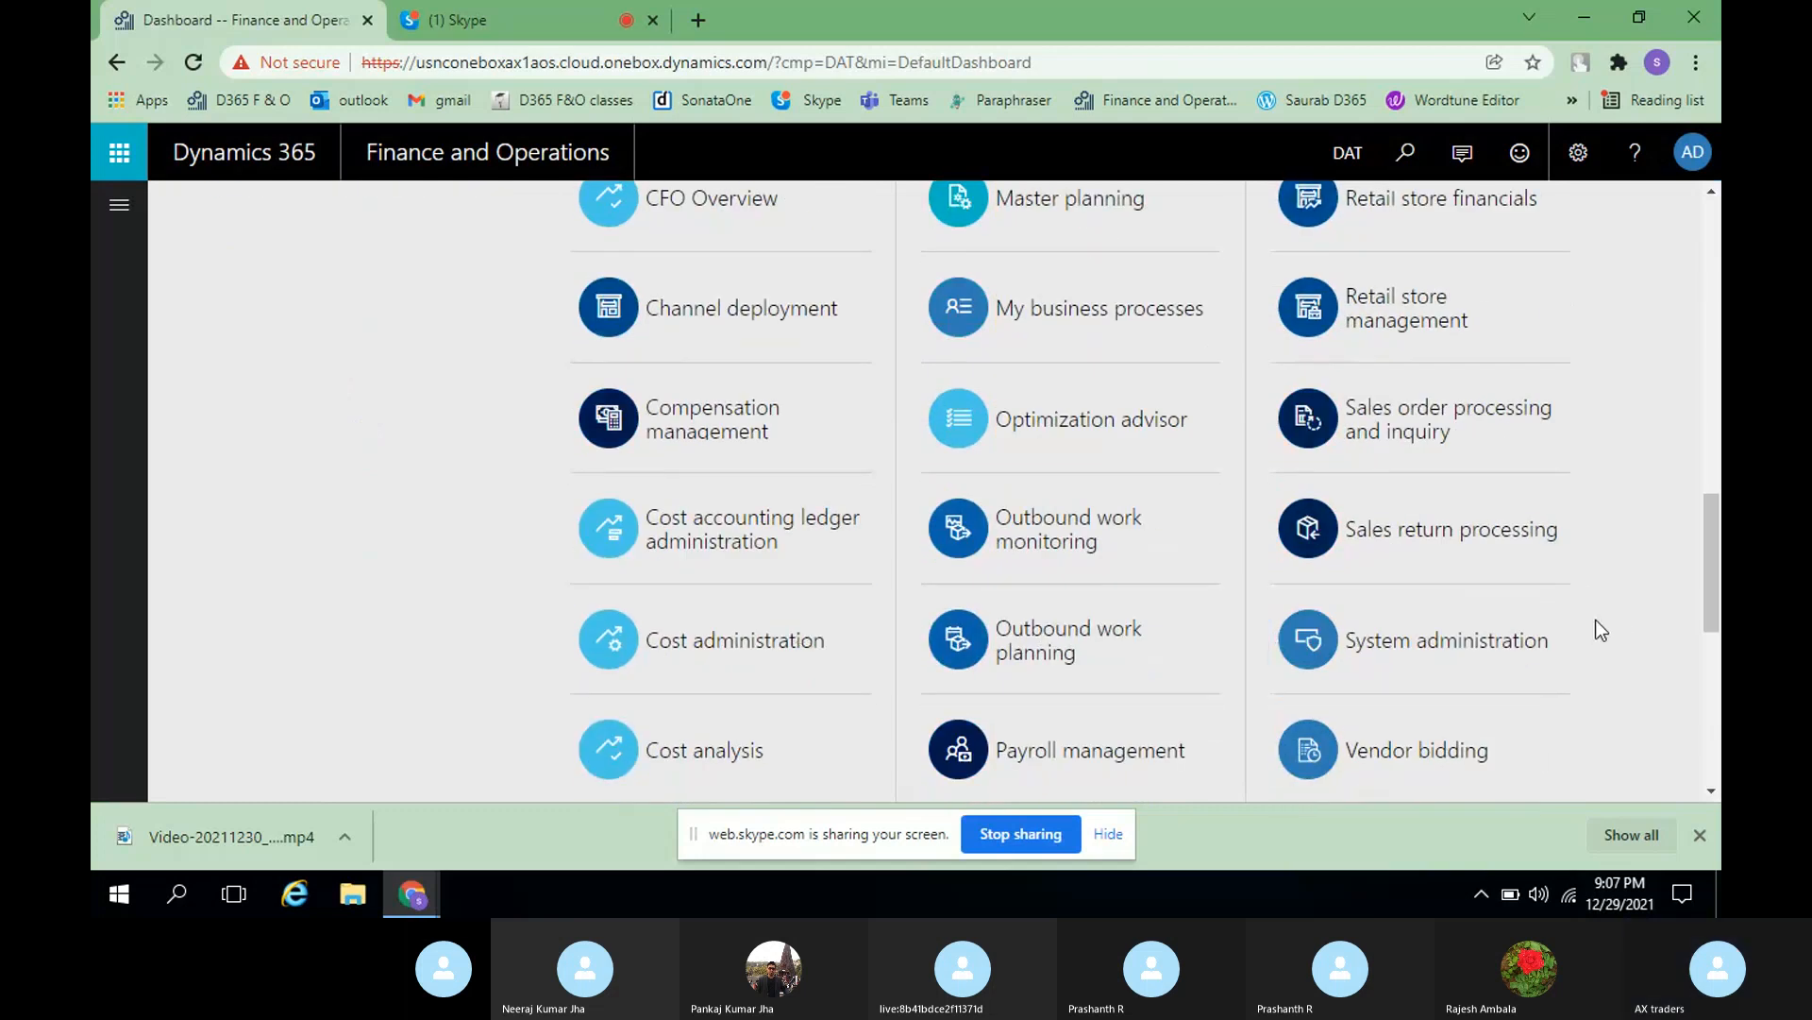
scroll(1595, 620, "down", 2)
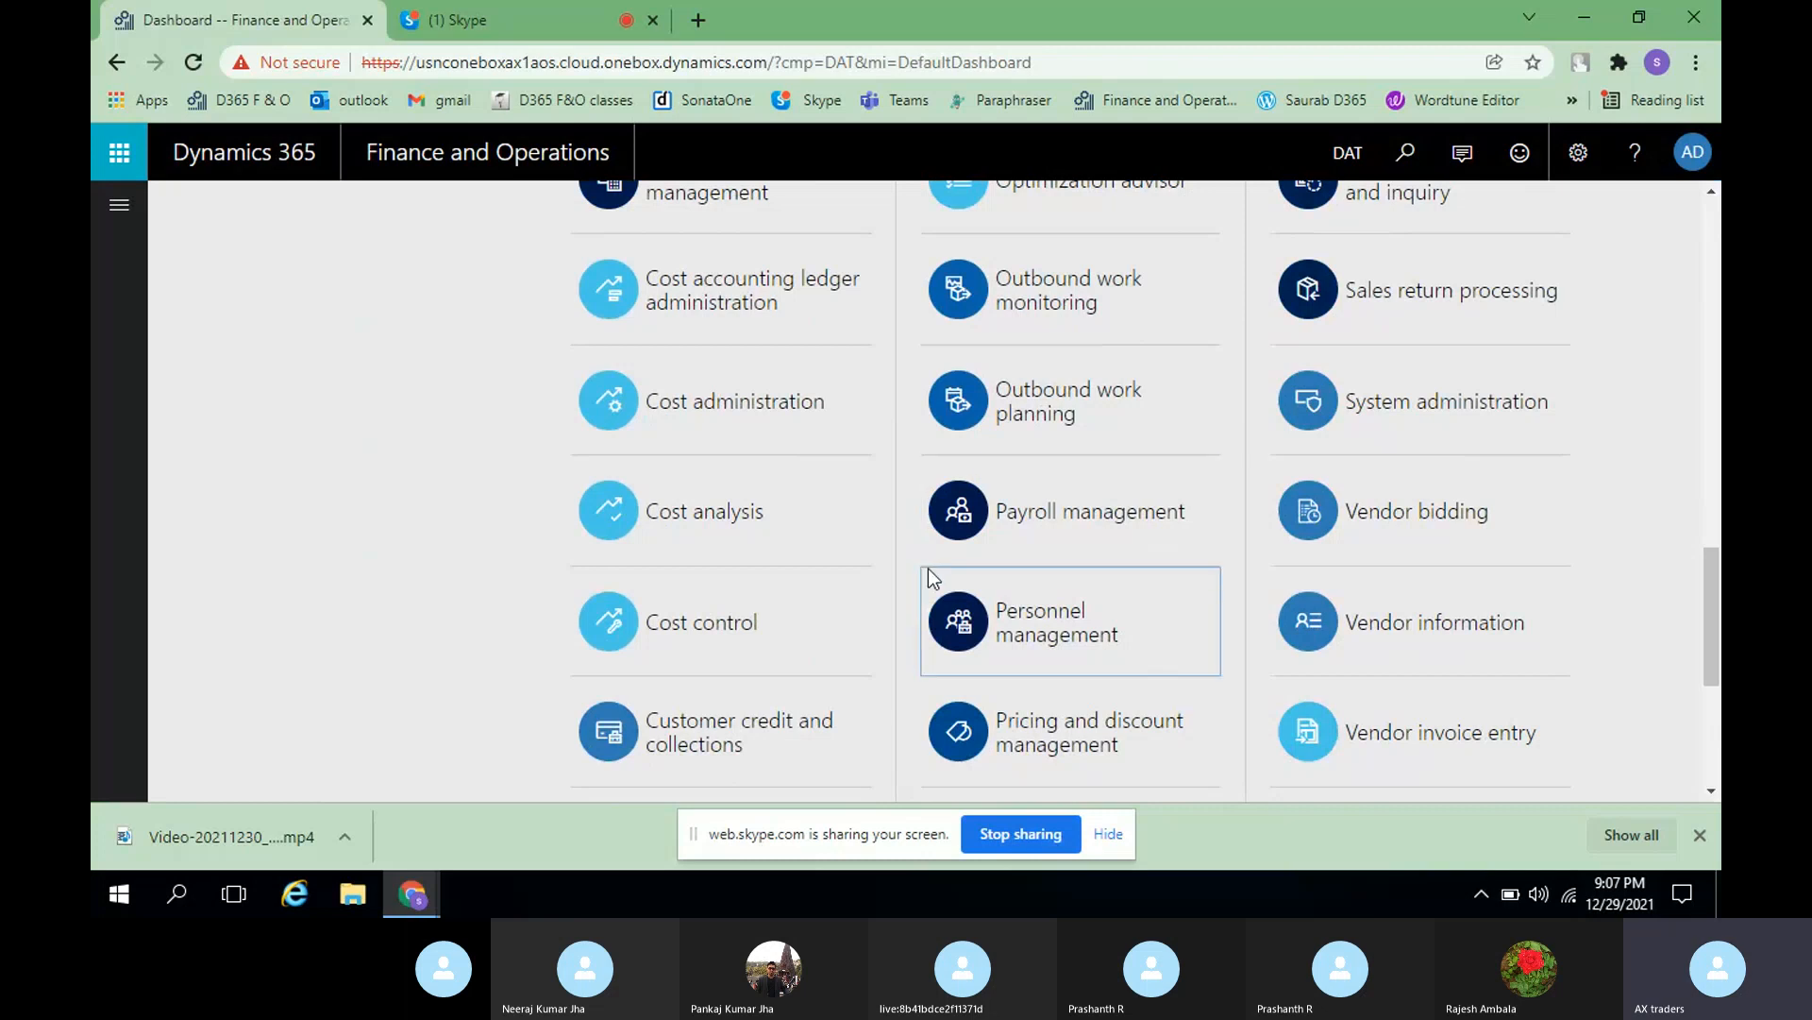
scroll(928, 571, "down", 3)
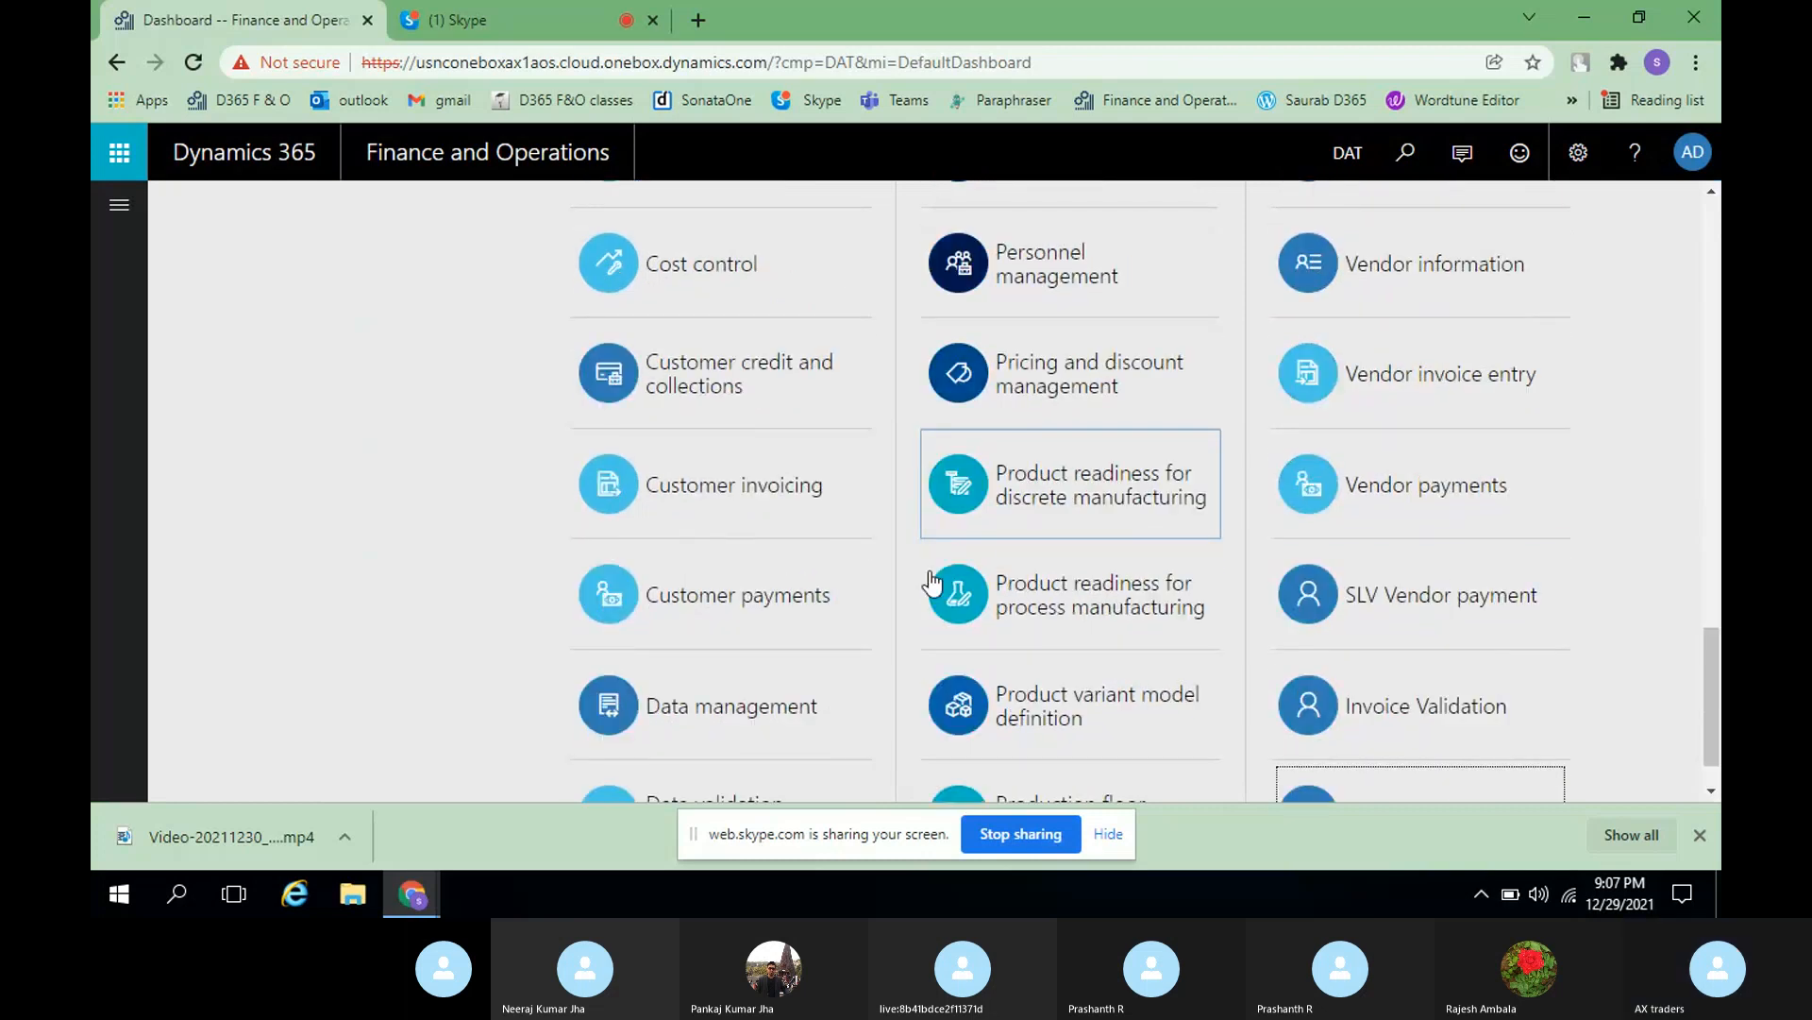
scroll(1595, 588, "down", 1)
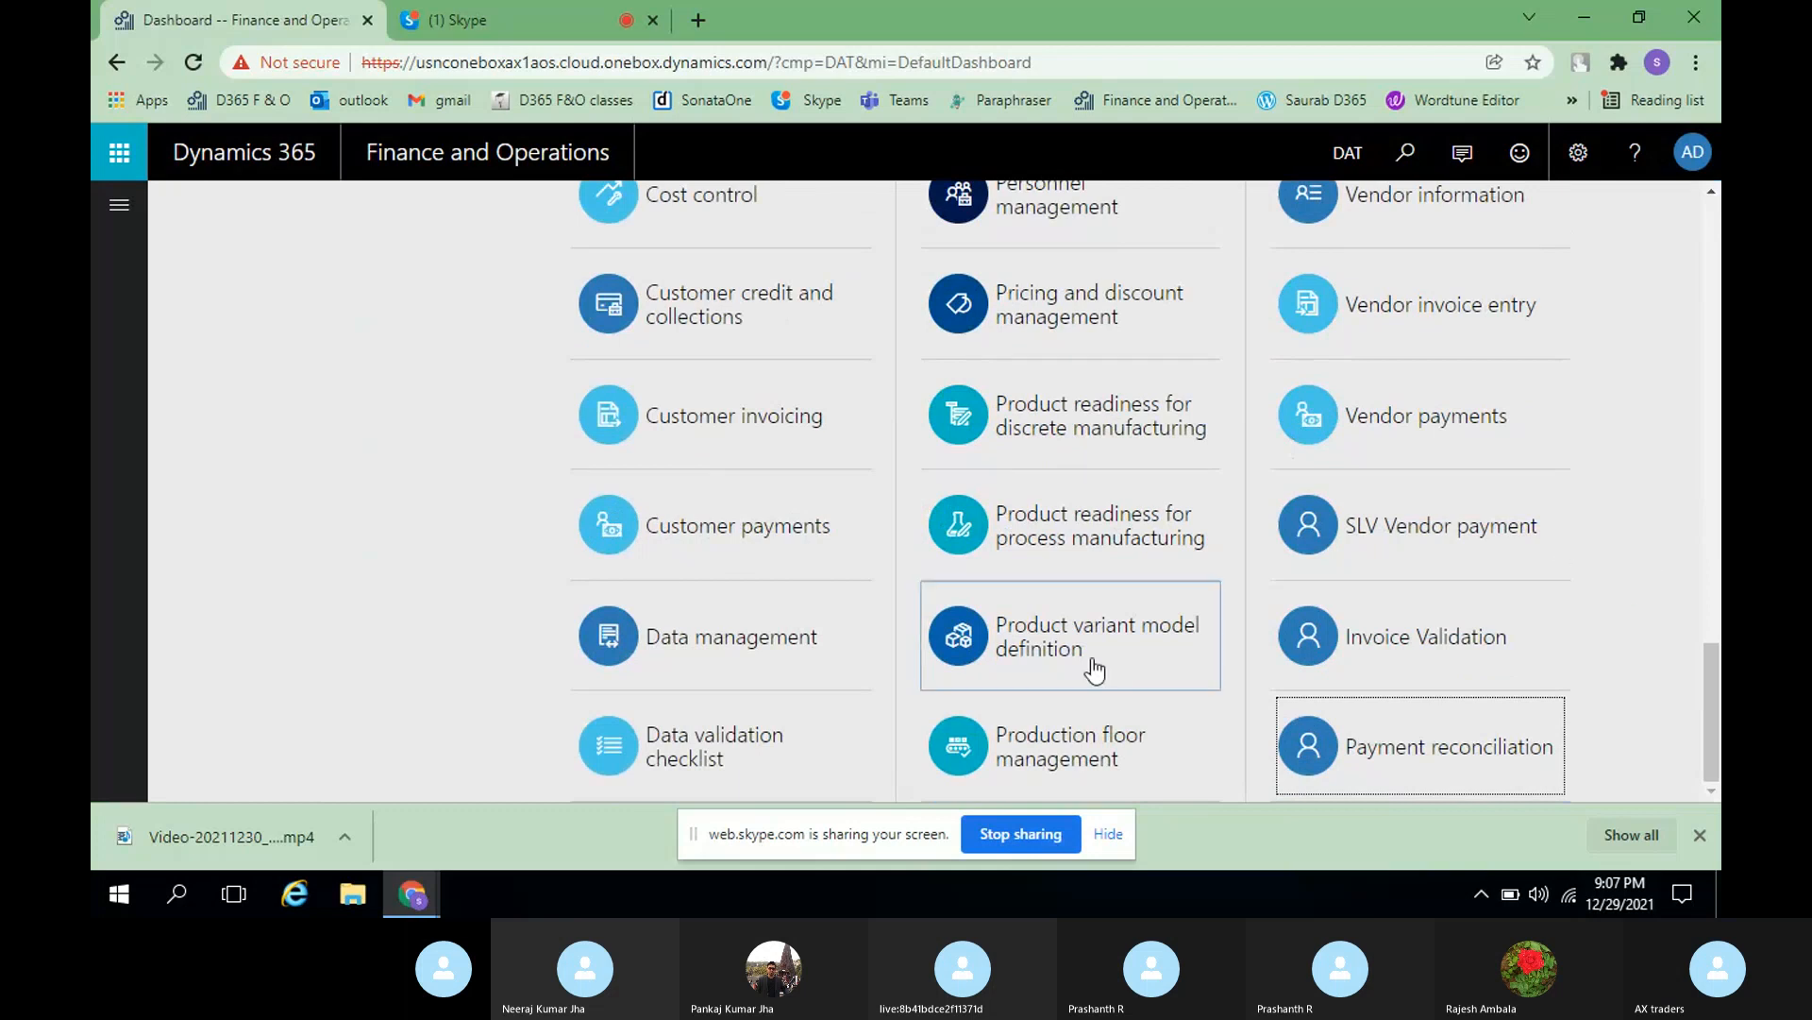
- Examine the Production floor management and Invoice Validation tiles, and check the vendor pages of the Accounts payable module
left_click(1038, 753)
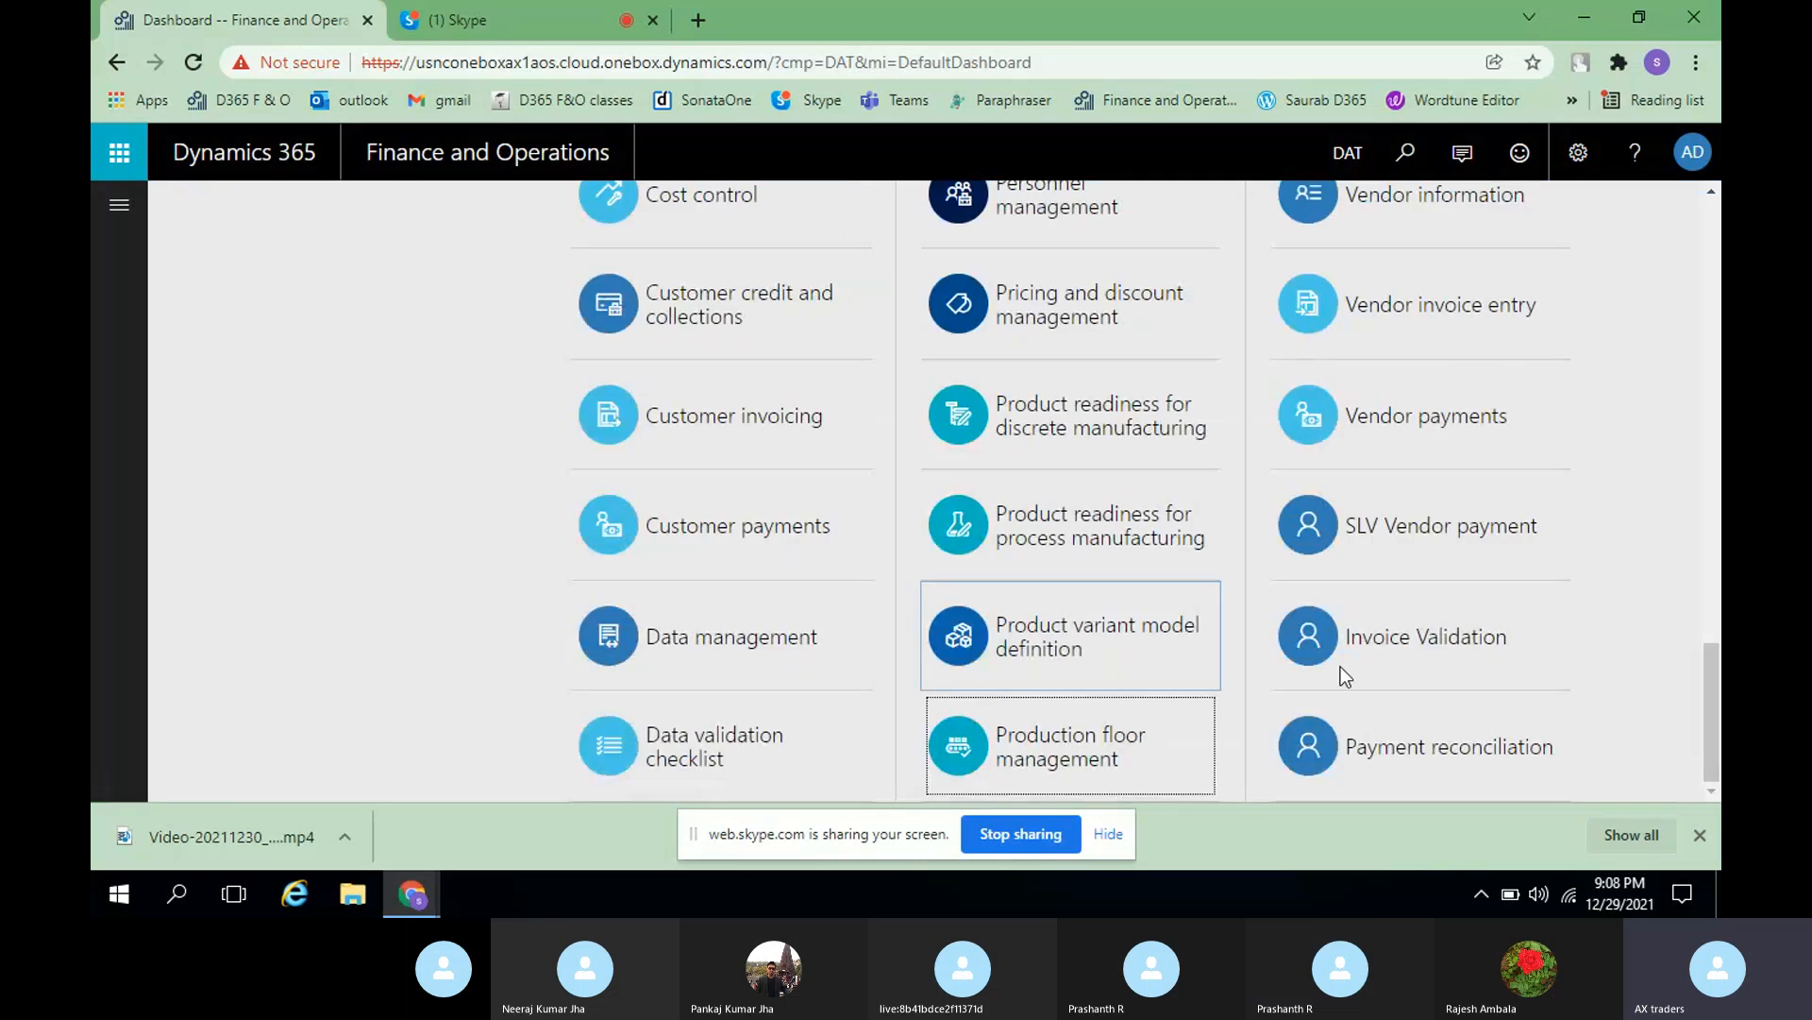
left_click(1392, 644)
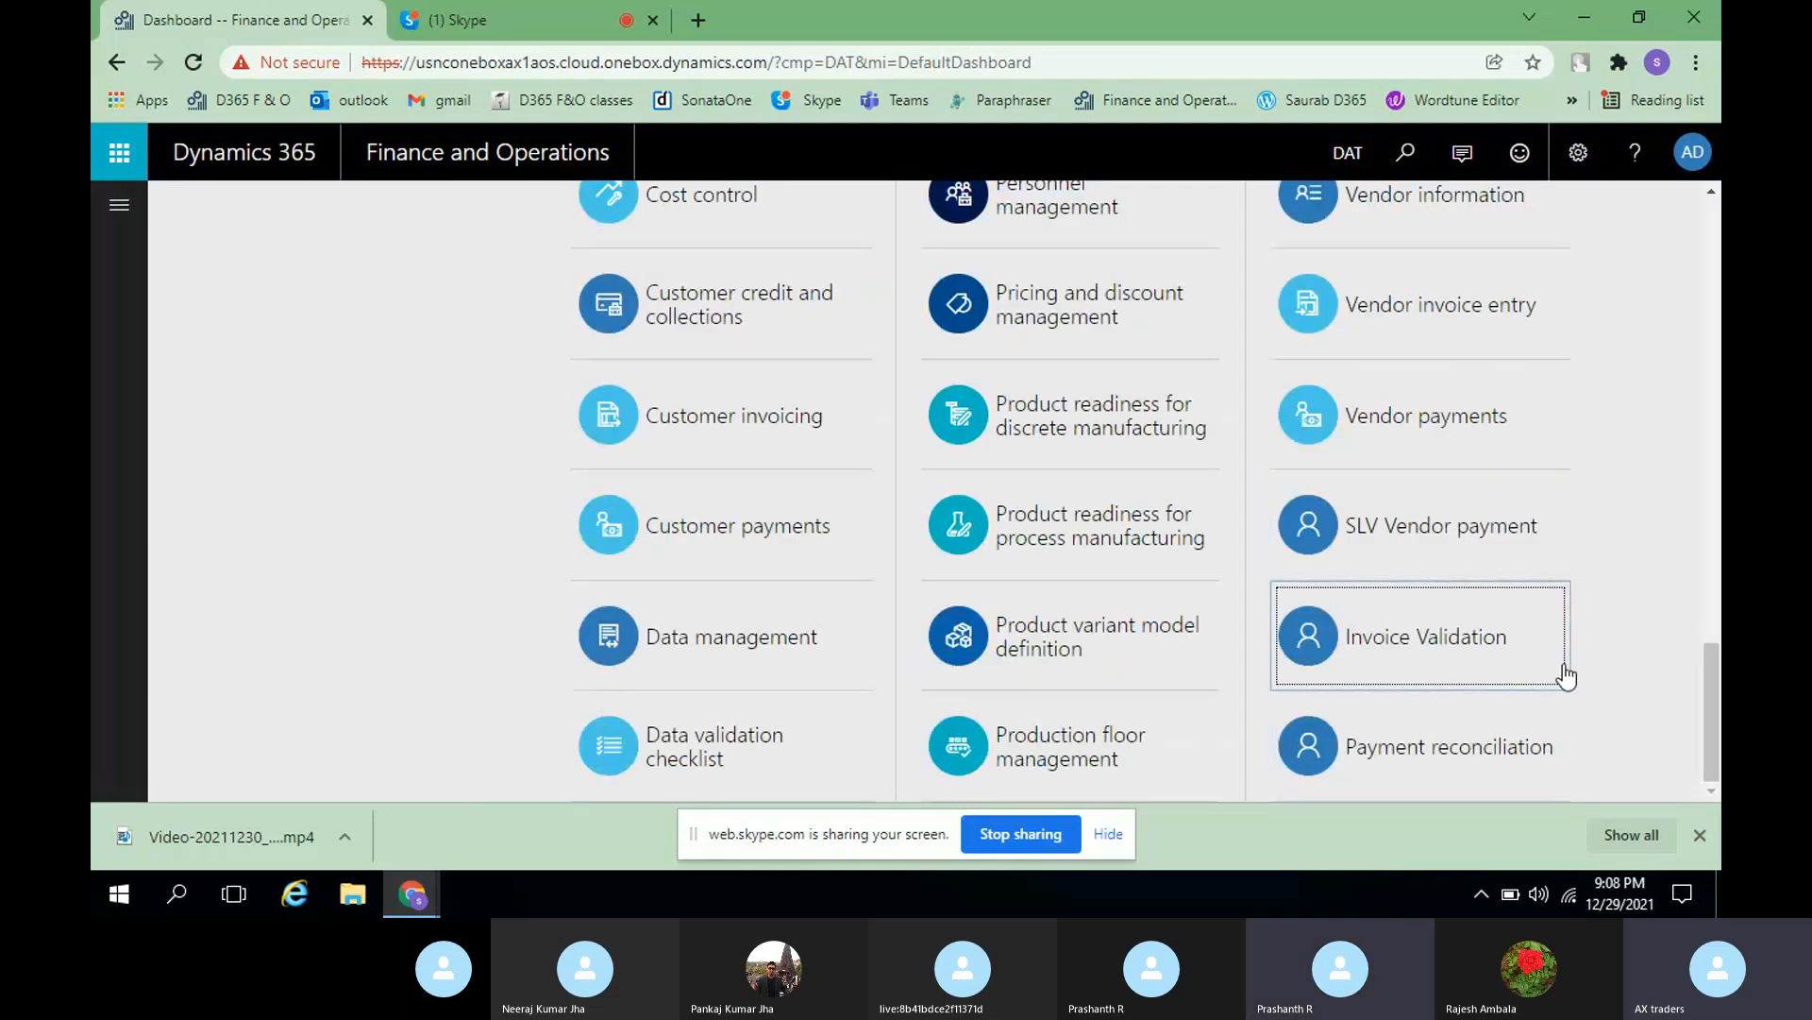
scroll(1567, 676, "up", 5)
scroll(1567, 676, "down", 5)
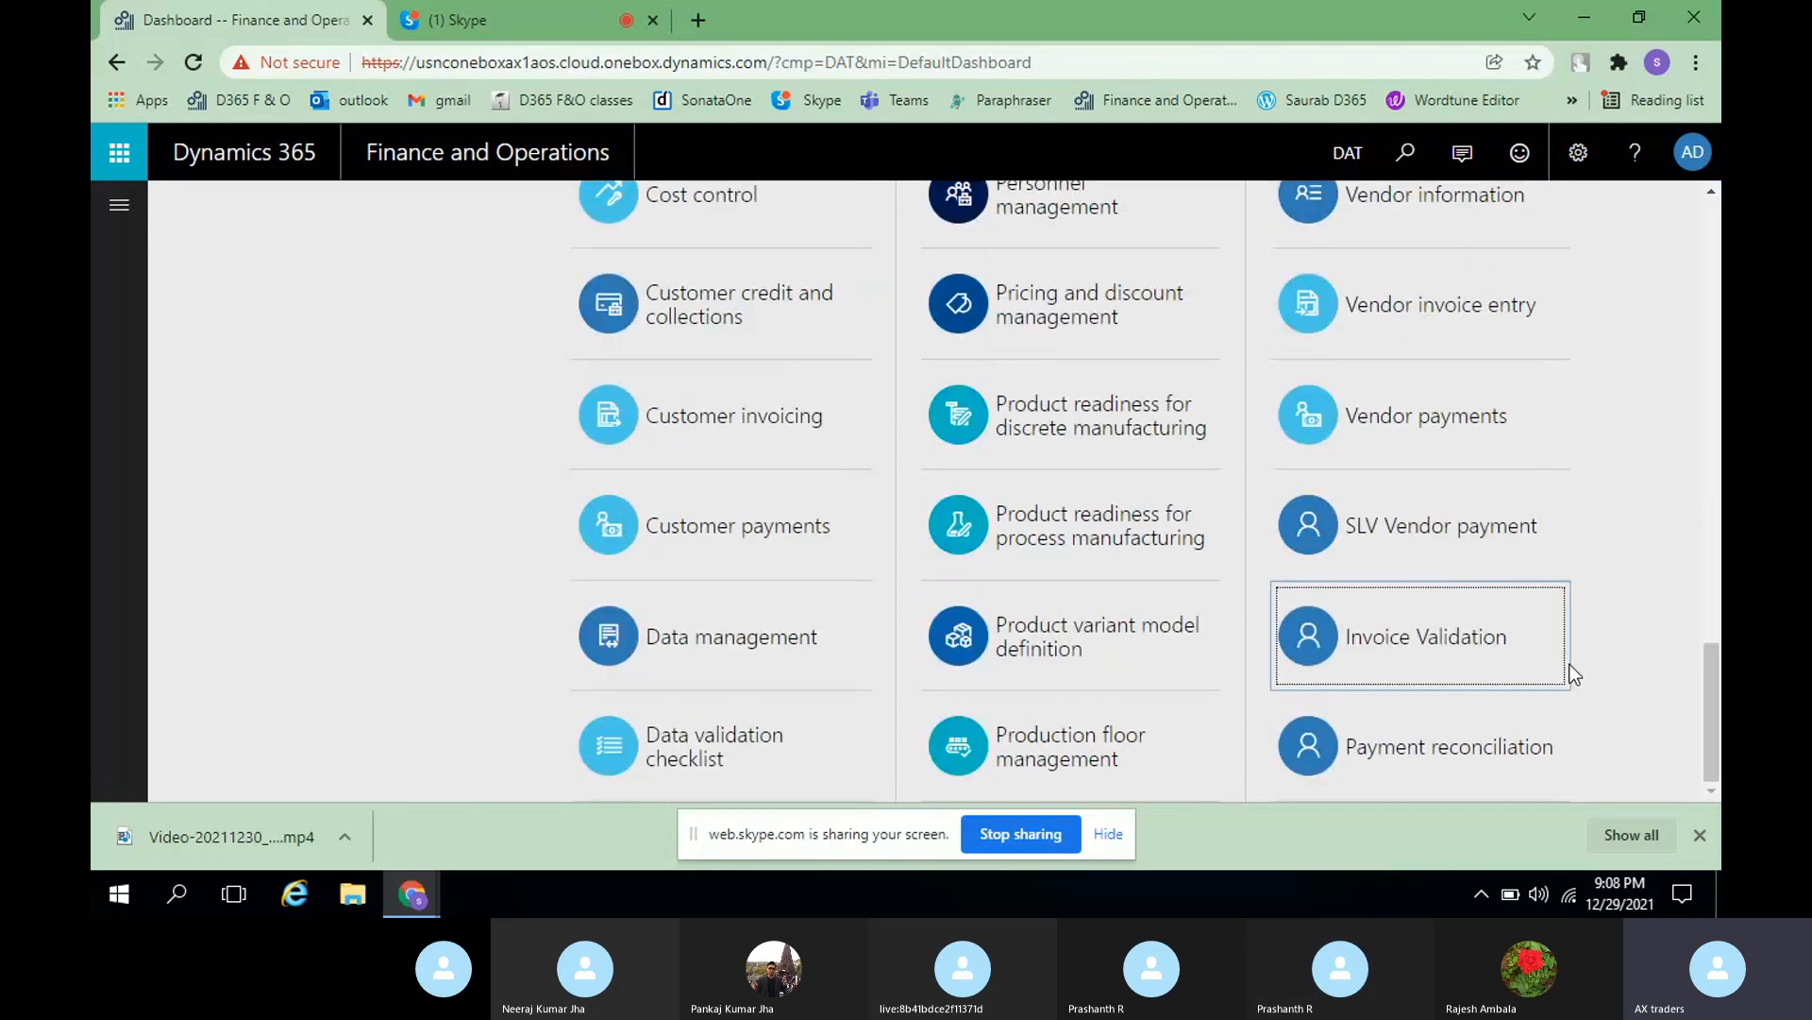
scroll(1575, 674, "up", 5)
scroll(1575, 674, "down", 5)
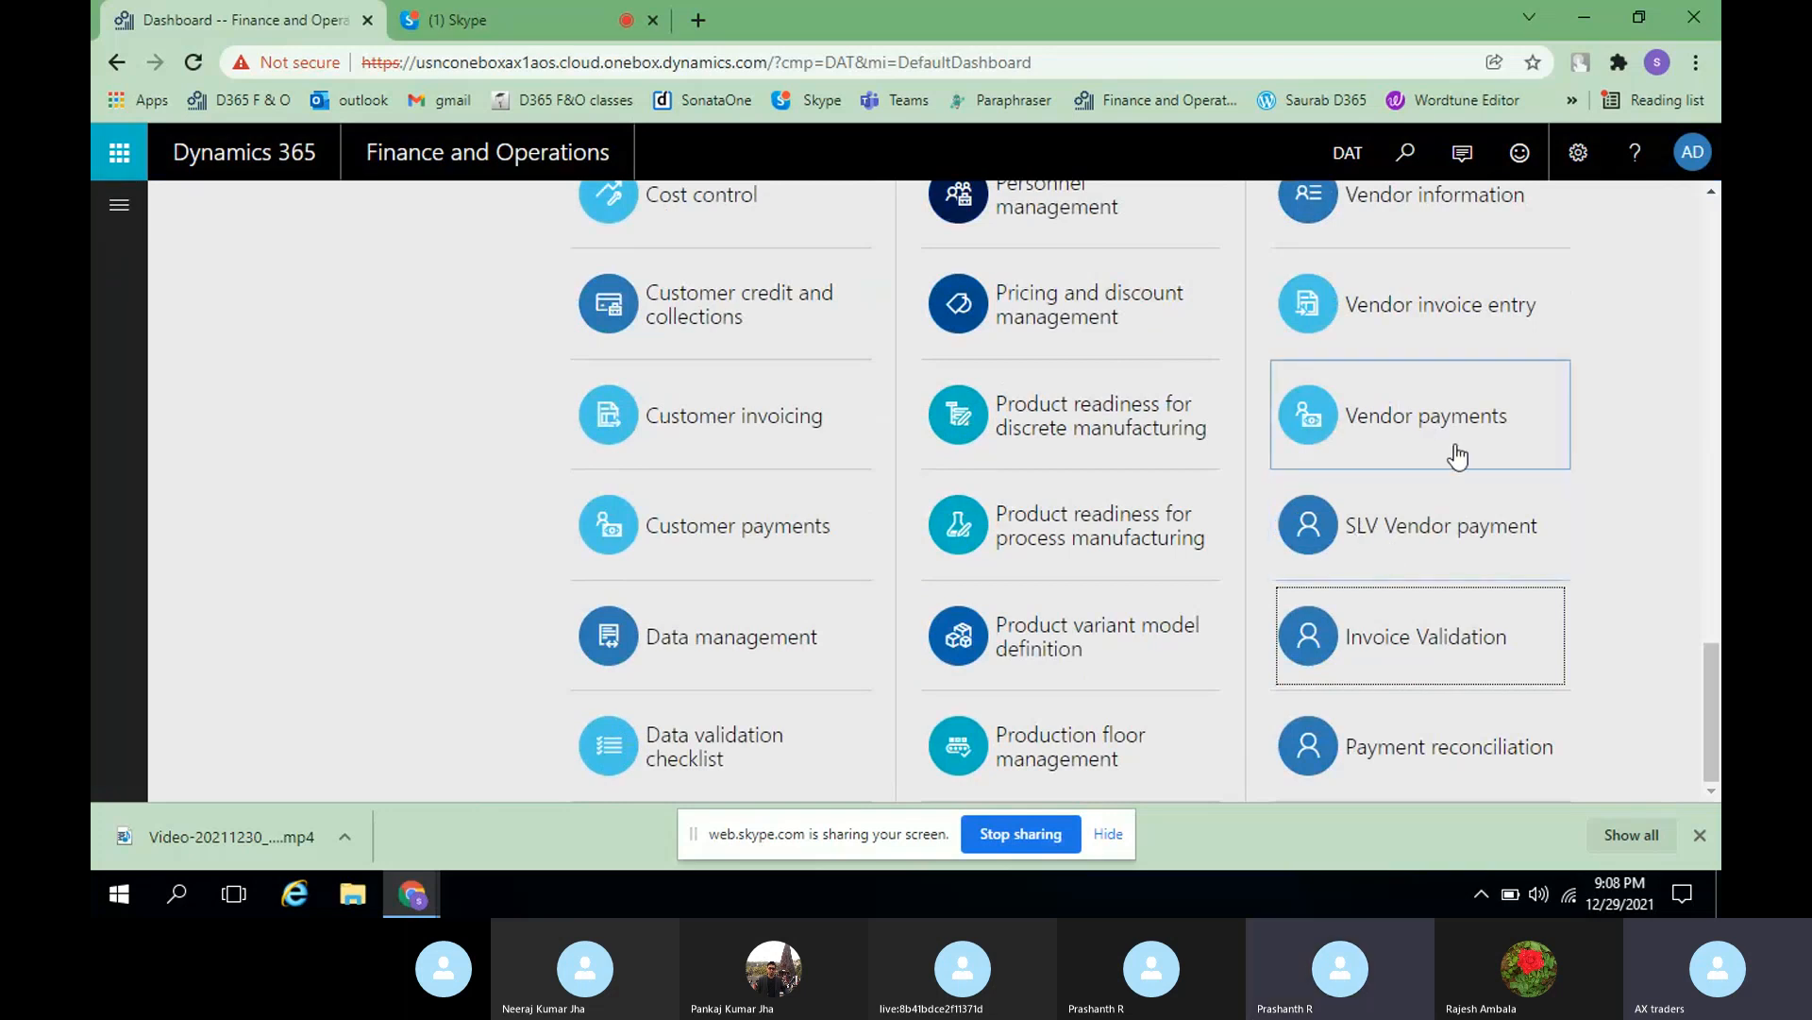
scroll(1473, 453, "up", 3)
scroll(1473, 453, "down", 3)
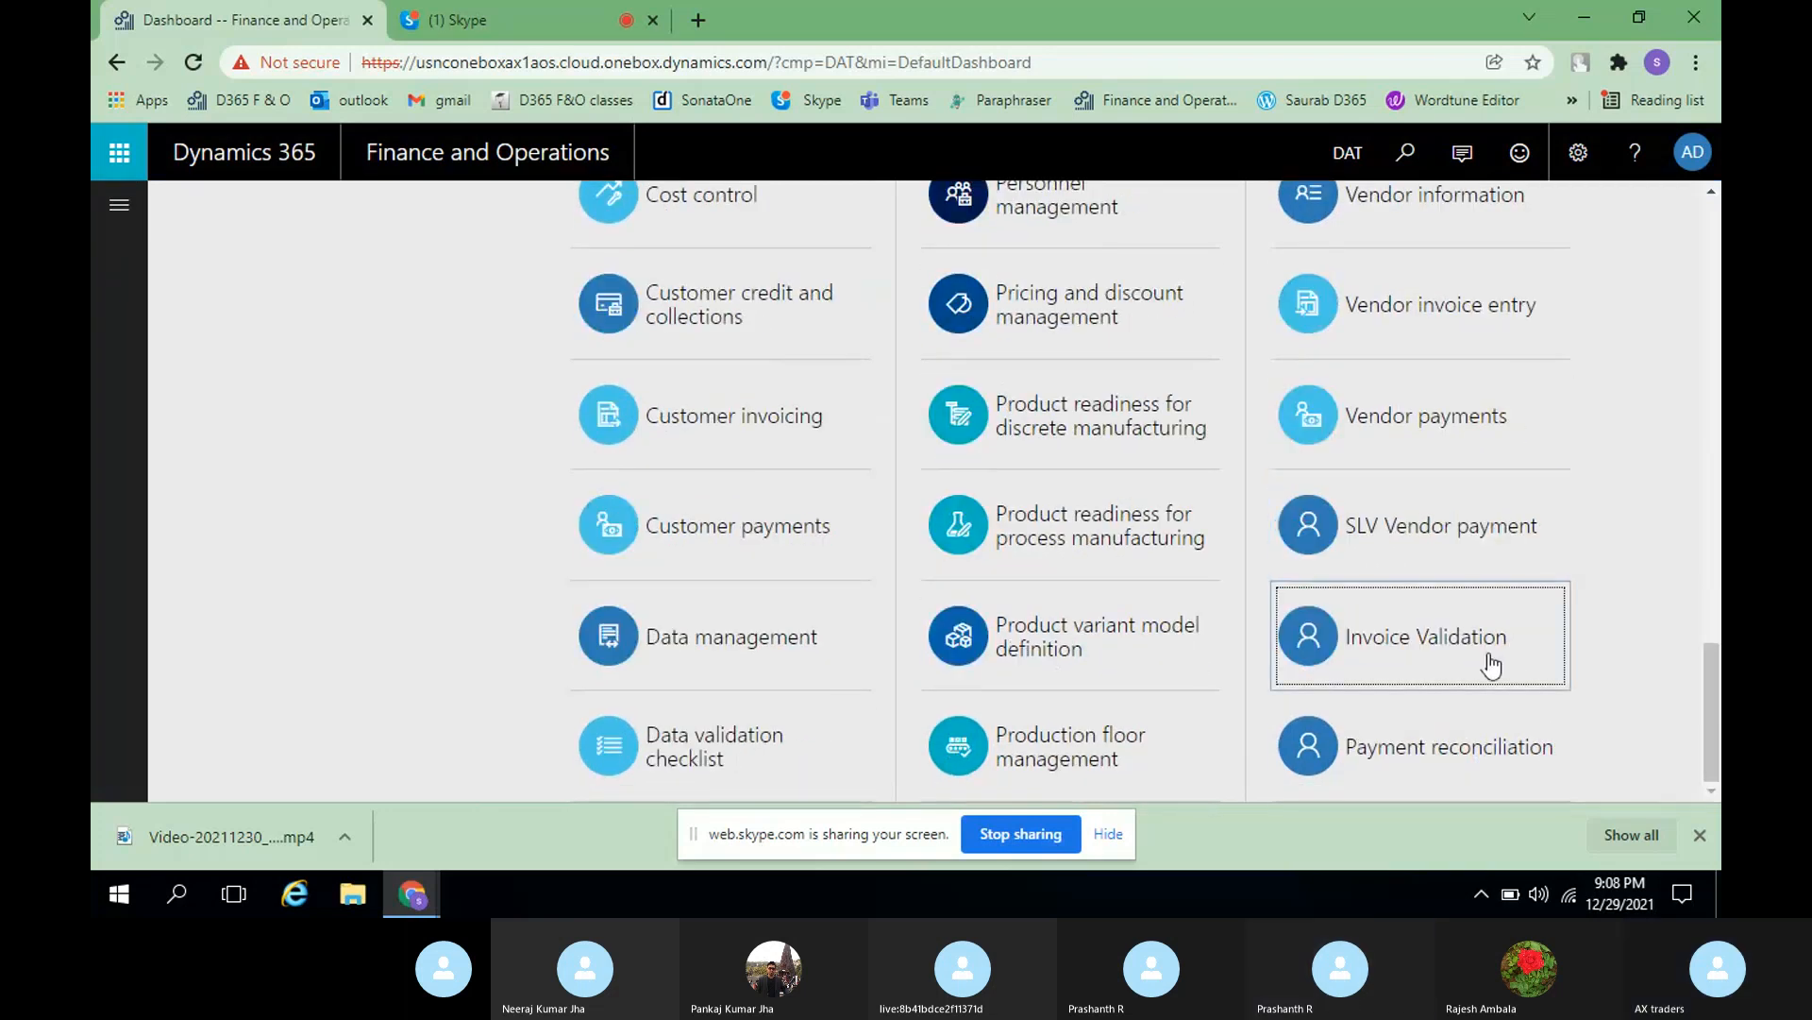
left_click(117, 207)
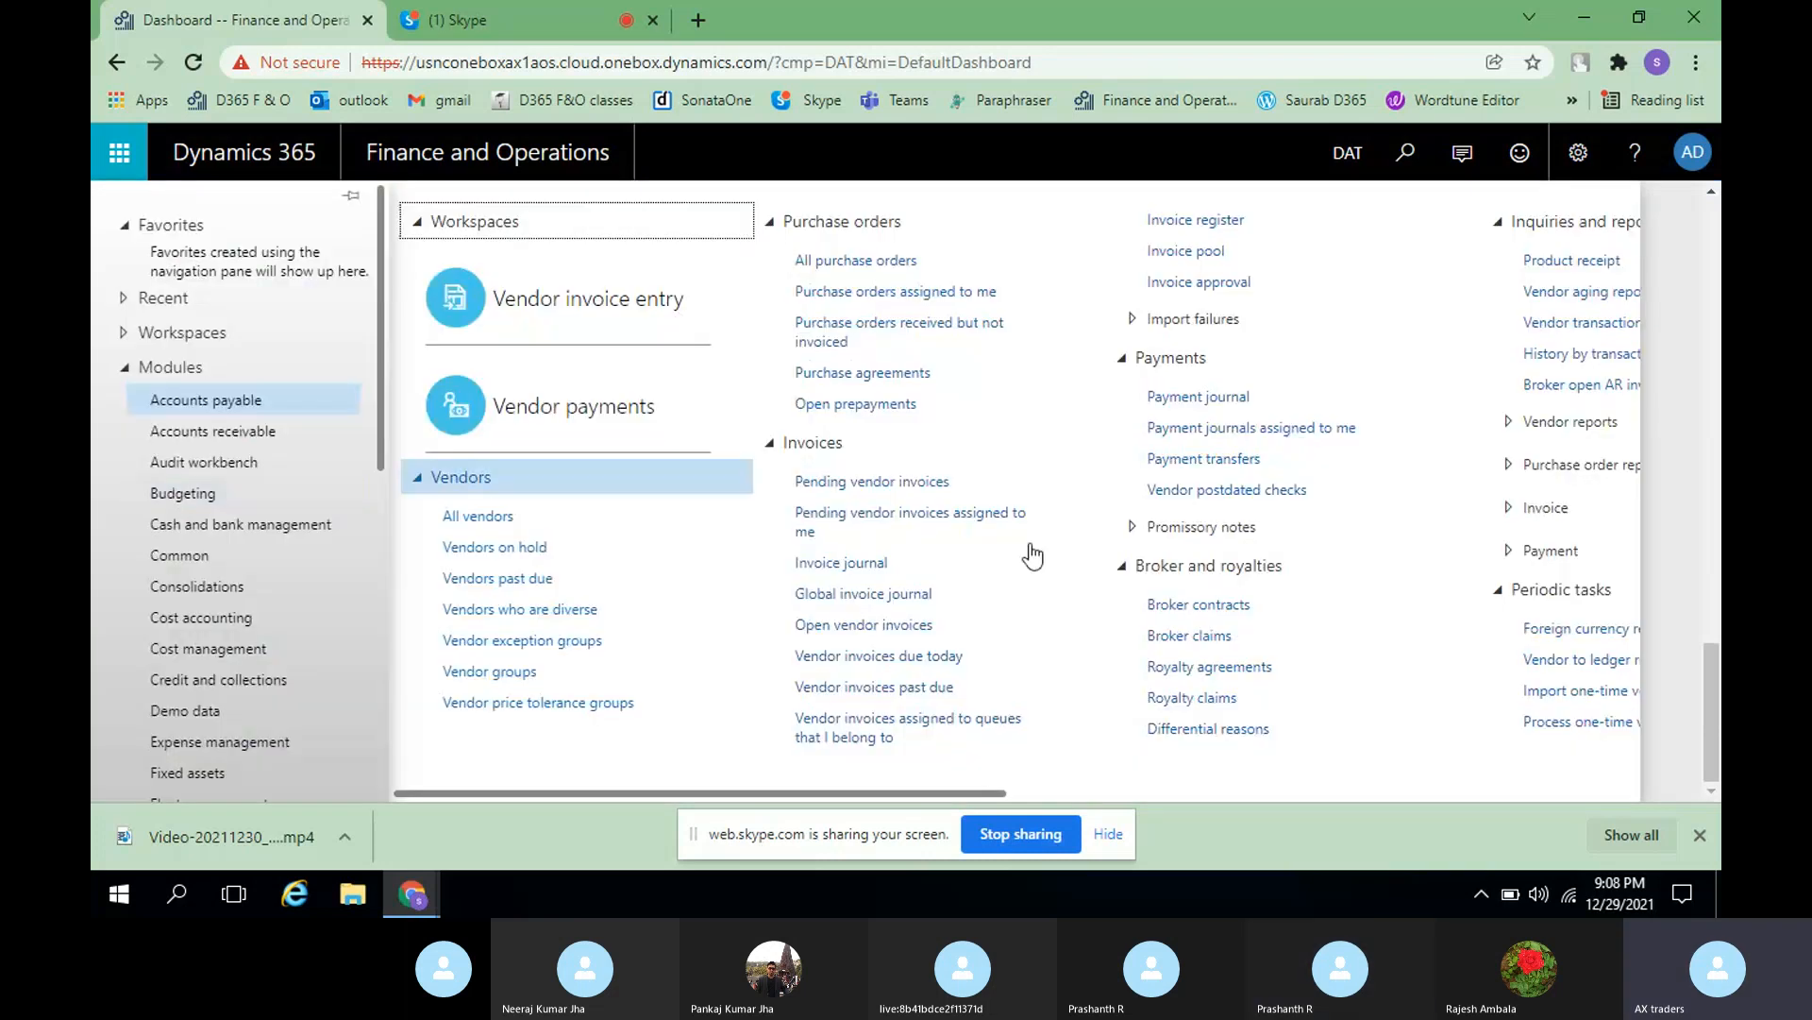
left_click(1697, 493)
- Rename the Invoice Validation workspace tile as "Sample All vendors"
right_click(1416, 629)
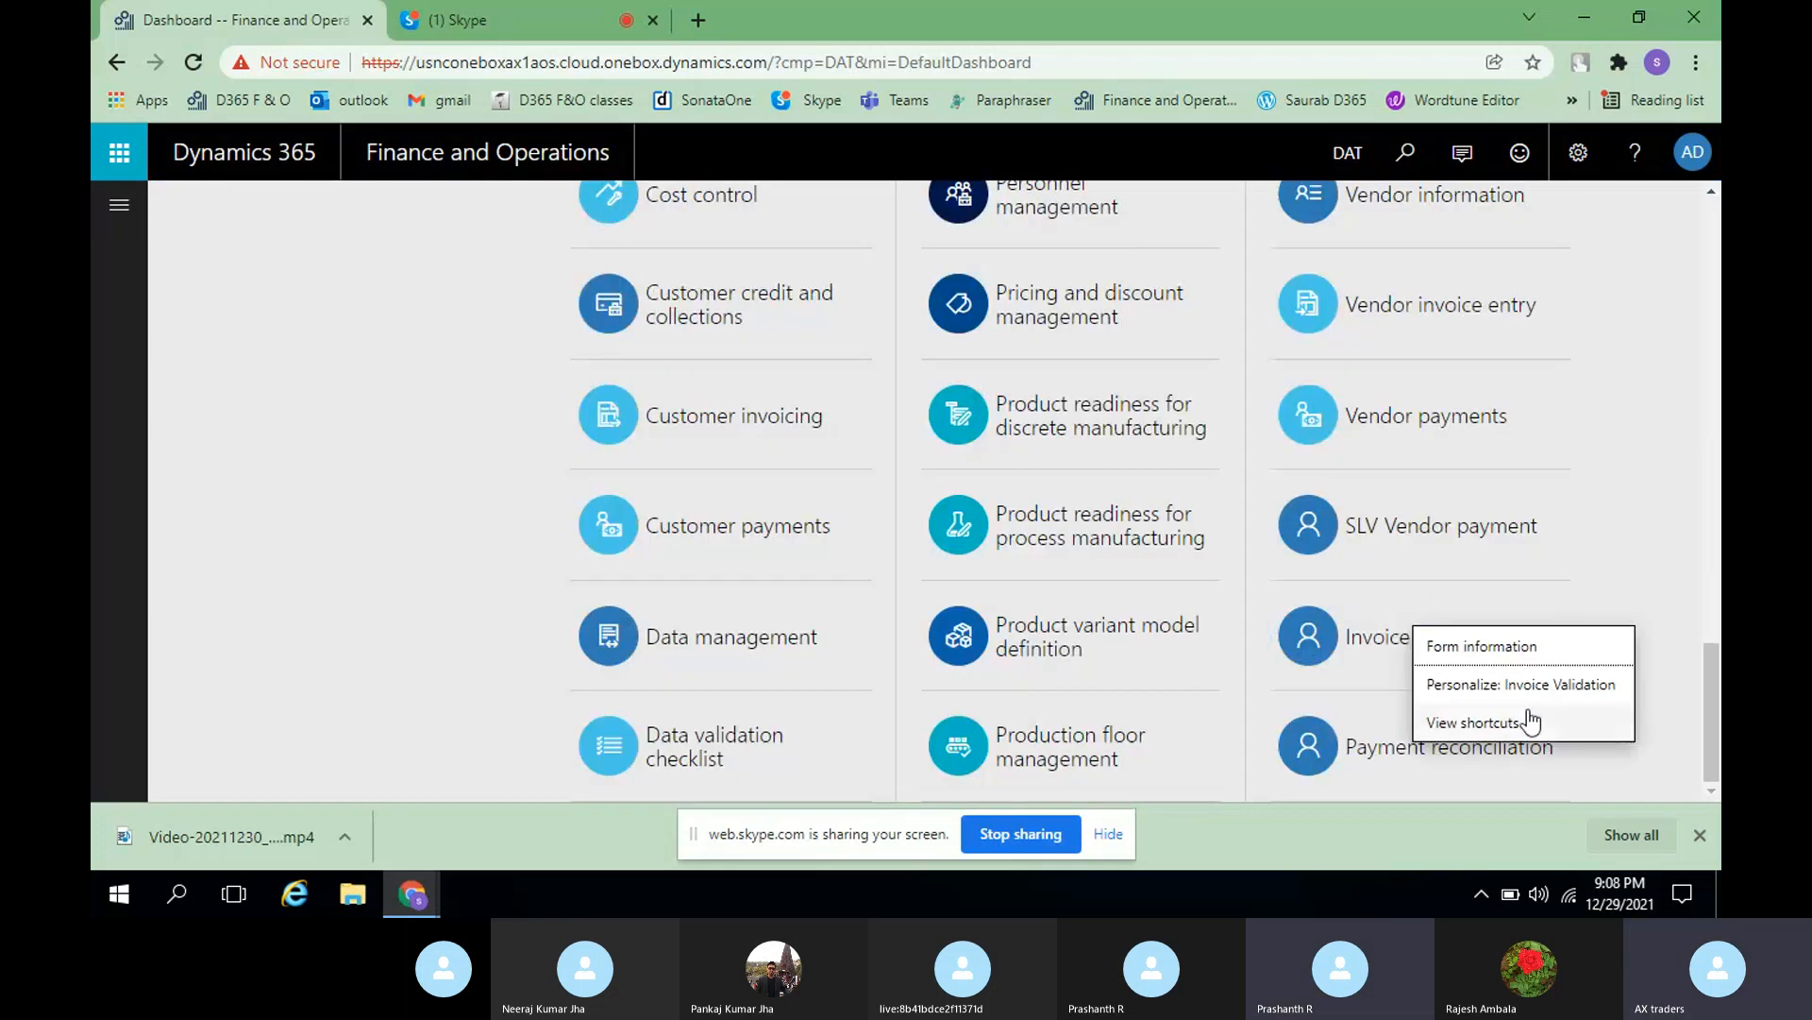
left_click(1425, 687)
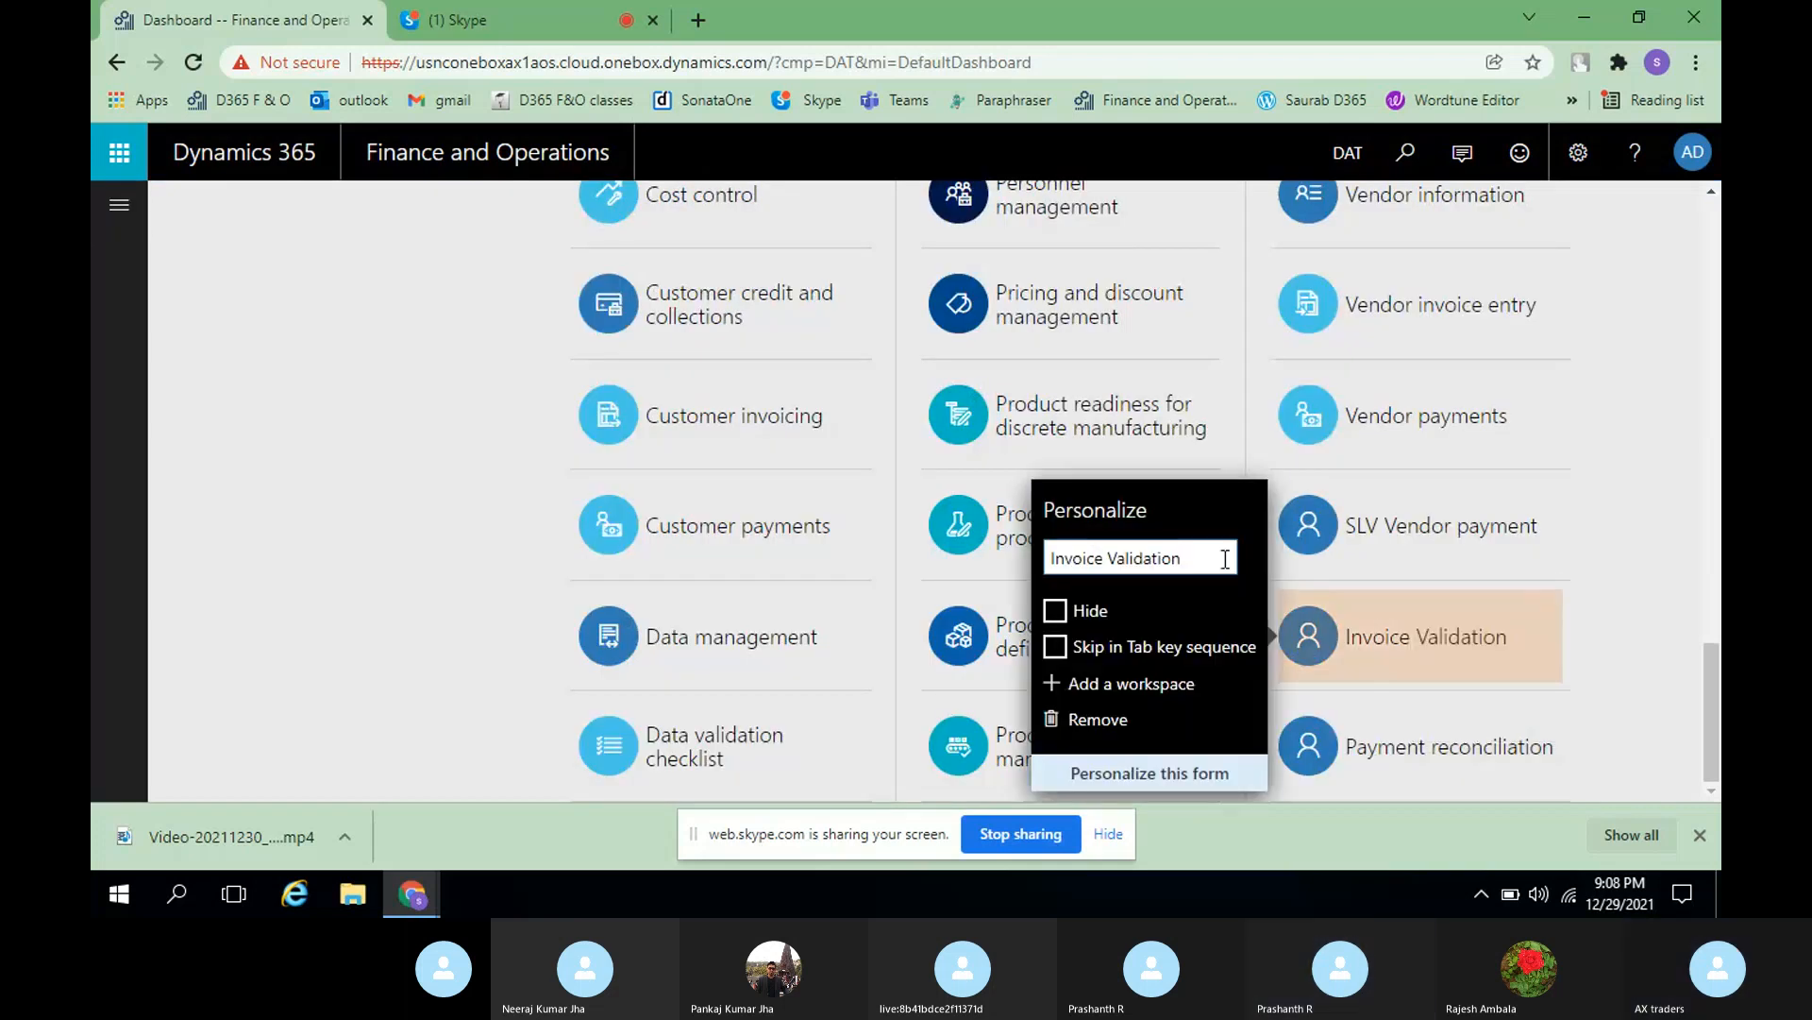
left_click_drag(1225, 559, 619, 569)
type("All")
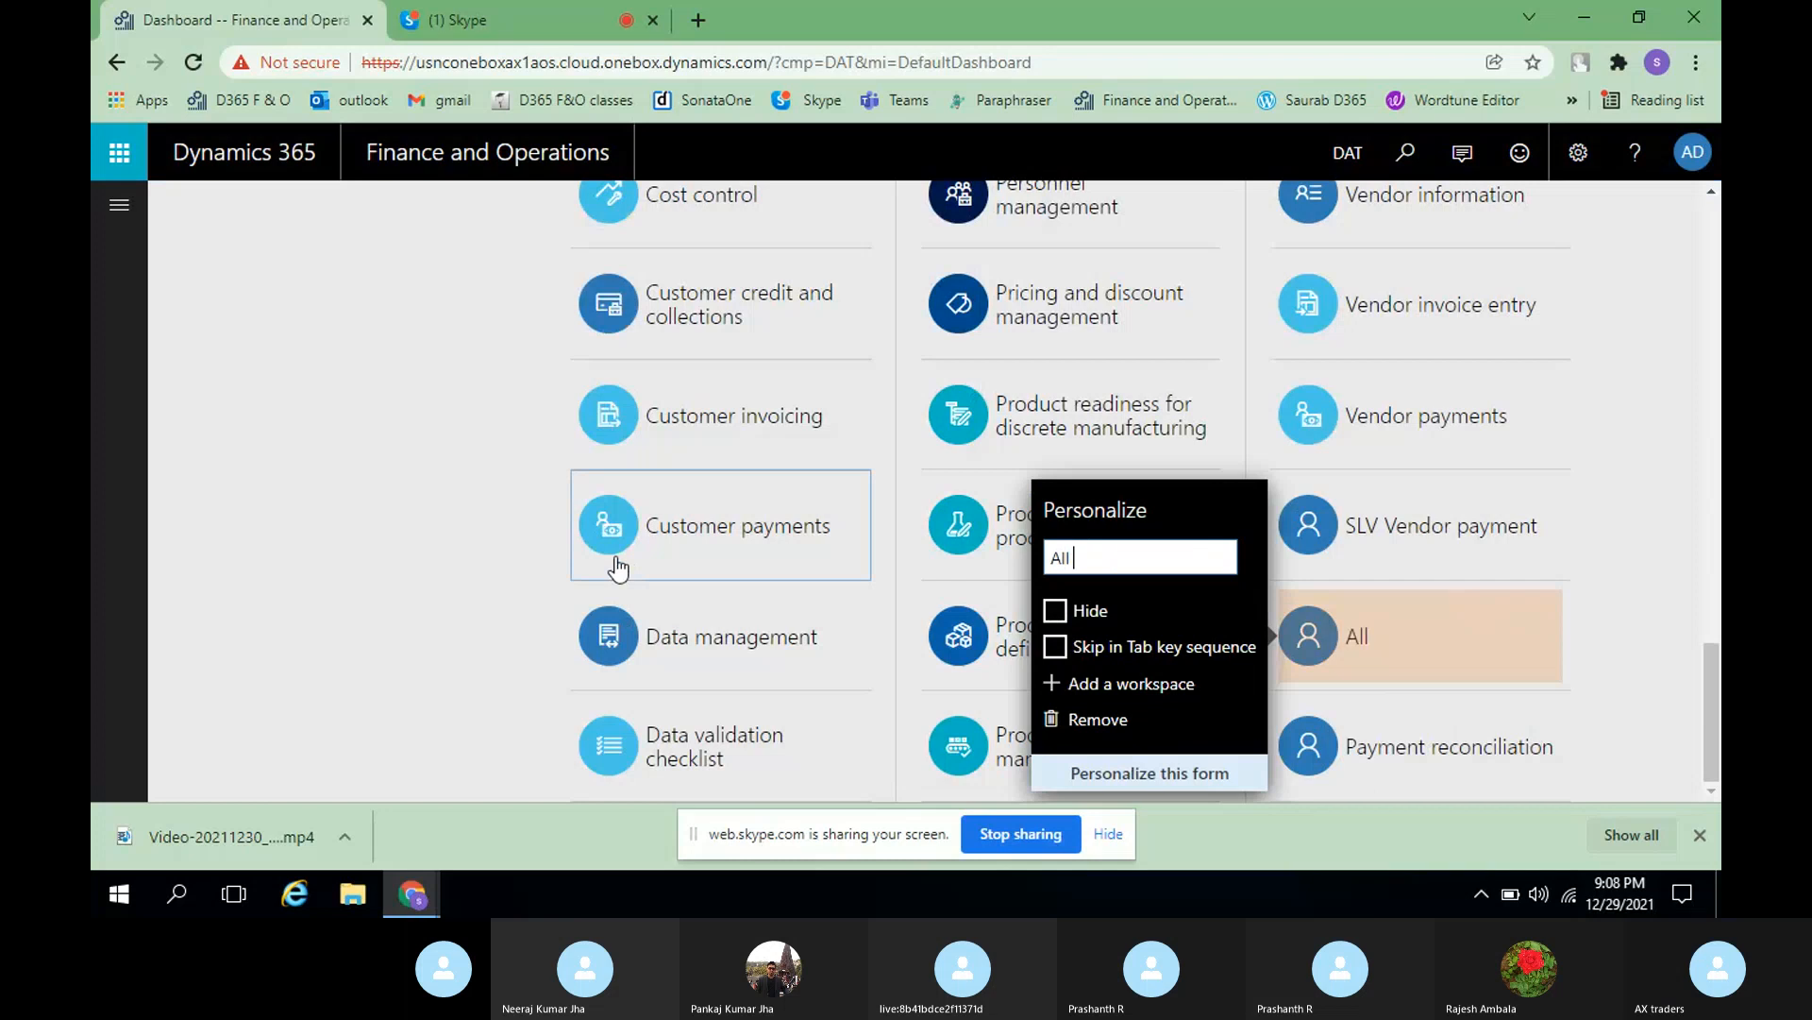
key("BackSpace")
key("BackSpace")
key("BackSpace")
type("sample All vendors")
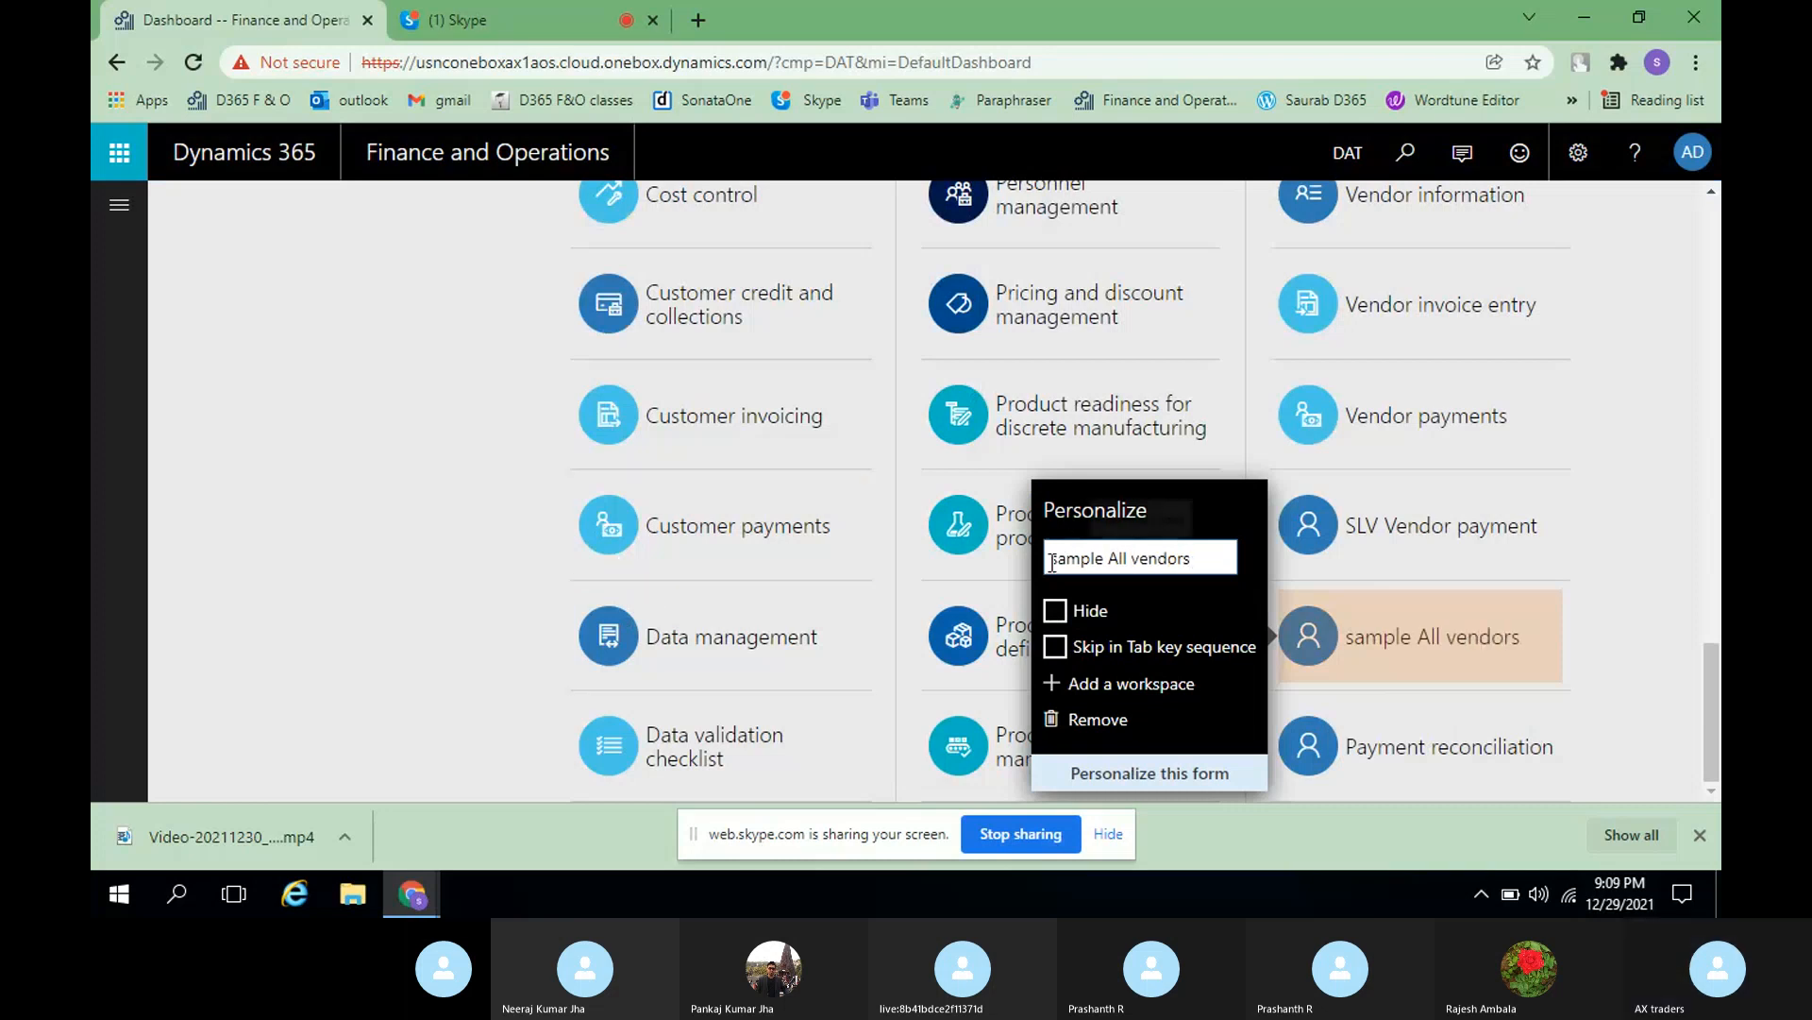
key("BackSpace")
type("S")
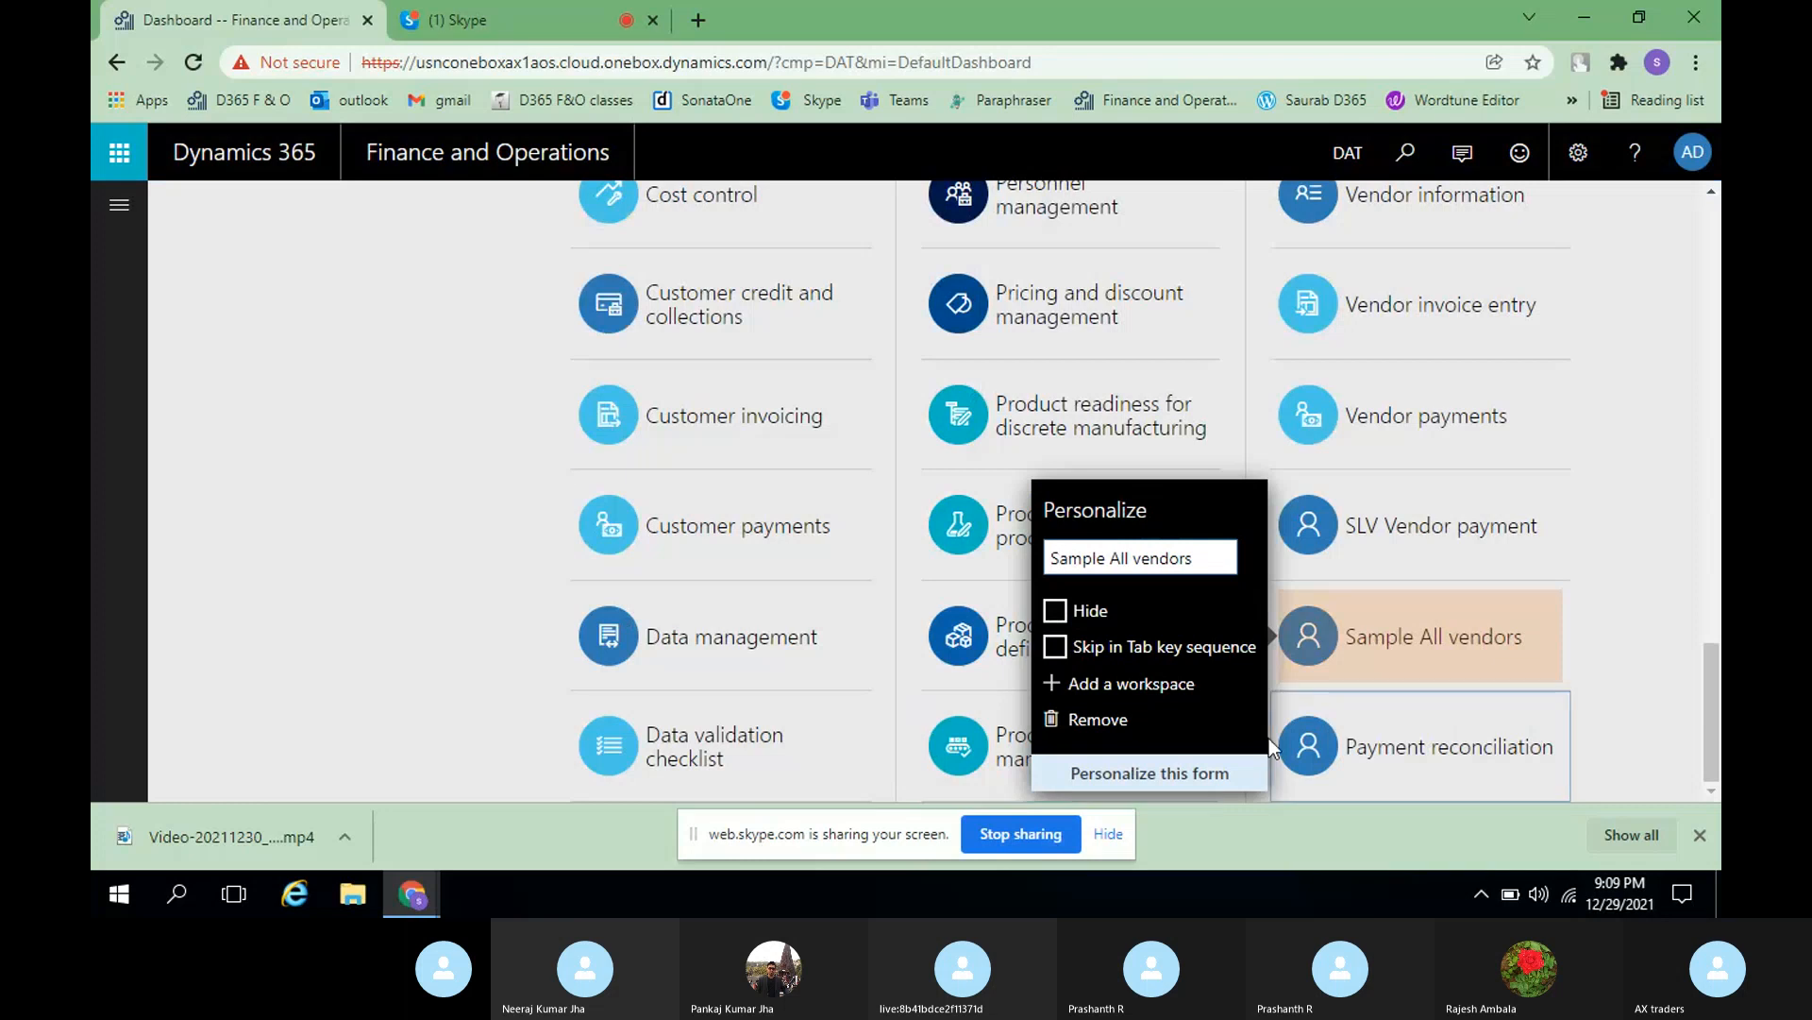
- Open the form personalization tools for the Sample All vendors tile, check the insert options, and close the tools
left_click(1141, 791)
left_click(1020, 301)
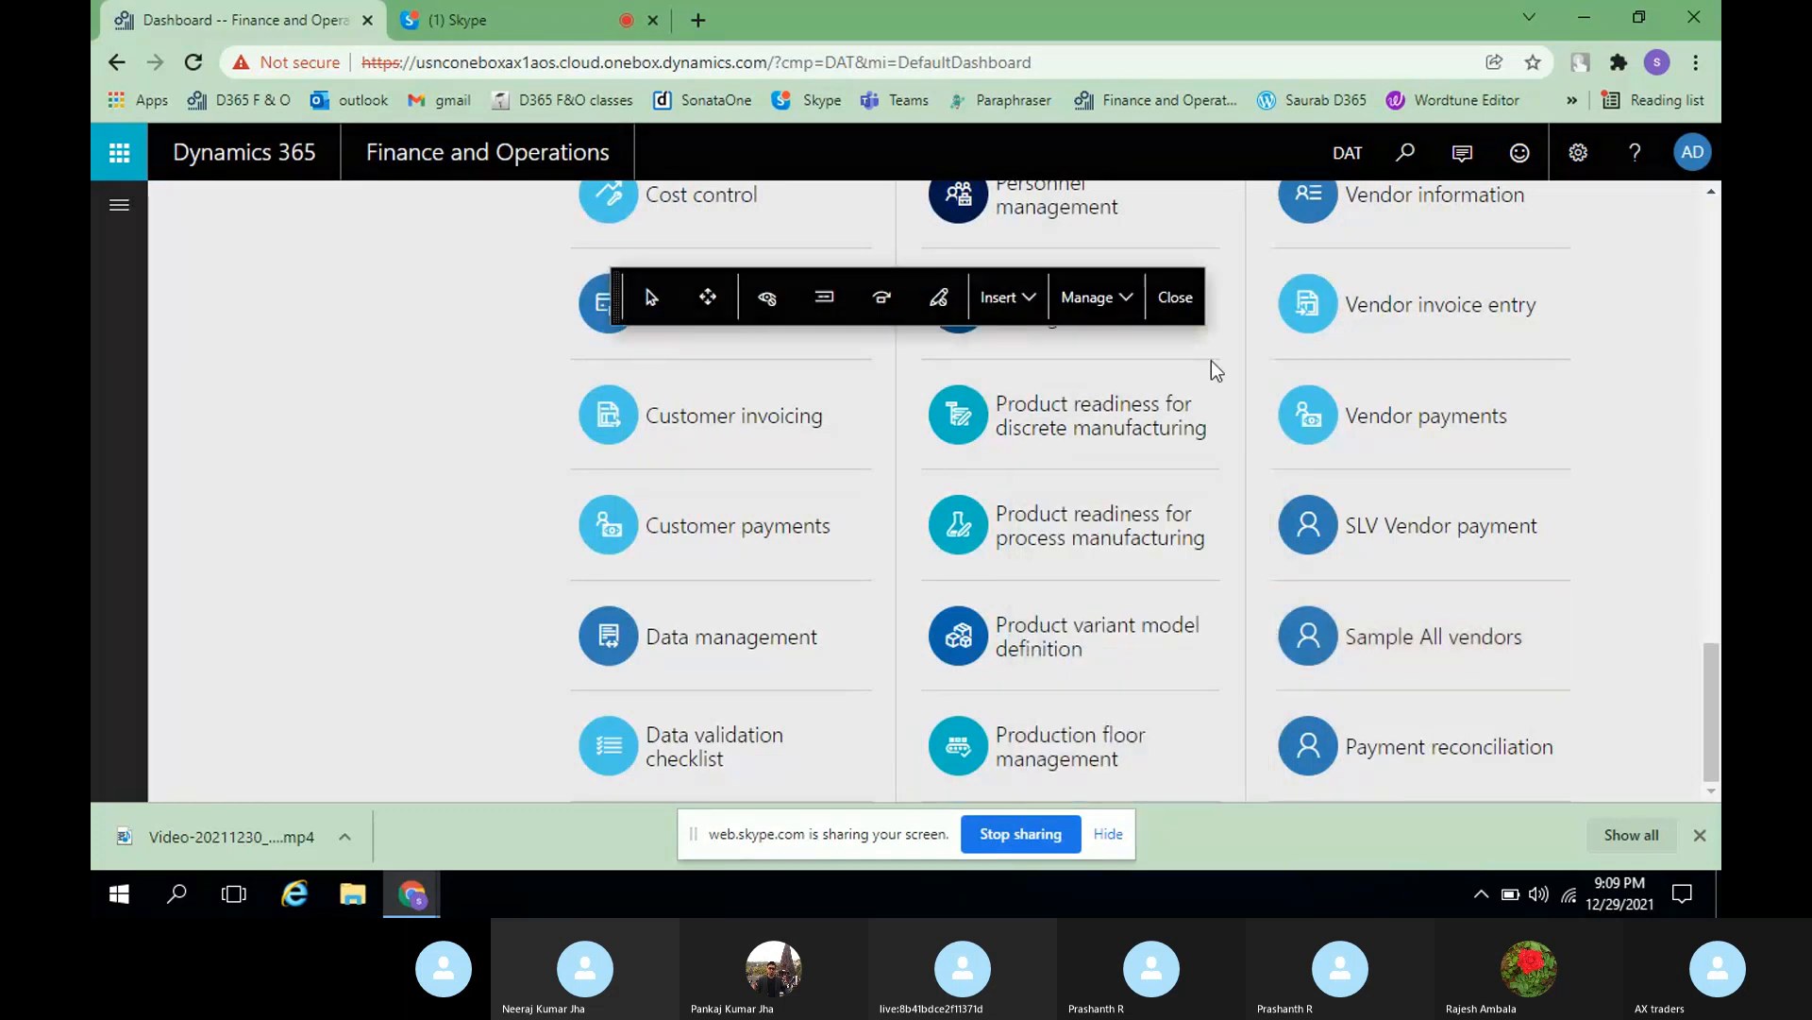
left_click(1175, 296)
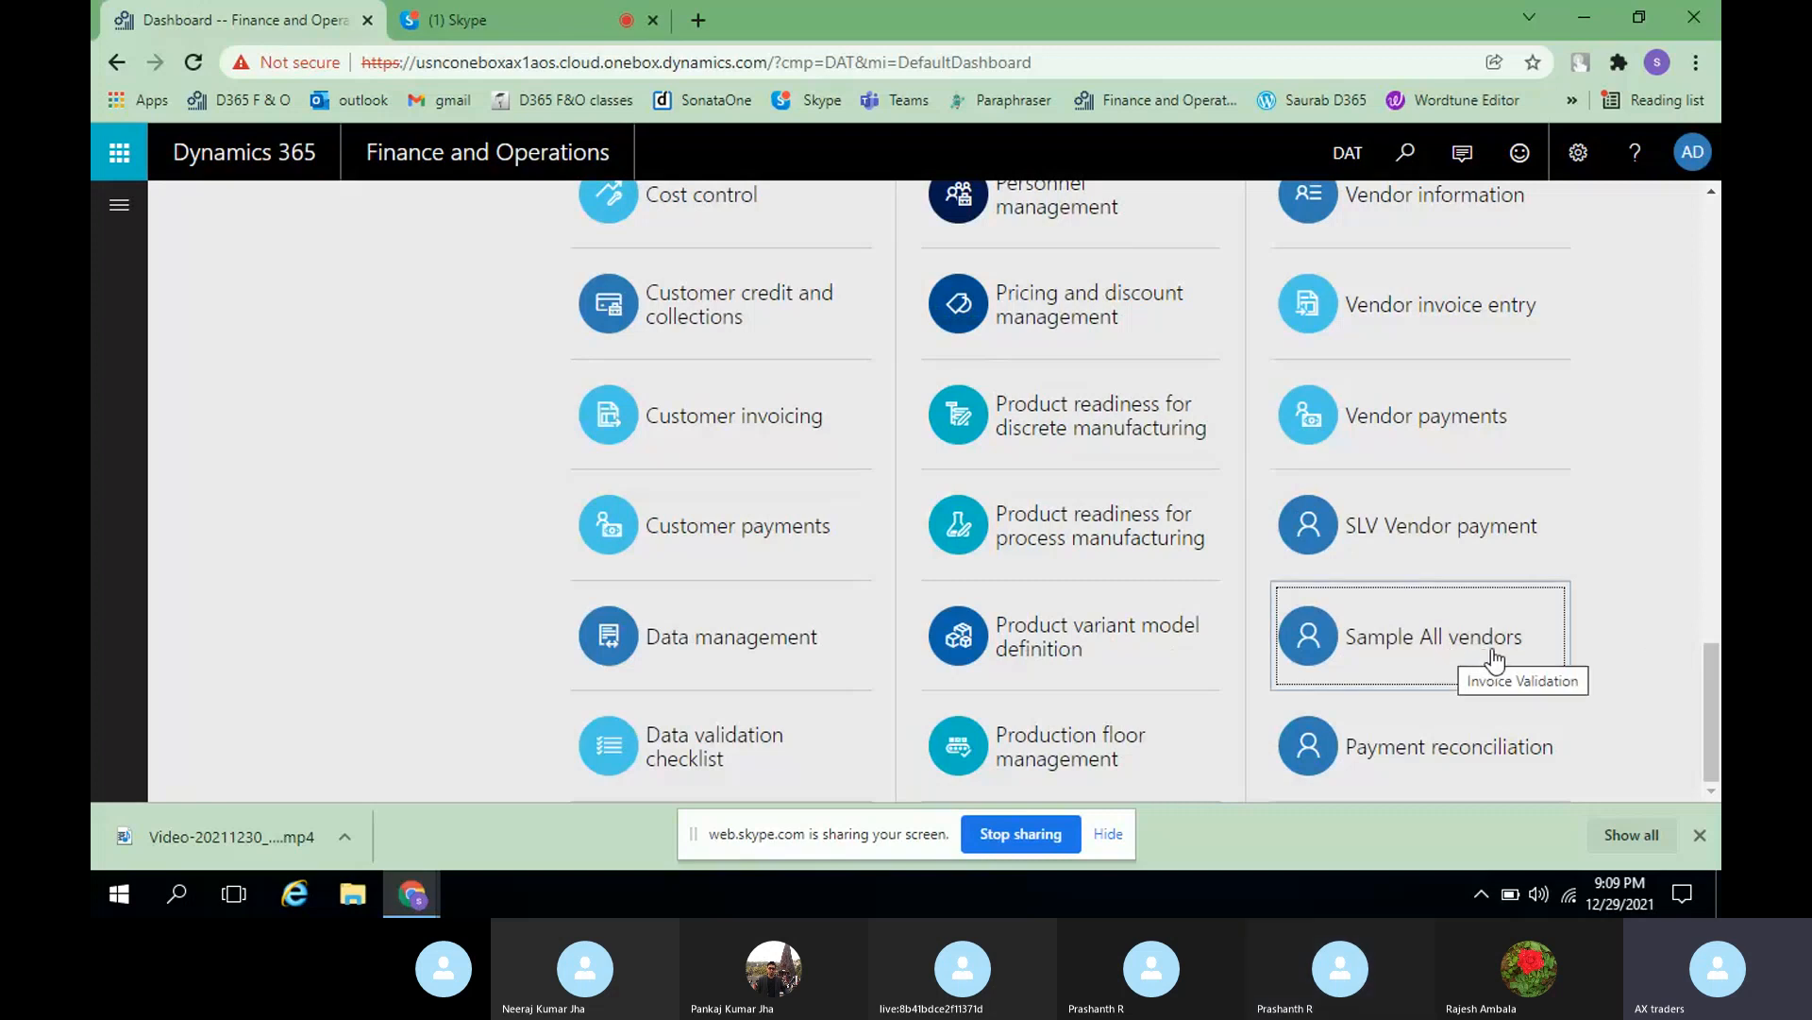
- Open the All vendors page of Accounts payable and choose Sample All vendors as the workspace to add it to
left_click(116, 213)
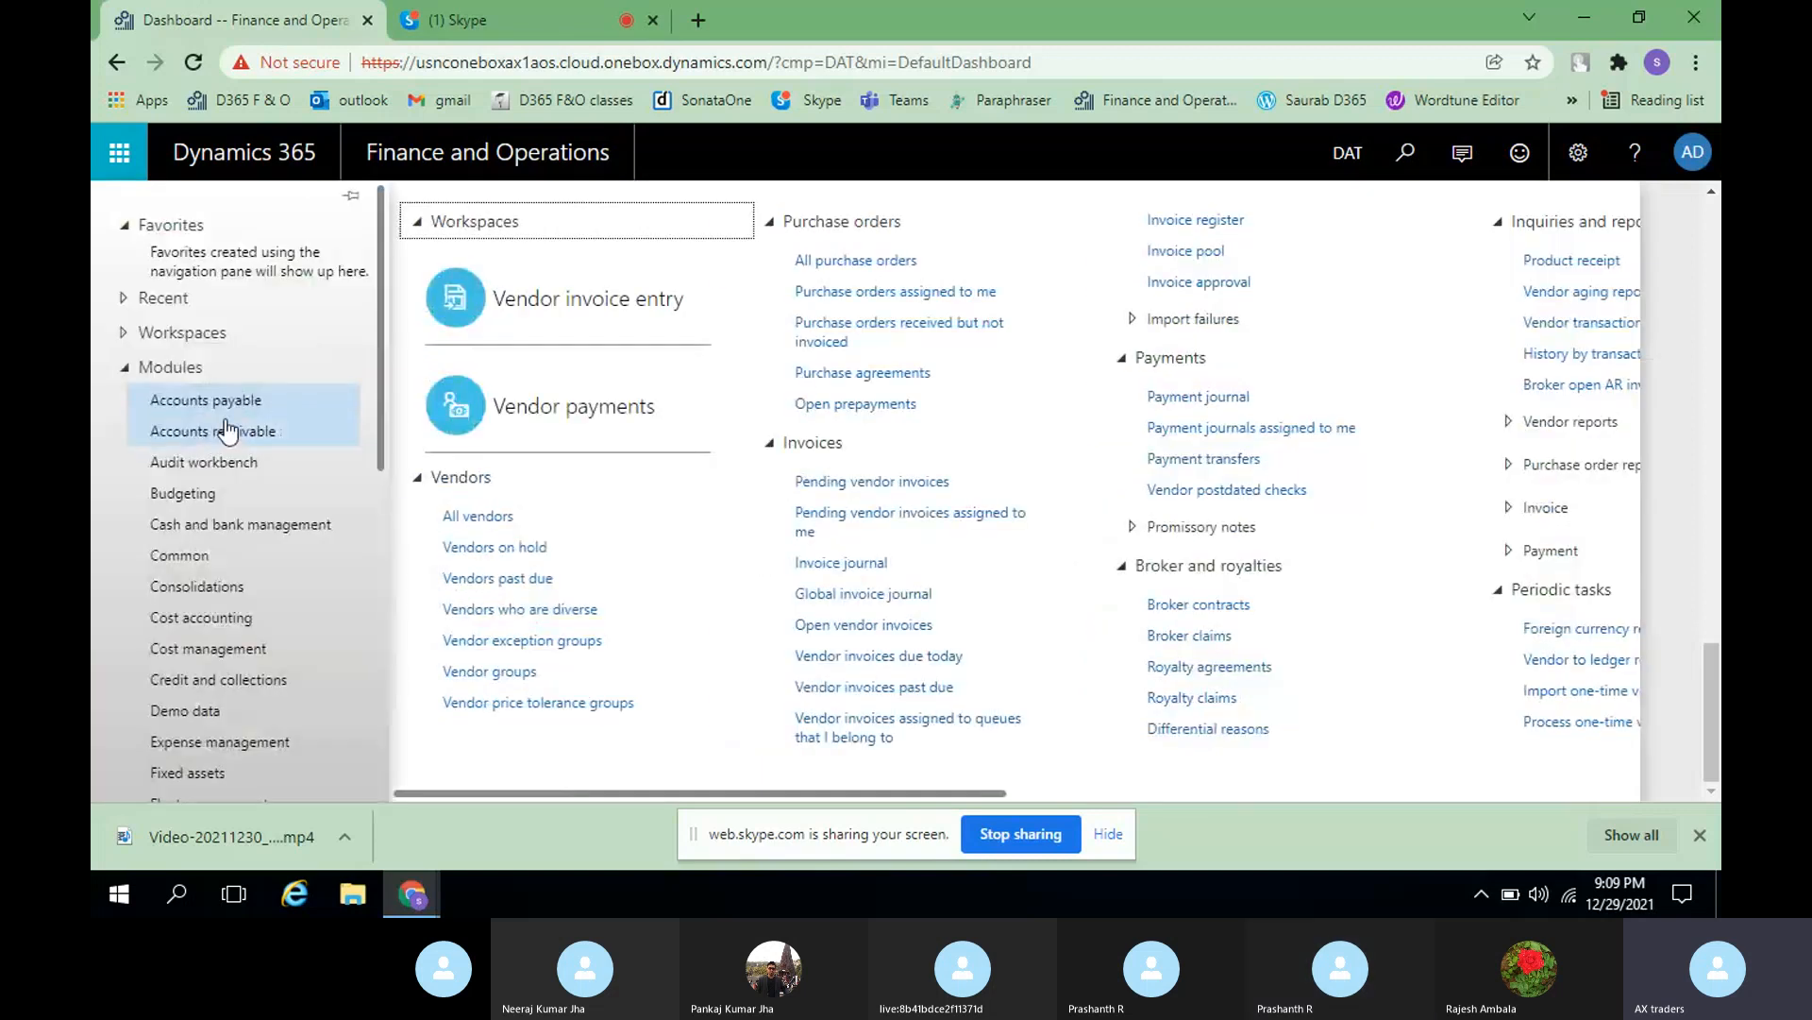
left_click(482, 517)
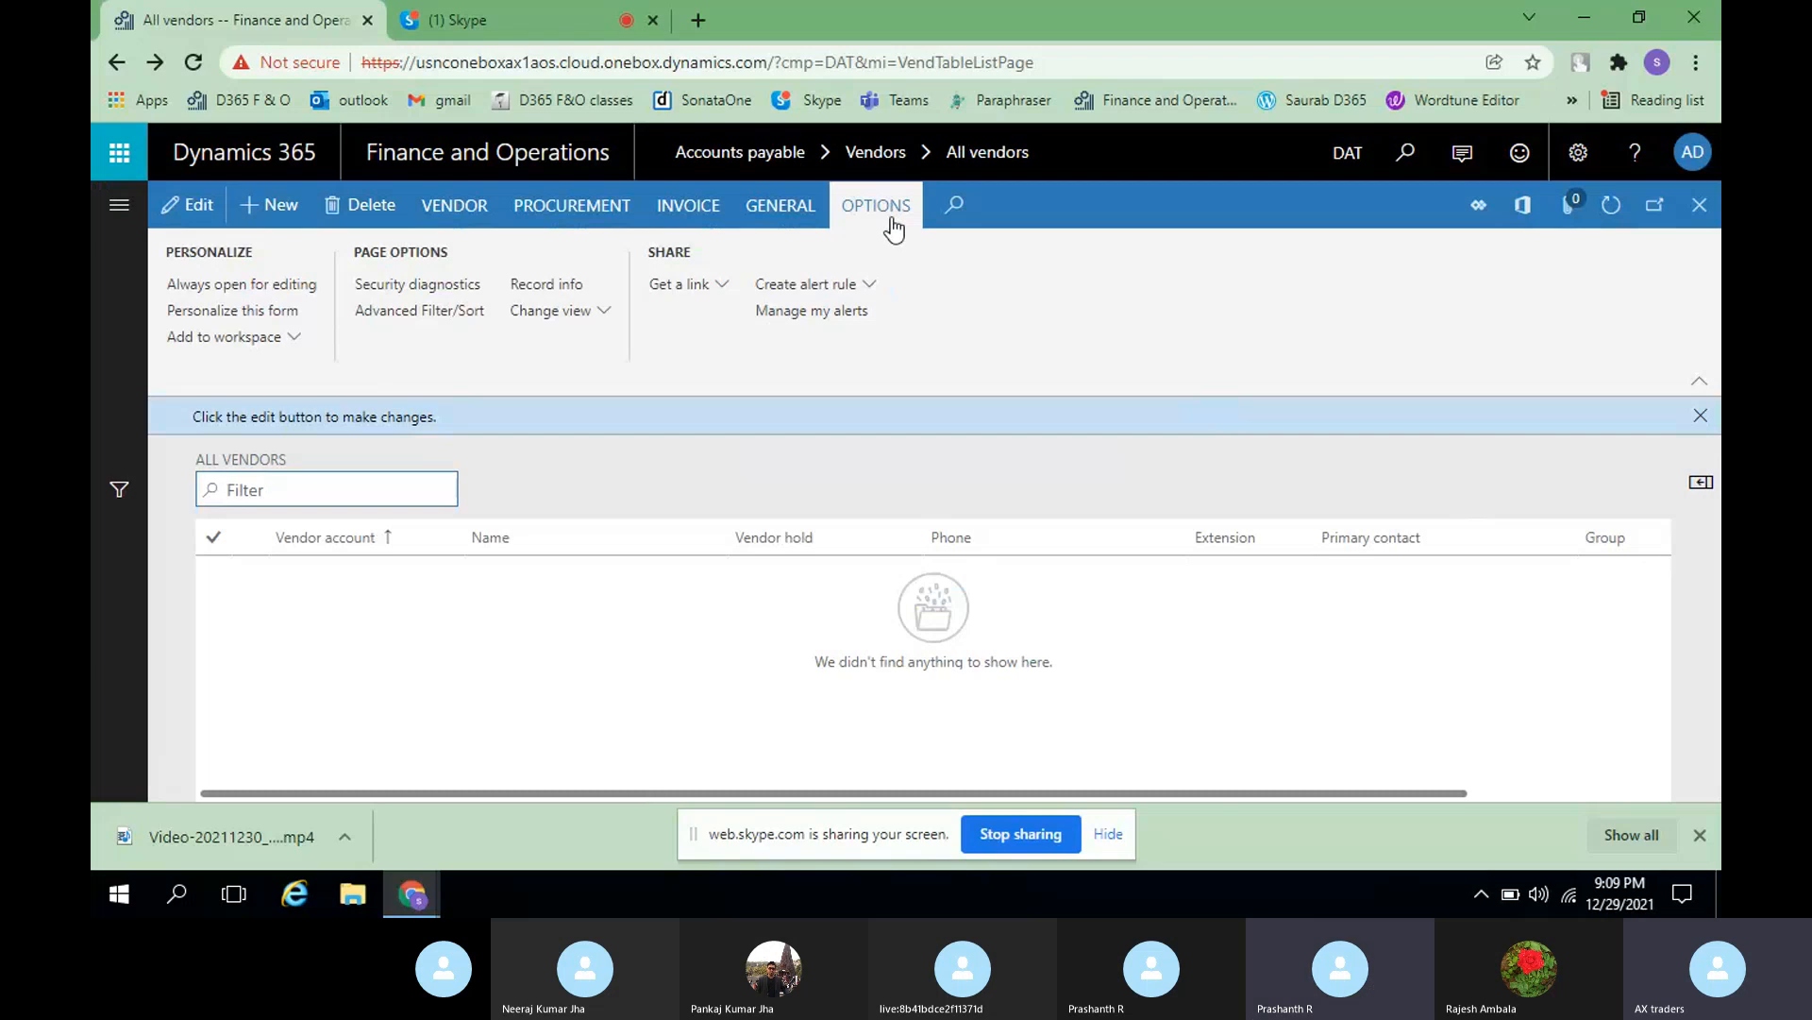
left_click(297, 338)
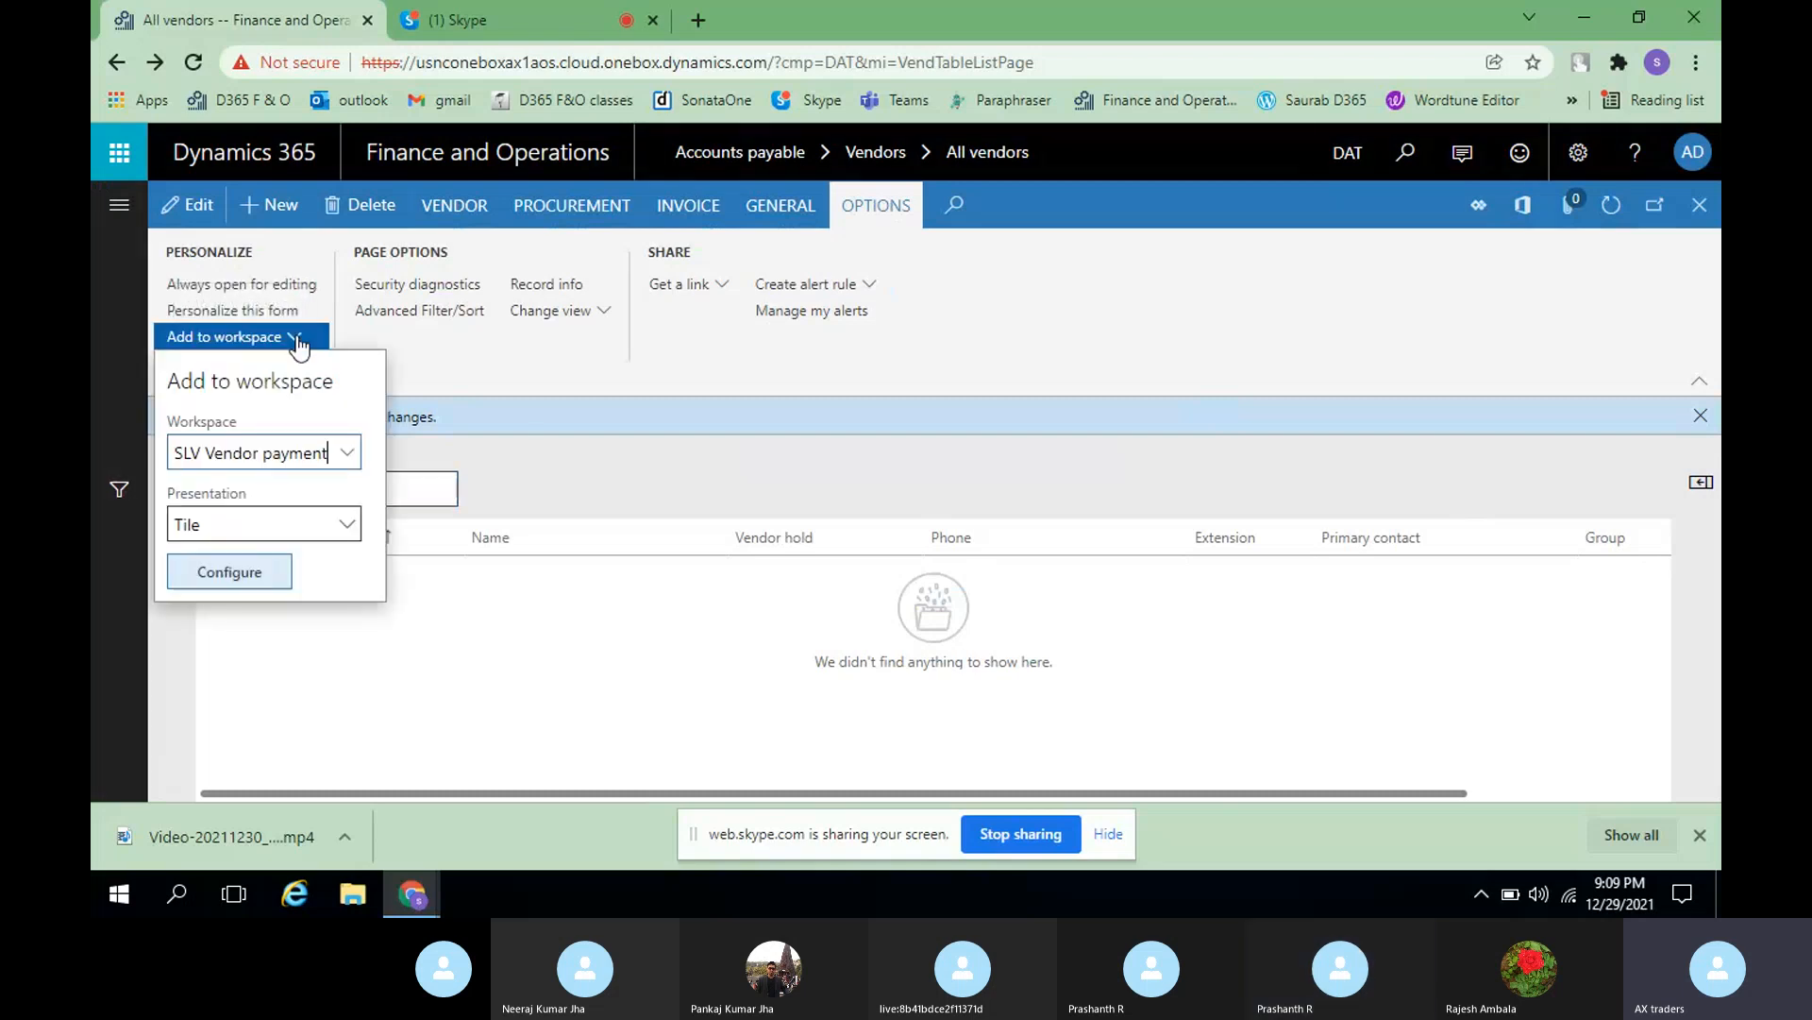
left_click(350, 455)
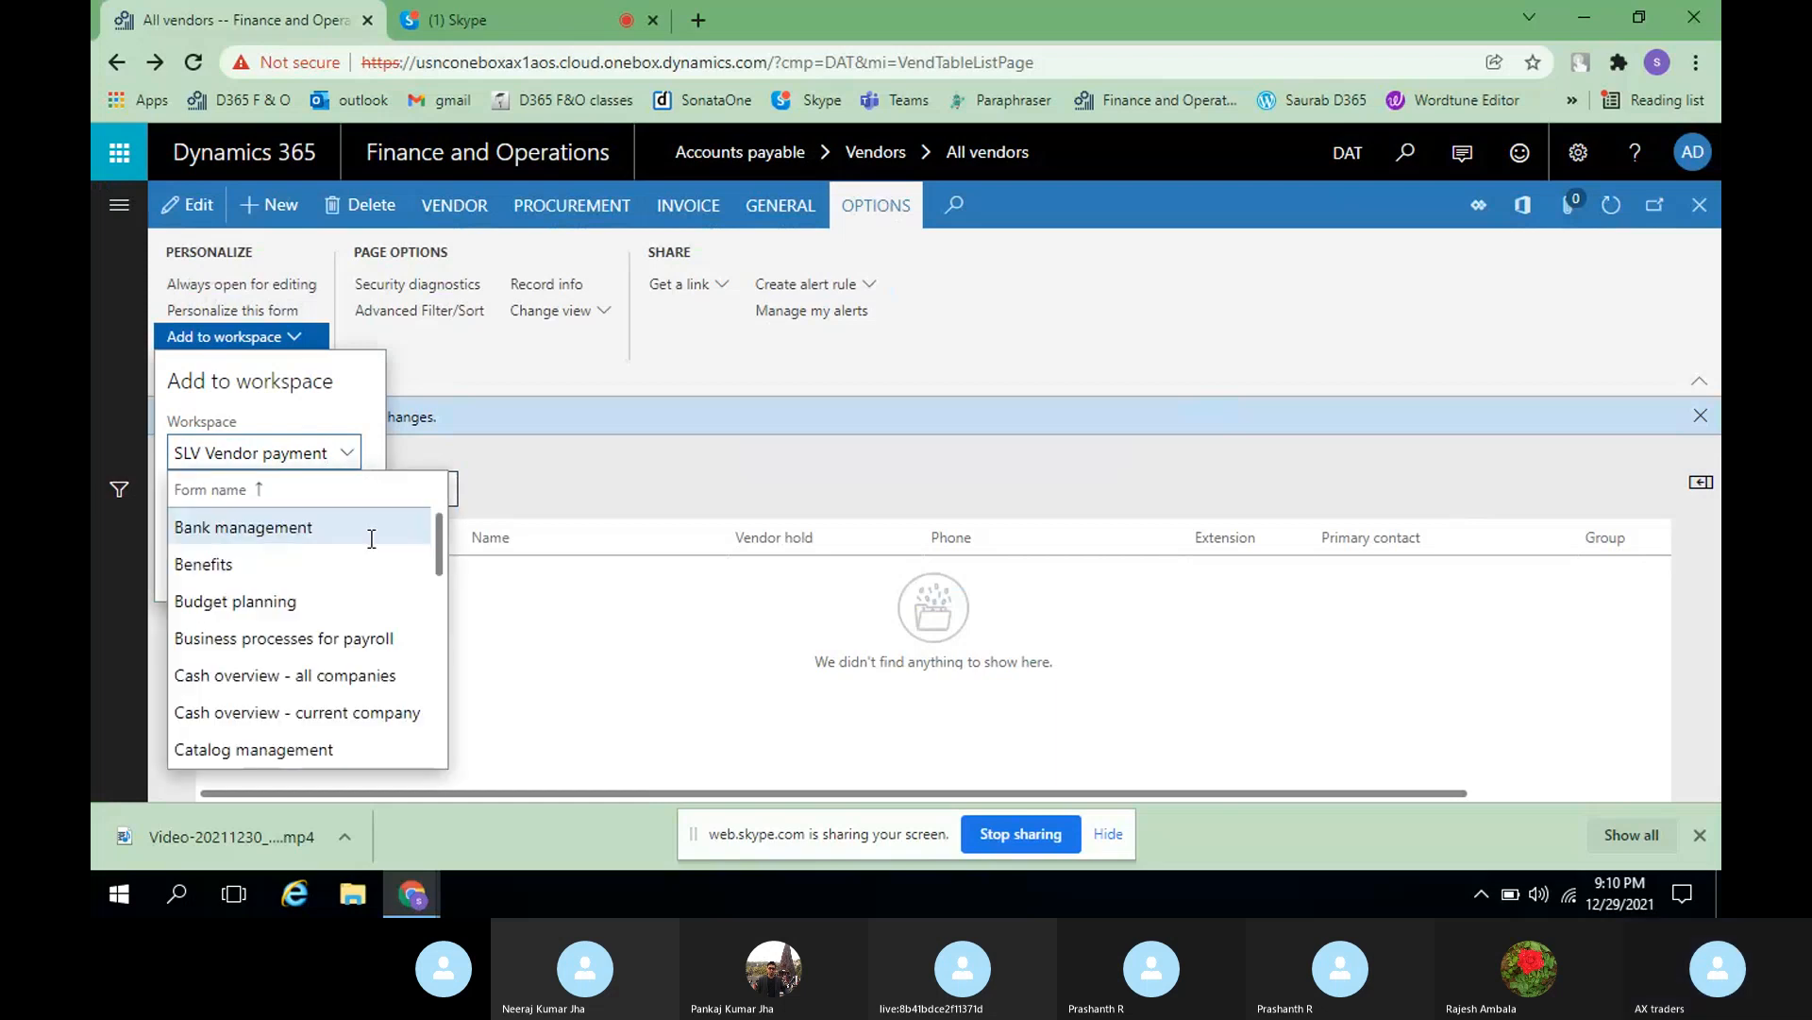
scroll(330, 582, "down", 3)
scroll(329, 582, "down", 10)
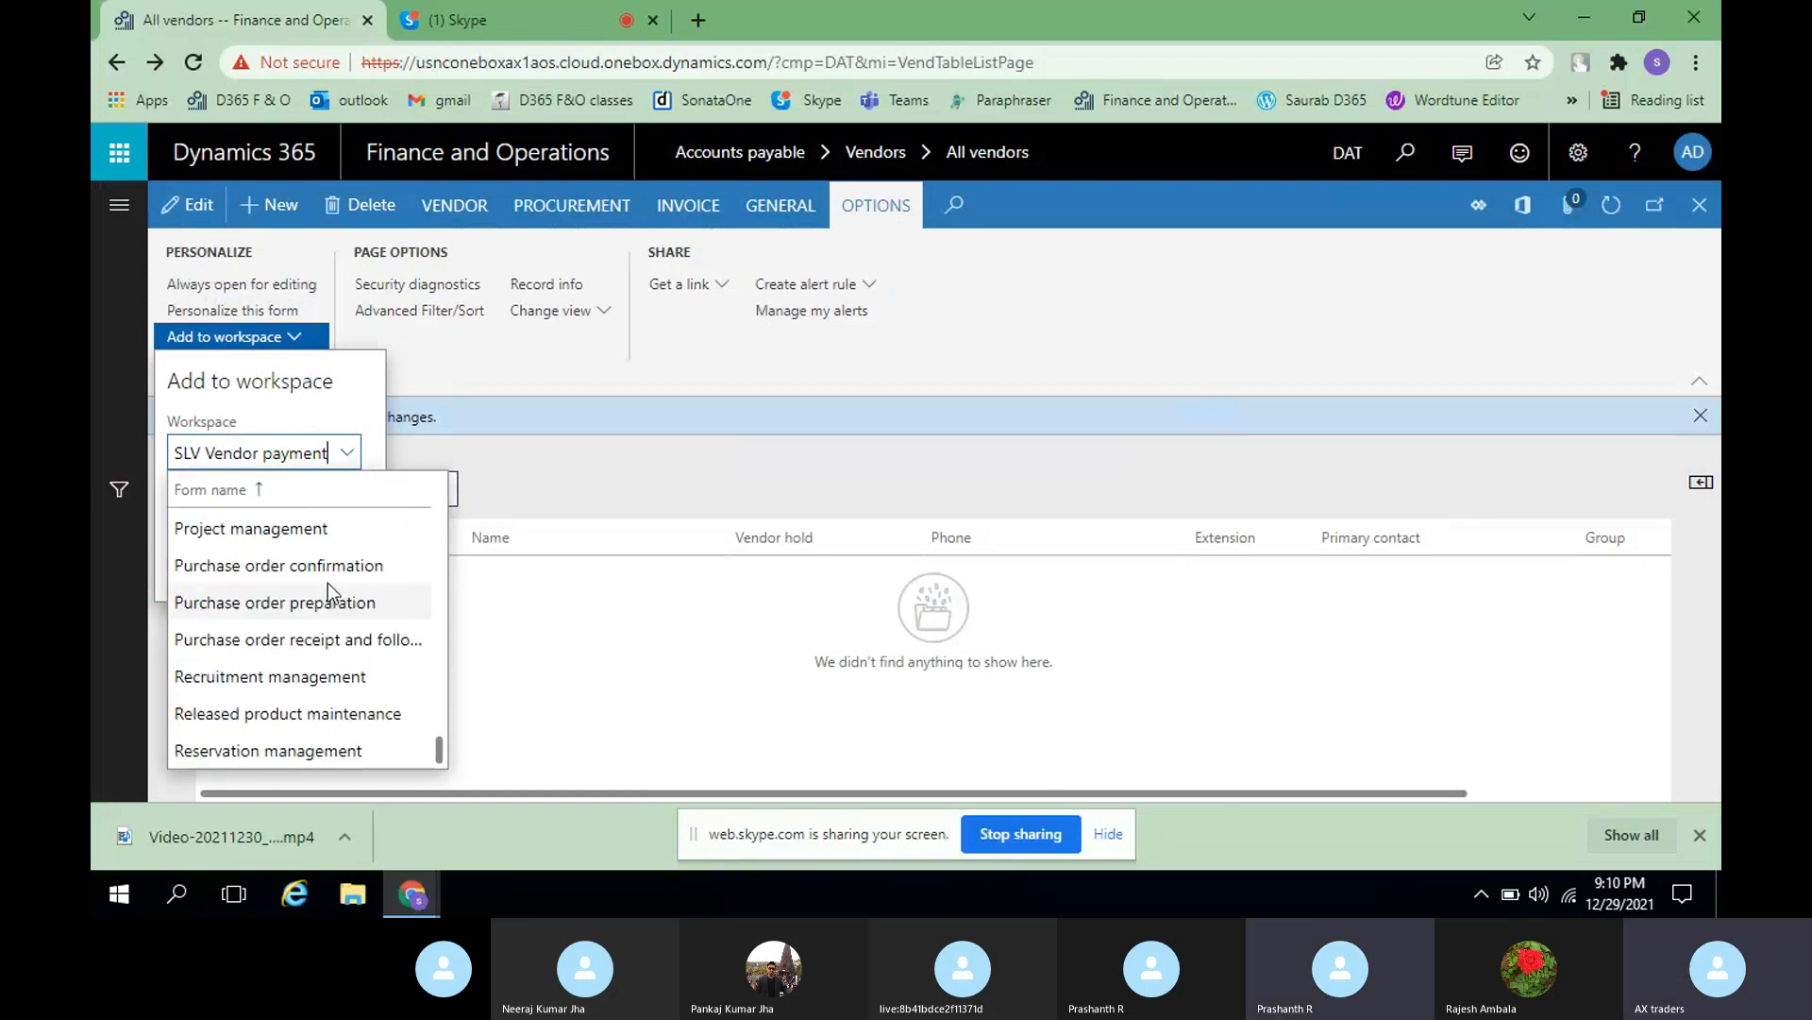
scroll(313, 585, "down", 2)
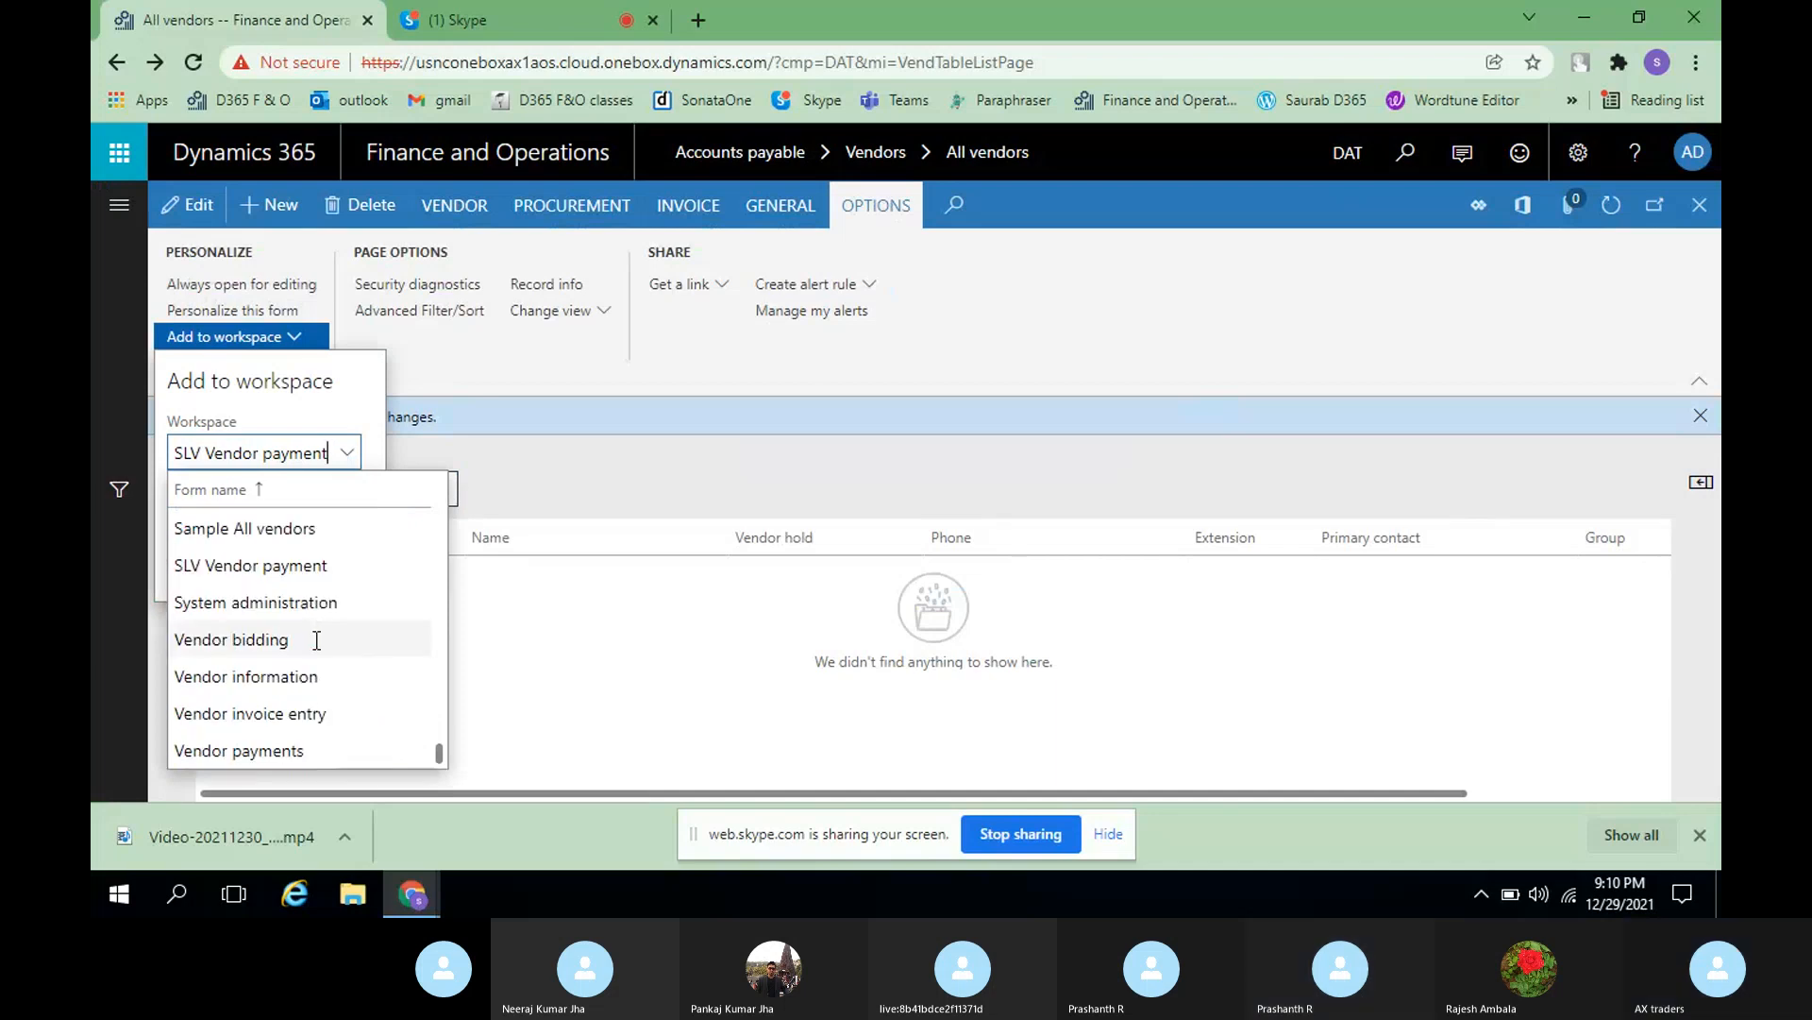
left_click(316, 529)
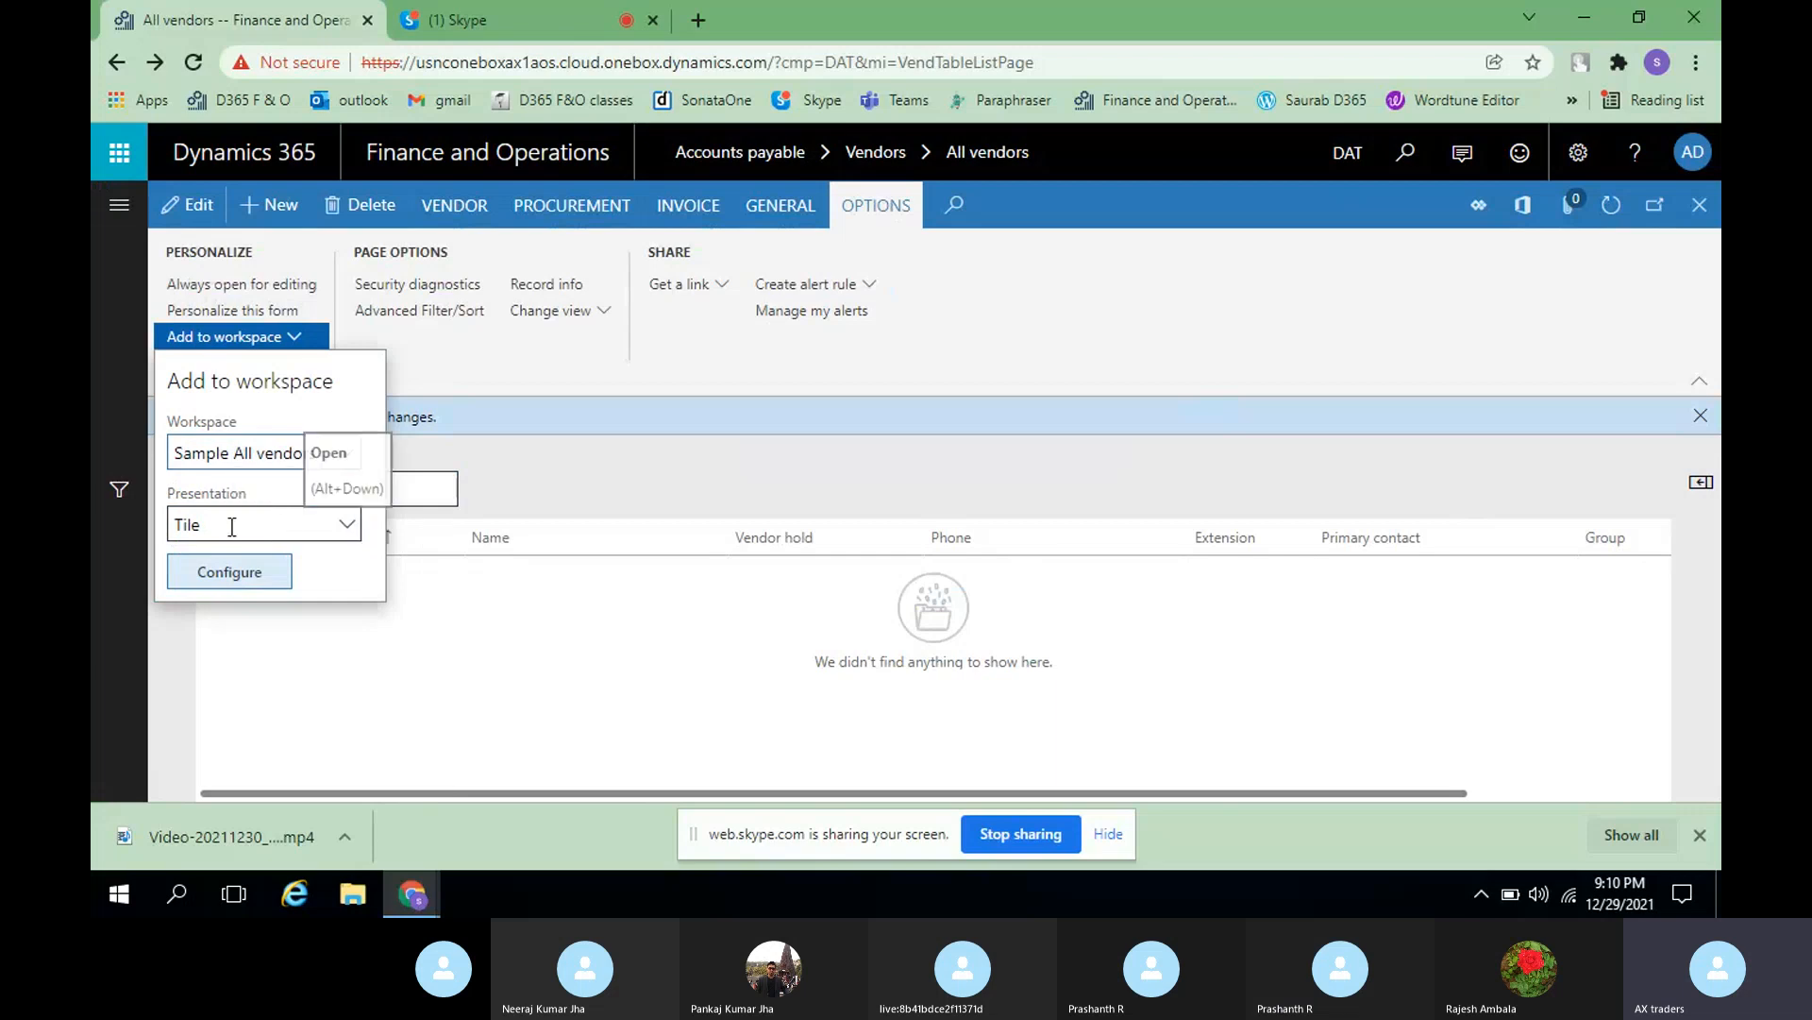
- Add the page to the chosen workspace with the Tile presentation and name the tile "Domestic Vendors"
left_click(347, 529)
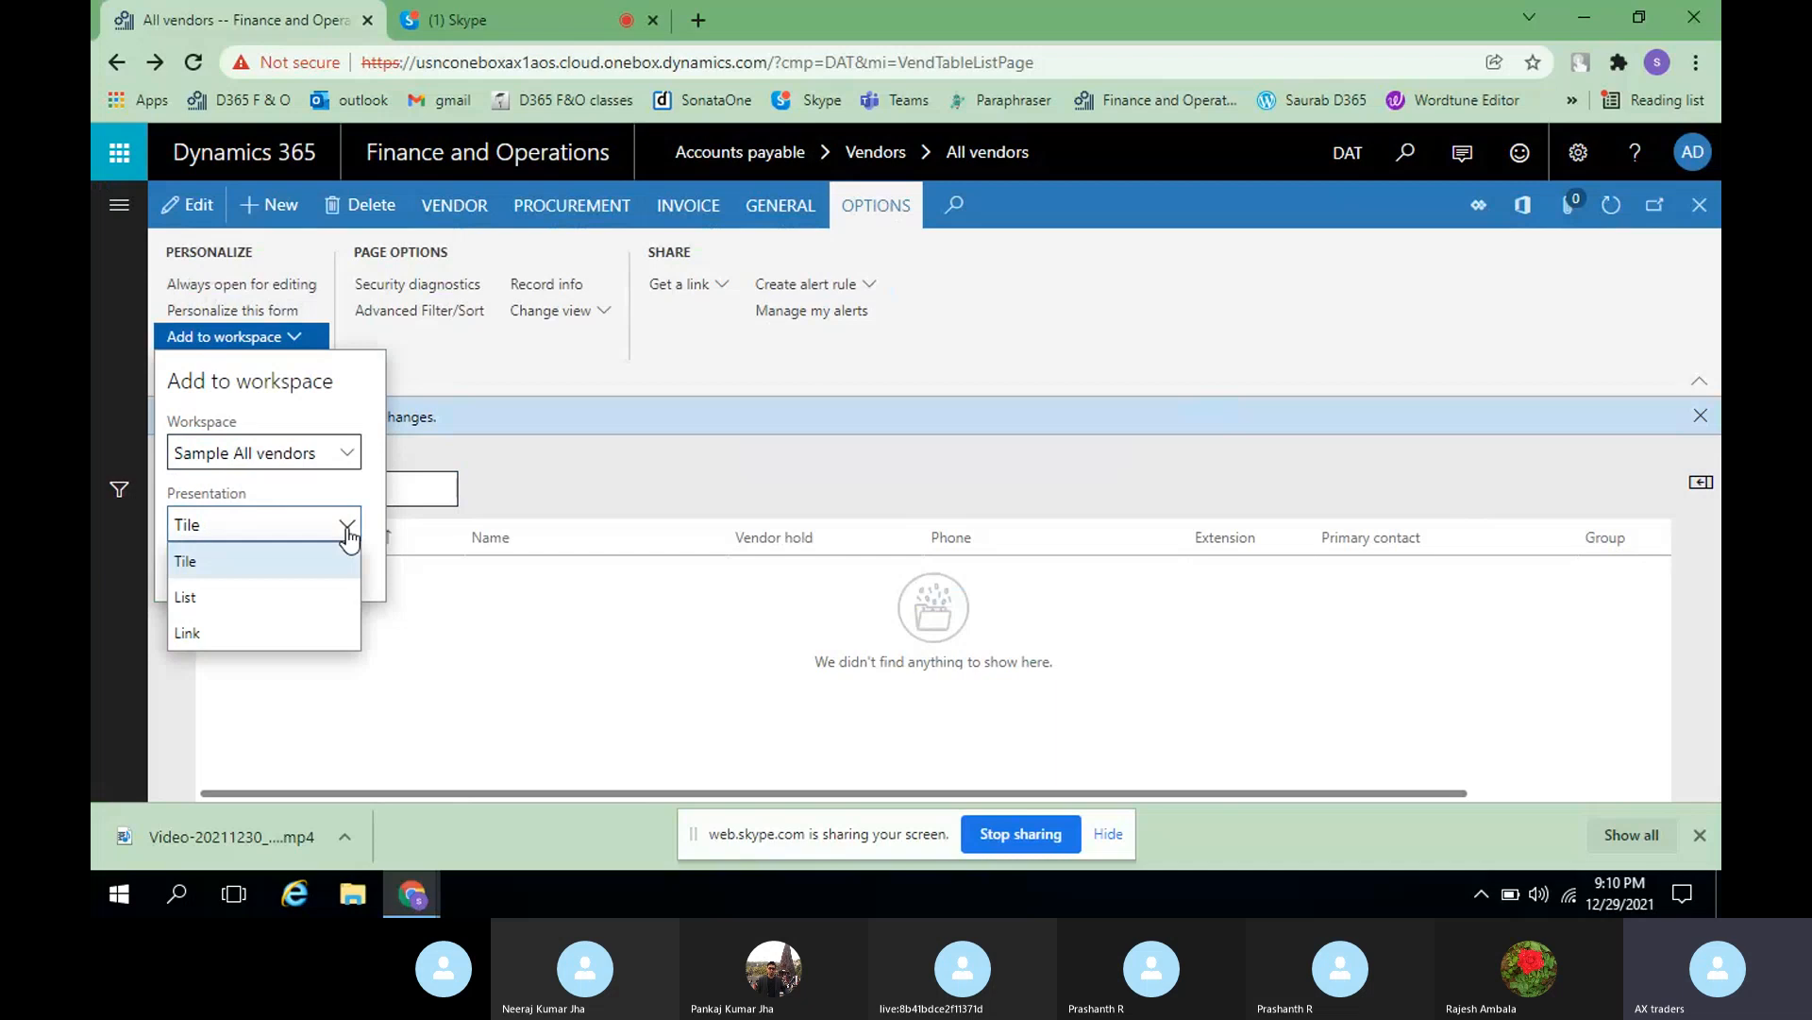
left_click(269, 563)
left_click(243, 576)
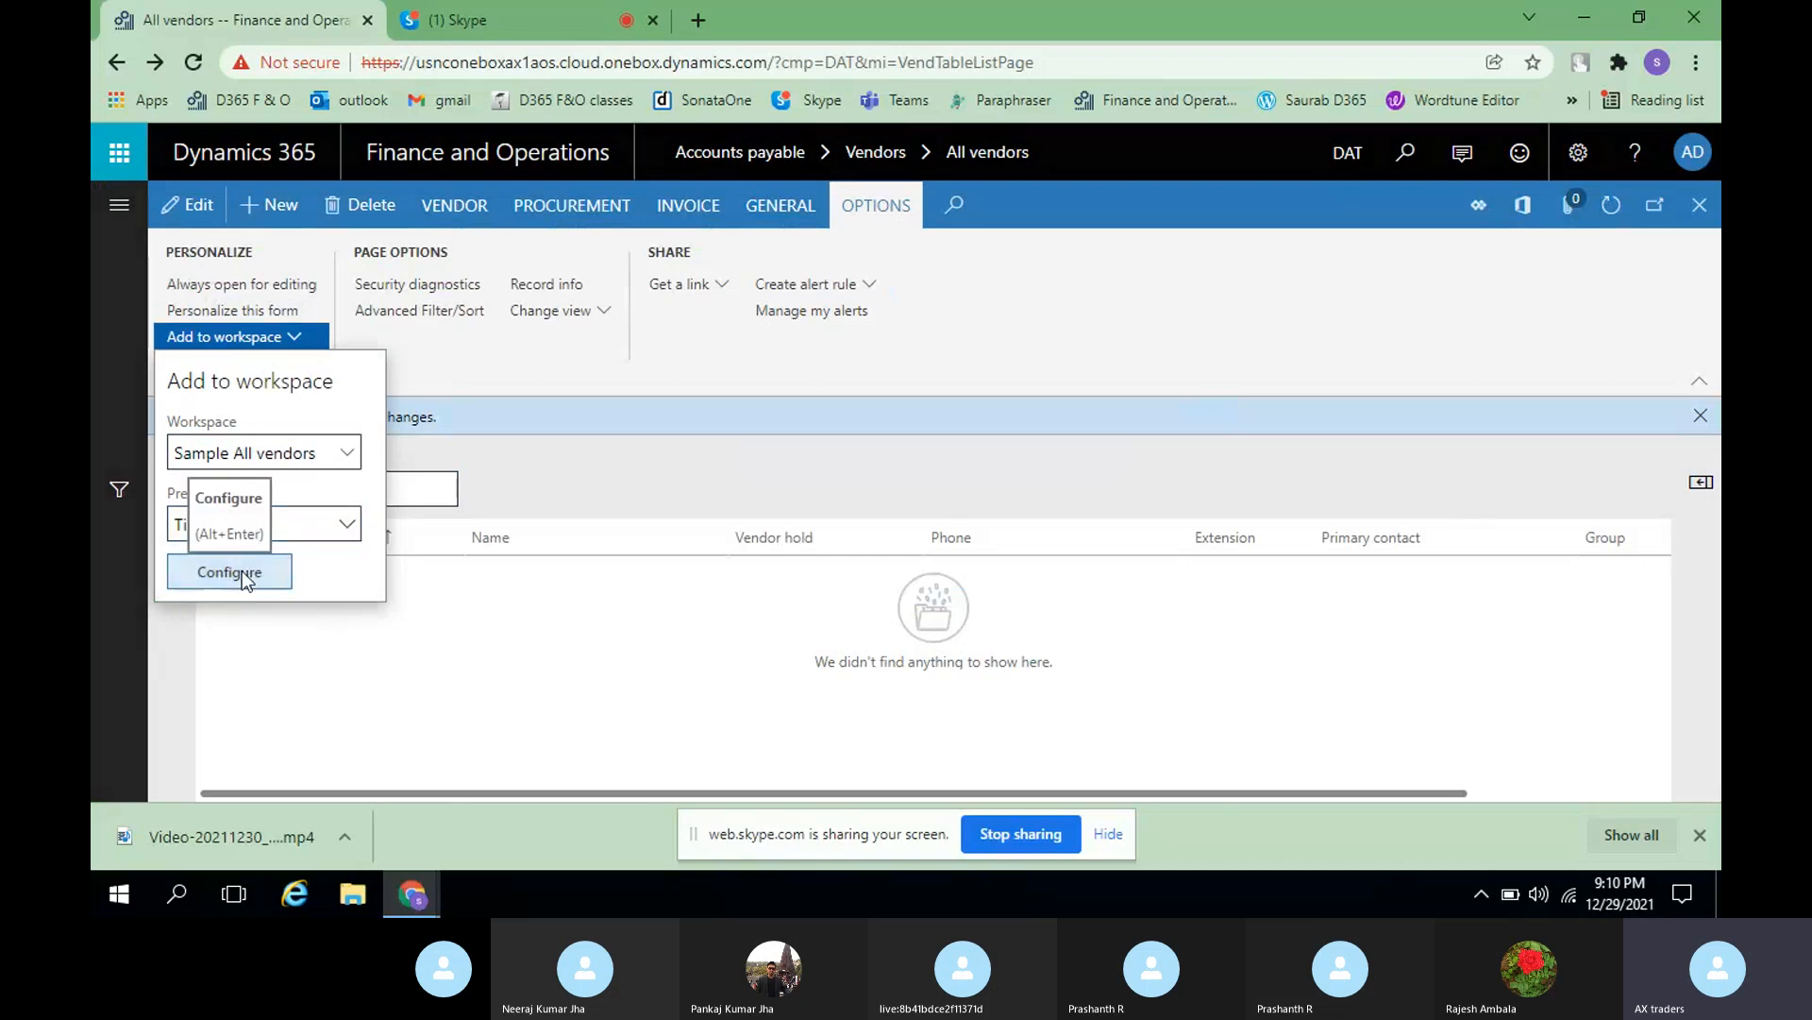
left_click(242, 576)
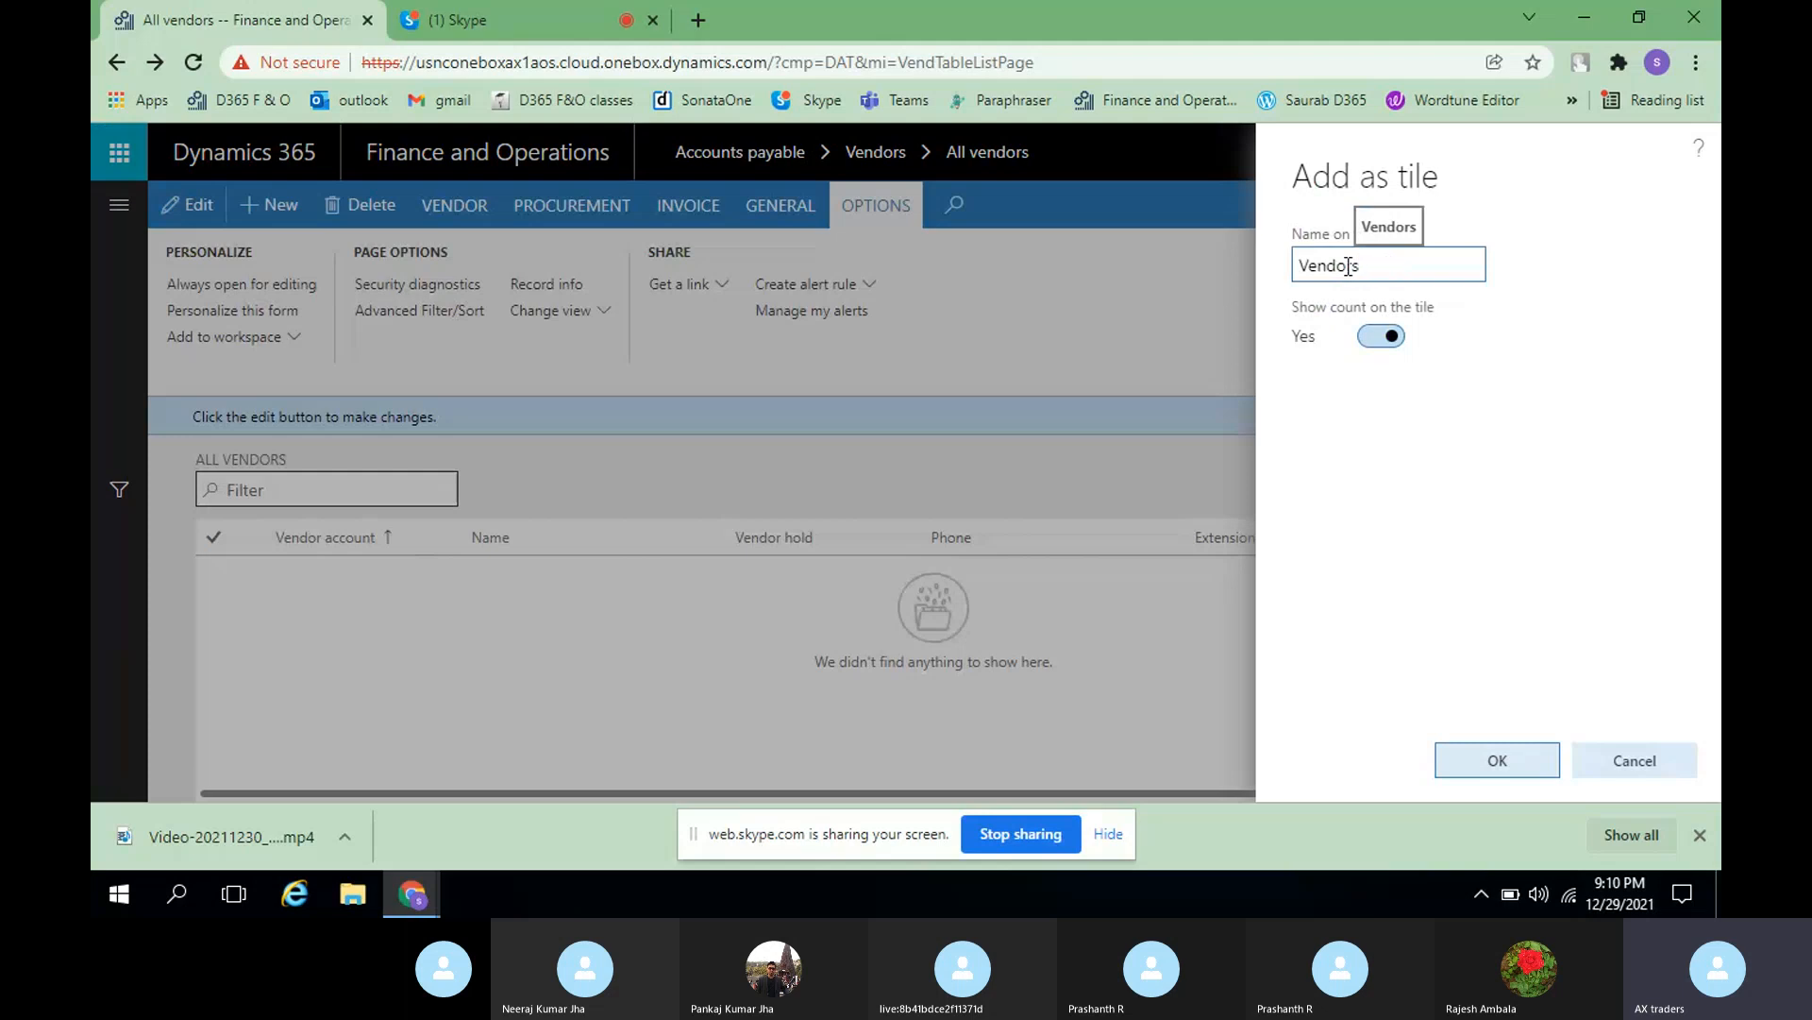
key("Left")
key("Left")
key("Left")
key("Left")
key("Left")
key("Left")
key("Left")
type("Domestic")
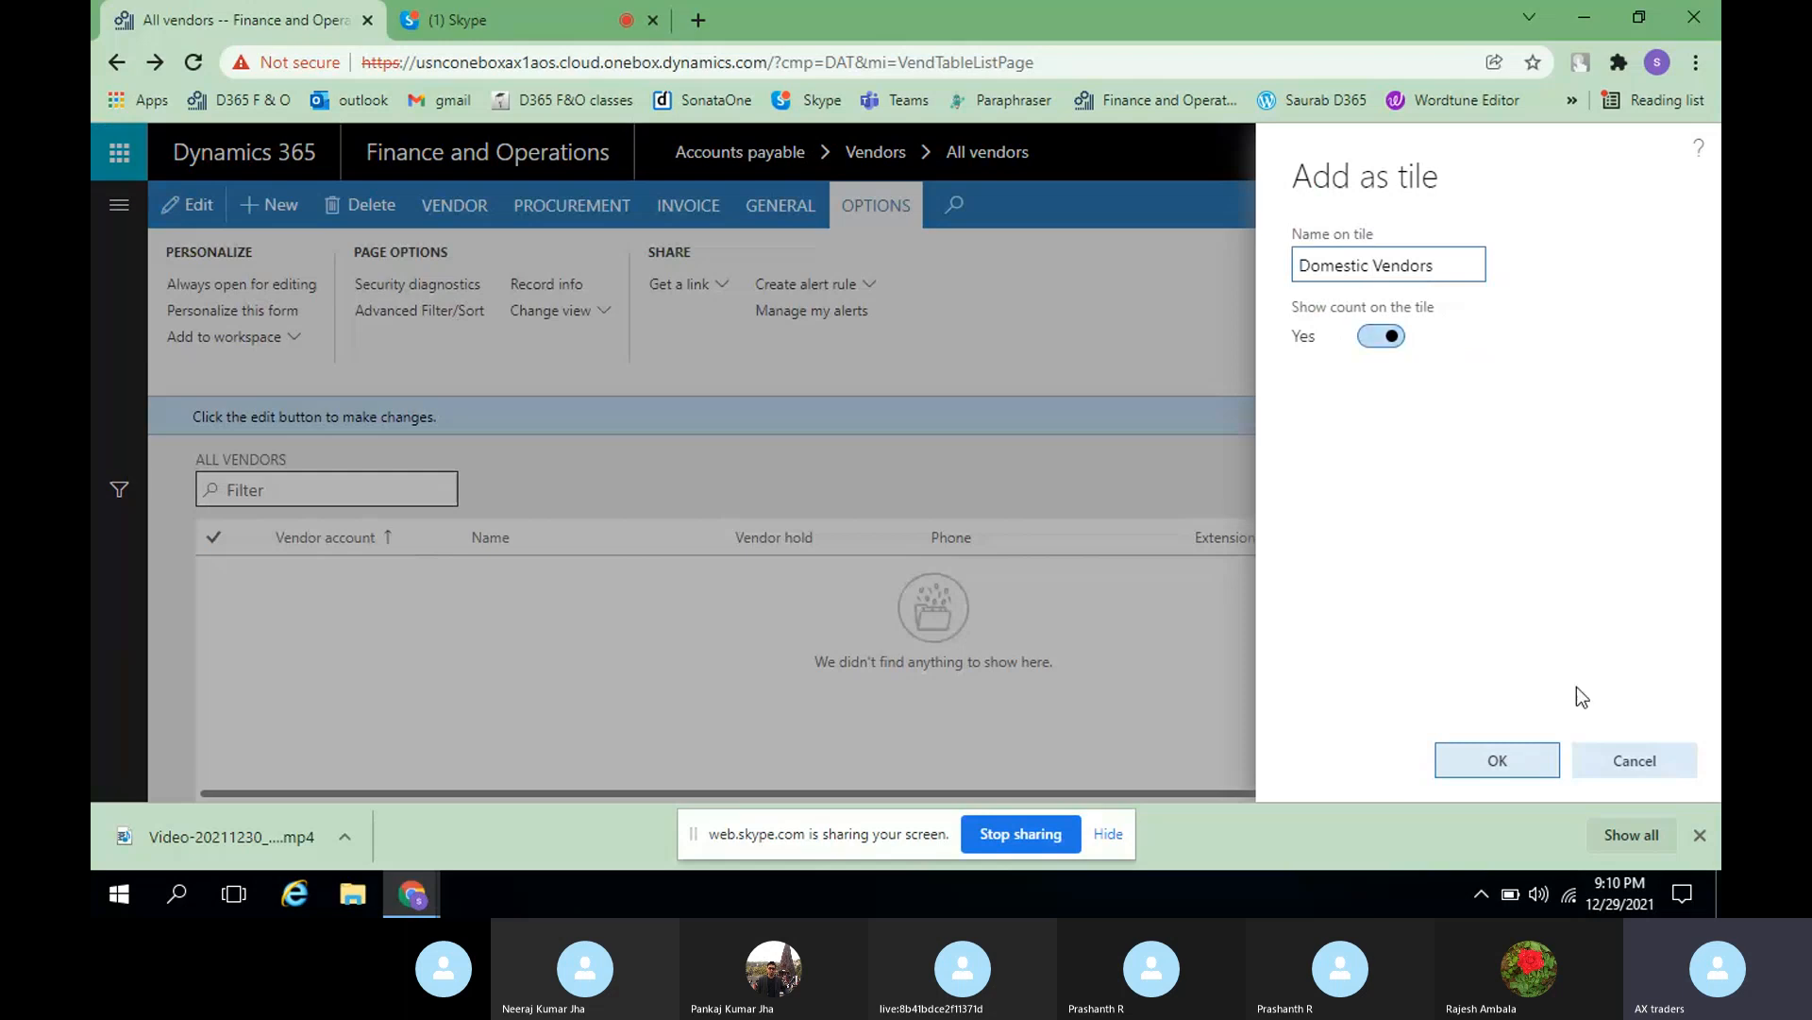
left_click(1511, 770)
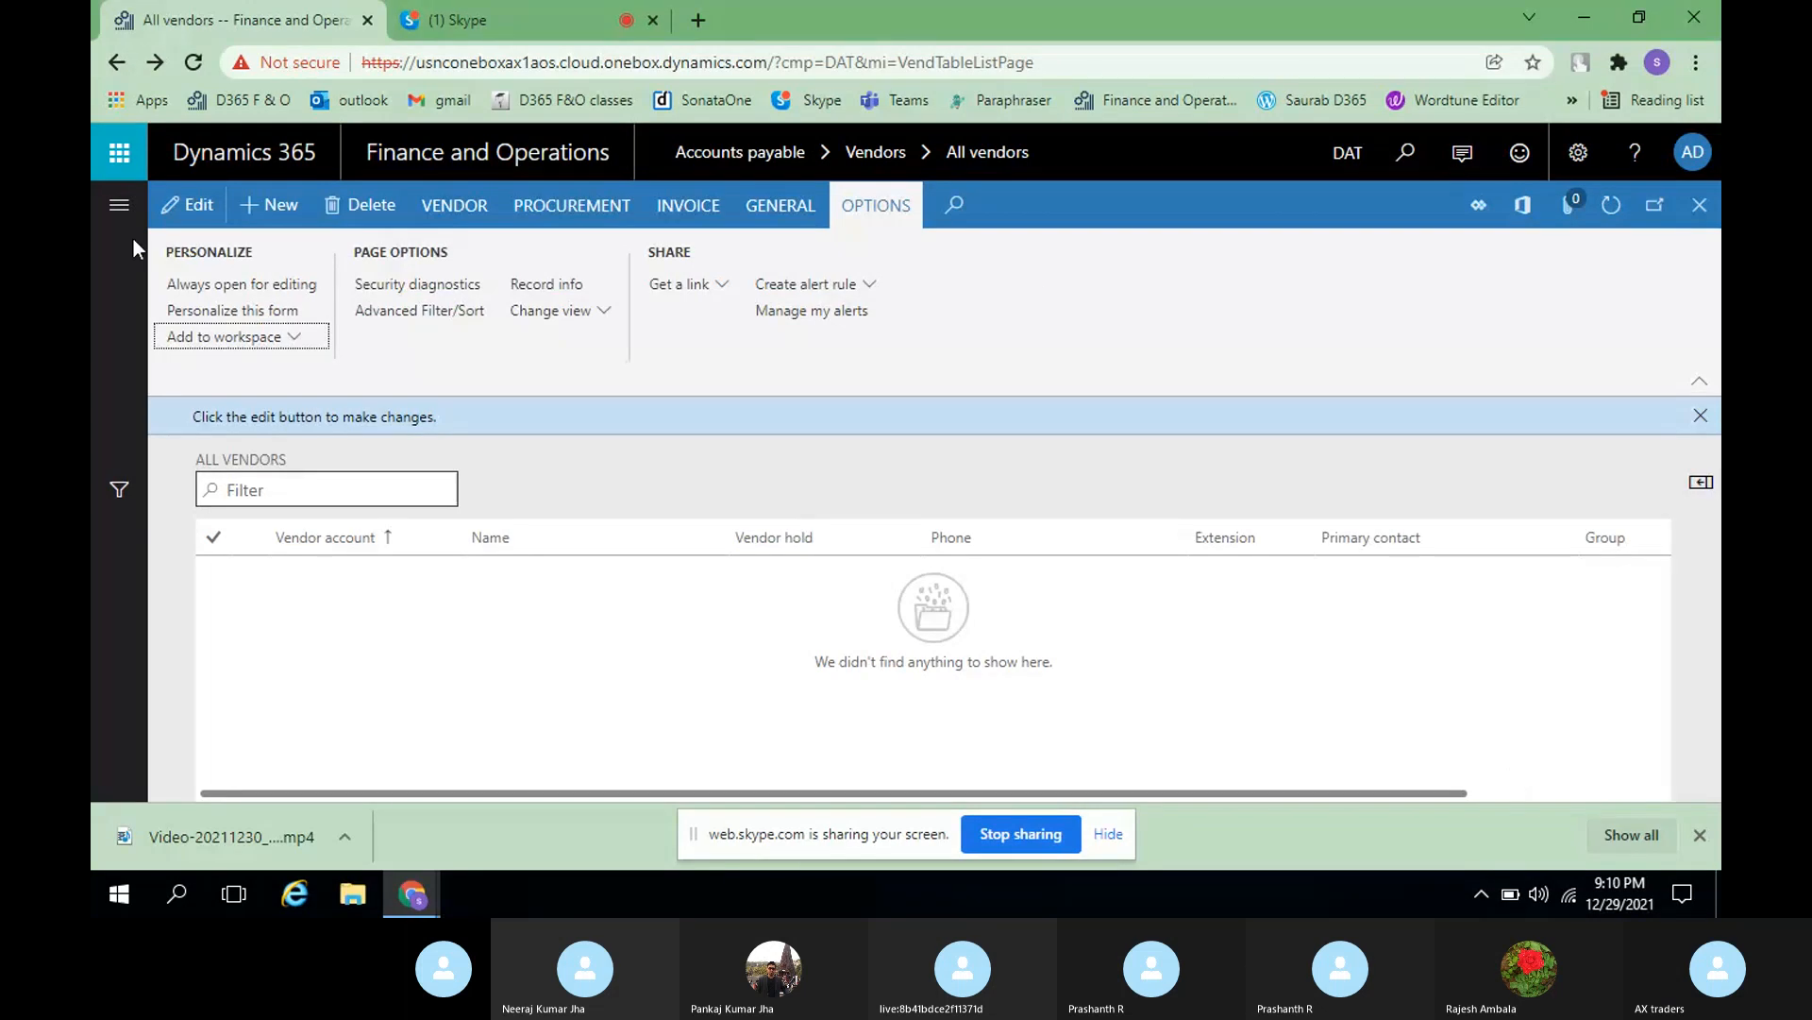
- Close the All vendors page and review the dashboard's workspace tiles down to Invoice Validation and My Workspace 3
left_click(1700, 205)
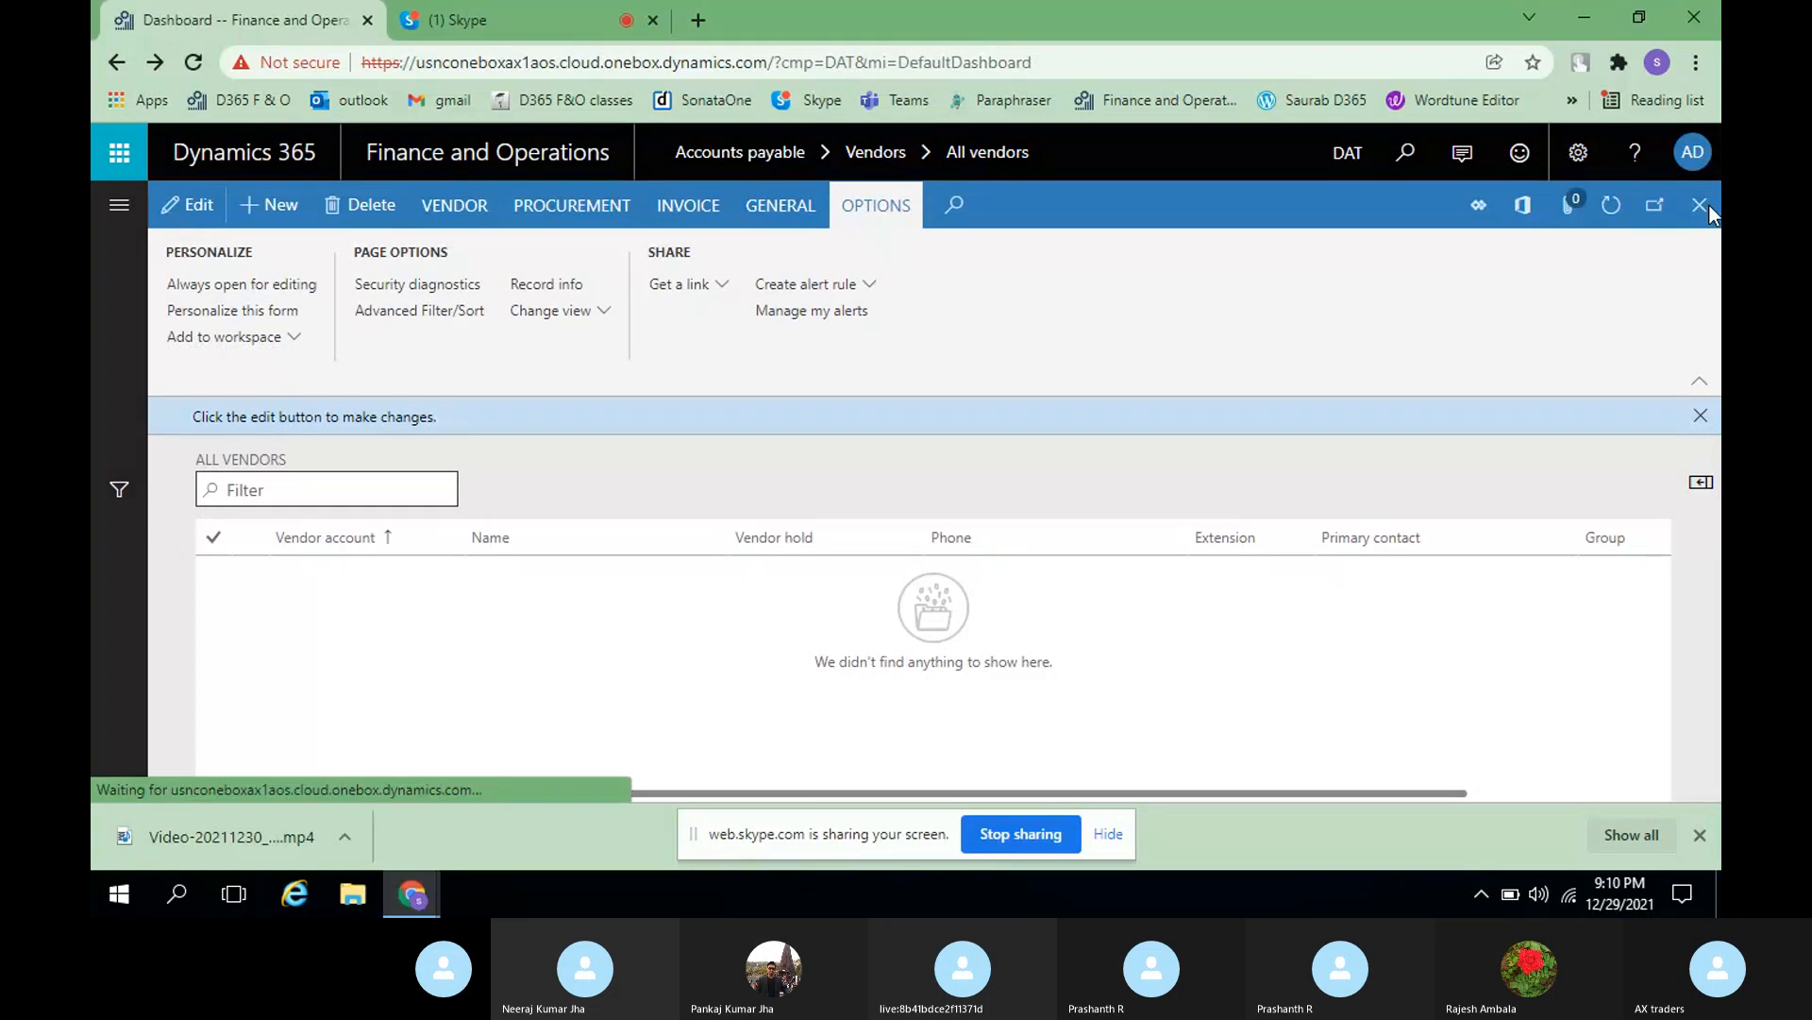
scroll(1566, 522, "down", 10)
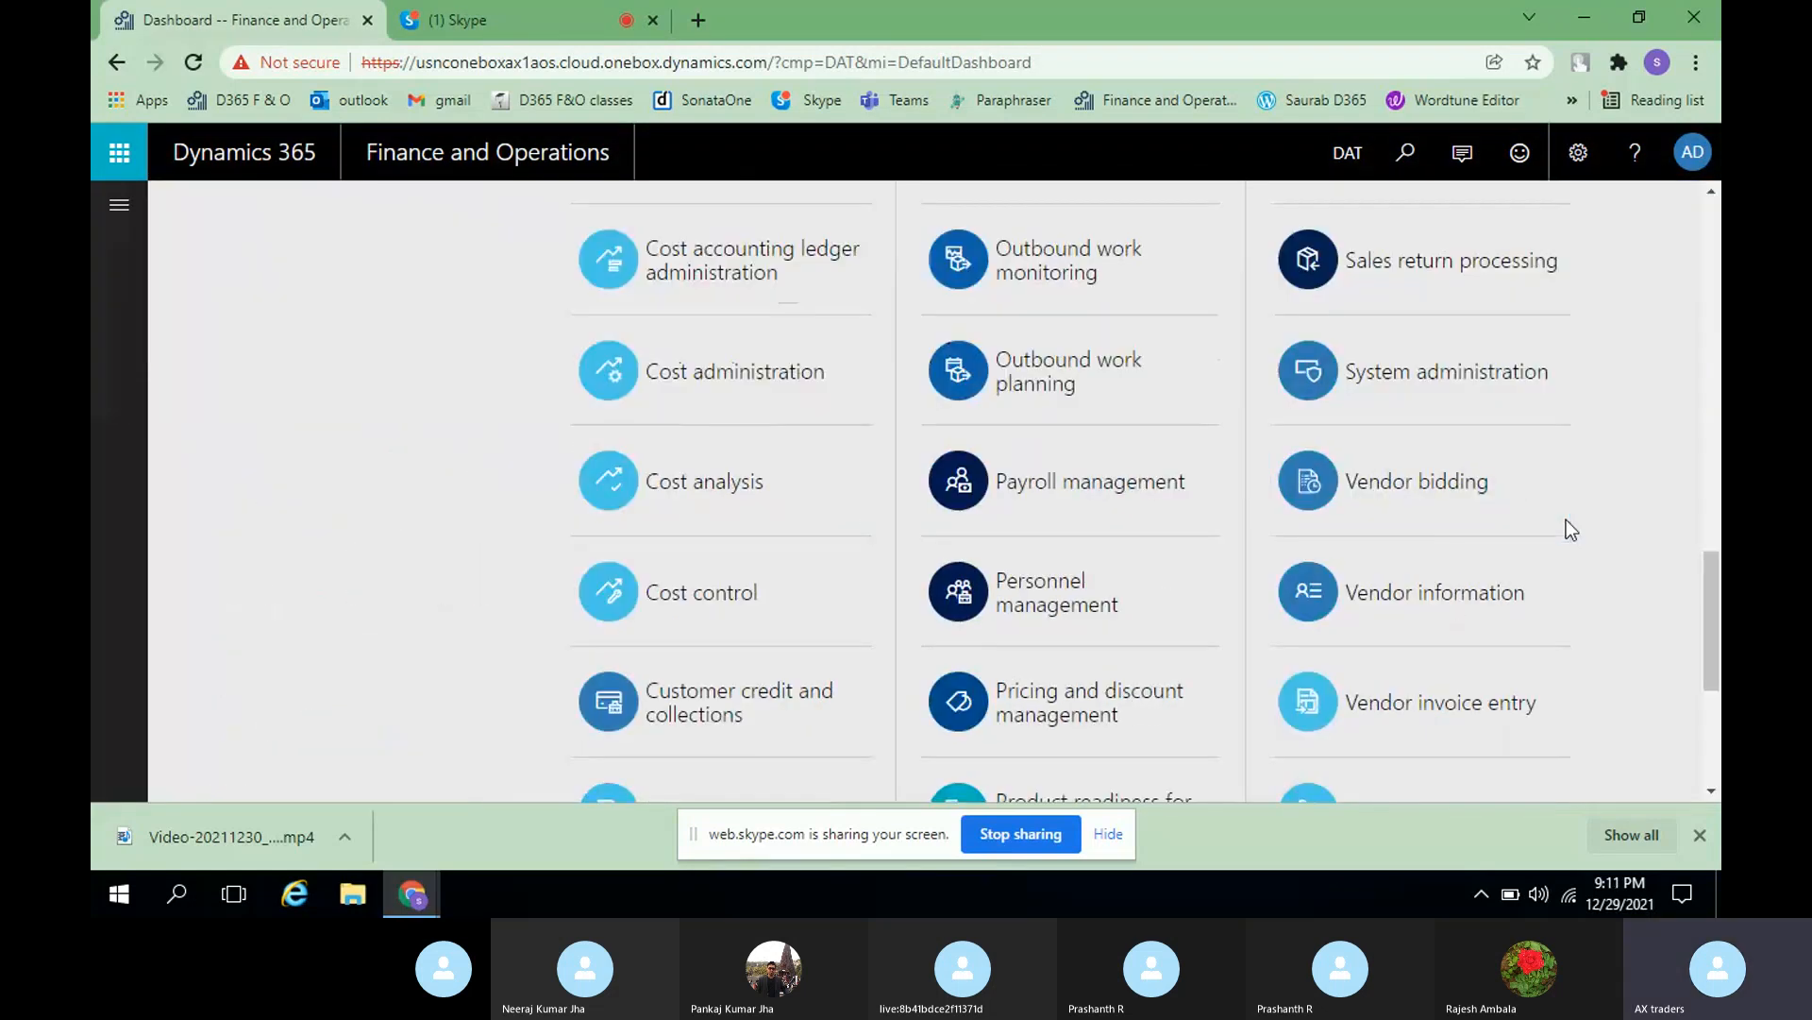
scroll(1566, 529, "down", 4)
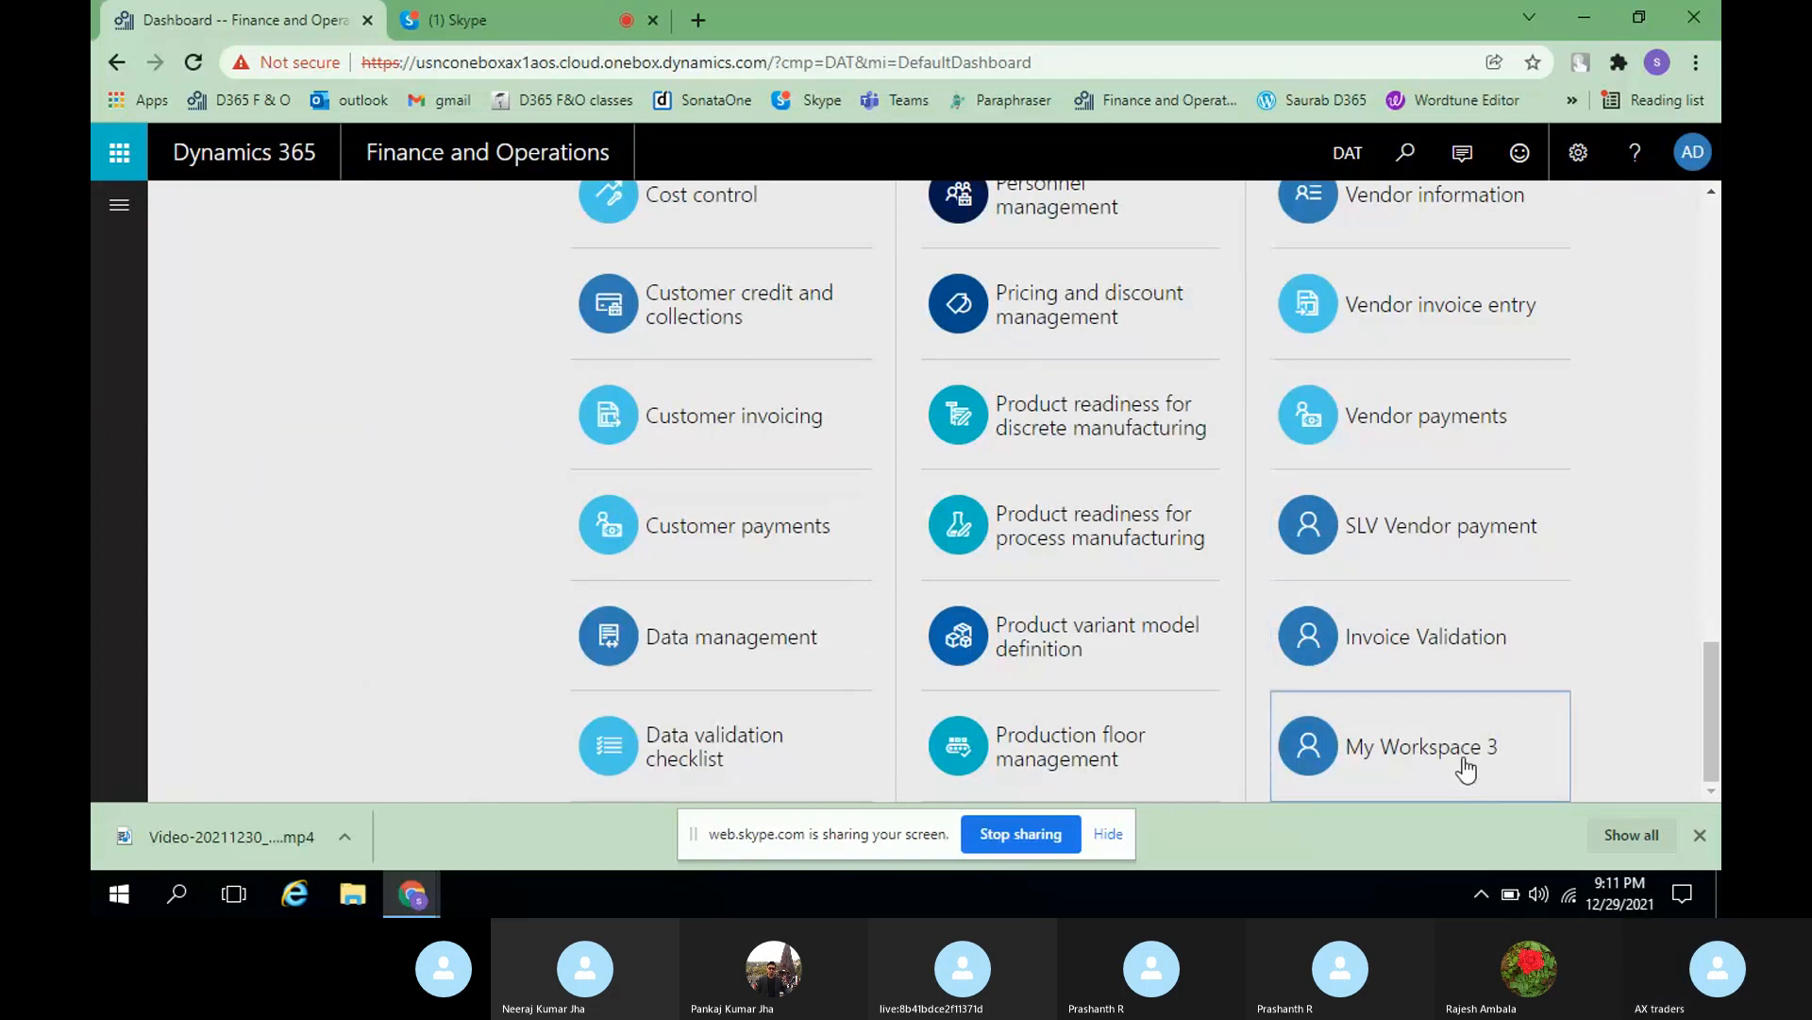
scroll(1493, 732, "up", 15)
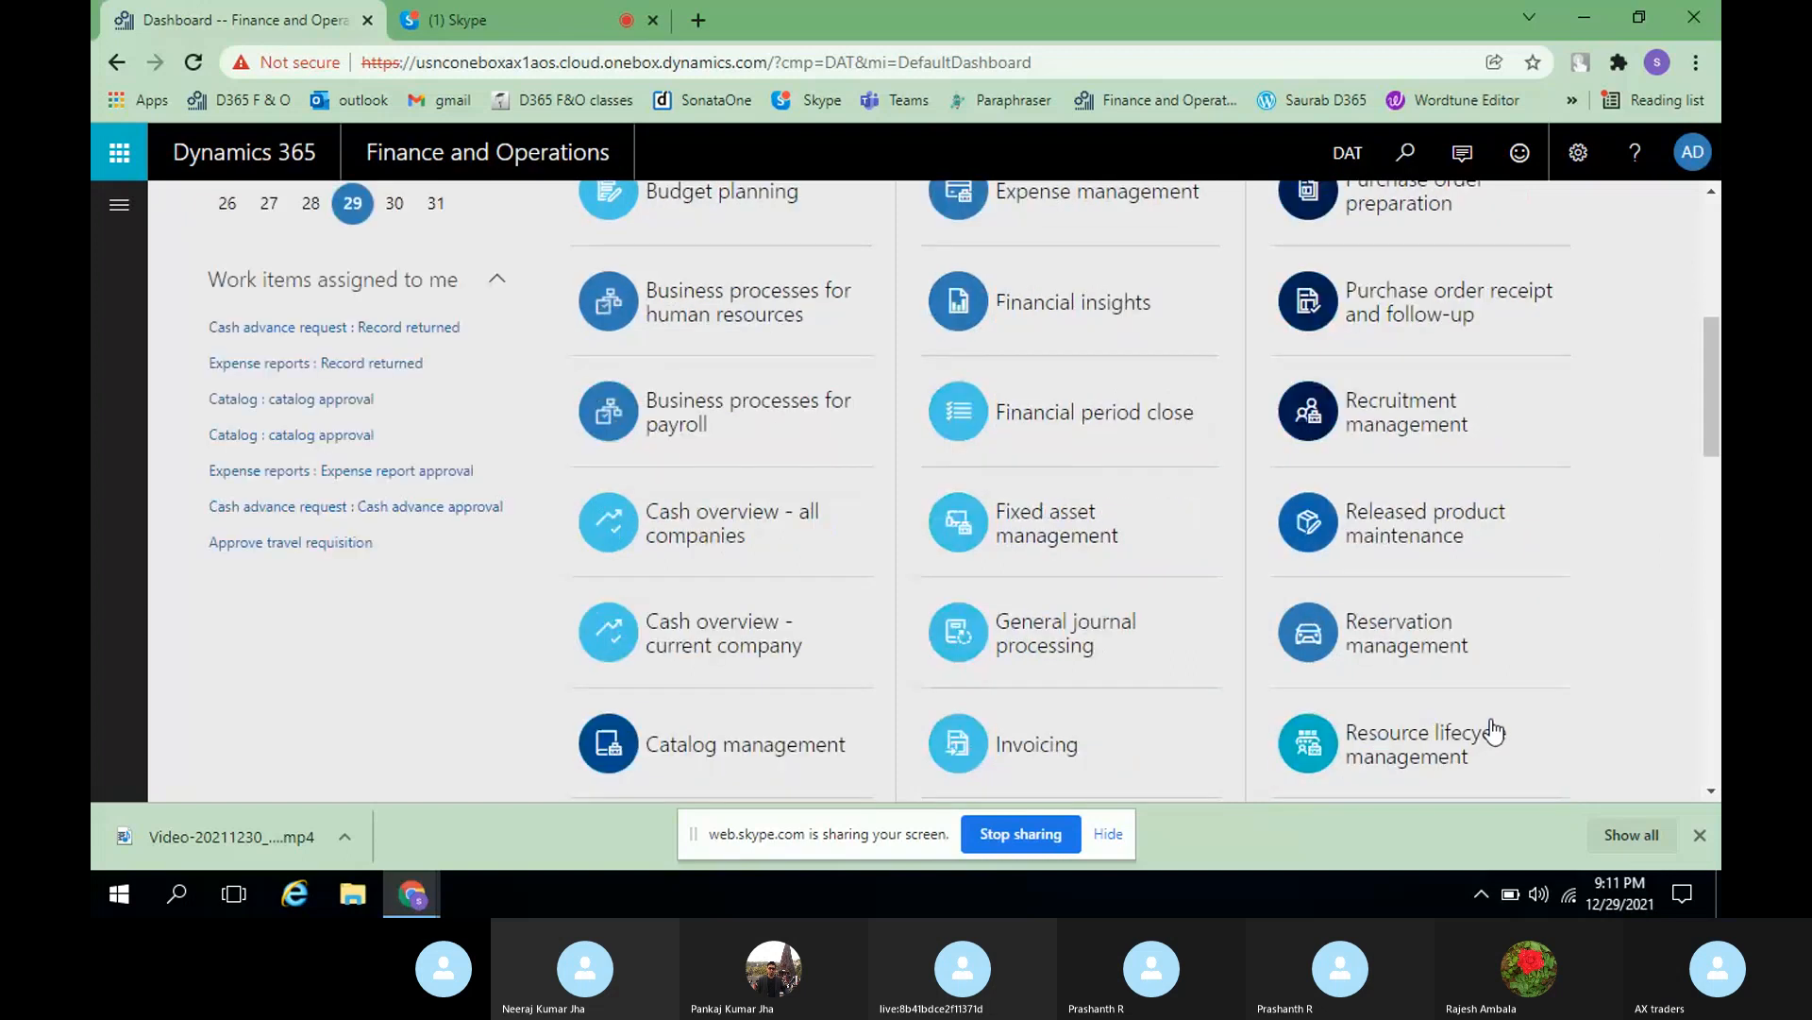
scroll(1492, 732, "down", 4)
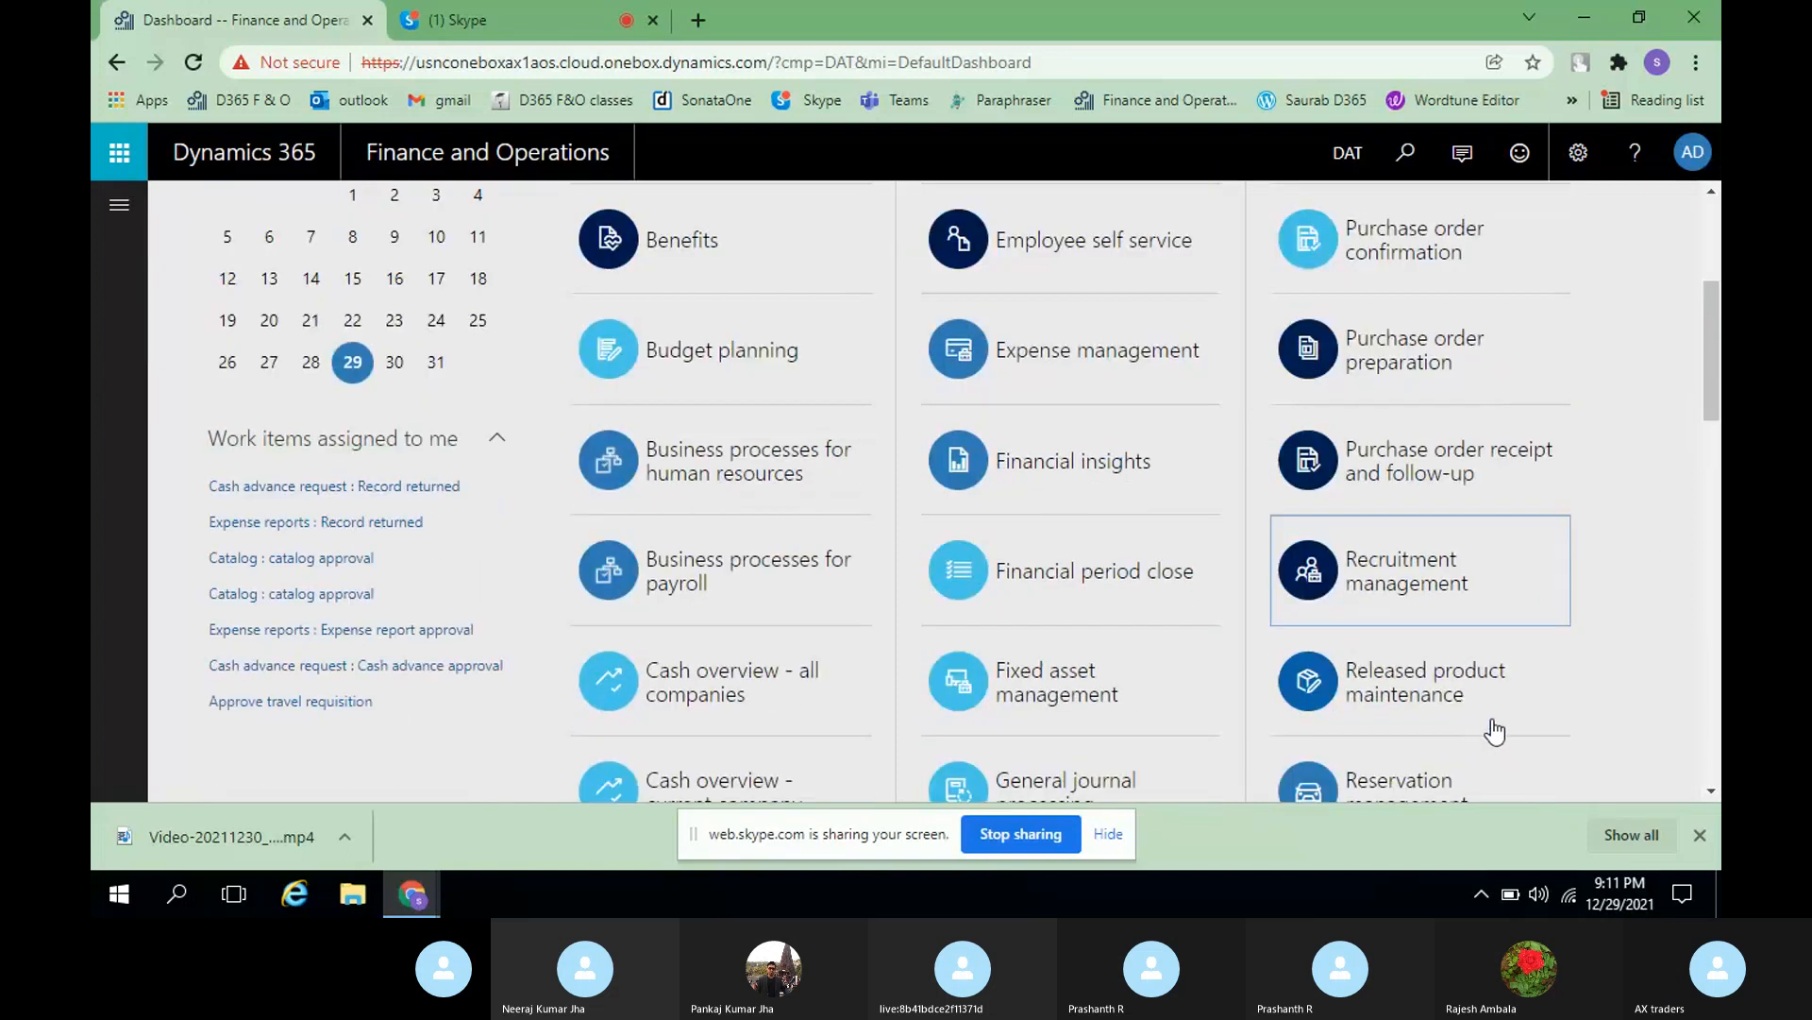
scroll(1493, 732, "up", 4)
scroll(1493, 732, "down", 8)
scroll(1494, 732, "down", 10)
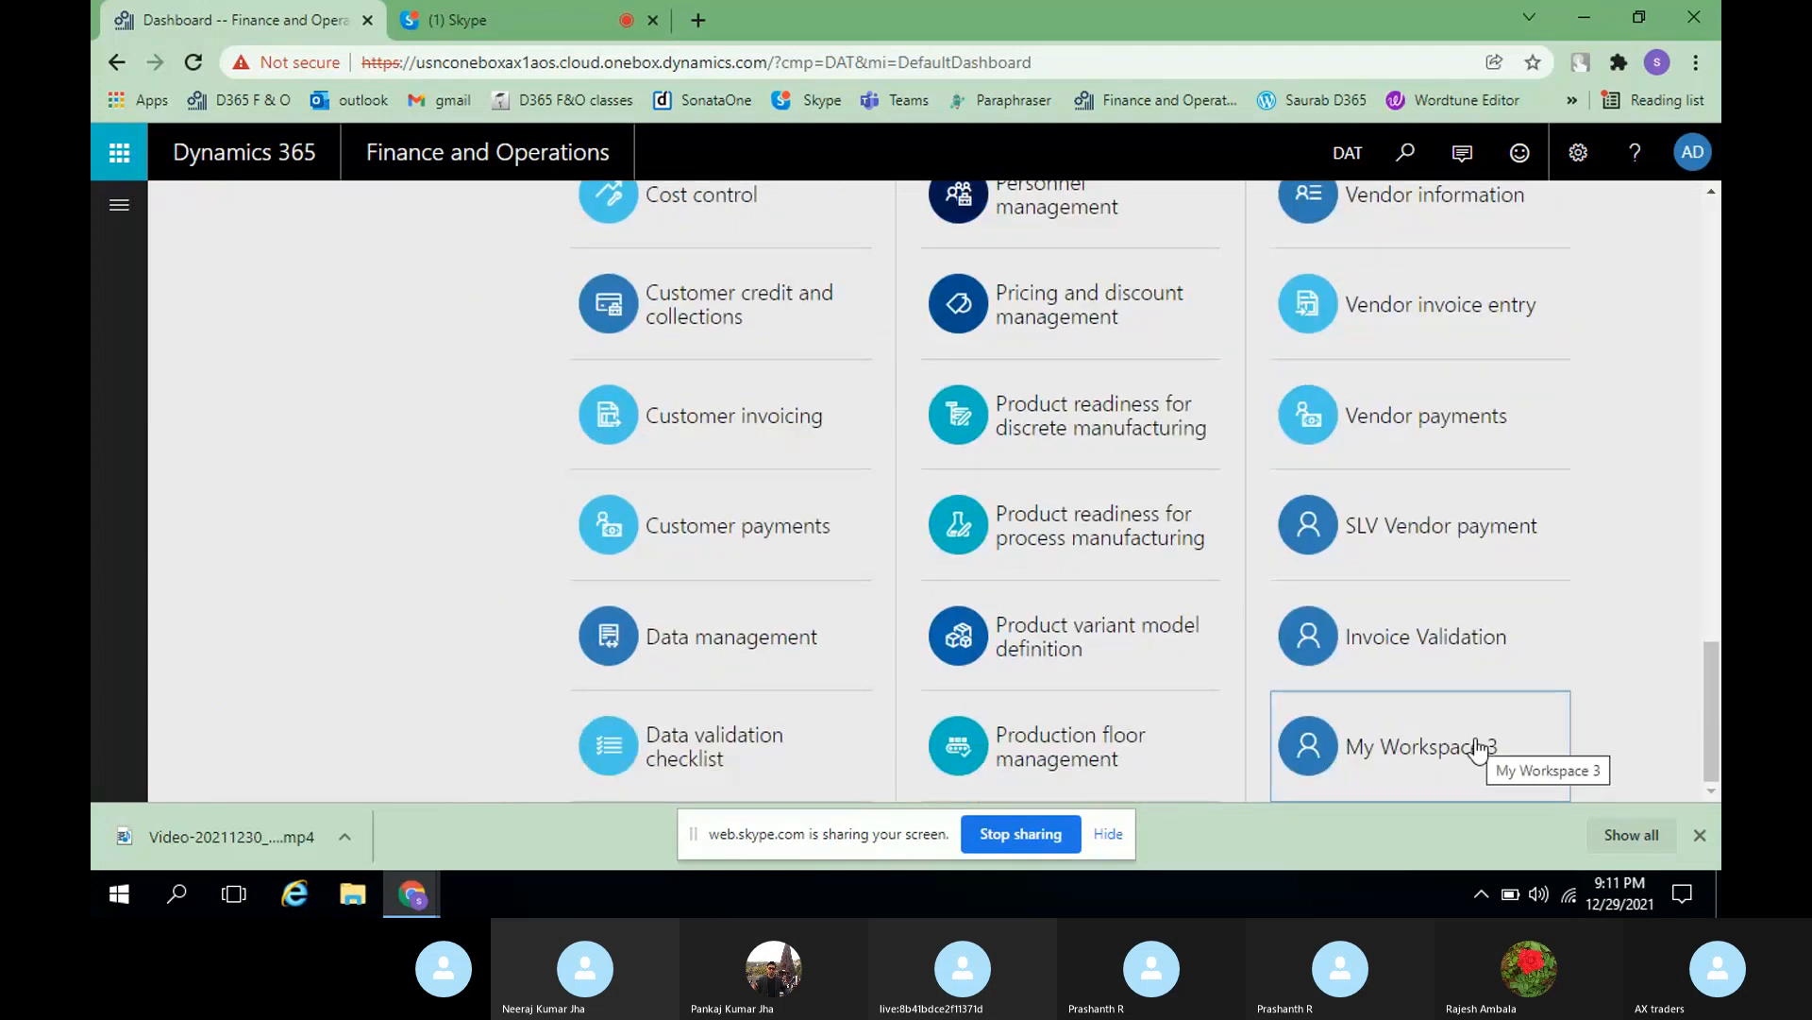
- View the workspaces behind the My Workspace 3 and Invoice Validation tiles, closing each one
left_click(1450, 744)
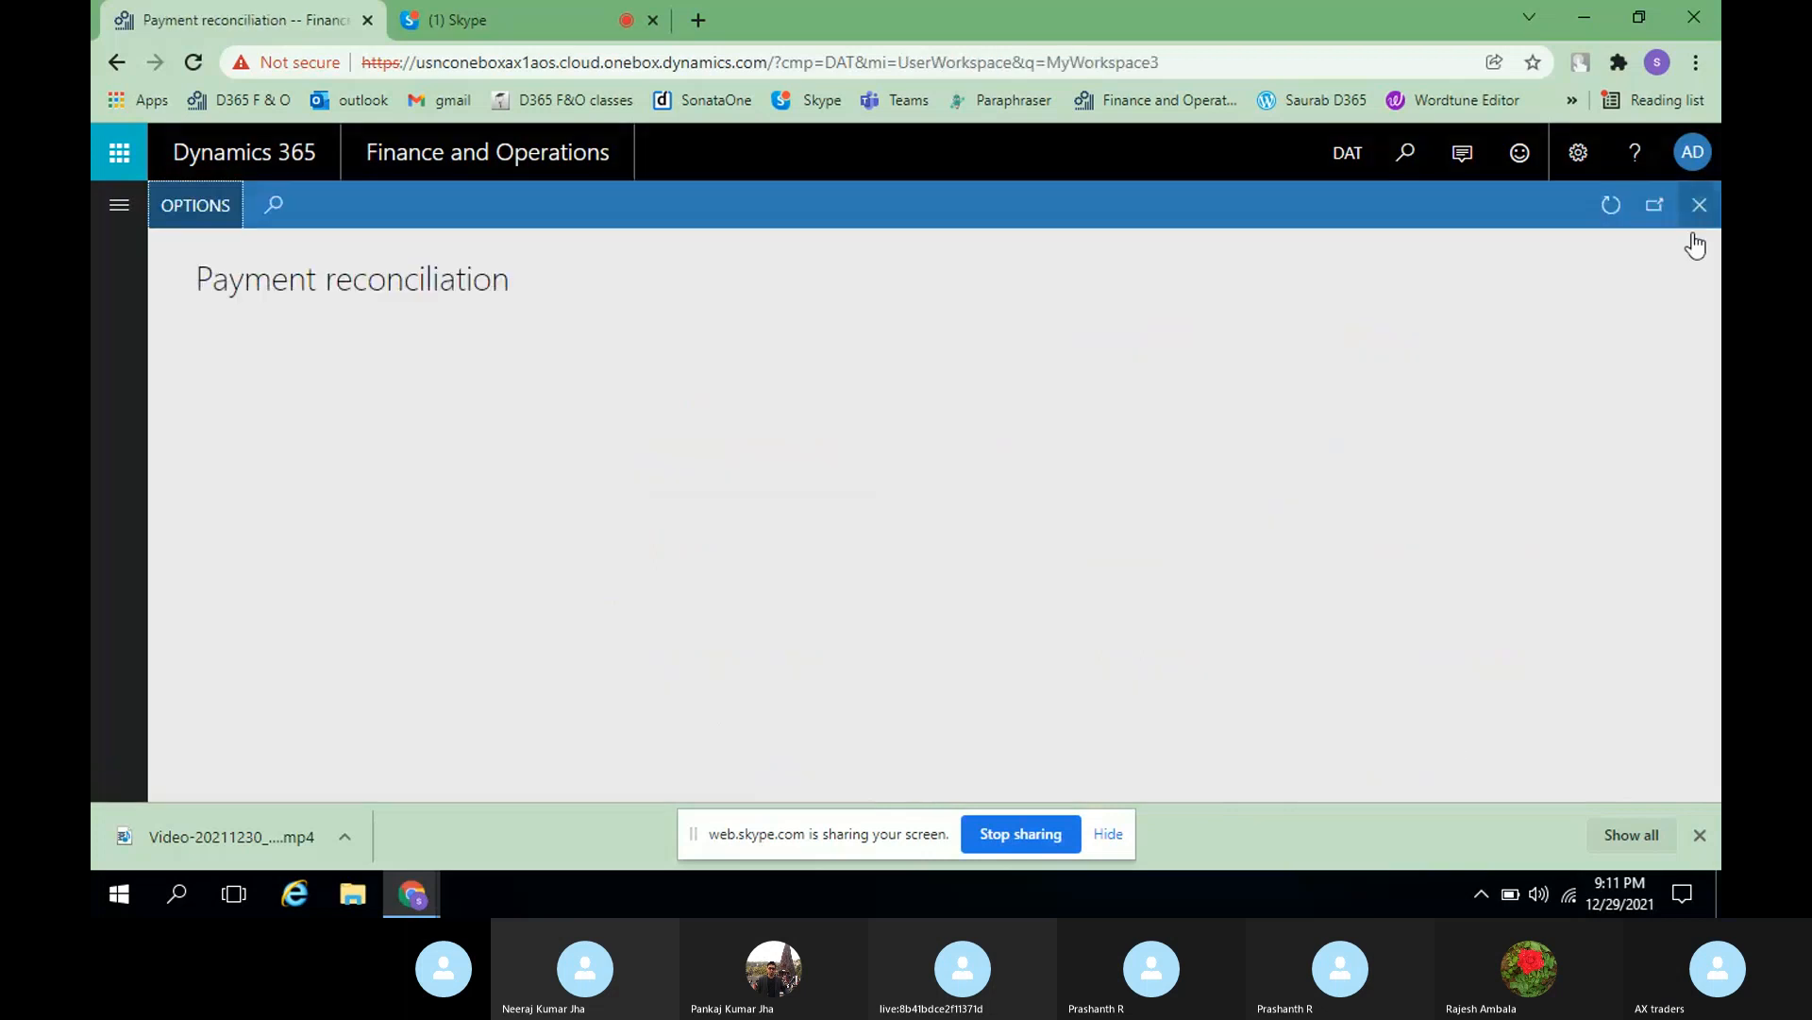
left_click(1699, 205)
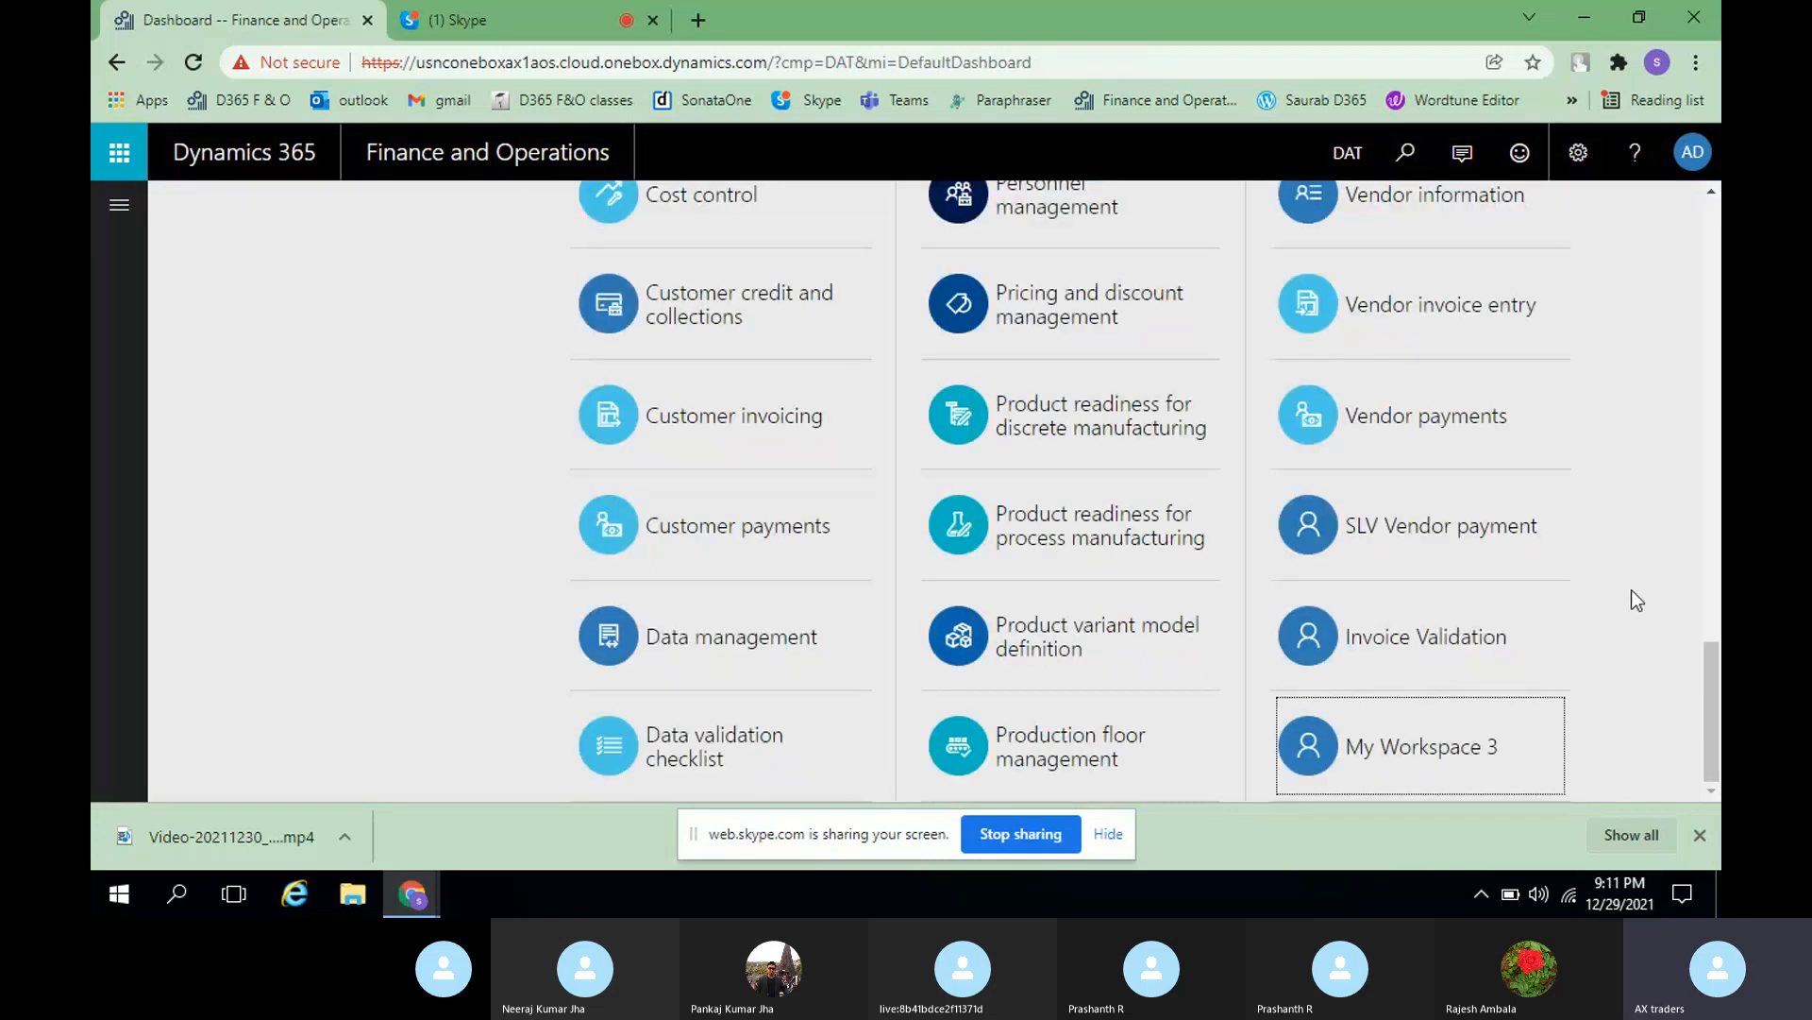
left_click(1482, 635)
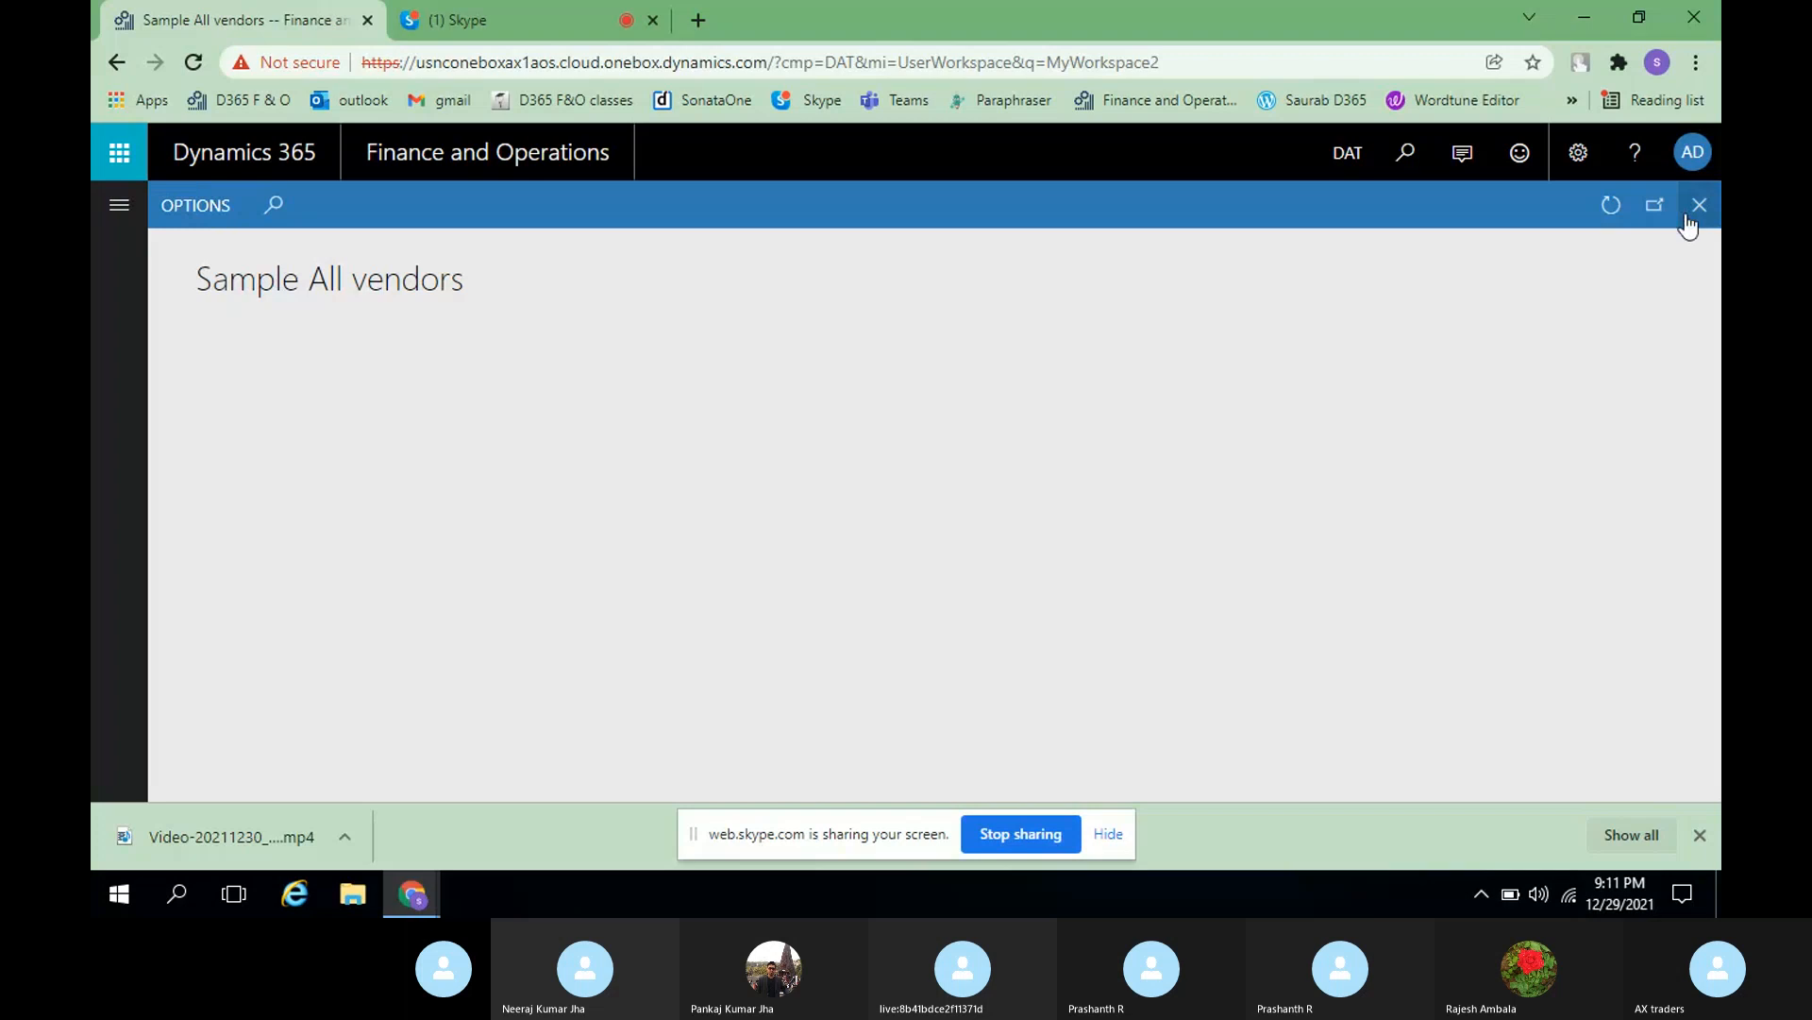
left_click(1697, 210)
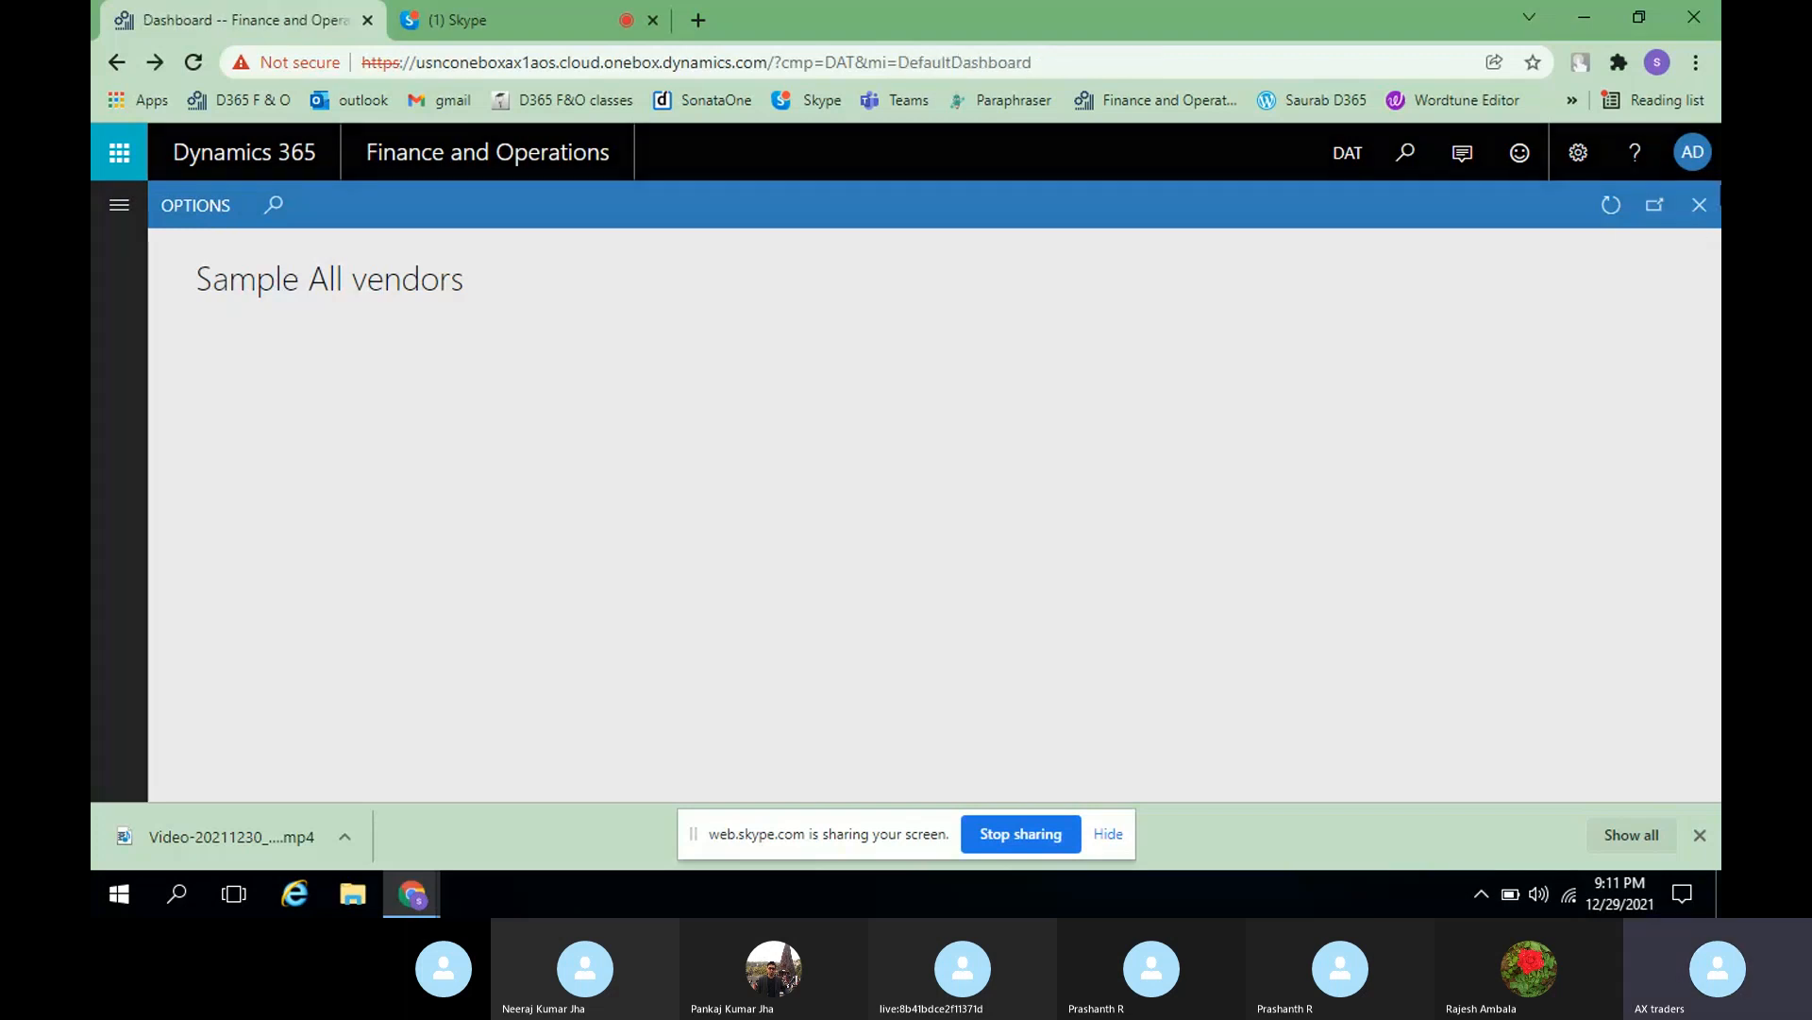
- Open the Invoice Validation tile's personalization, try to insert a field into the form, and close the tools
right_click(1378, 626)
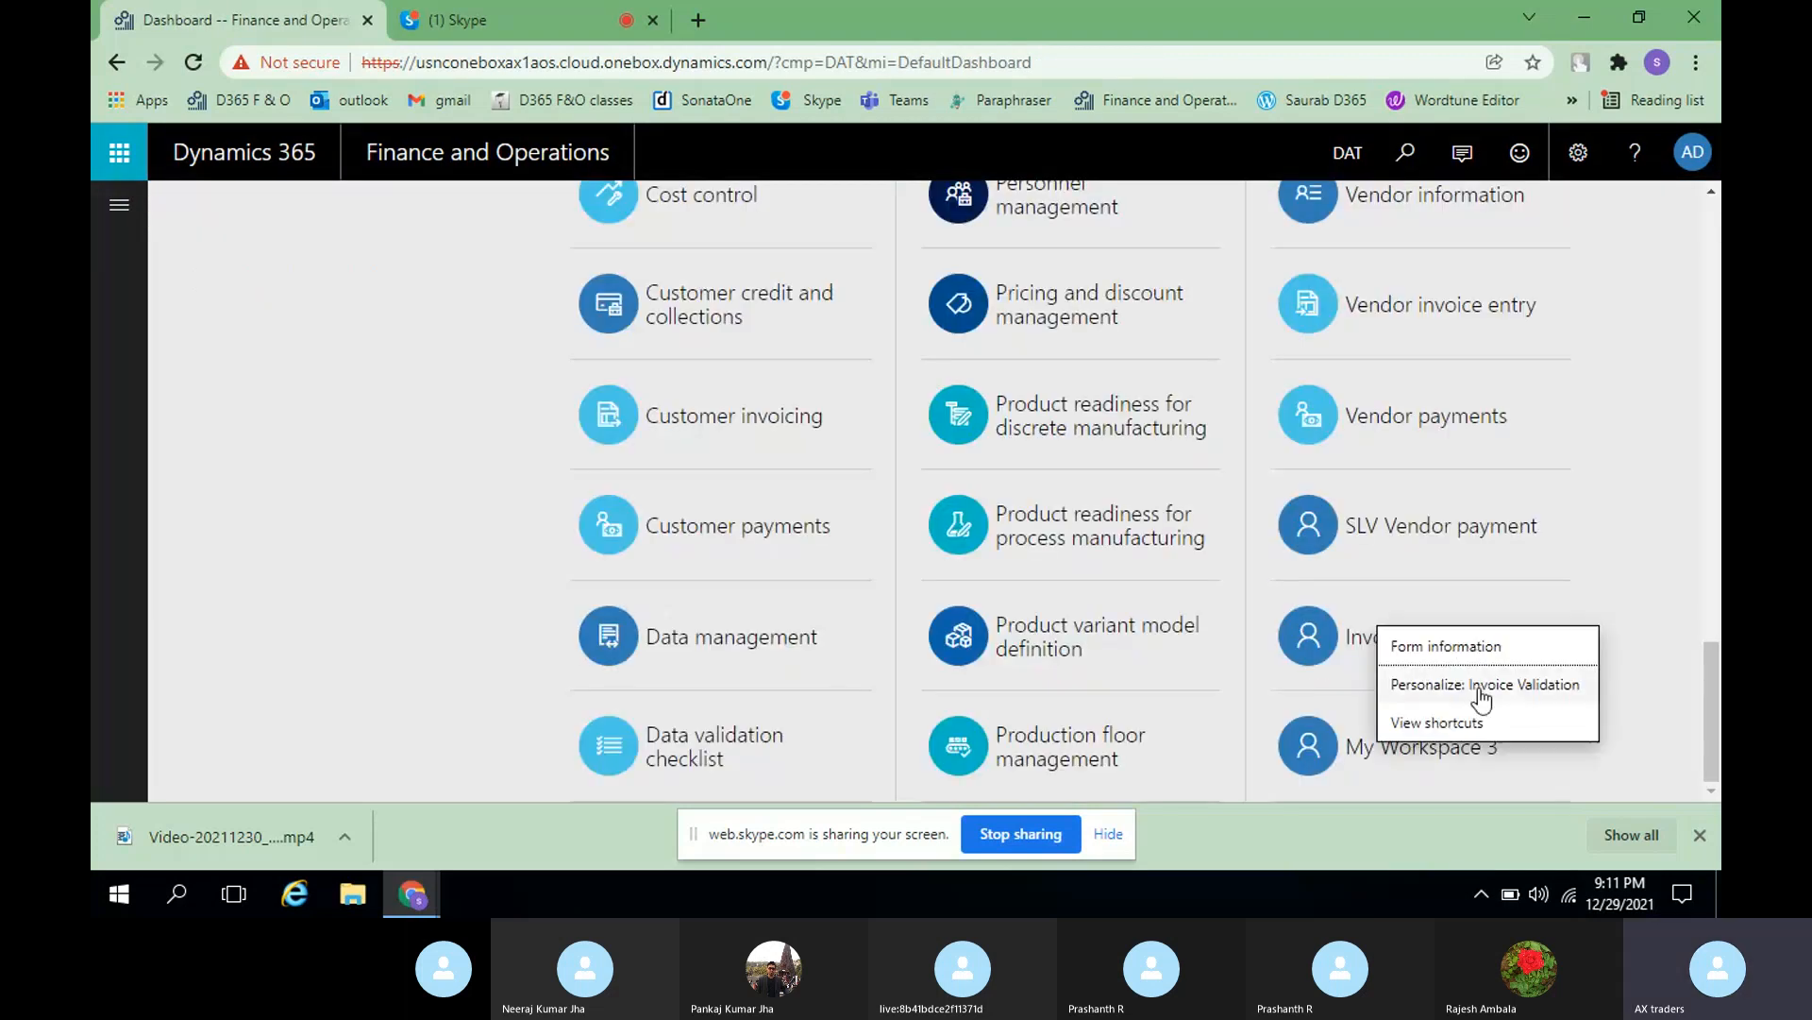
left_click(1480, 689)
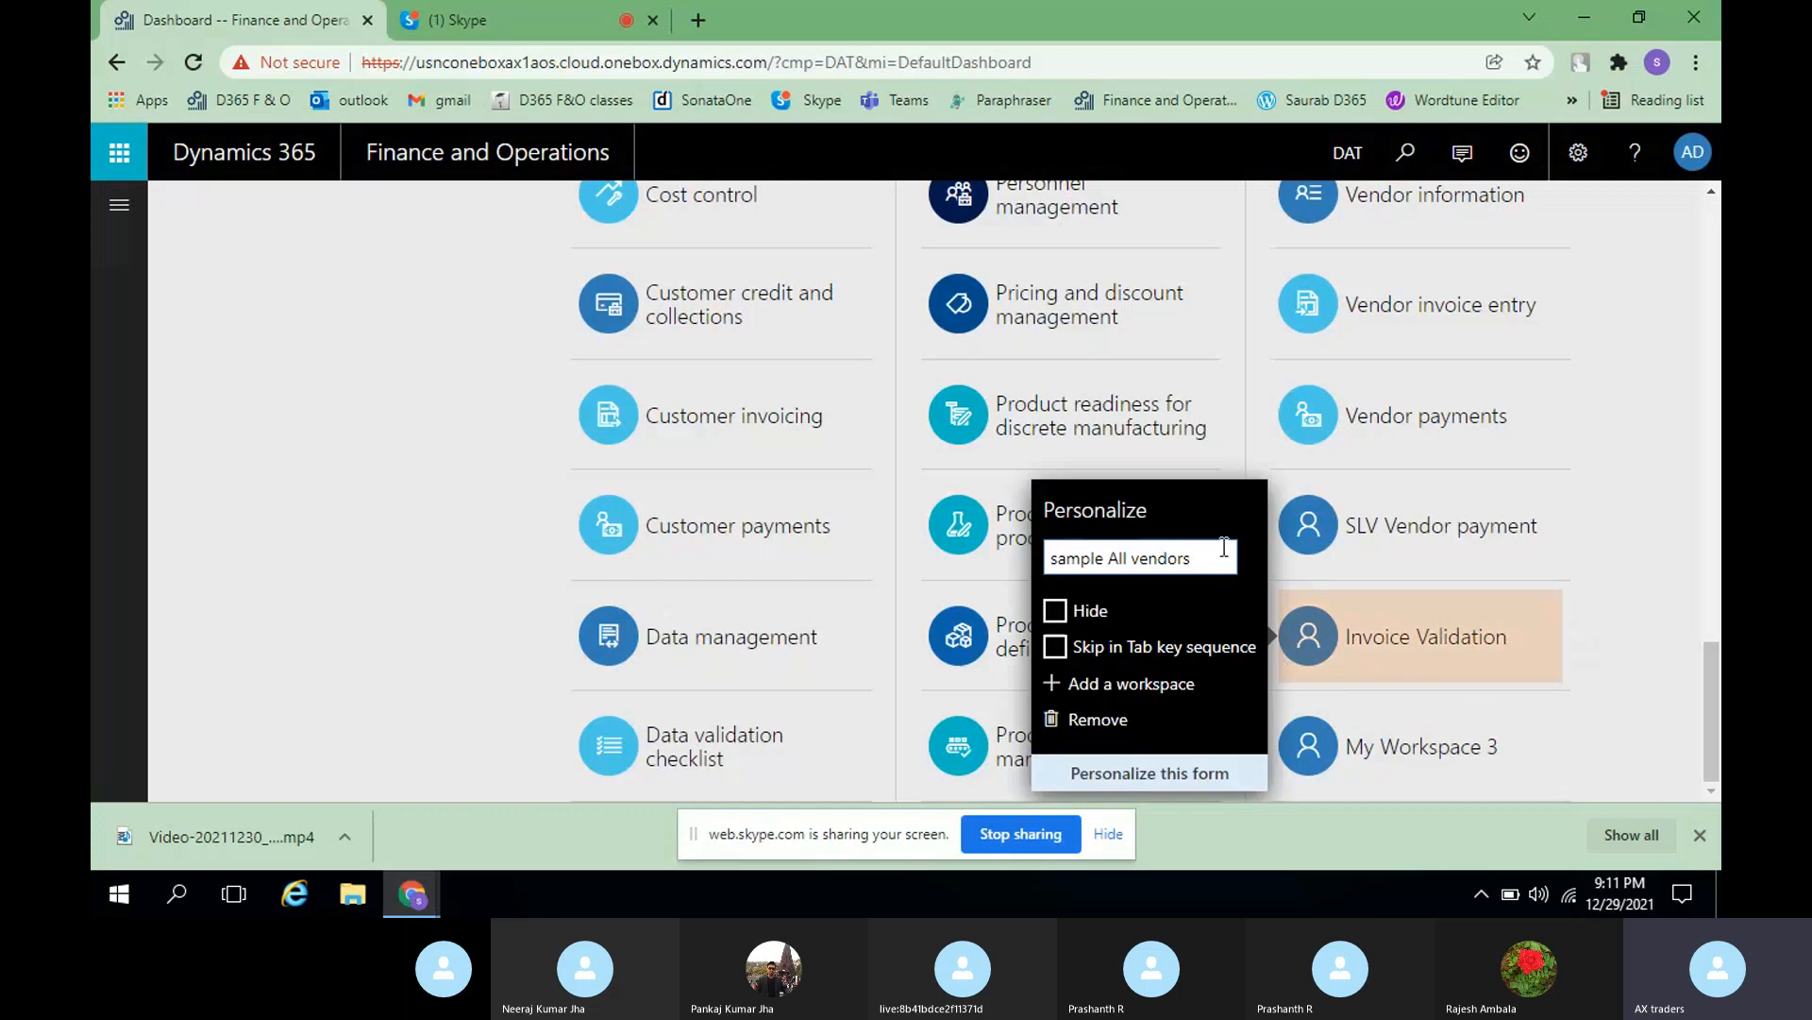
left_click(1099, 770)
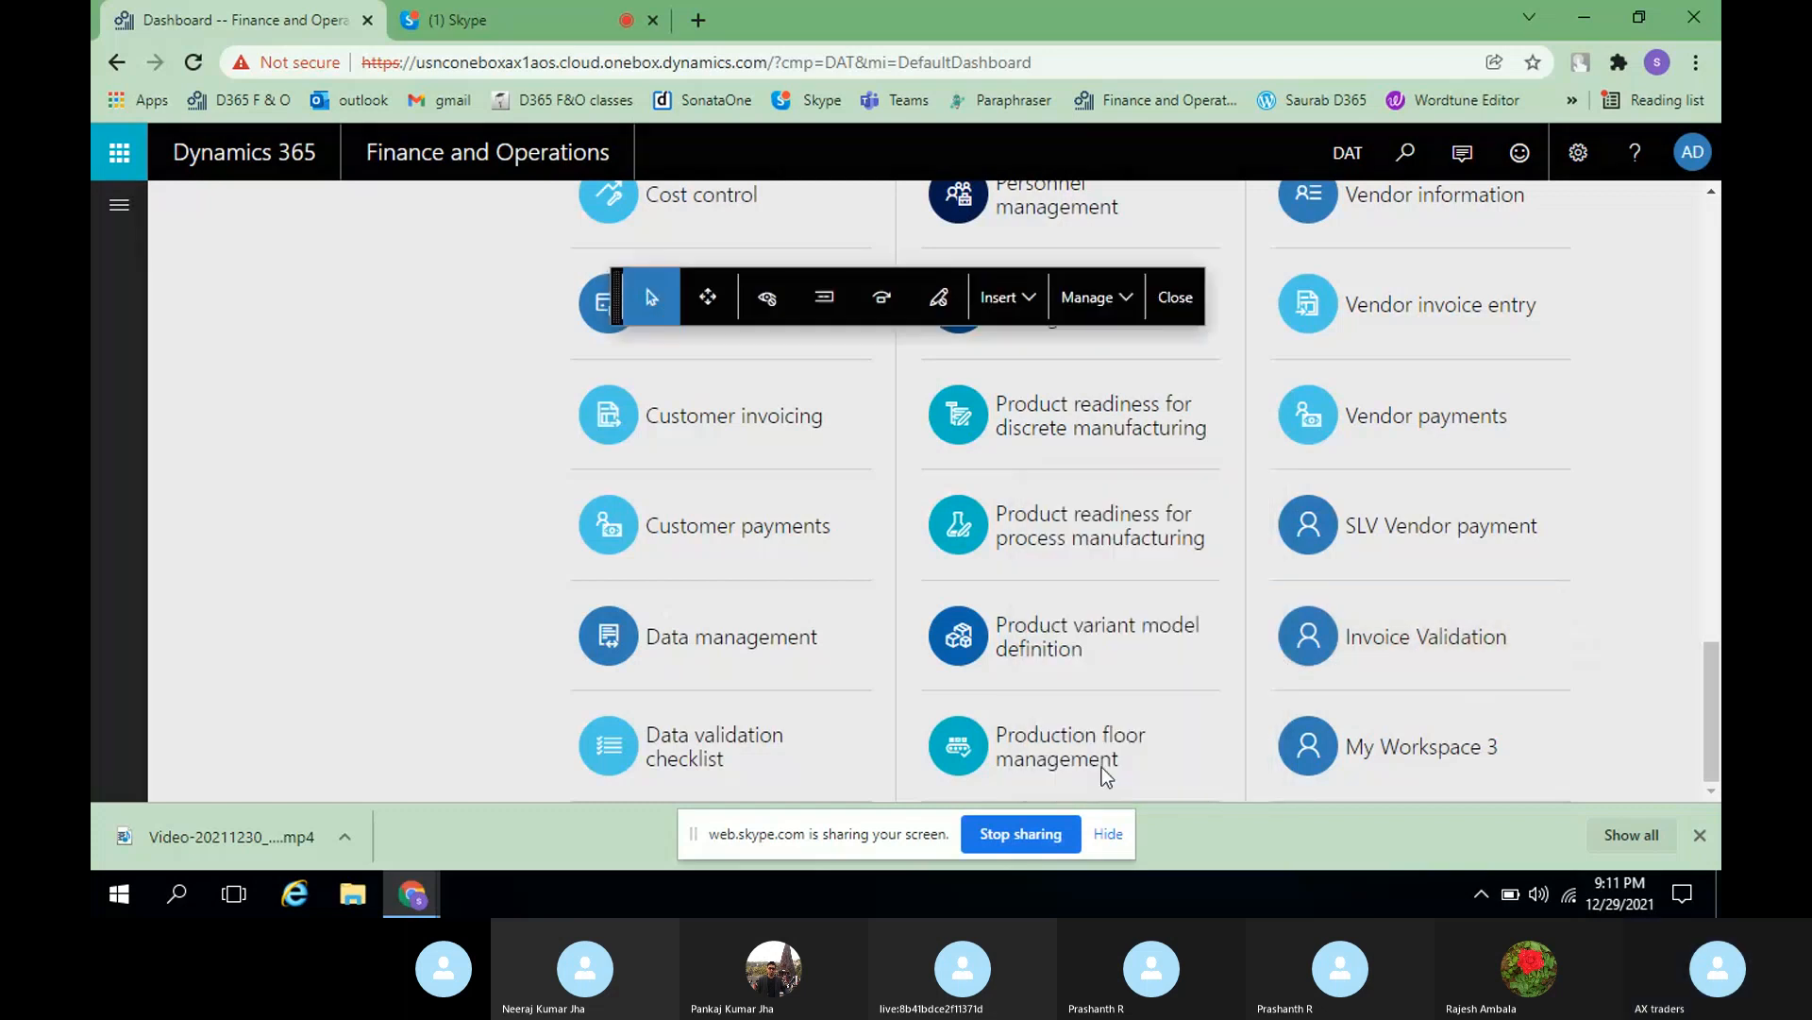
left_click(1009, 298)
left_click(1016, 347)
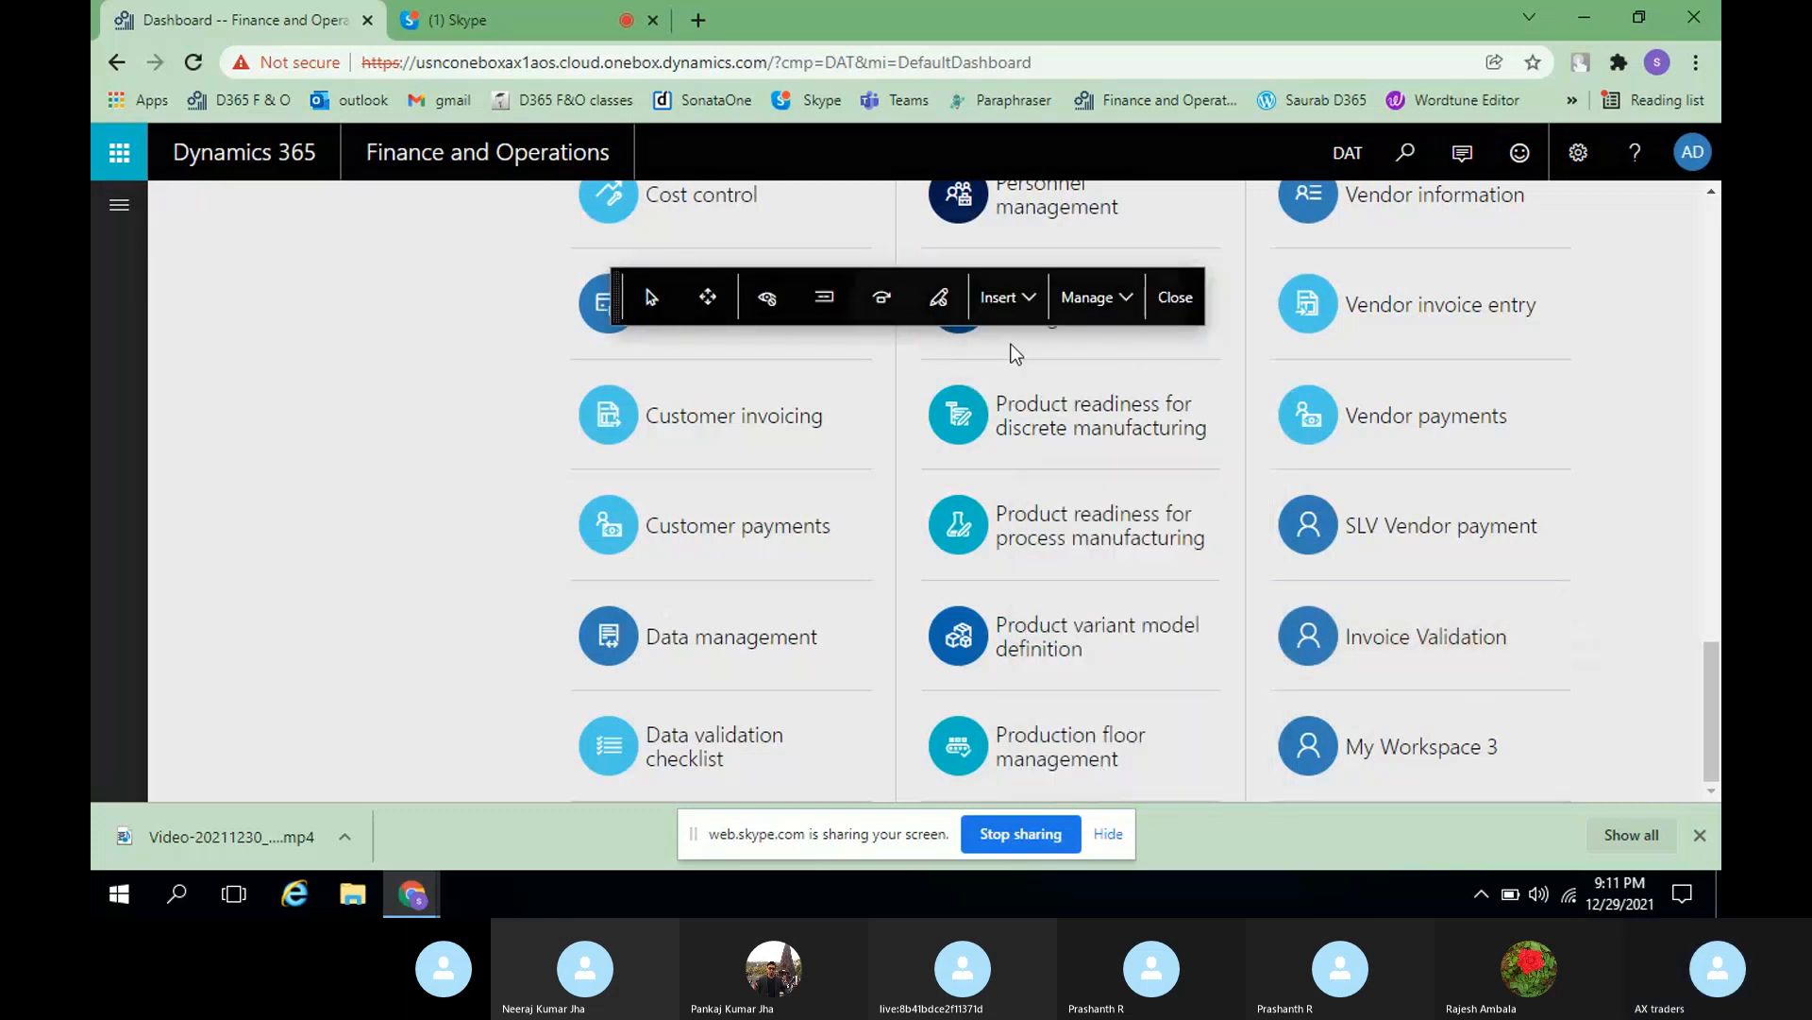
left_click(1172, 300)
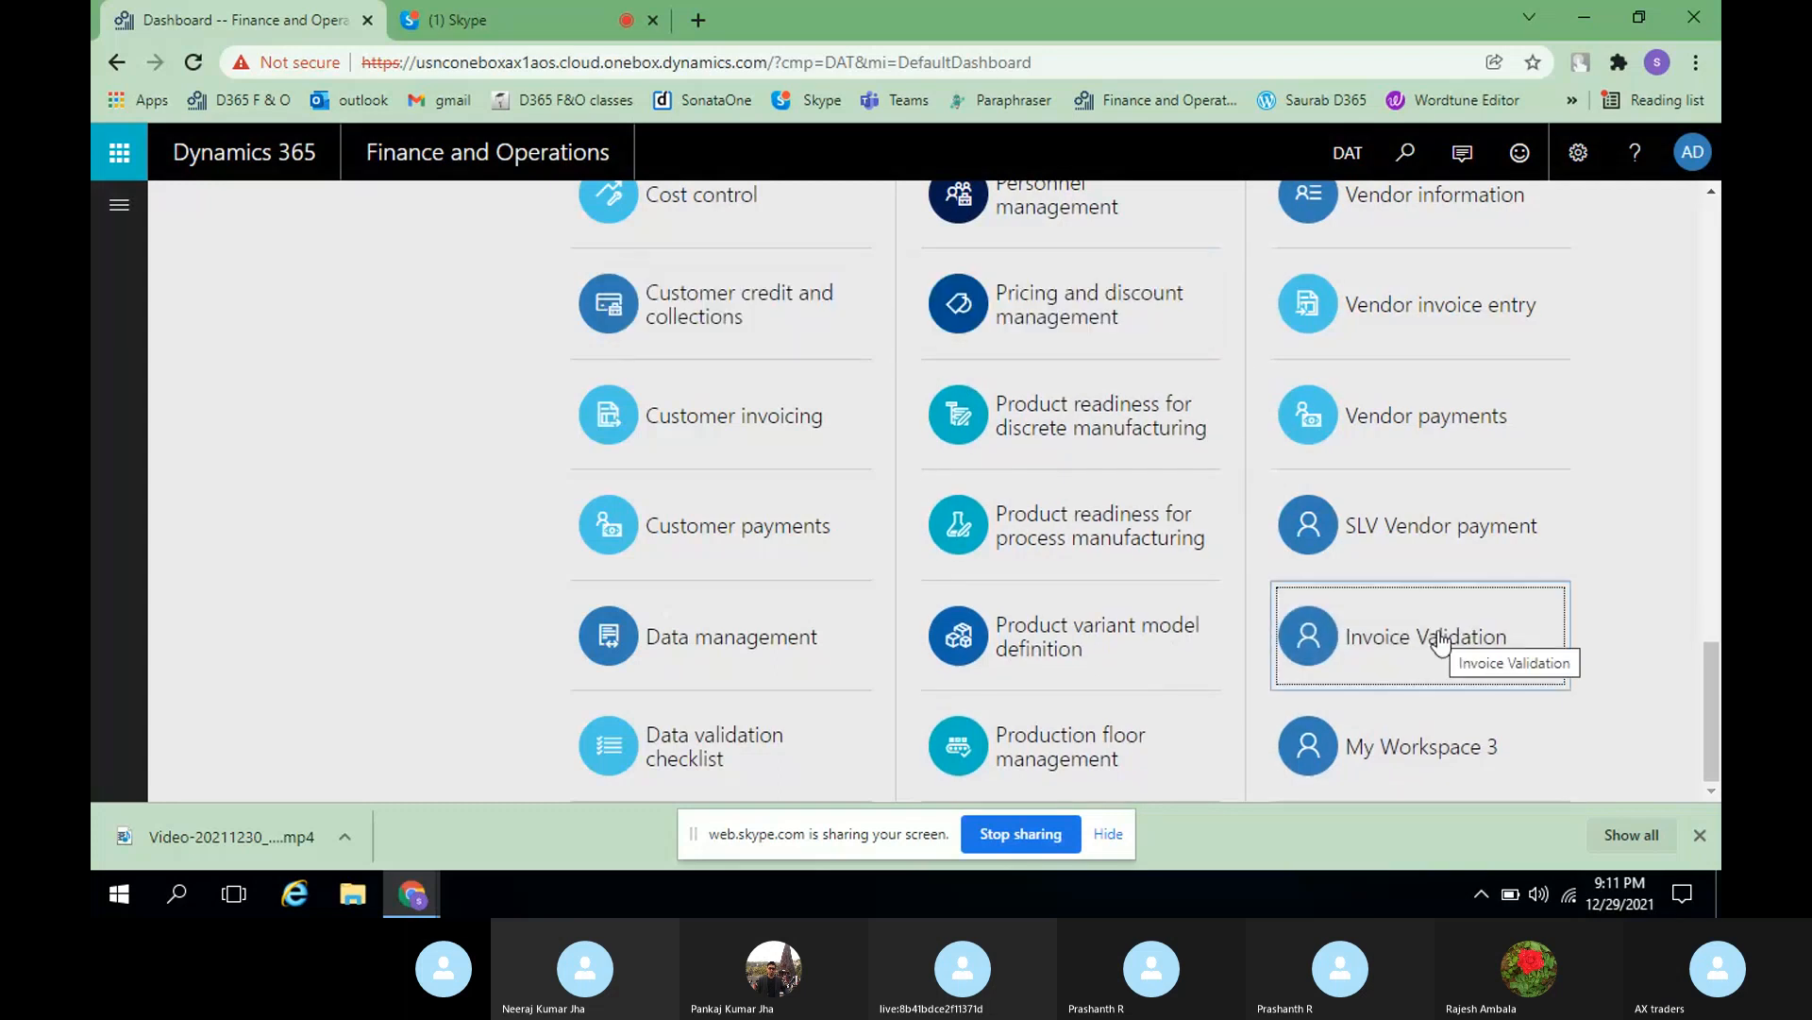
- Reopen the form personalization tools from the Invoice Validation tile and examine their Insert and Manage options
right_click(1442, 642)
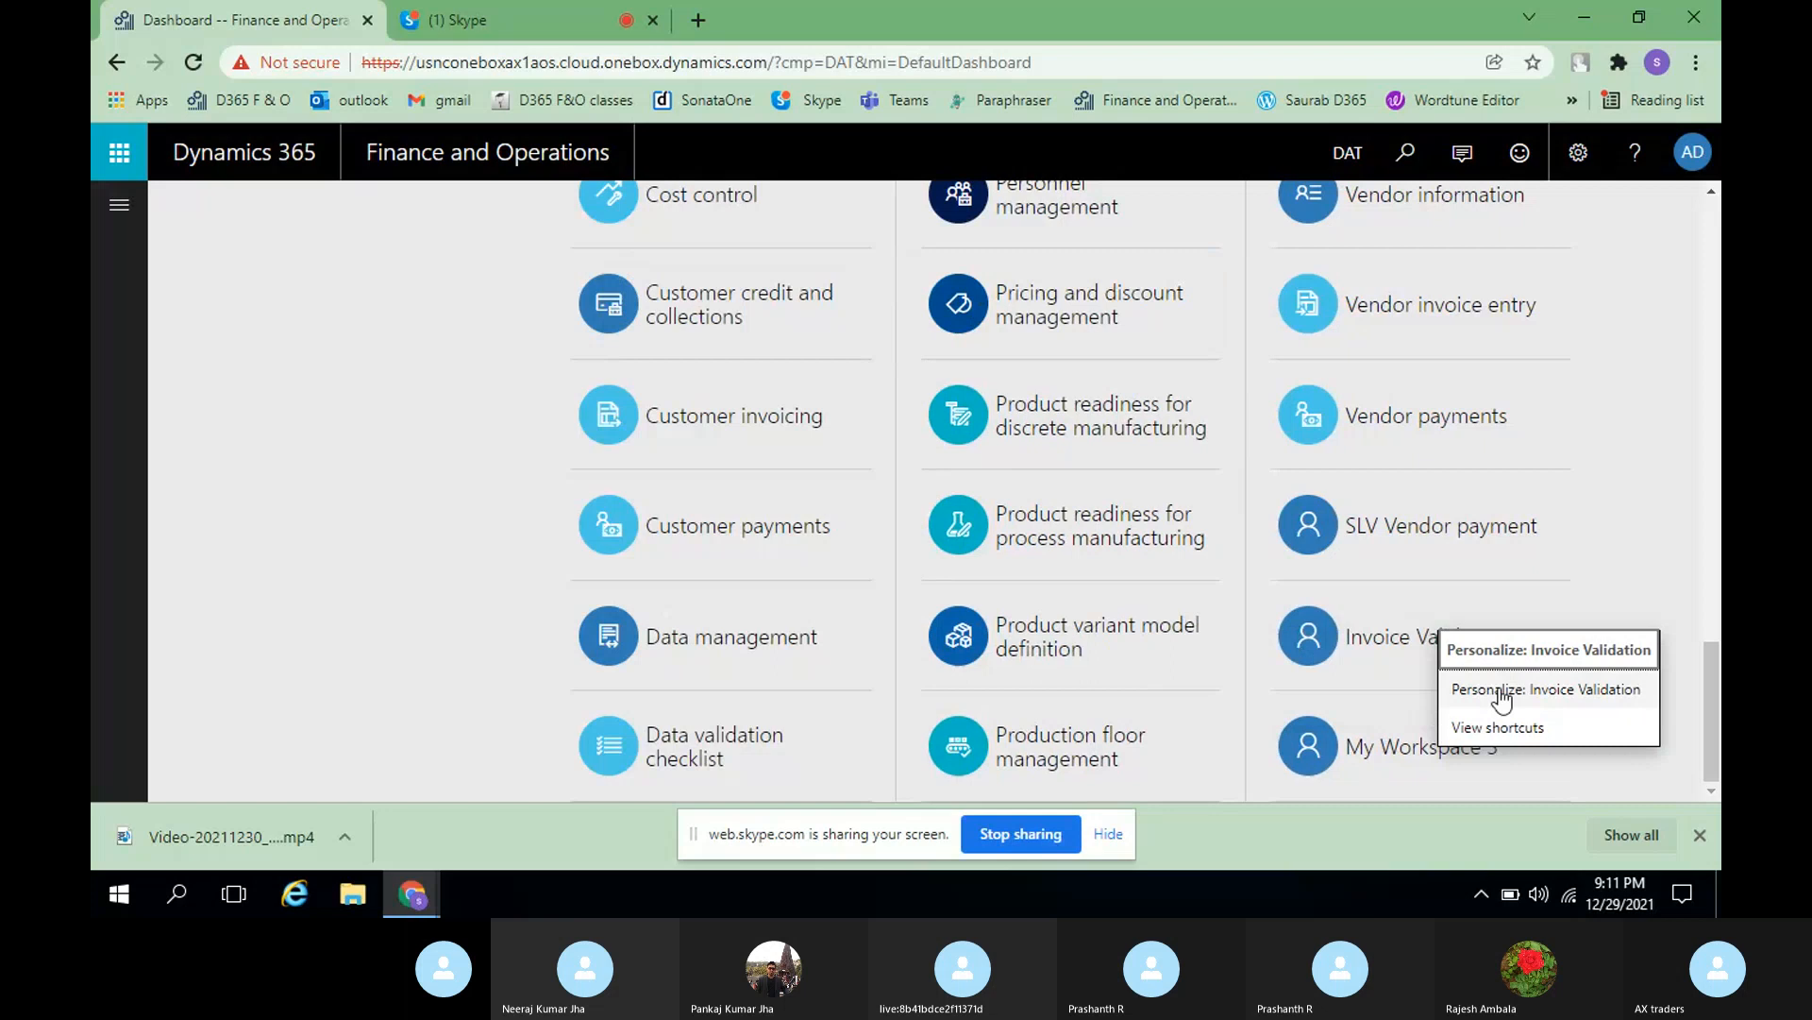
left_click(1502, 690)
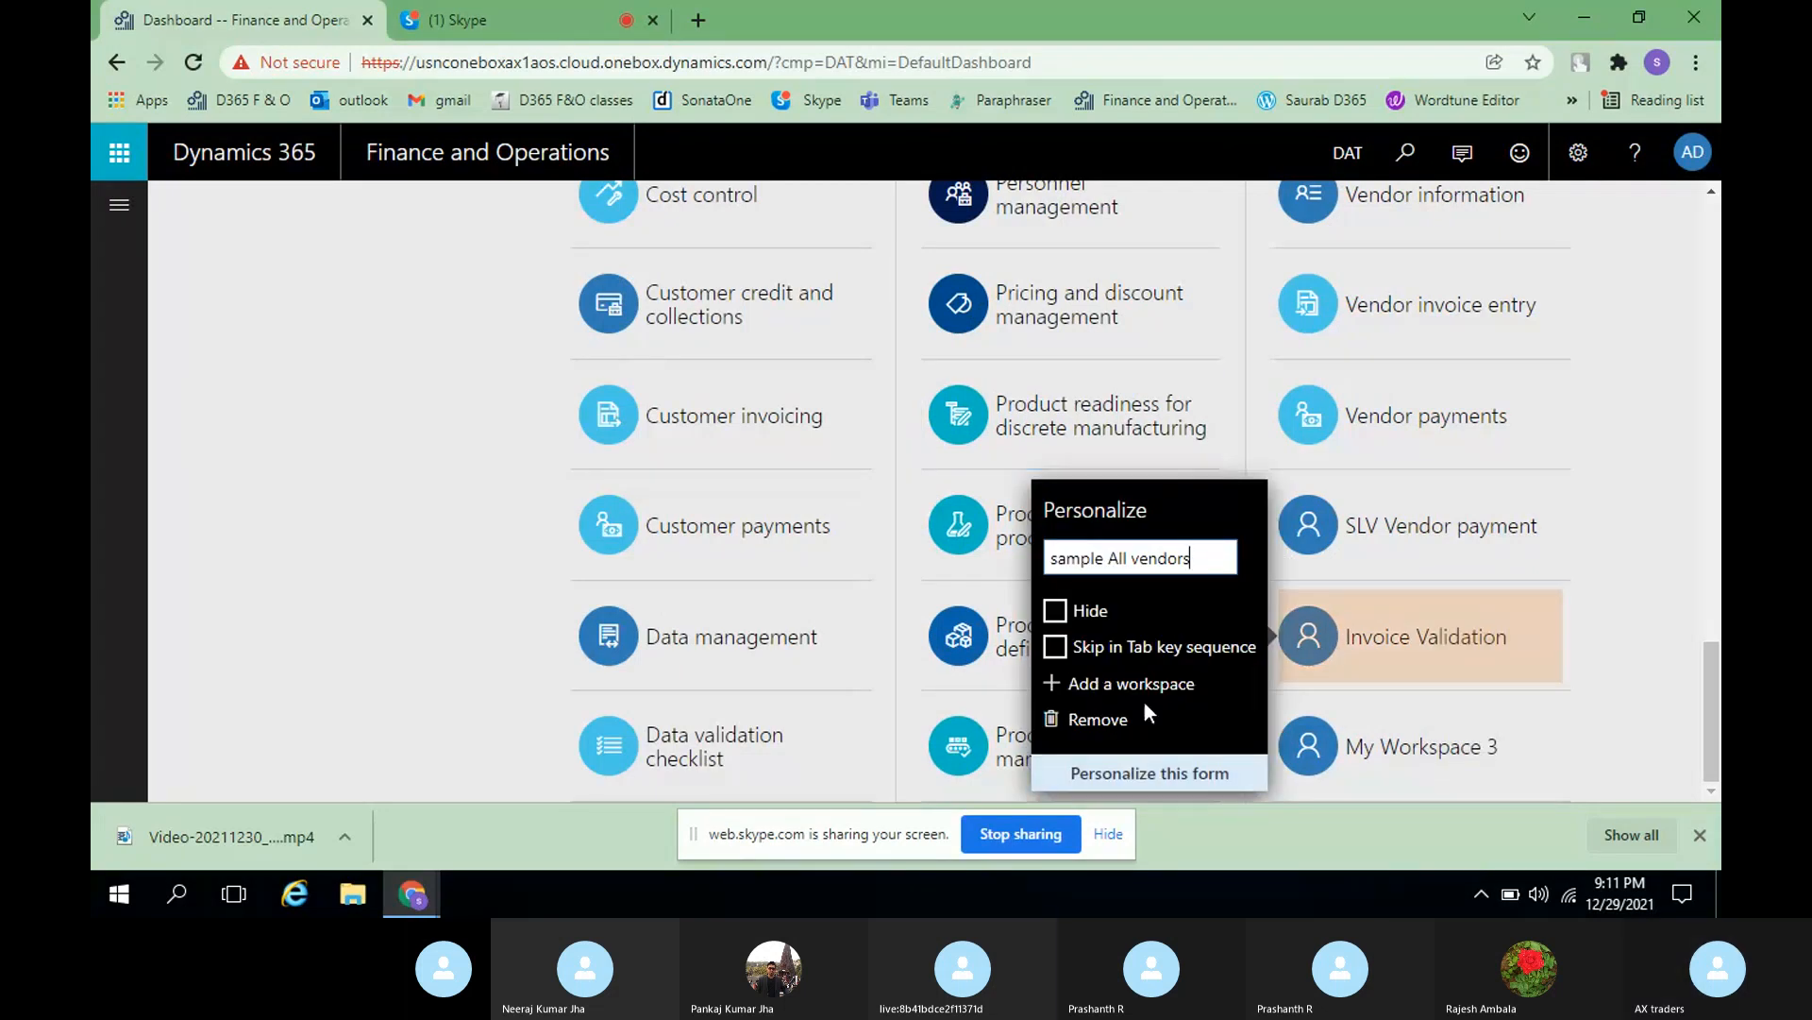
left_click(1125, 772)
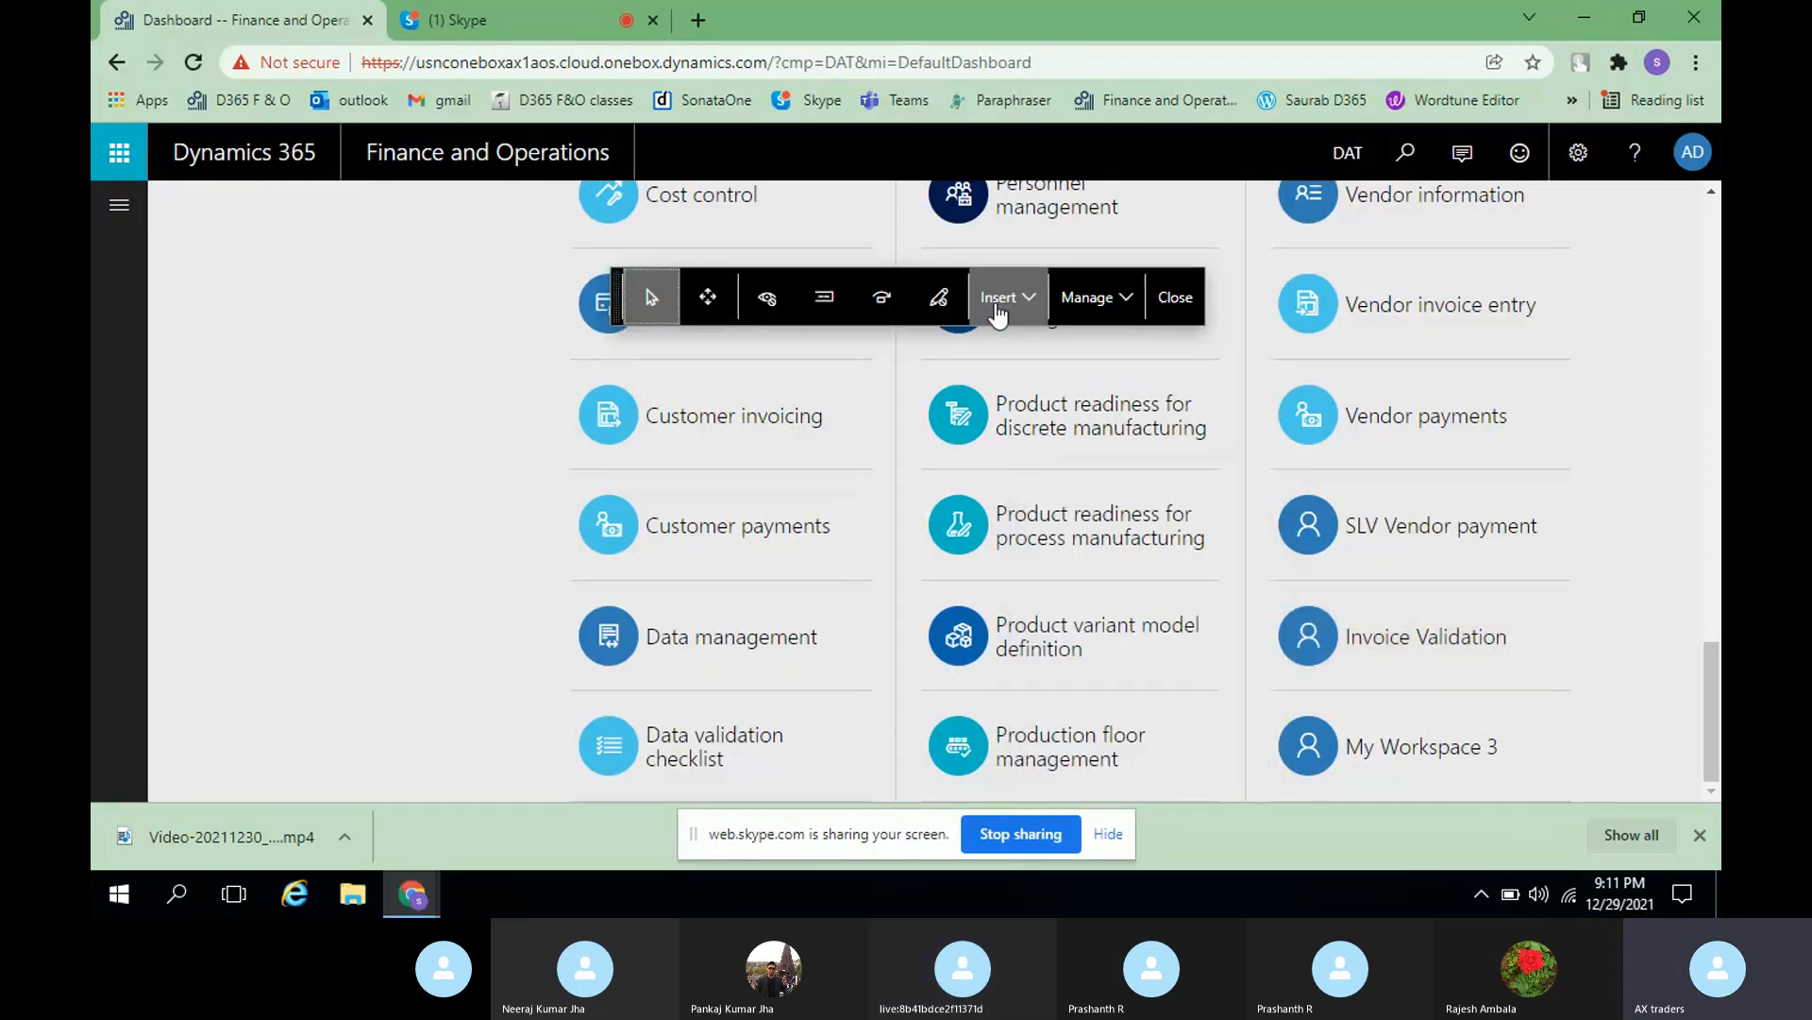
left_click(997, 309)
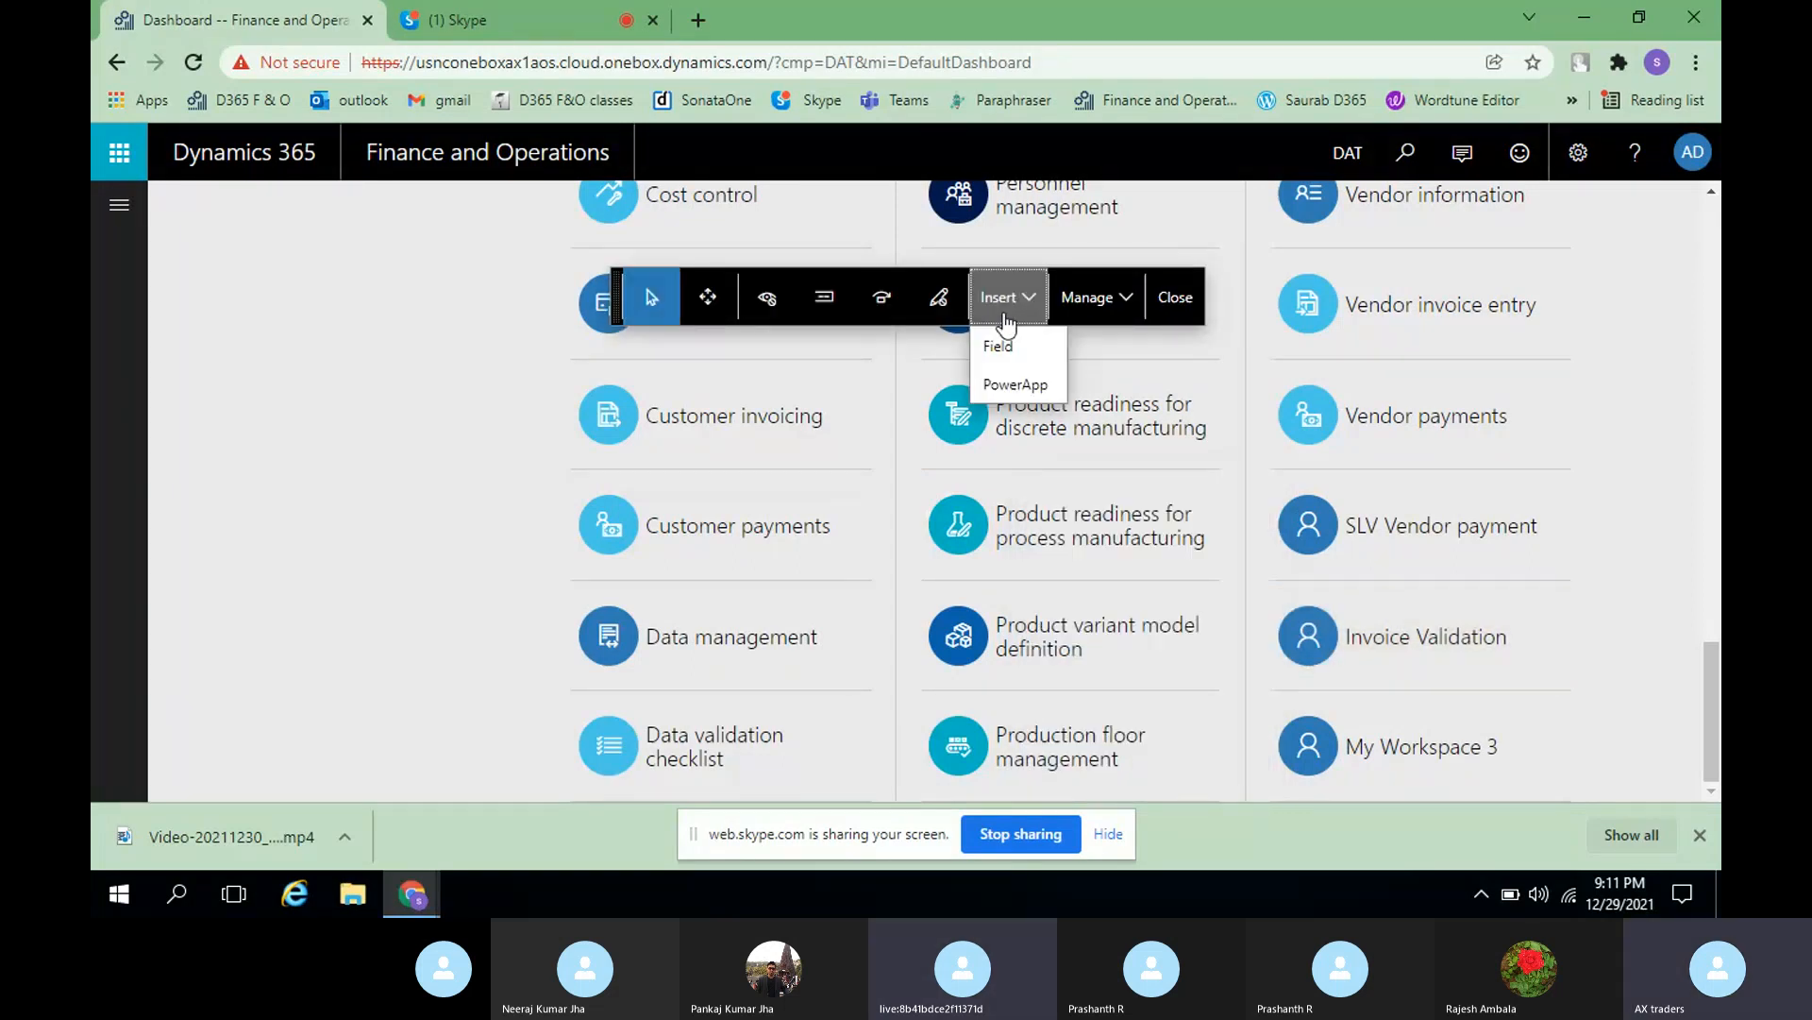
left_click(1126, 318)
left_click(1126, 318)
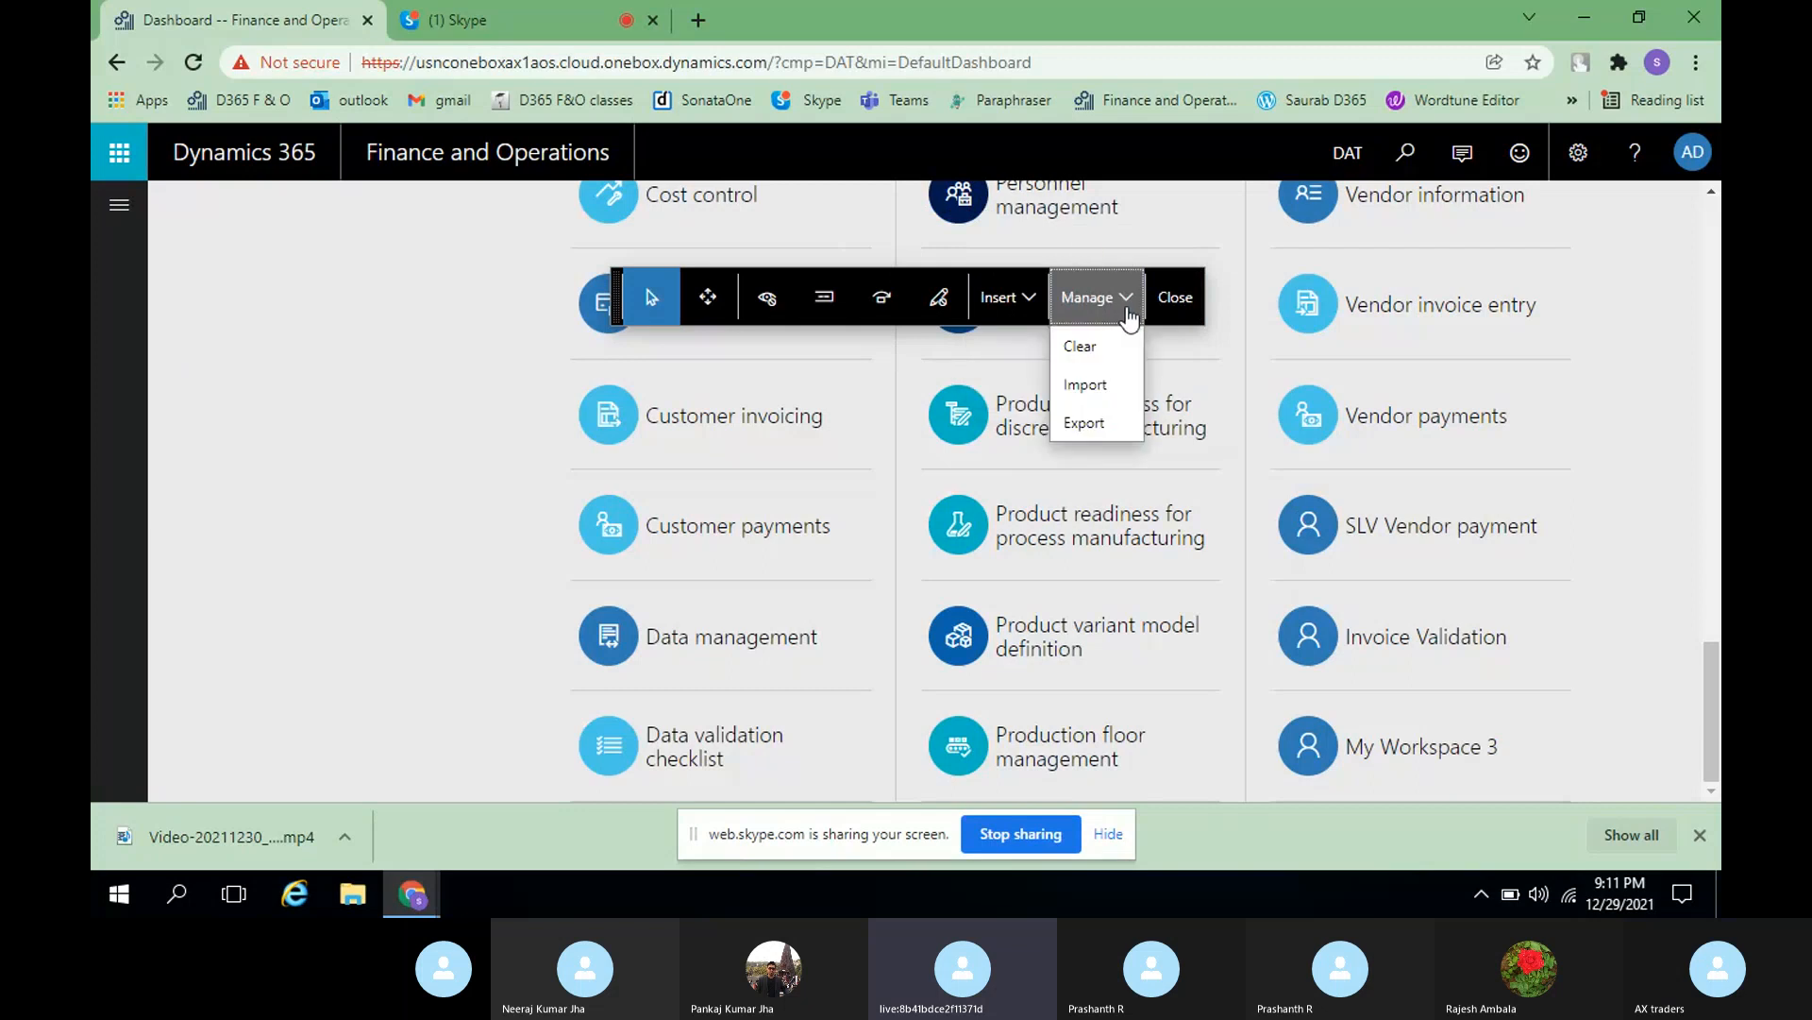
left_click(1037, 306)
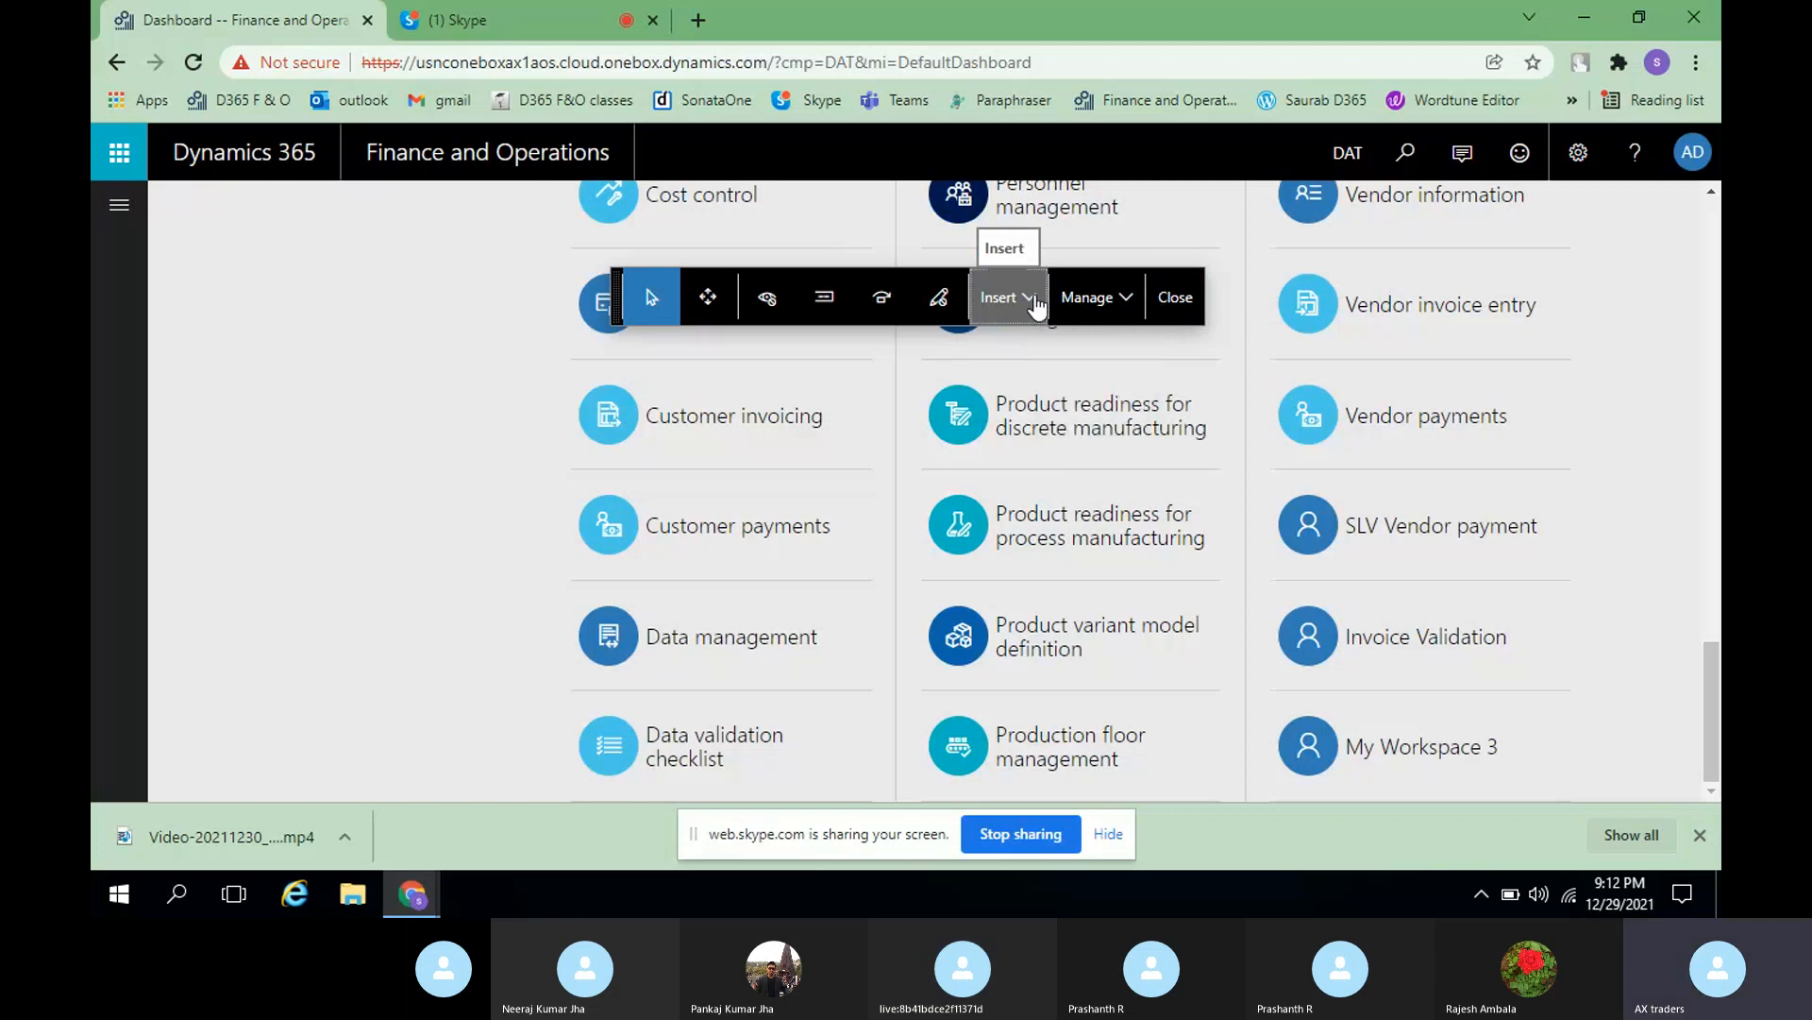
- Start inserting a field on the dashboard form and close the personalization tools
left_click(1034, 310)
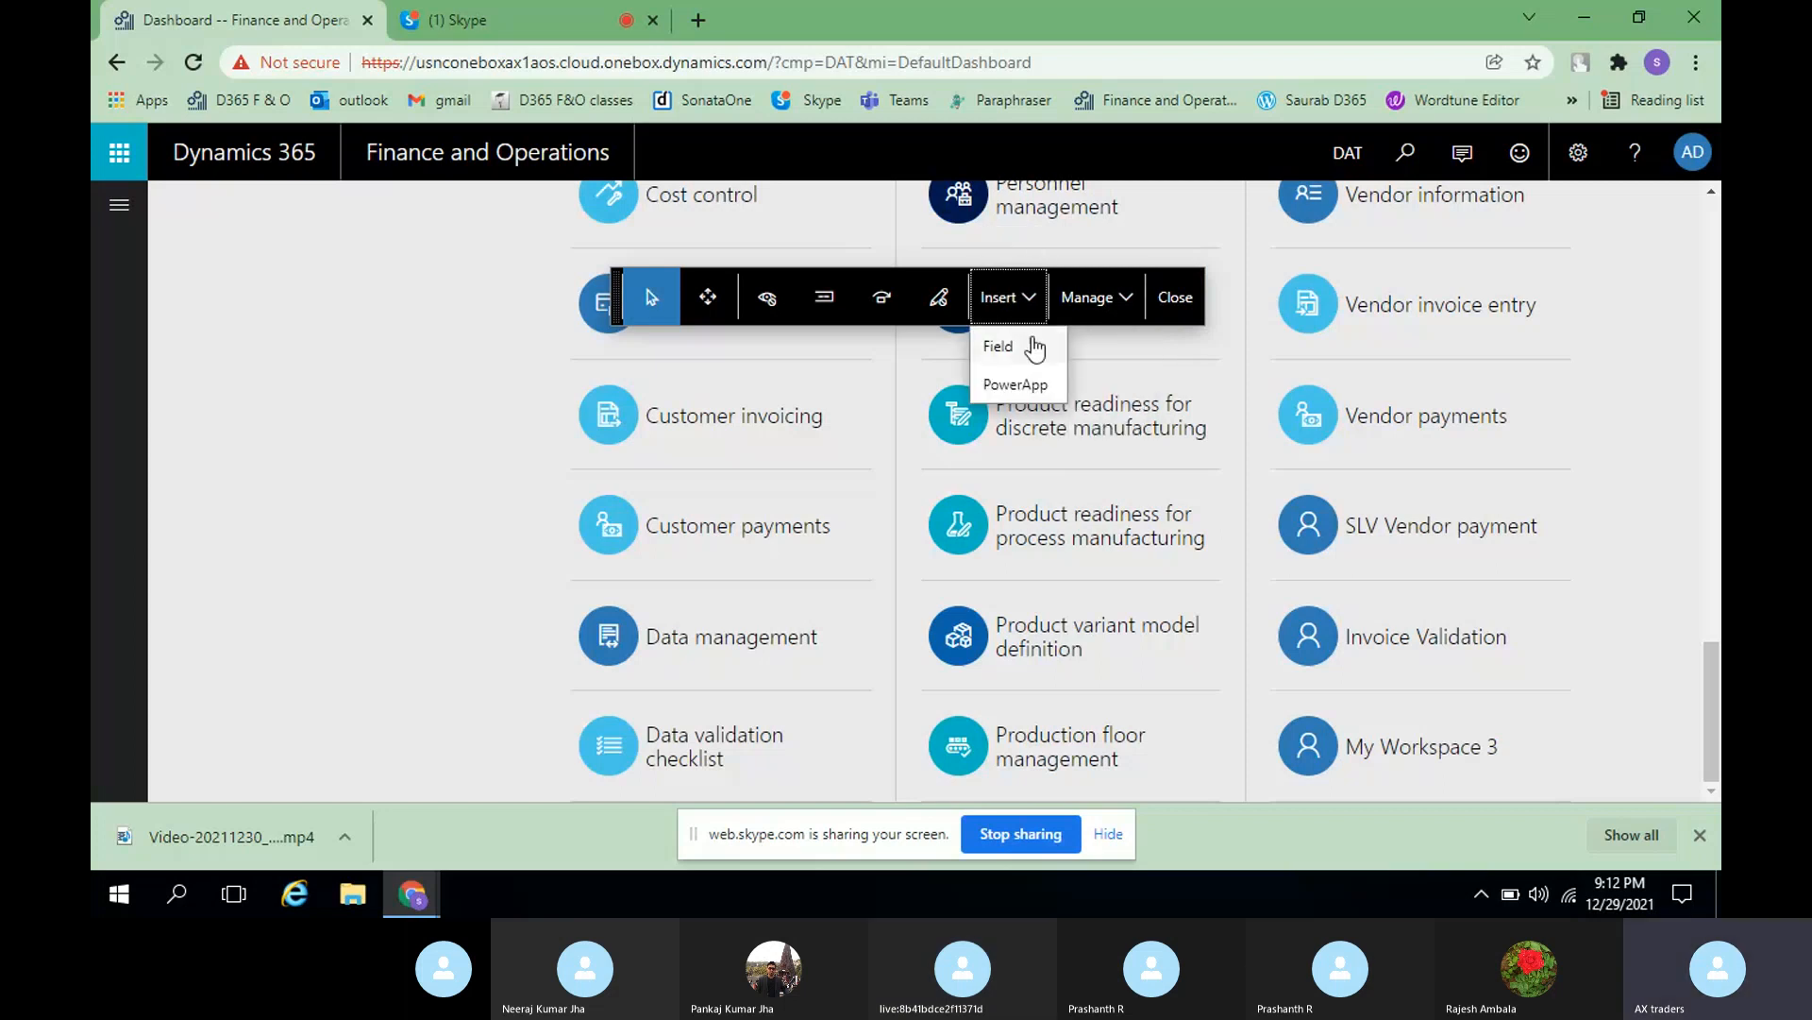
left_click(1032, 347)
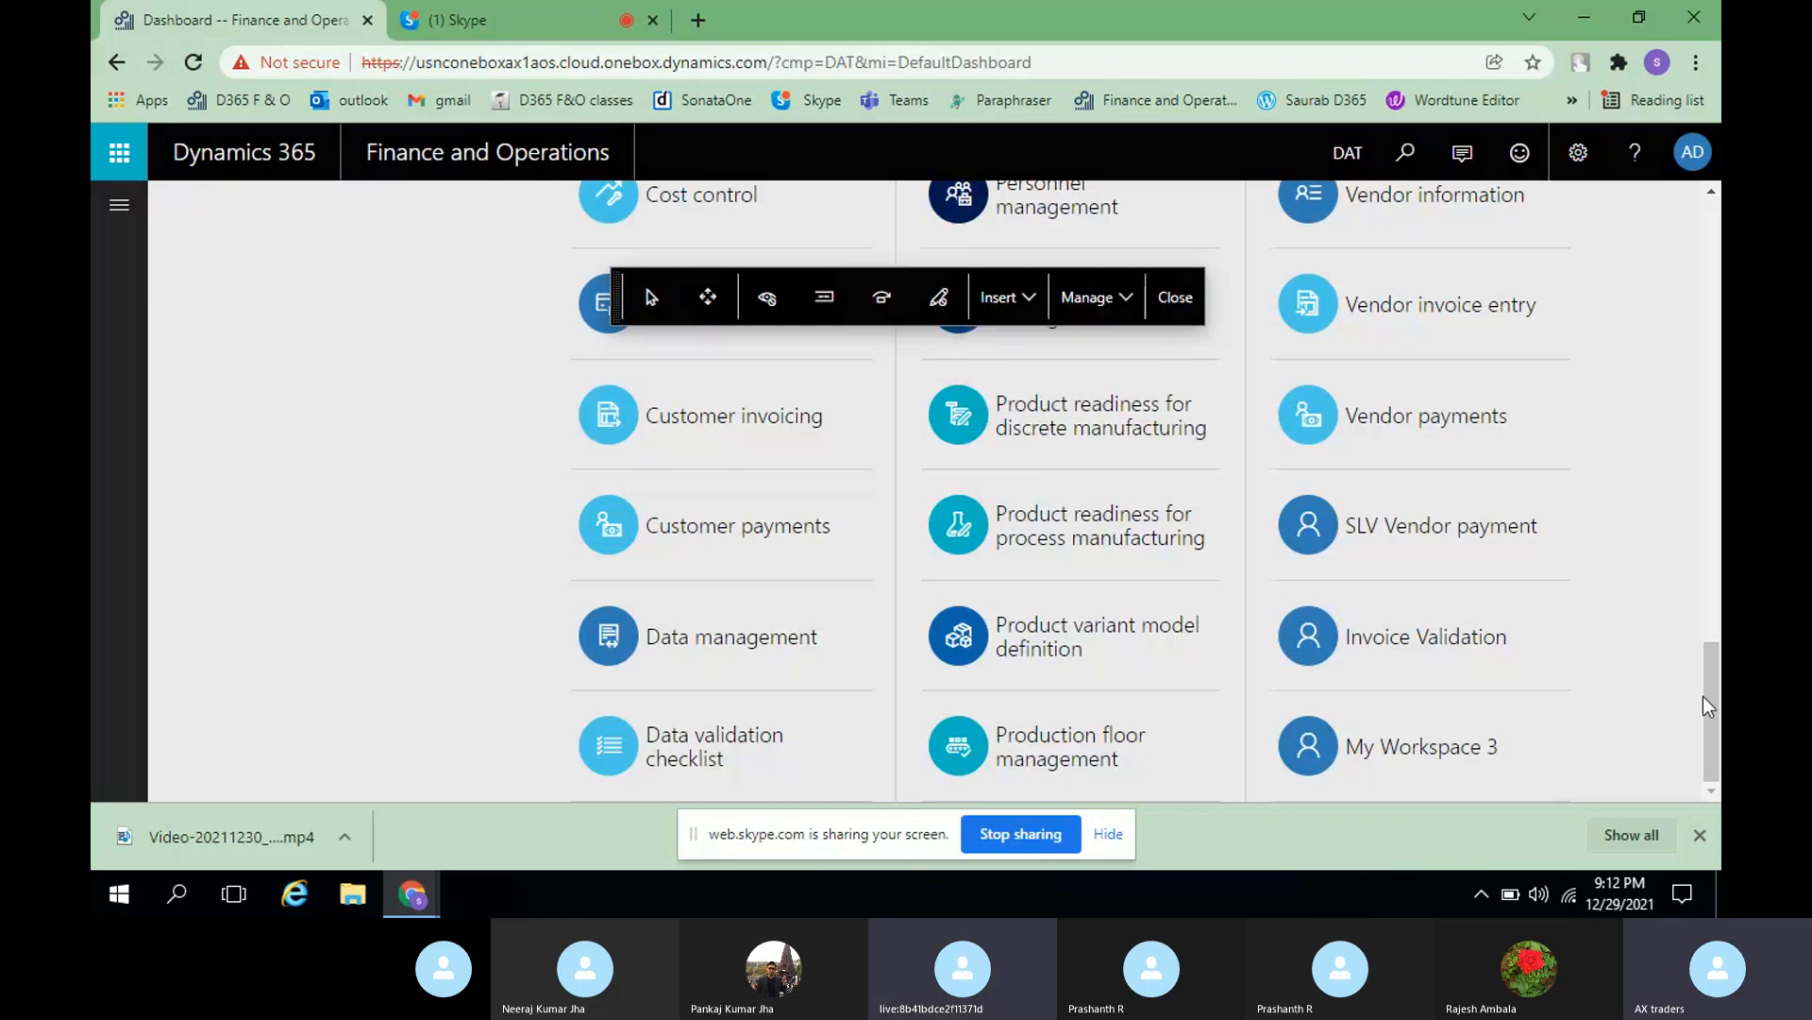
left_click(1184, 311)
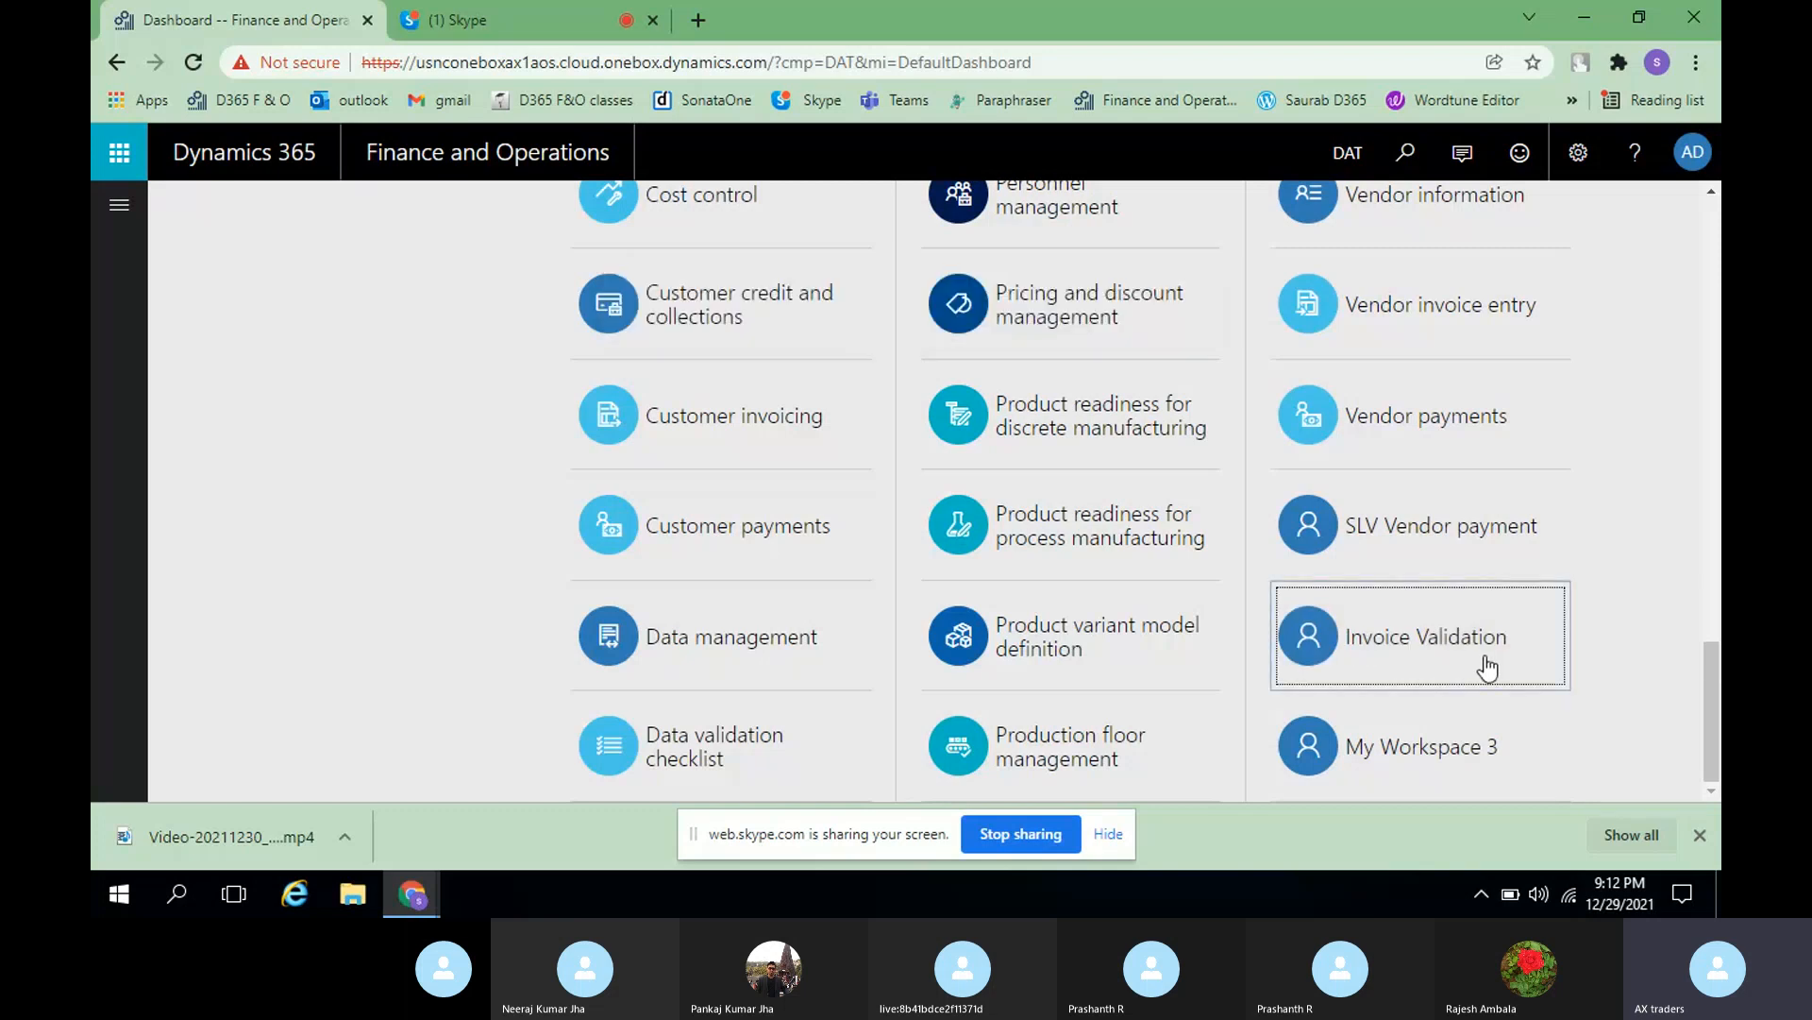
- Open Pending vendor invoices from Accounts payable, examine its Add to workspace options, and return to the dashboard
left_click(120, 207)
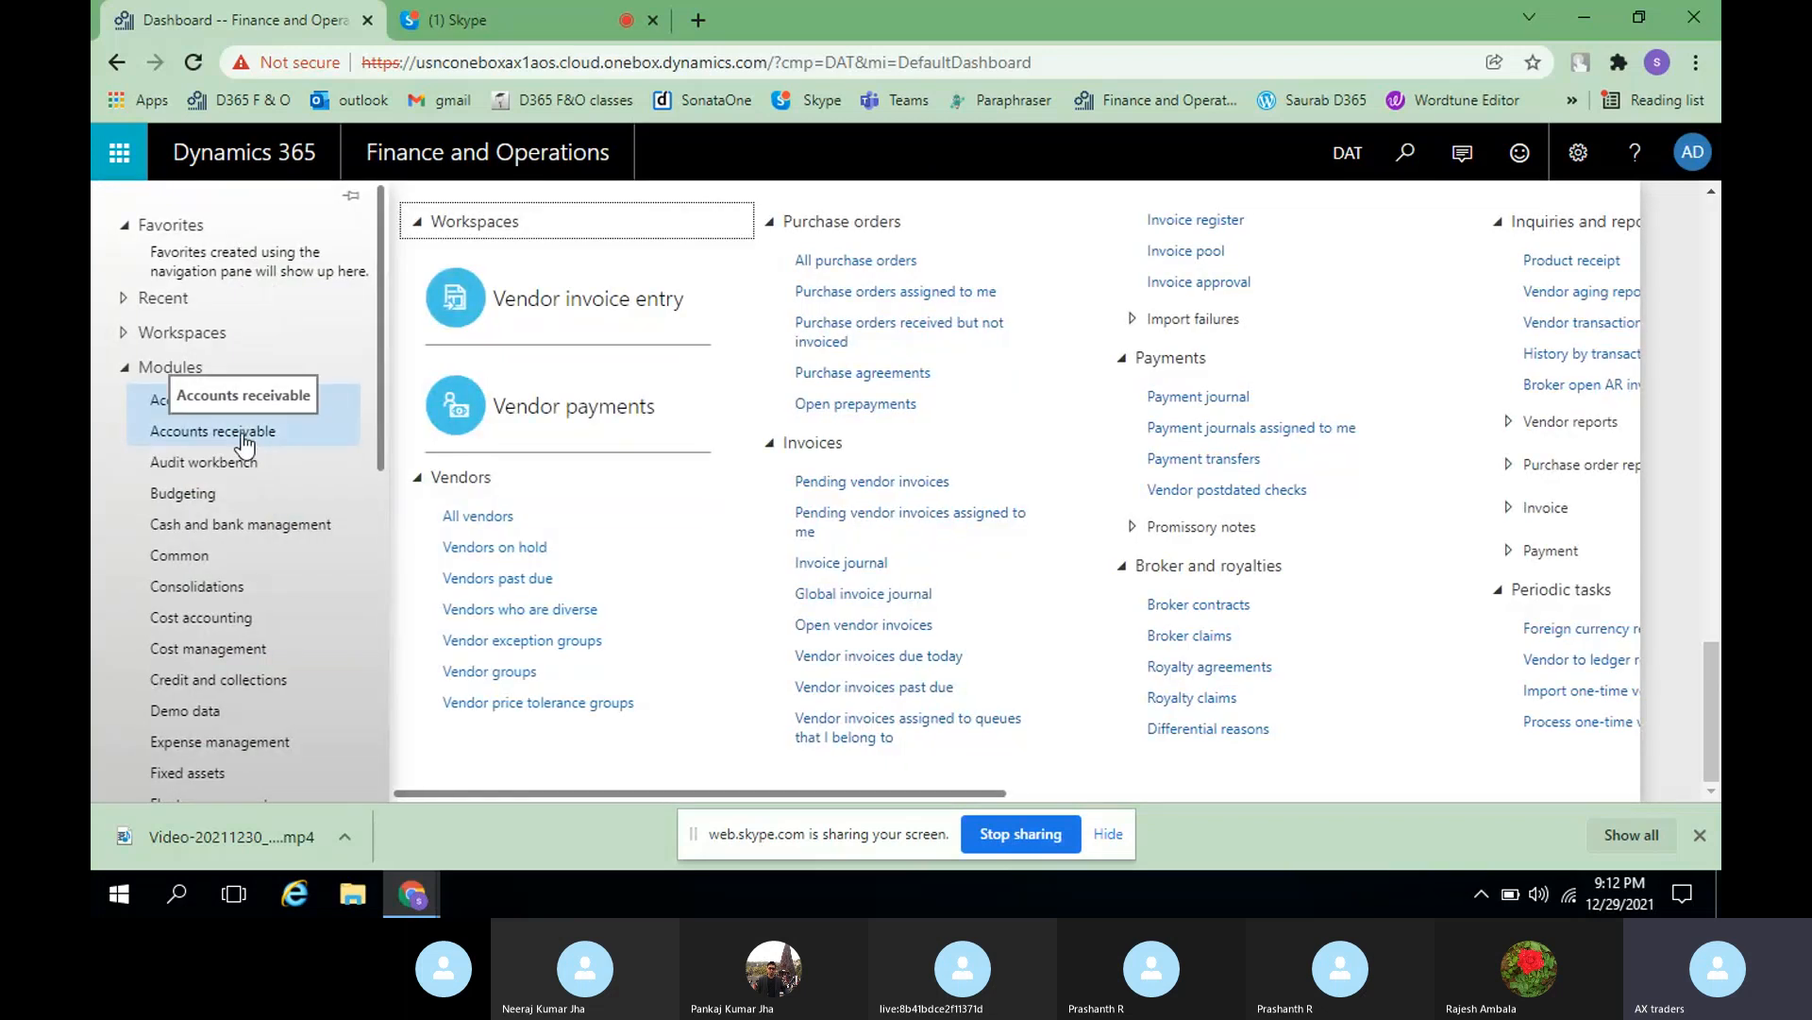
left_click(873, 484)
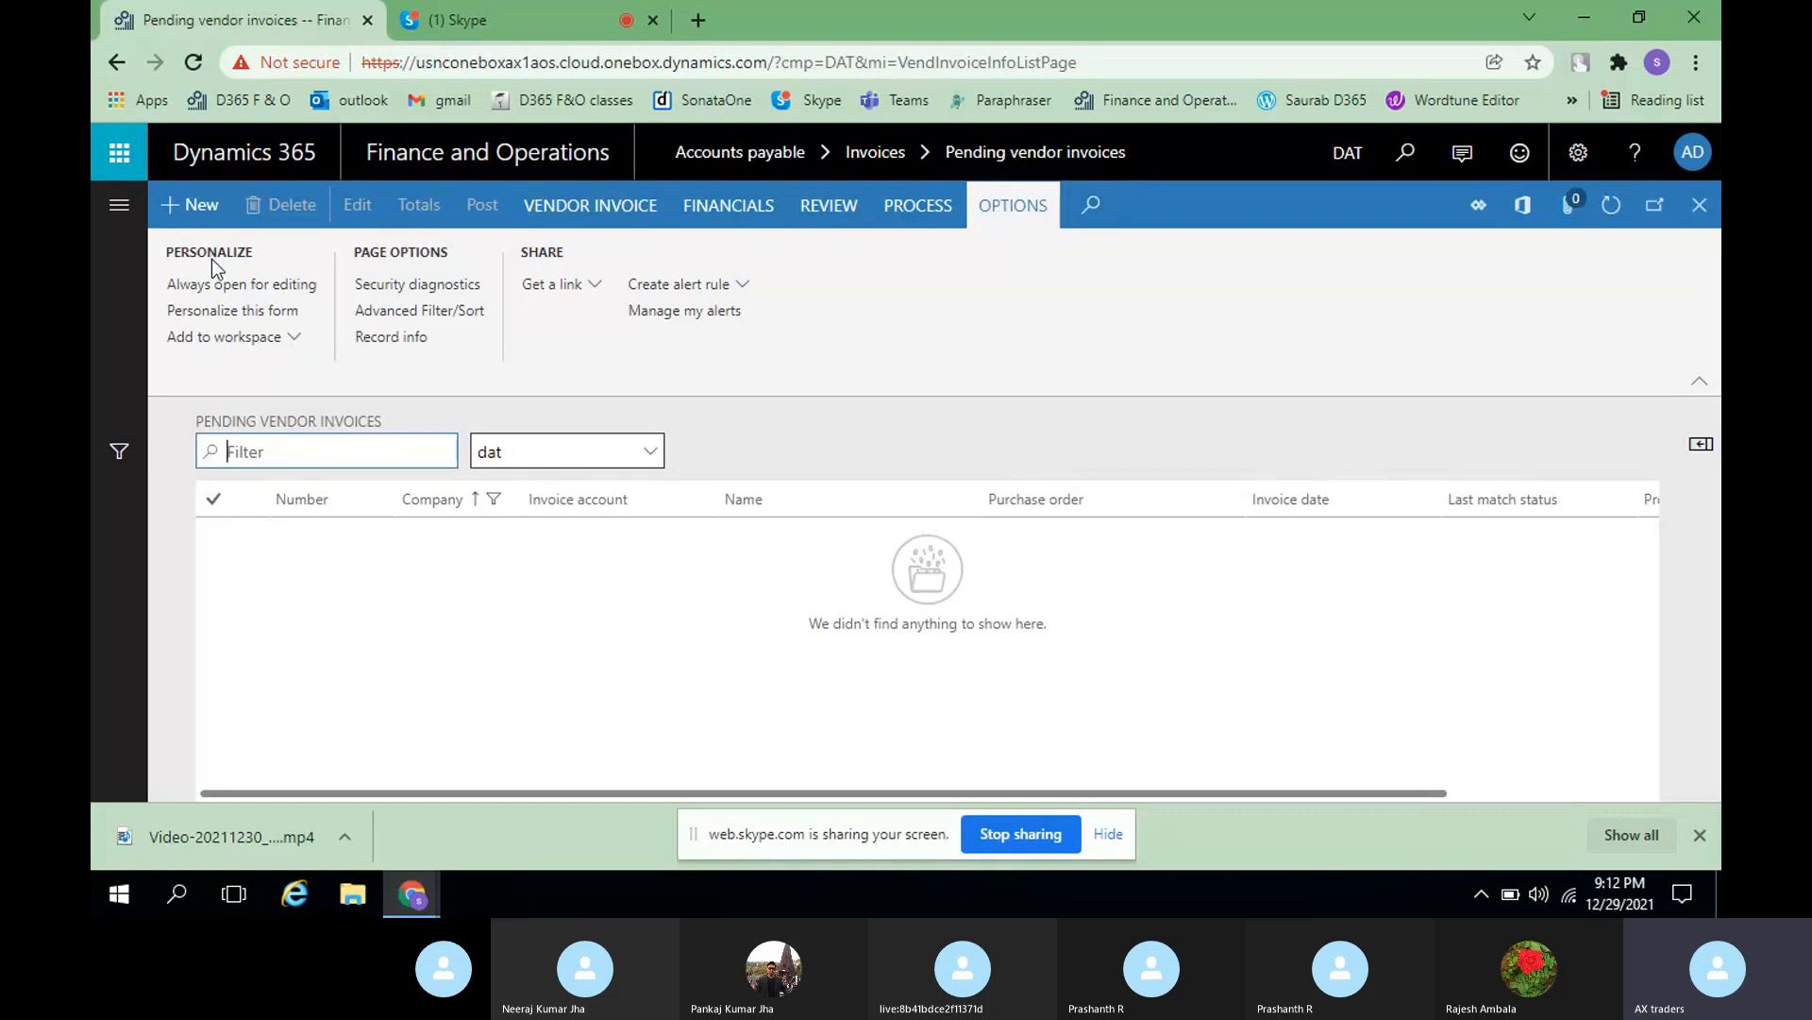
left_click(295, 338)
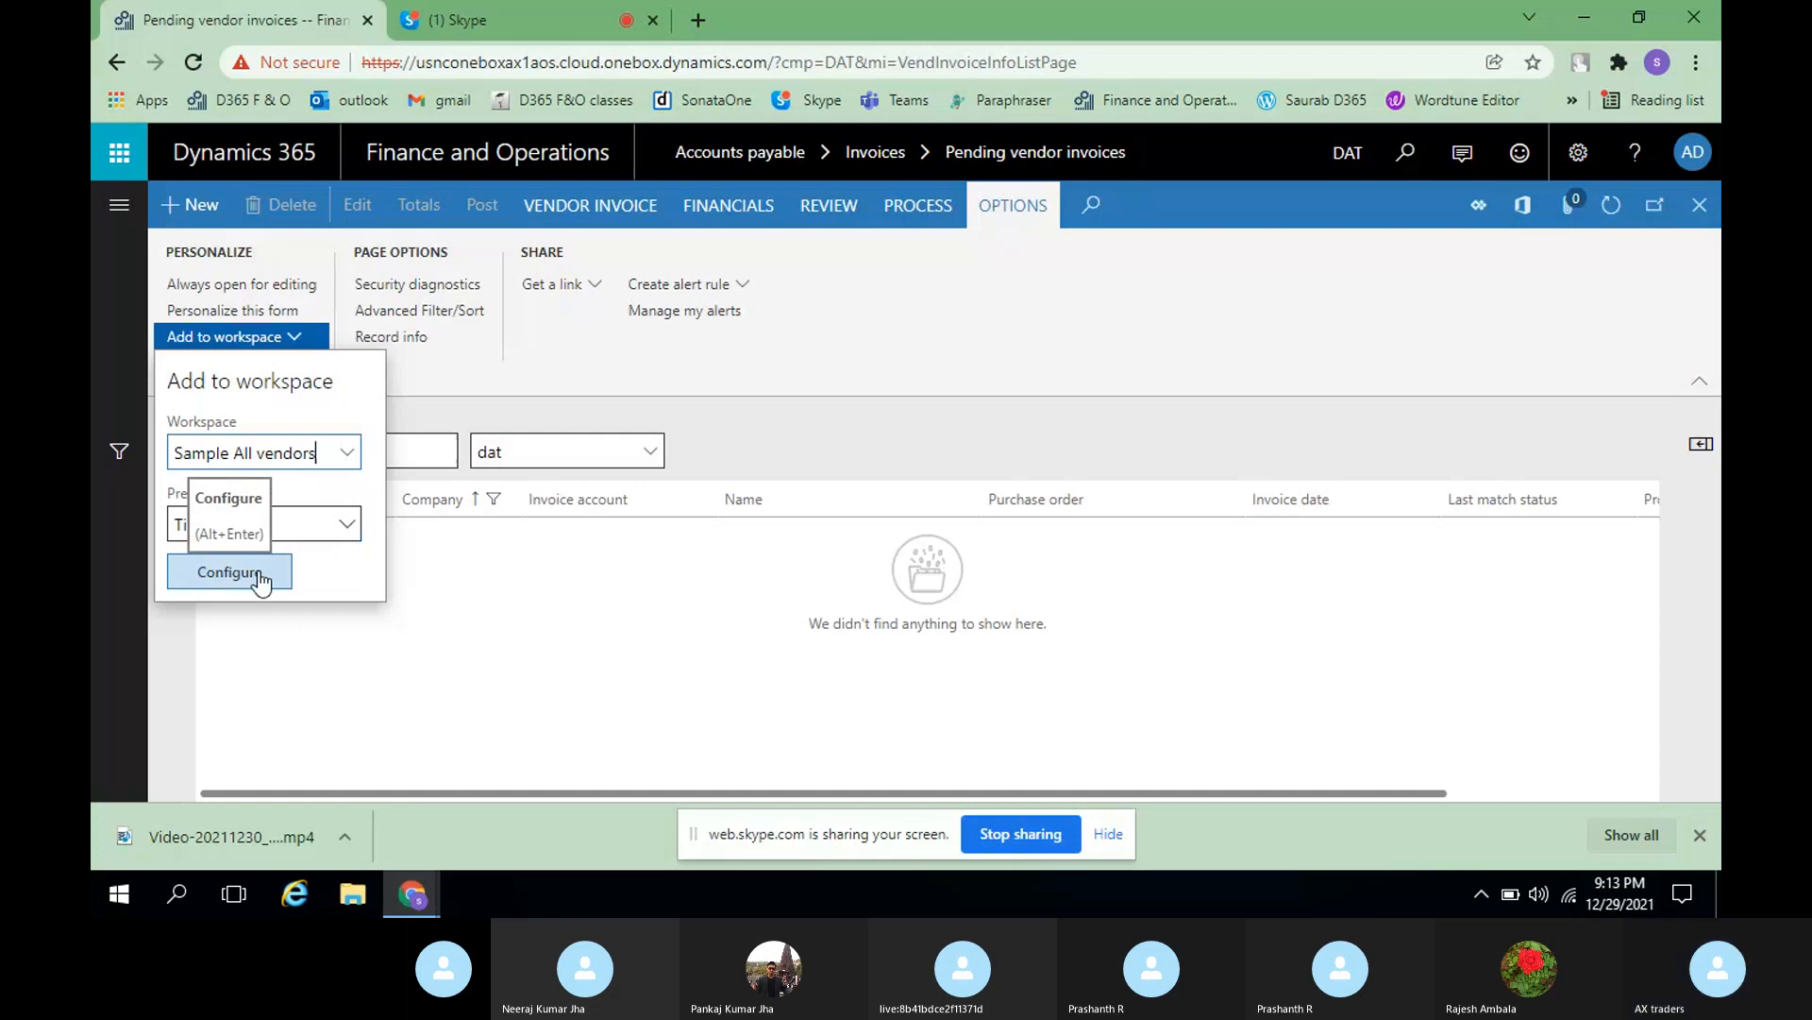
left_click(1701, 206)
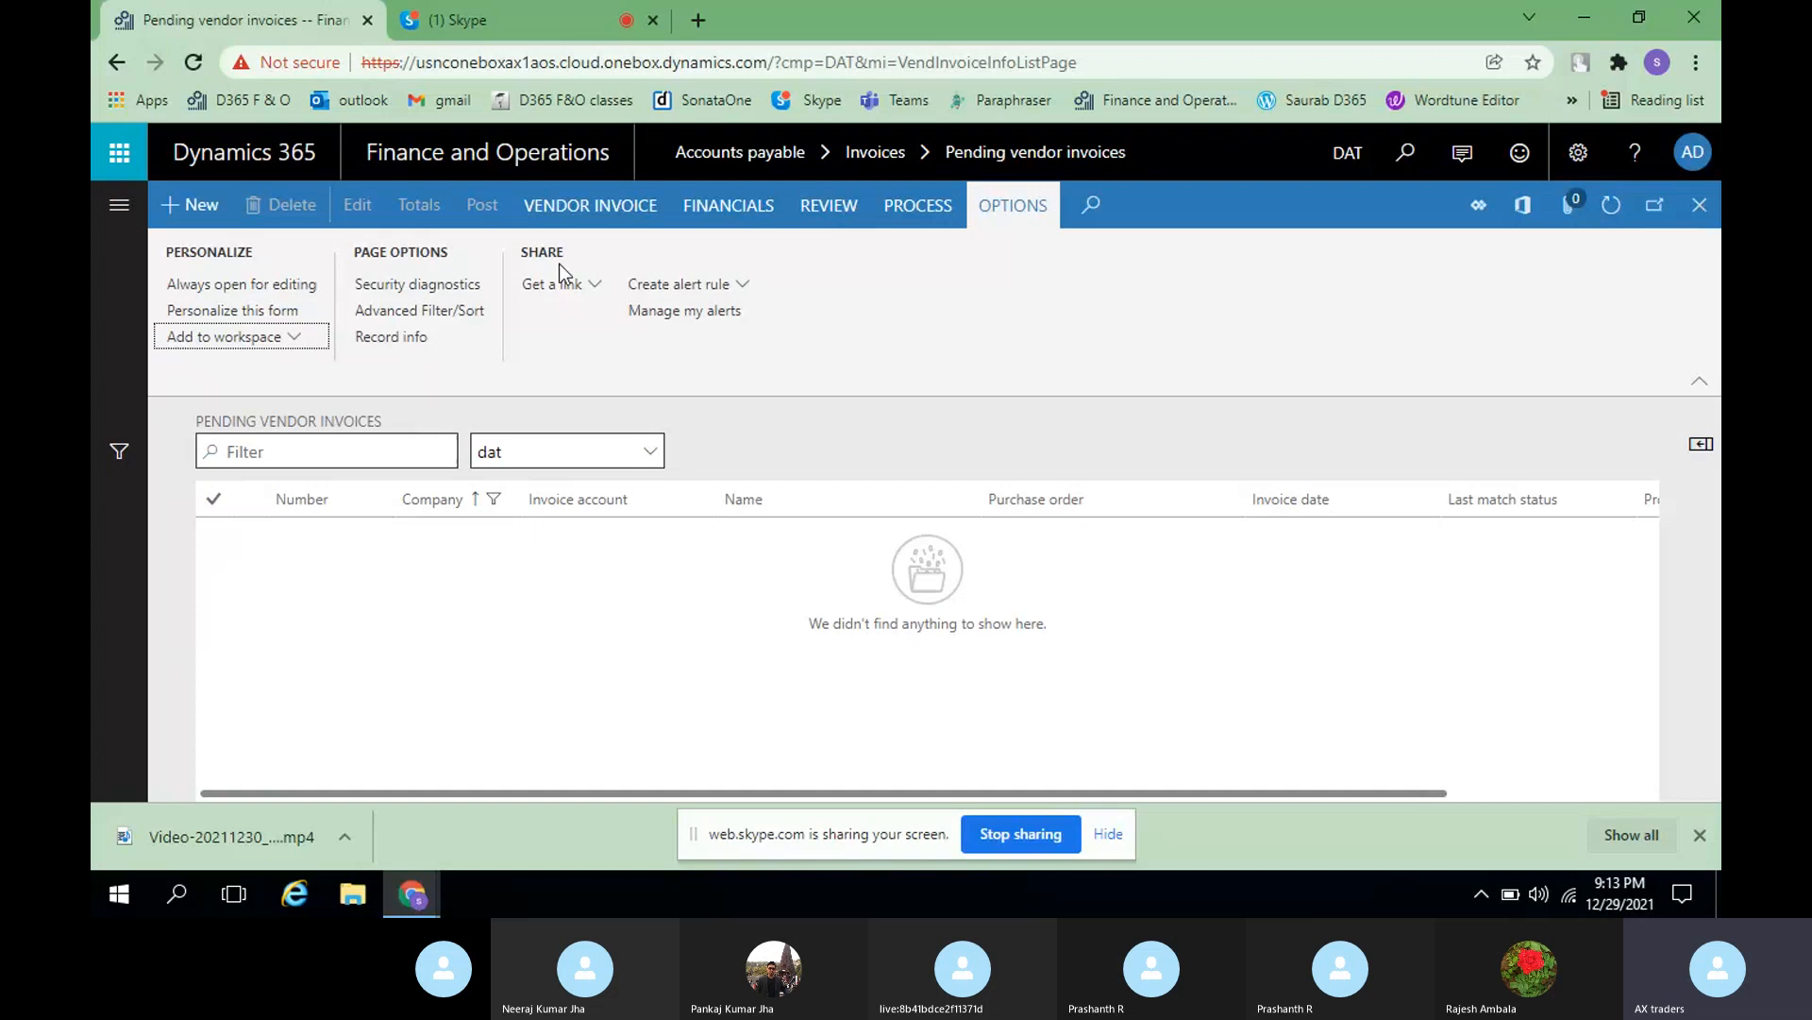
left_click(1711, 219)
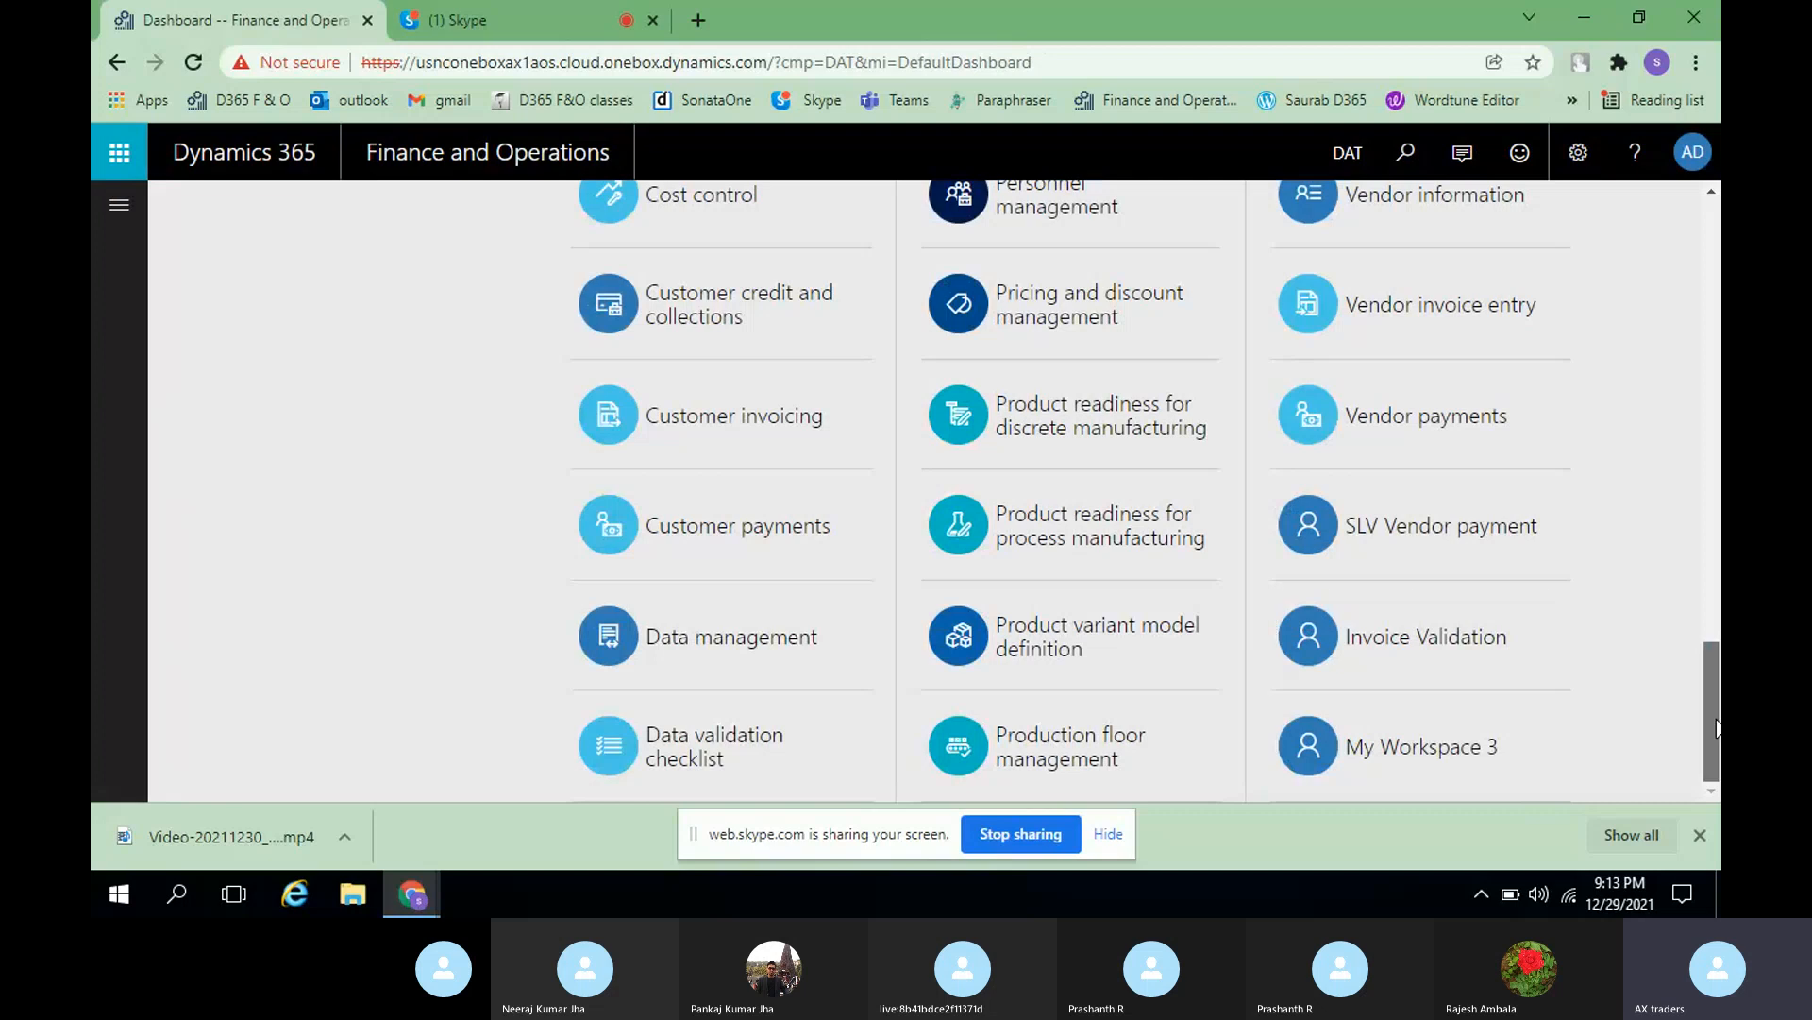
- Review the dashboard from its welcome banner and calendar down through the assigned work items and workspace tiles
left_click_drag(1716, 727, 1709, 203)
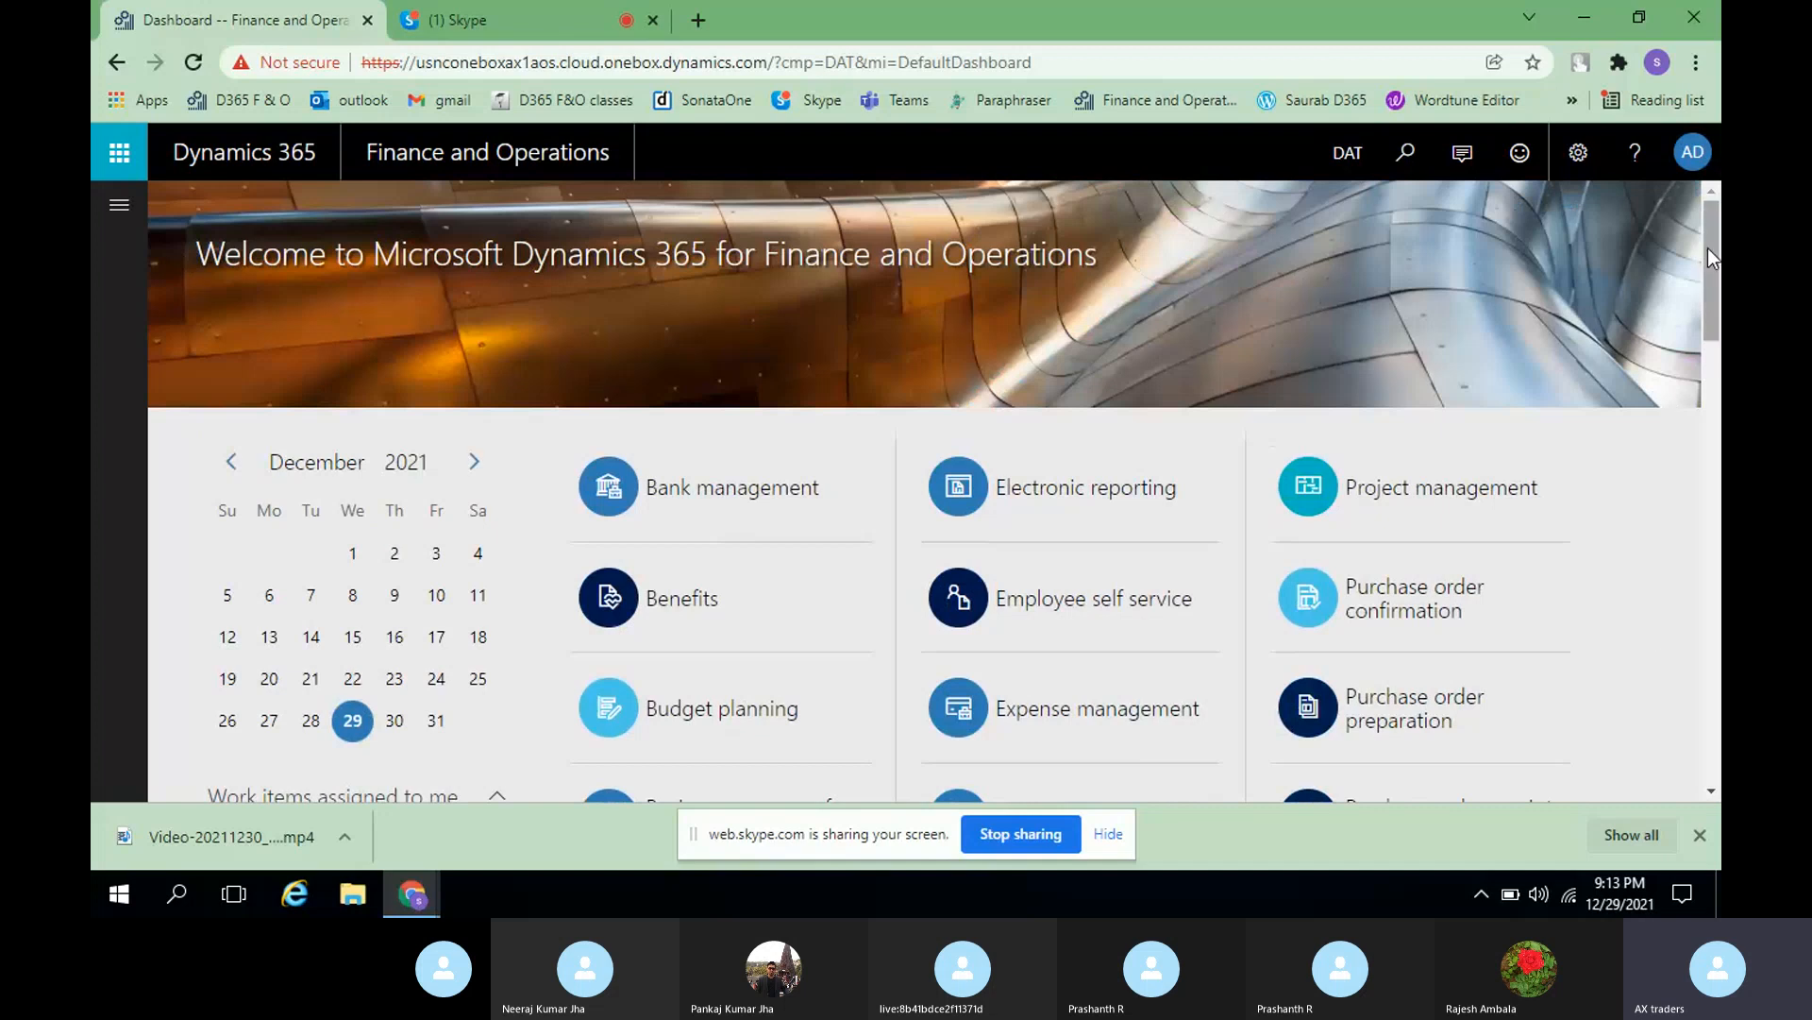
scroll(1708, 247, "down", 1)
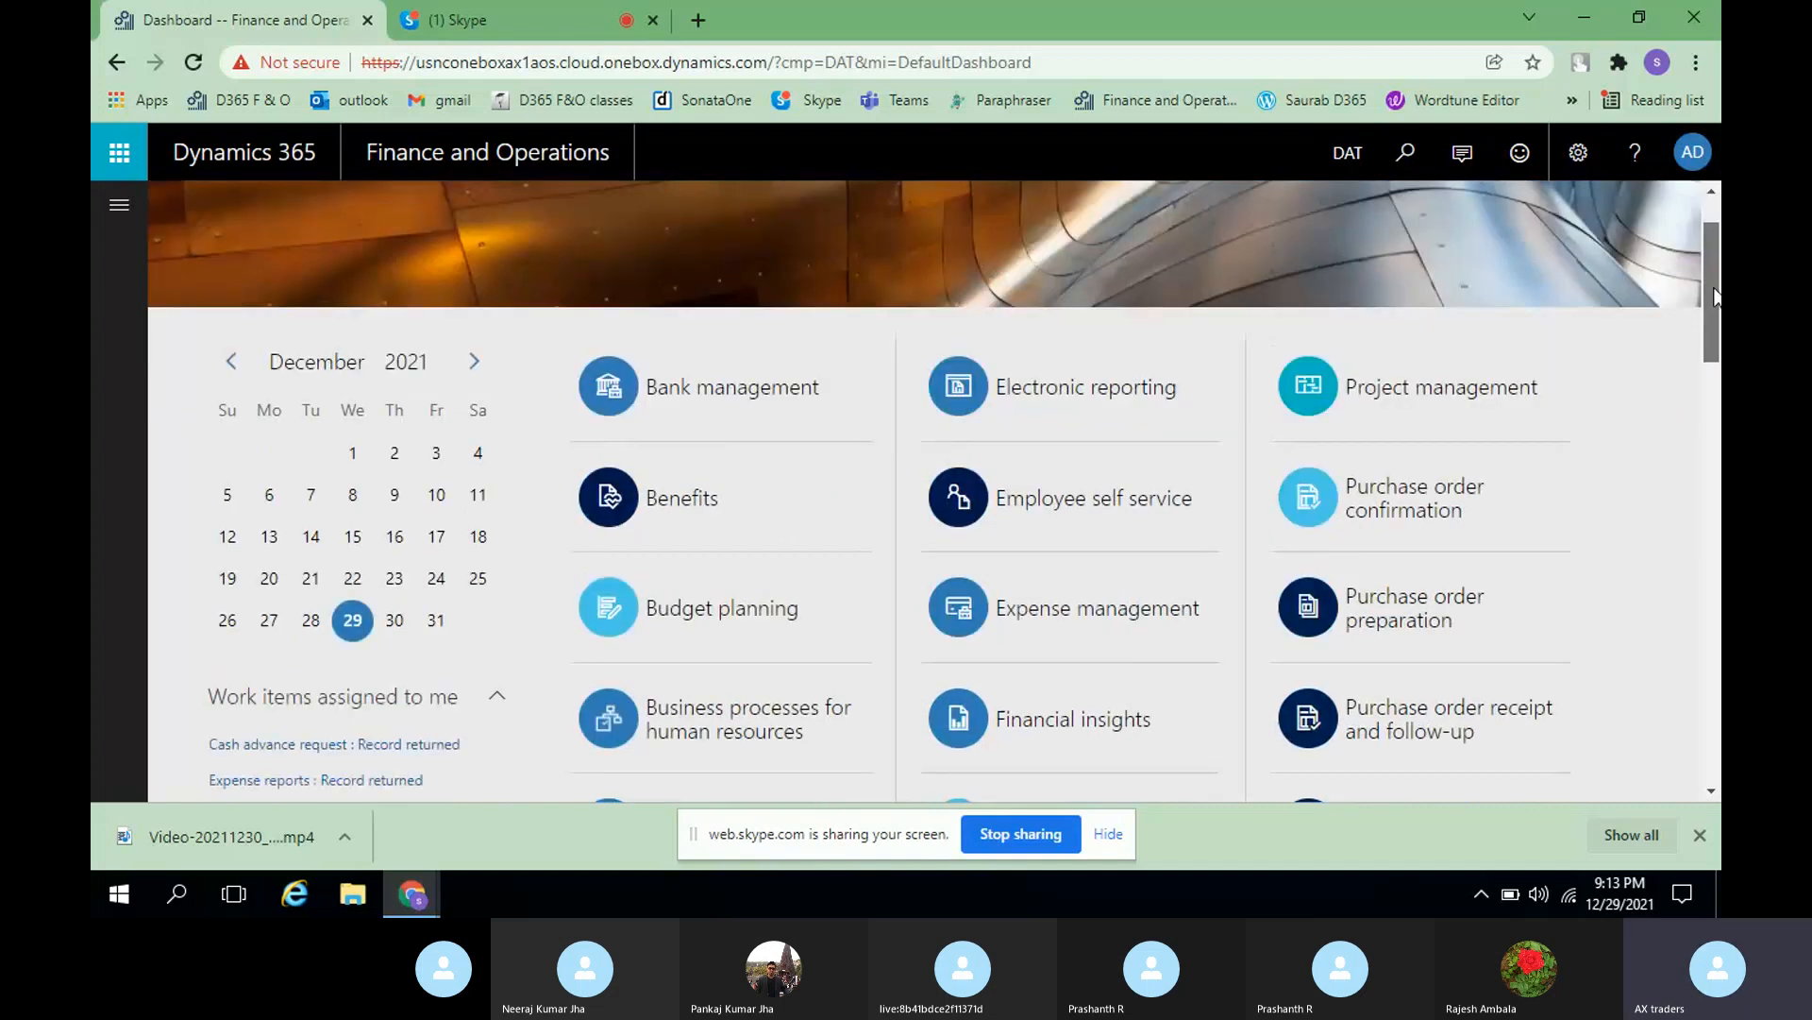
left_click_drag(1715, 296, 1718, 661)
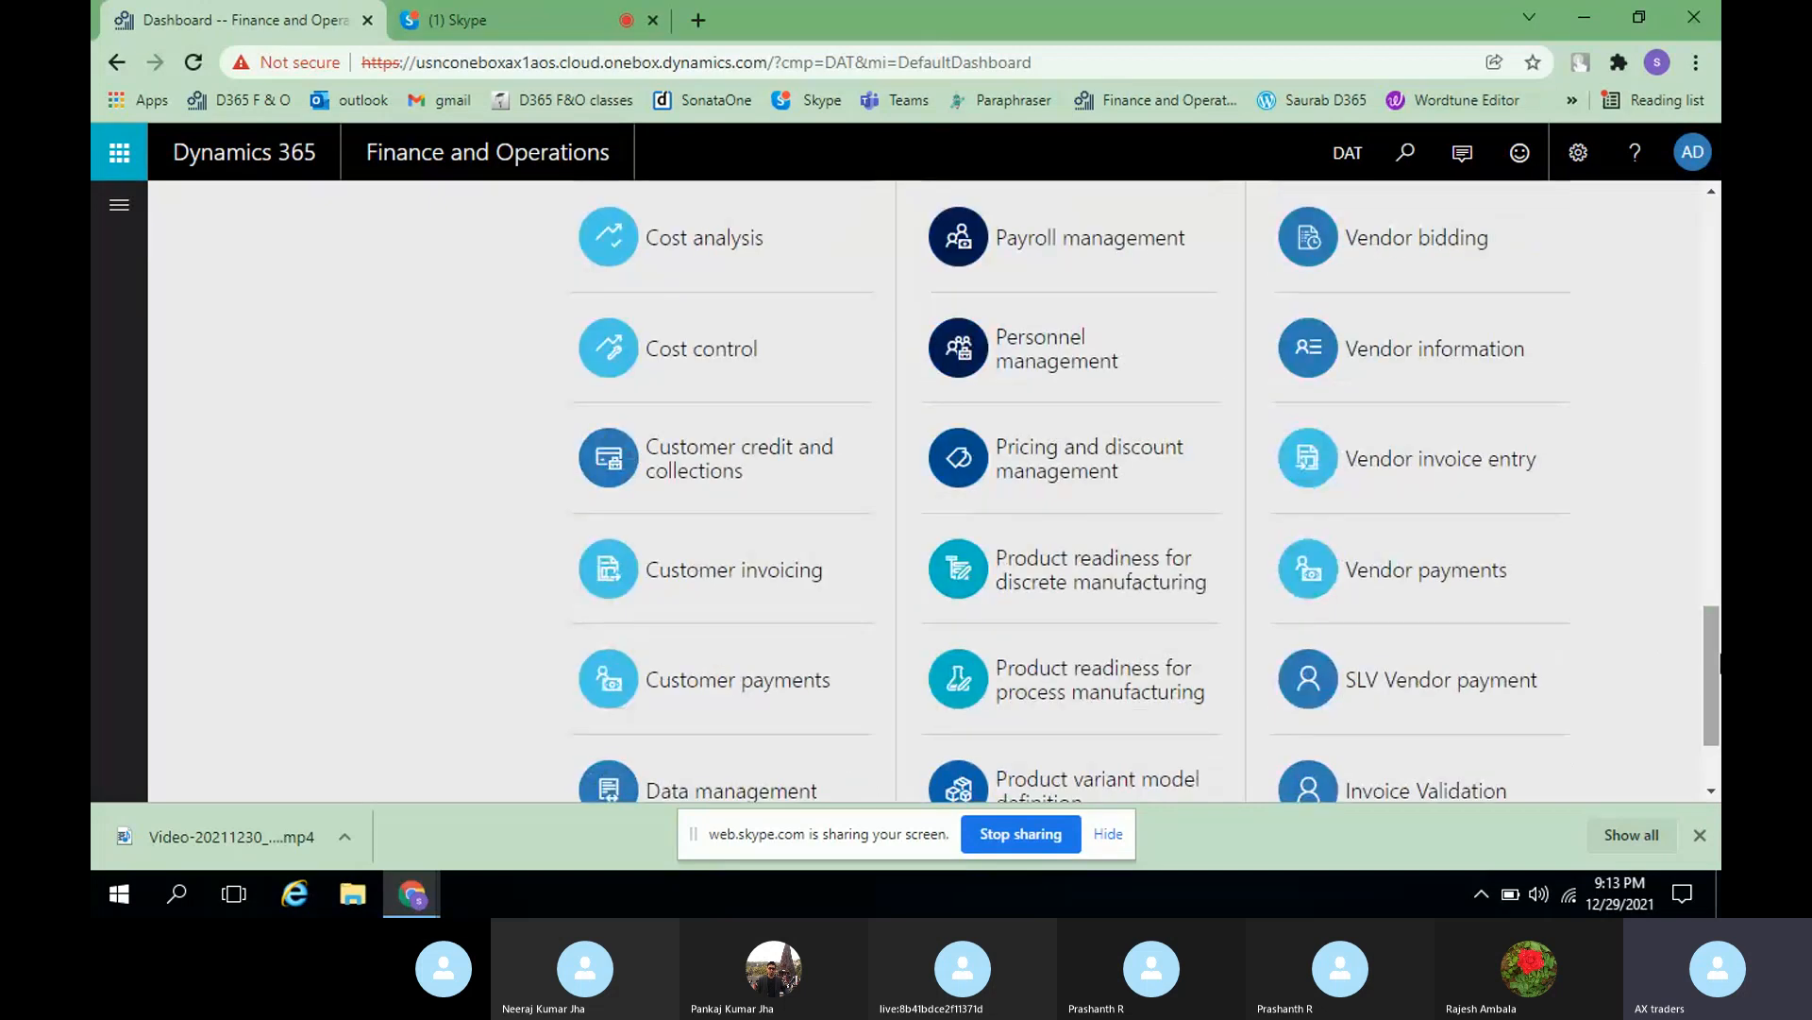
left_click_drag(1714, 672, 1706, 266)
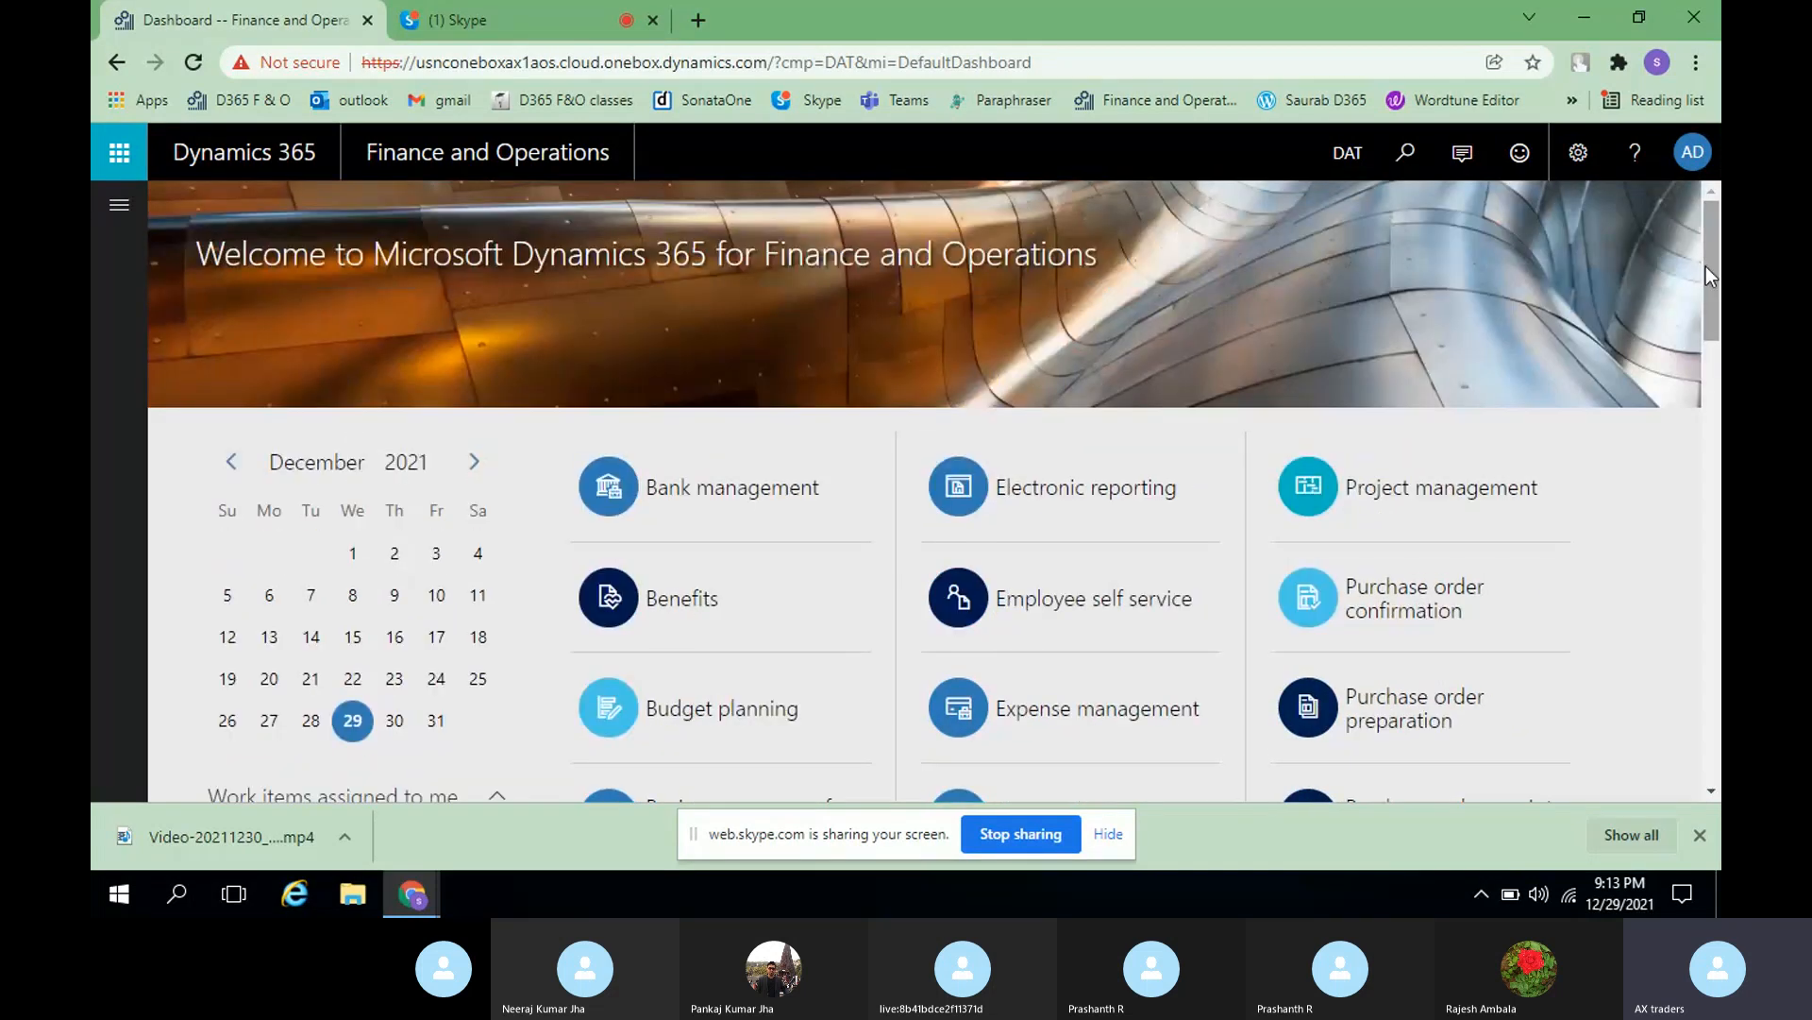
scroll(368, 554, "down", 6)
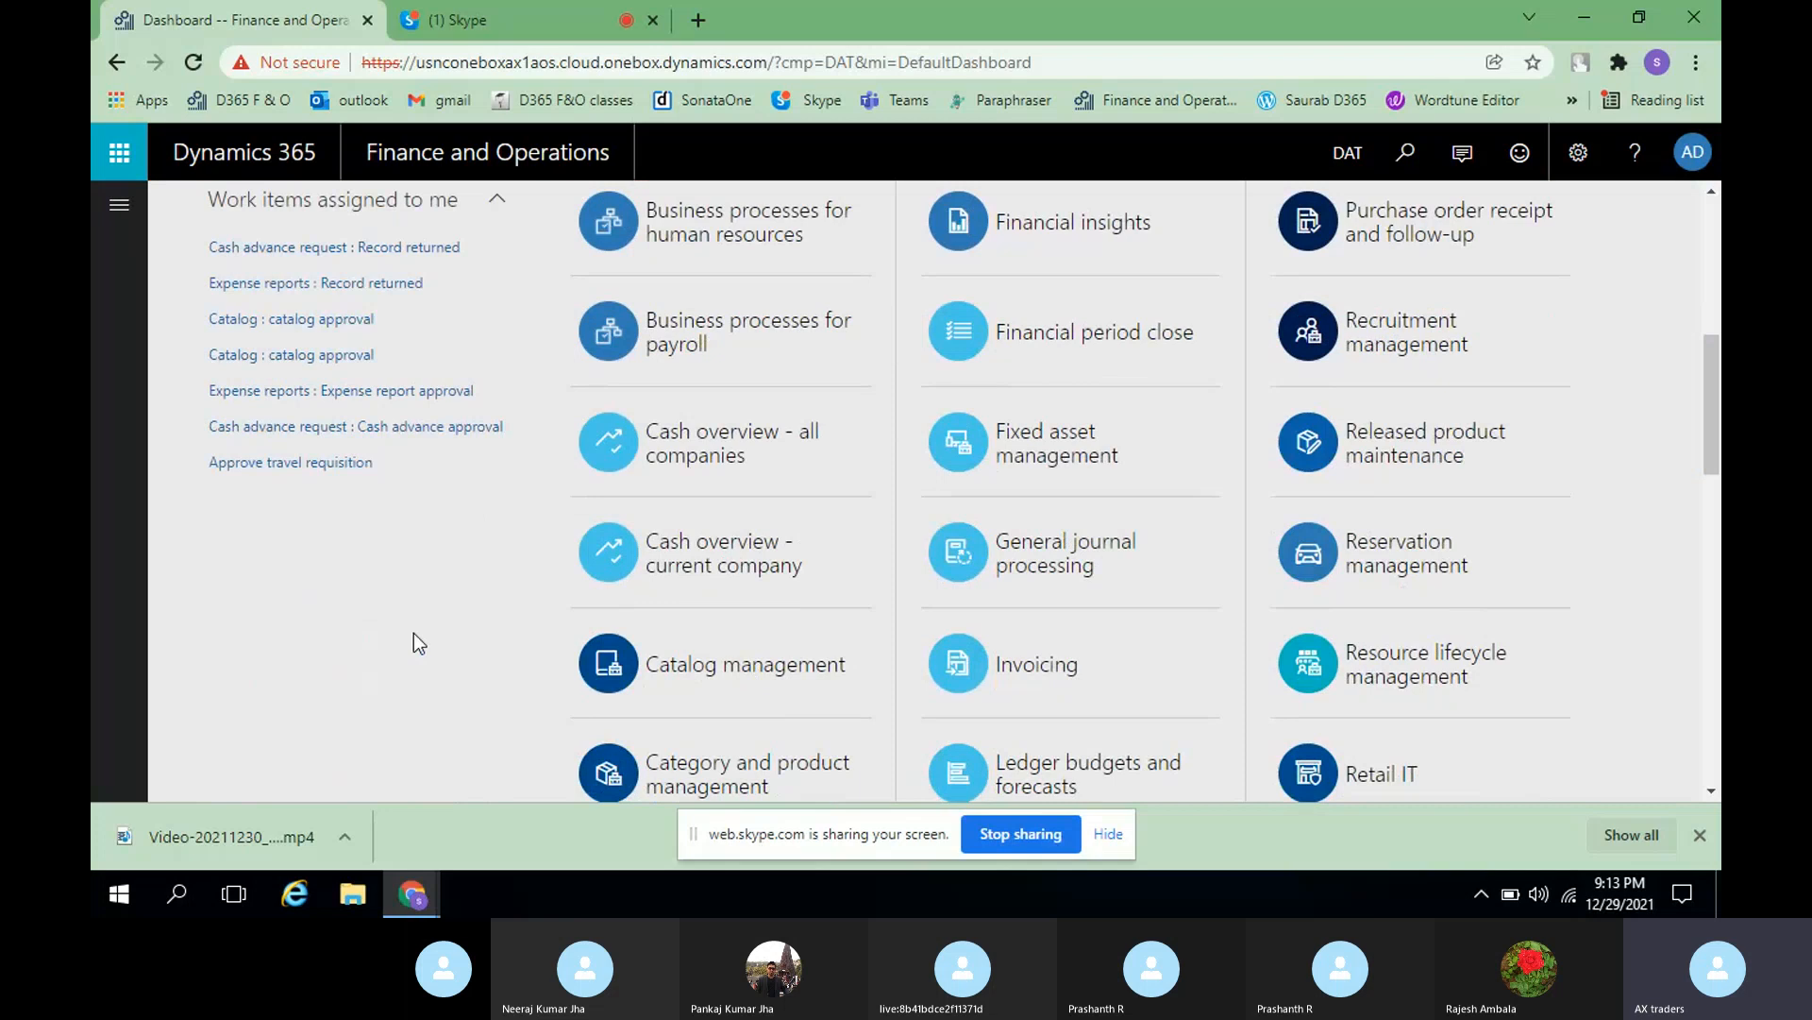
scroll(413, 633, "up", 6)
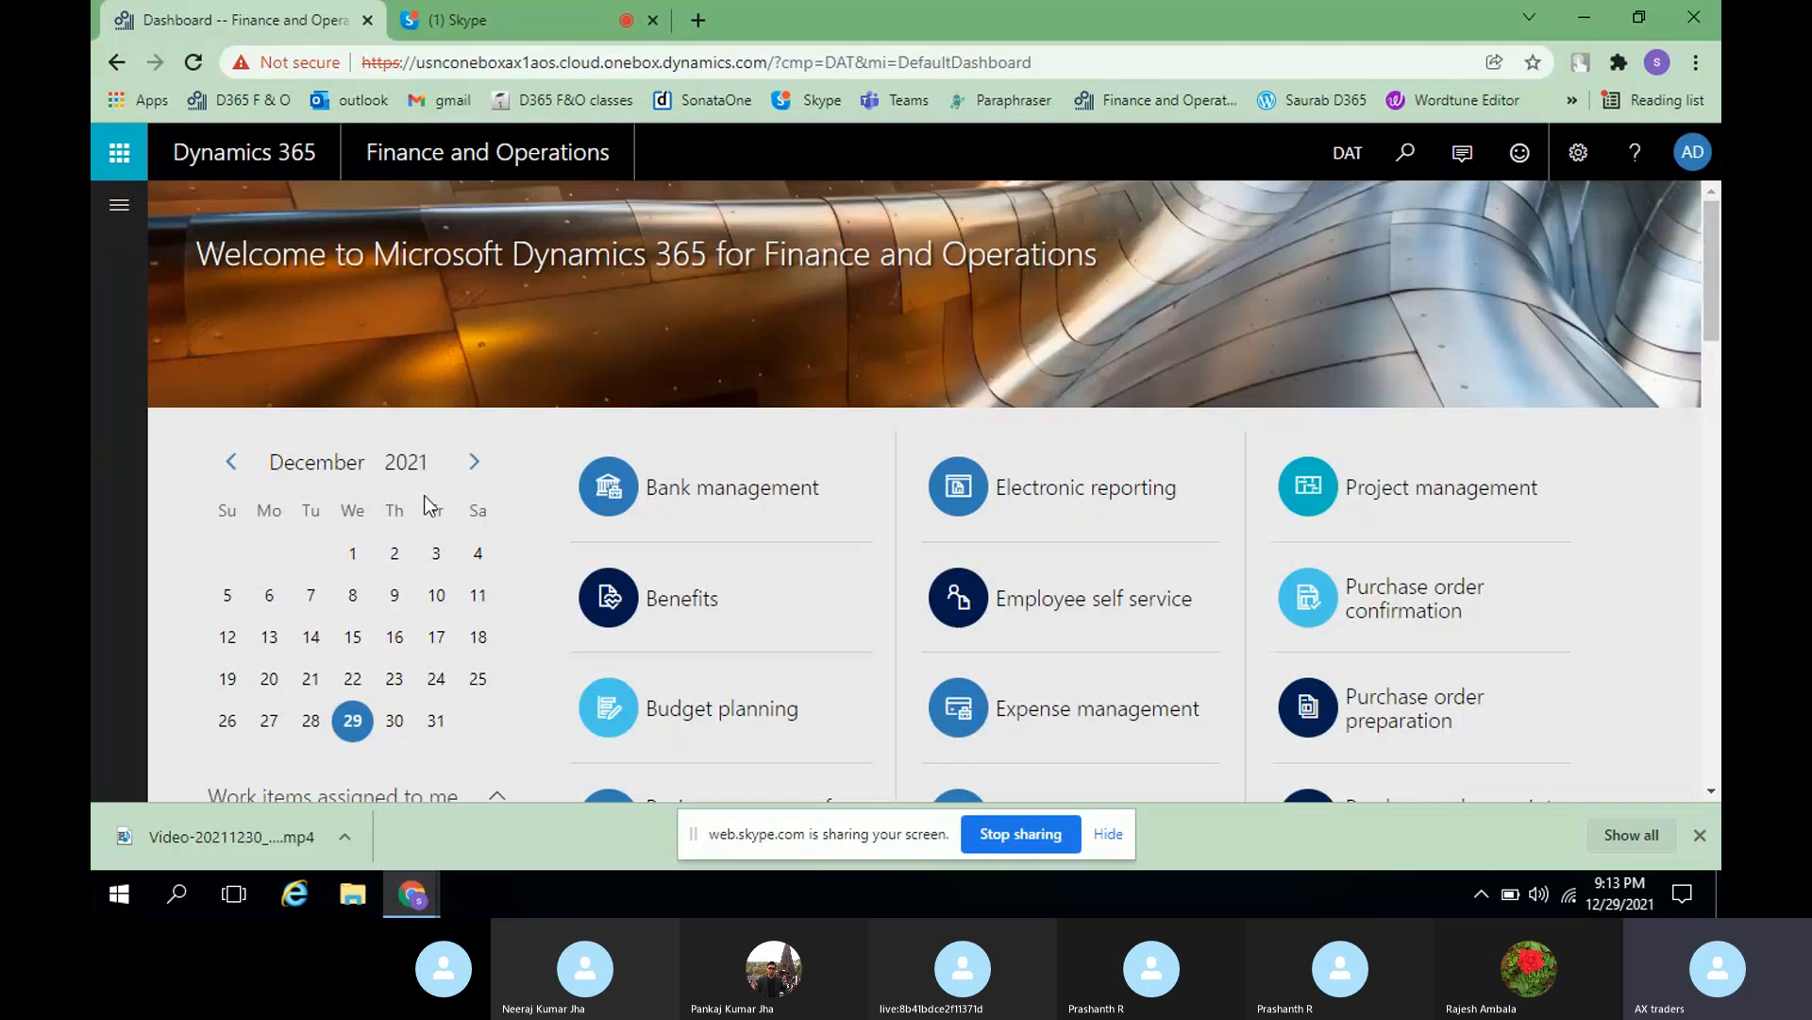
scroll(423, 494, "down", 5)
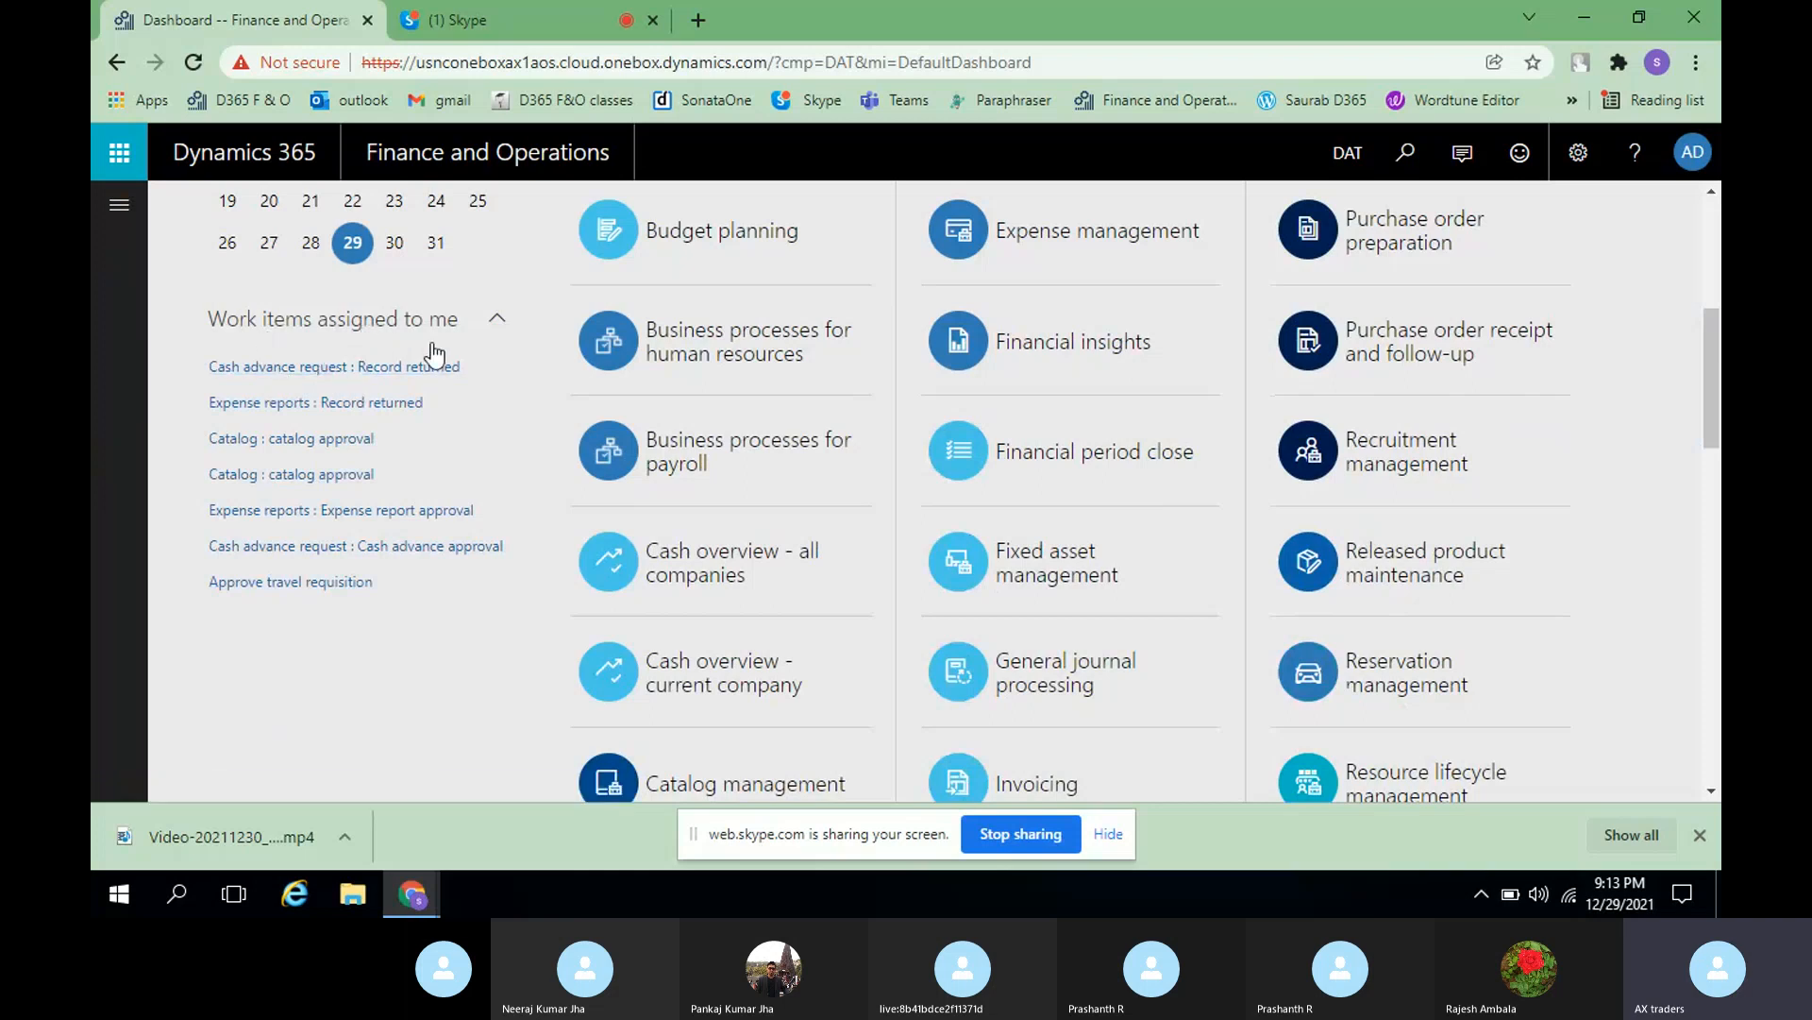
- Examine the module list in the navigation pane and dismiss the browser's downloads bar
left_click(117, 206)
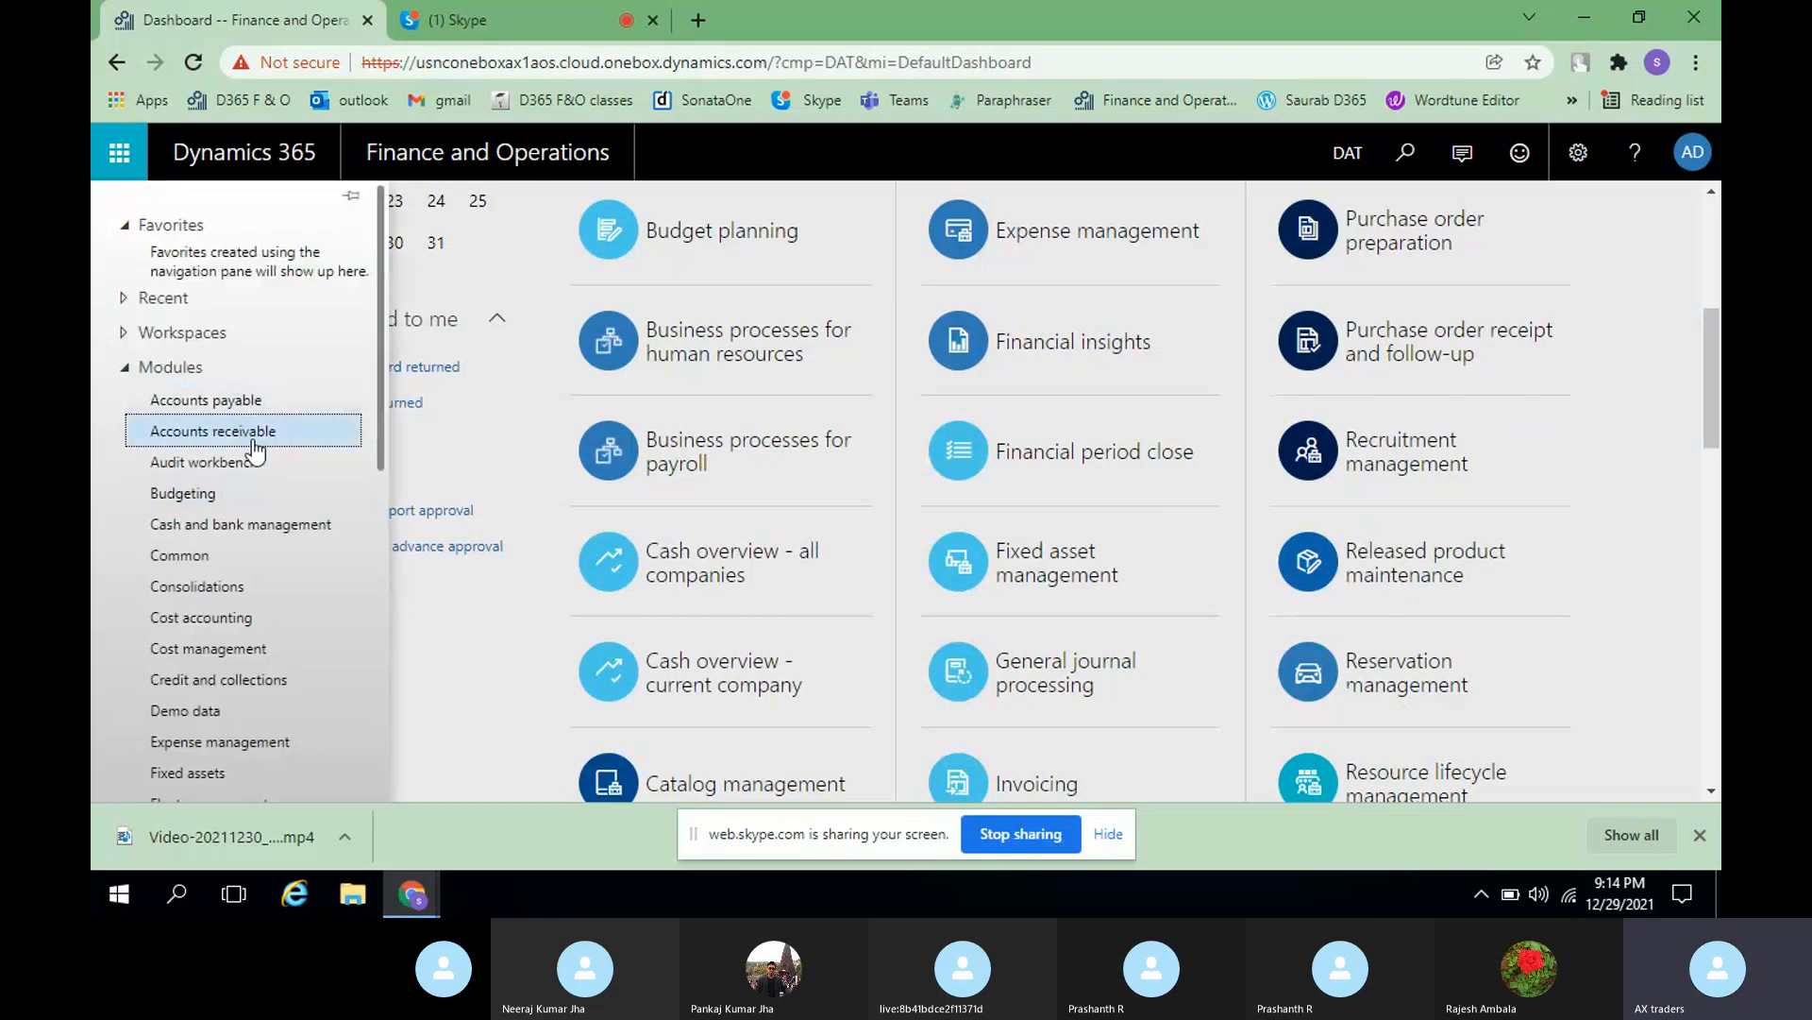
left_click(1669, 530)
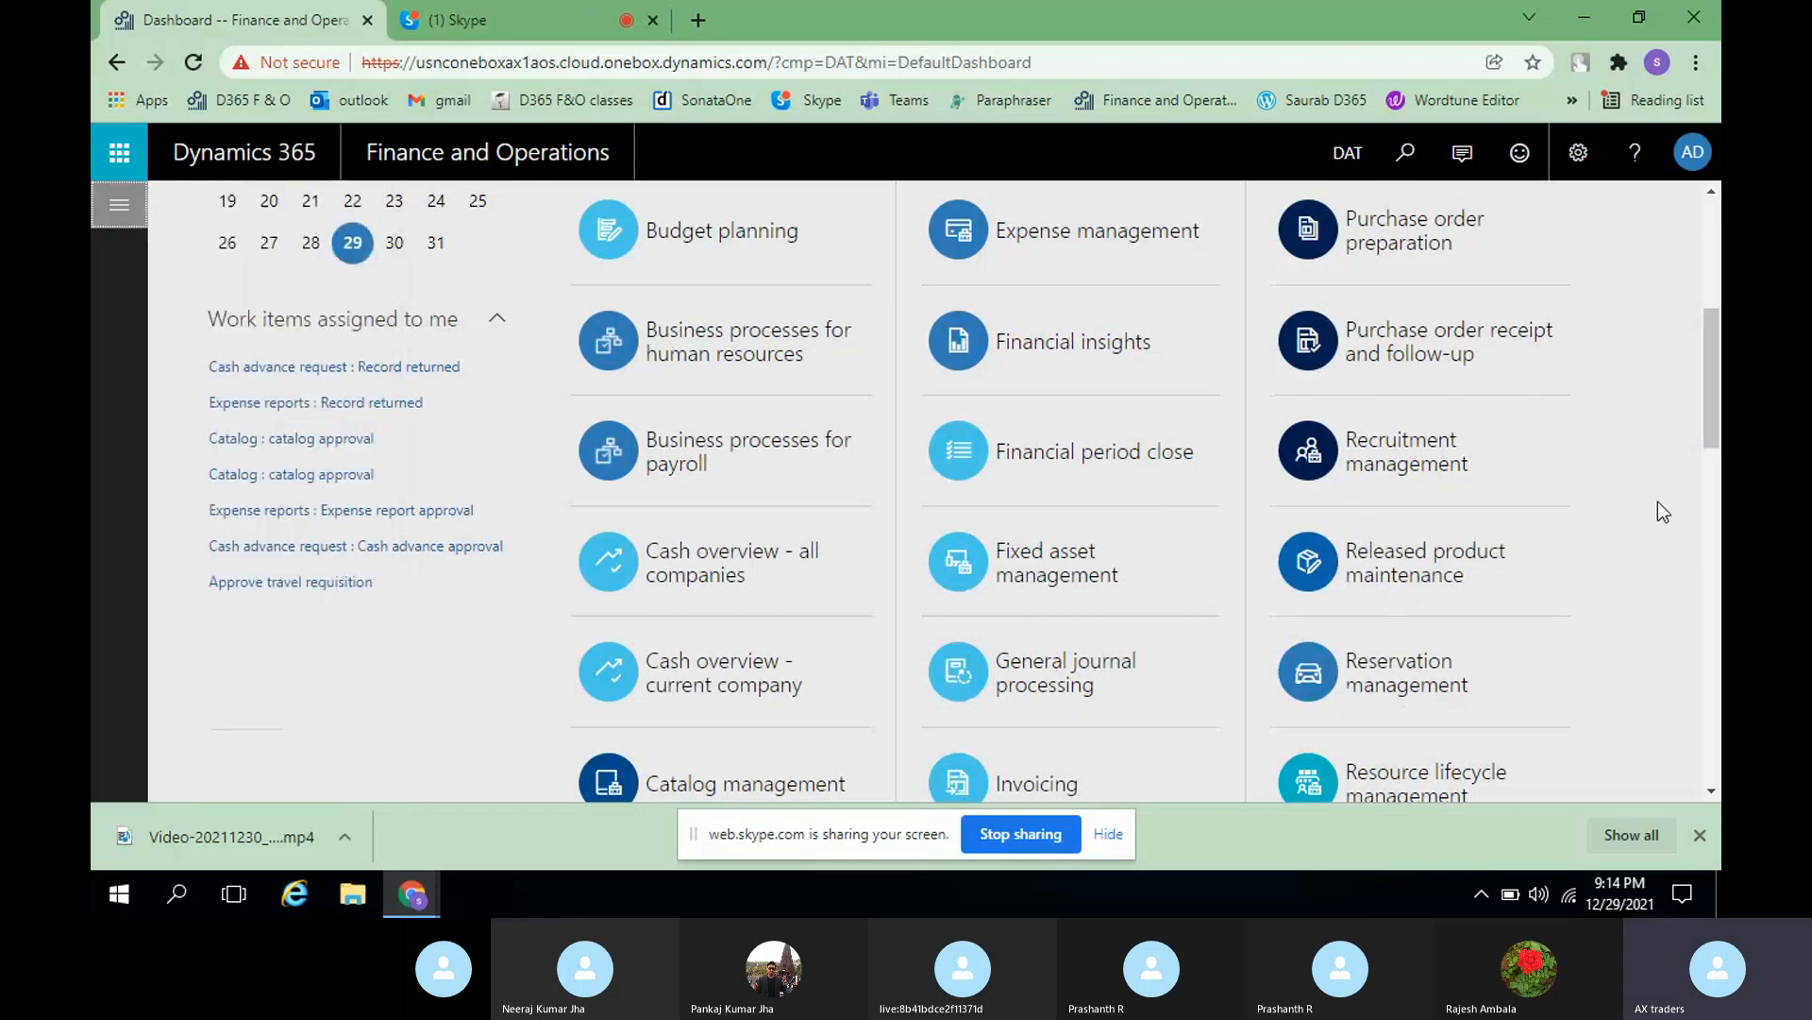
scroll(1713, 421, "down", 1)
left_click_drag(1714, 431, 1707, 361)
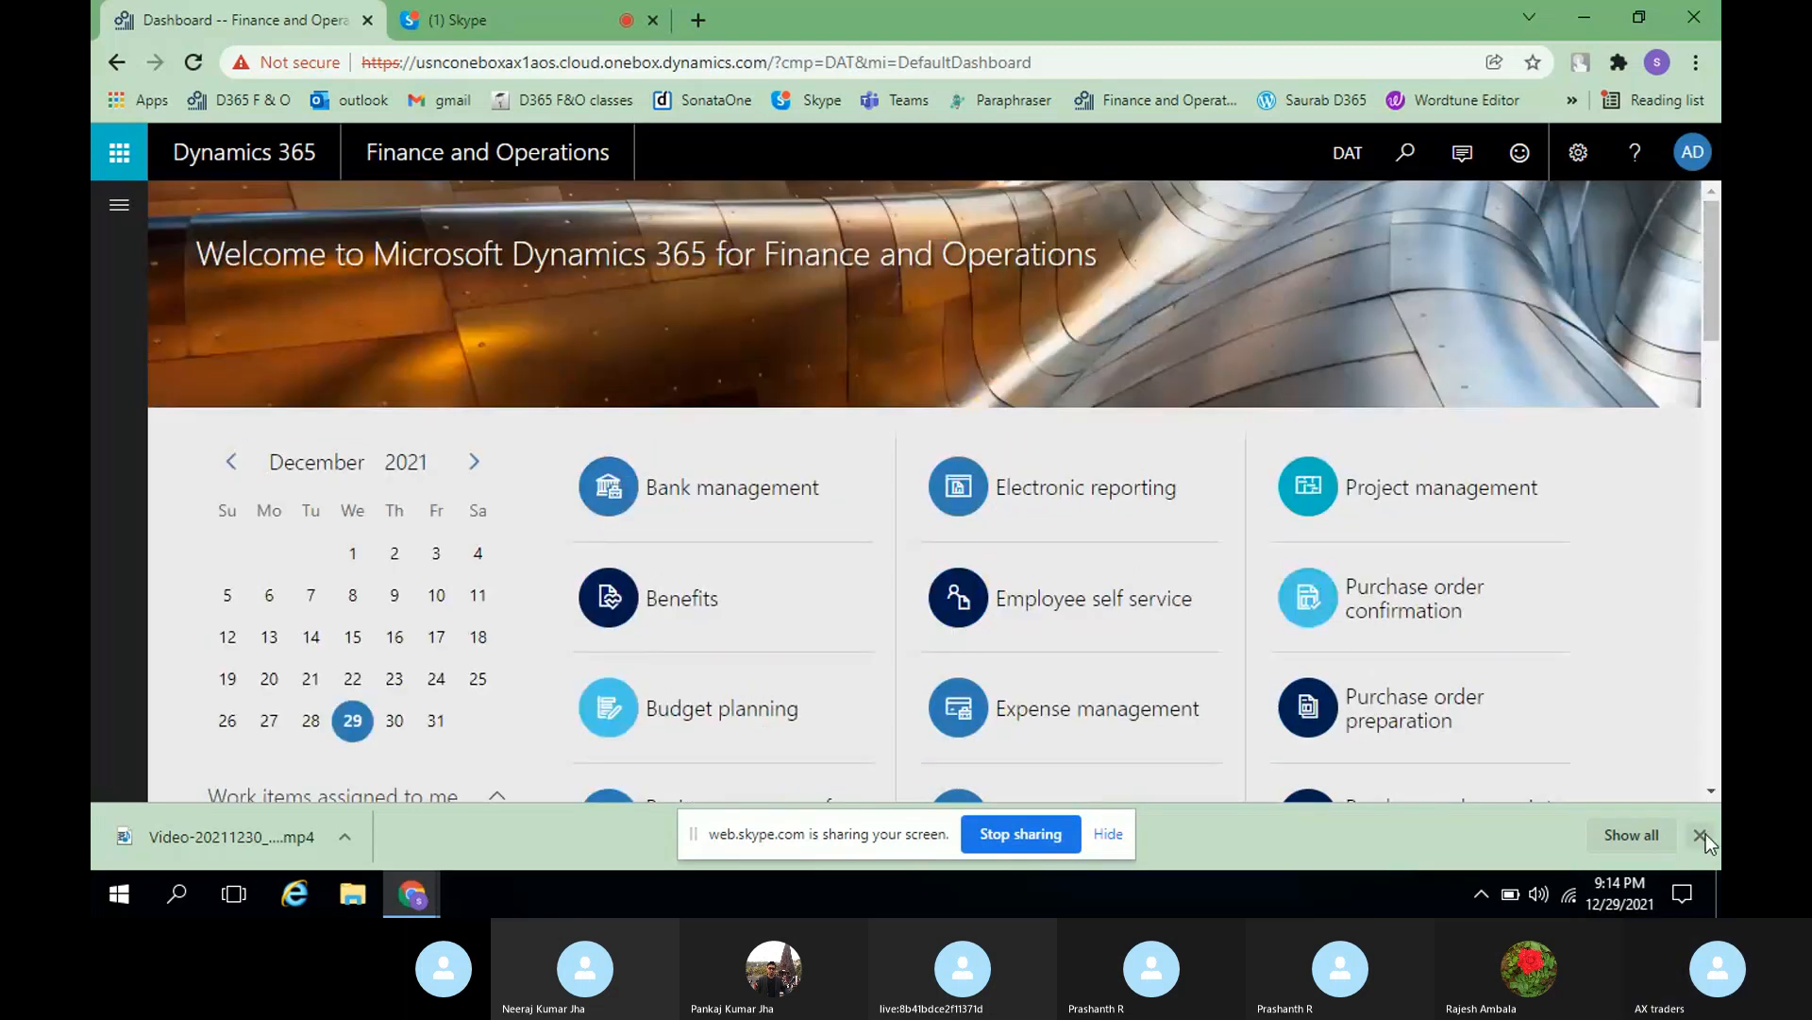
left_click(1701, 835)
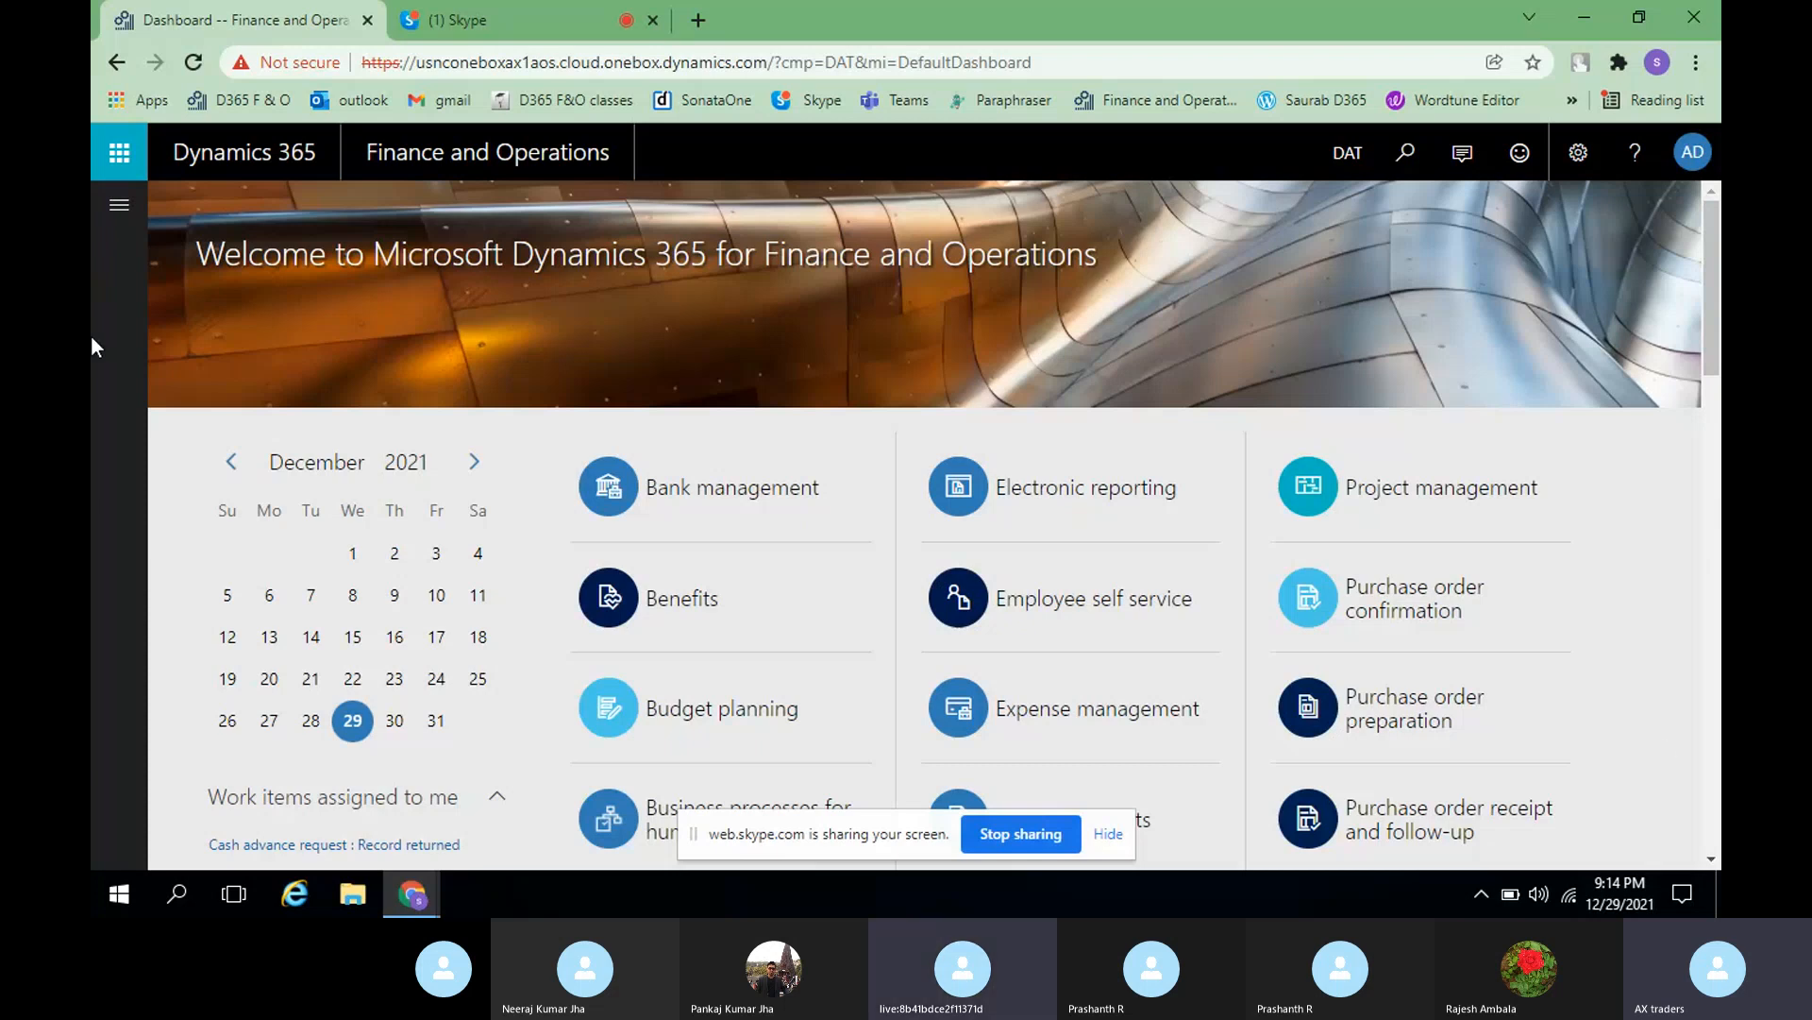
left_click(104, 210)
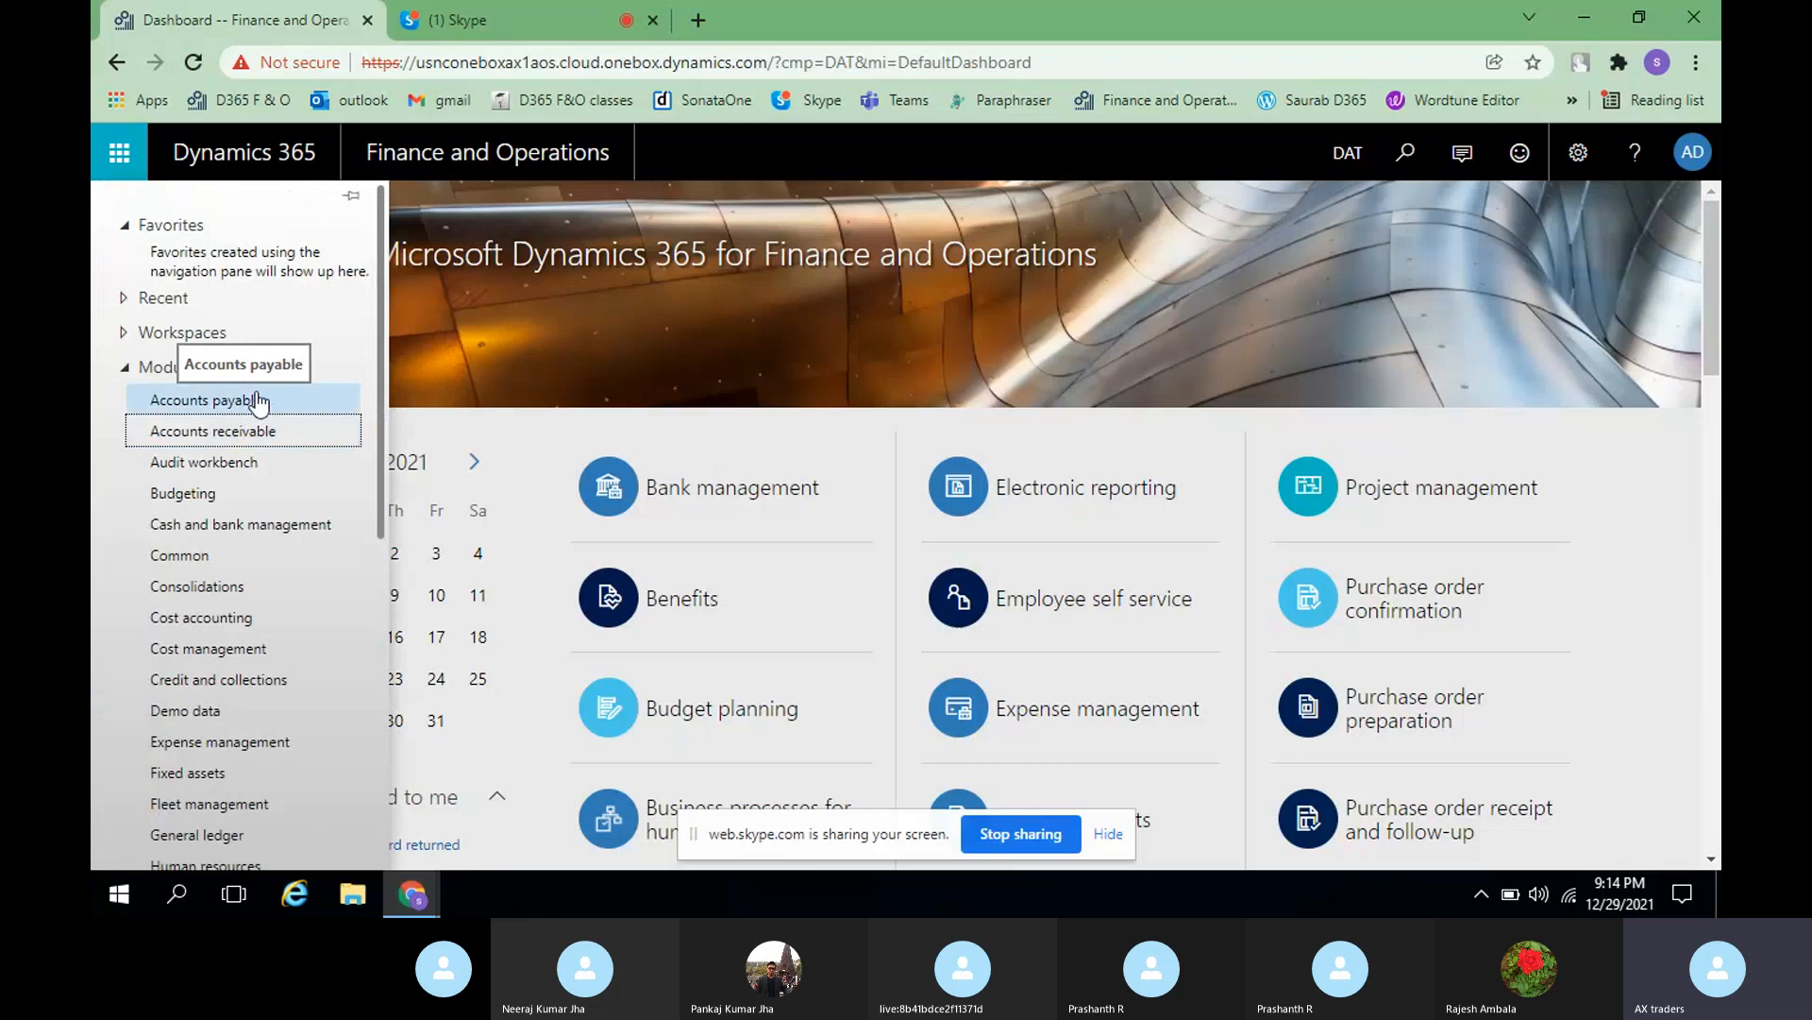
left_click(1693, 633)
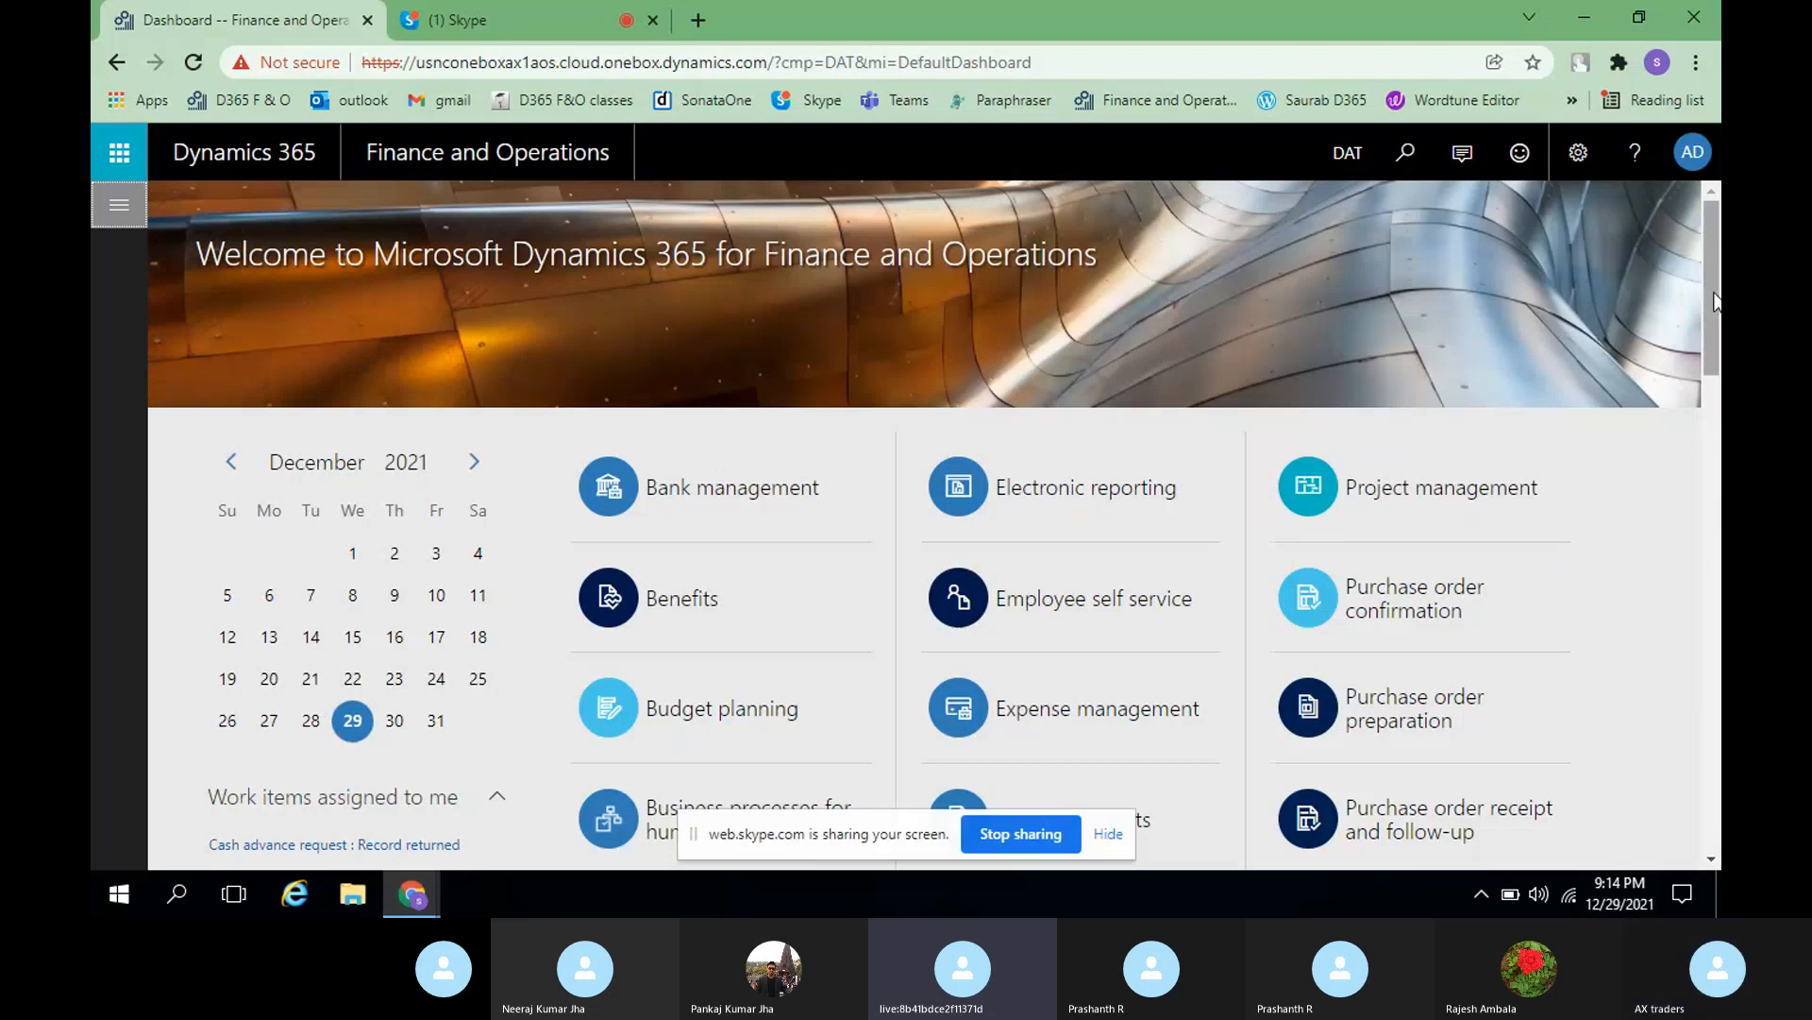
scroll(1714, 300, "down", 1)
scroll(1714, 311, "up", 1)
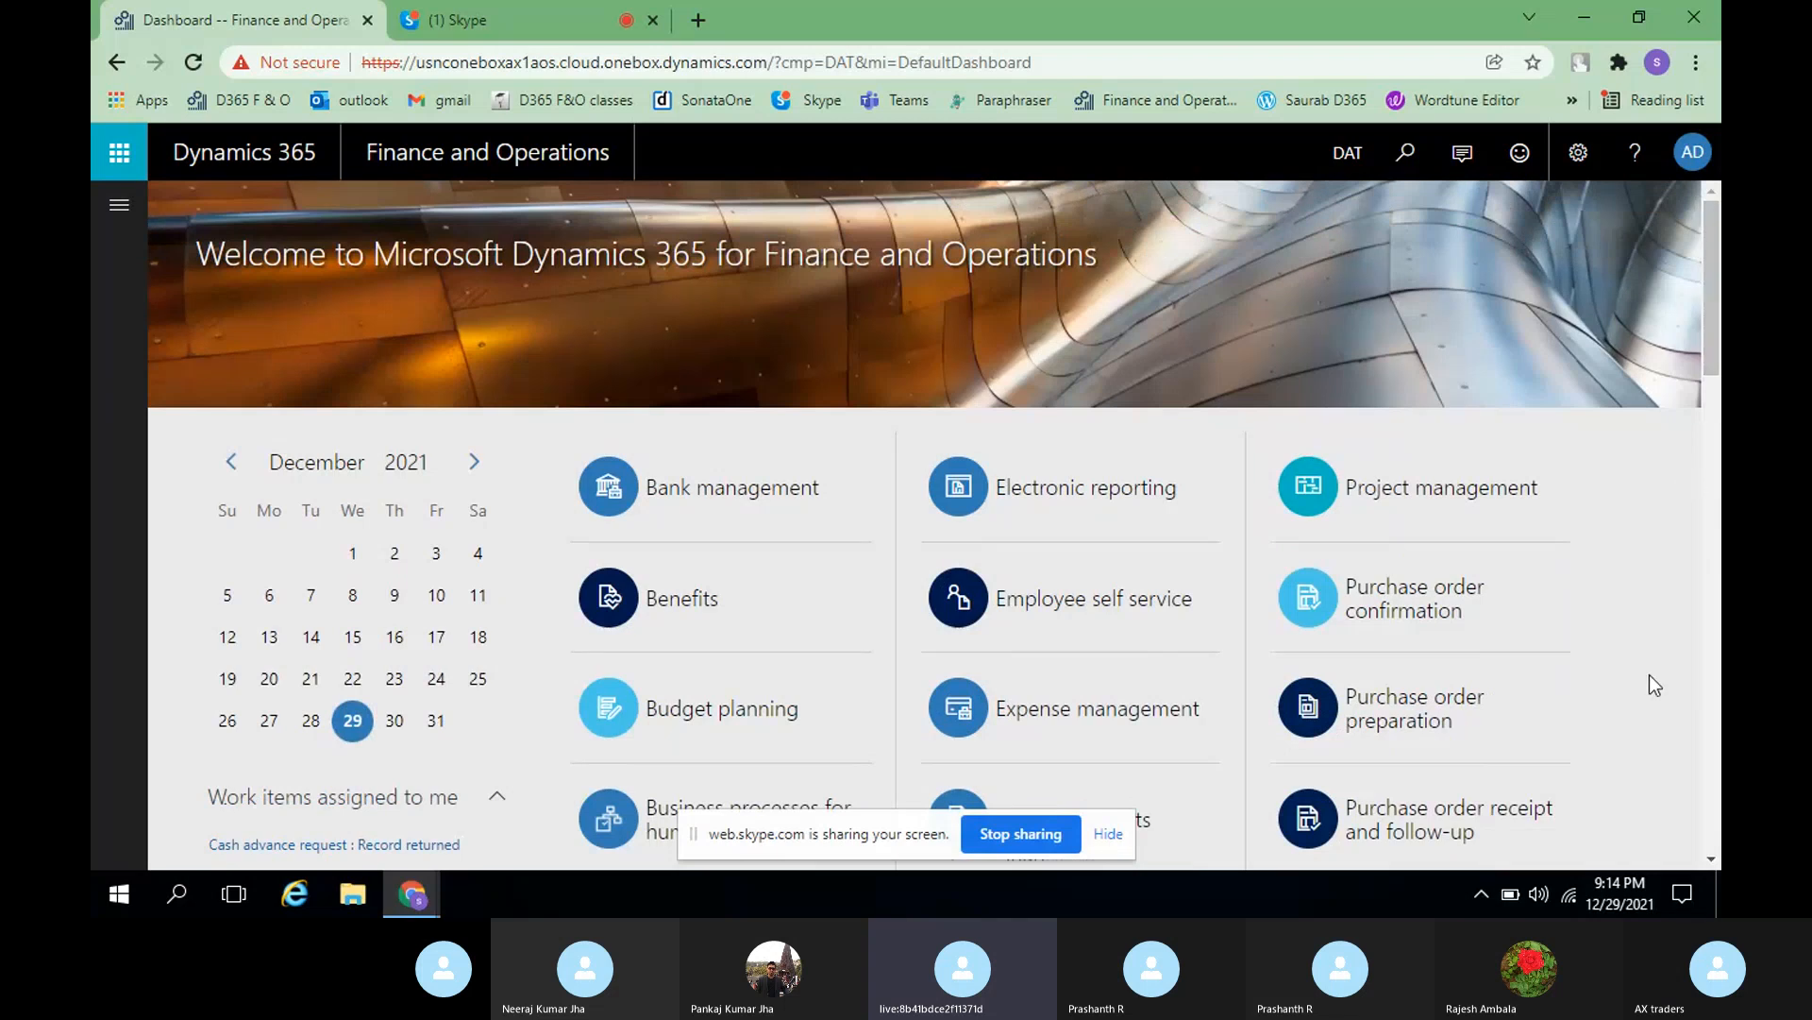
scroll(1650, 674, "down", 3)
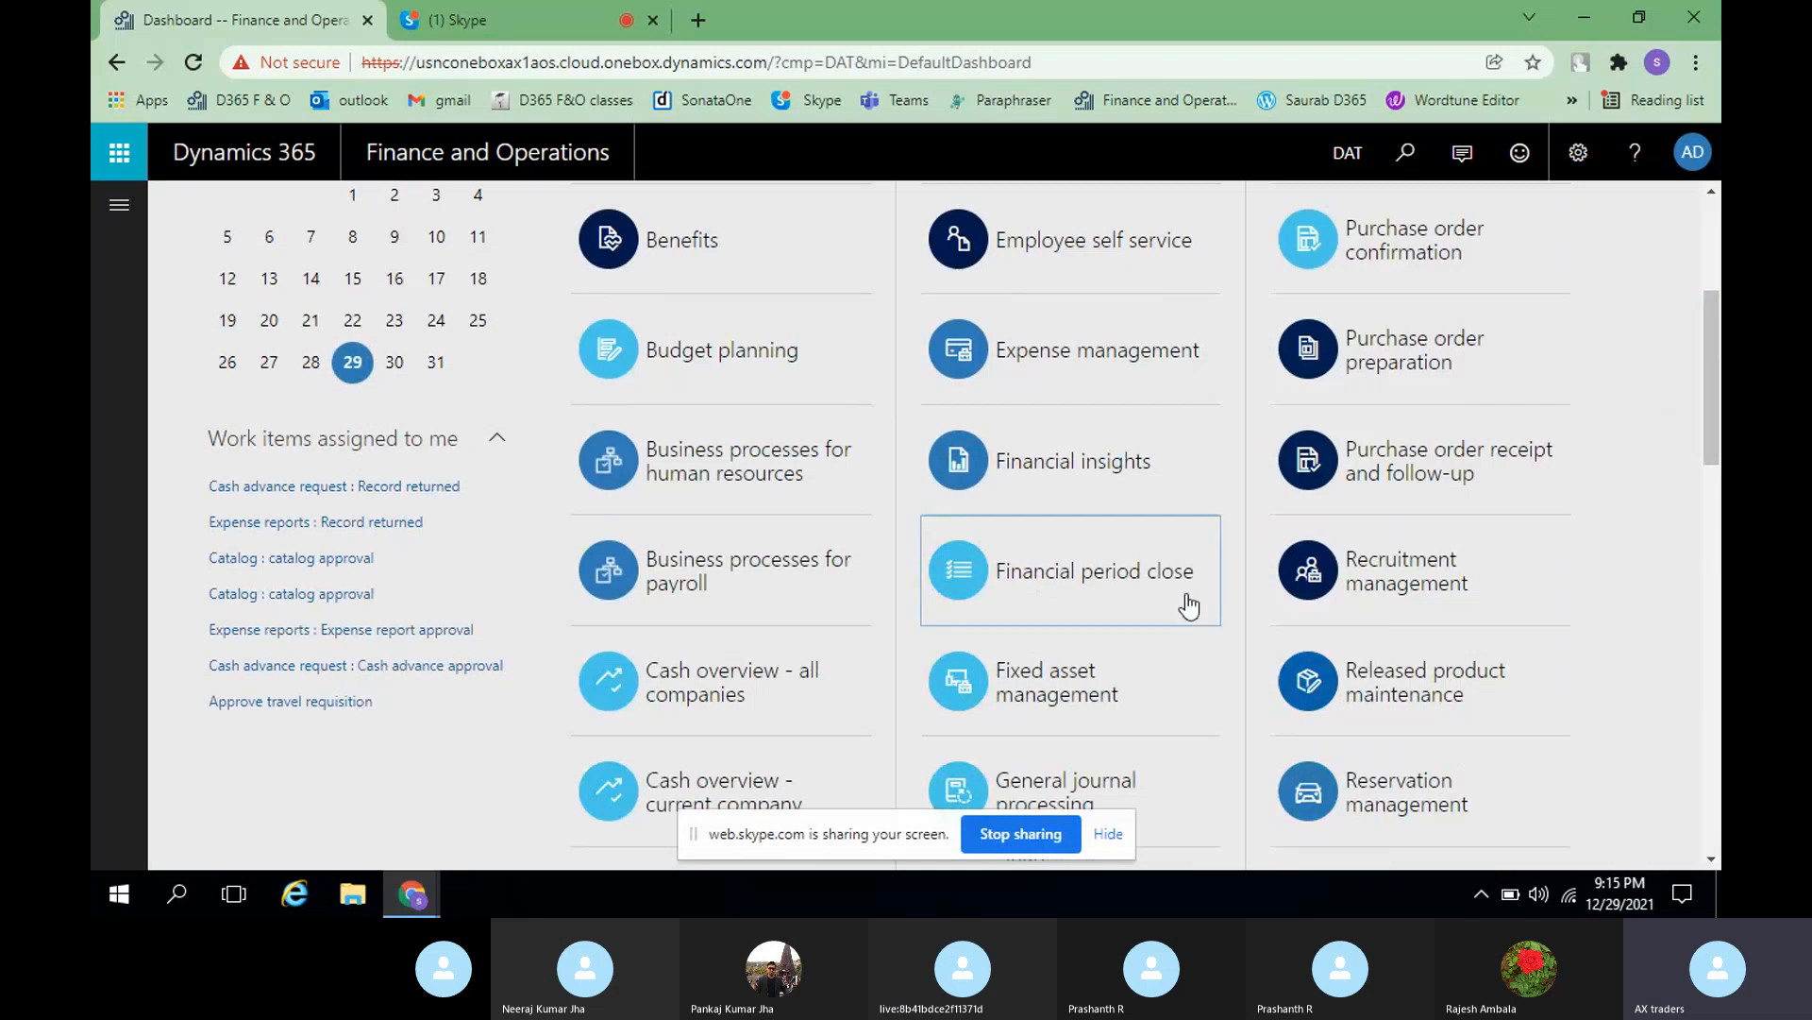
scroll(1567, 584, "up", 1)
scroll(1457, 639, "up", 2)
scroll(1464, 696, "down", 2)
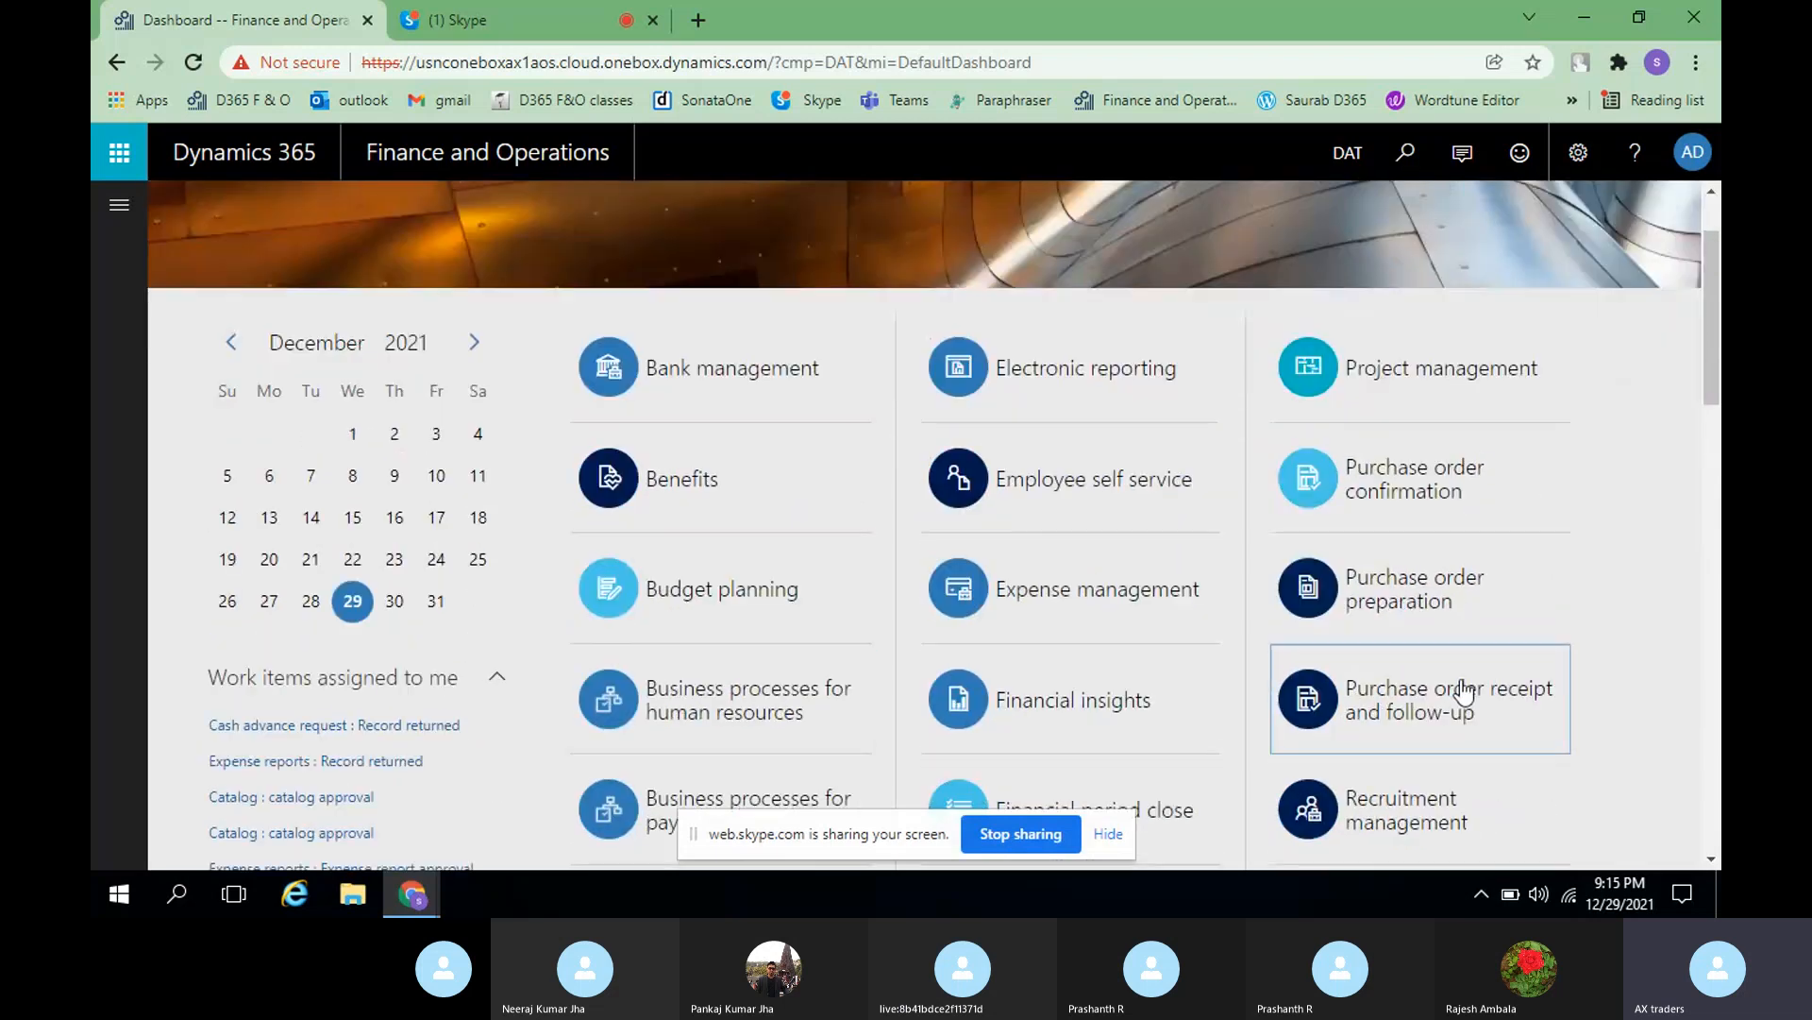
scroll(1435, 529, "up", 1)
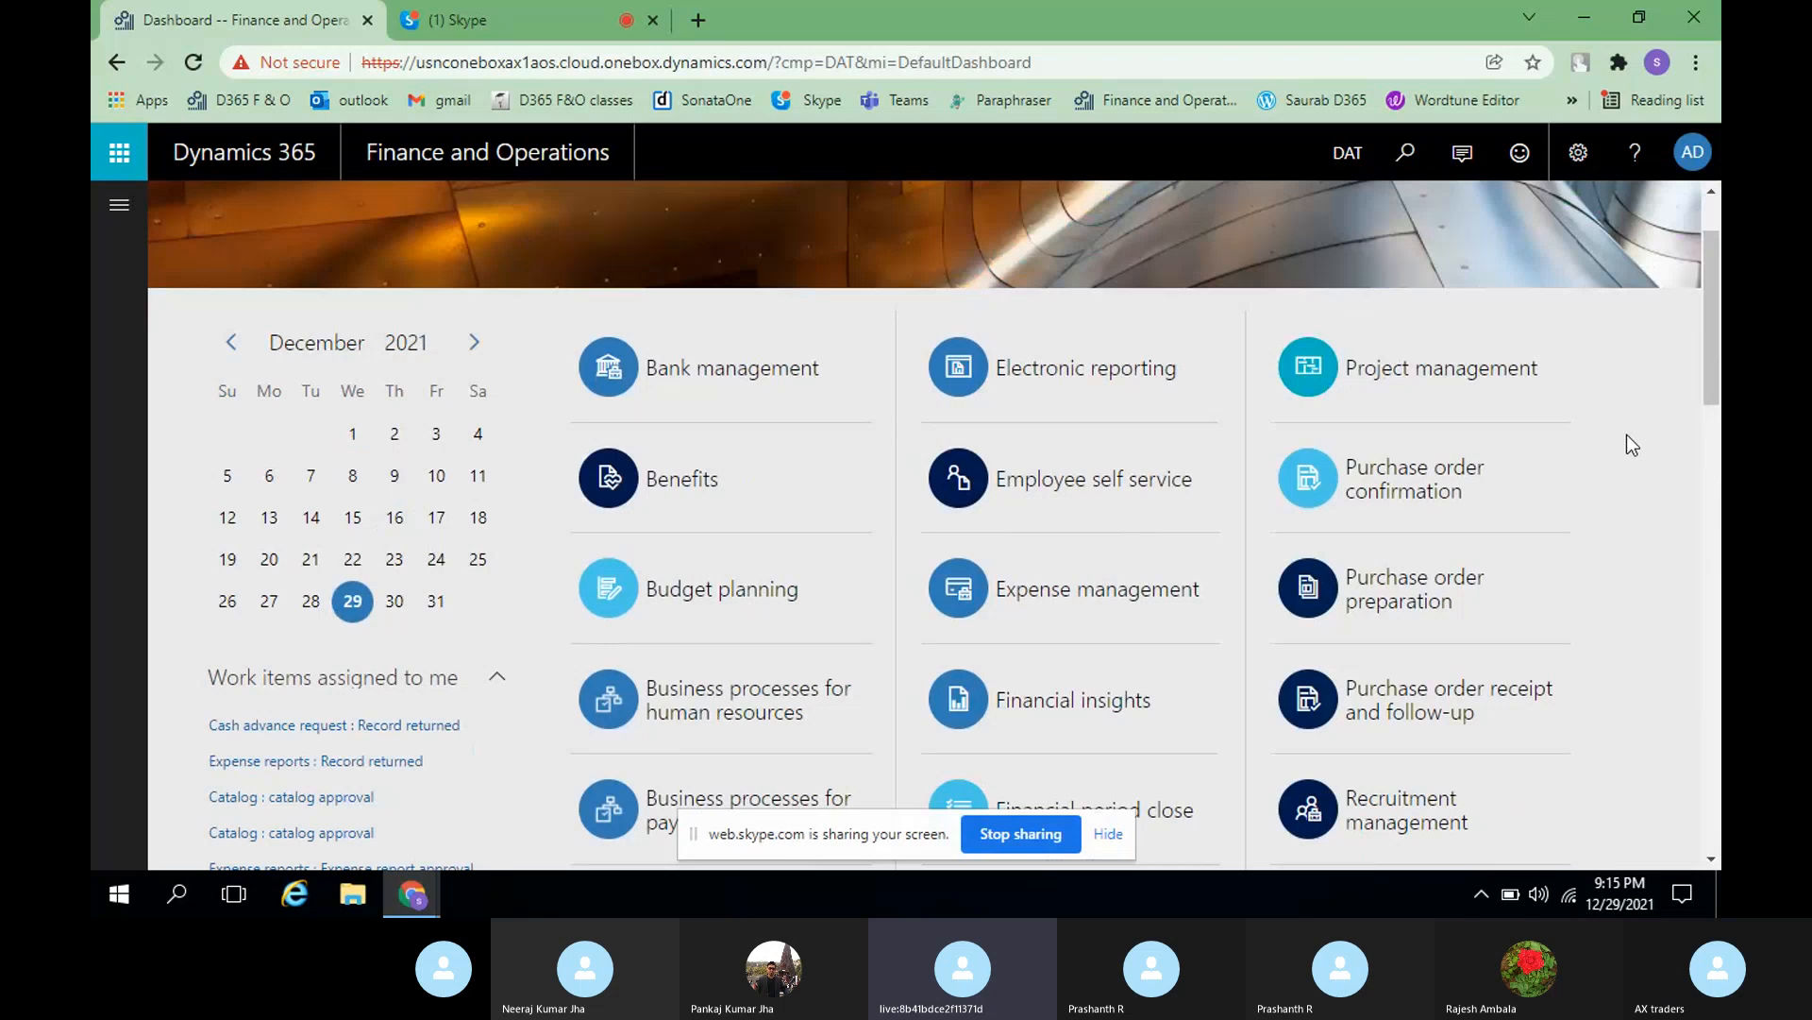
- Examine the Favorites, Recent, Workspaces and Modules sections of the navigation pane, closing the pane each time
left_click(116, 211)
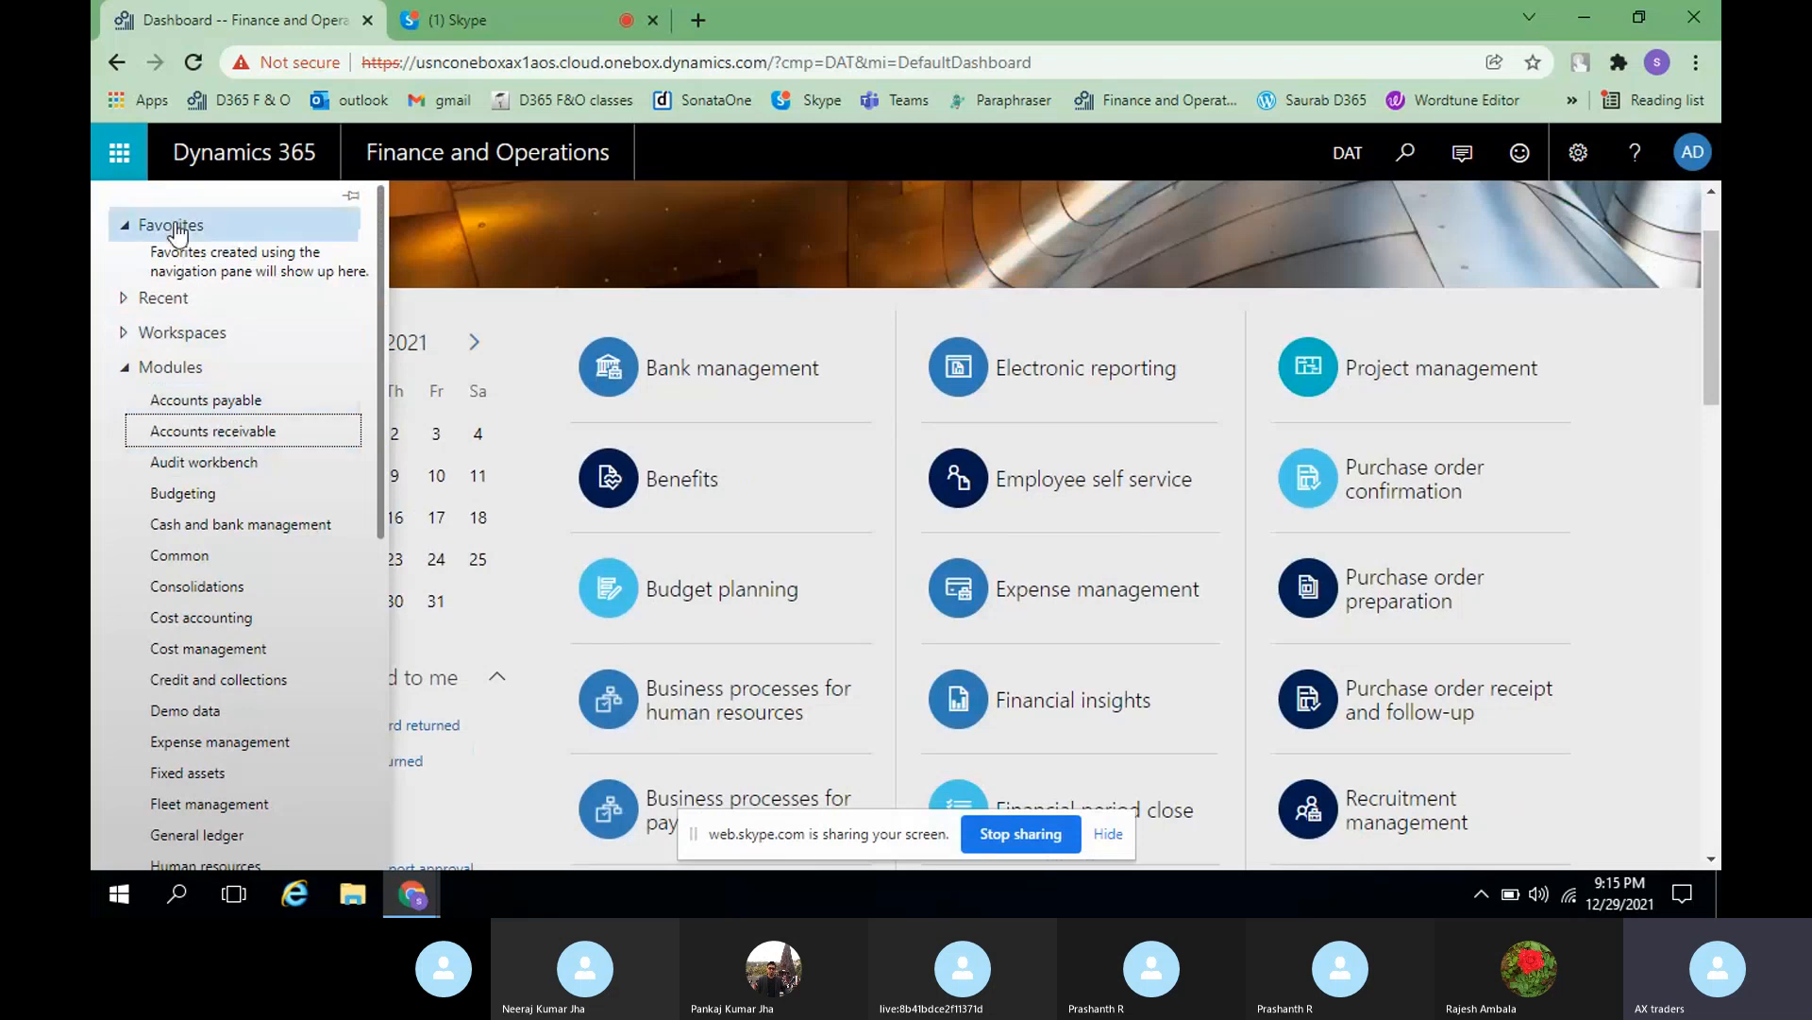
left_click(418, 335)
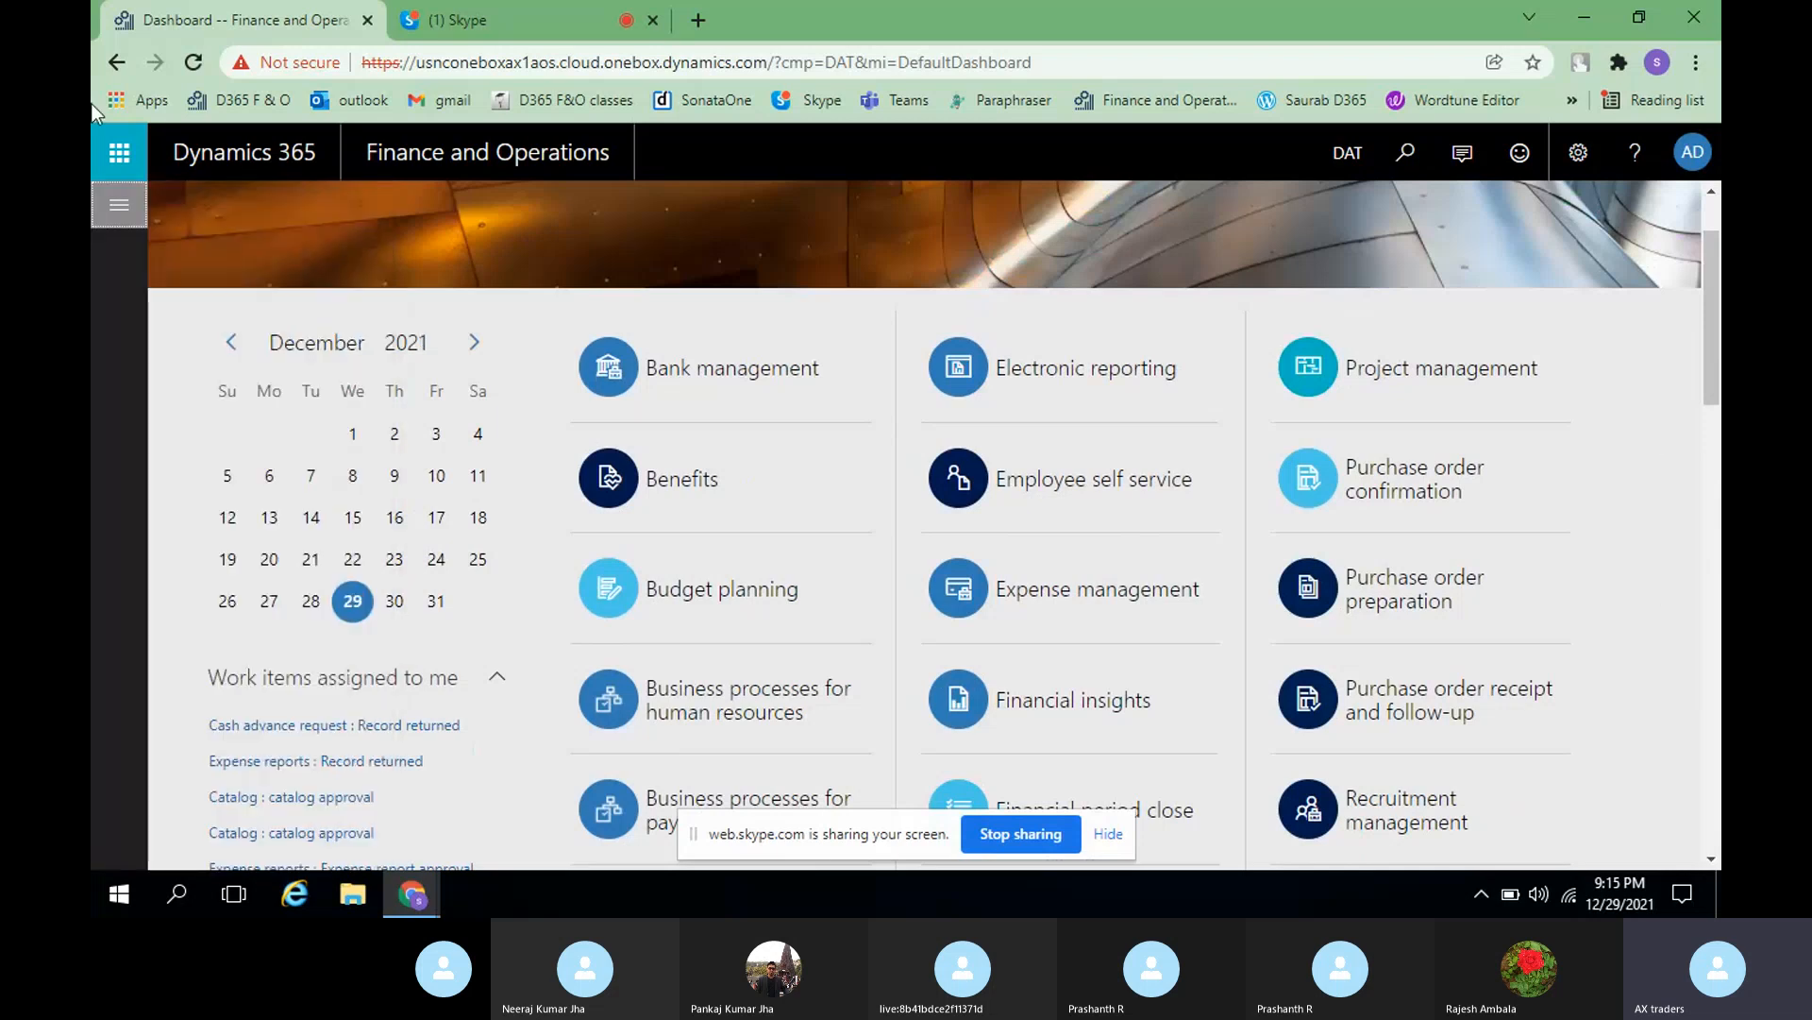
left_click(114, 209)
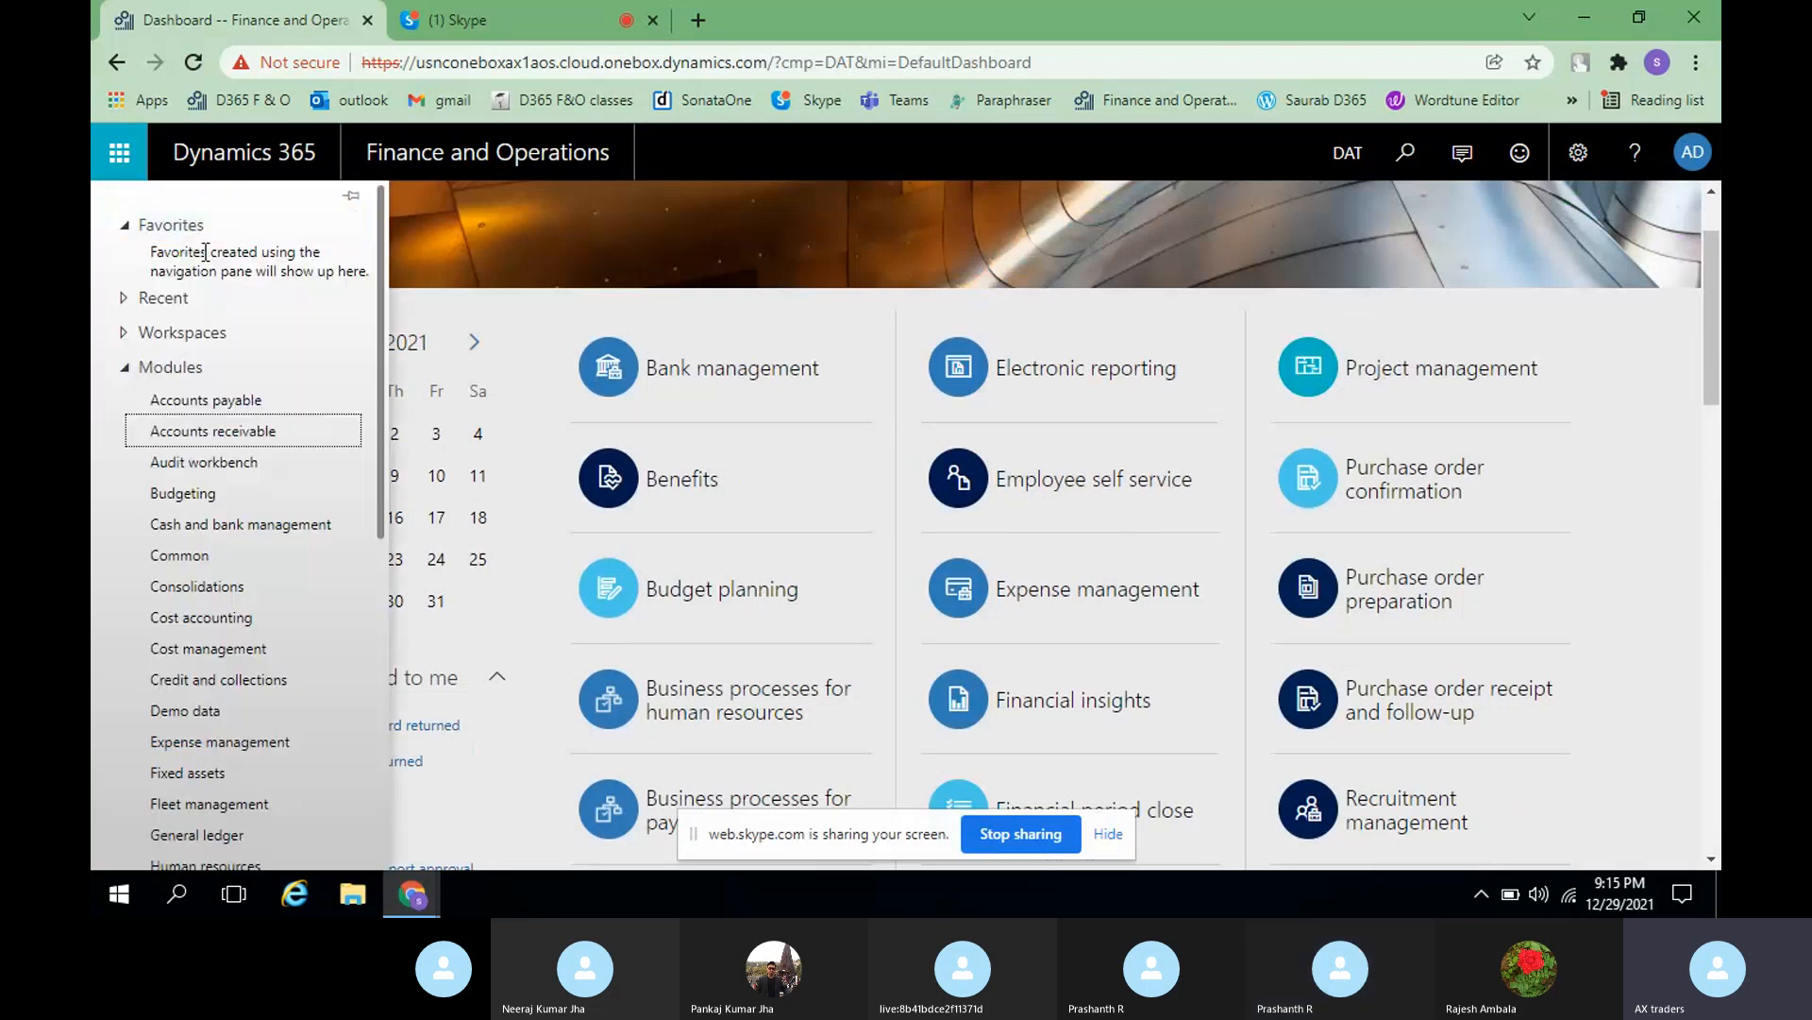
left_click(1635, 494)
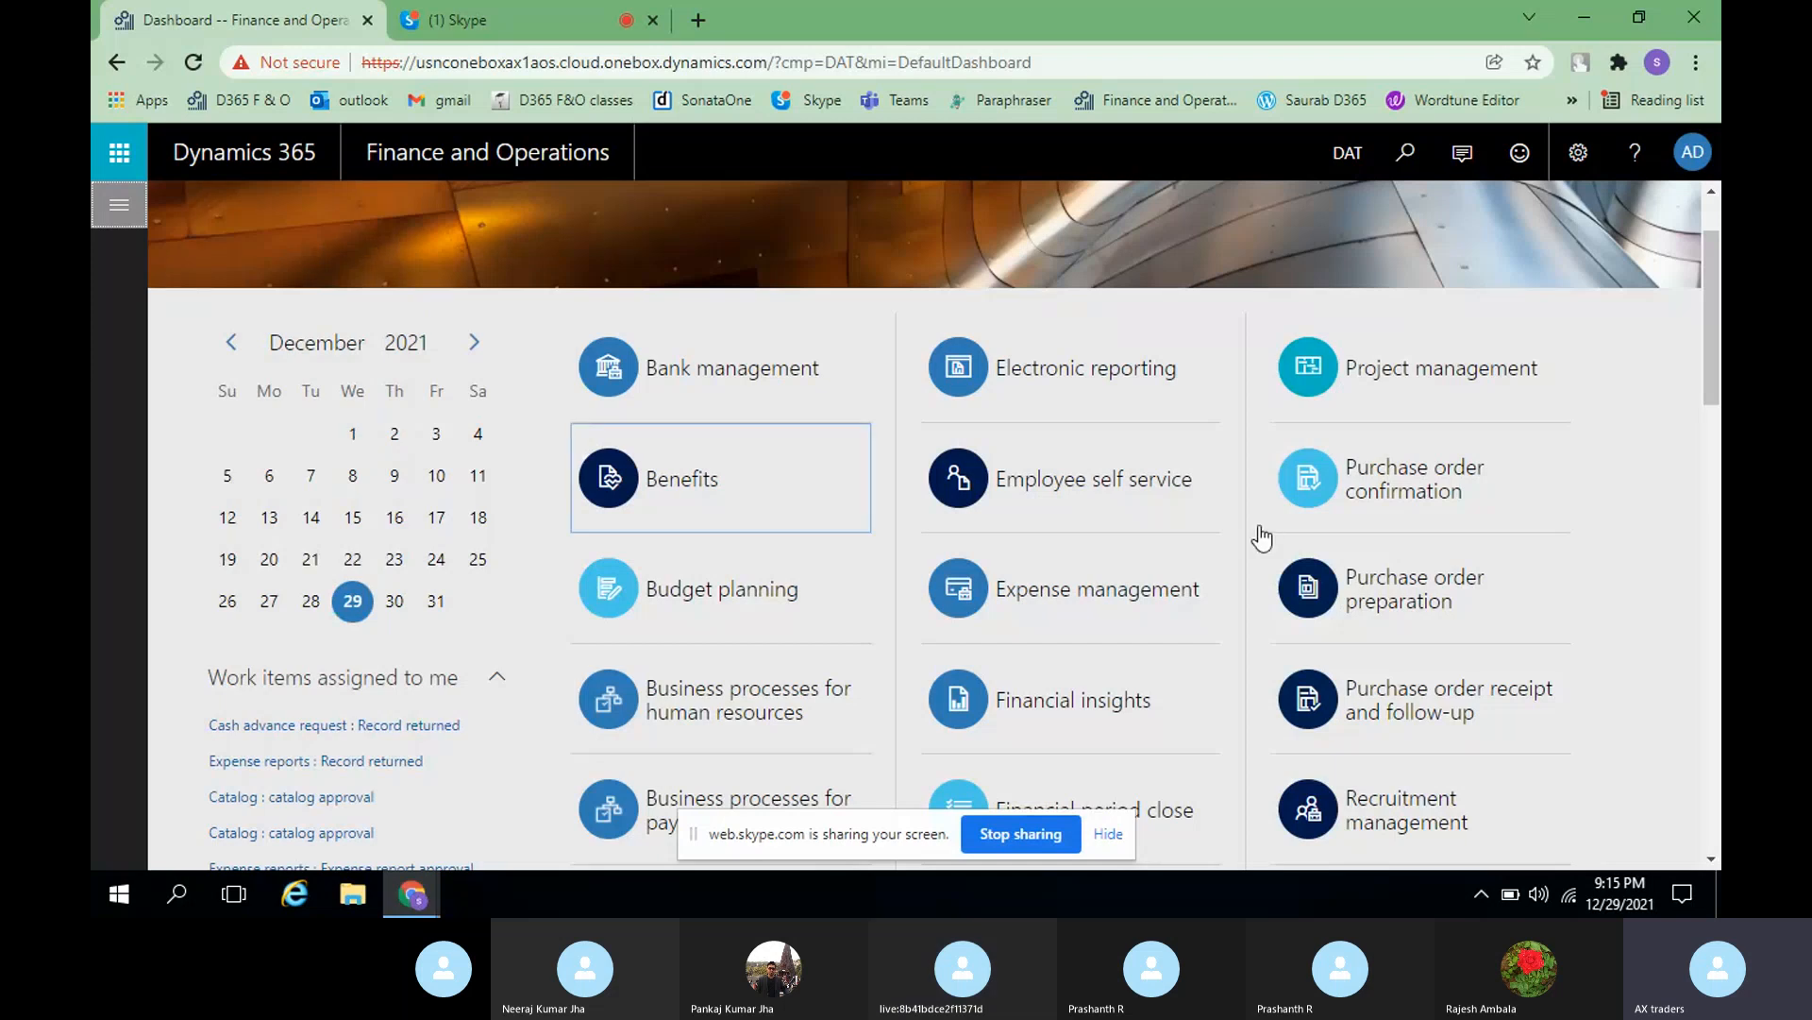
- Change the session date to 12/27/2021 using the dashboard calendar and confirm the change
scroll(1262, 537, "down", 15)
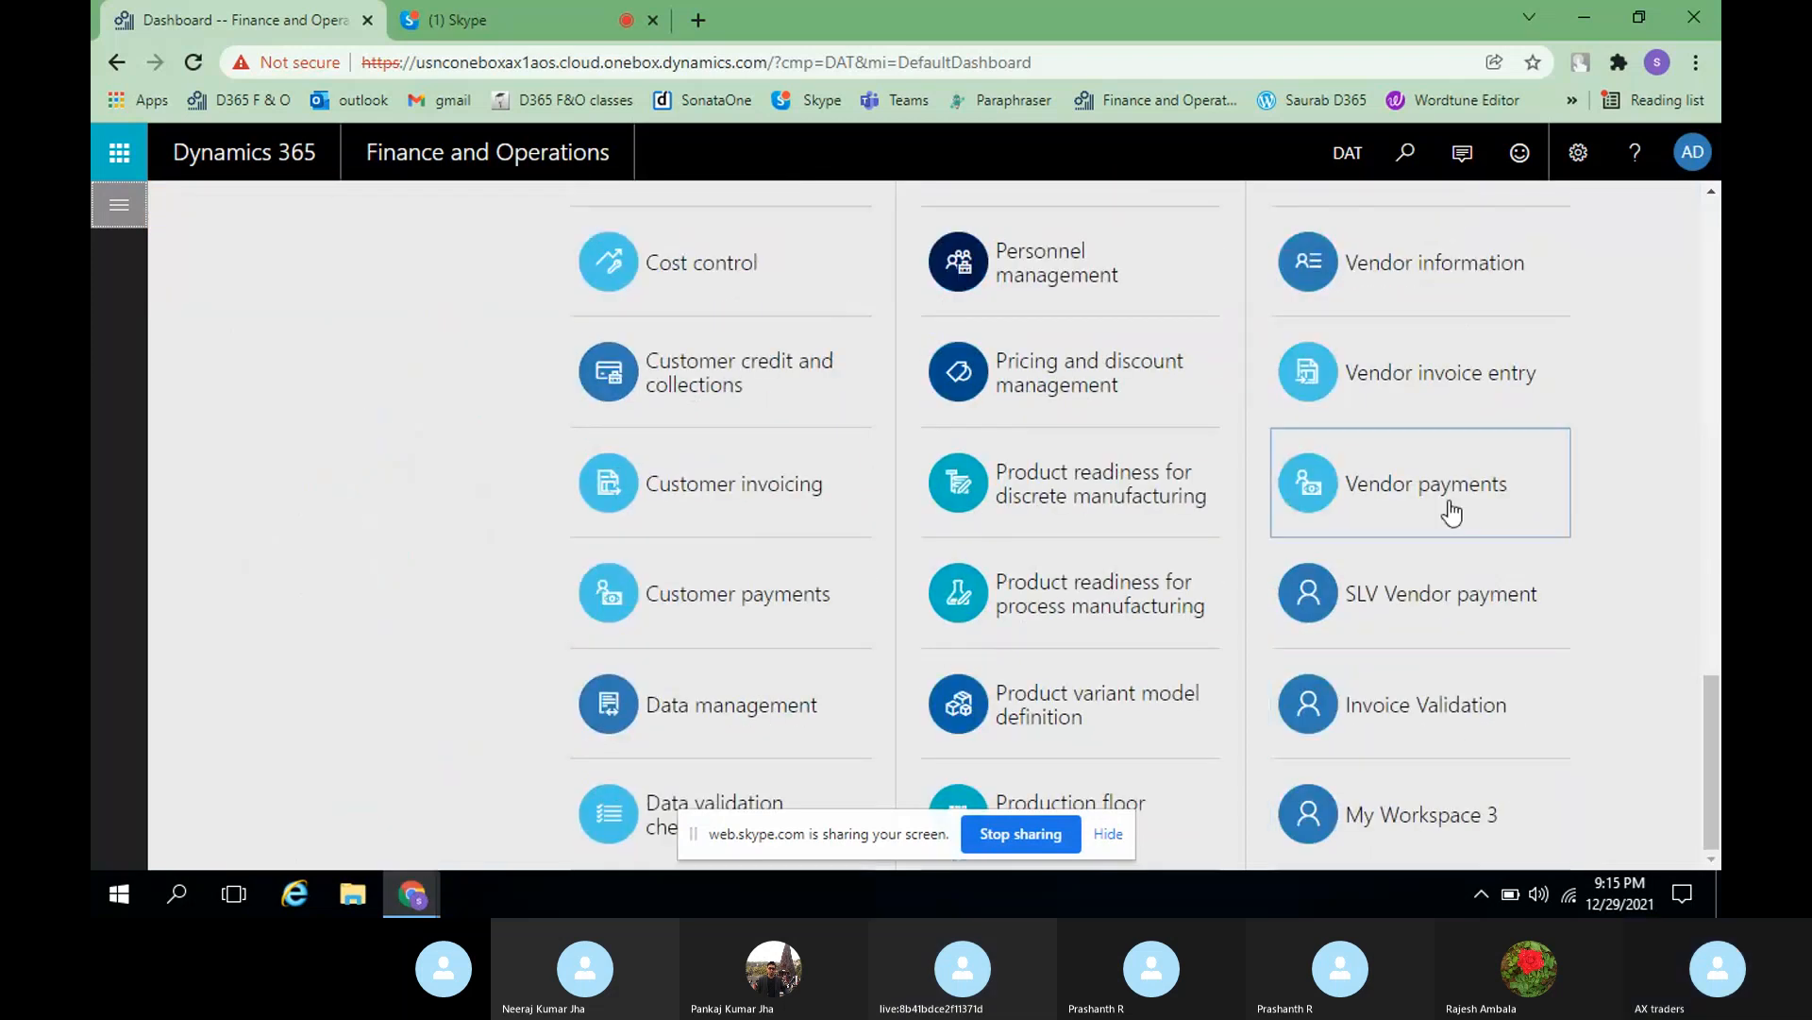
scroll(1510, 639, "up", 20)
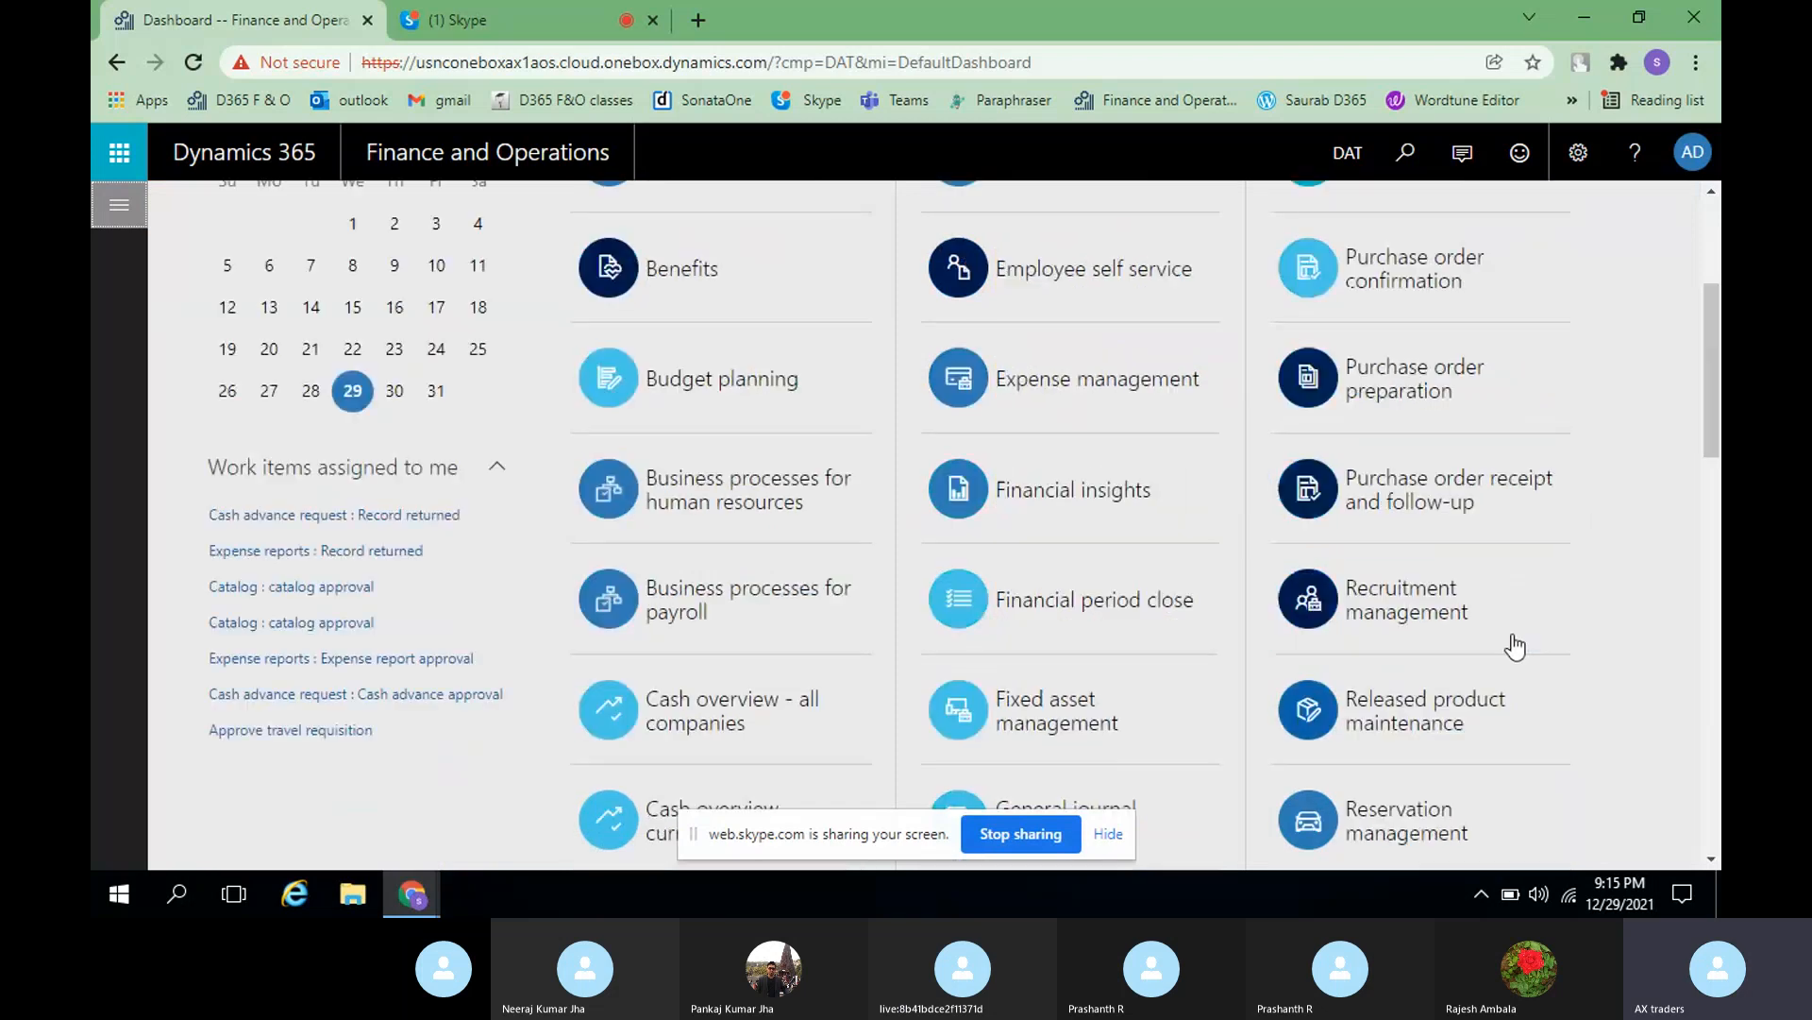
scroll(269, 567, "down", 3)
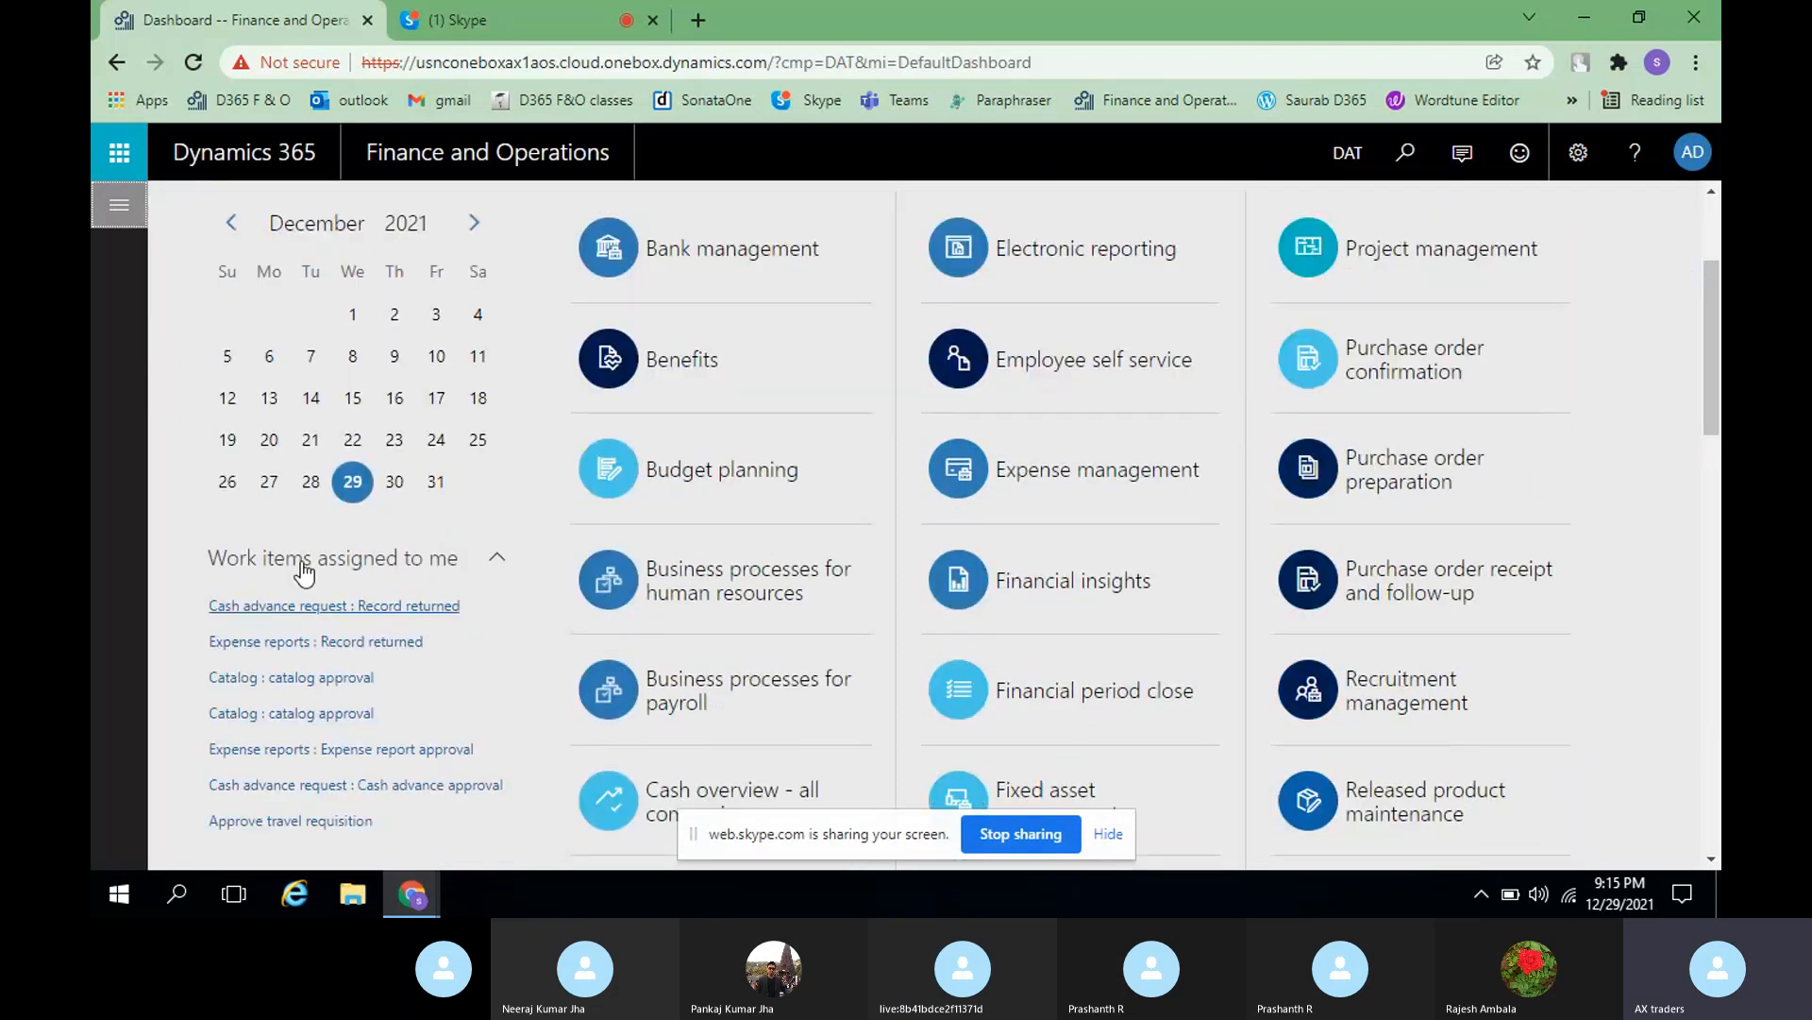
left_click(270, 483)
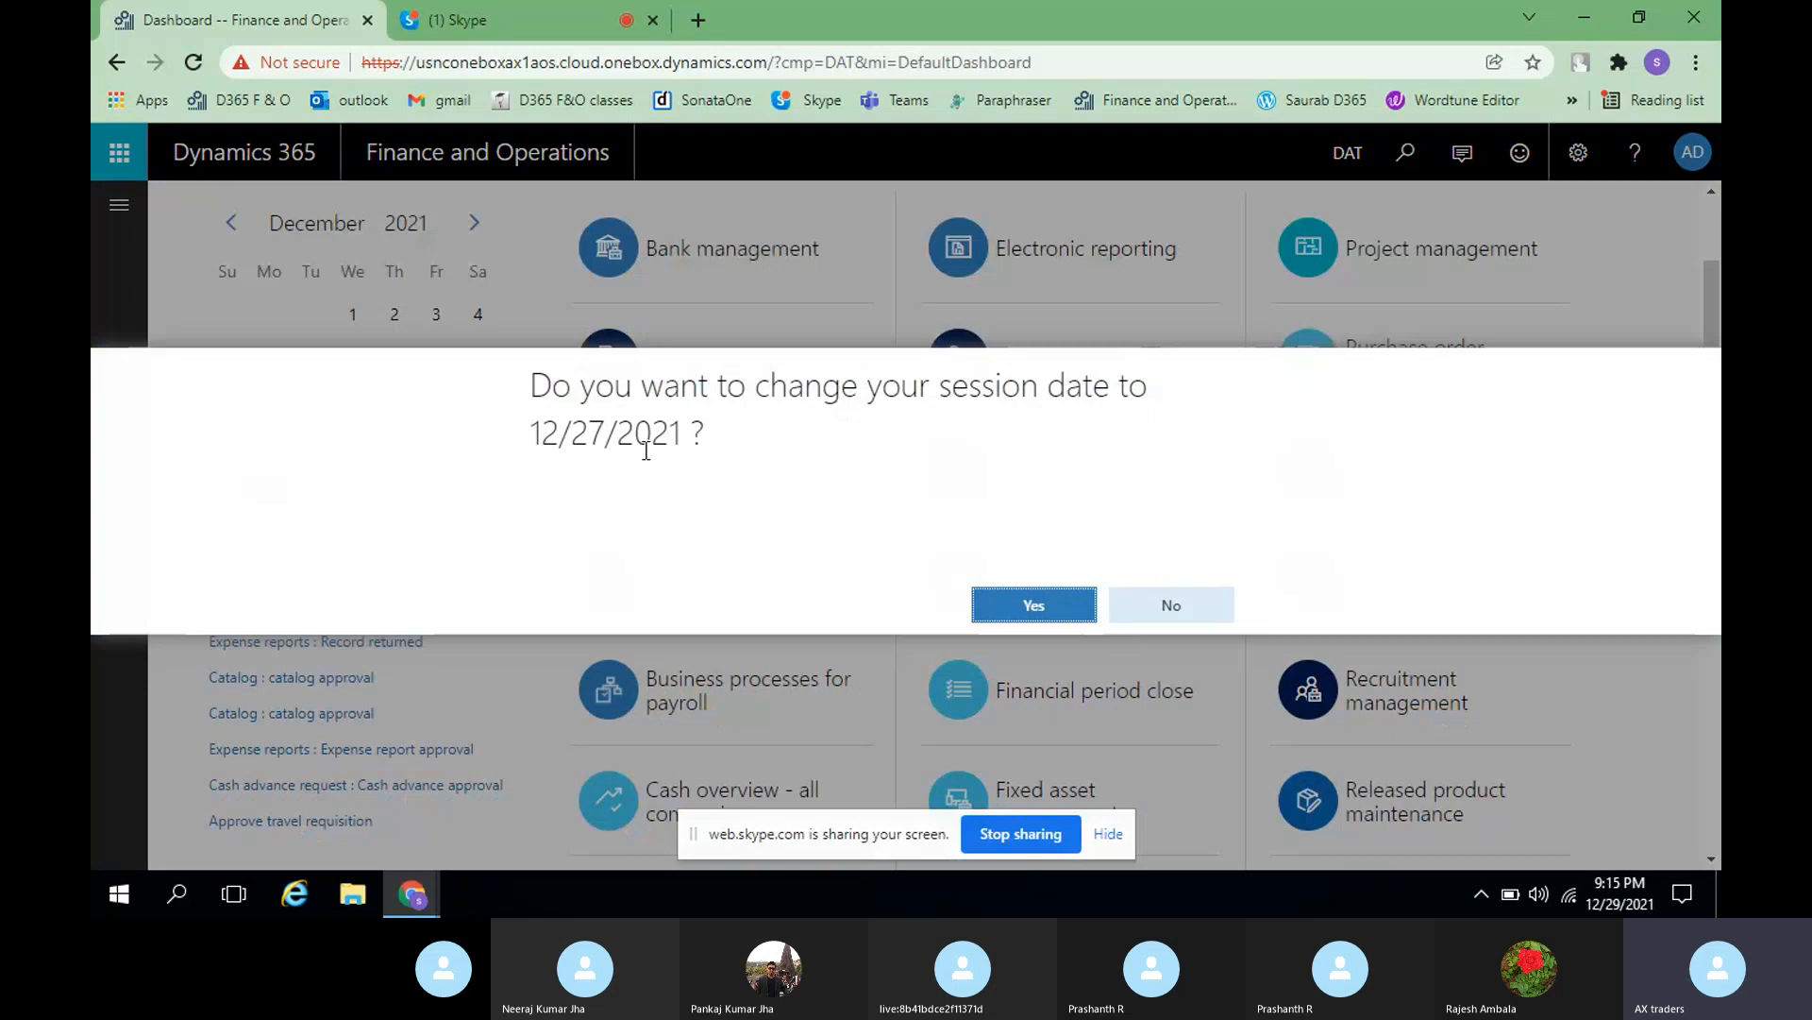
left_click(1003, 612)
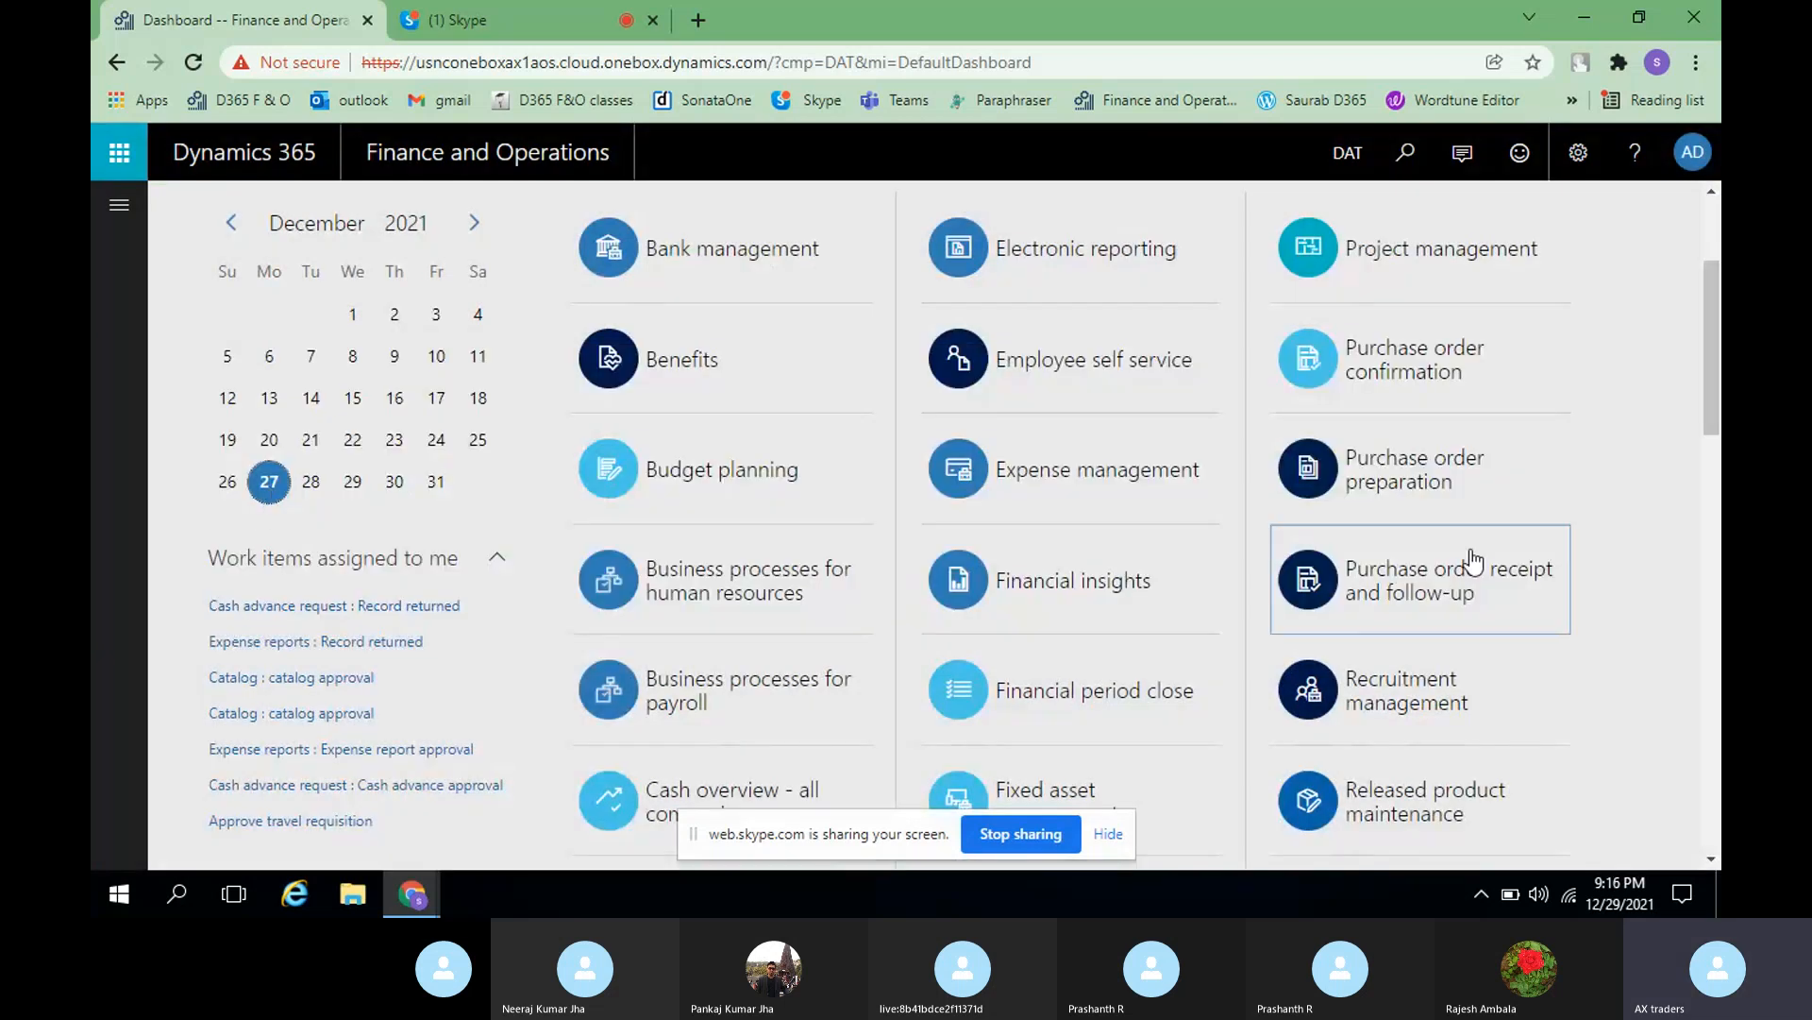
scroll(1474, 559, "down", 10)
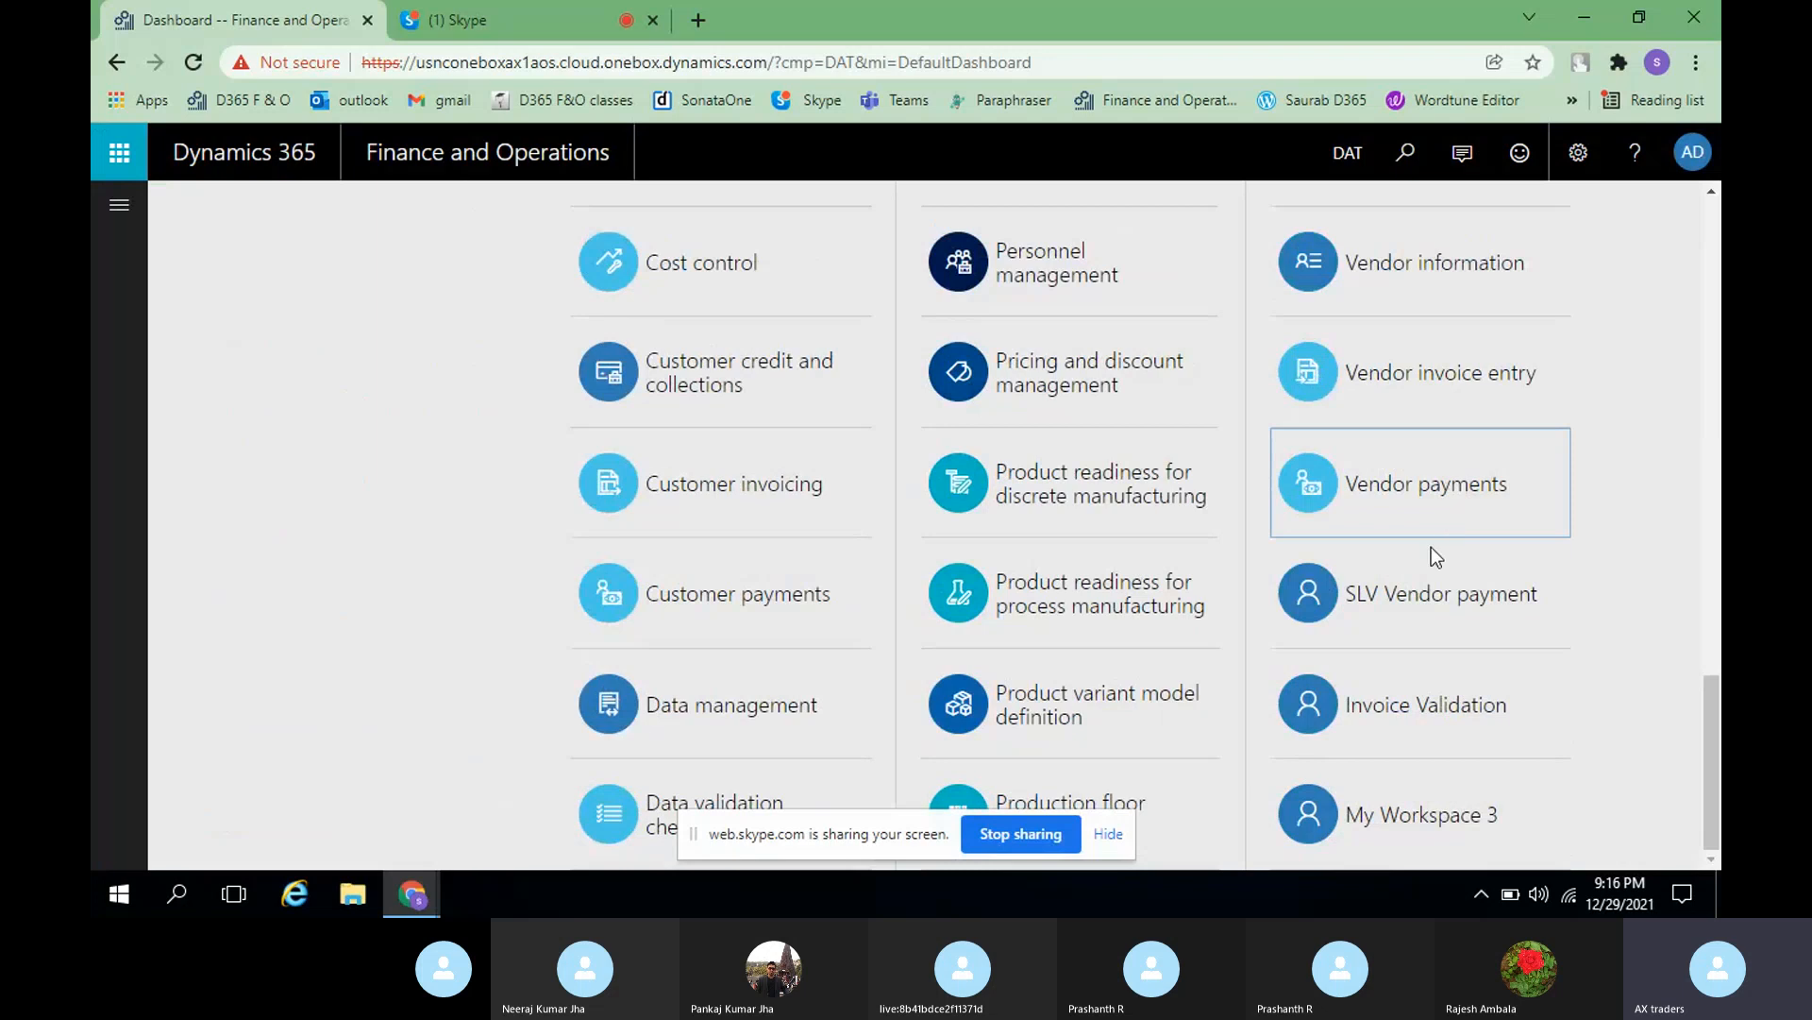
- Change the session date to 12/20/2021 using the dashboard calendar, confirm it and look over the workspace tiles
scroll(1431, 546, "up", 10)
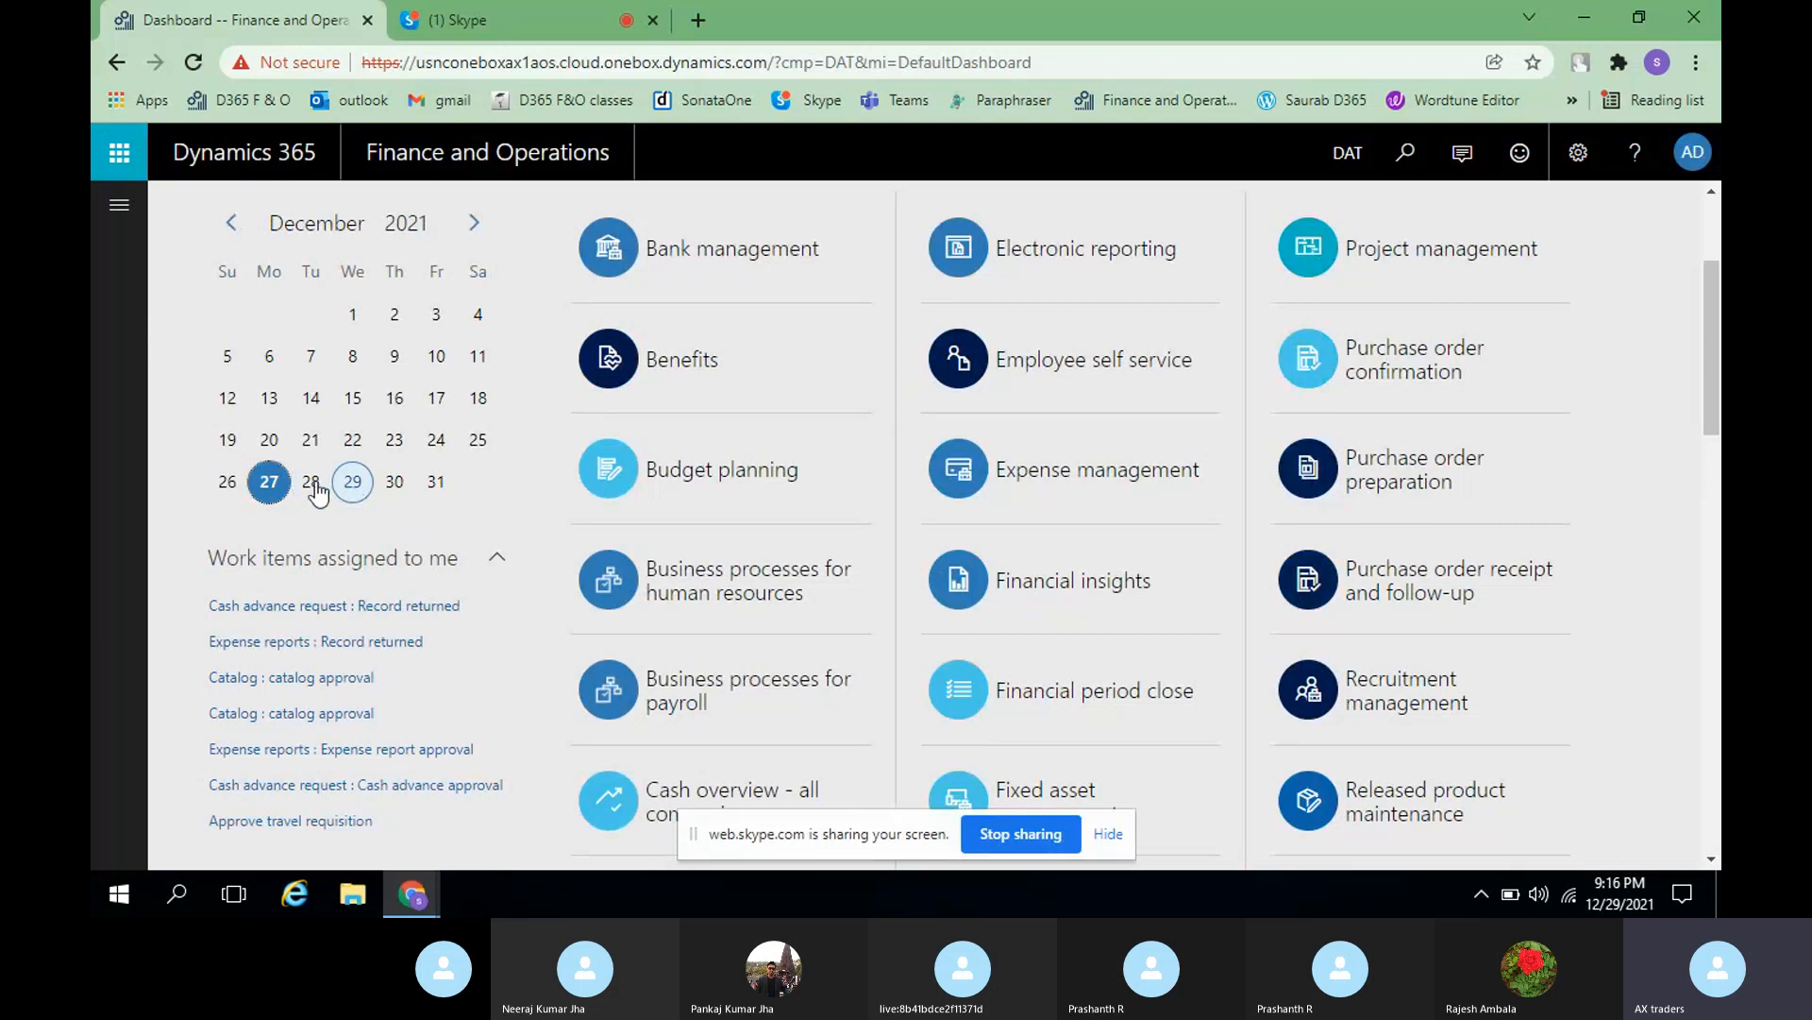
left_click(271, 443)
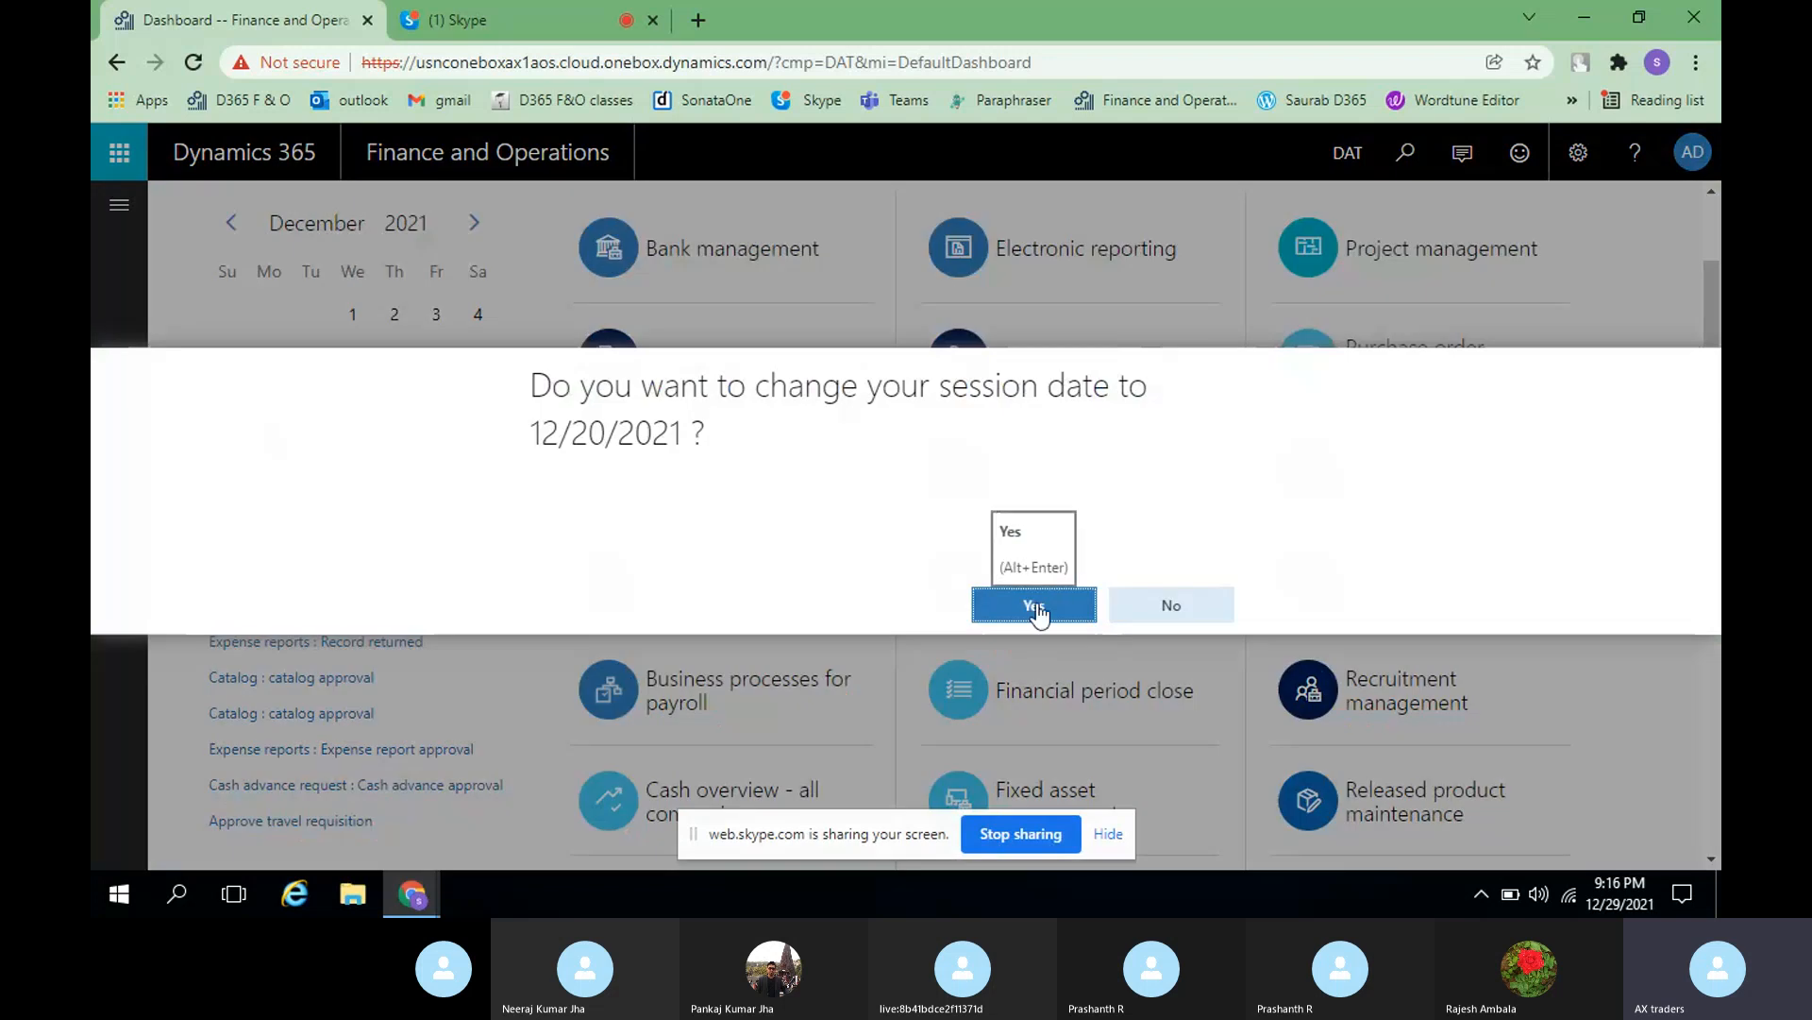
left_click(1036, 606)
scroll(1695, 645, "down", 10)
scroll(1688, 638, "down", 4)
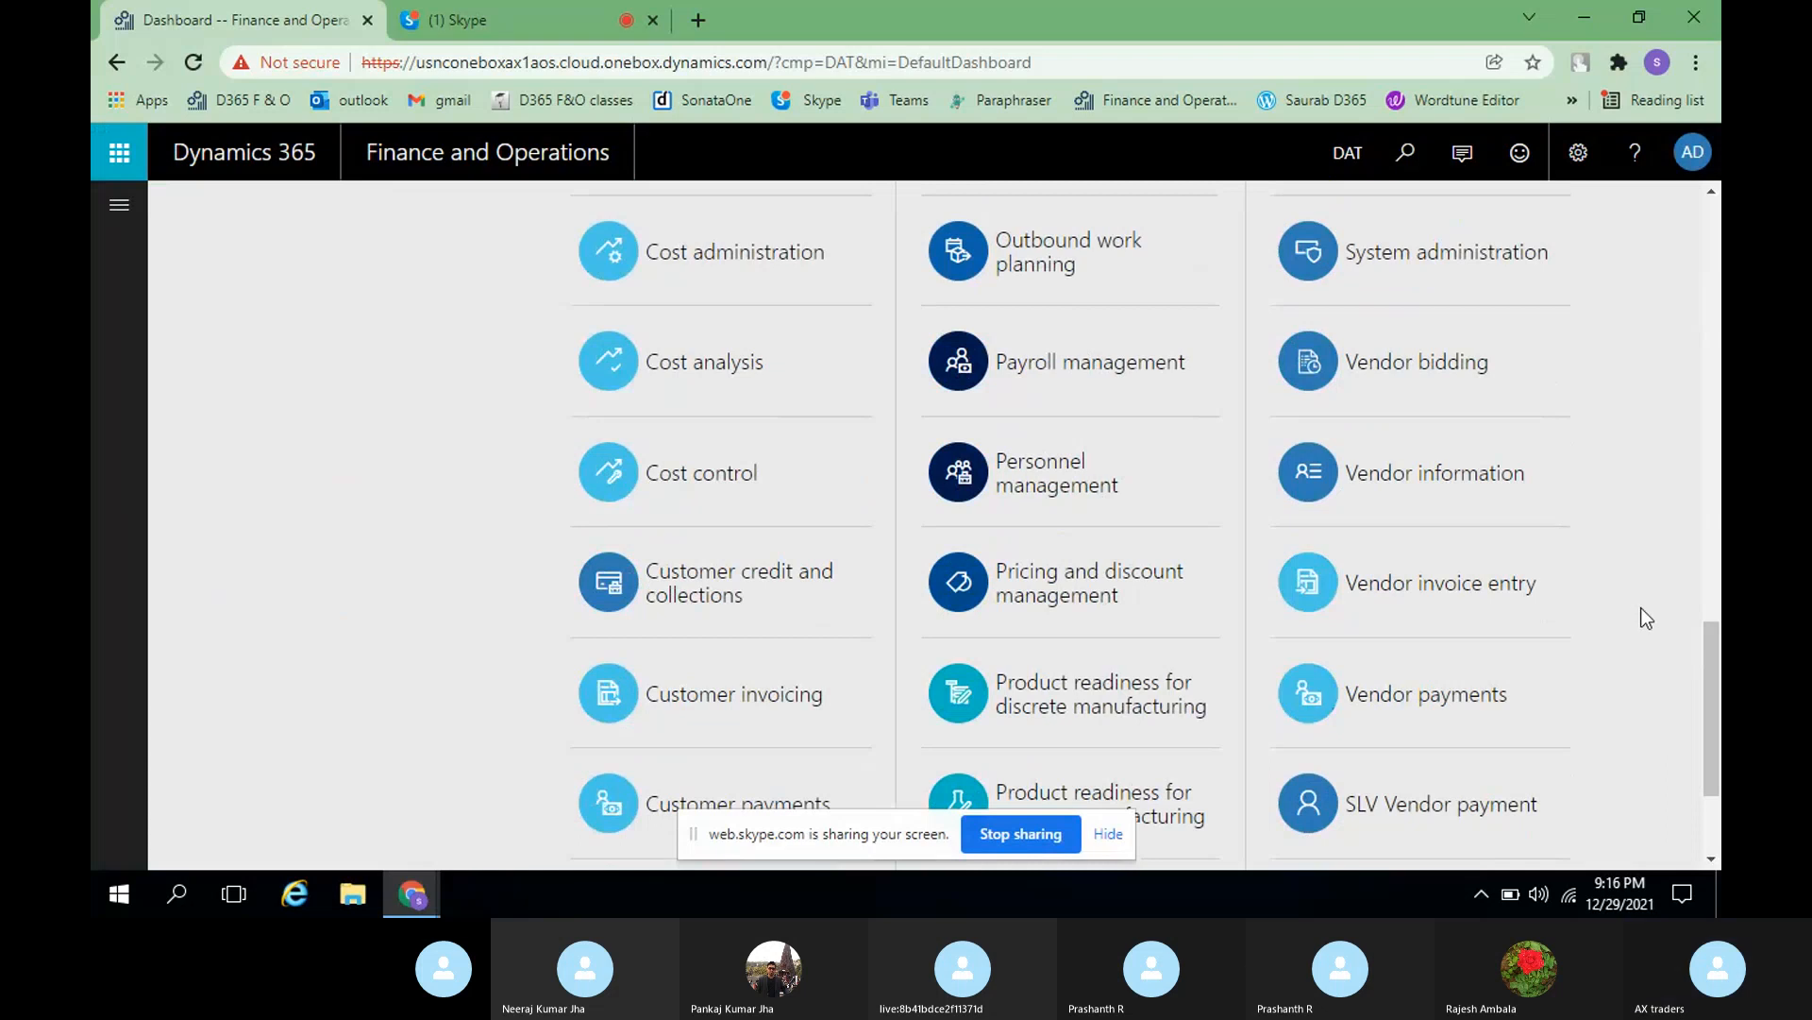
scroll(1647, 619, "up", 9)
scroll(1647, 618, "up", 5)
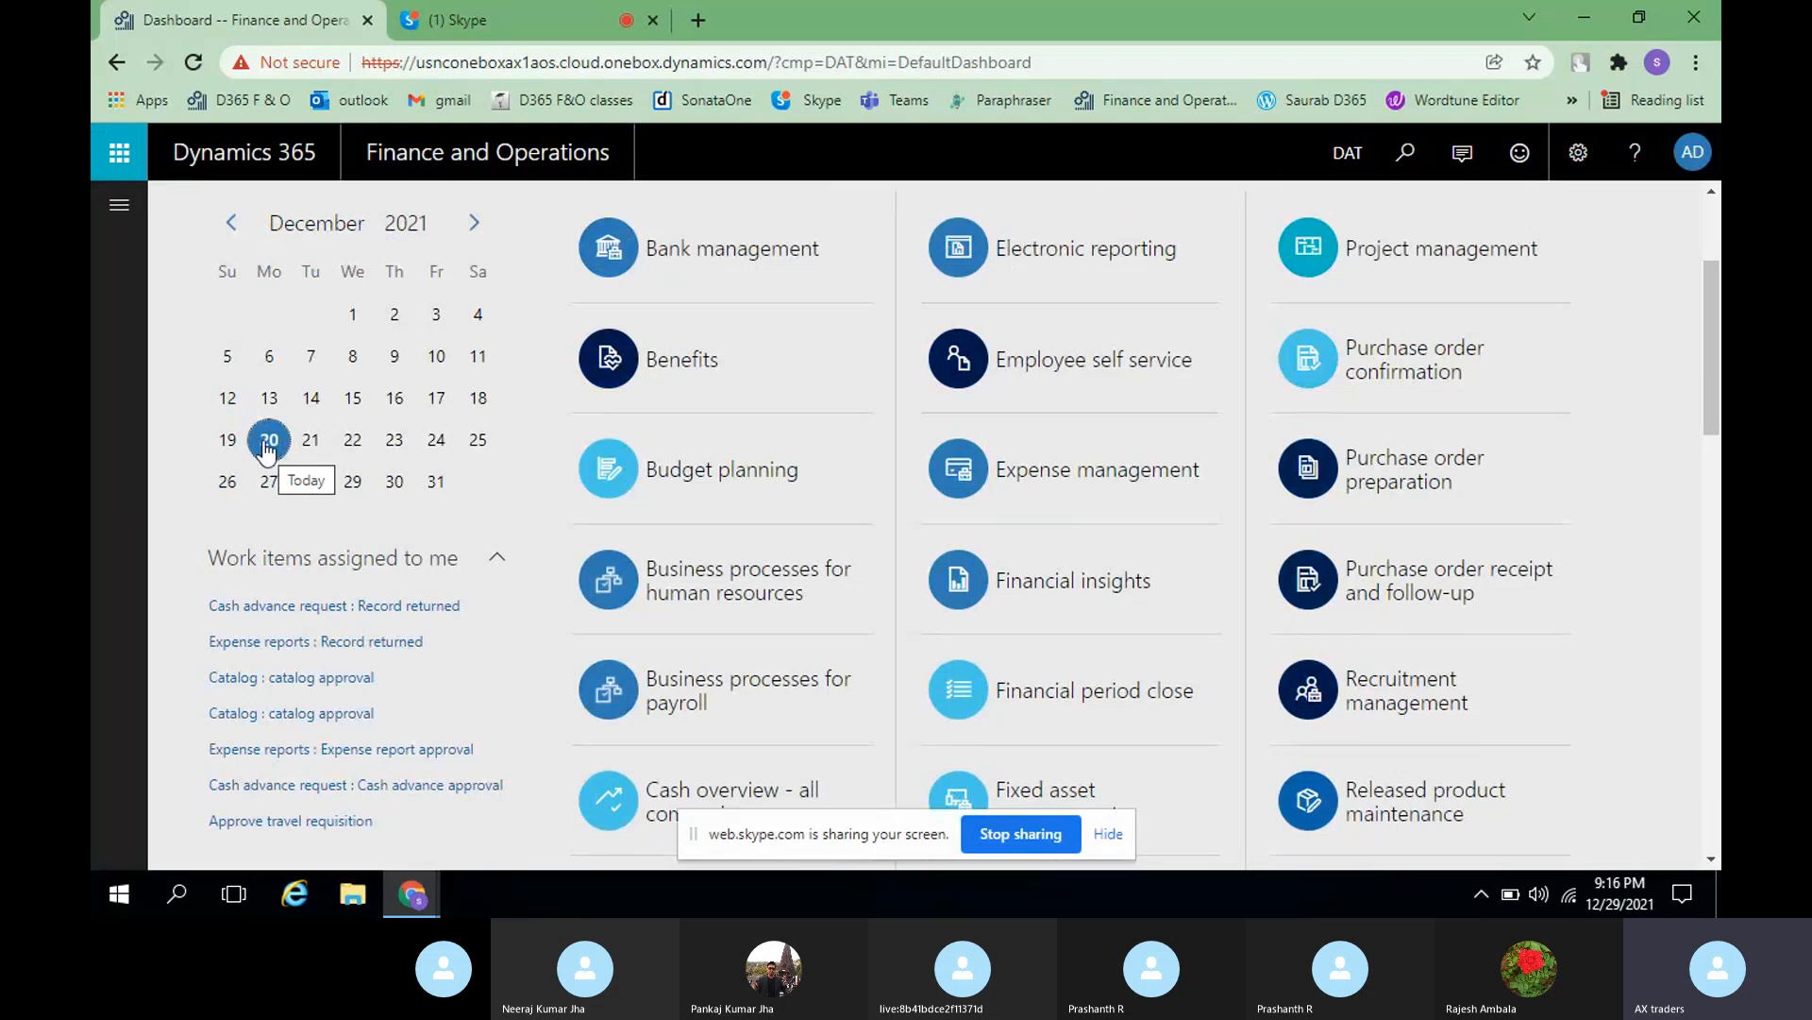
- View November 2021 in the dashboard calendar, return to December and change the session date to 12/28/2021, confirming the change
left_click(231, 225)
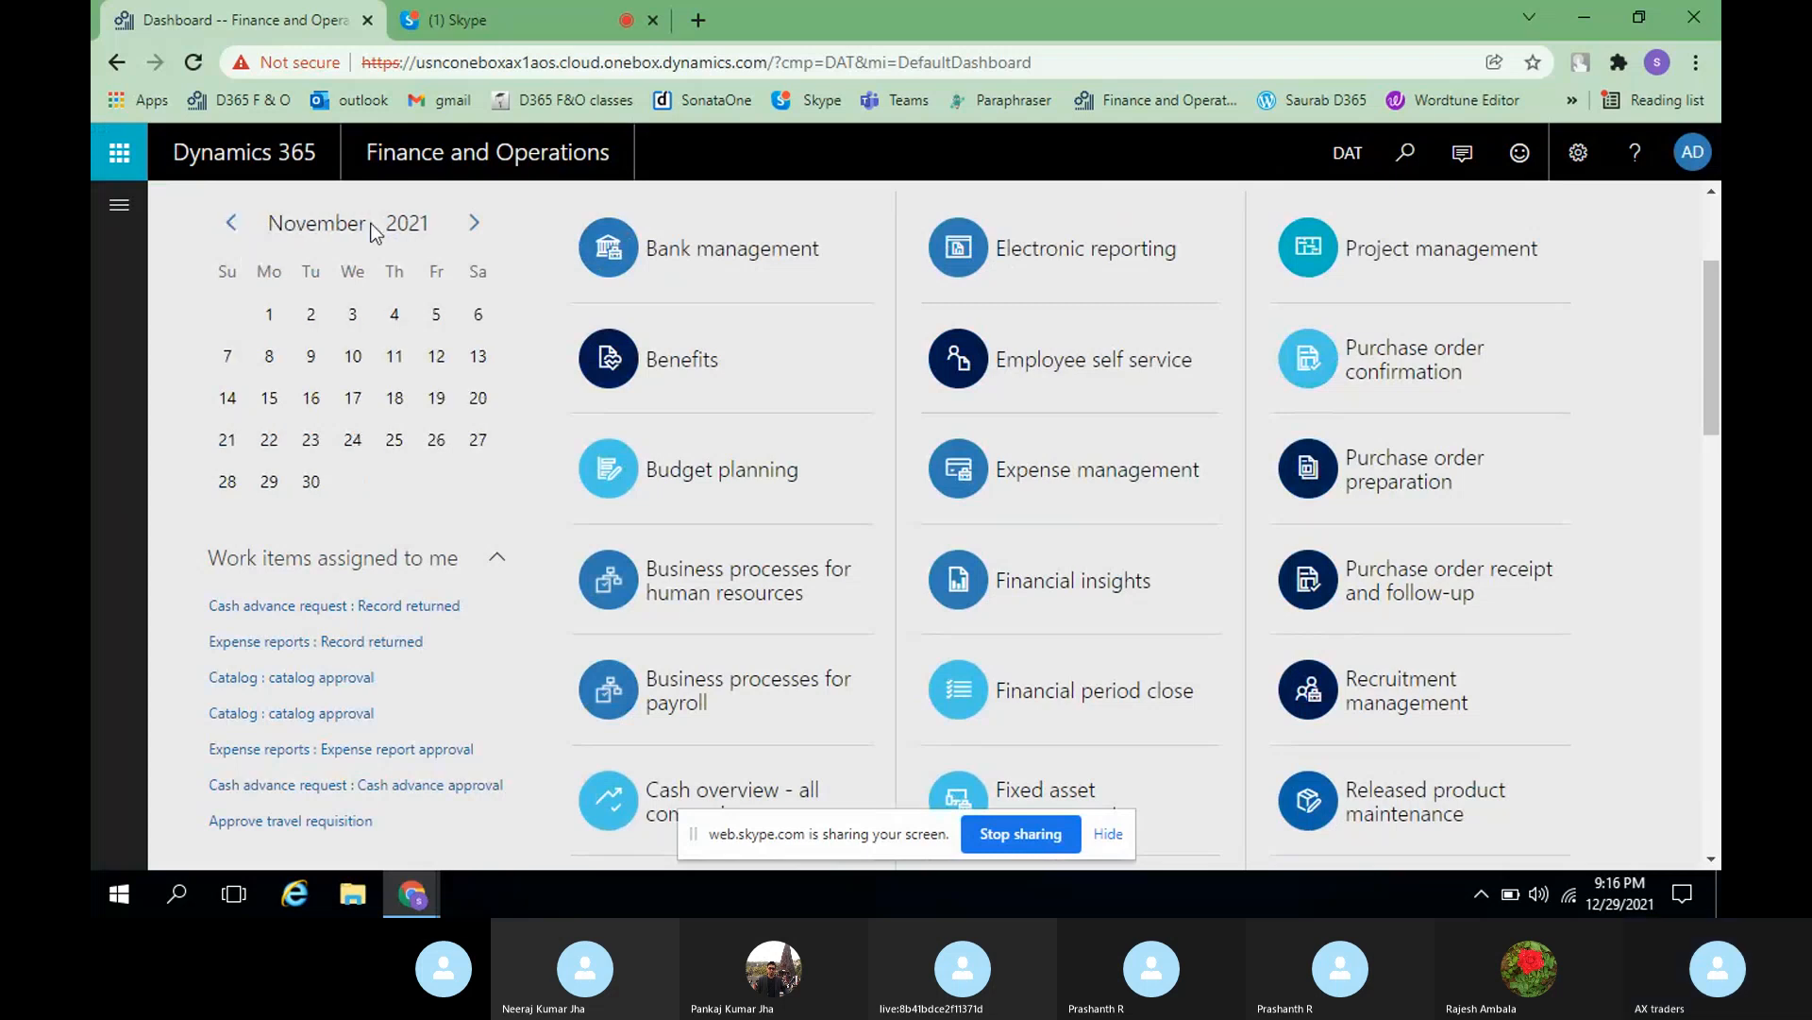
left_click(472, 225)
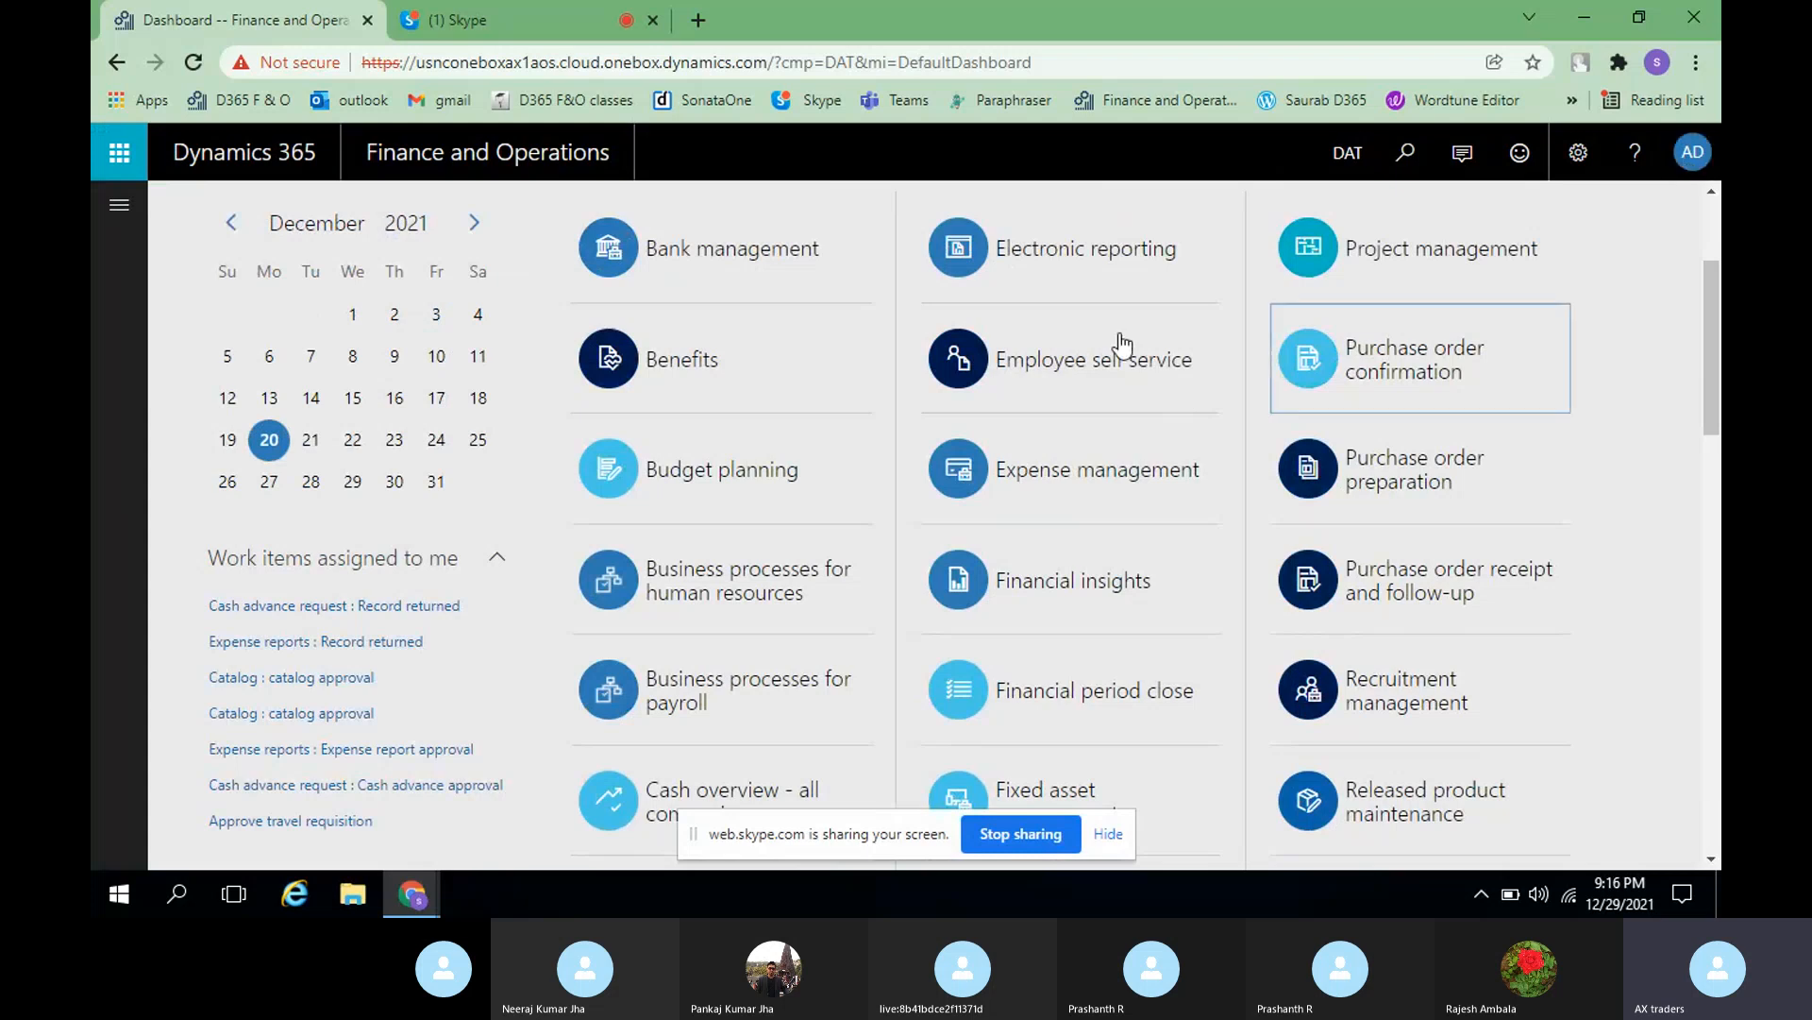
left_click(312, 486)
left_click(1034, 600)
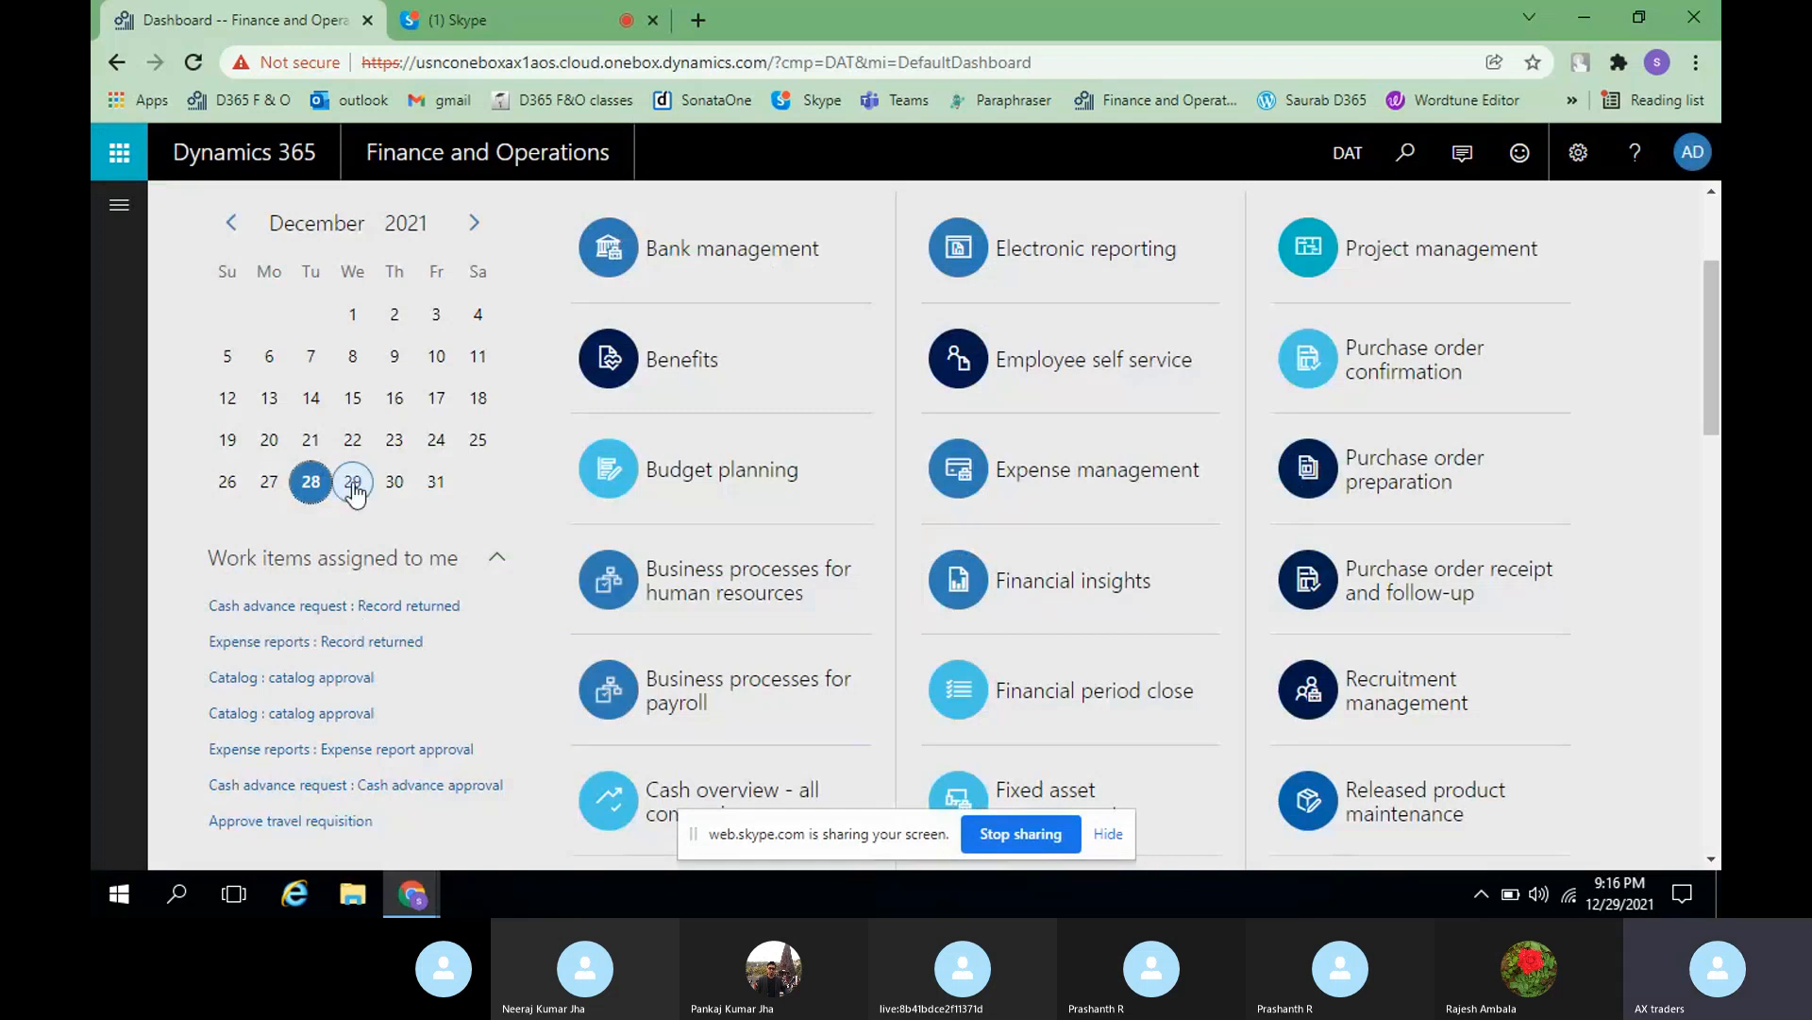
- Change the session date to 12/29/2021 using the dashboard calendar, confirm it and look over the workspace tiles
left_click(354, 486)
left_click(1032, 598)
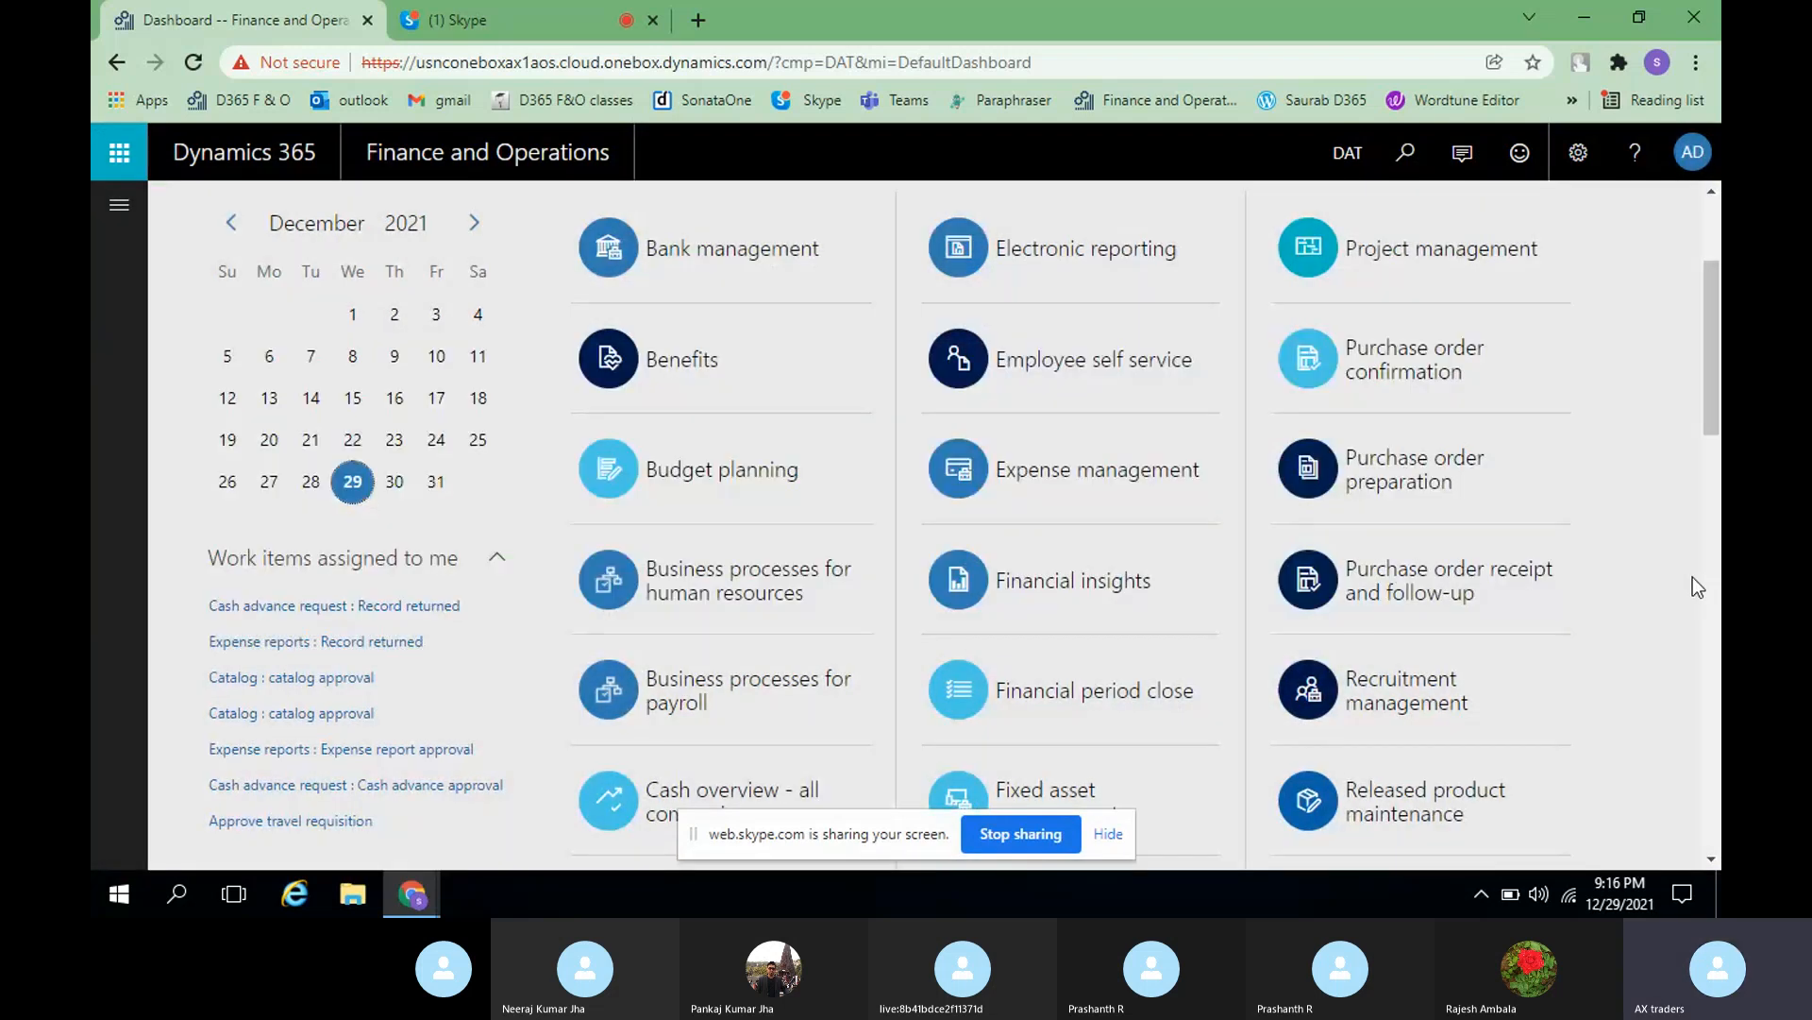
scroll(1675, 586, "down", 15)
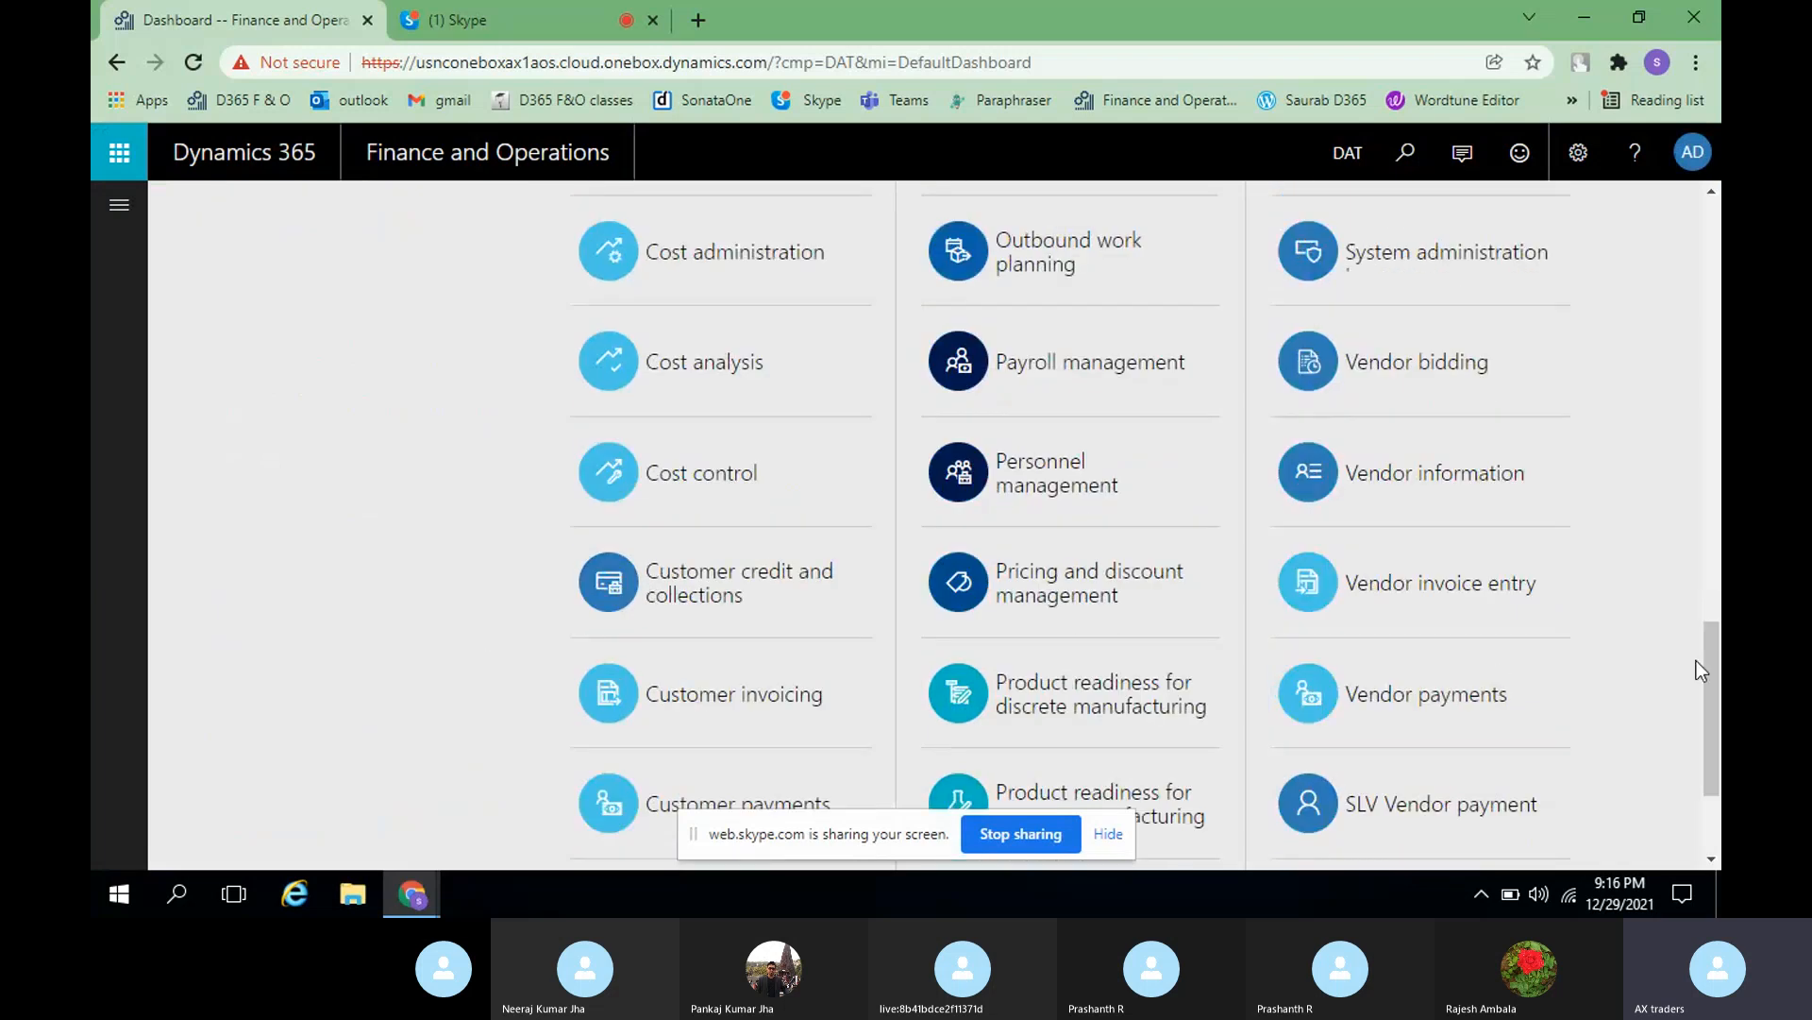
scroll(1708, 678, "up", 10)
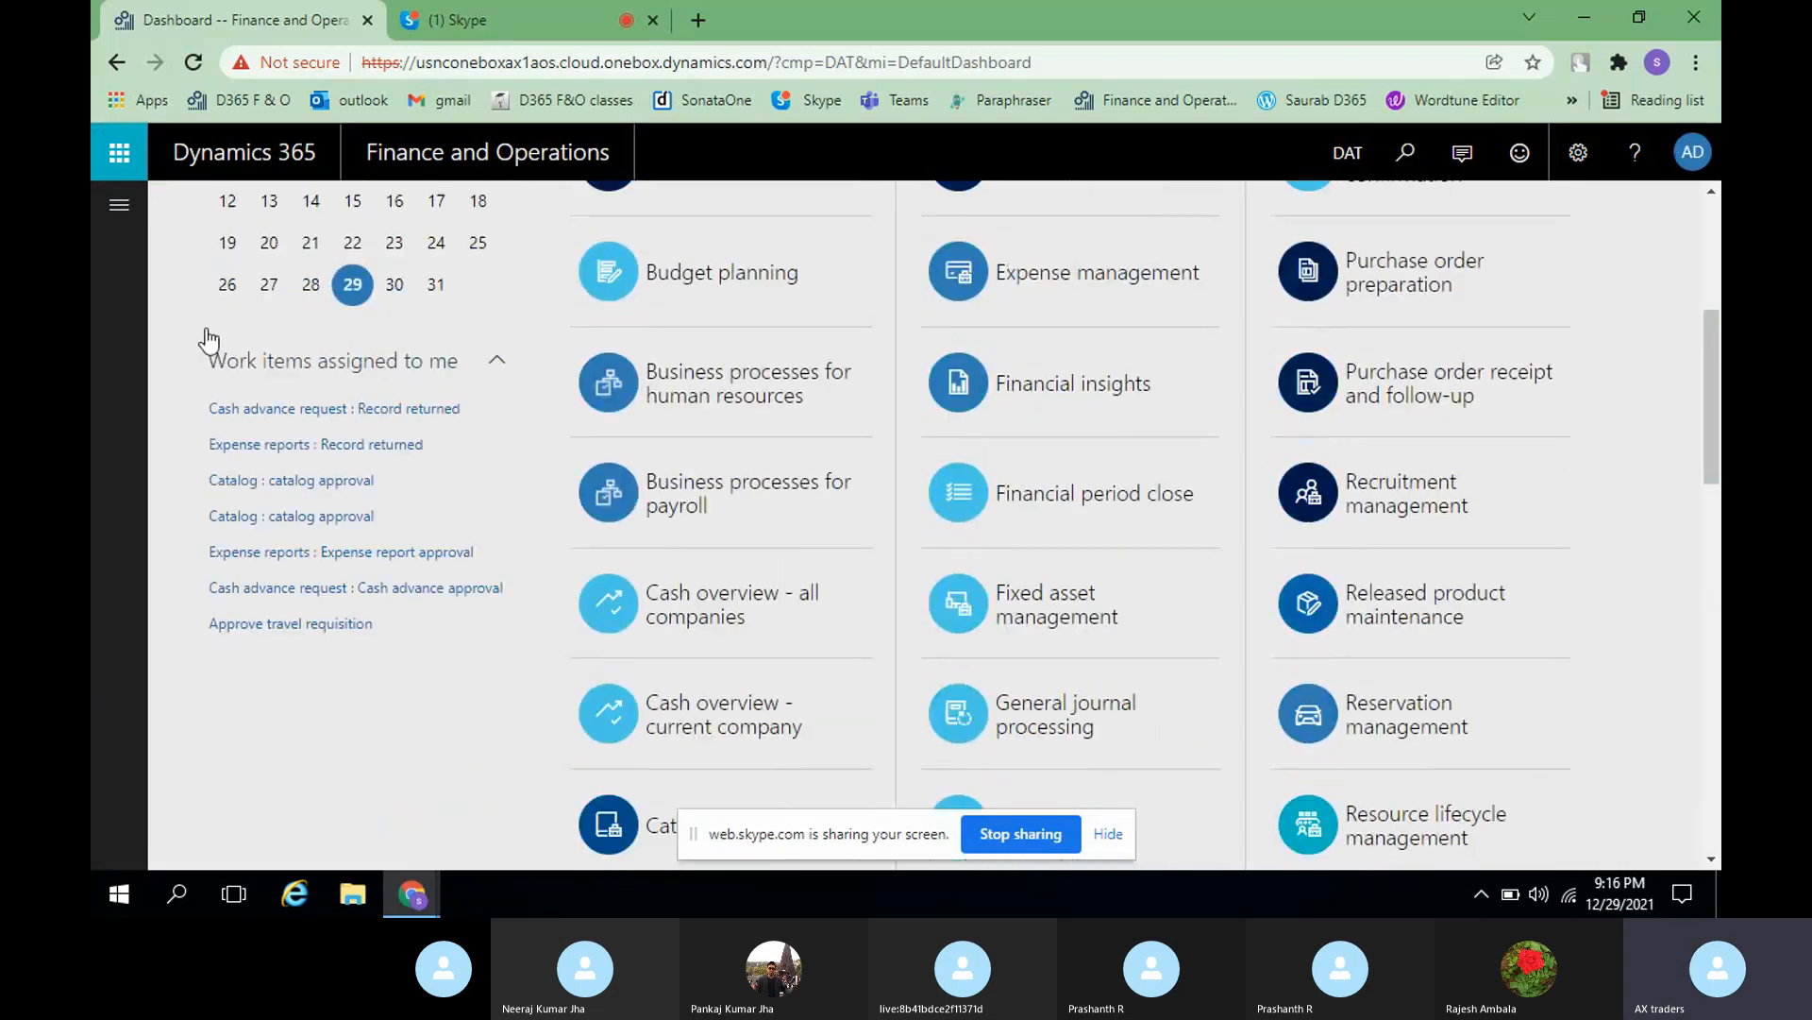
- Show the navigation pane with its module list and switch to the Skype page in the browser
left_click(115, 208)
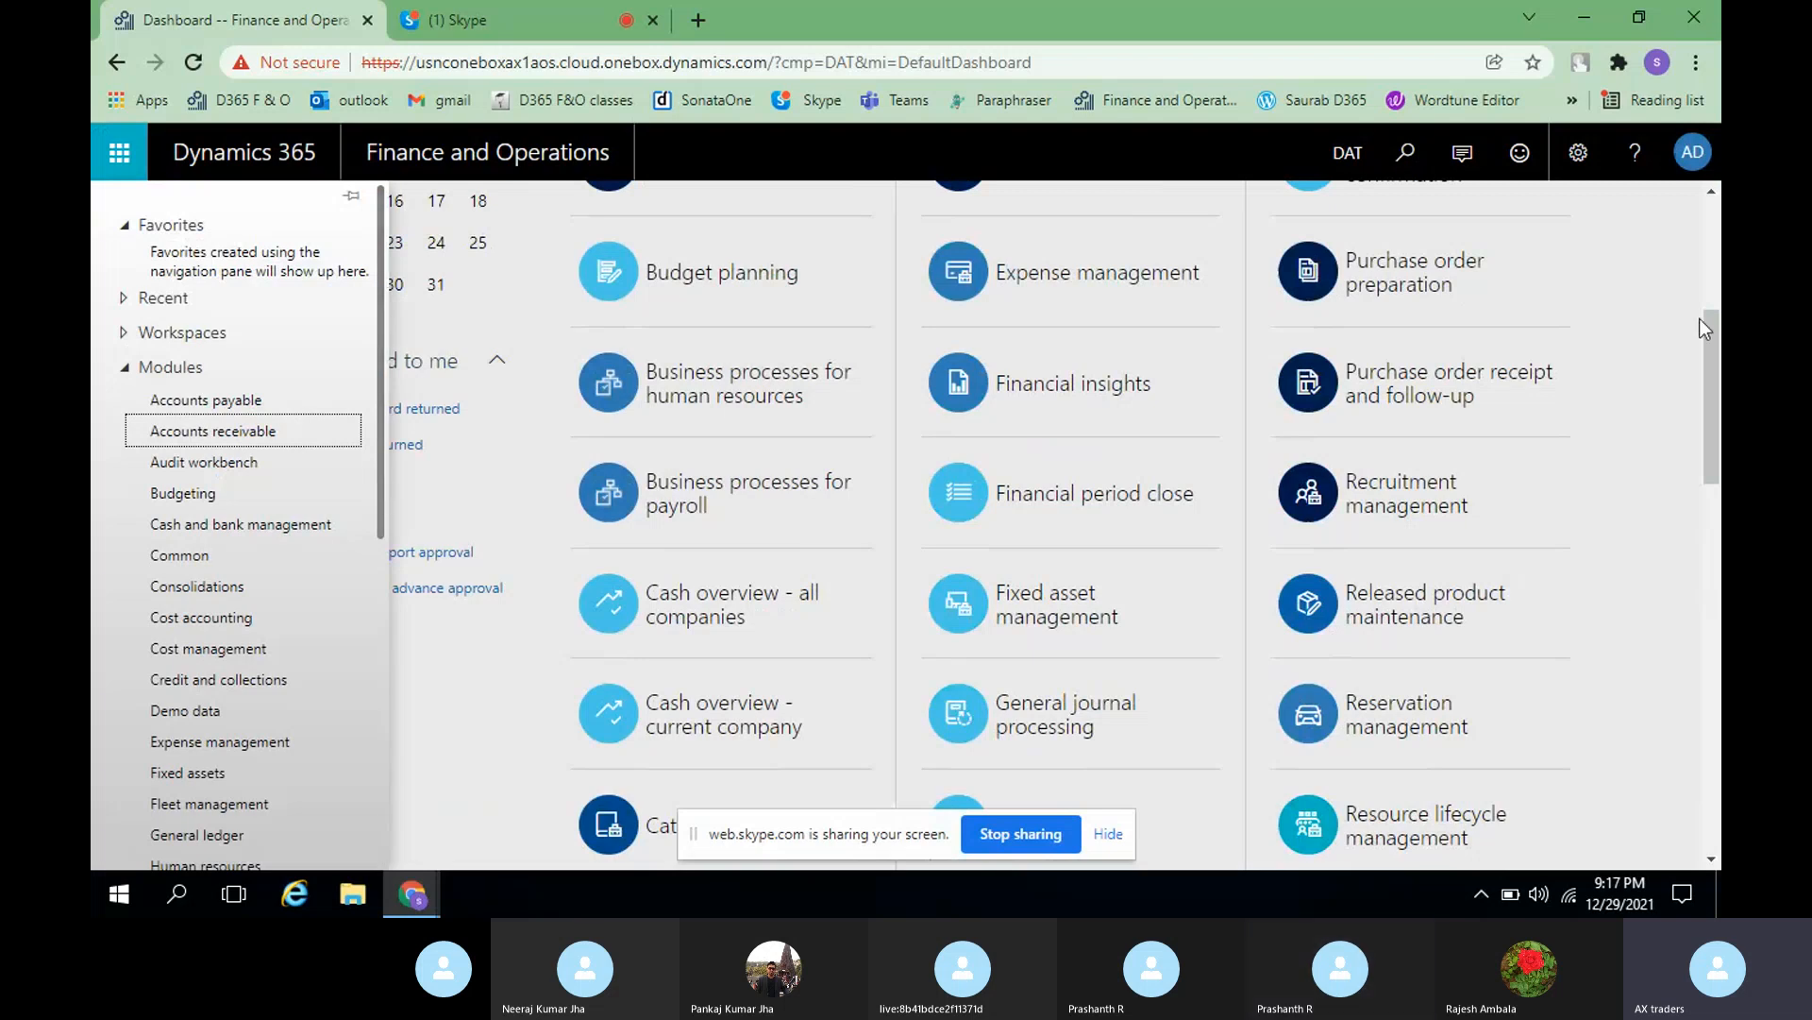
left_click(413, 894)
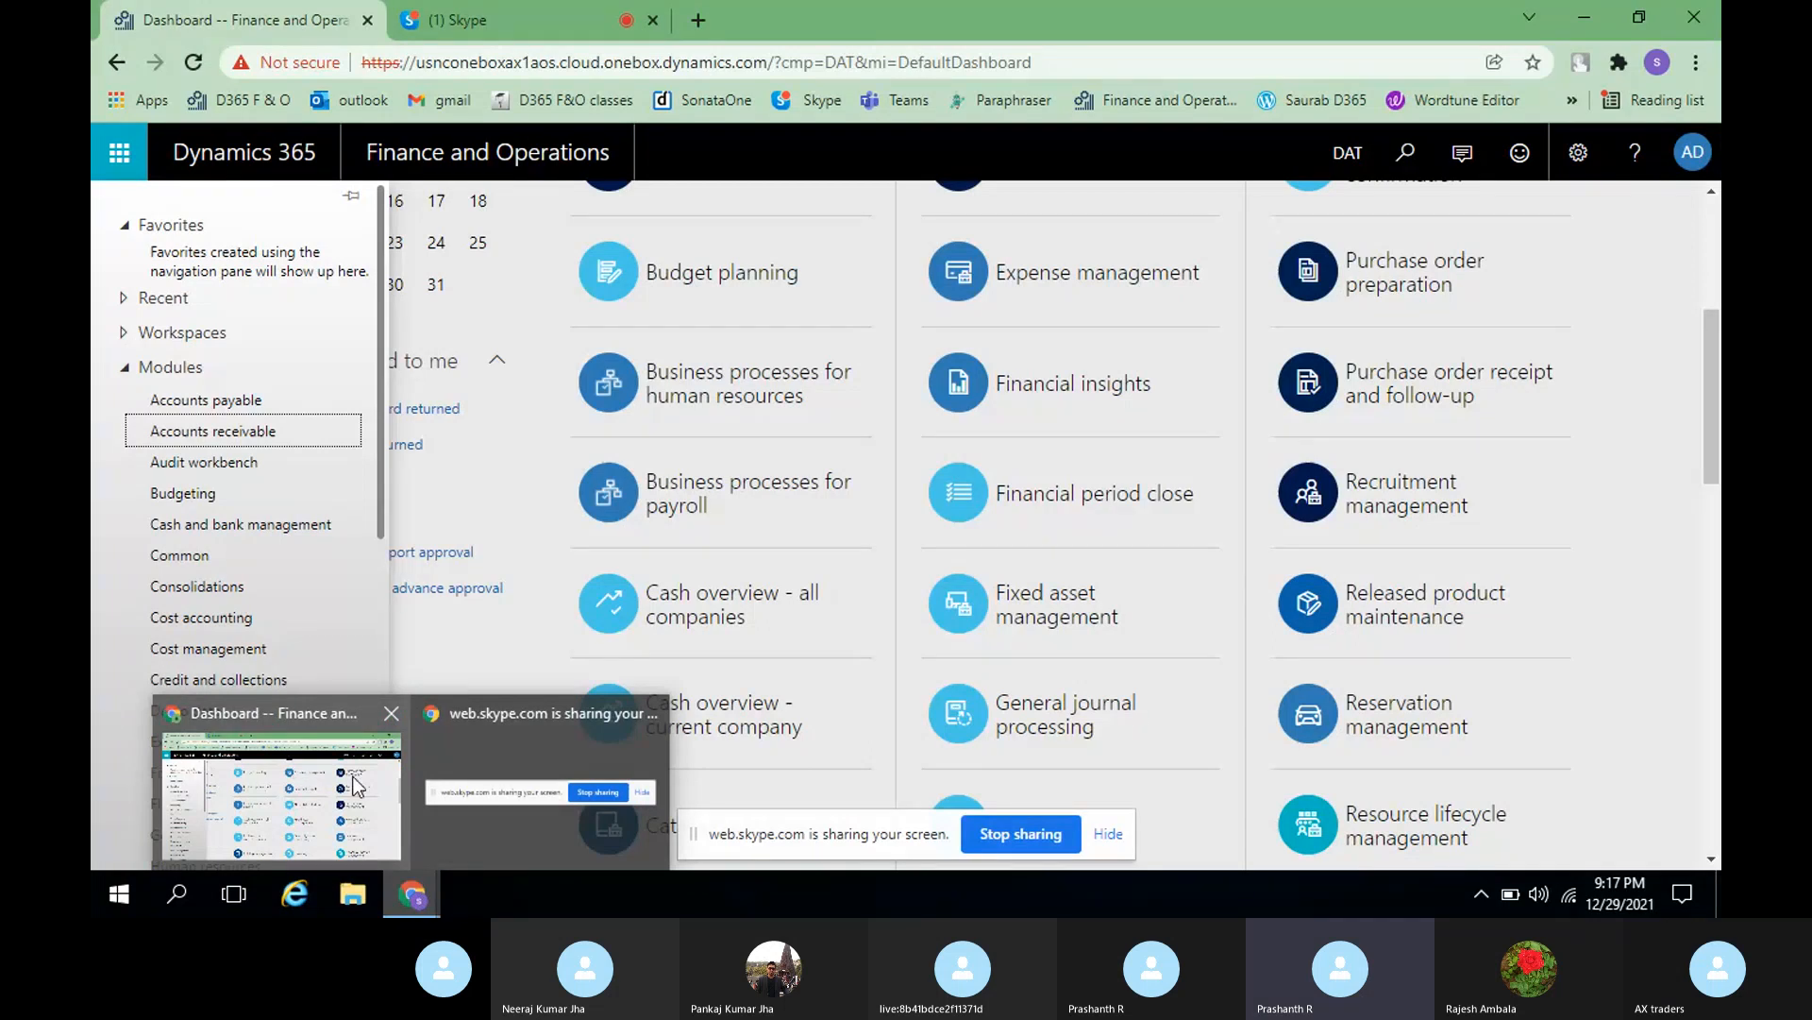
left_click(423, 890)
left_click(490, 13)
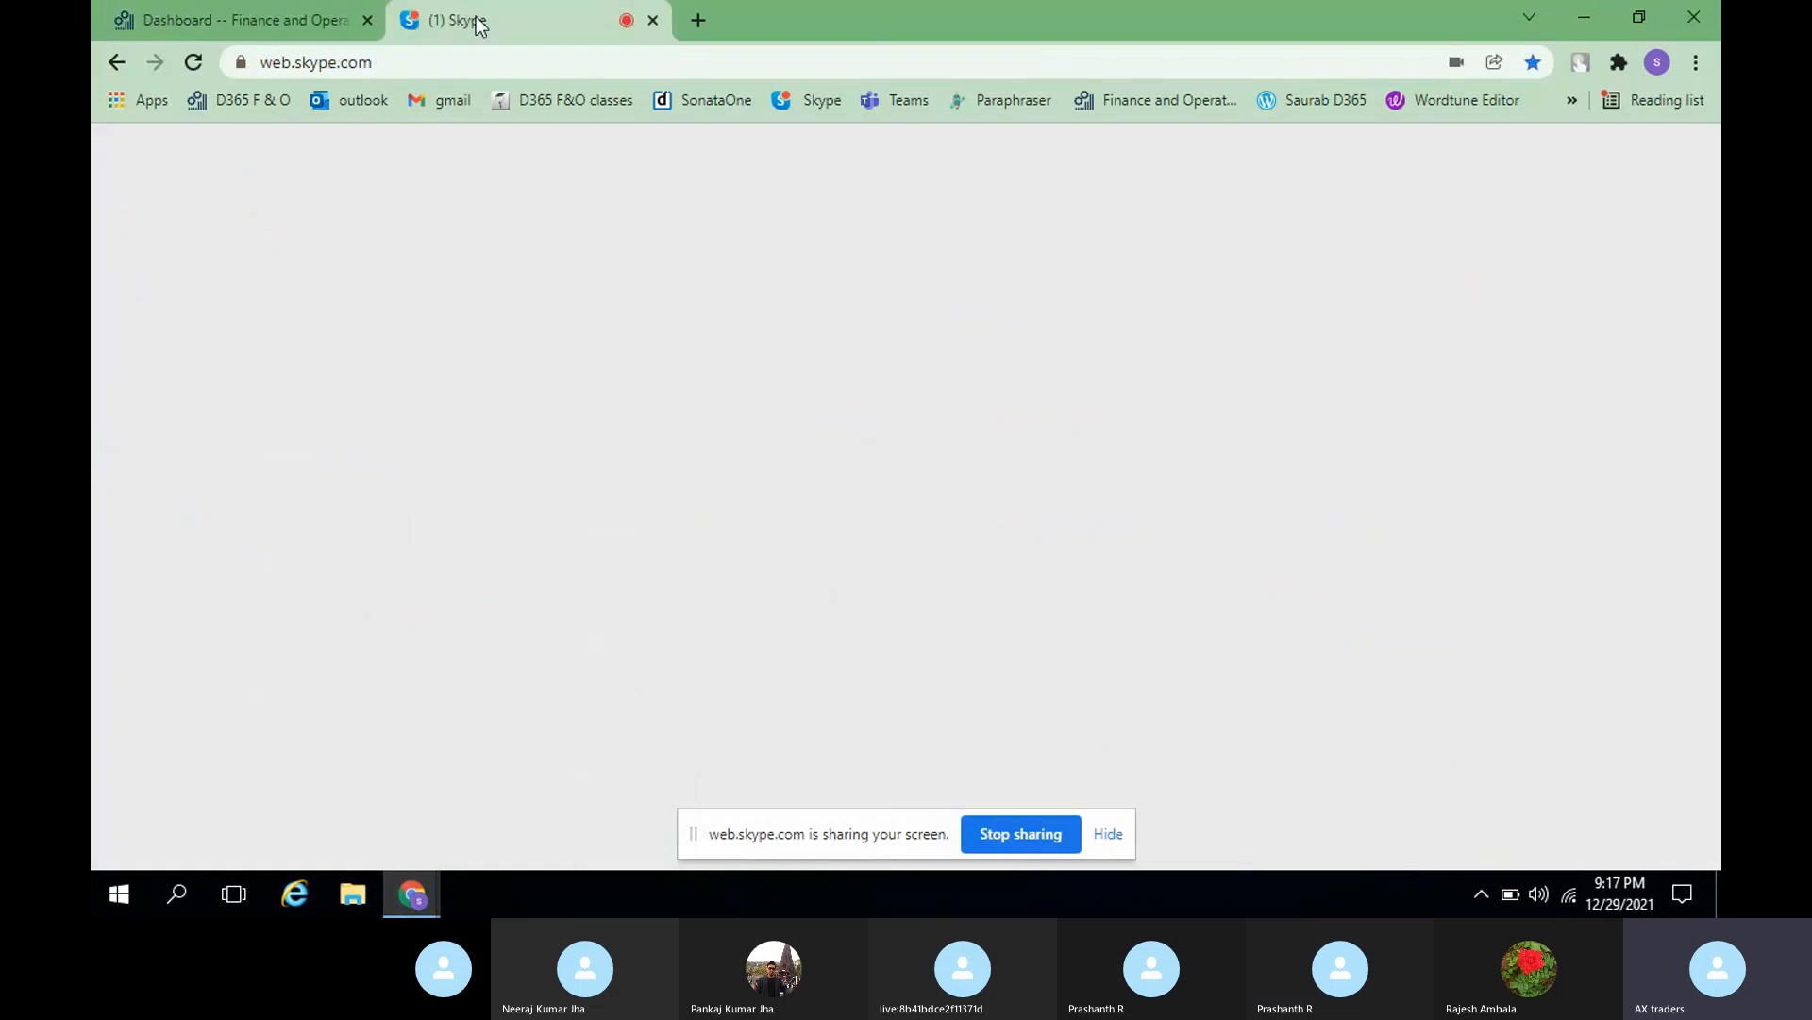